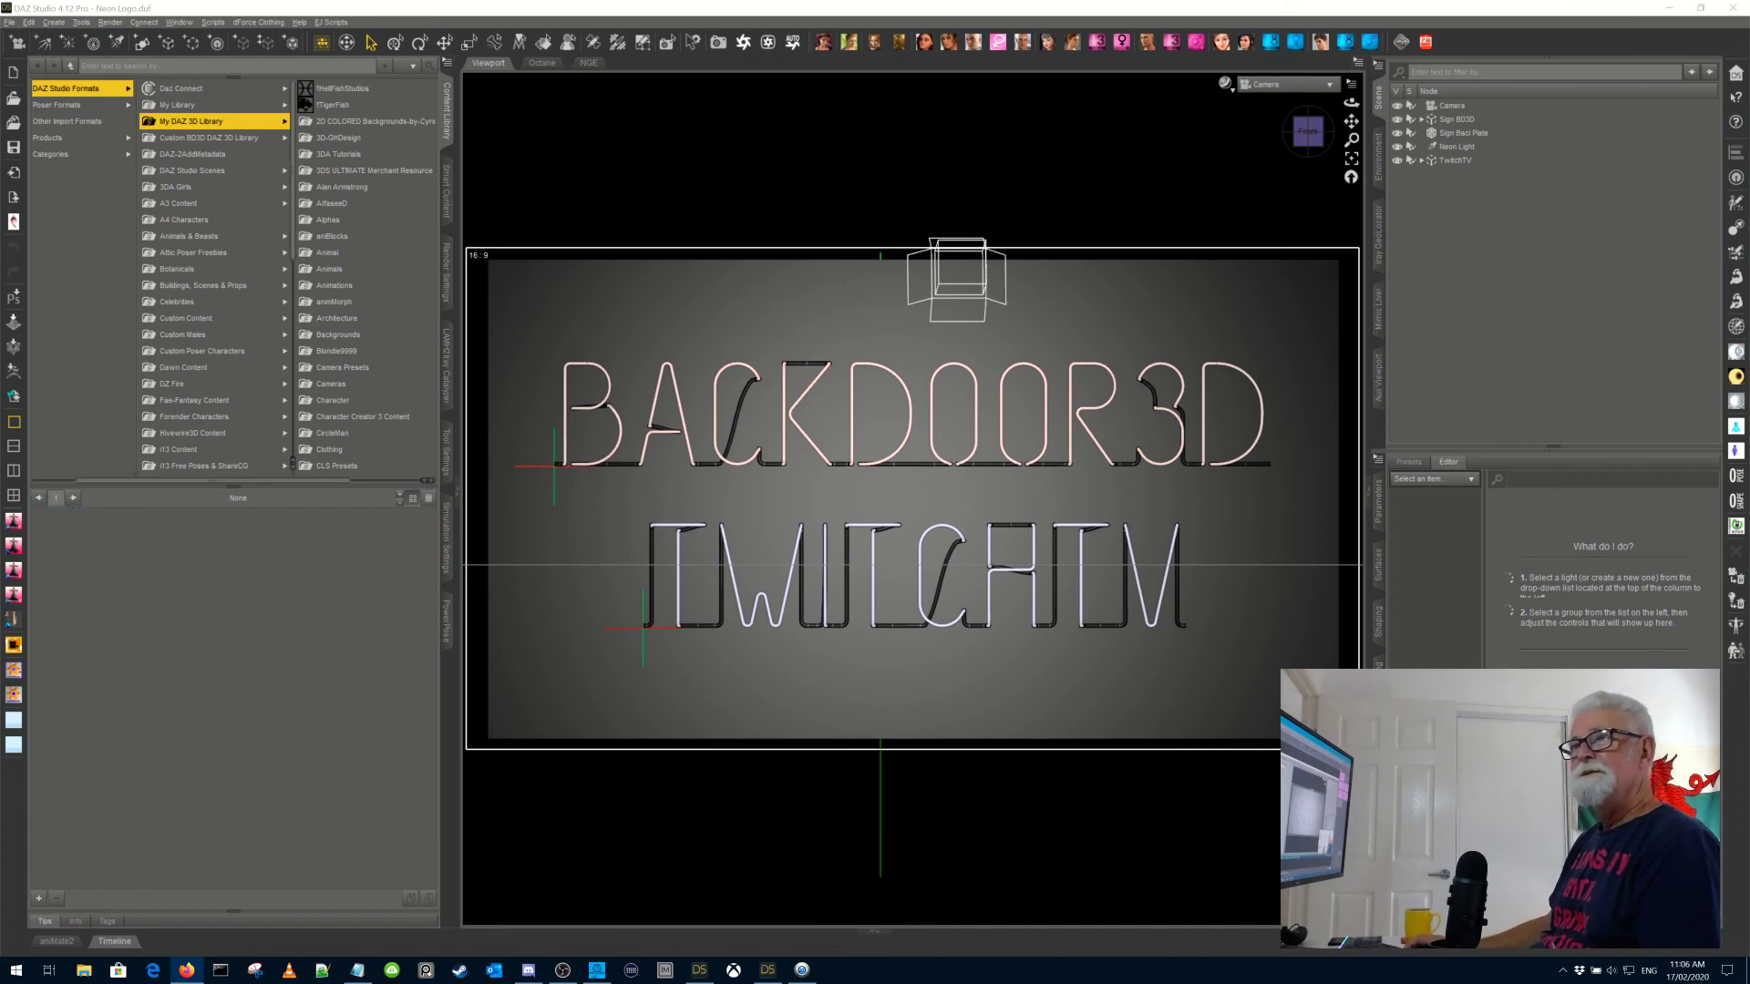
{"action": "left_click", "coordinate": [1038, 9]}
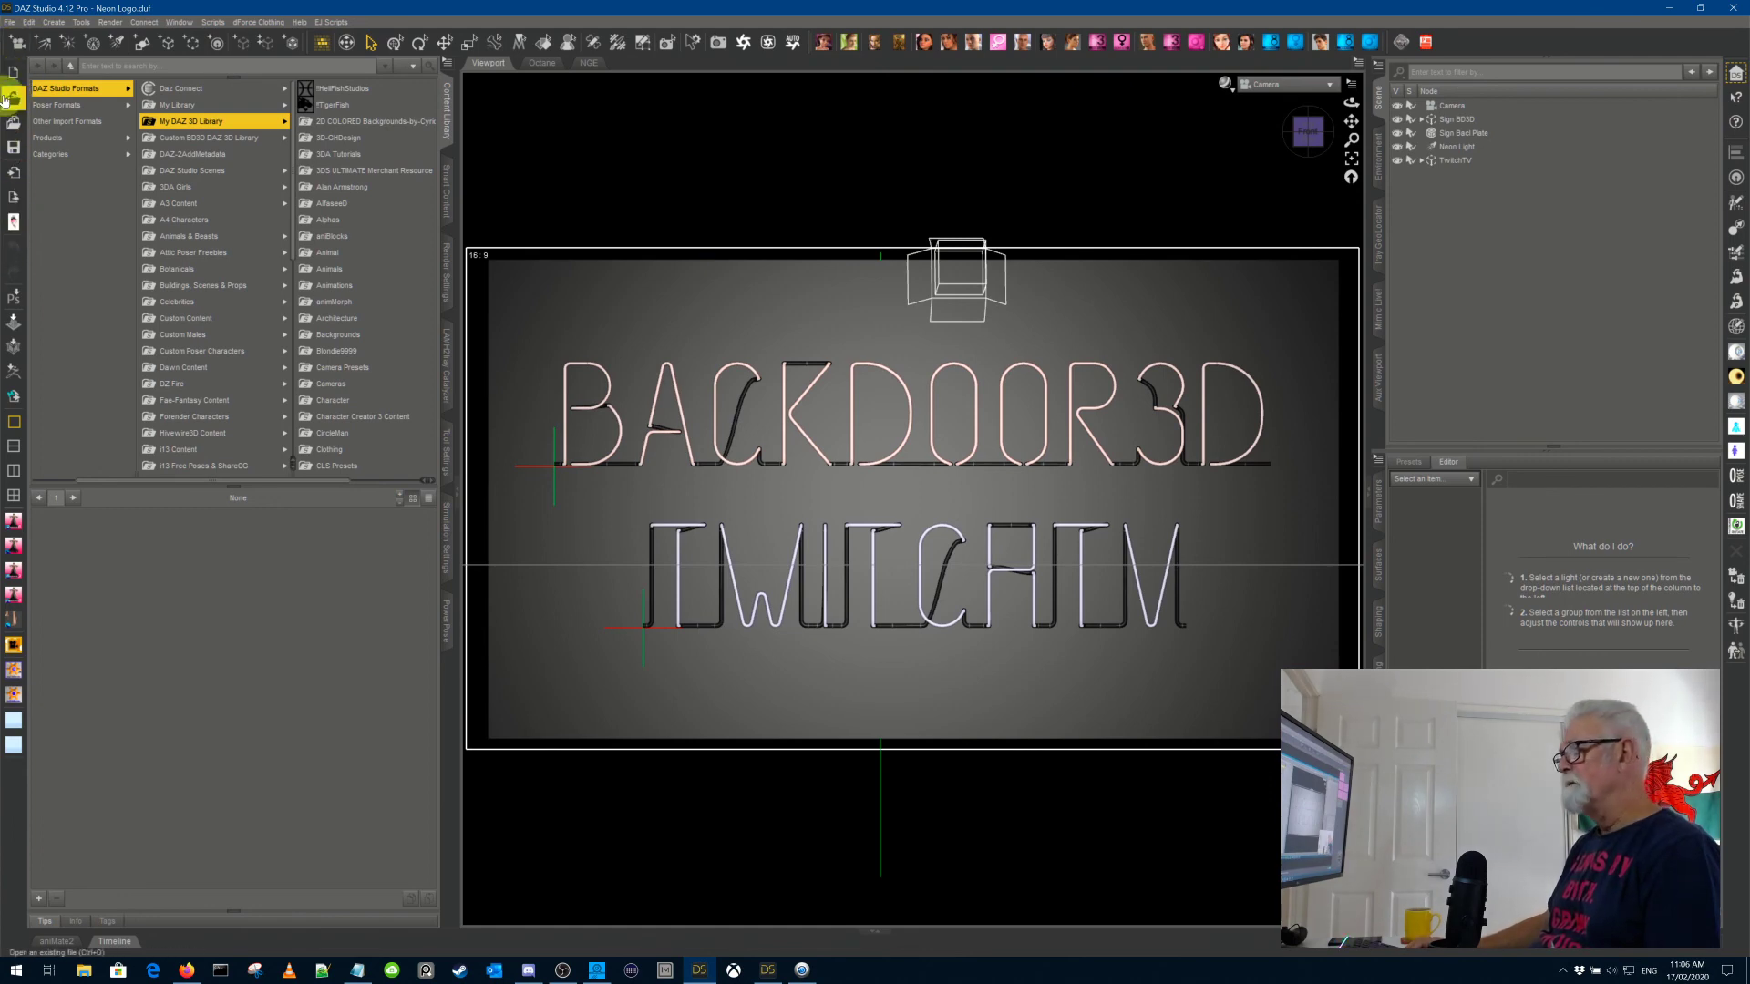
{"action": "left_click", "coordinate": [723, 182]}
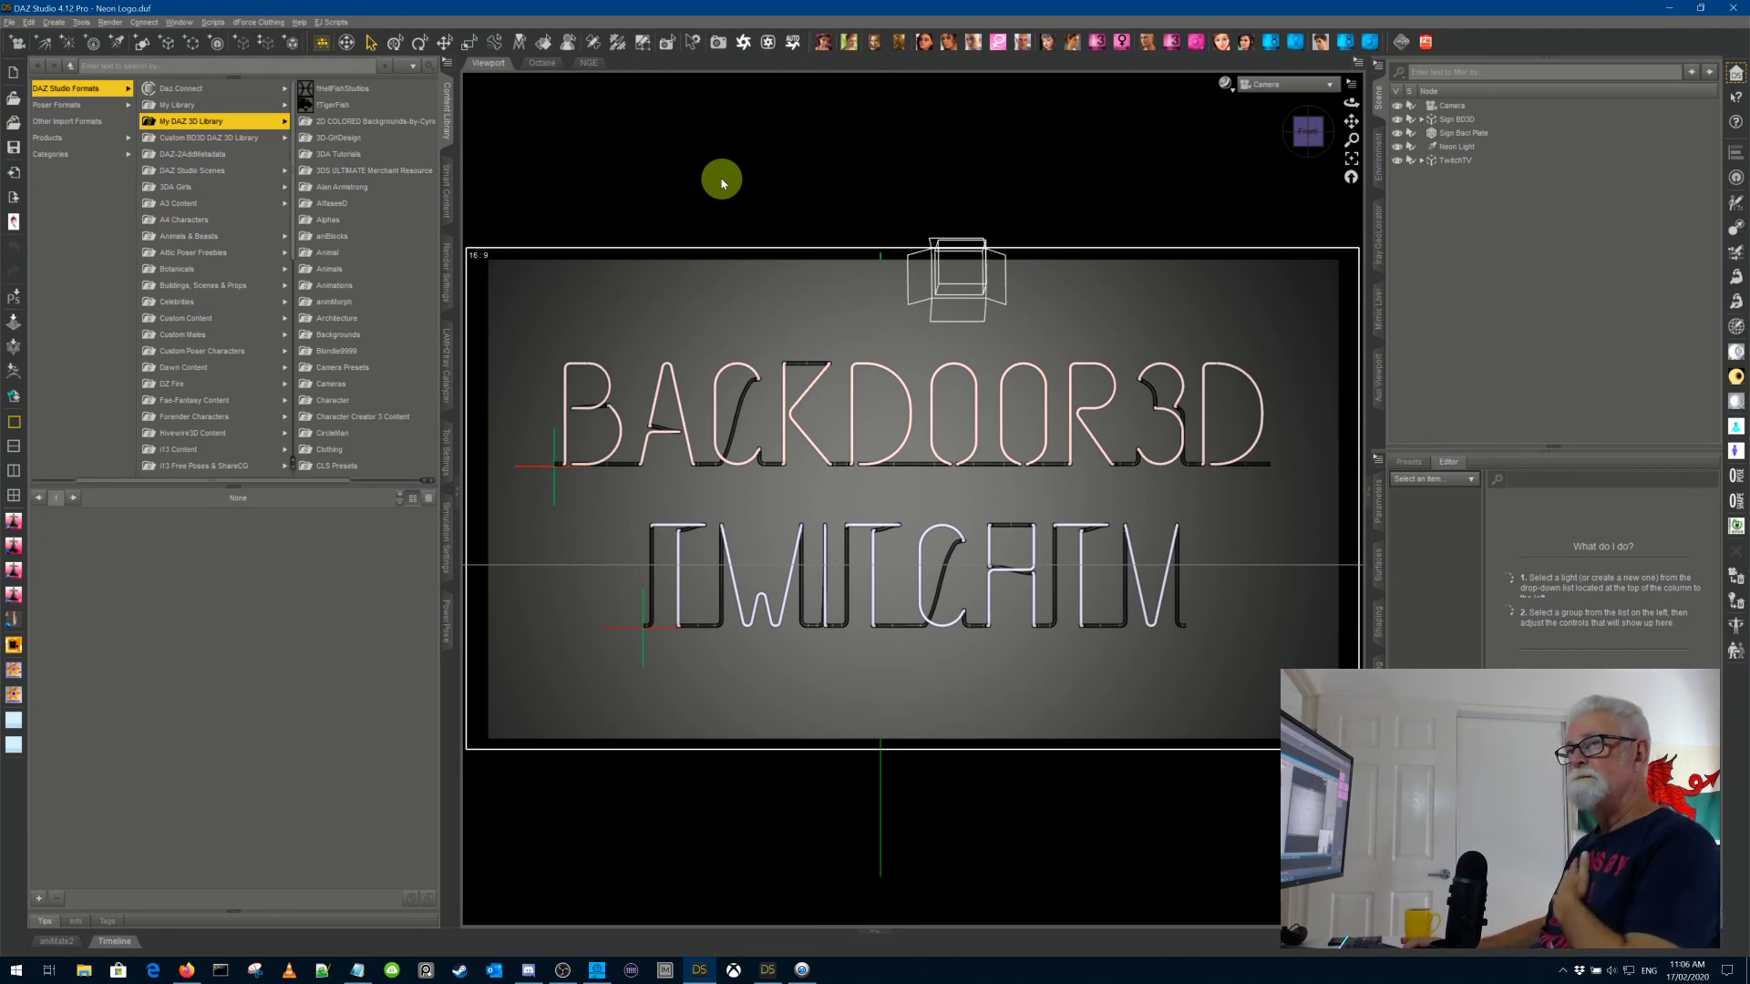
{"action": "left_click", "coordinate": [9, 21]}
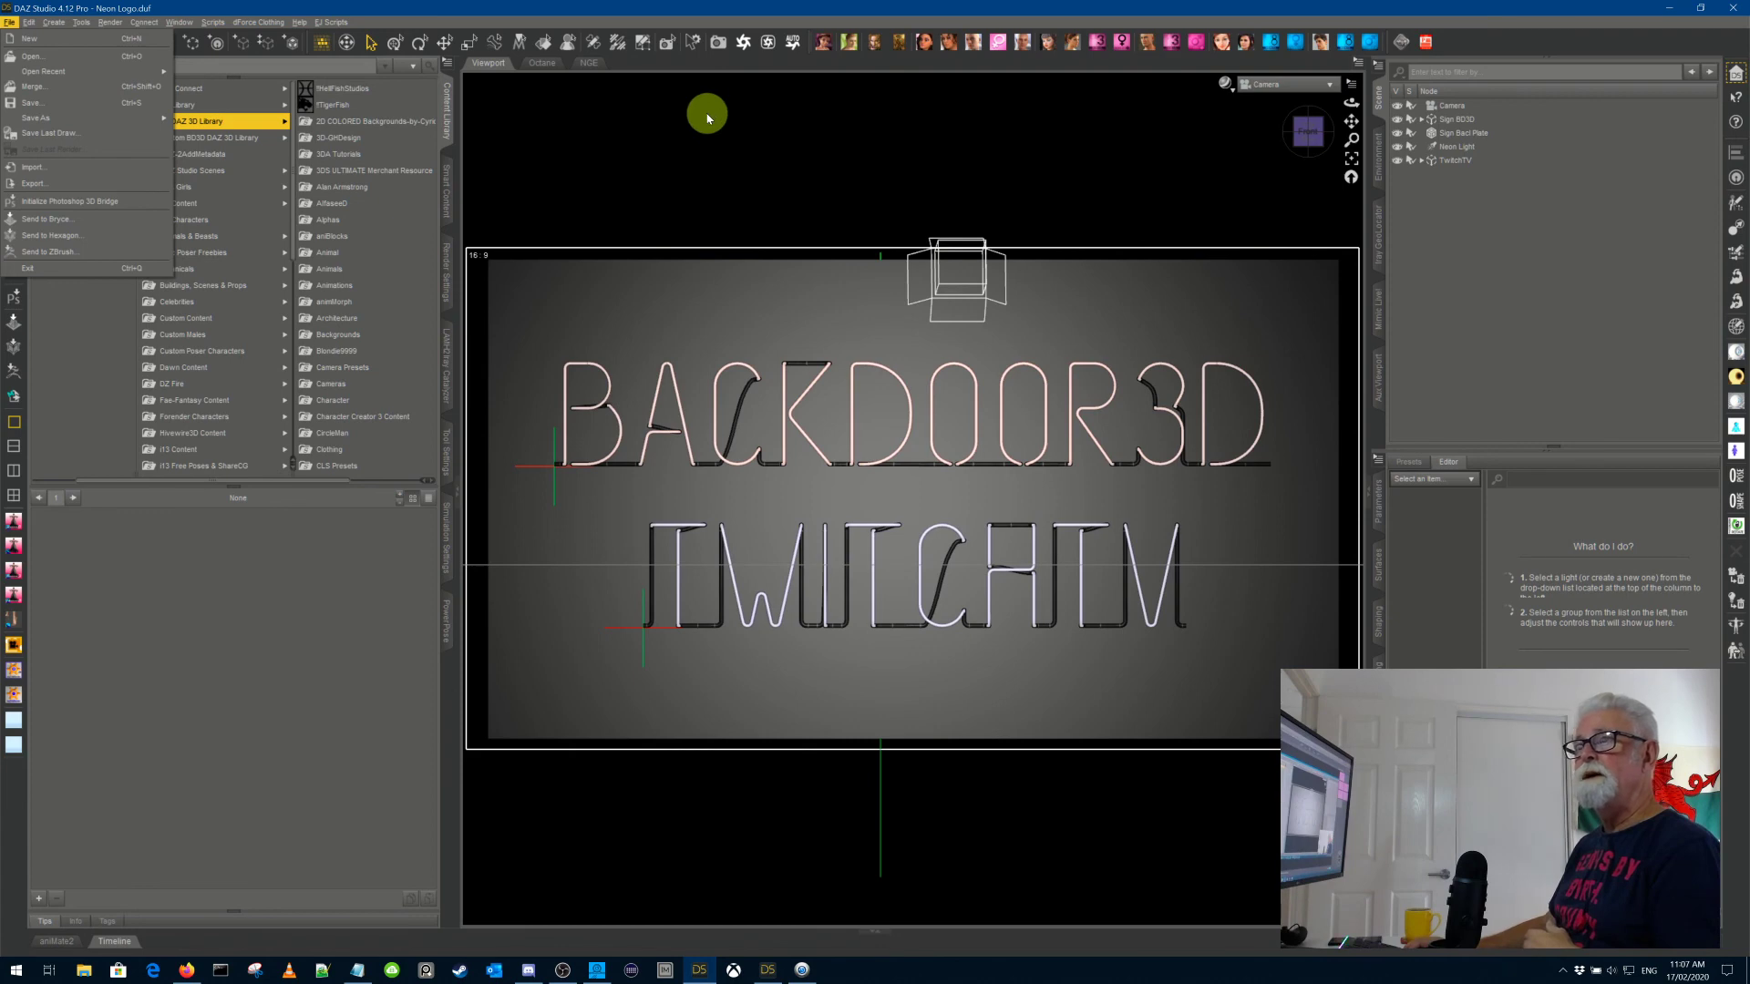
{"action": "left_click", "coordinate": [682, 9]}
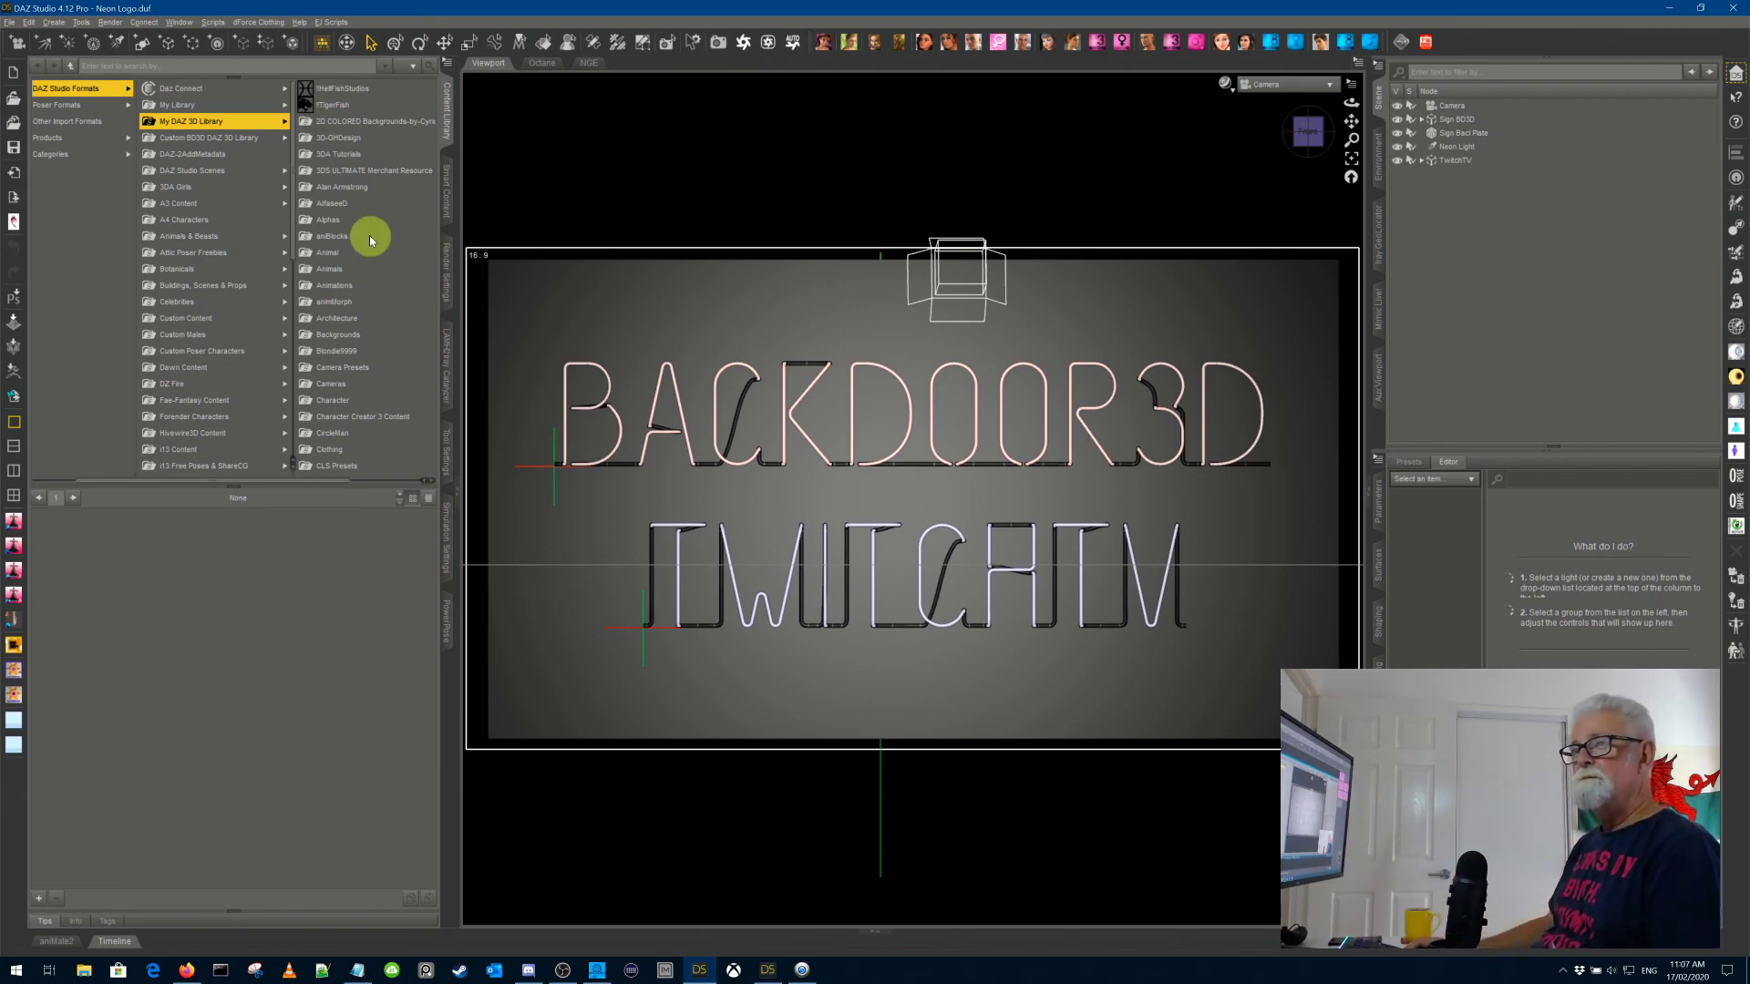
Step: Open the People folder of My DAZ 3D Library under DAZ Studio Formats and look through its subfolders
{"action": "scroll", "coordinate": [369, 235], "scroll_direction": "down", "scroll_amount": 1}
{"action": "scroll", "coordinate": [312, 116], "scroll_direction": "down", "scroll_amount": 3}
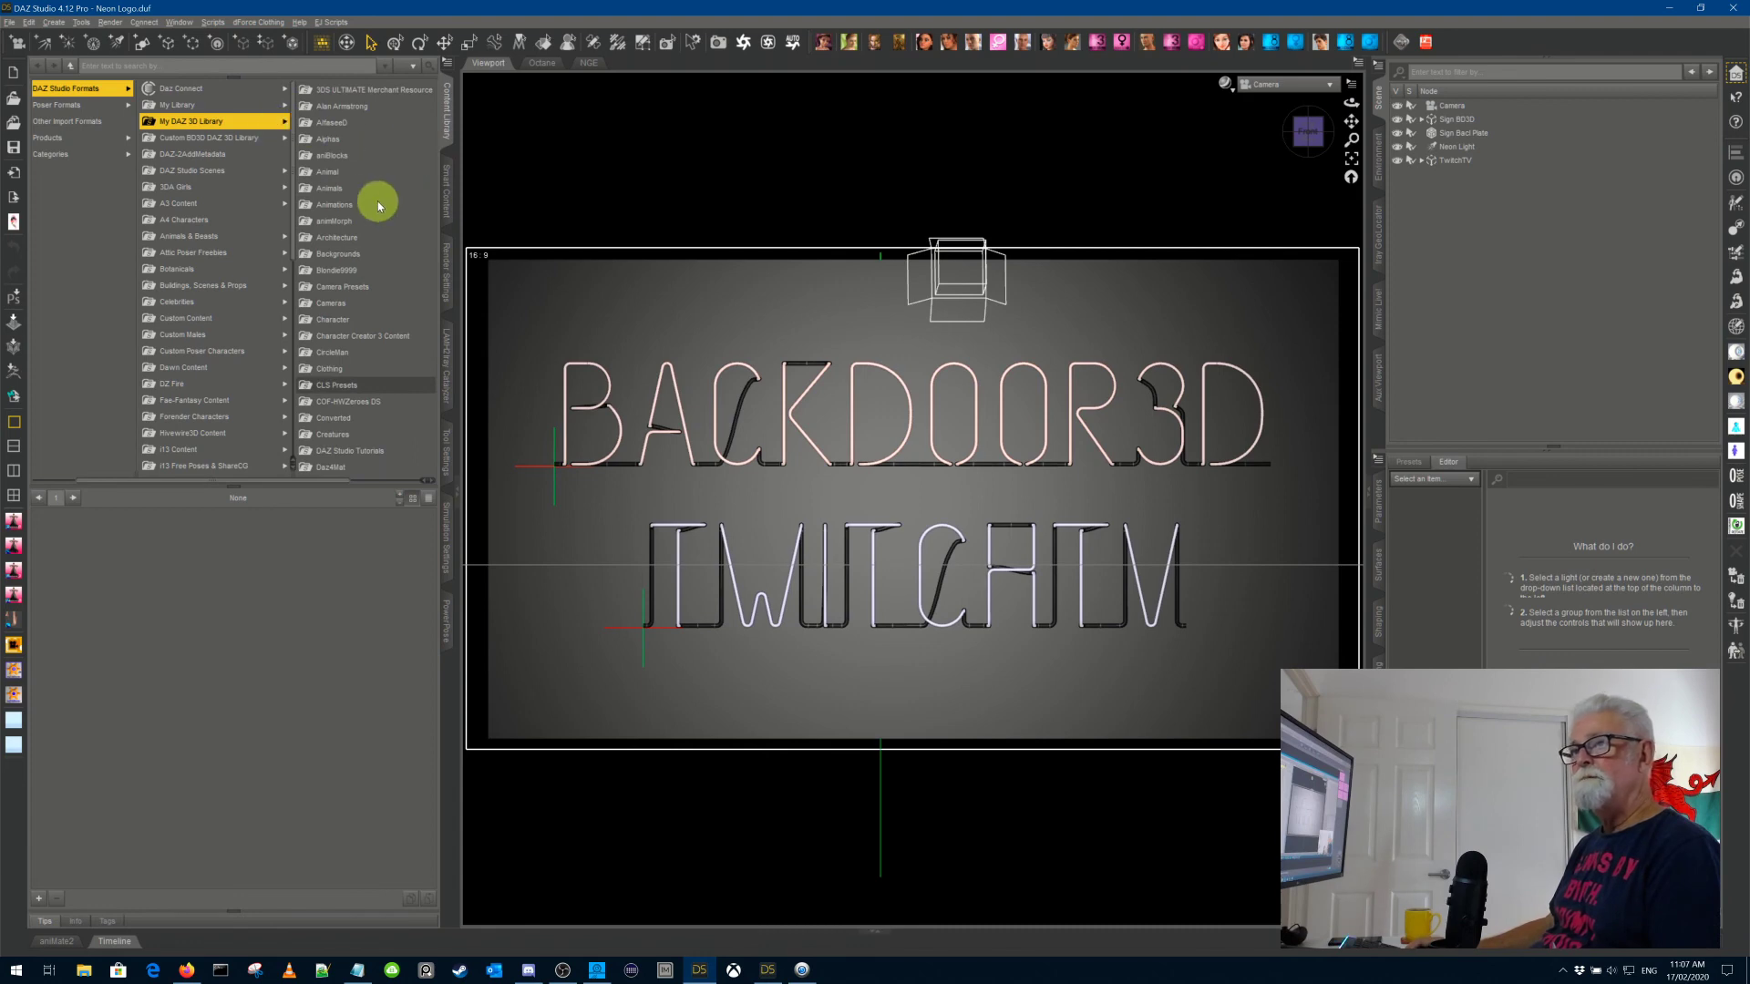
{"action": "scroll", "coordinate": [378, 206], "scroll_direction": "down", "scroll_amount": 8}
{"action": "scroll", "coordinate": [378, 207], "scroll_direction": "down", "scroll_amount": 8}
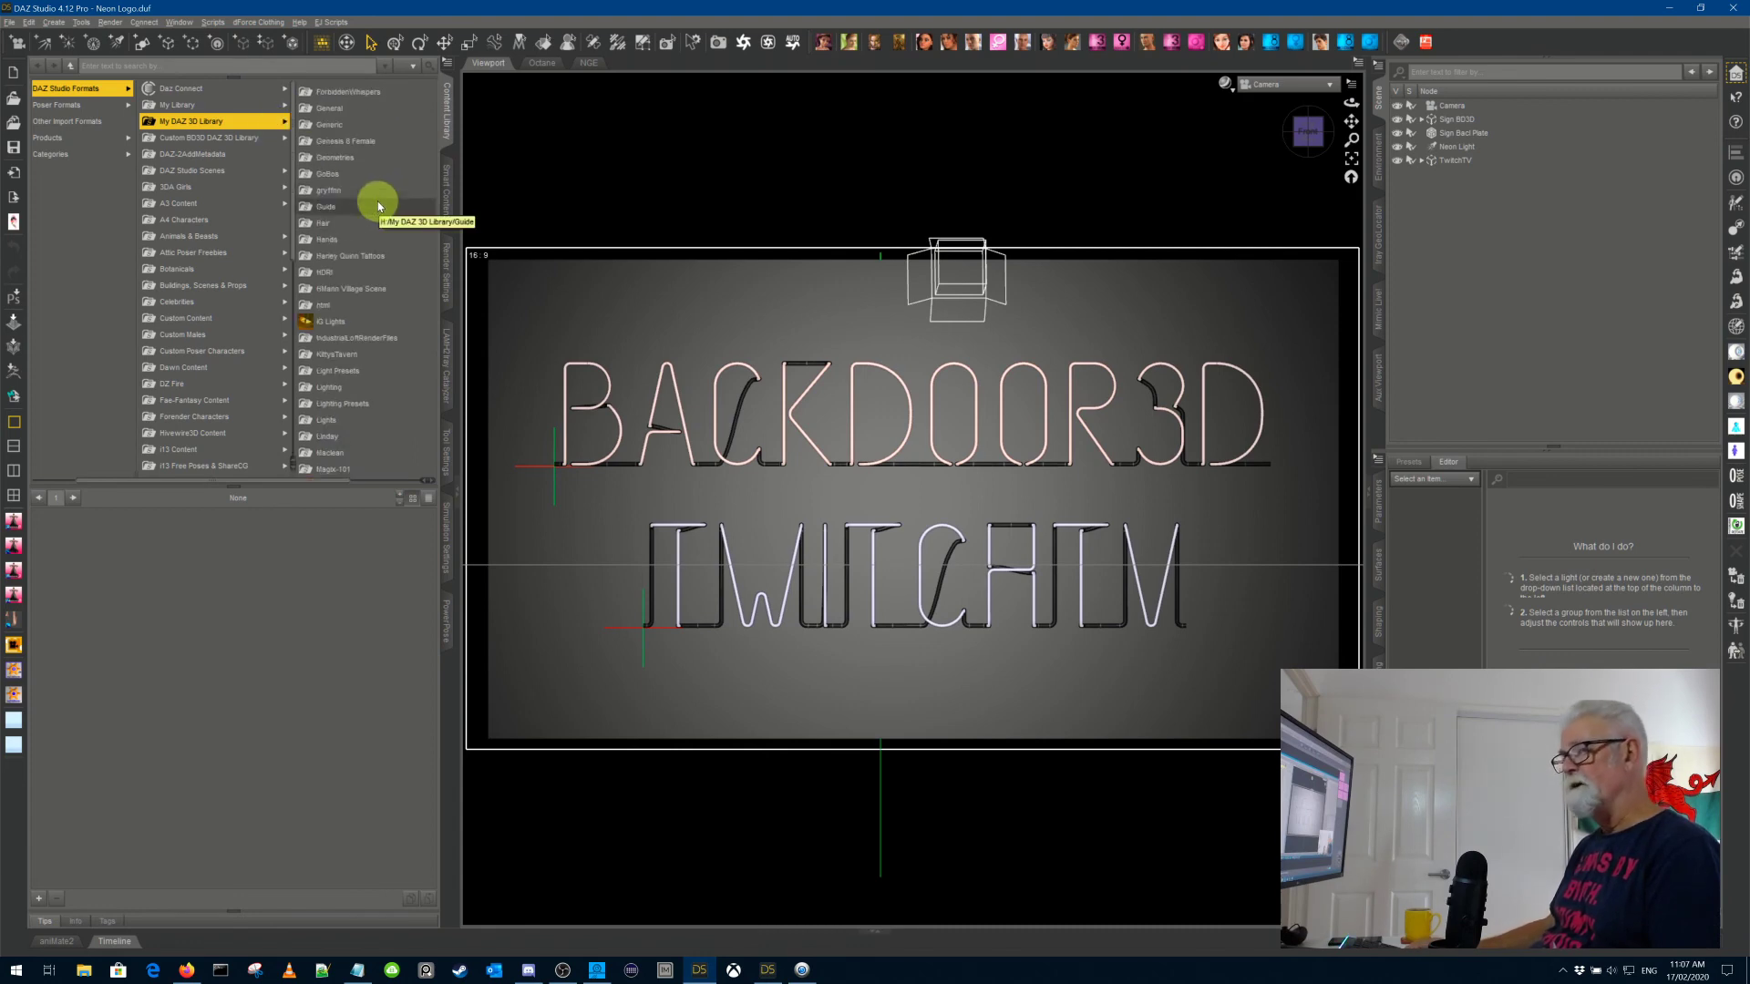
{"action": "scroll", "coordinate": [378, 207], "scroll_direction": "down", "scroll_amount": 1}
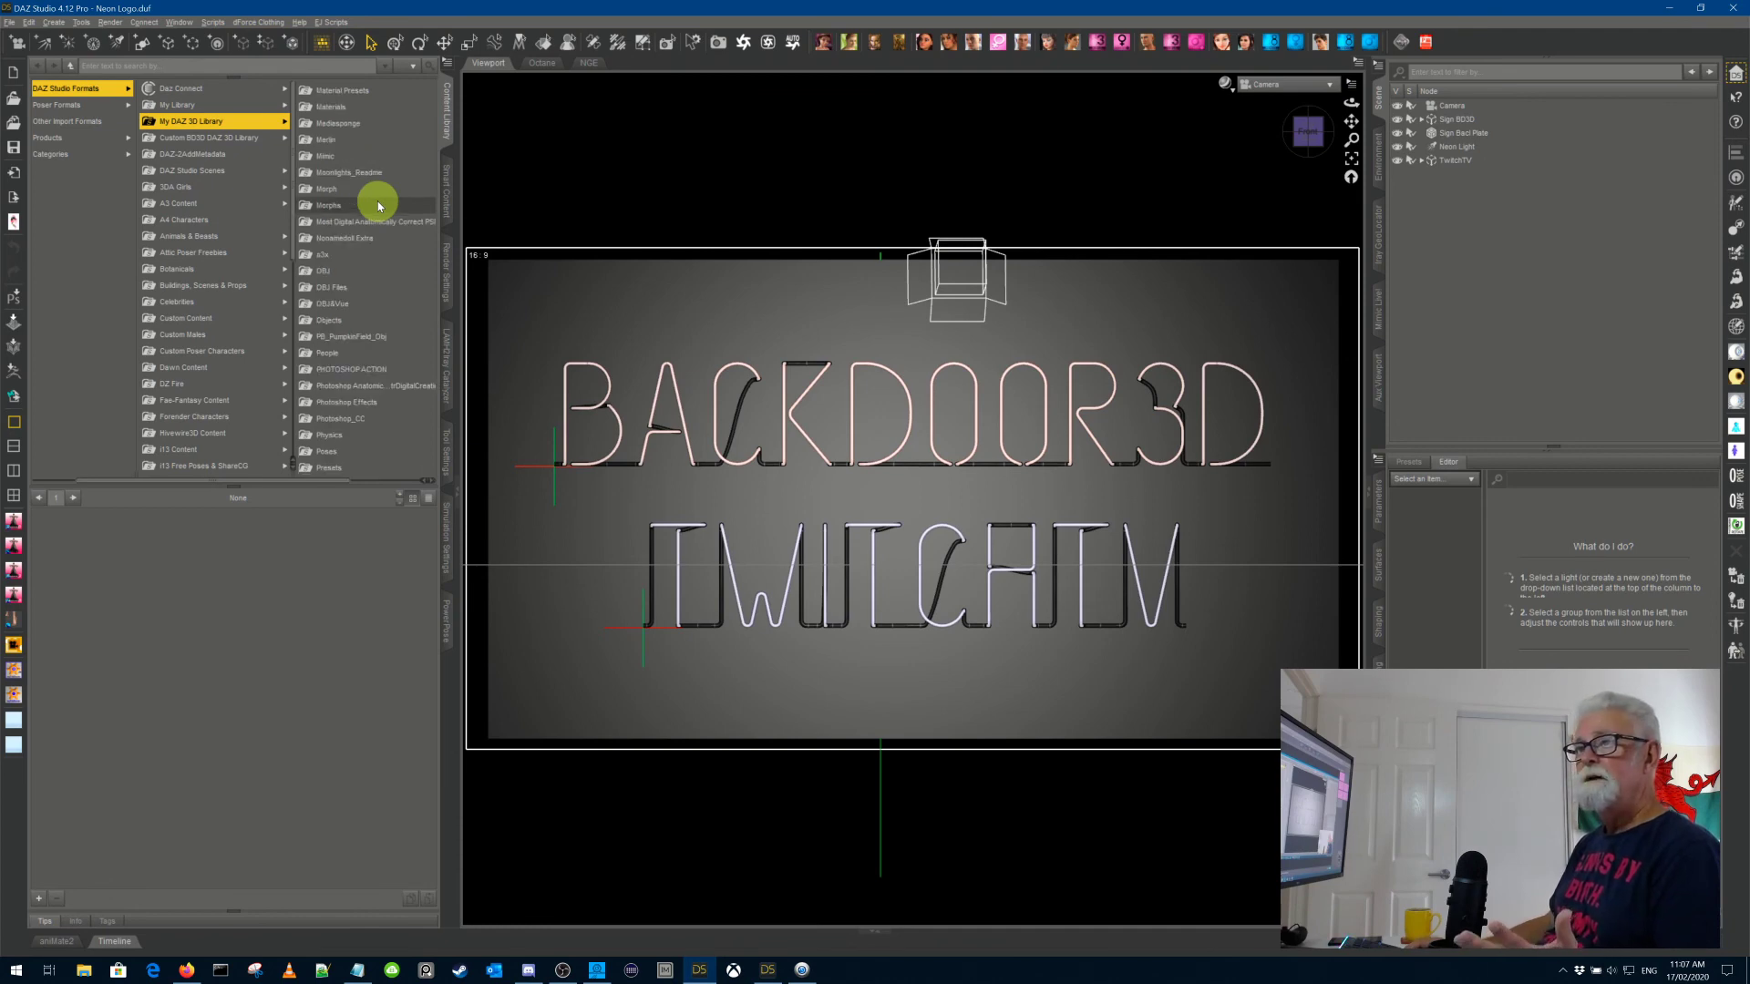
{"action": "scroll", "coordinate": [376, 201], "scroll_direction": "down", "scroll_amount": 10}
{"action": "scroll", "coordinate": [359, 347], "scroll_direction": "up", "scroll_amount": 6}
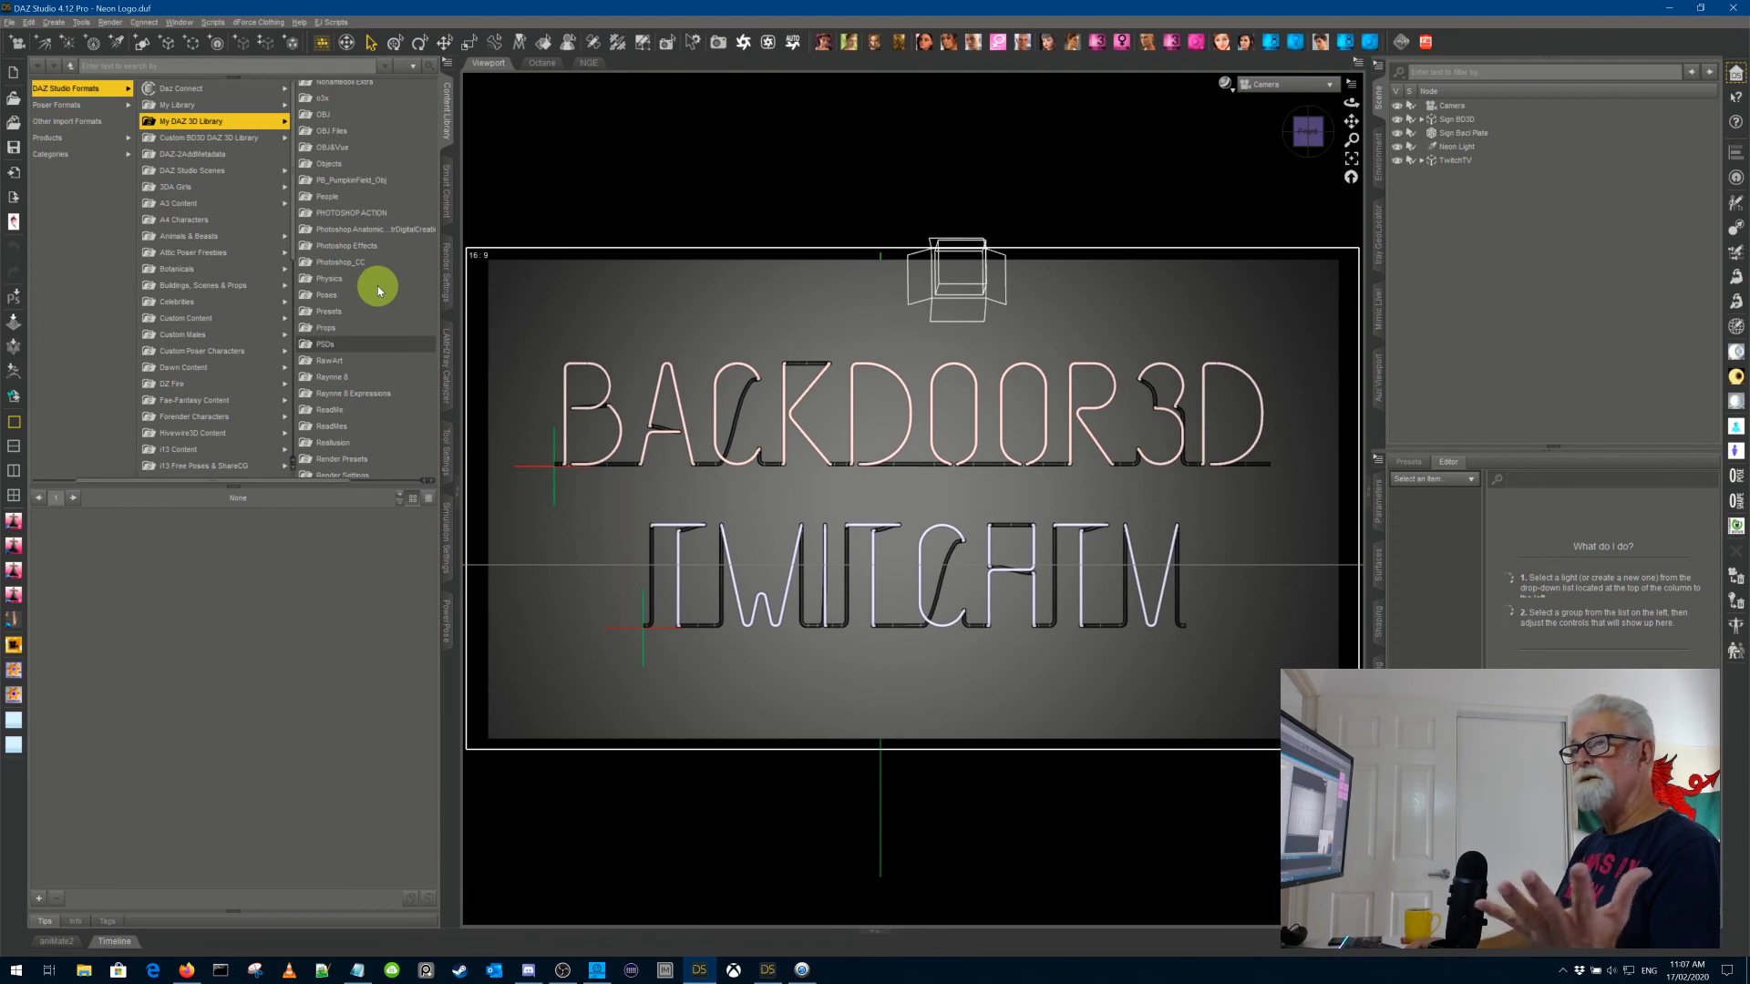
{"action": "left_click", "coordinate": [331, 196]}
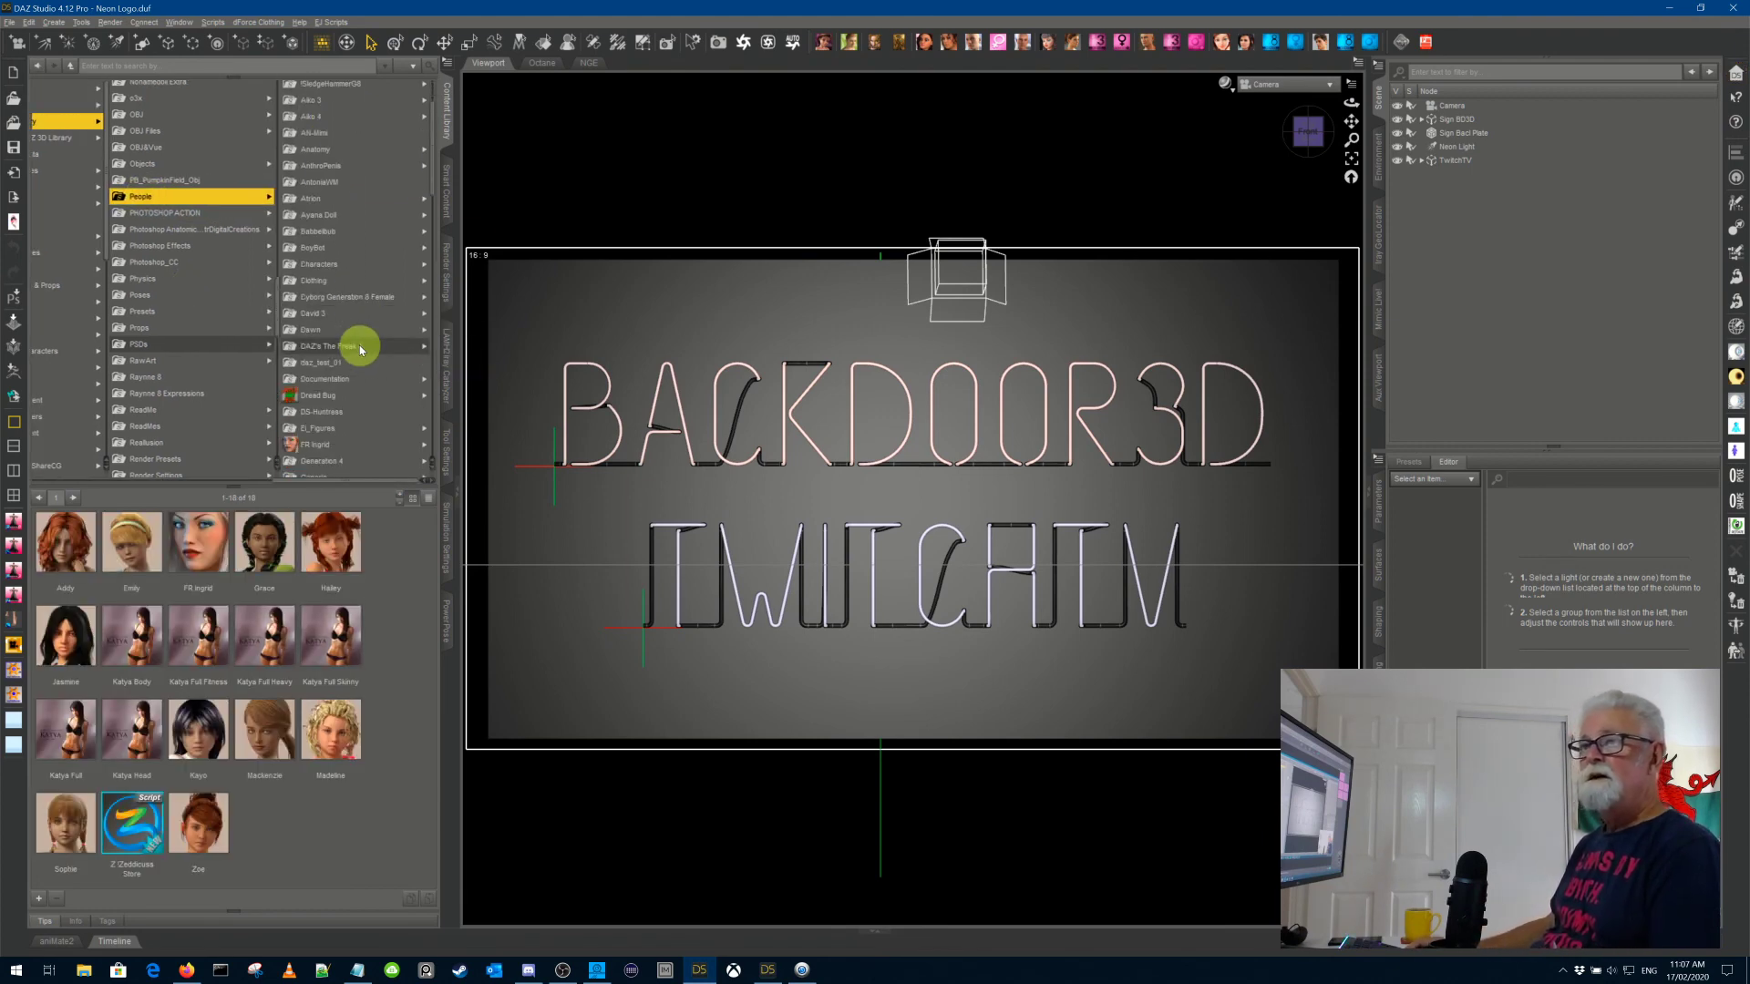
{"action": "scroll", "coordinate": [360, 349], "scroll_direction": "down", "scroll_amount": 2}
{"action": "scroll", "coordinate": [360, 349], "scroll_direction": "down", "scroll_amount": 12}
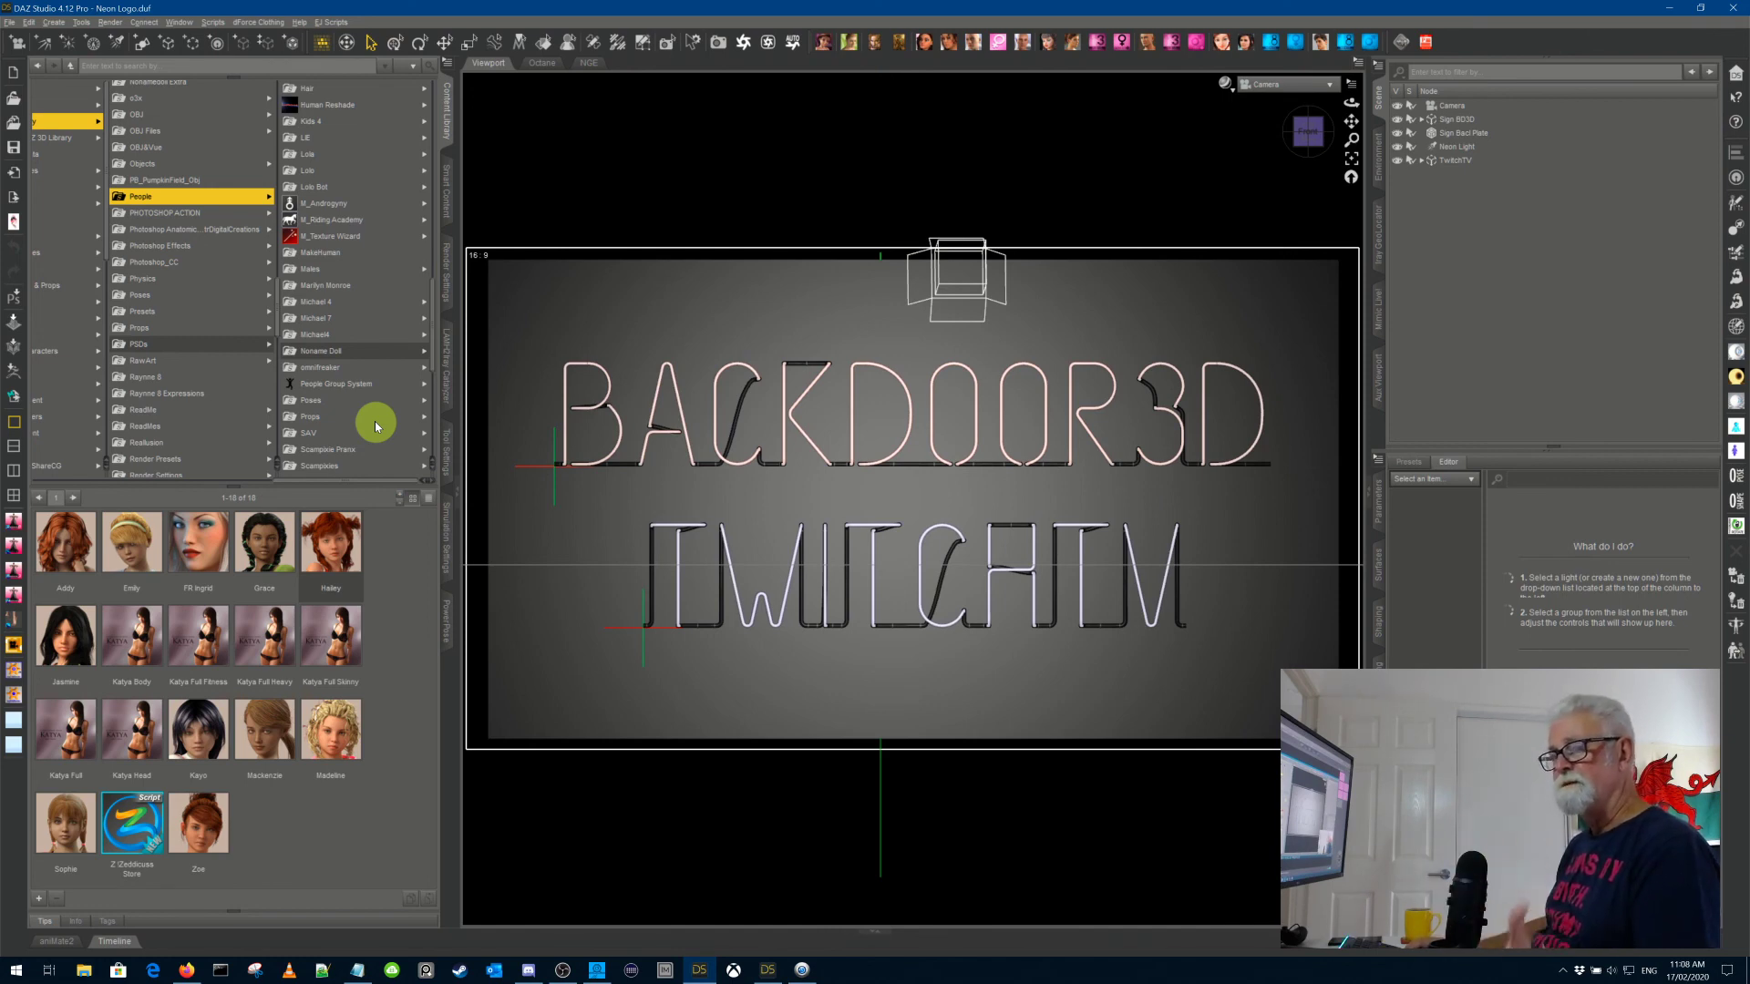
Step: Open the Figures category of My DAZ 3D Library under Poser Formats
{"action": "left_click_drag", "start_coordinate": [337, 482], "coordinate": [63, 485]}
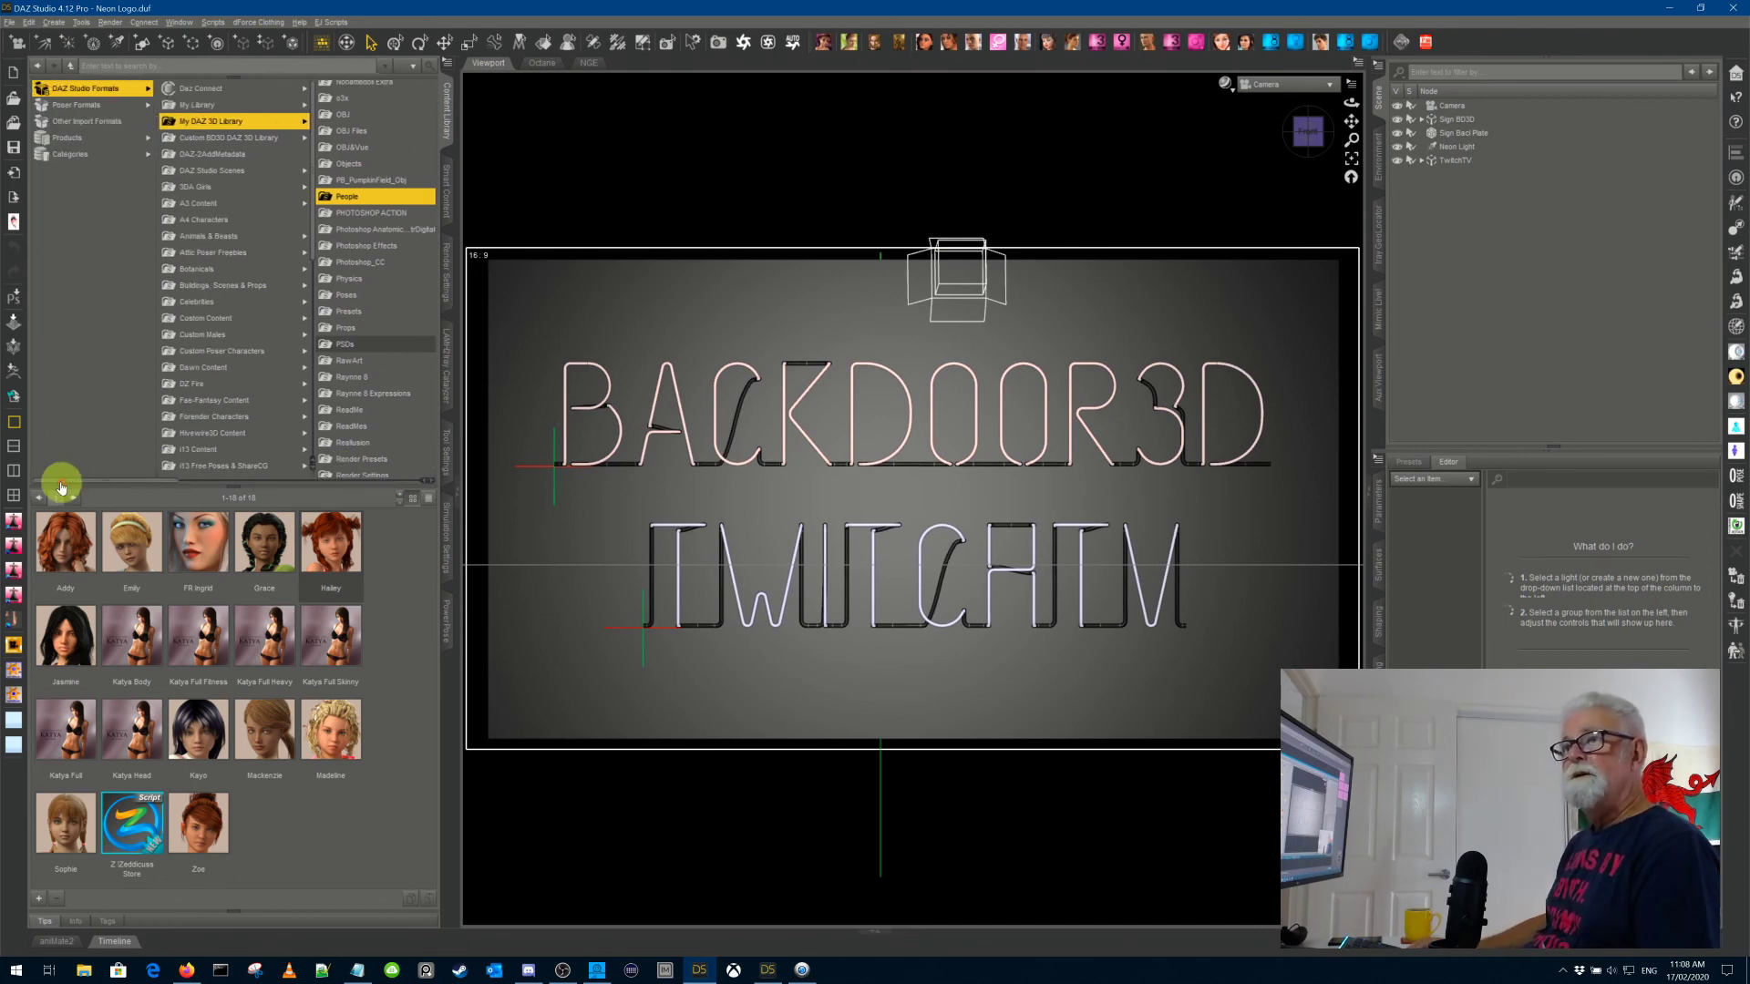
{"action": "left_click", "coordinate": [75, 106]}
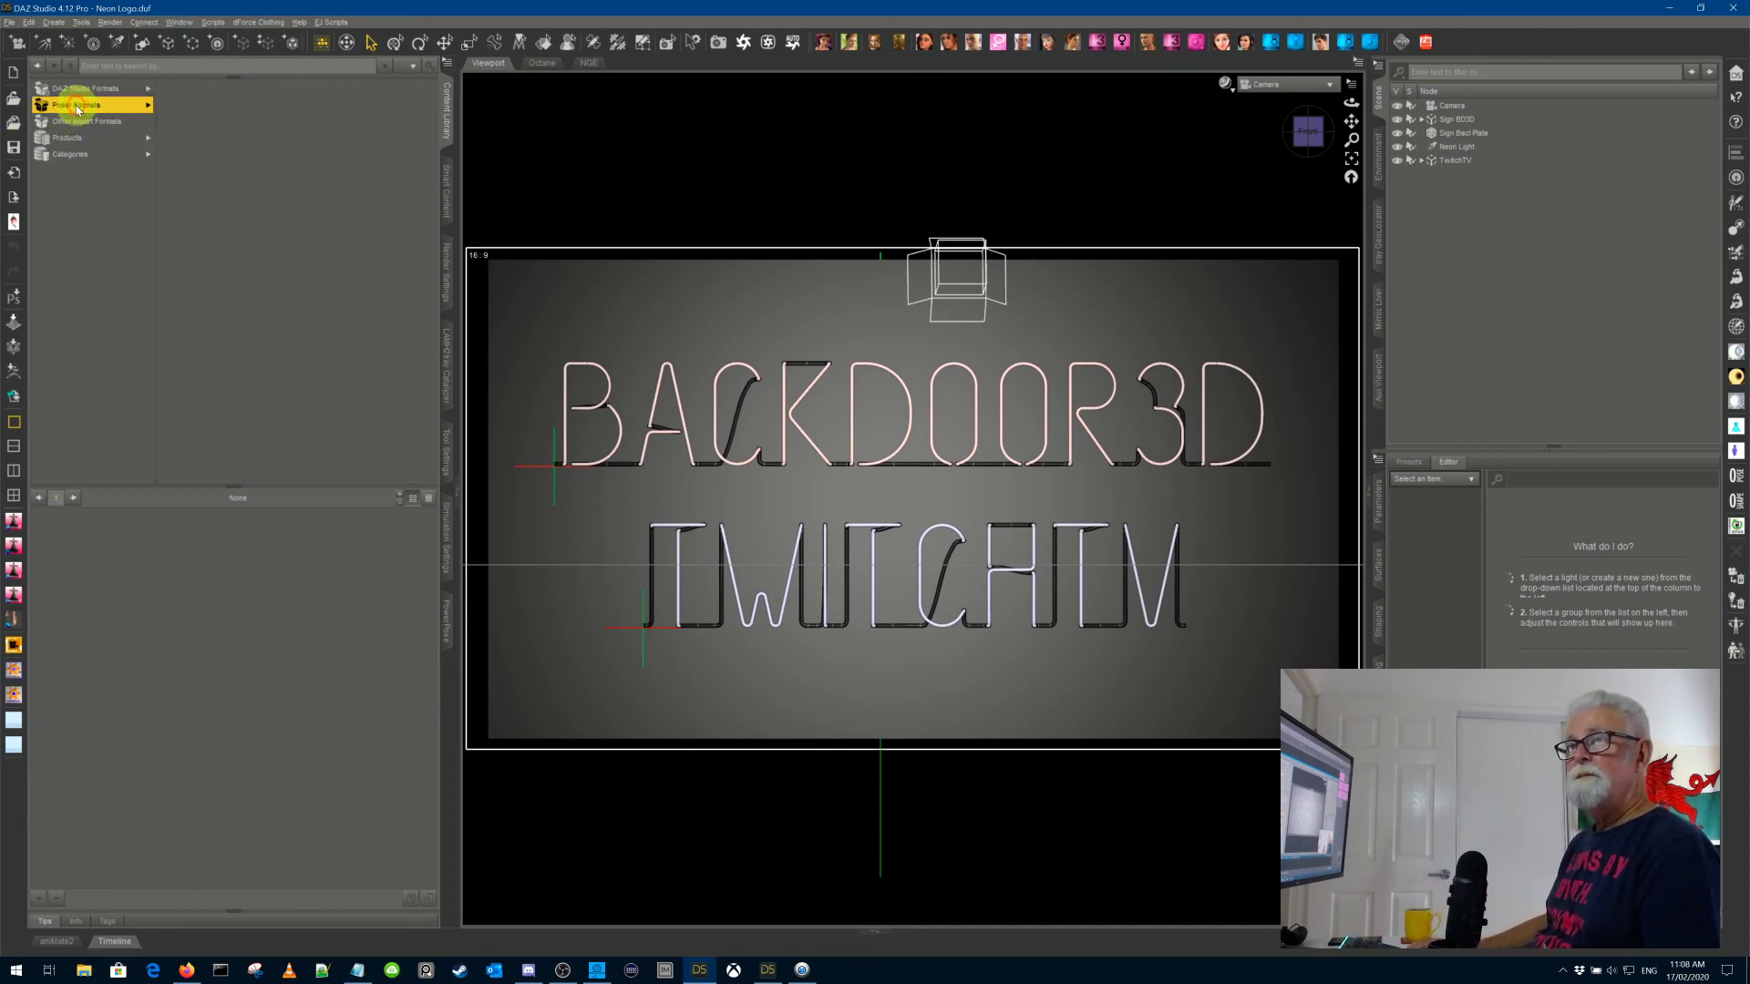
{"action": "left_click", "coordinate": [239, 89]}
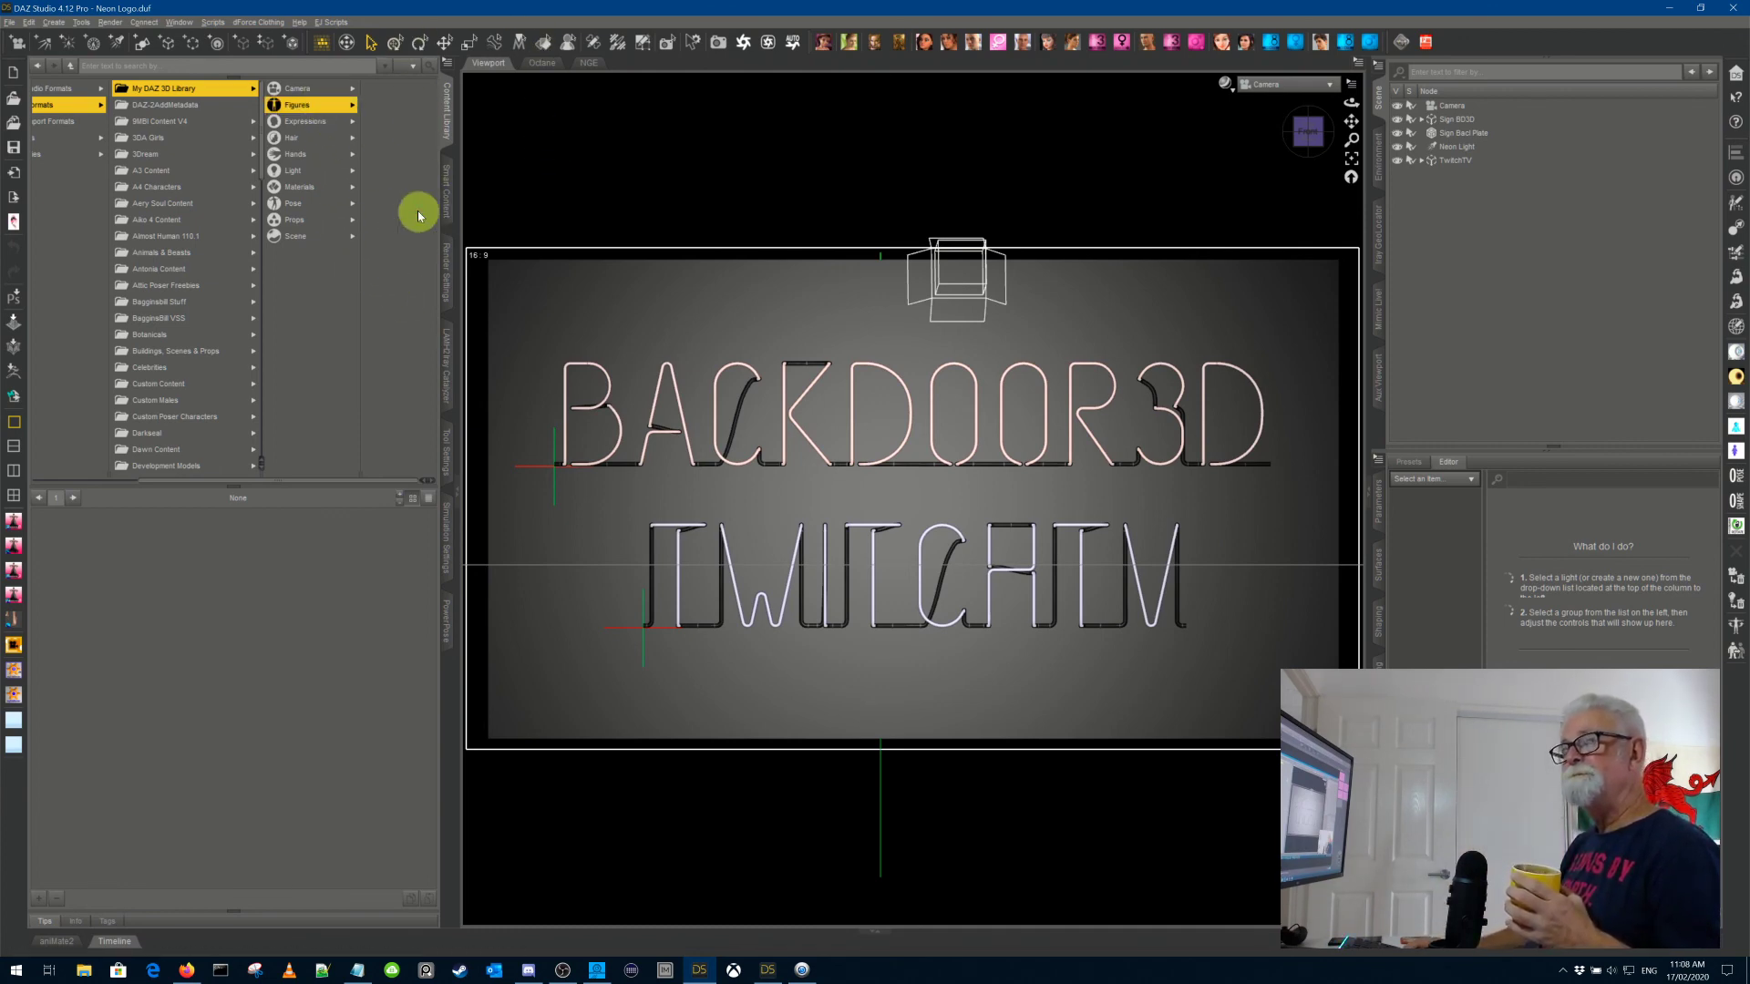
Step: Find the DAZ Victoria 4 folder among the Poser figures and open it
{"action": "scroll", "coordinate": [359, 233], "scroll_direction": "down", "scroll_amount": 10}
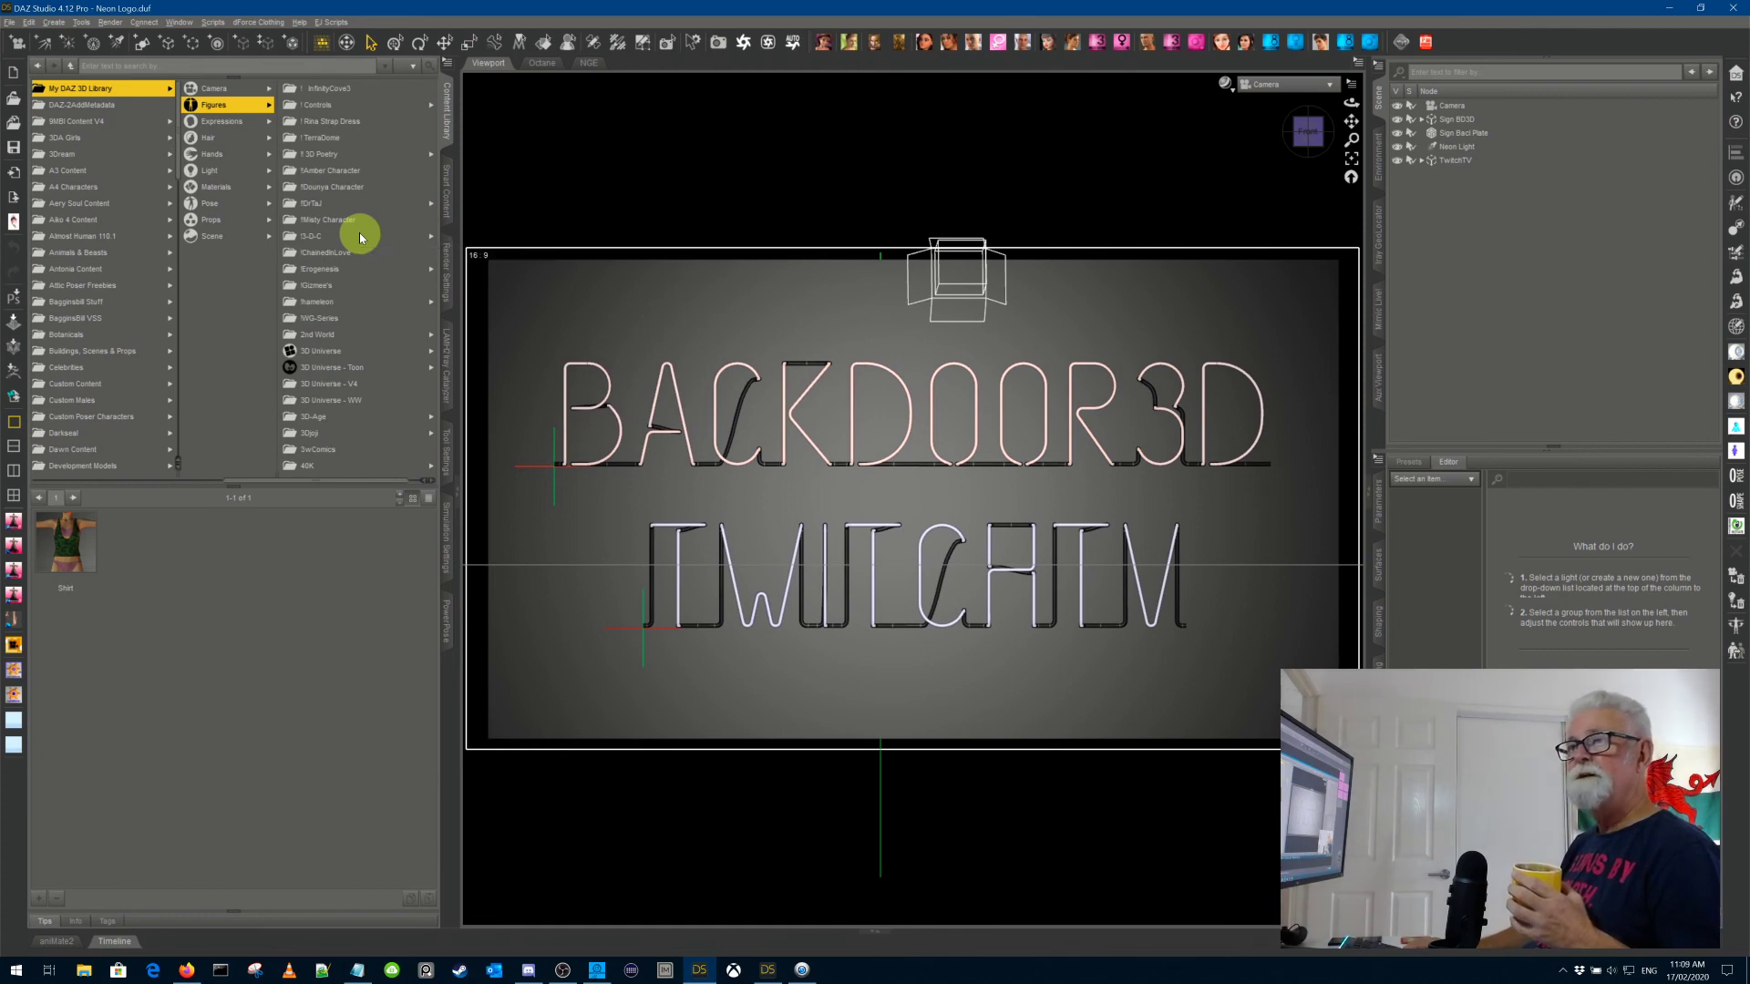
{"action": "scroll", "coordinate": [359, 236], "scroll_direction": "down", "scroll_amount": 10}
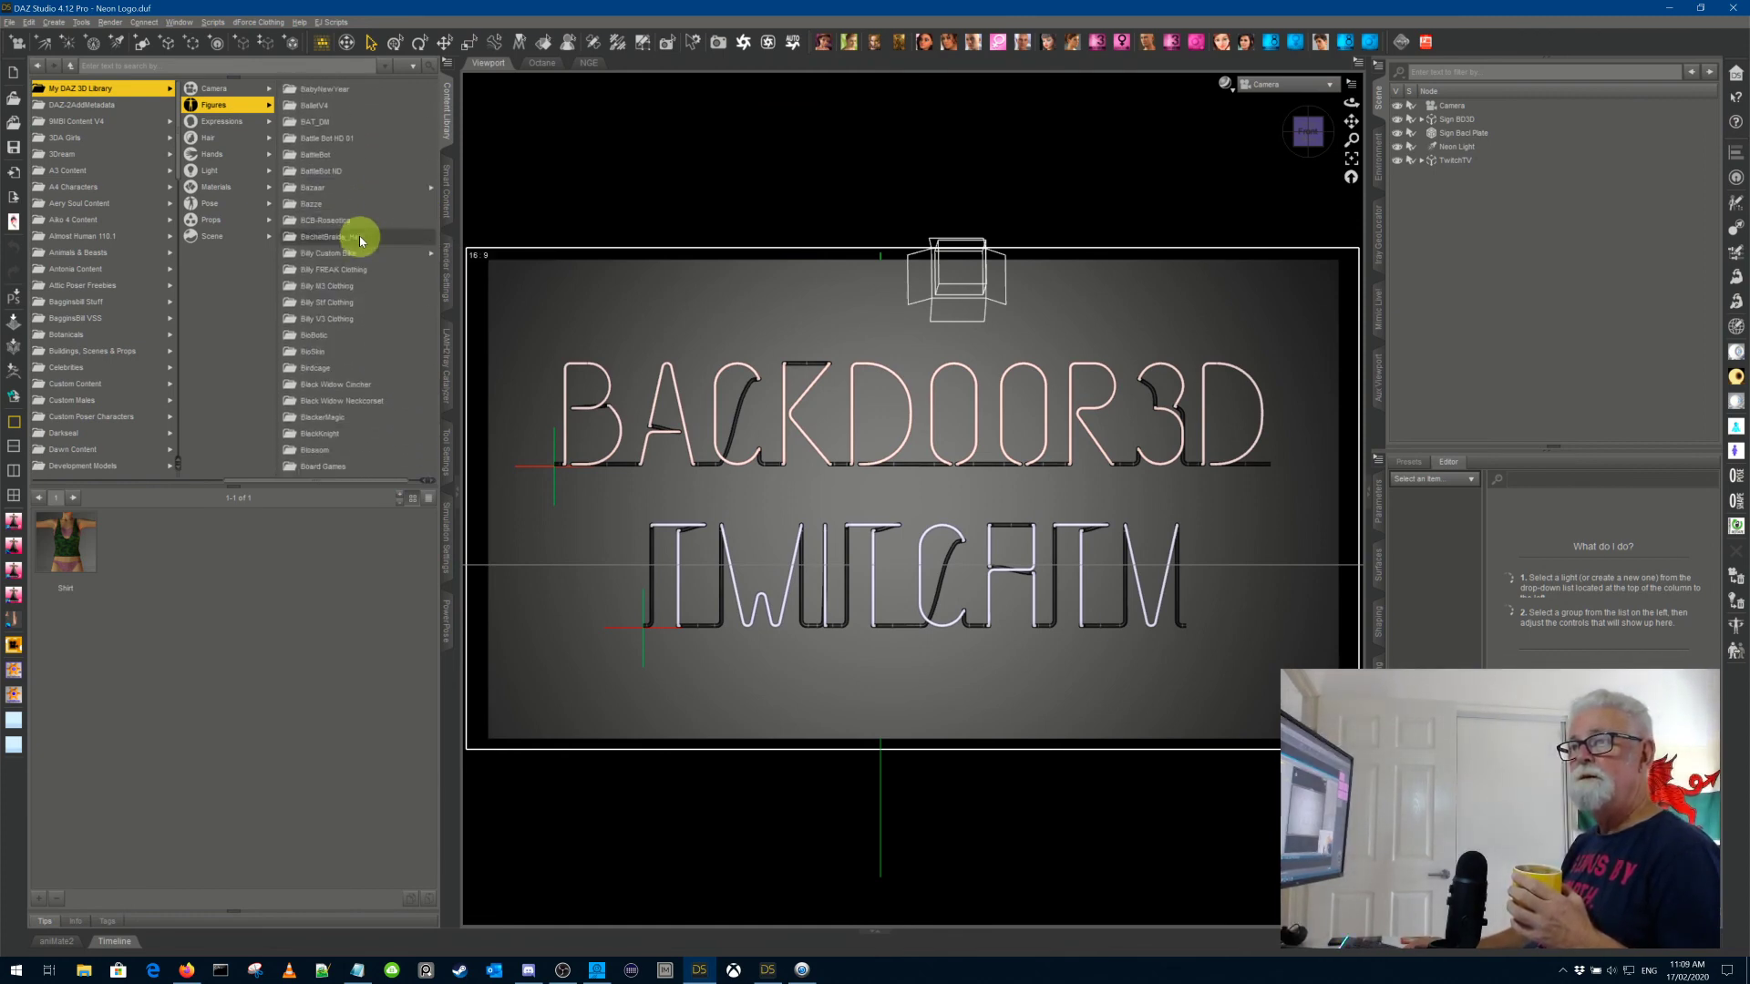
{"action": "scroll", "coordinate": [359, 235], "scroll_direction": "down", "scroll_amount": 10}
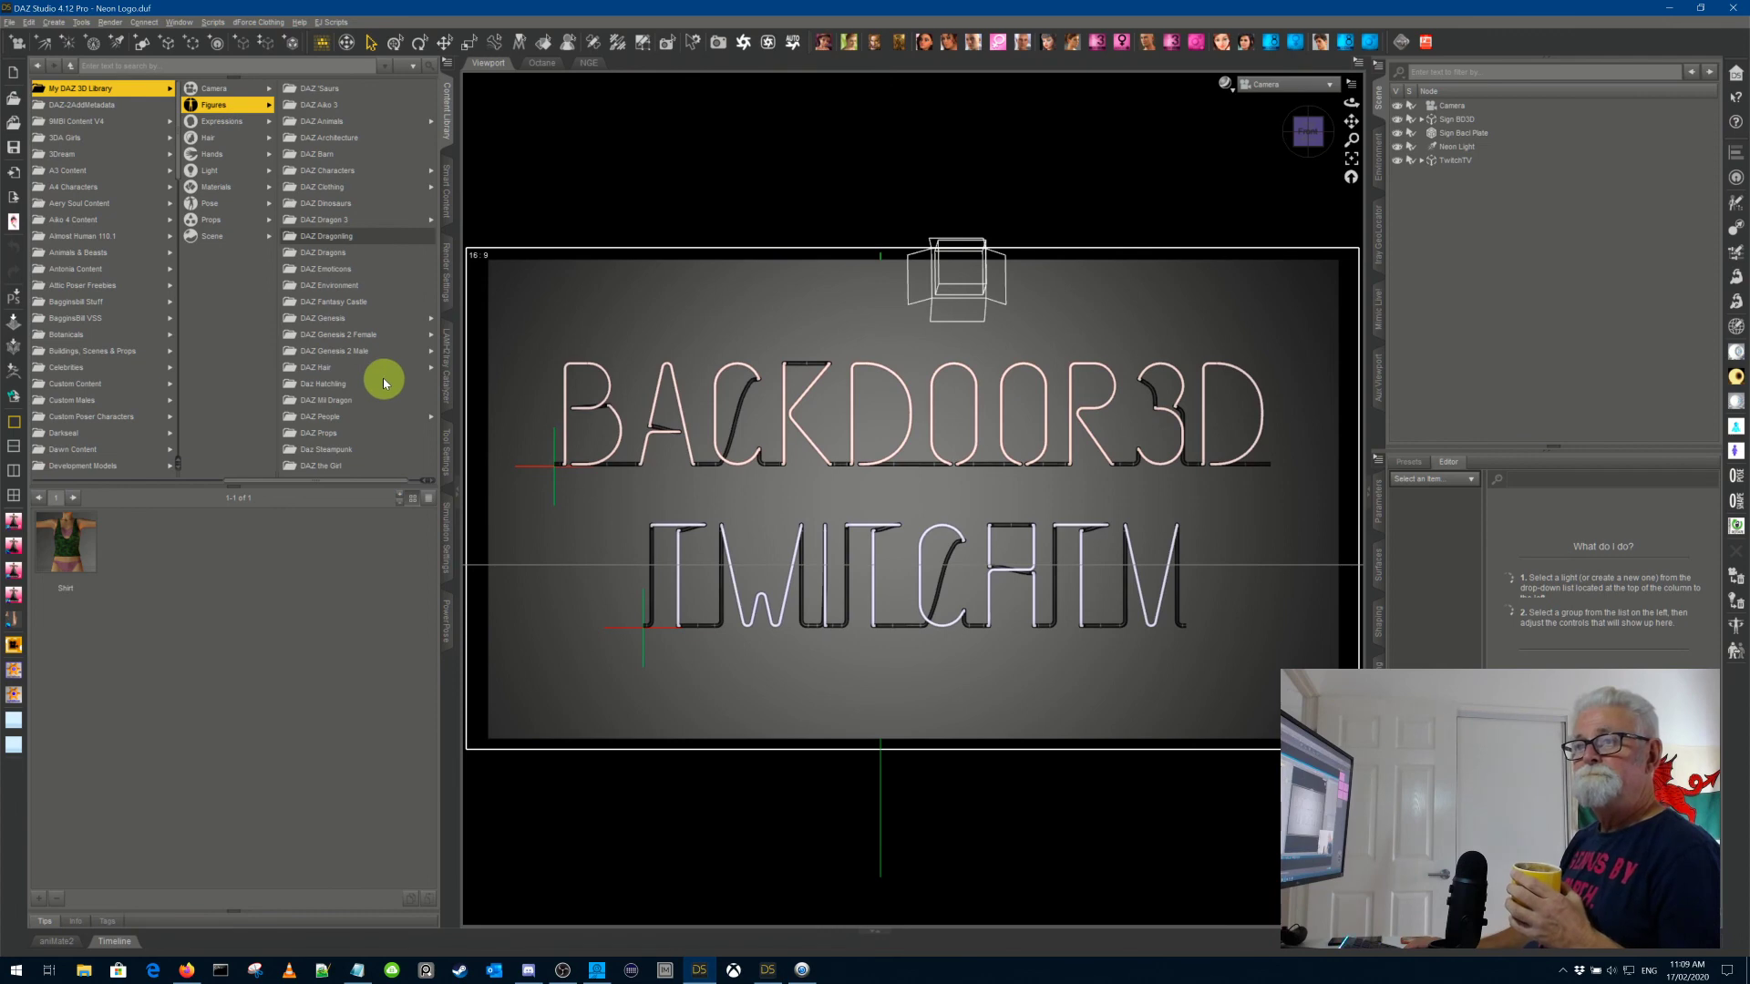
{"action": "scroll", "coordinate": [383, 377], "scroll_direction": "down", "scroll_amount": 3}
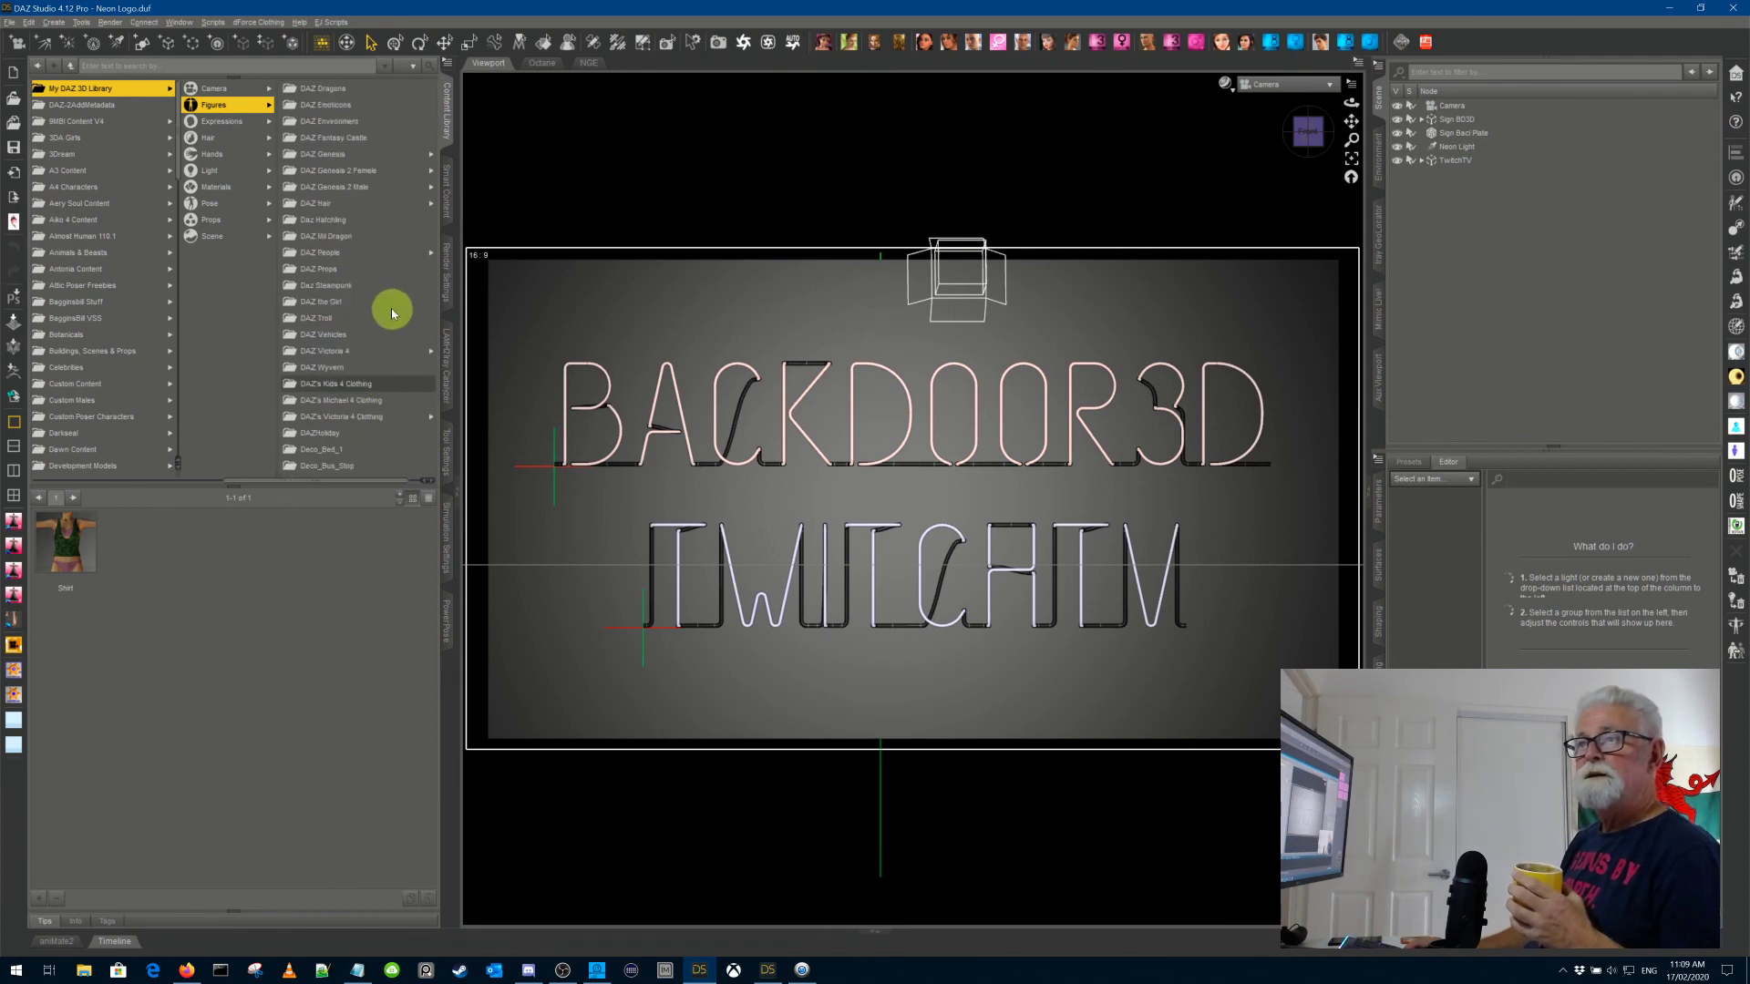
{"action": "left_click", "coordinate": [381, 352]}
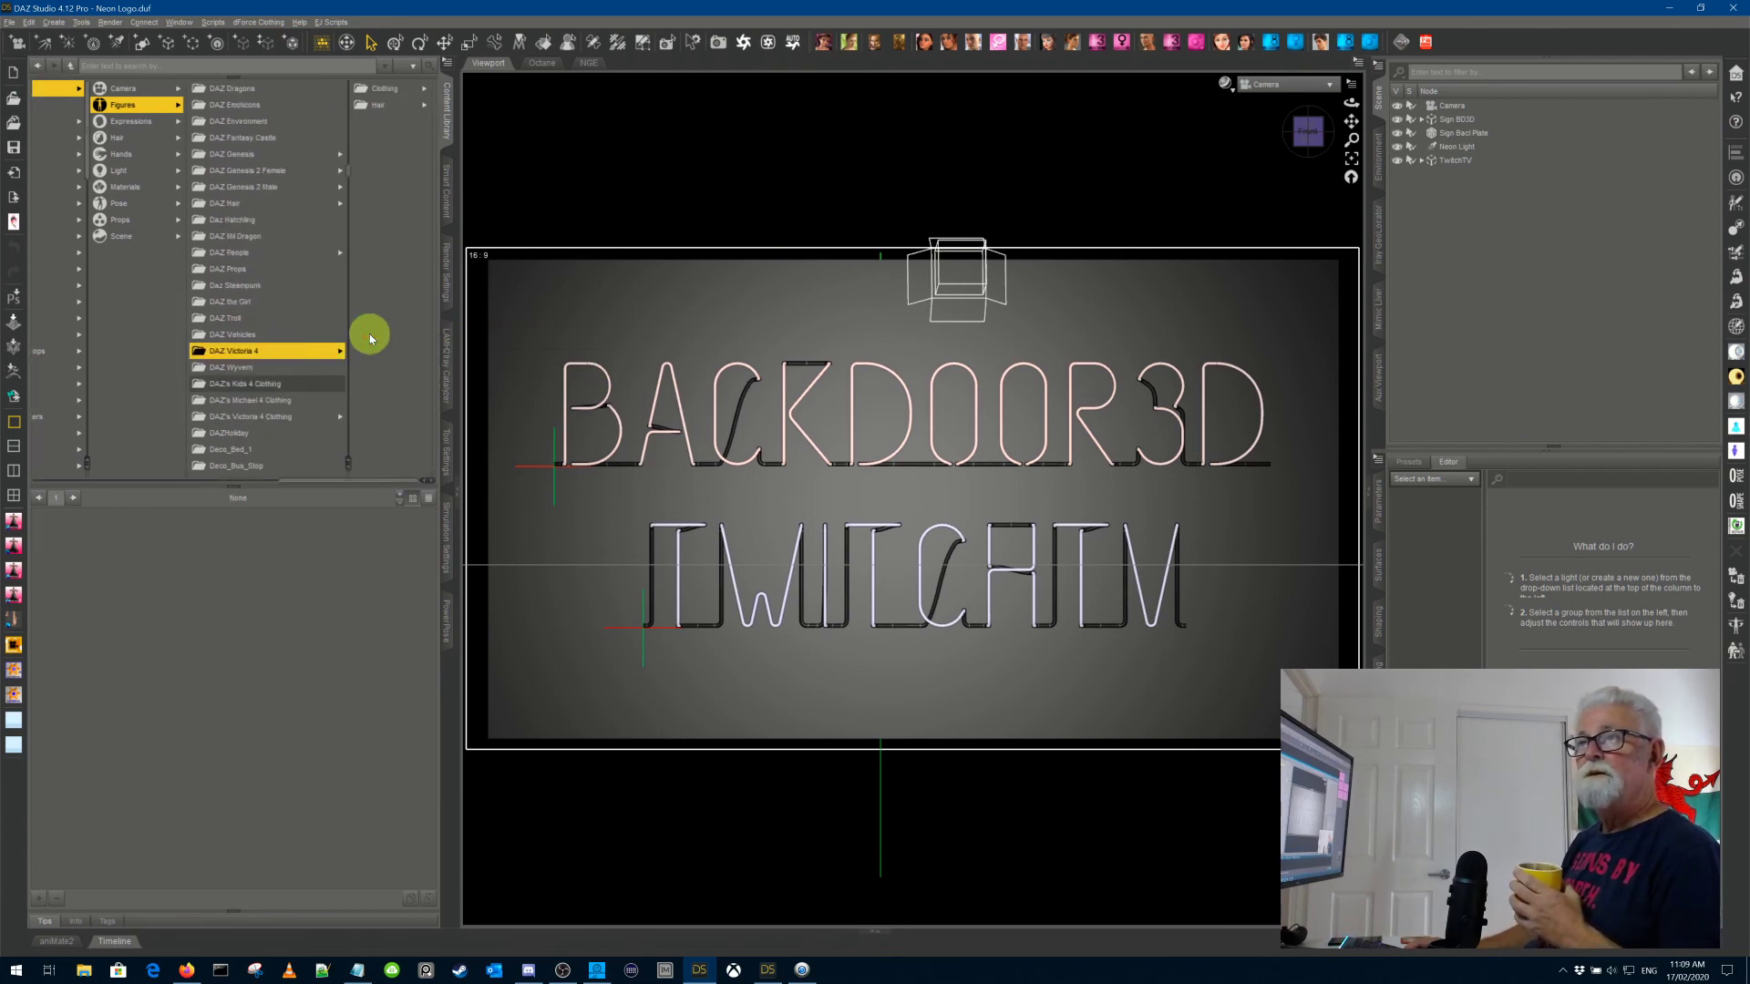
Step: Look through the Poser Figures folders around DAZ Victoria 4 and back to the start of the list, returning to the DAZ folders
{"action": "scroll", "coordinate": [273, 282], "scroll_direction": "up", "scroll_amount": 6}
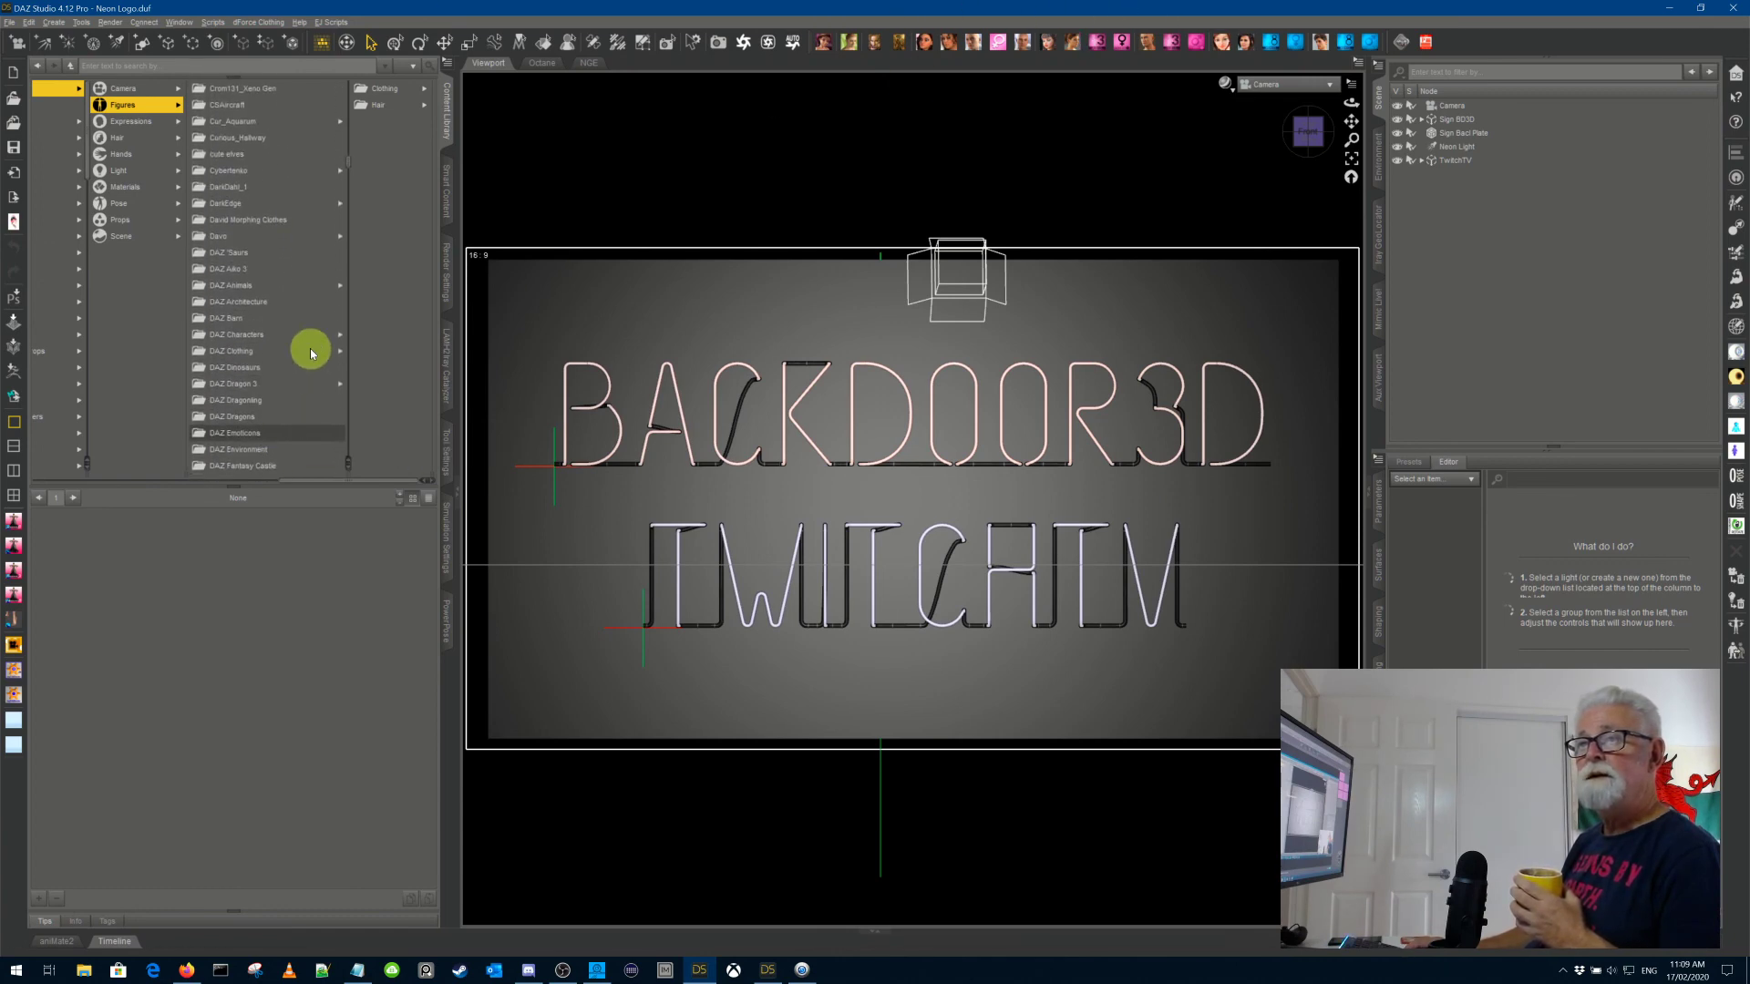
{"action": "scroll", "coordinate": [310, 350], "scroll_direction": "down", "scroll_amount": 6}
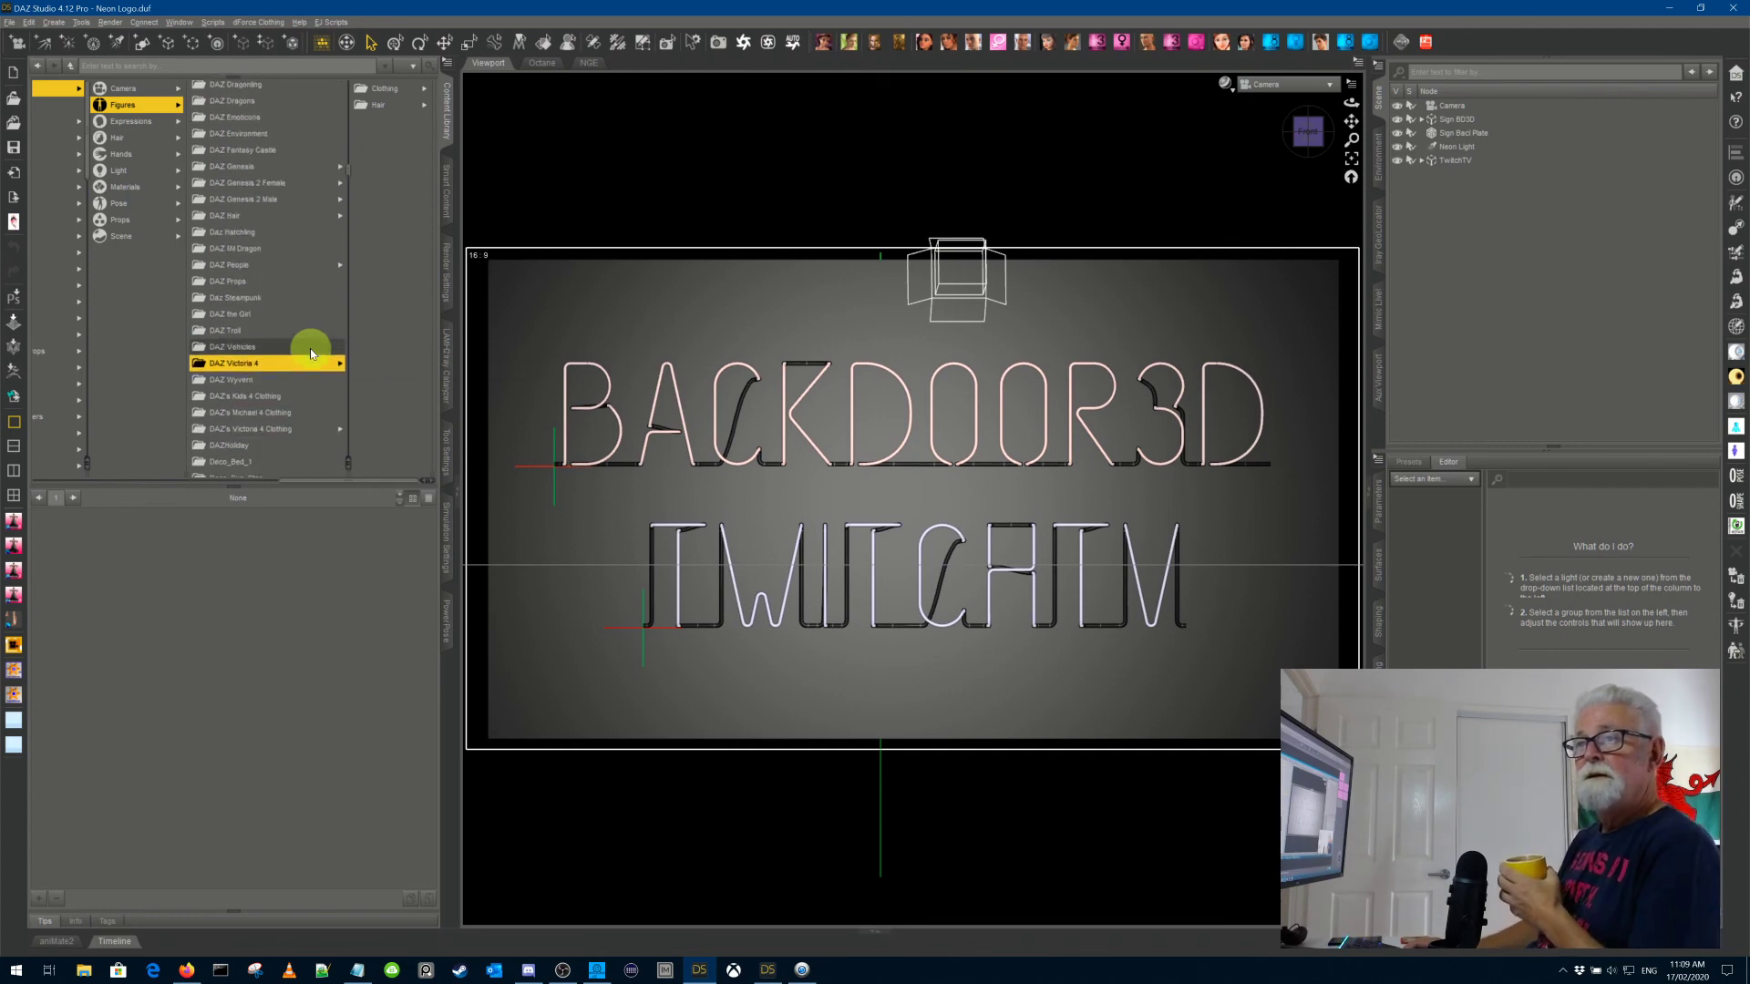
{"action": "scroll", "coordinate": [297, 348], "scroll_direction": "down", "scroll_amount": 6}
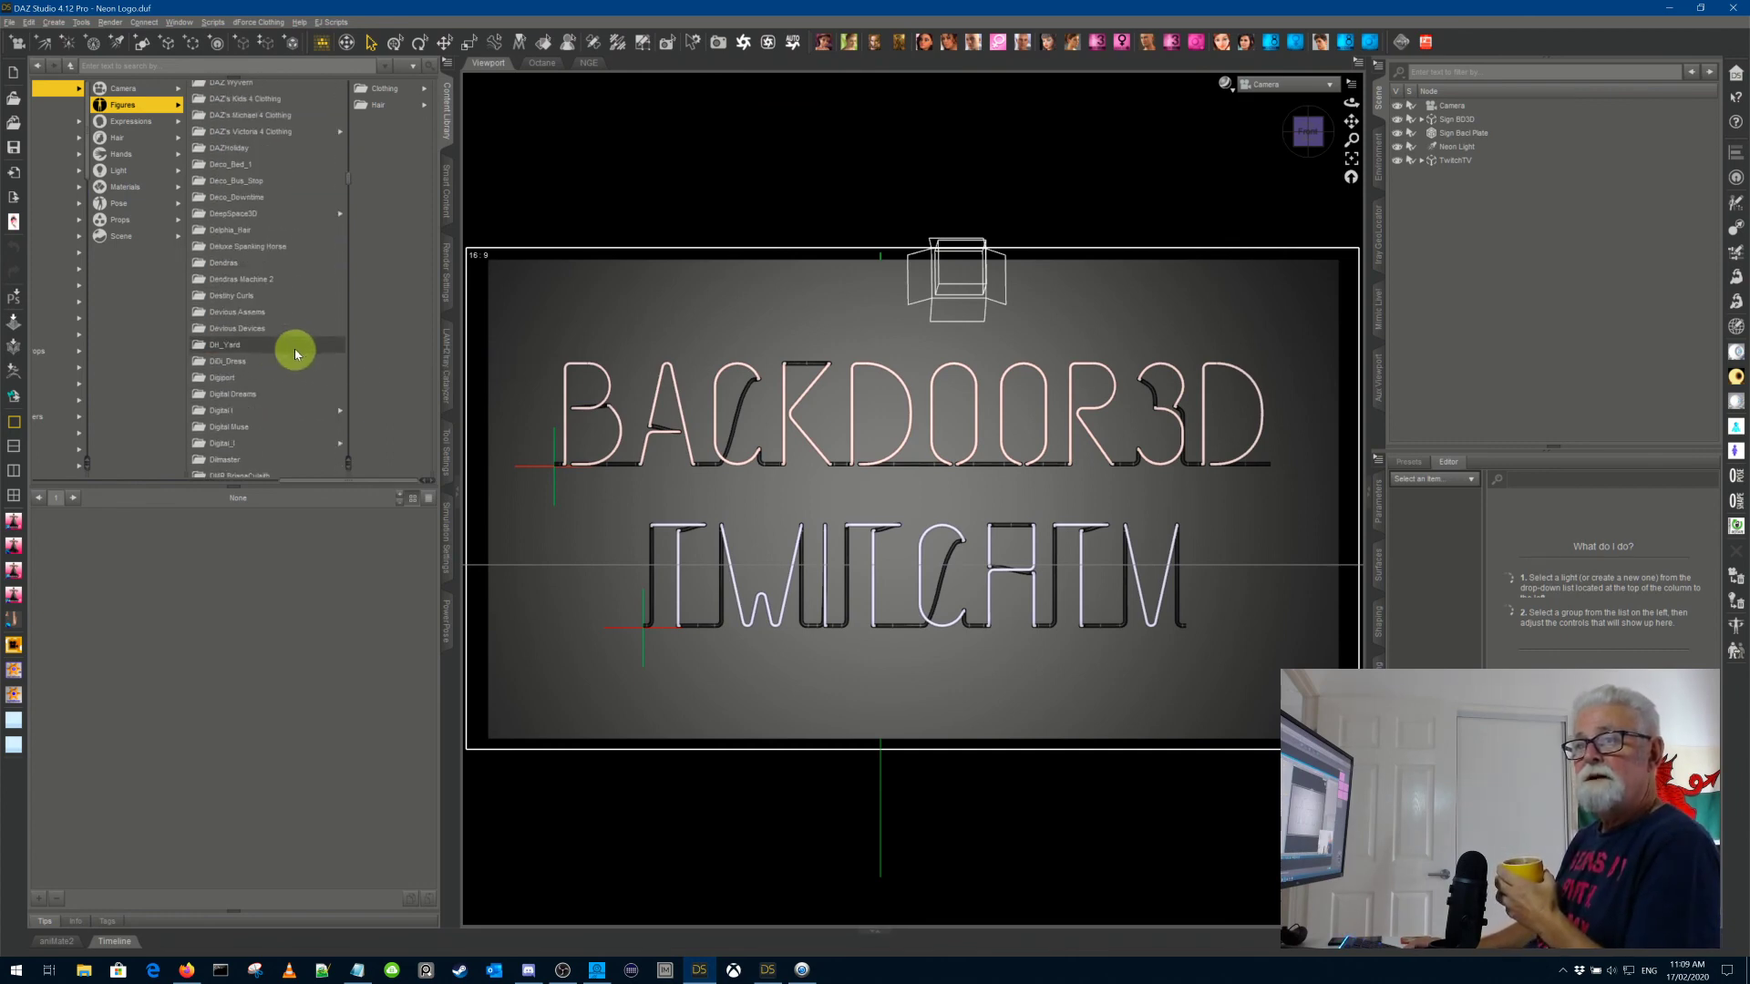
{"action": "scroll", "coordinate": [295, 353], "scroll_direction": "up", "scroll_amount": 6}
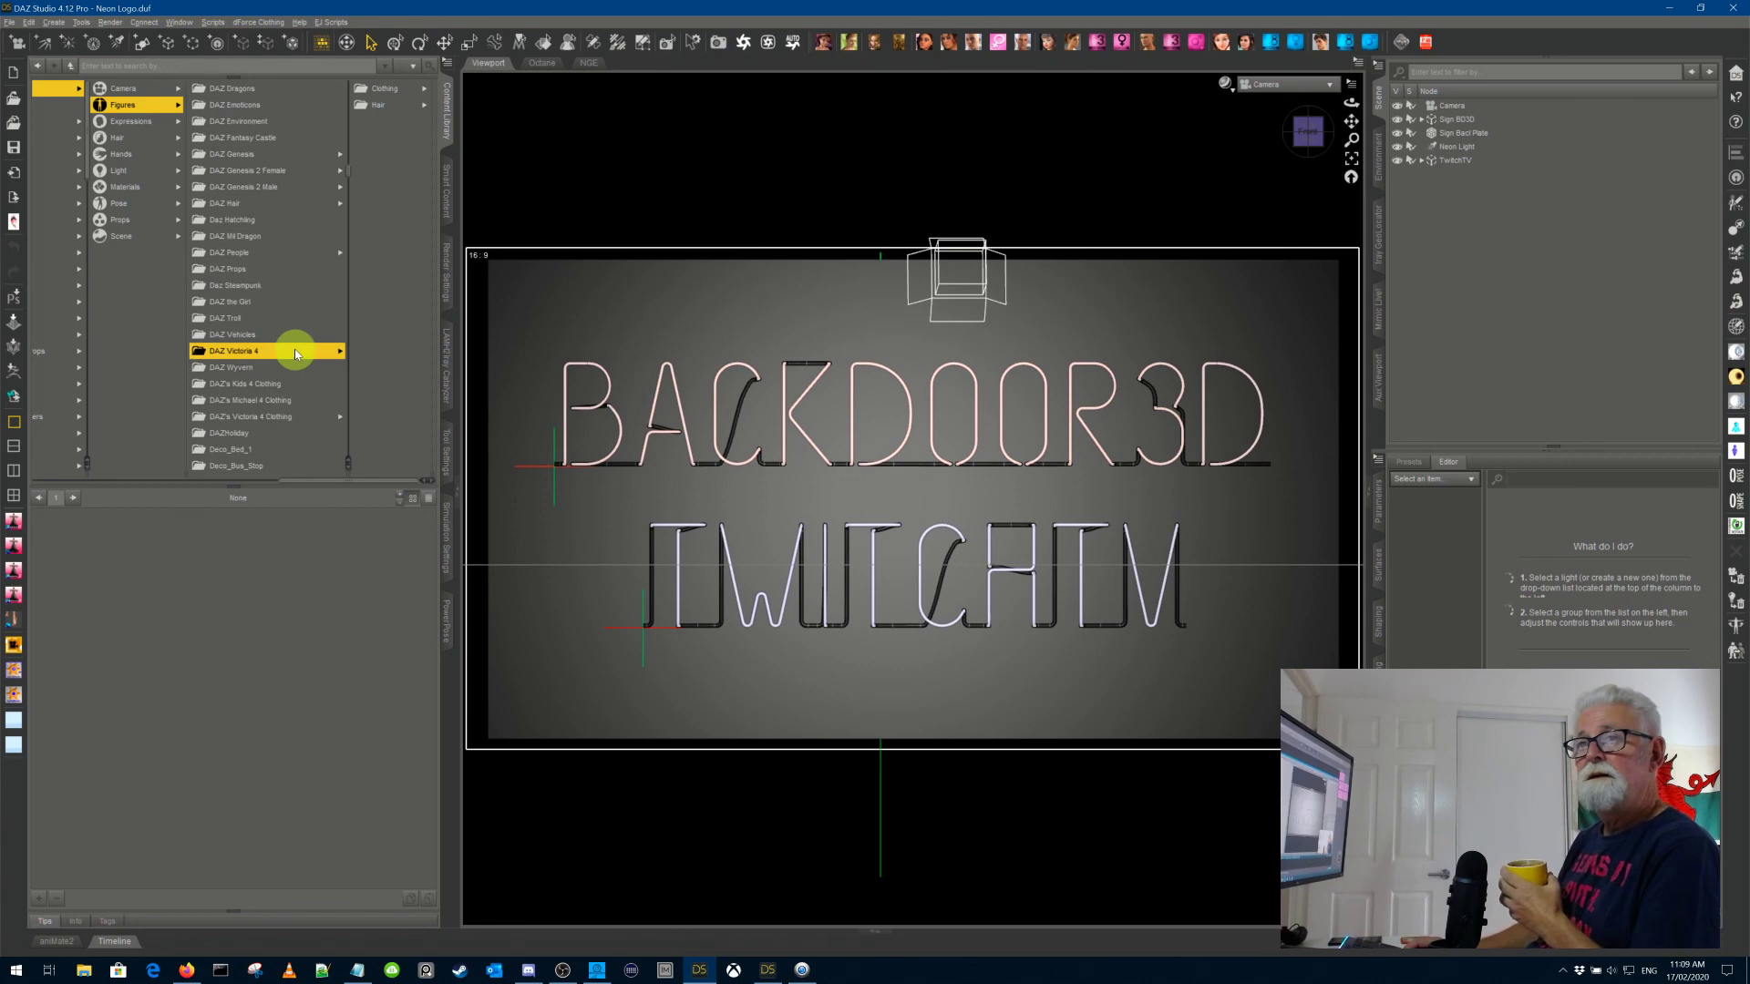
{"action": "scroll", "coordinate": [295, 354], "scroll_direction": "up", "scroll_amount": 10}
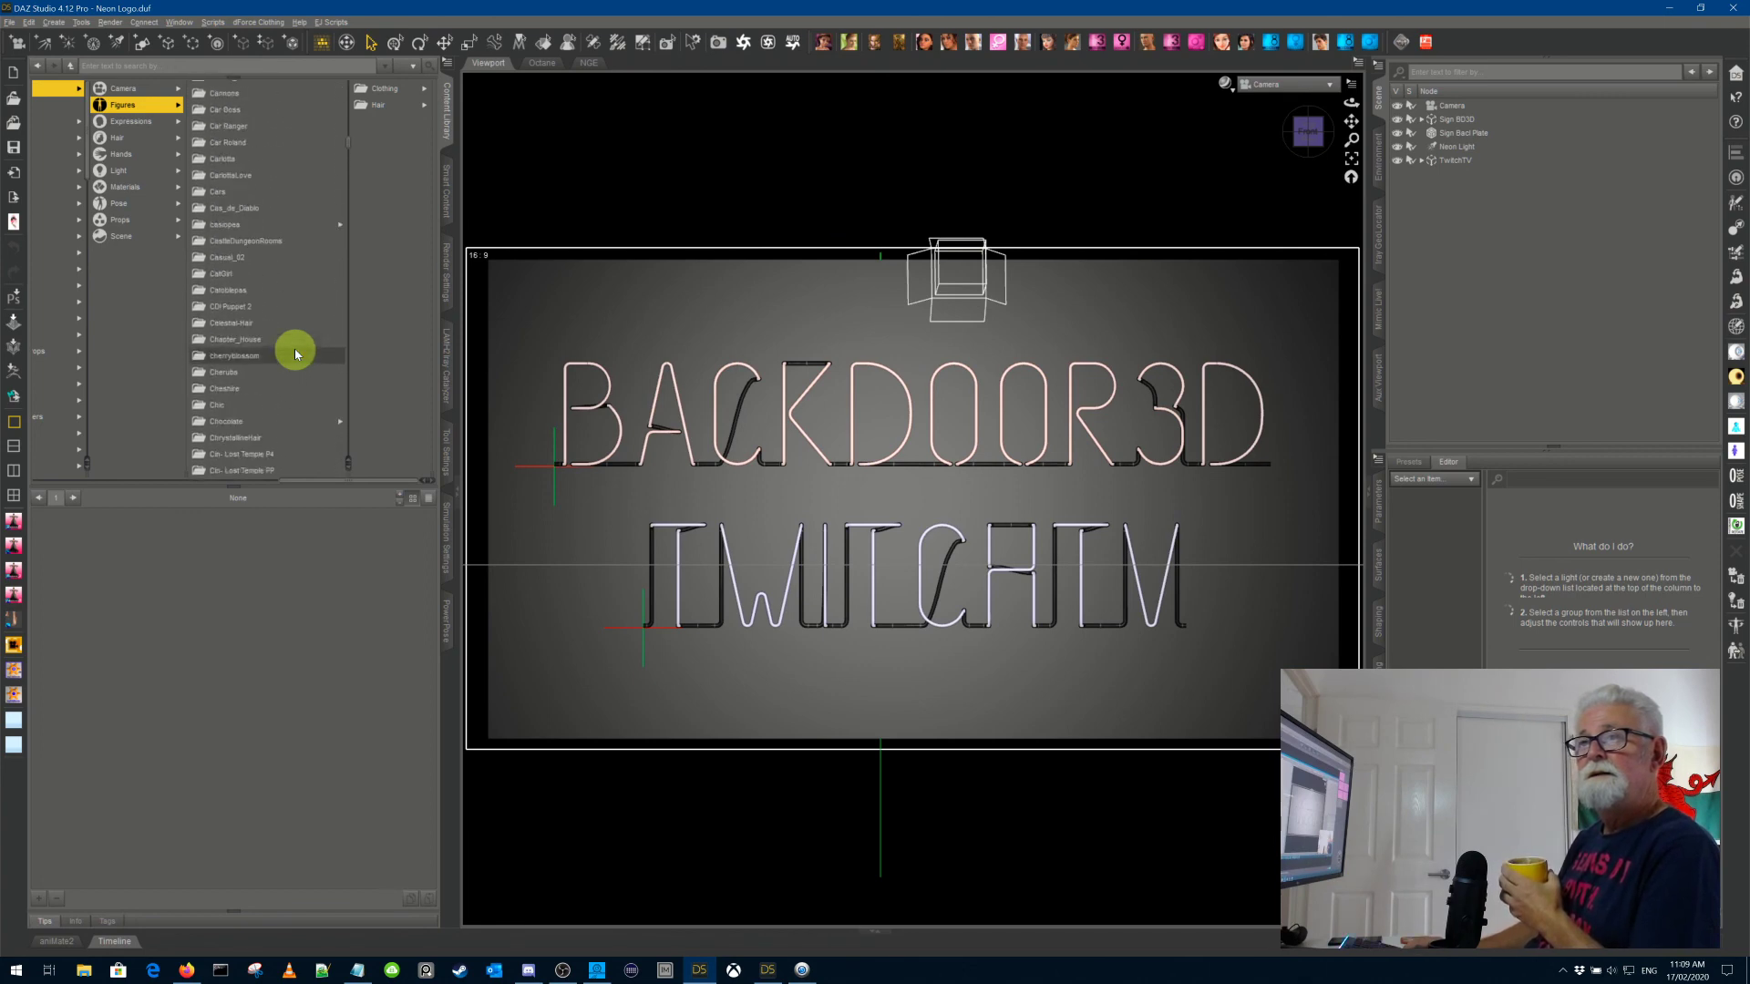
{"action": "scroll", "coordinate": [295, 354], "scroll_direction": "up", "scroll_amount": 15}
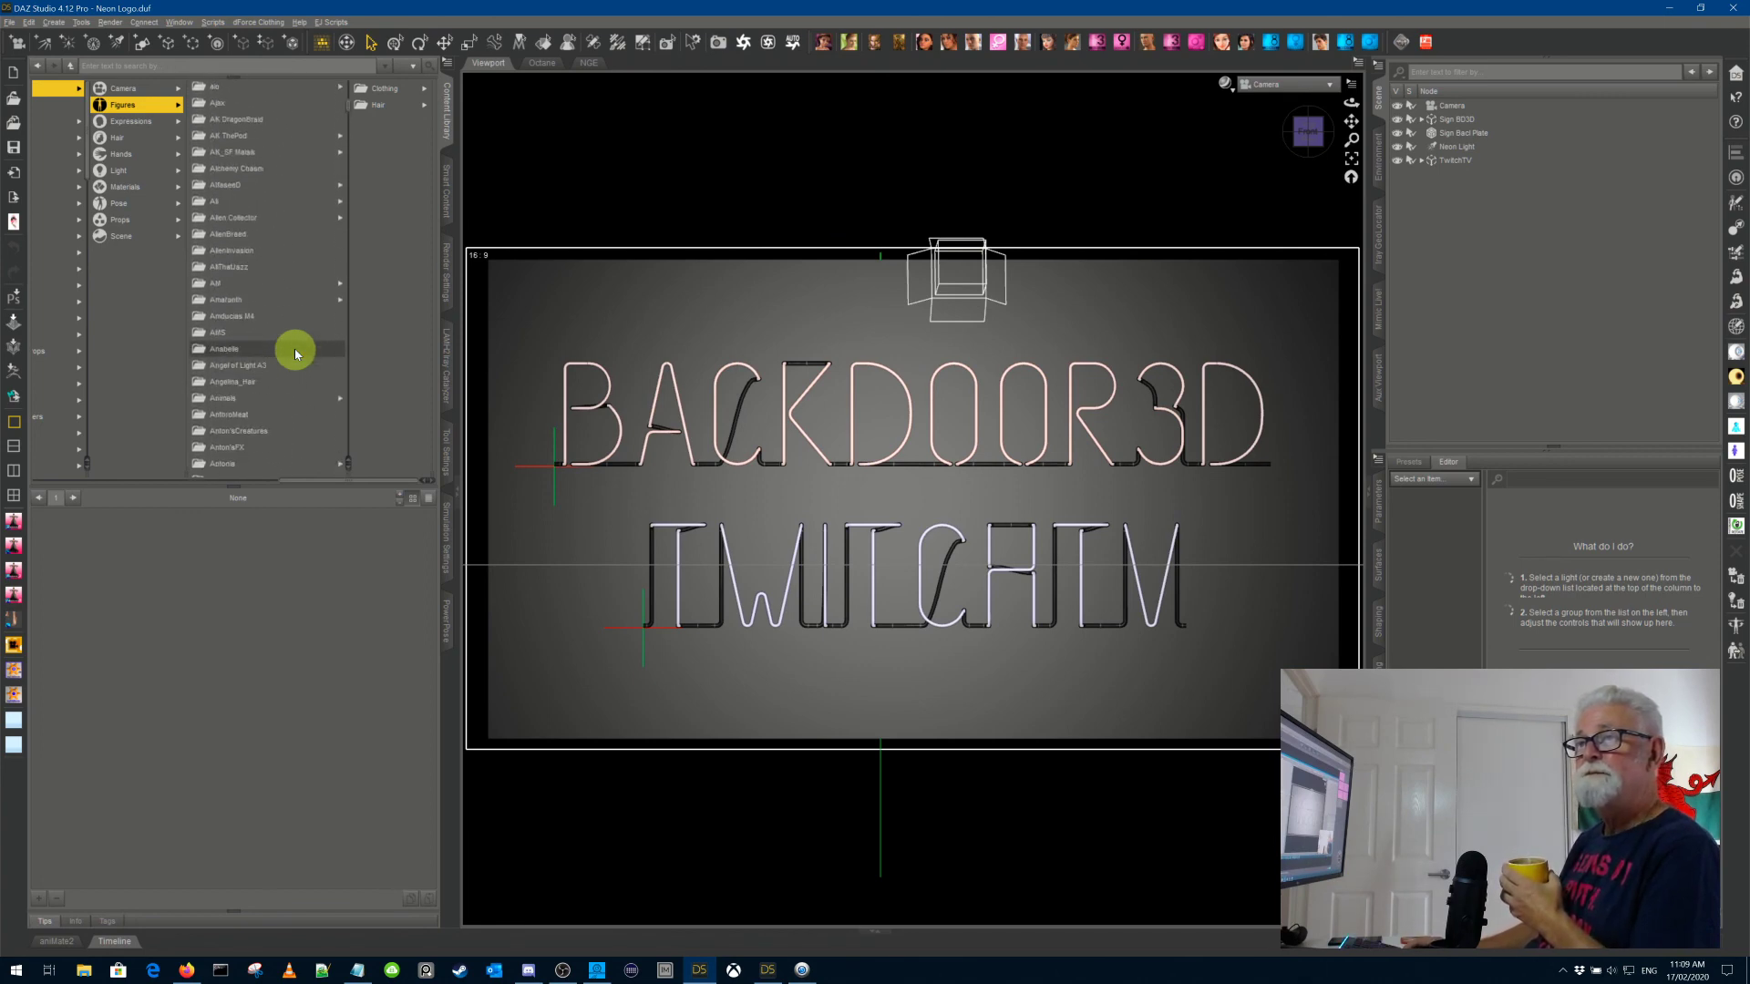
{"action": "scroll", "coordinate": [295, 354], "scroll_direction": "up", "scroll_amount": 8}
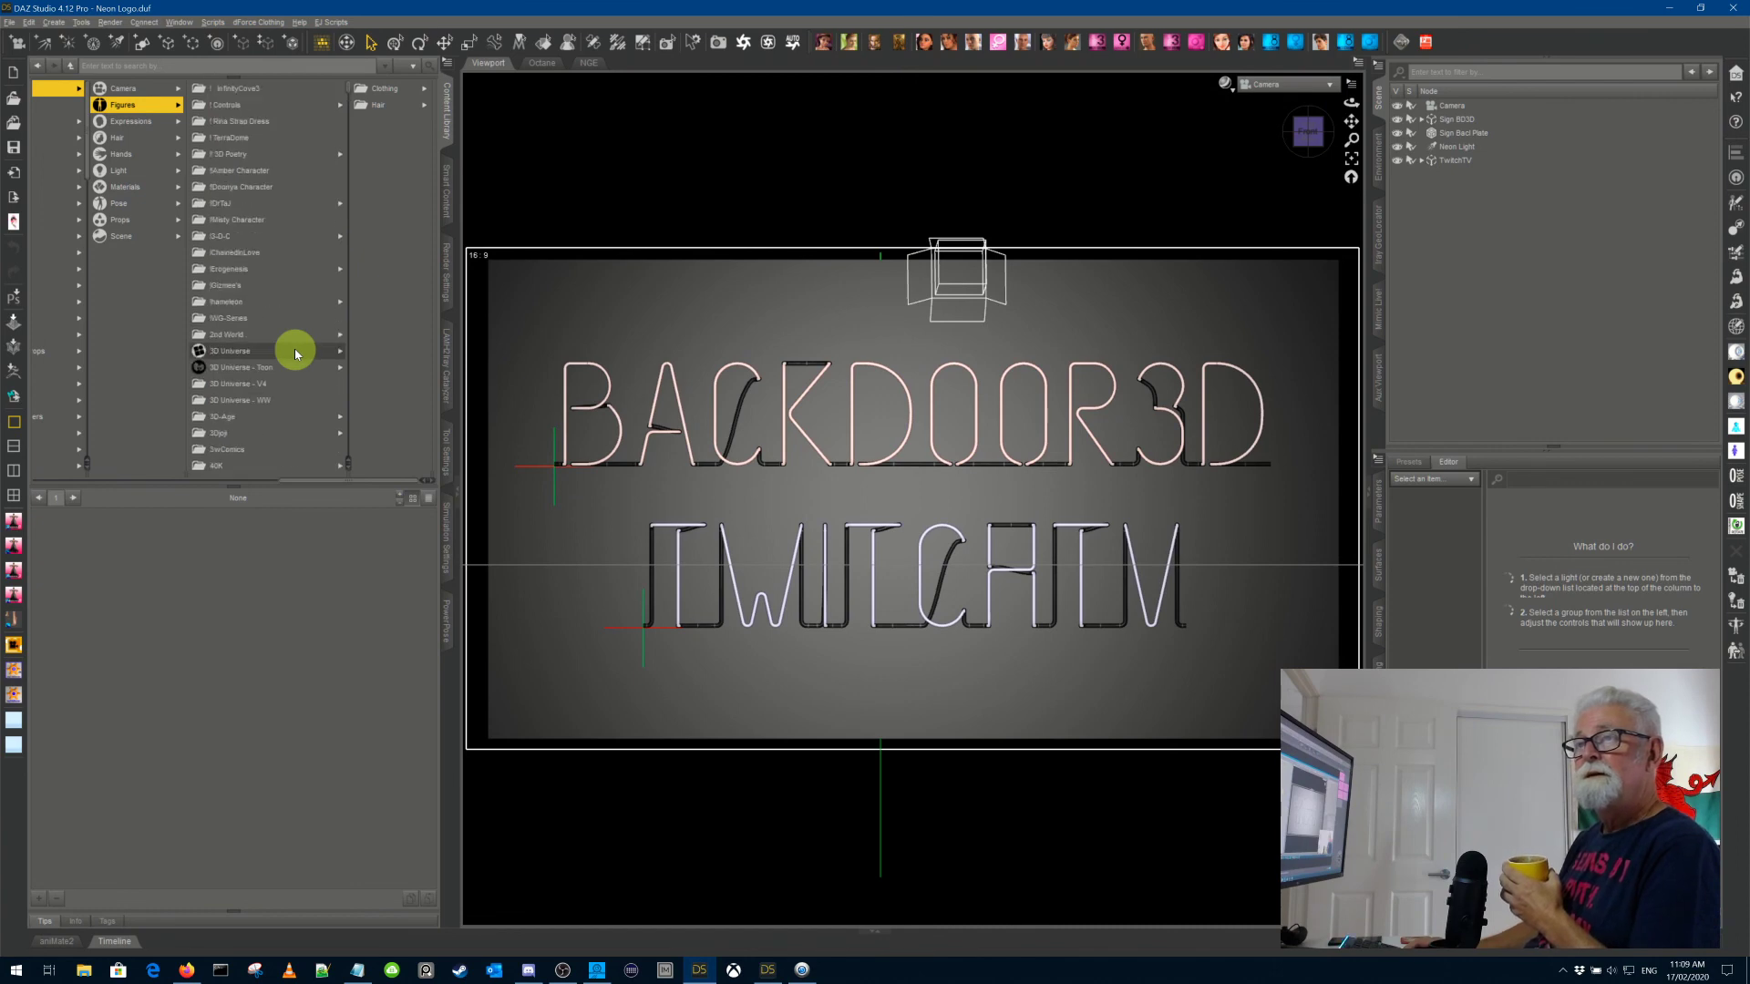
{"action": "scroll", "coordinate": [293, 204], "scroll_direction": "down", "scroll_amount": 8}
{"action": "scroll", "coordinate": [290, 210], "scroll_direction": "down", "scroll_amount": 10}
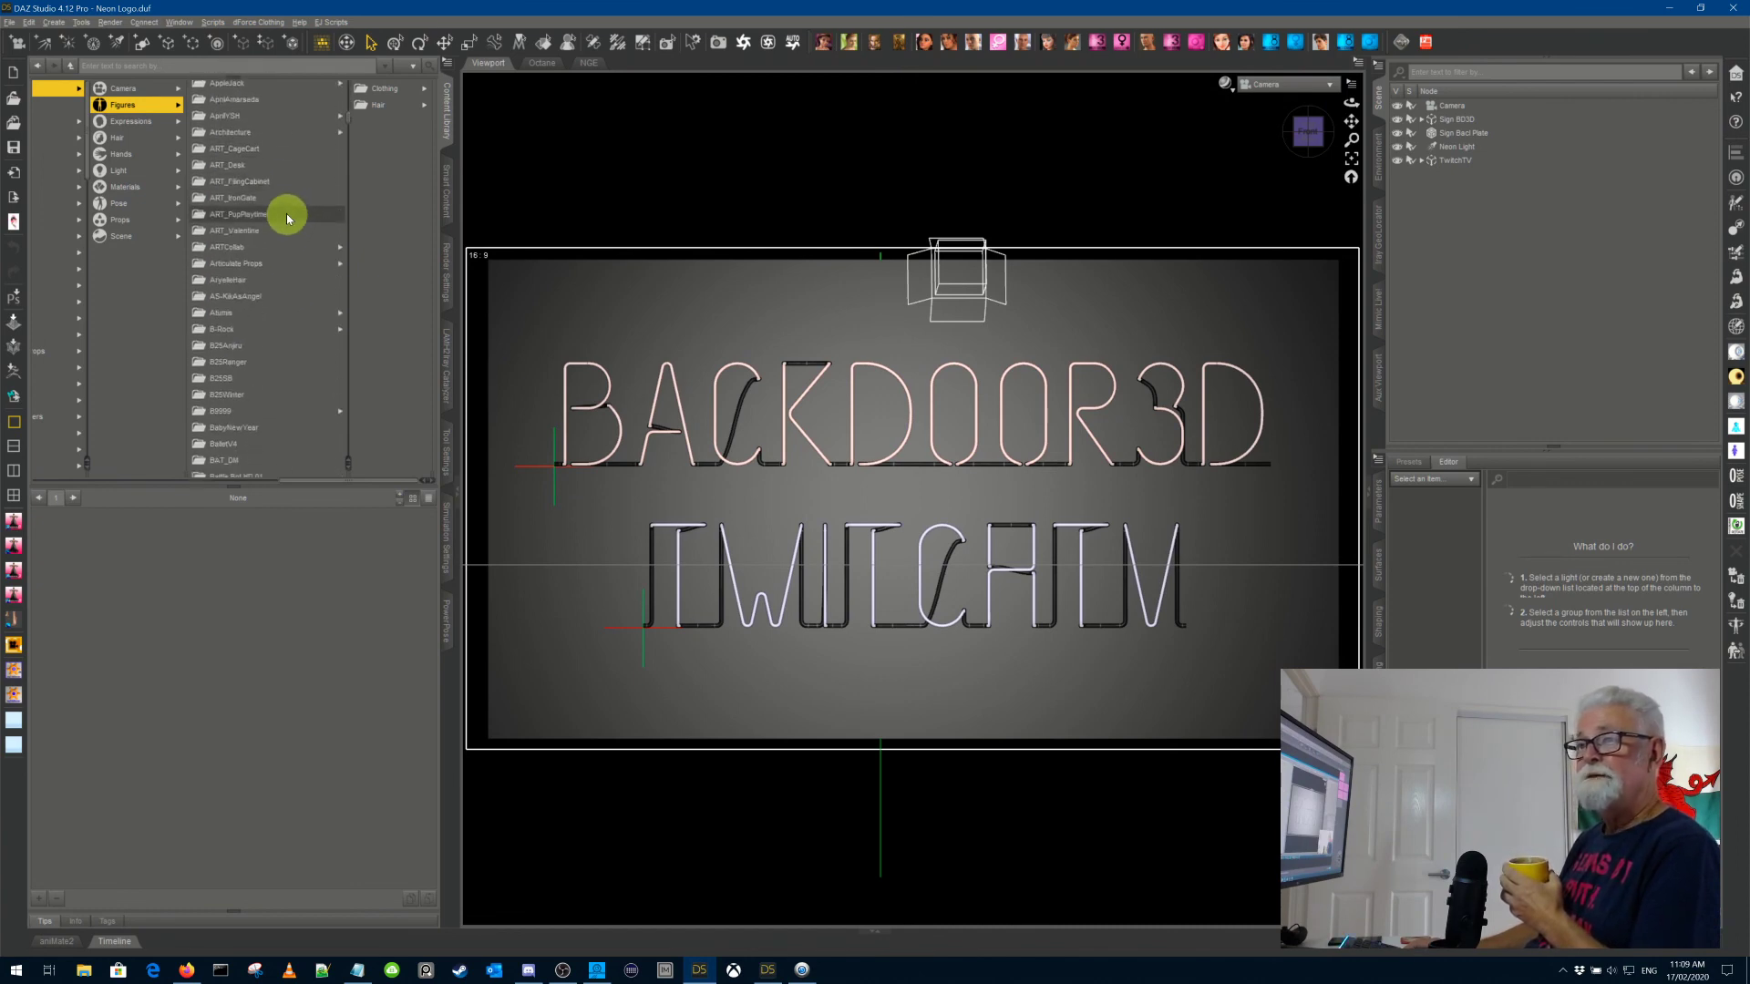
{"action": "scroll", "coordinate": [291, 282], "scroll_direction": "down", "scroll_amount": 10}
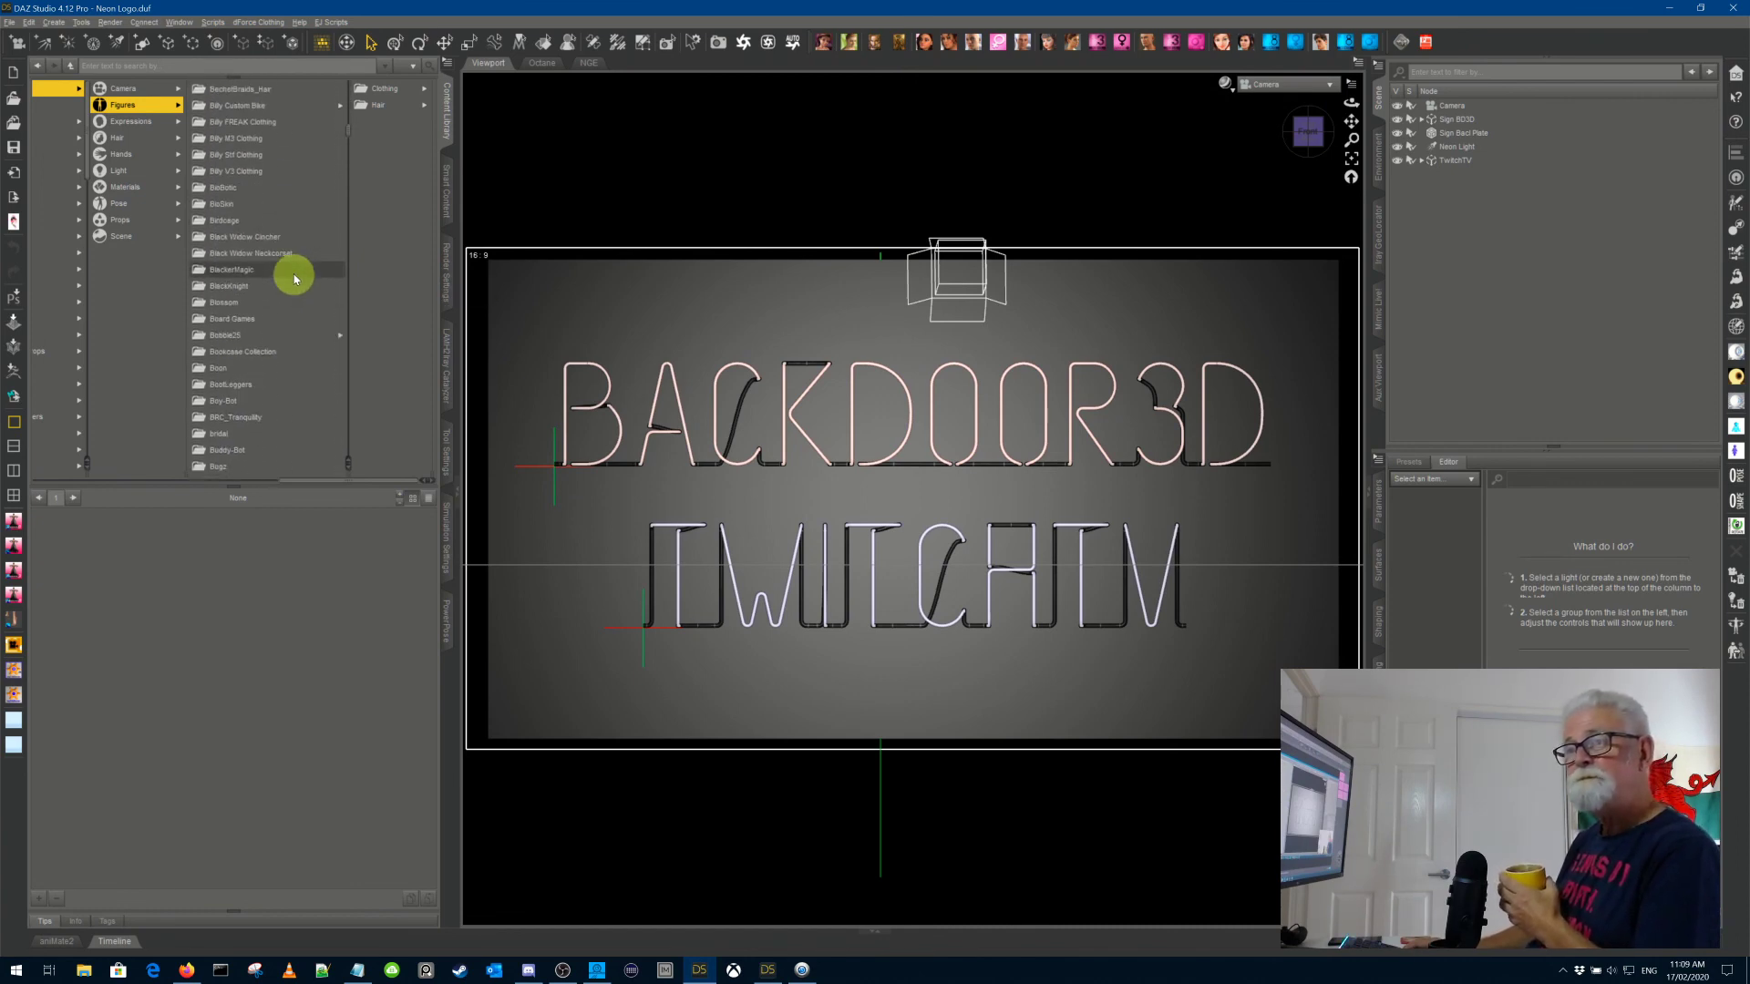
{"action": "scroll", "coordinate": [290, 288], "scroll_direction": "down", "scroll_amount": 10}
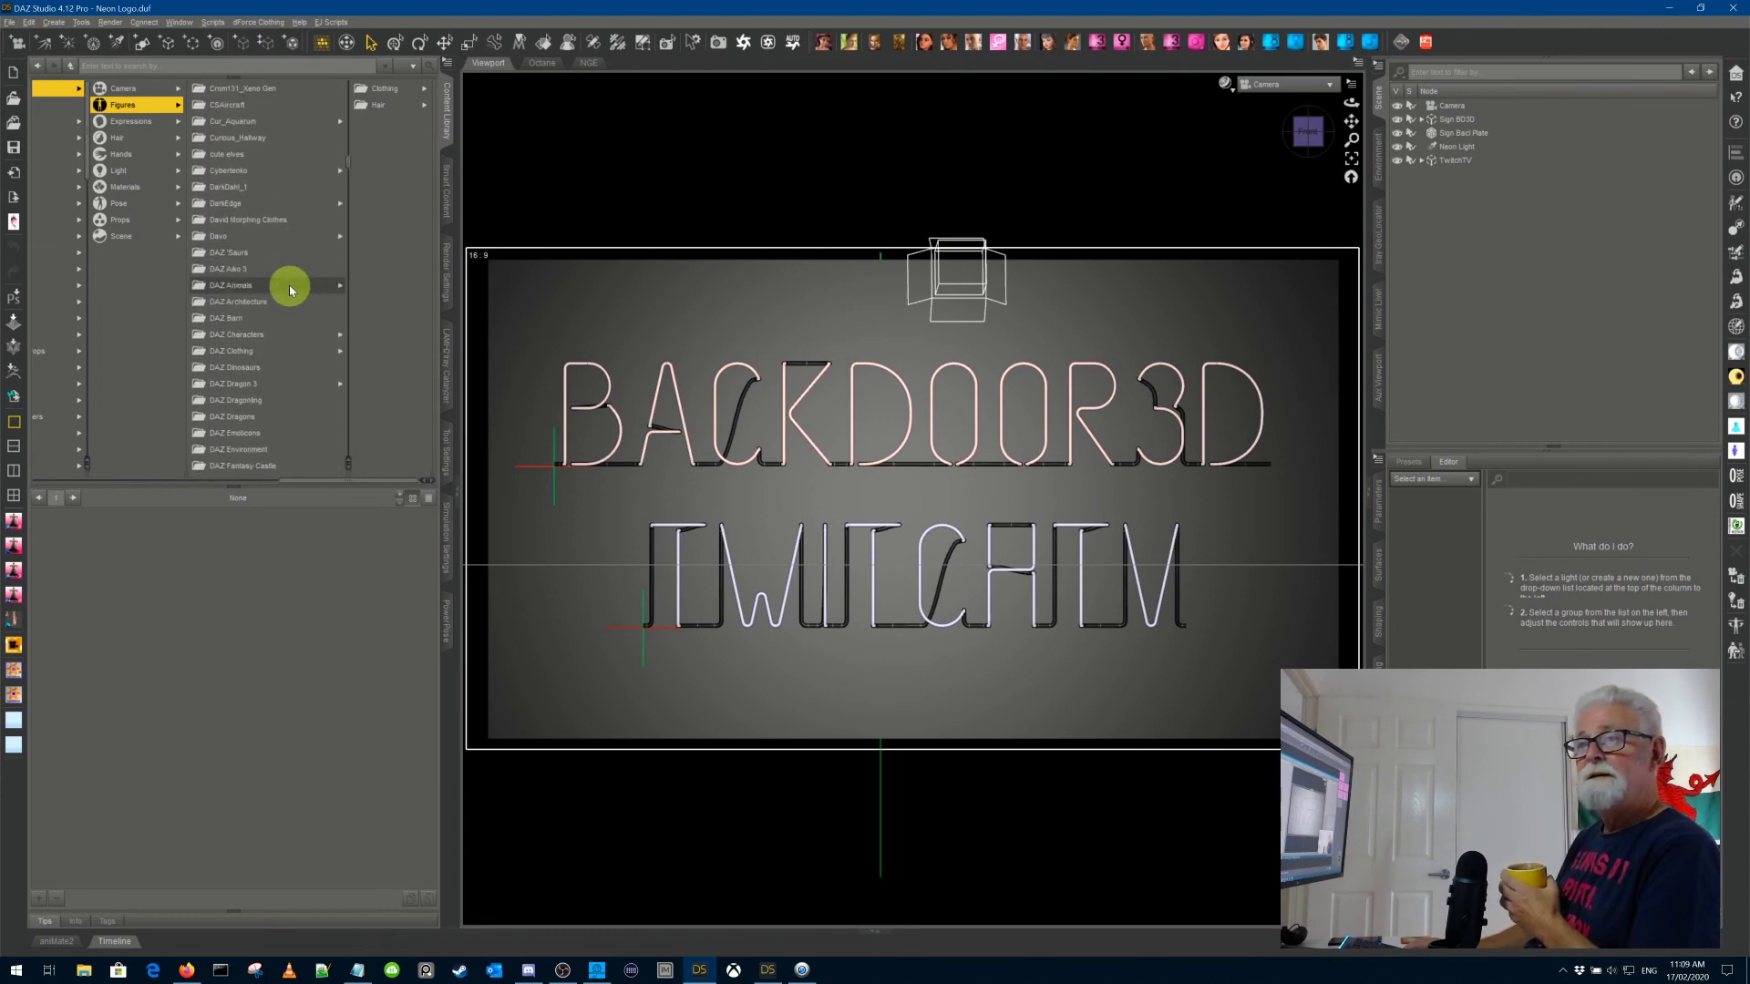
{"action": "scroll", "coordinate": [288, 284], "scroll_direction": "down", "scroll_amount": 3}
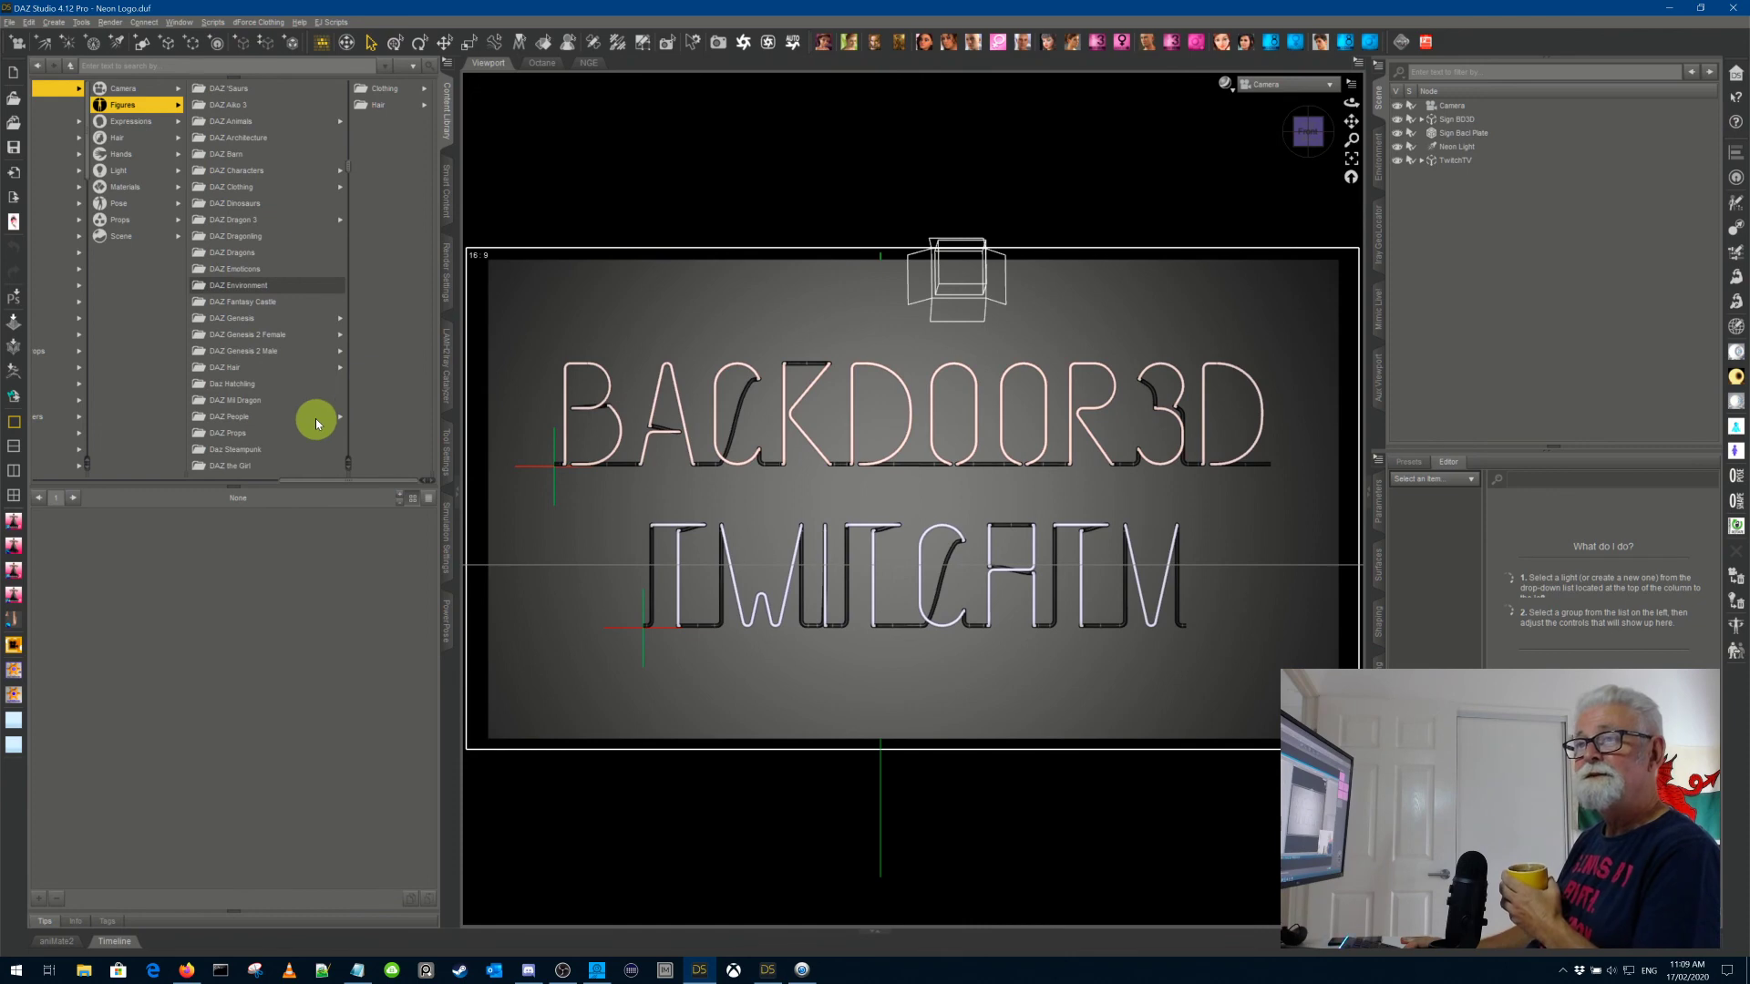
{"action": "scroll", "coordinate": [298, 420], "scroll_direction": "down", "scroll_amount": 3}
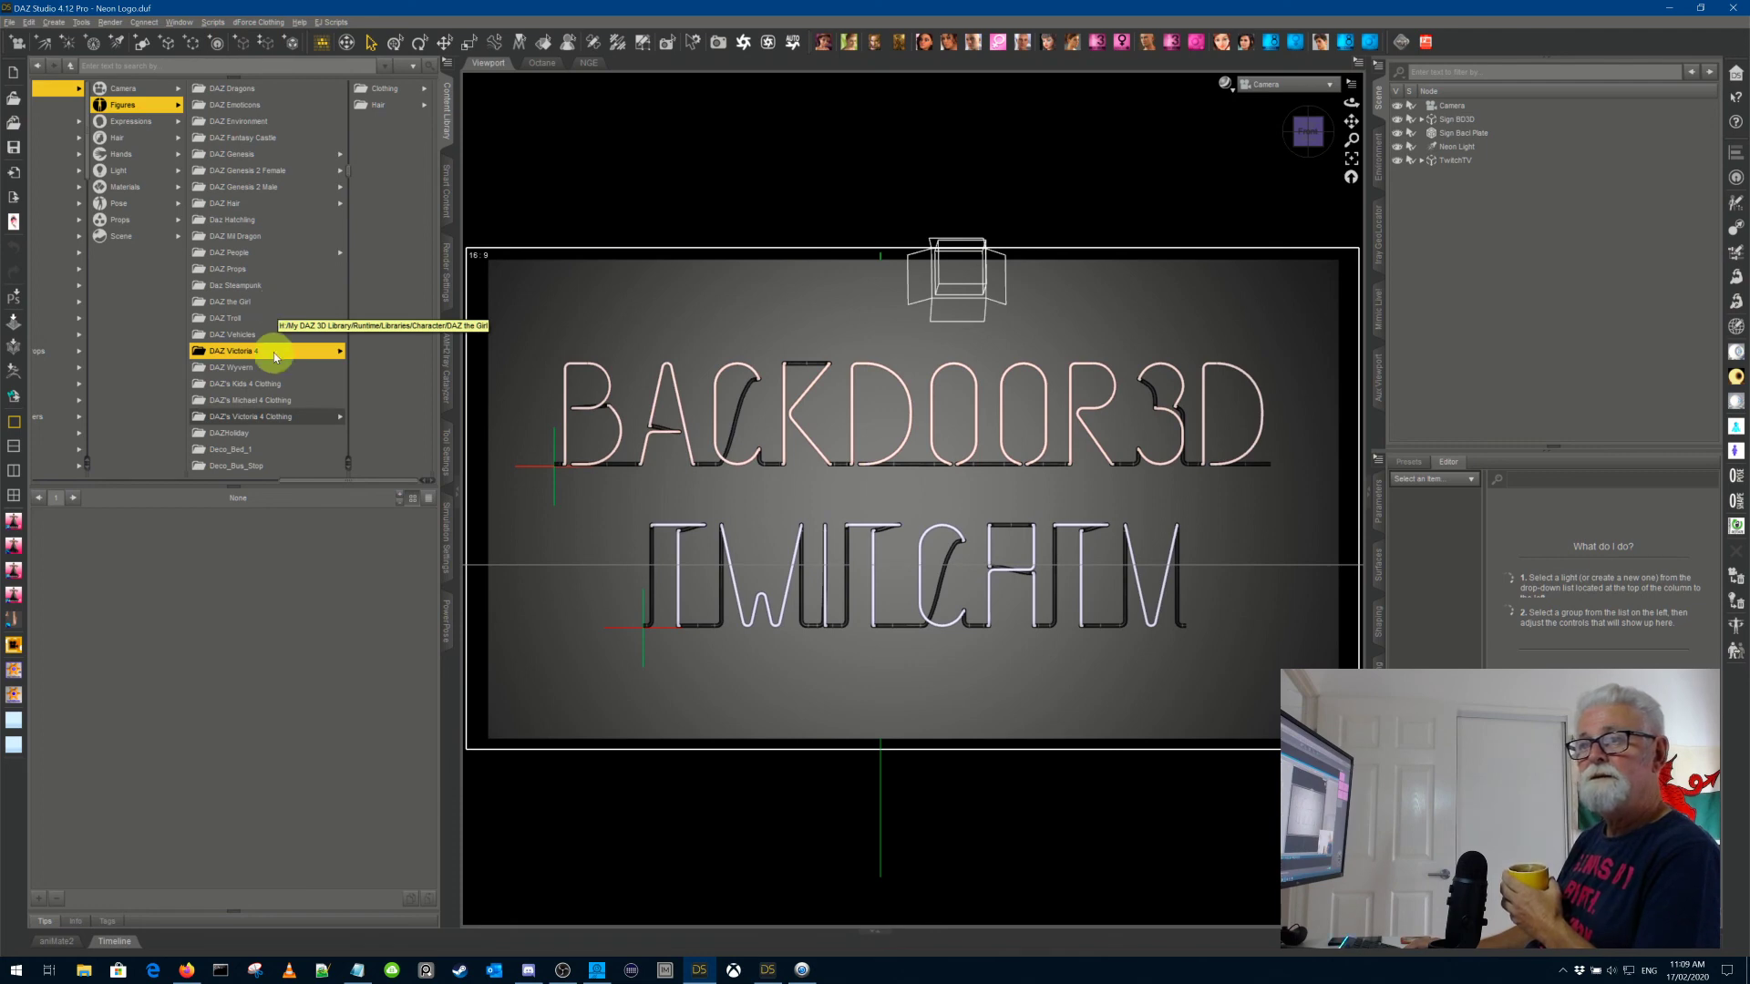
Step: Examine the rest of the Poser Figures folders down to the end of the alphabetical list and return to the folders near its start
{"action": "scroll", "coordinate": [277, 355], "scroll_direction": "down", "scroll_amount": 6}
{"action": "scroll", "coordinate": [297, 364], "scroll_direction": "down", "scroll_amount": 12}
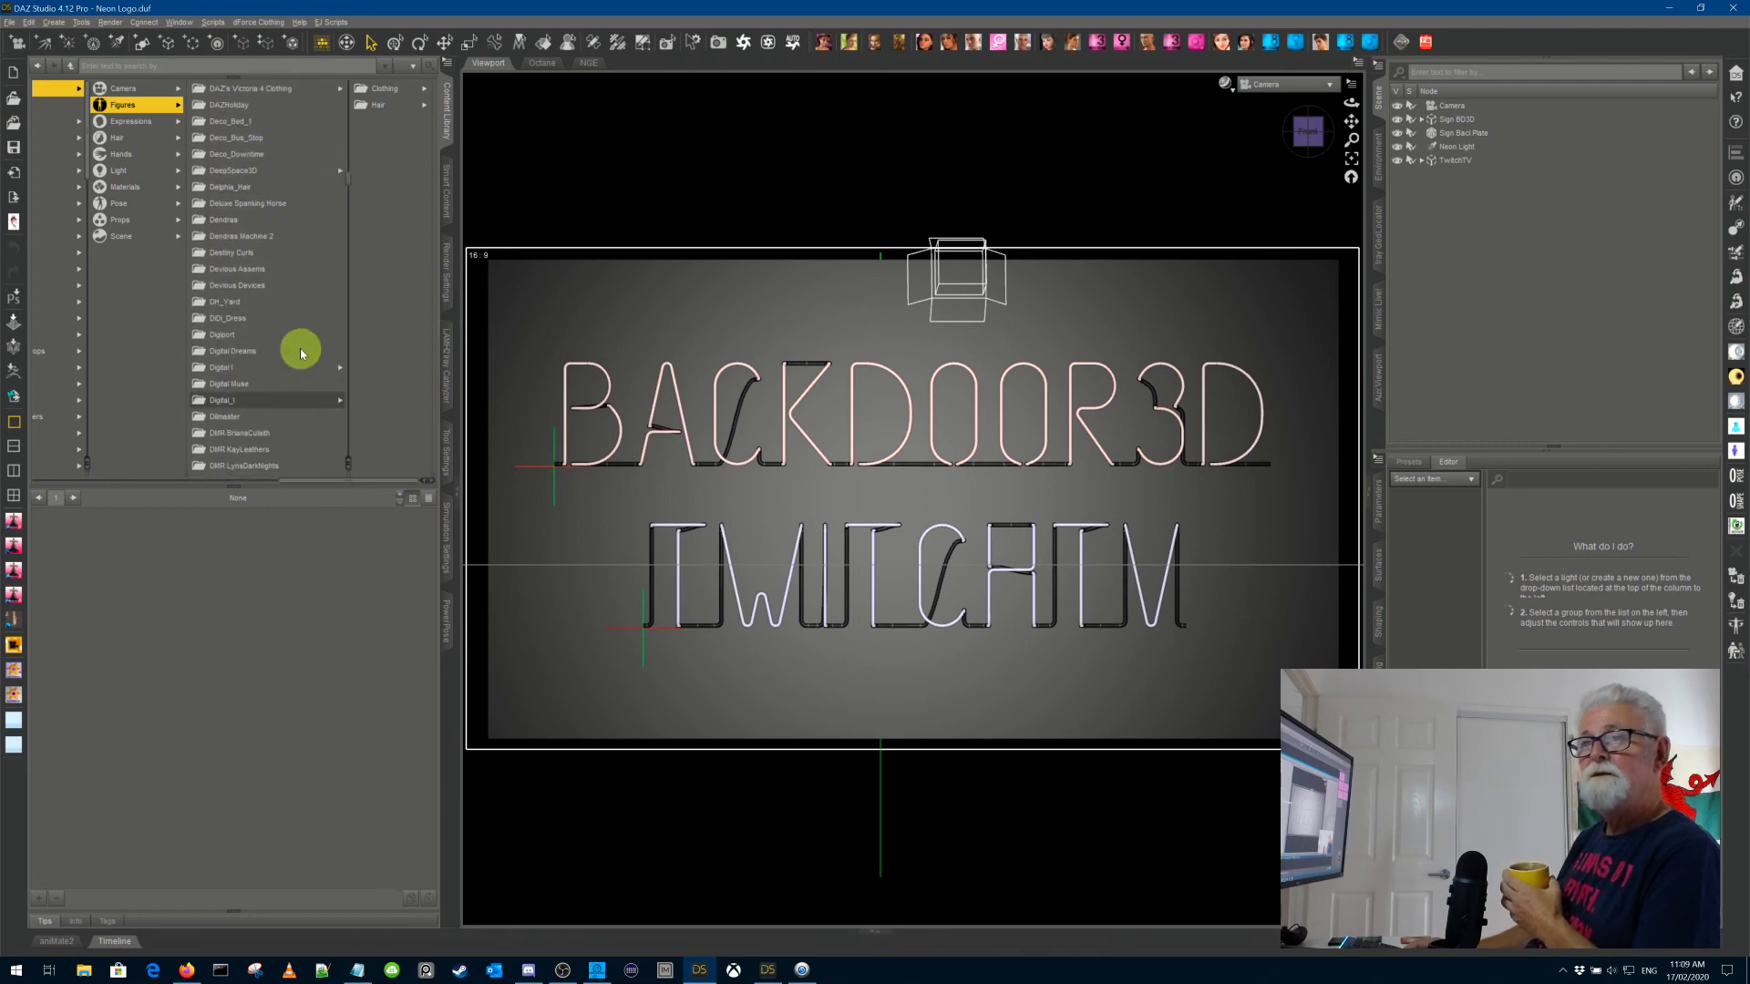
{"action": "scroll", "coordinate": [293, 374], "scroll_direction": "down", "scroll_amount": 15}
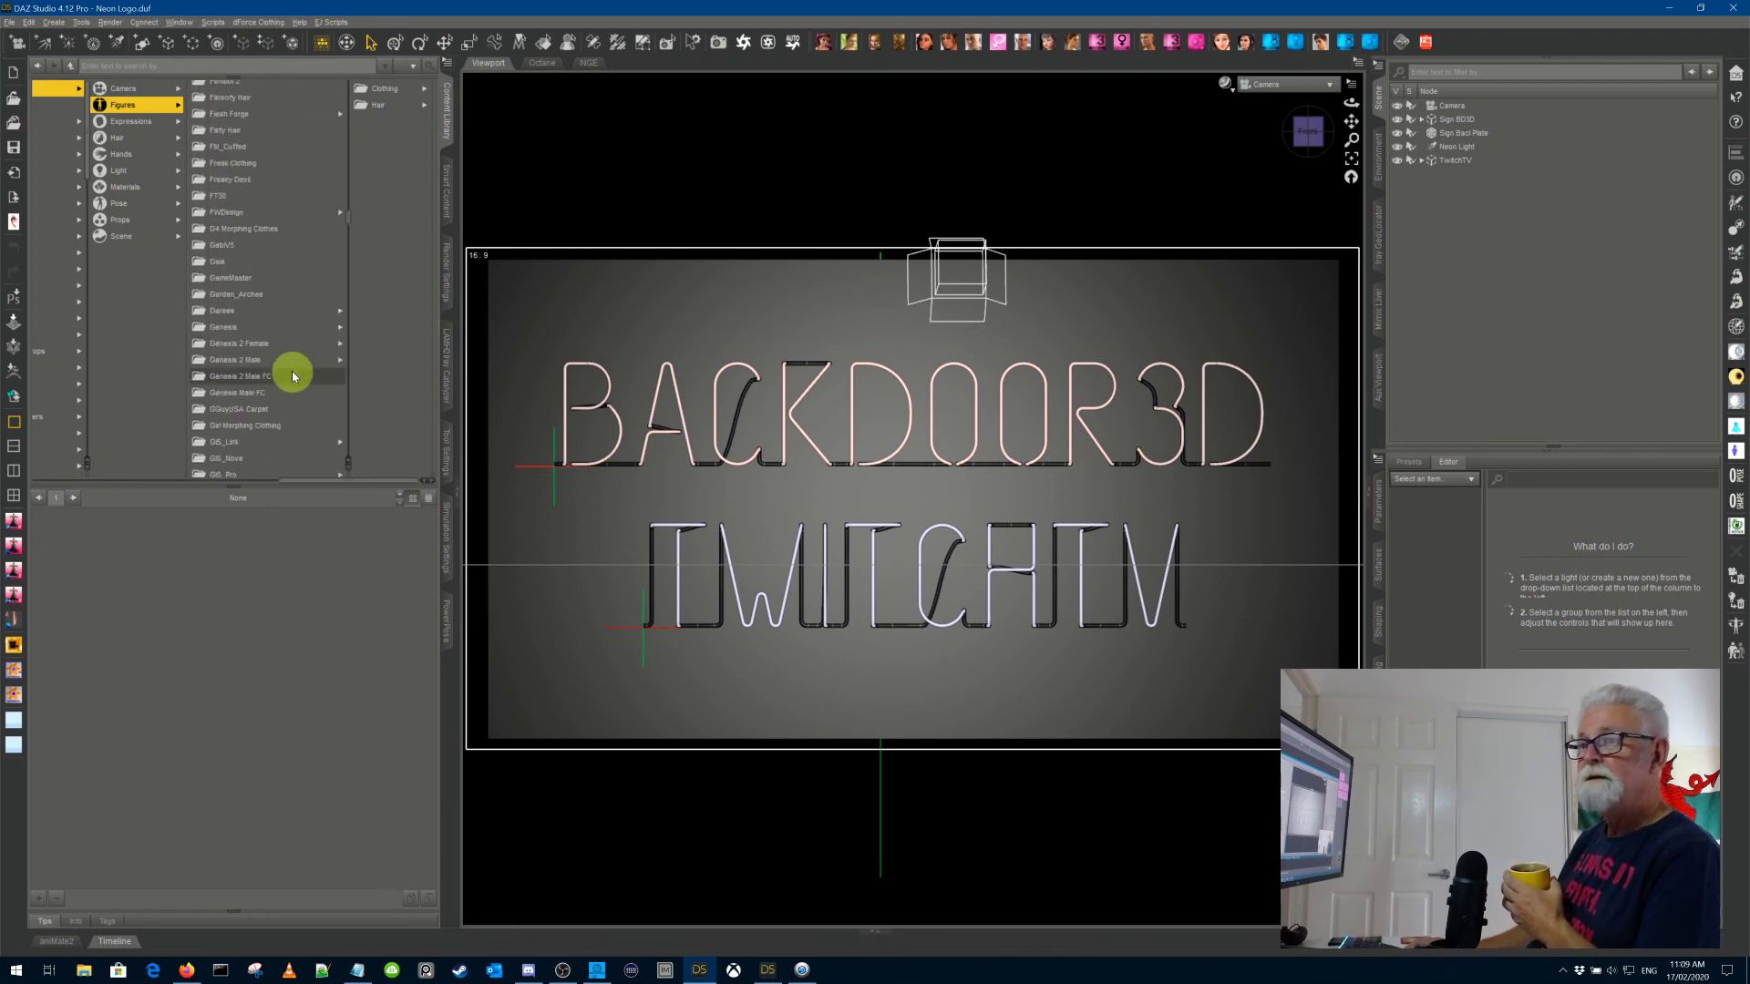
{"action": "scroll", "coordinate": [290, 370], "scroll_direction": "down", "scroll_amount": 12}
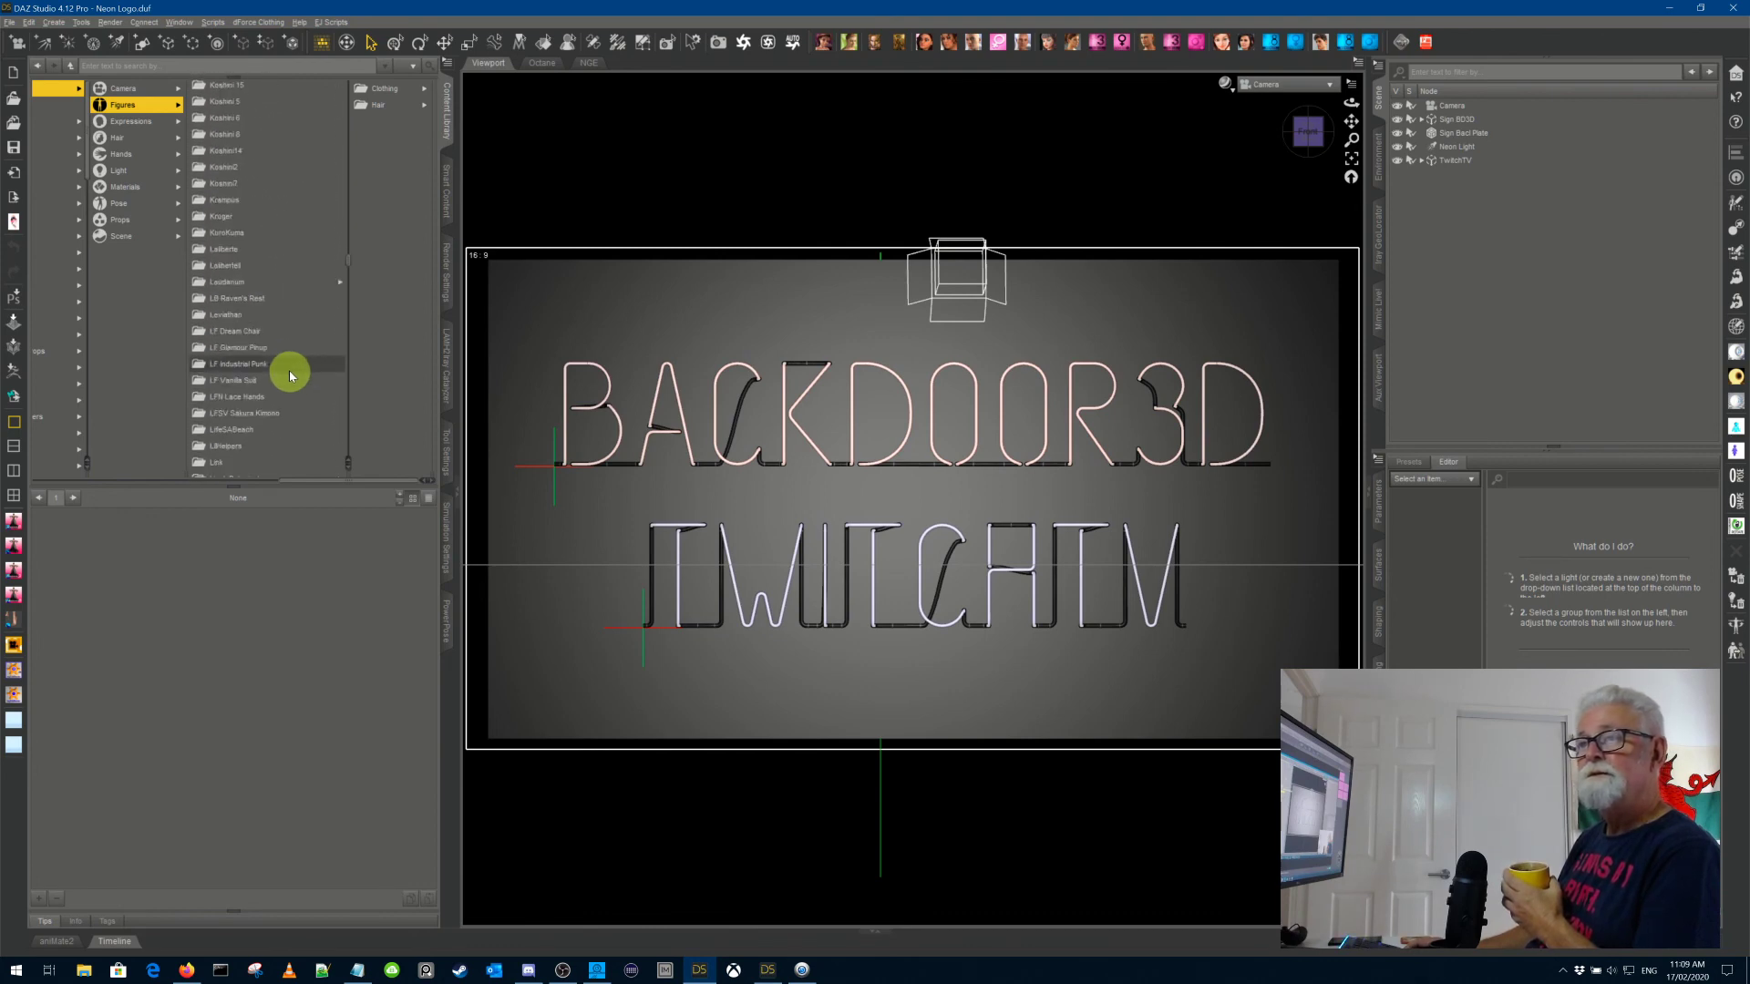
{"action": "scroll", "coordinate": [289, 374], "scroll_direction": "down", "scroll_amount": 12}
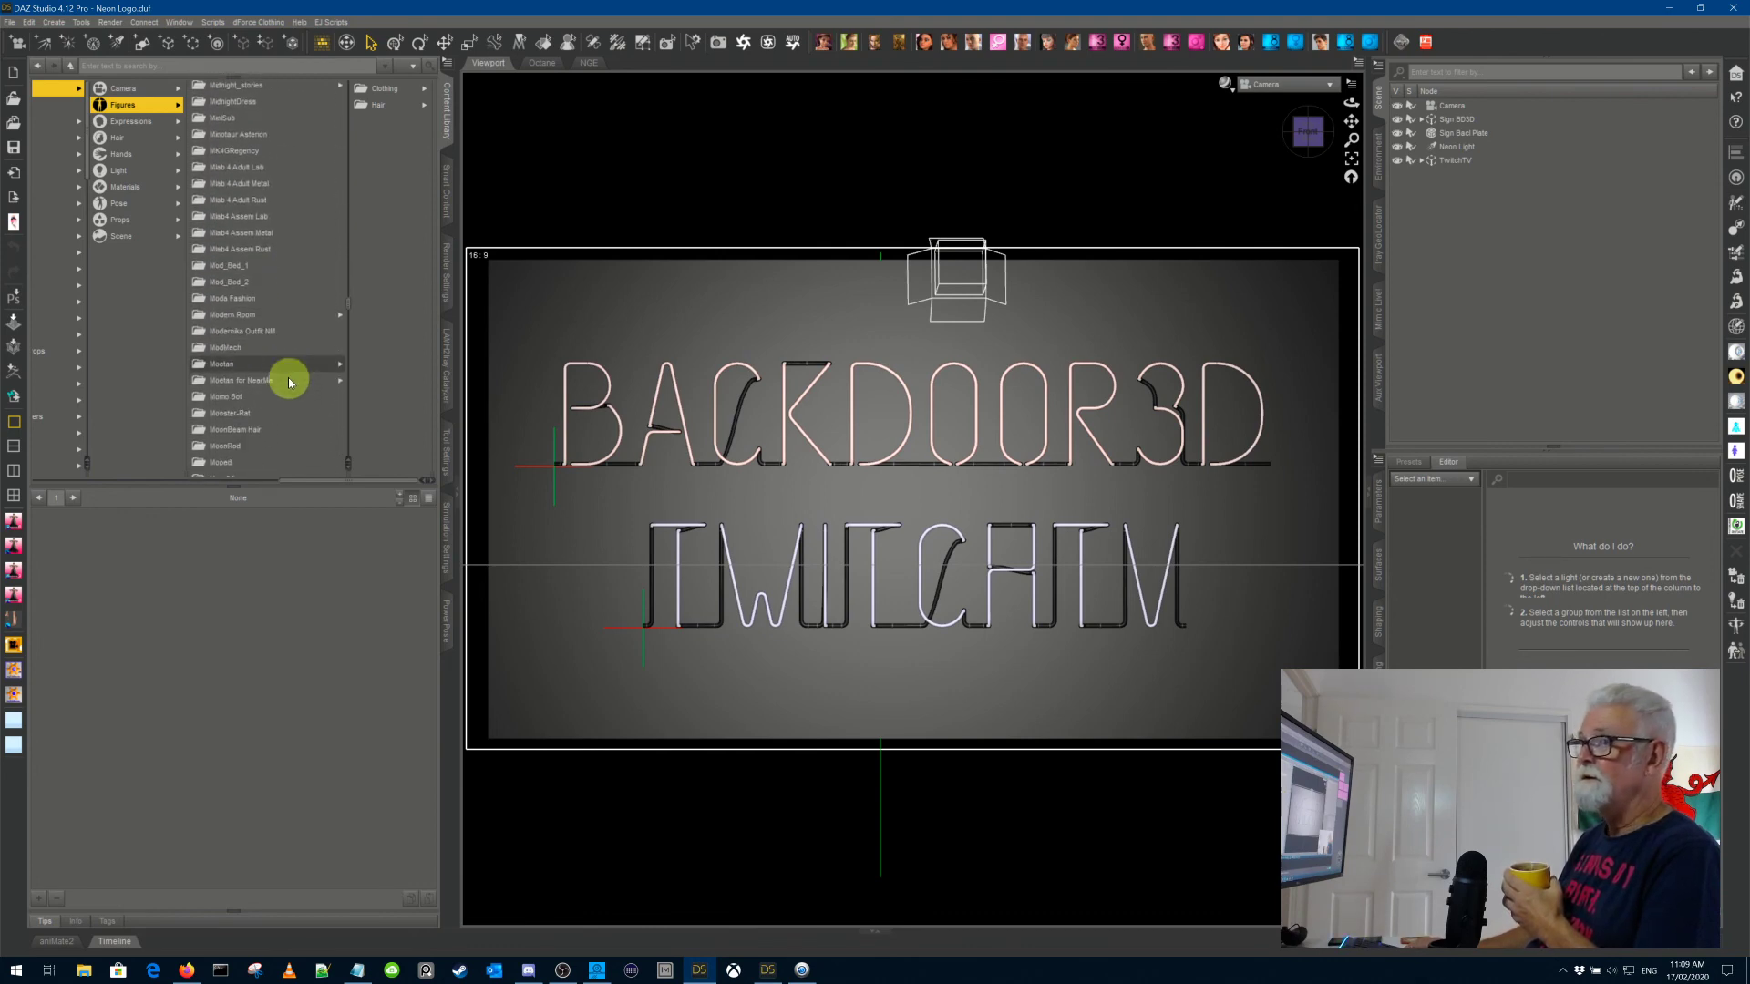
{"action": "scroll", "coordinate": [286, 390], "scroll_direction": "down", "scroll_amount": 15}
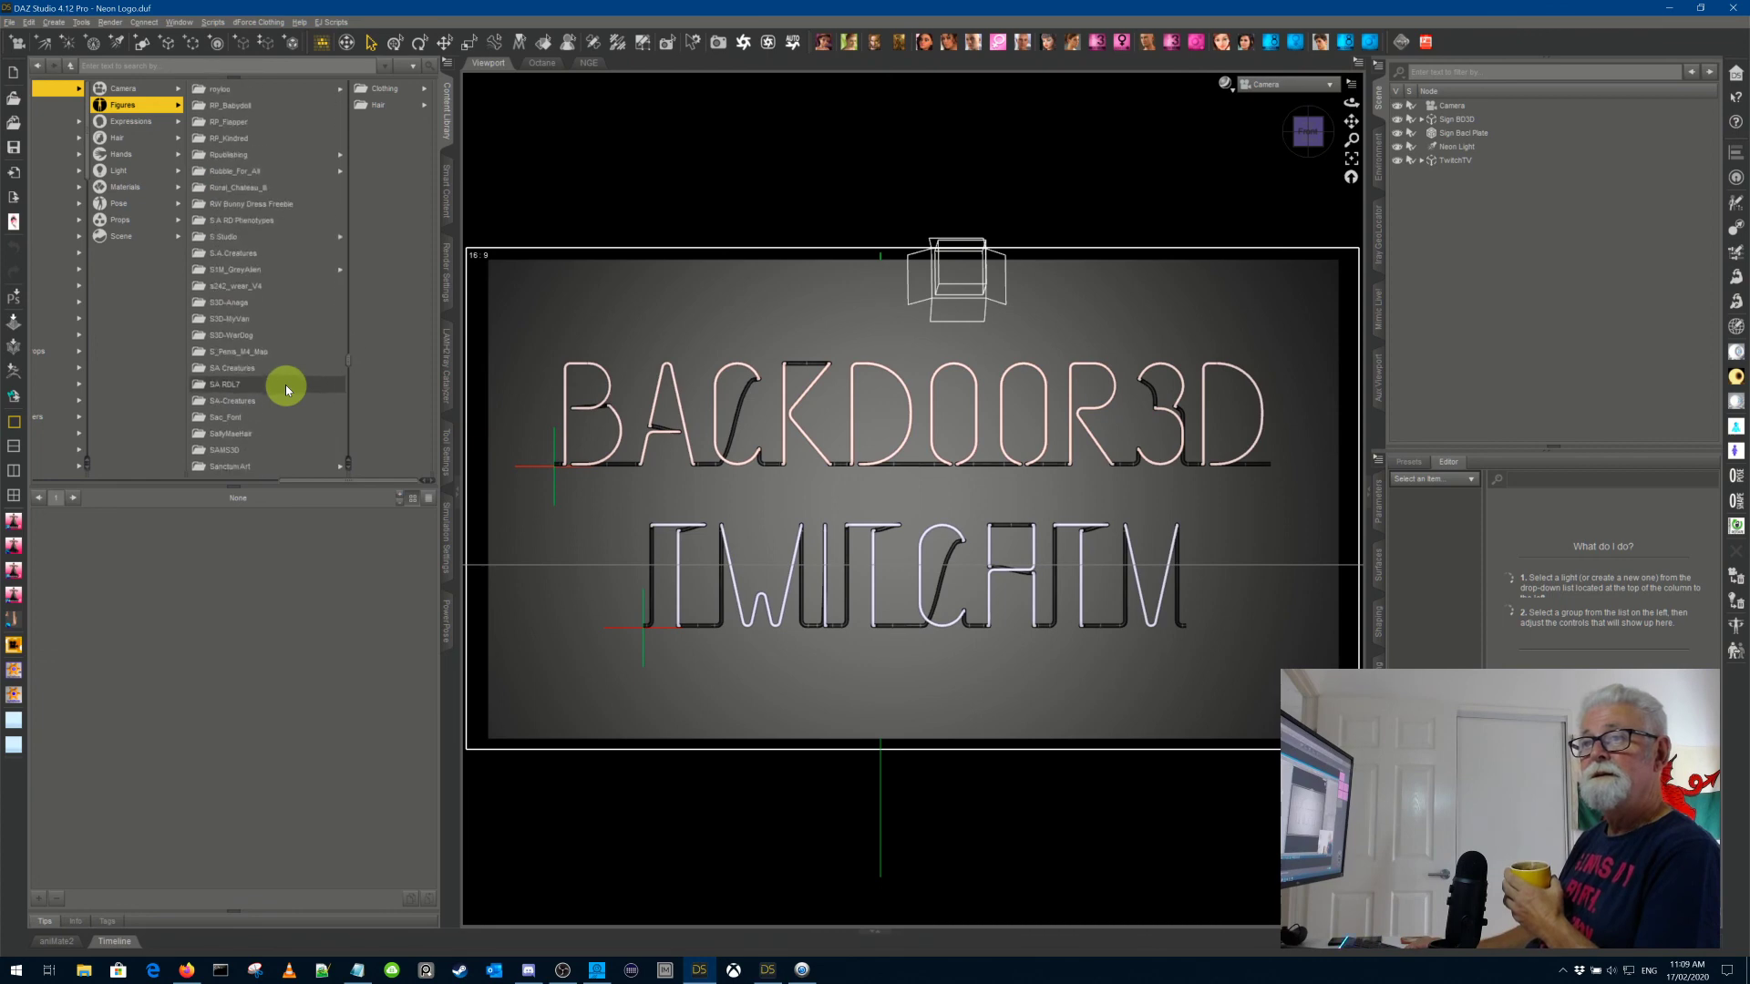
{"action": "scroll", "coordinate": [286, 389], "scroll_direction": "down", "scroll_amount": 12}
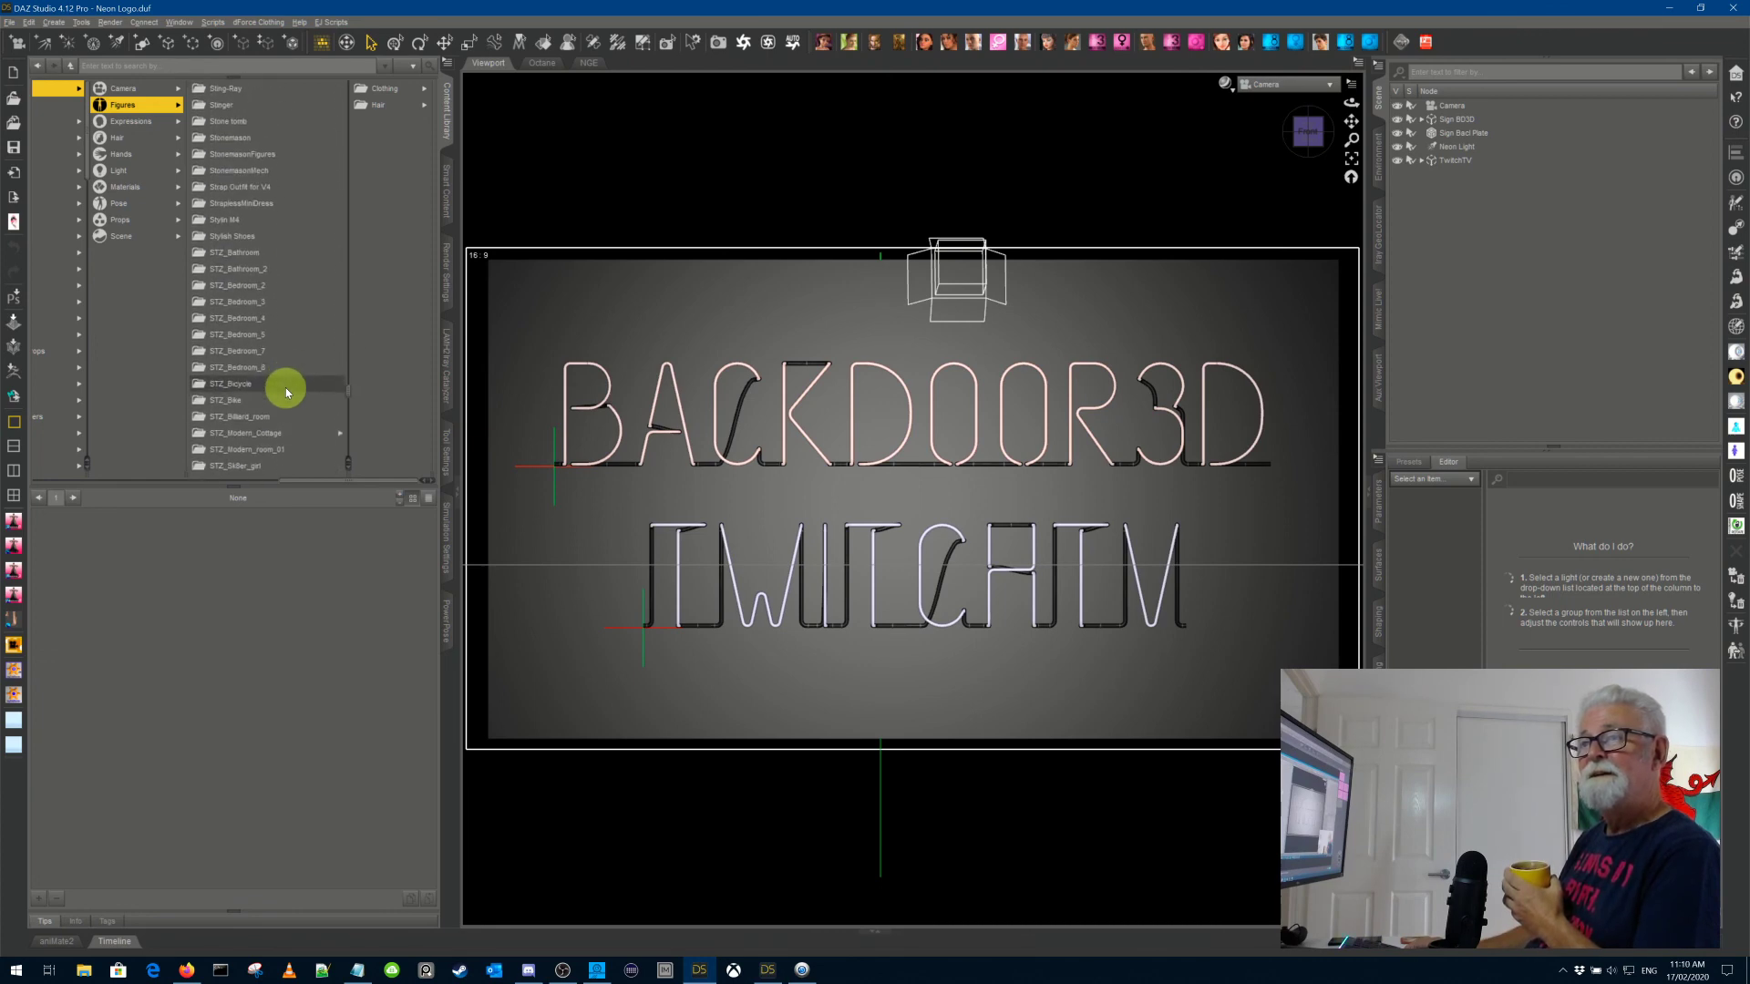
{"action": "scroll", "coordinate": [286, 393], "scroll_direction": "down", "scroll_amount": 10}
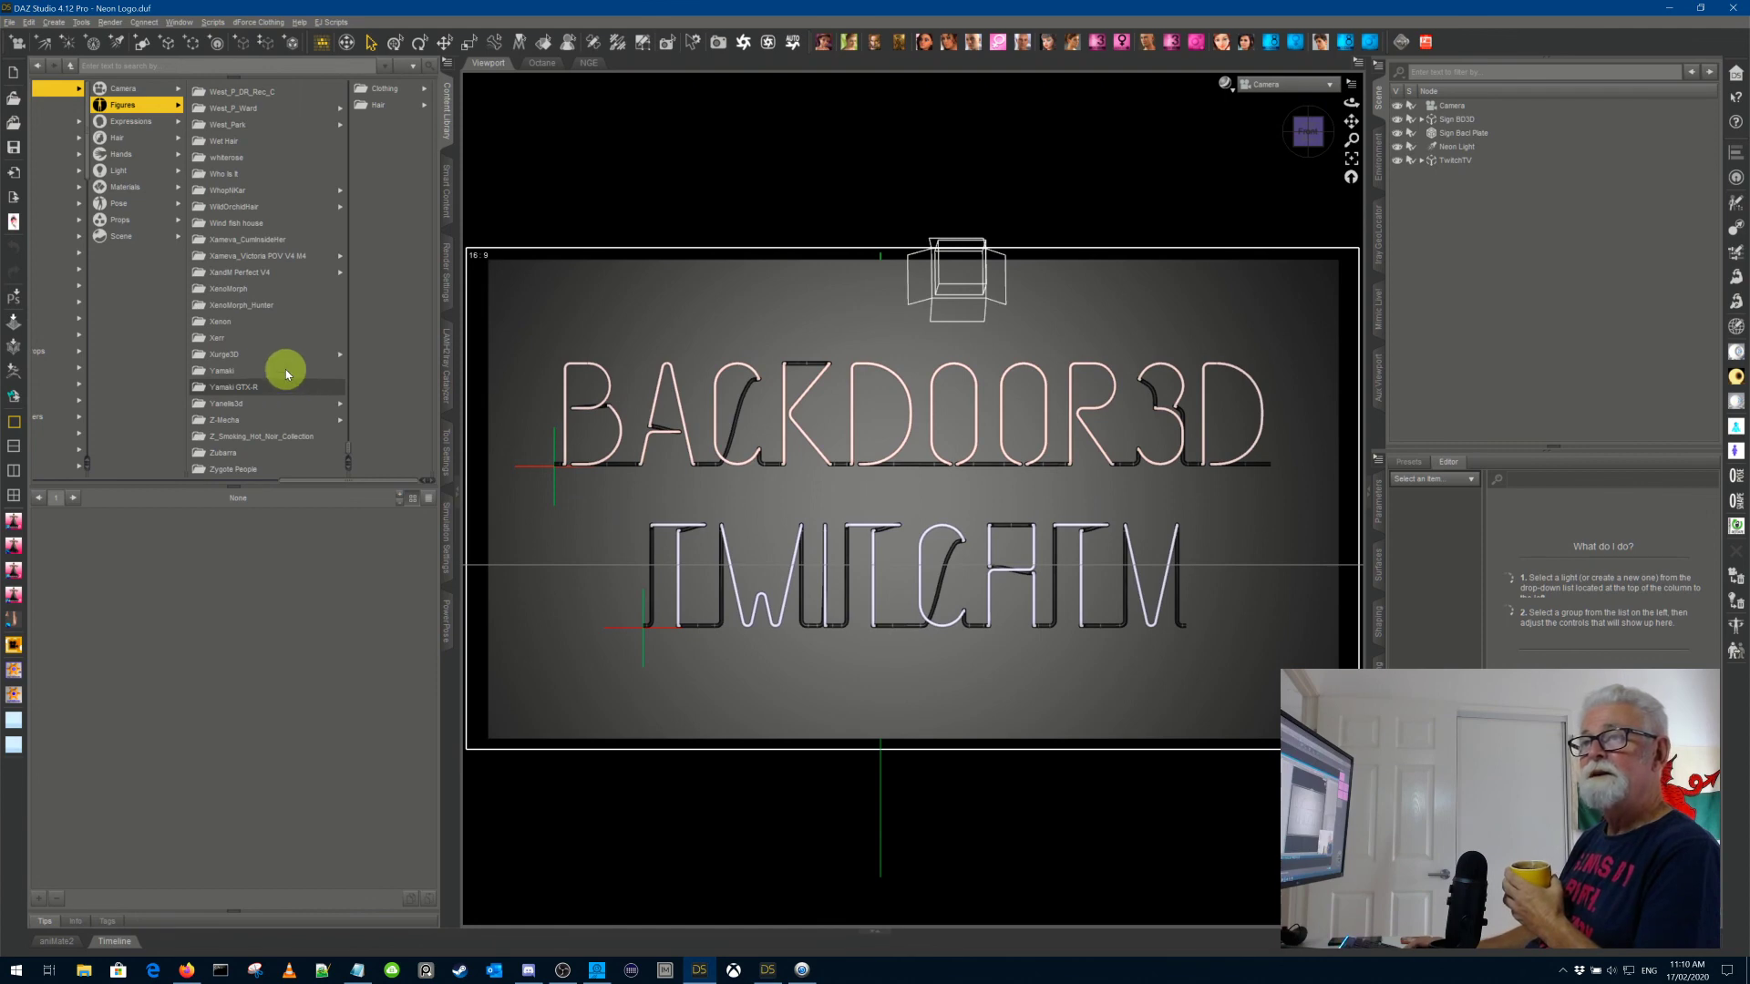
{"action": "scroll", "coordinate": [287, 369], "scroll_direction": "up", "scroll_amount": 10}
{"action": "scroll", "coordinate": [290, 369], "scroll_direction": "up", "scroll_amount": 15}
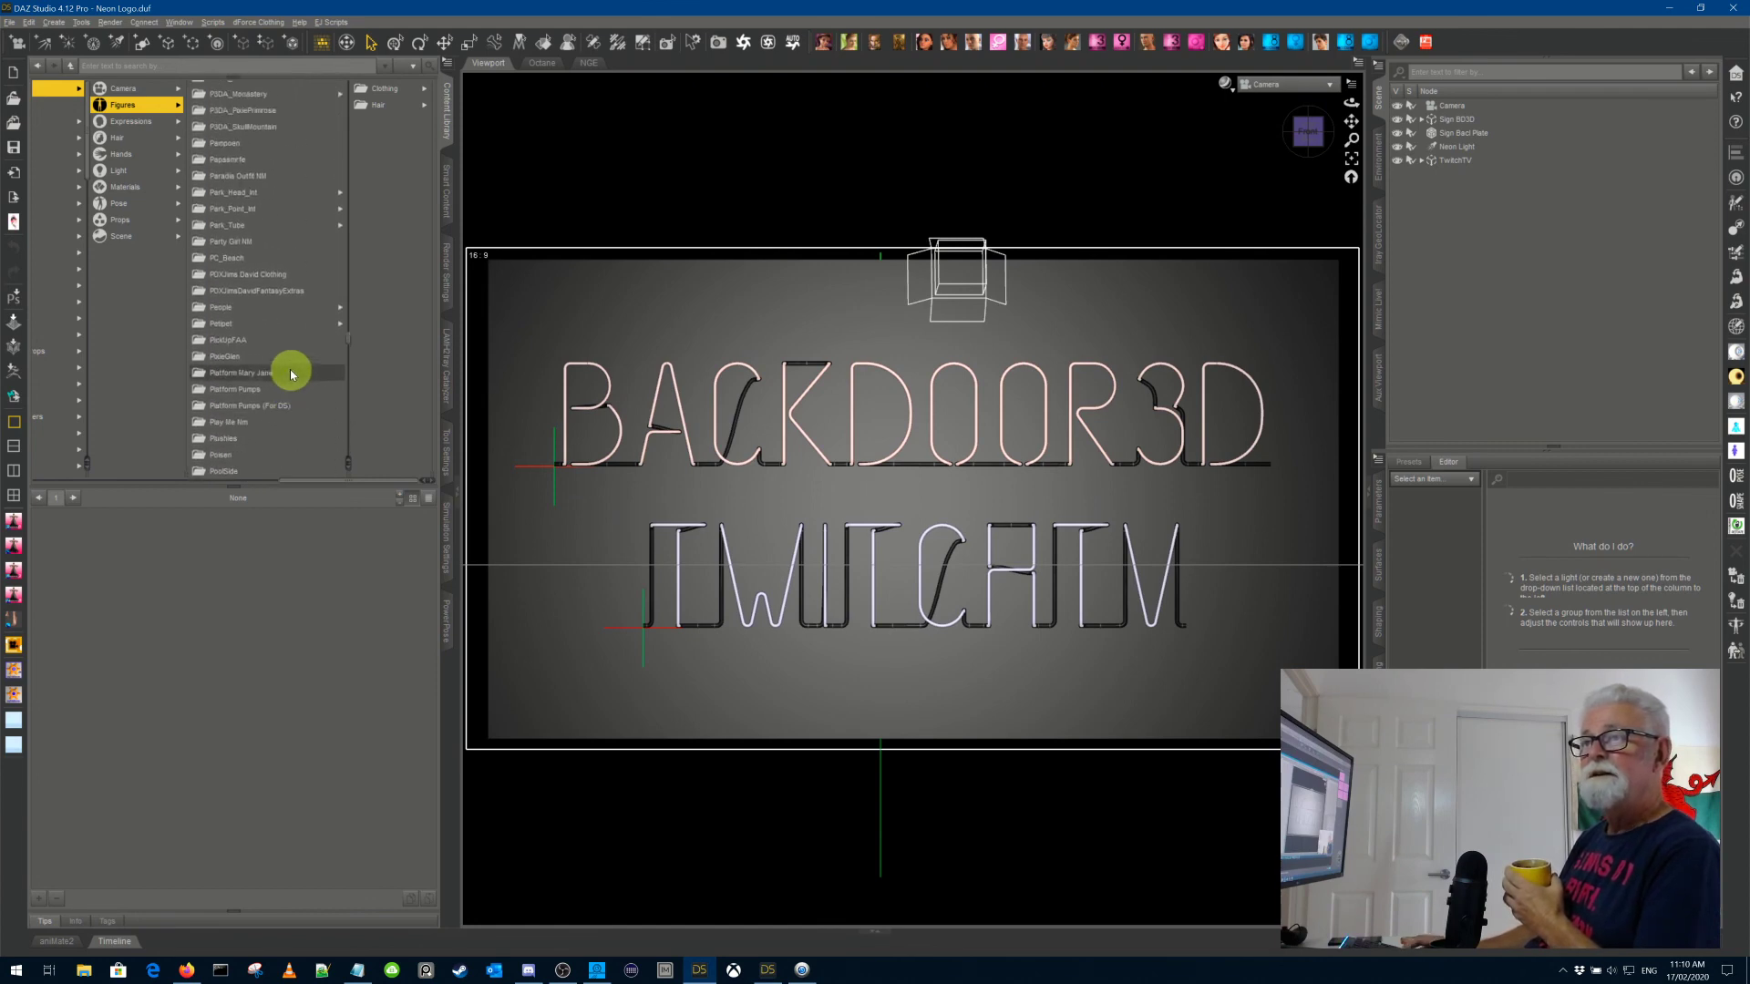
{"action": "scroll", "coordinate": [290, 369], "scroll_direction": "up", "scroll_amount": 15}
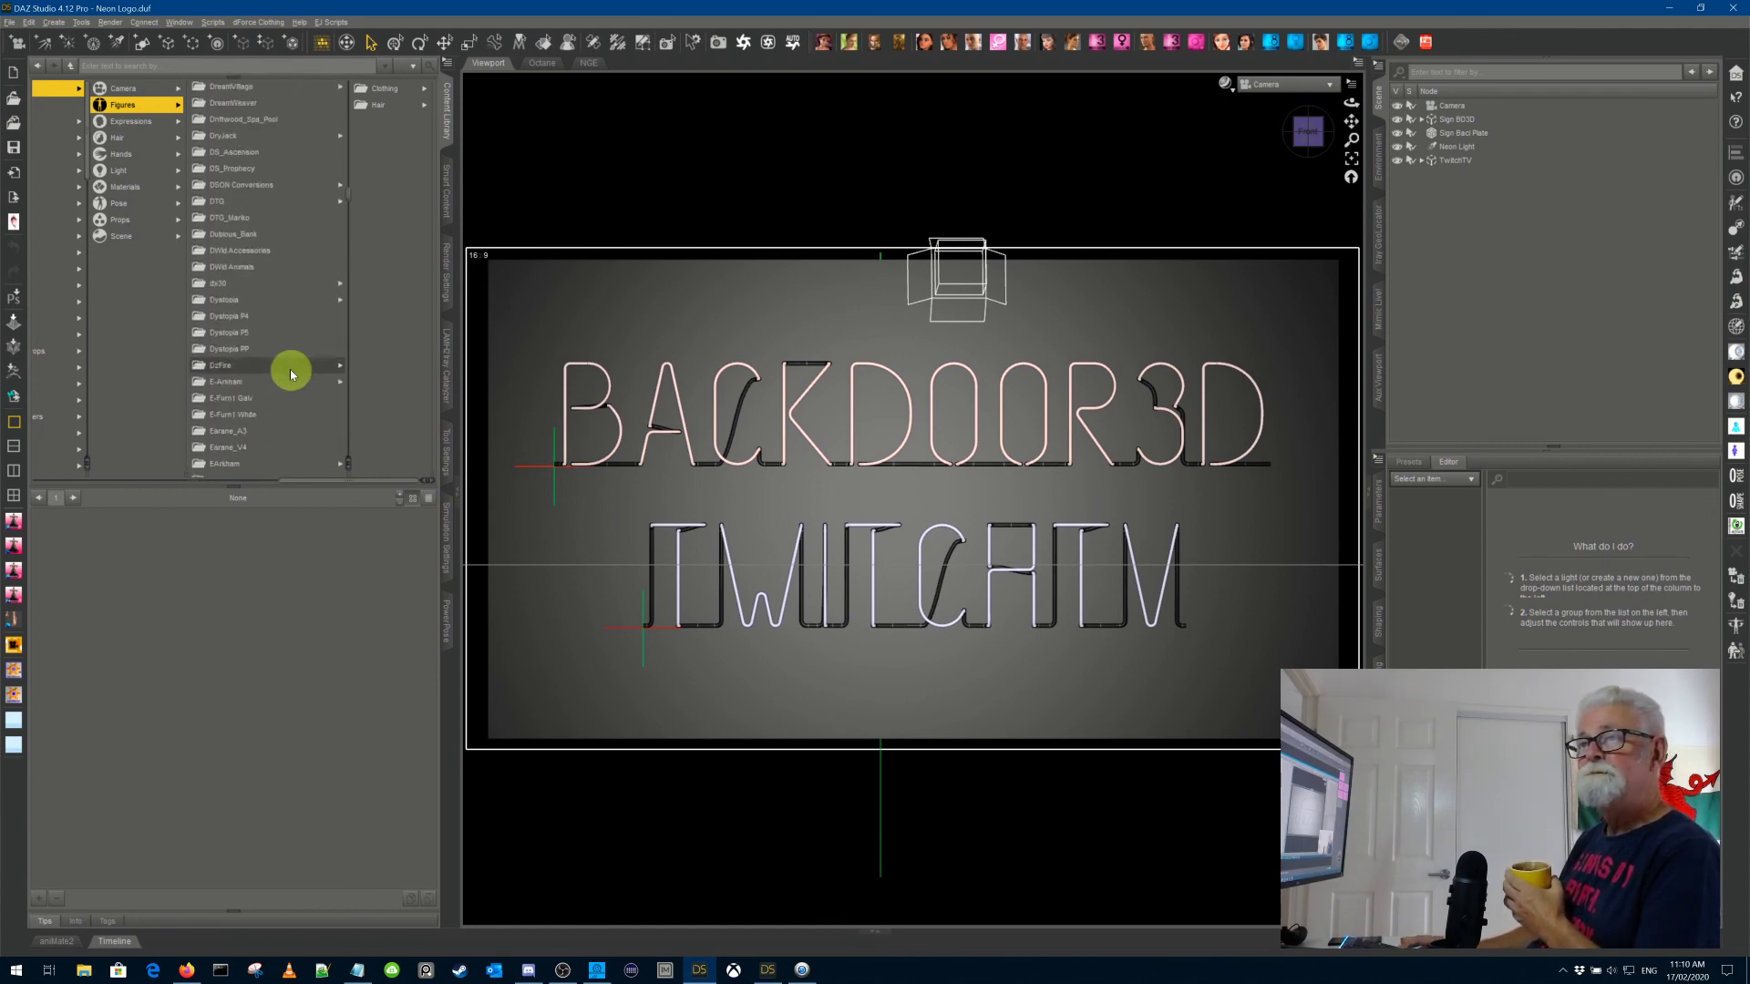
{"action": "scroll", "coordinate": [290, 369], "scroll_direction": "up", "scroll_amount": 15}
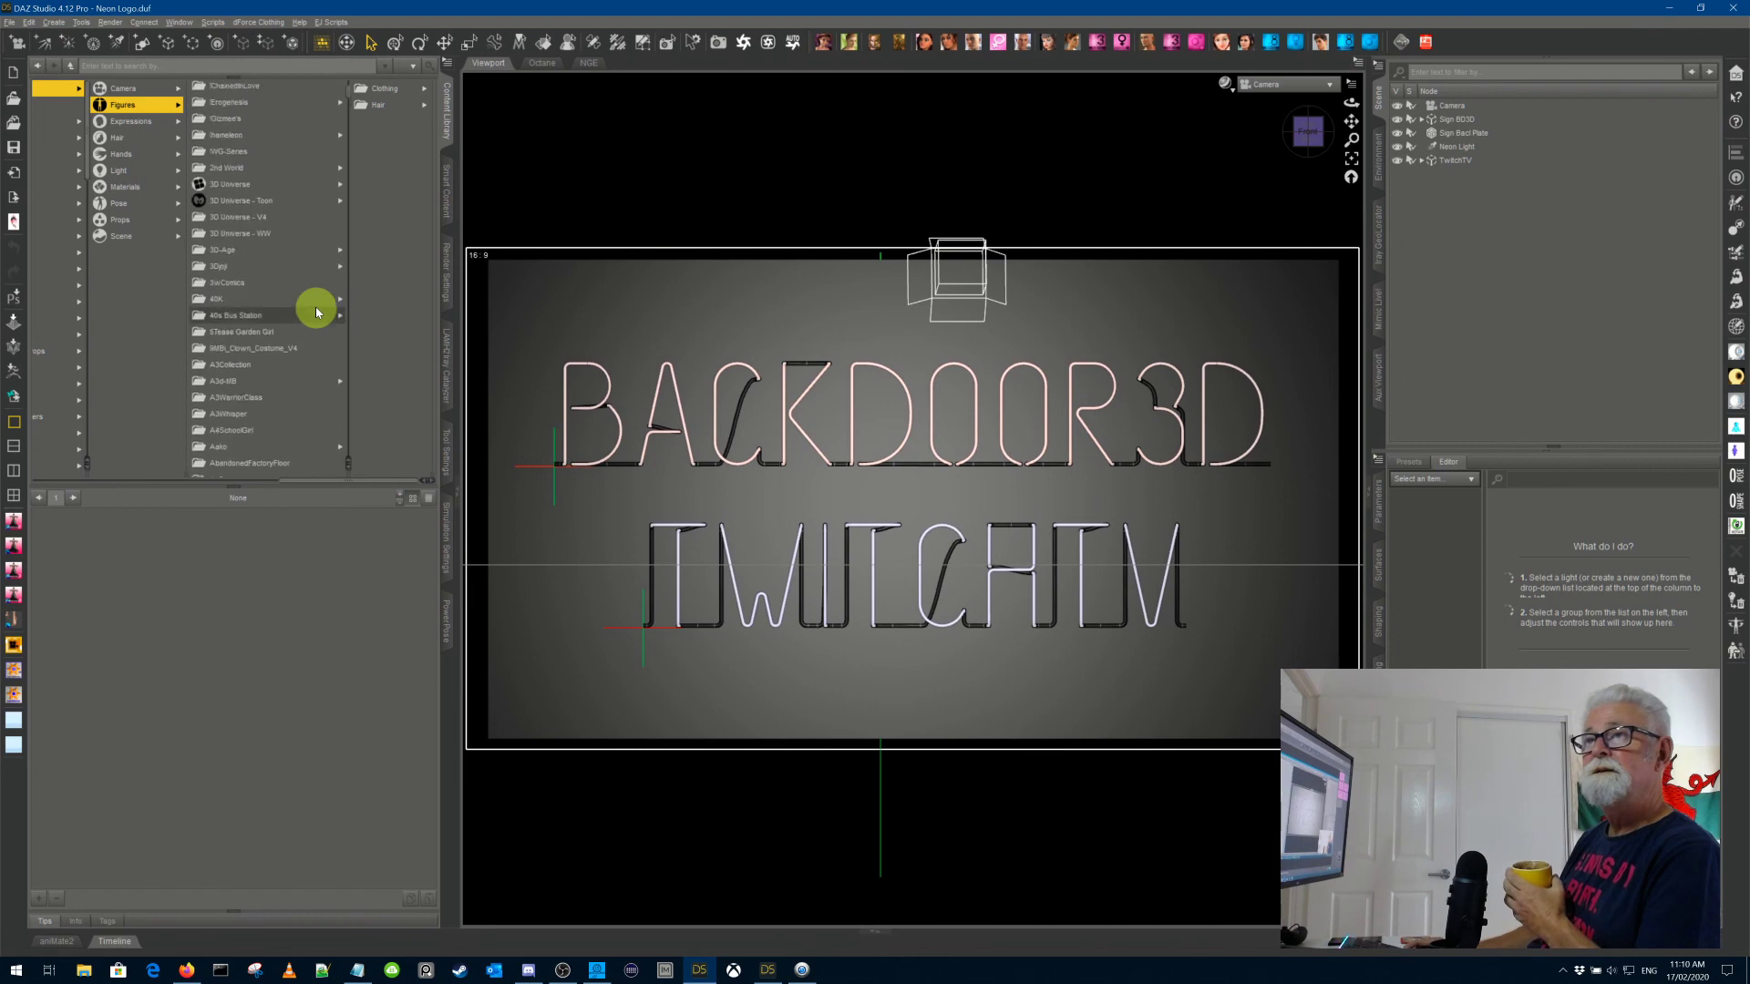
{"action": "scroll", "coordinate": [294, 264], "scroll_direction": "down", "scroll_amount": 10}
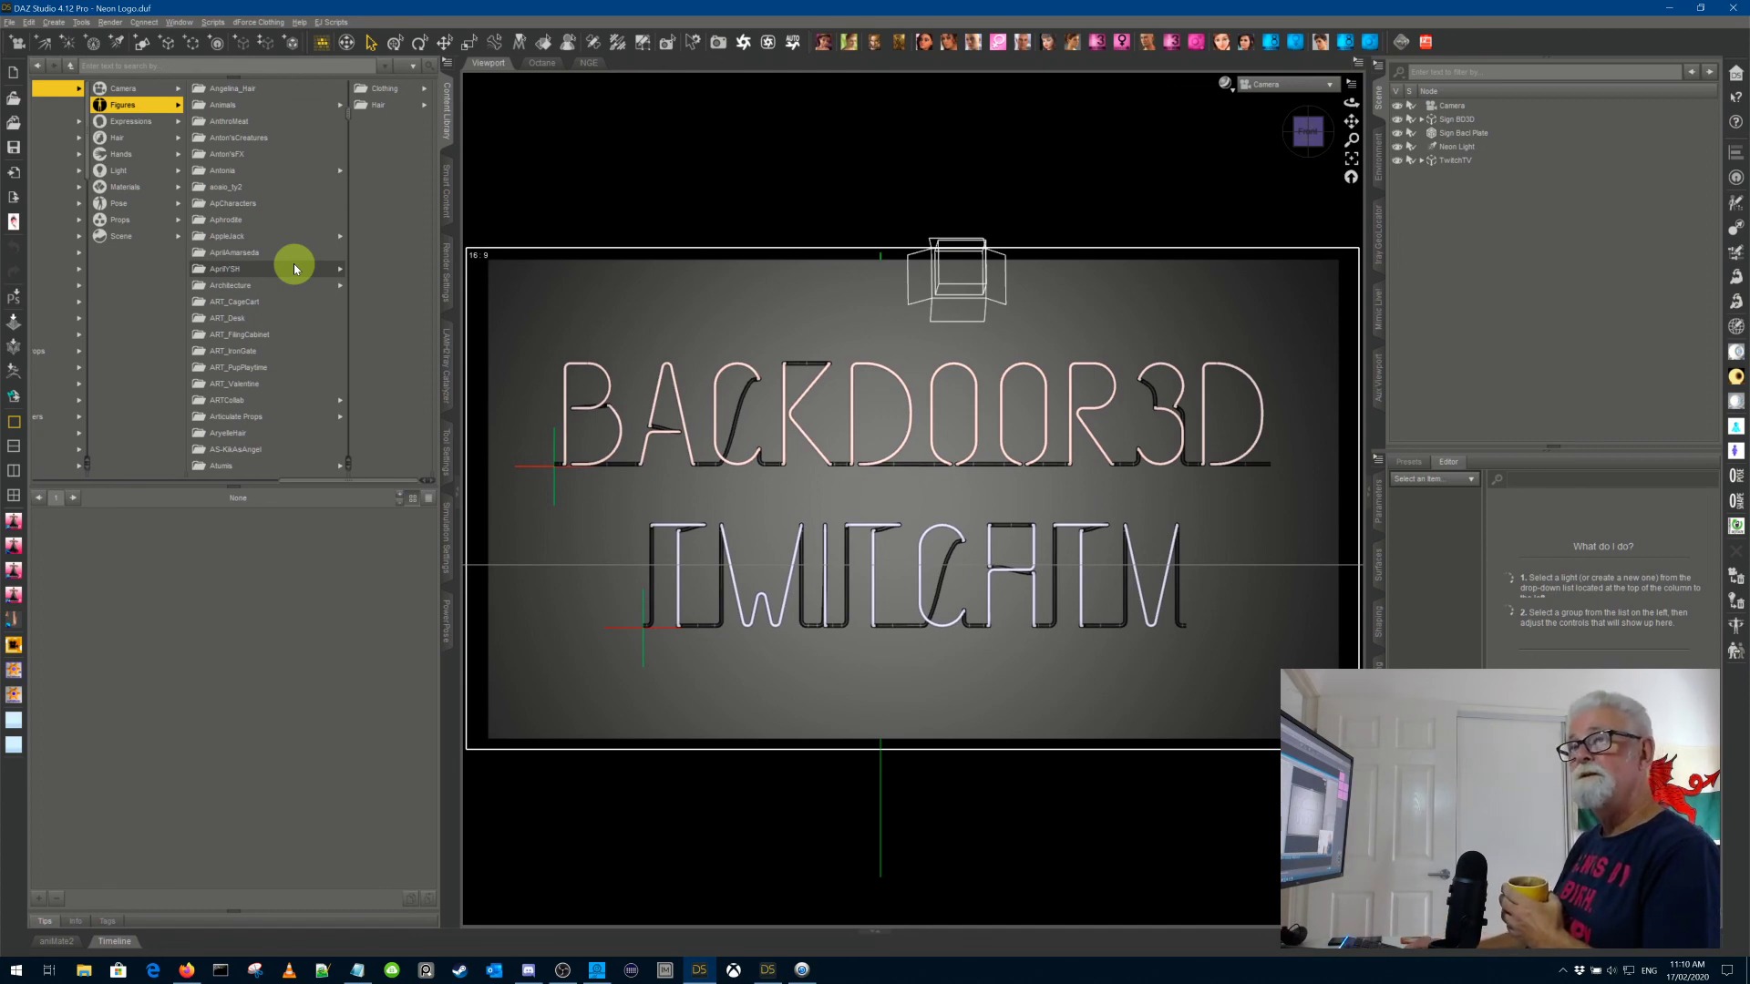
Step: Open the Pose category under Poser Formats and look through its vendor and product folders
{"action": "left_click", "coordinate": [140, 203]}
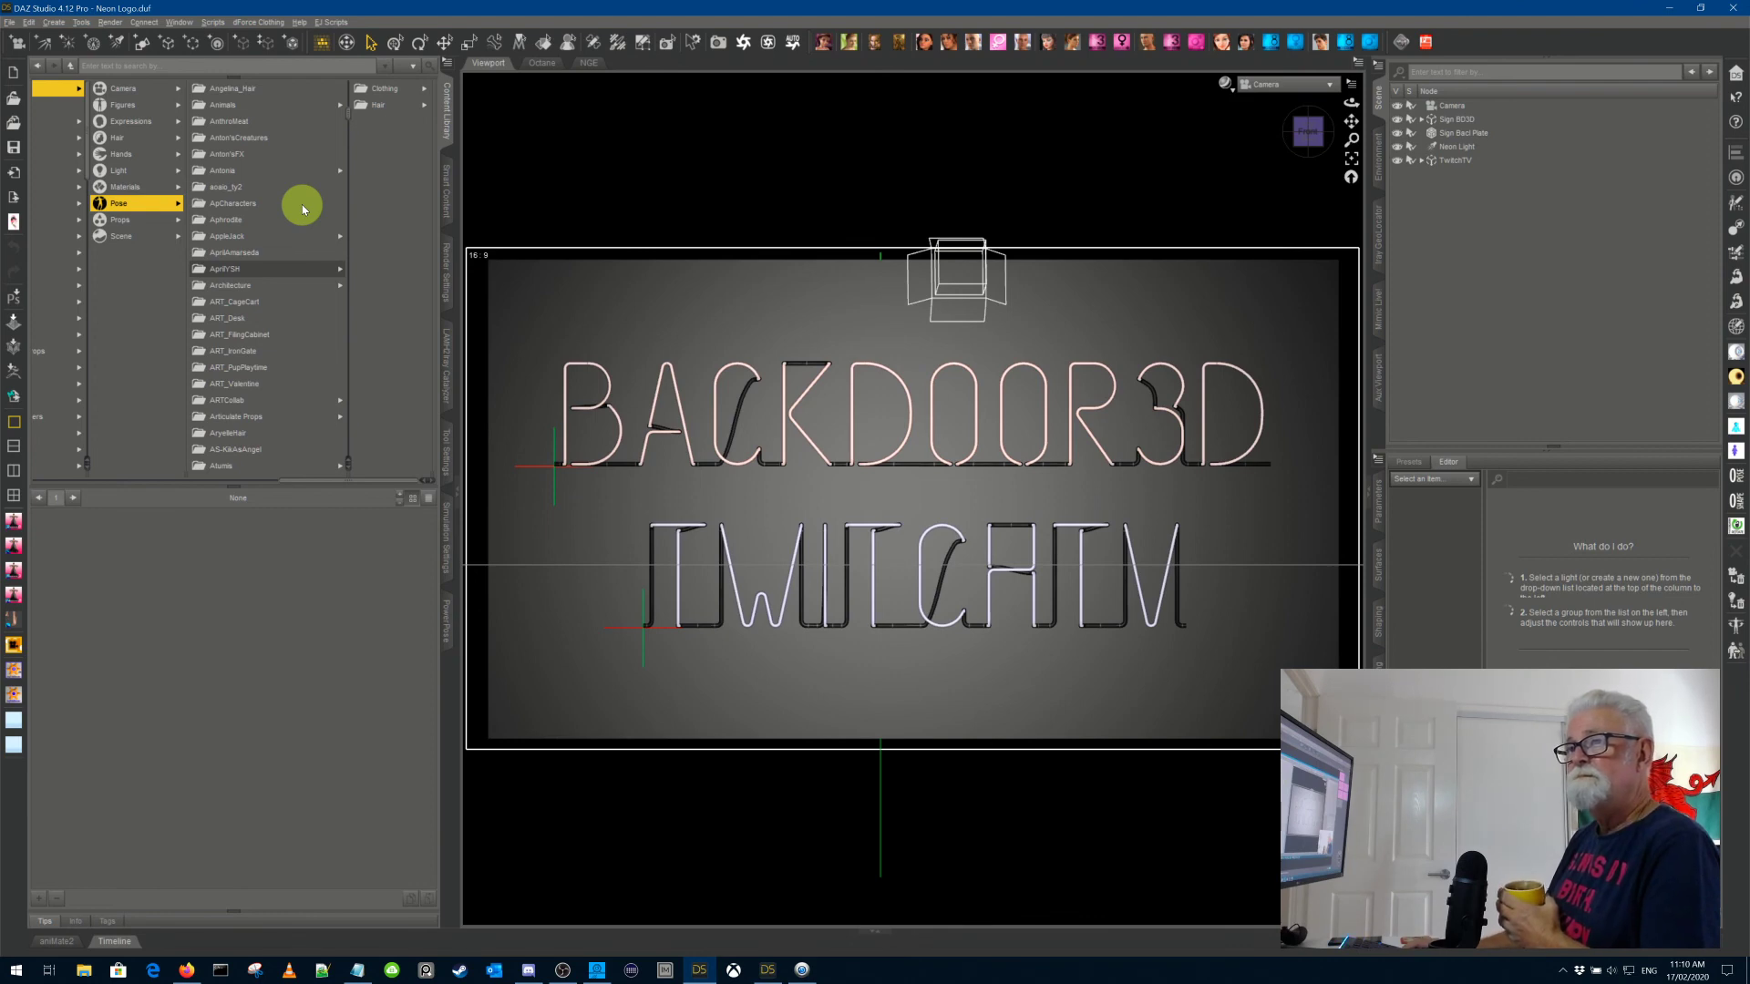
{"action": "scroll", "coordinate": [304, 244], "scroll_direction": "down", "scroll_amount": 20}
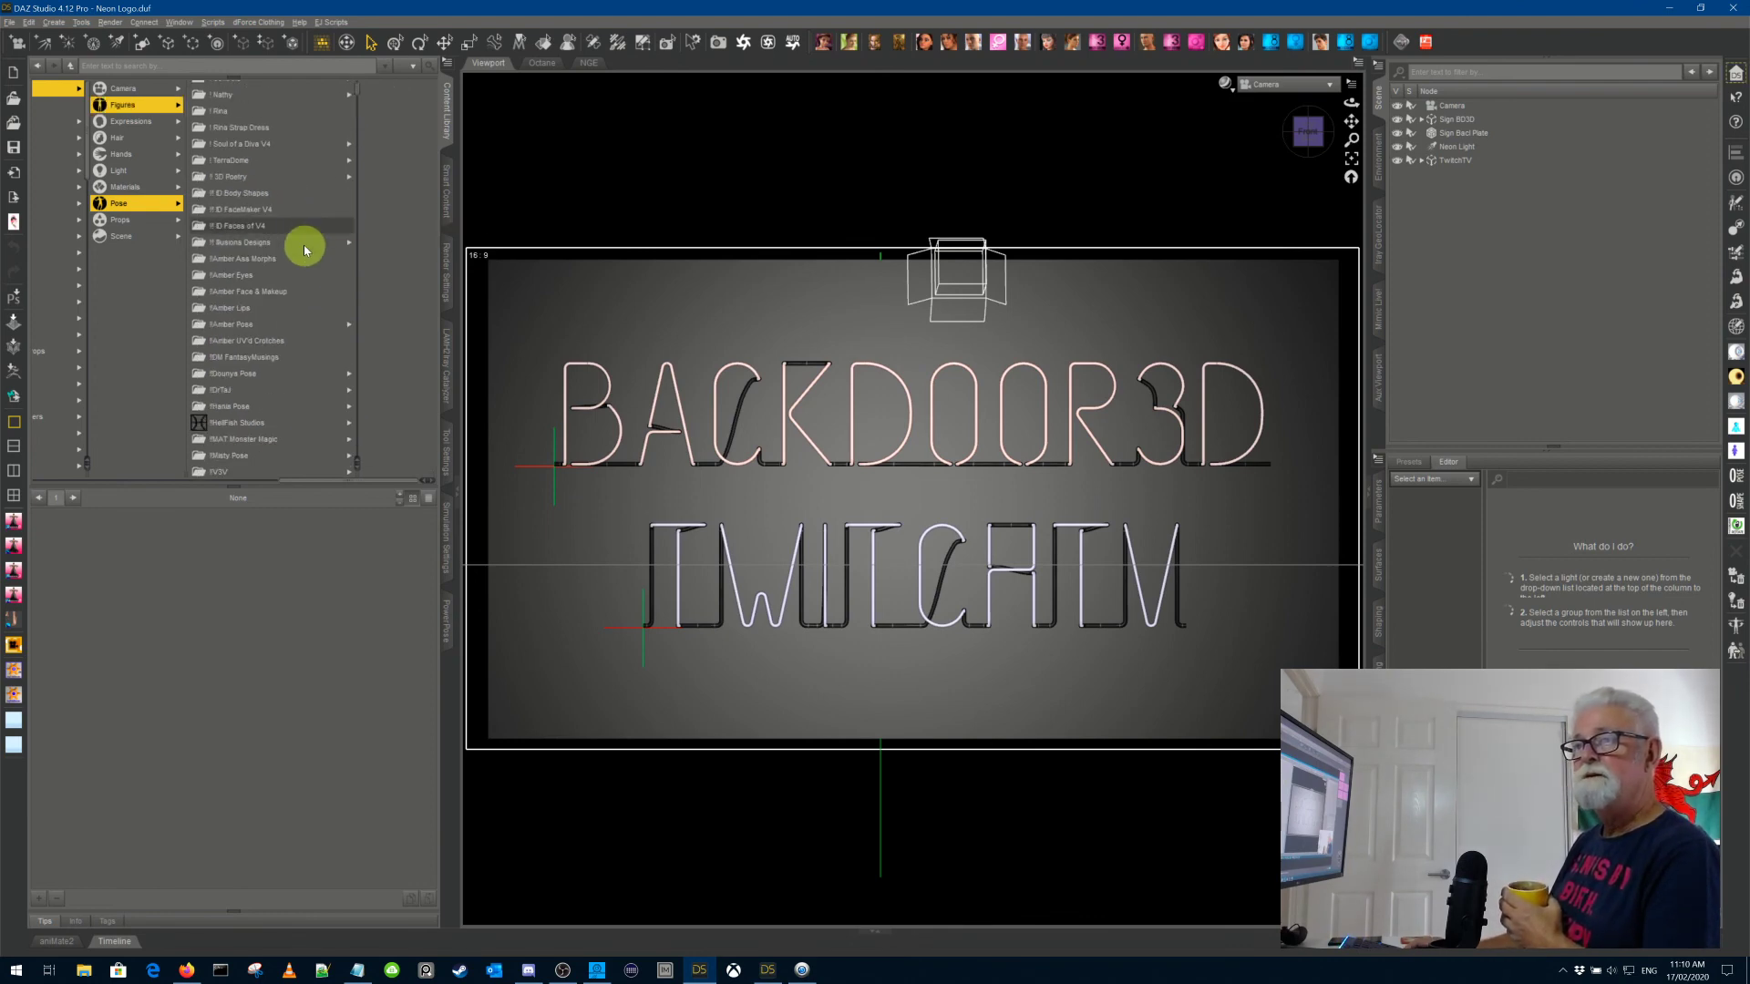
{"action": "scroll", "coordinate": [301, 259], "scroll_direction": "down", "scroll_amount": 15}
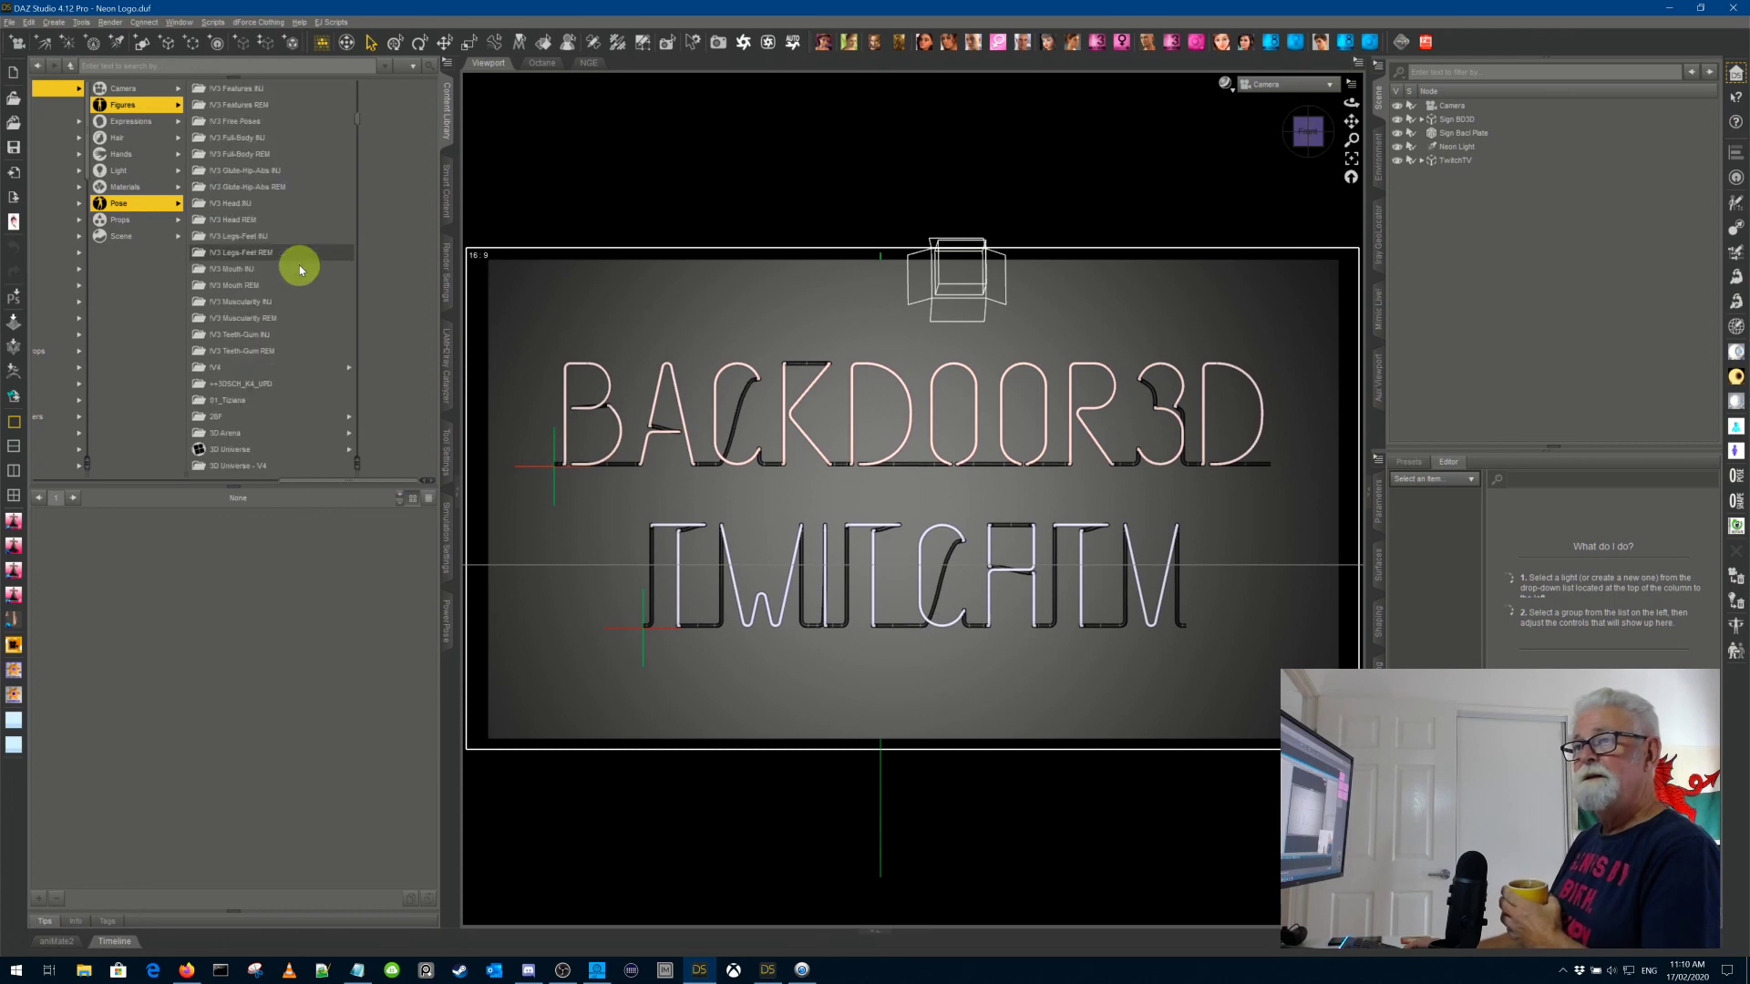
{"action": "scroll", "coordinate": [301, 267], "scroll_direction": "down", "scroll_amount": 10}
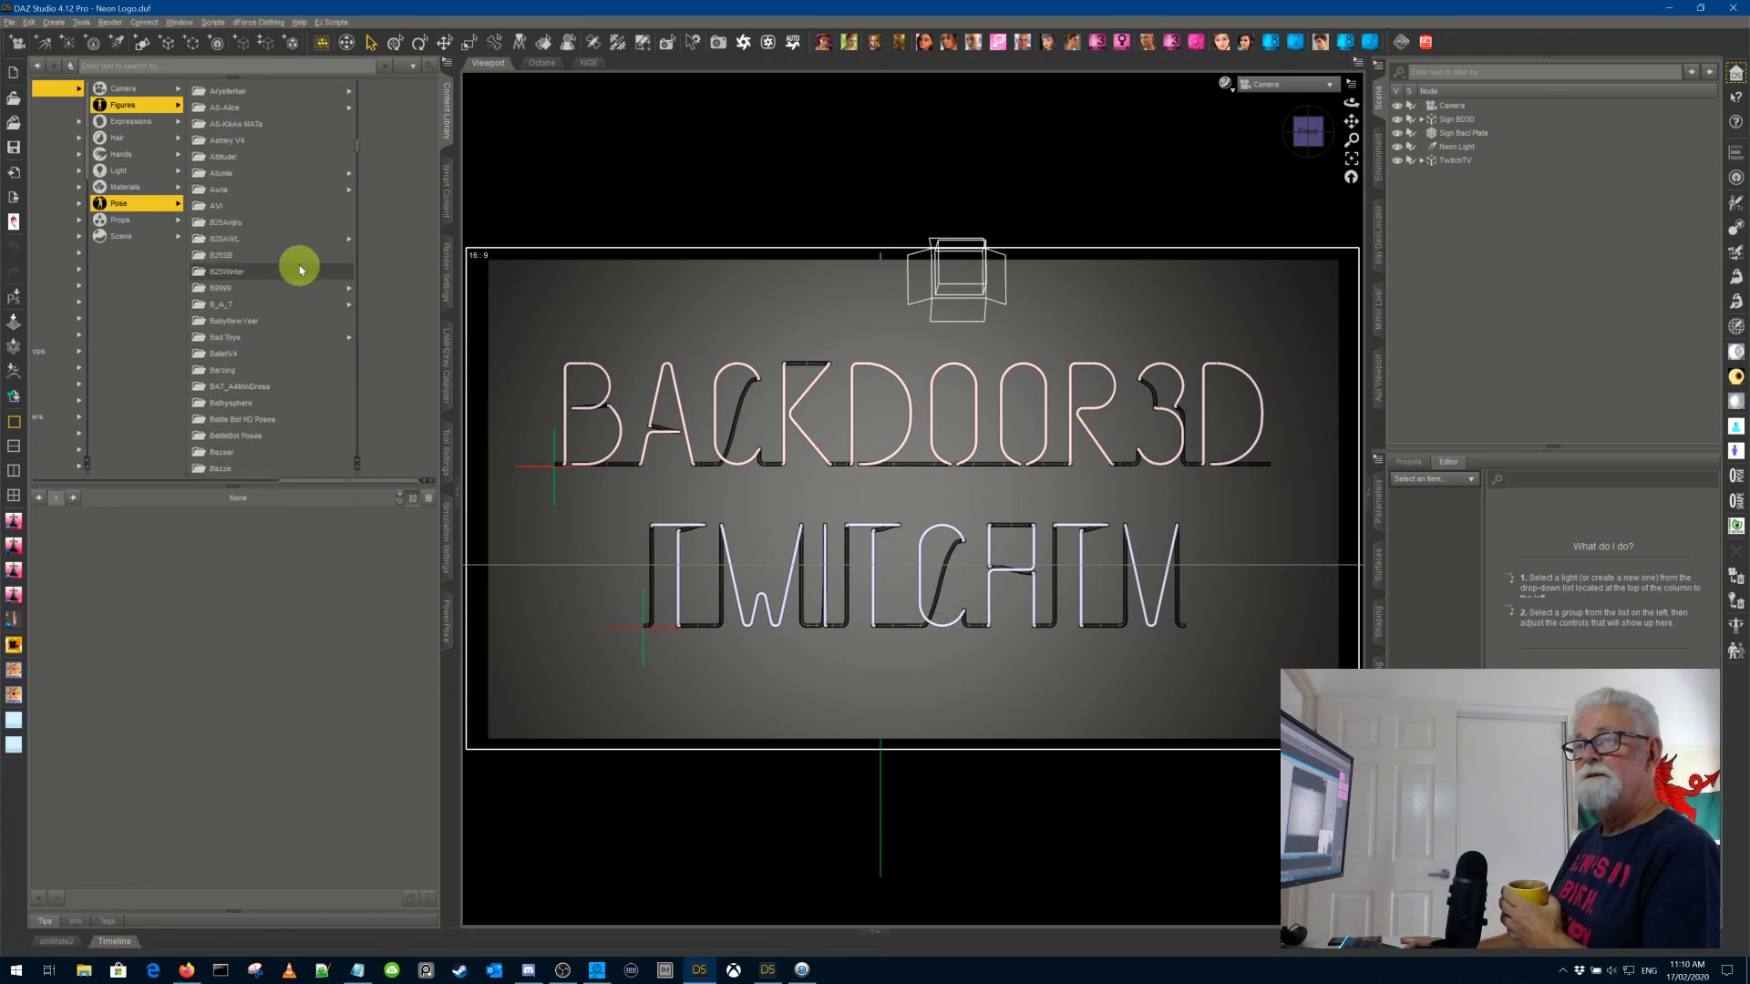
{"action": "scroll", "coordinate": [301, 266], "scroll_direction": "up", "scroll_amount": 20}
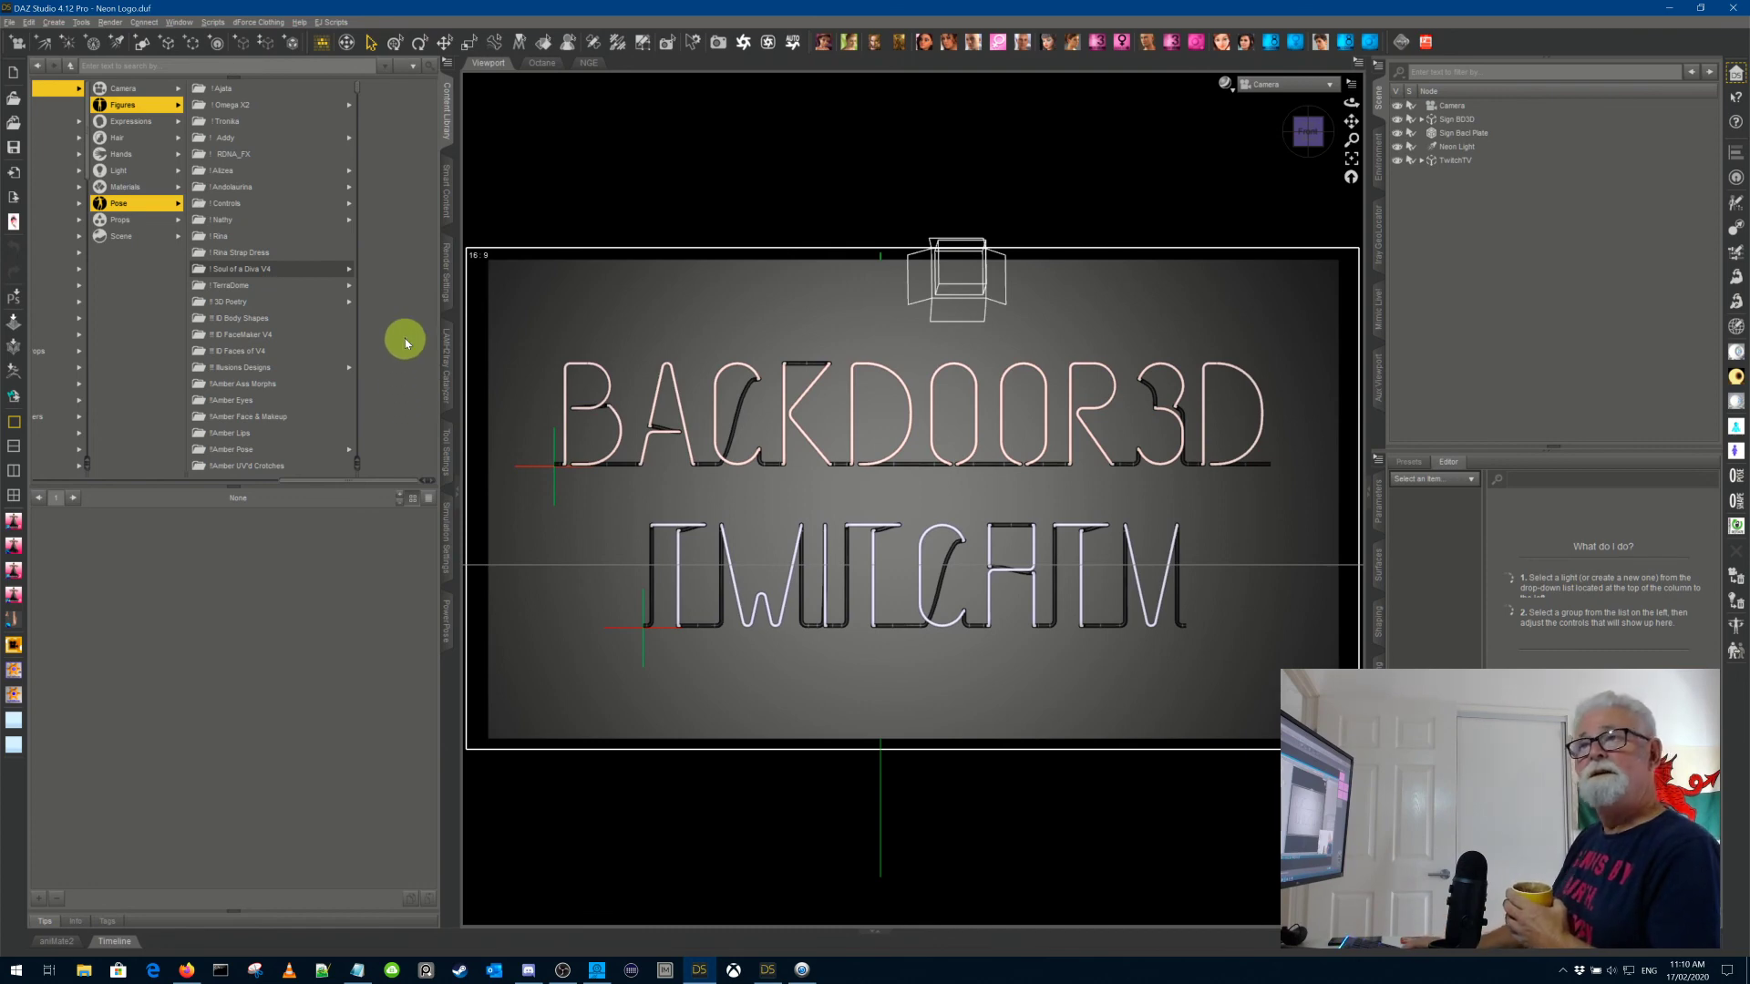
Step: Reopen the Figures category, find the DAZ Characters folder and show its contents
{"action": "left_click", "coordinate": [123, 103]}
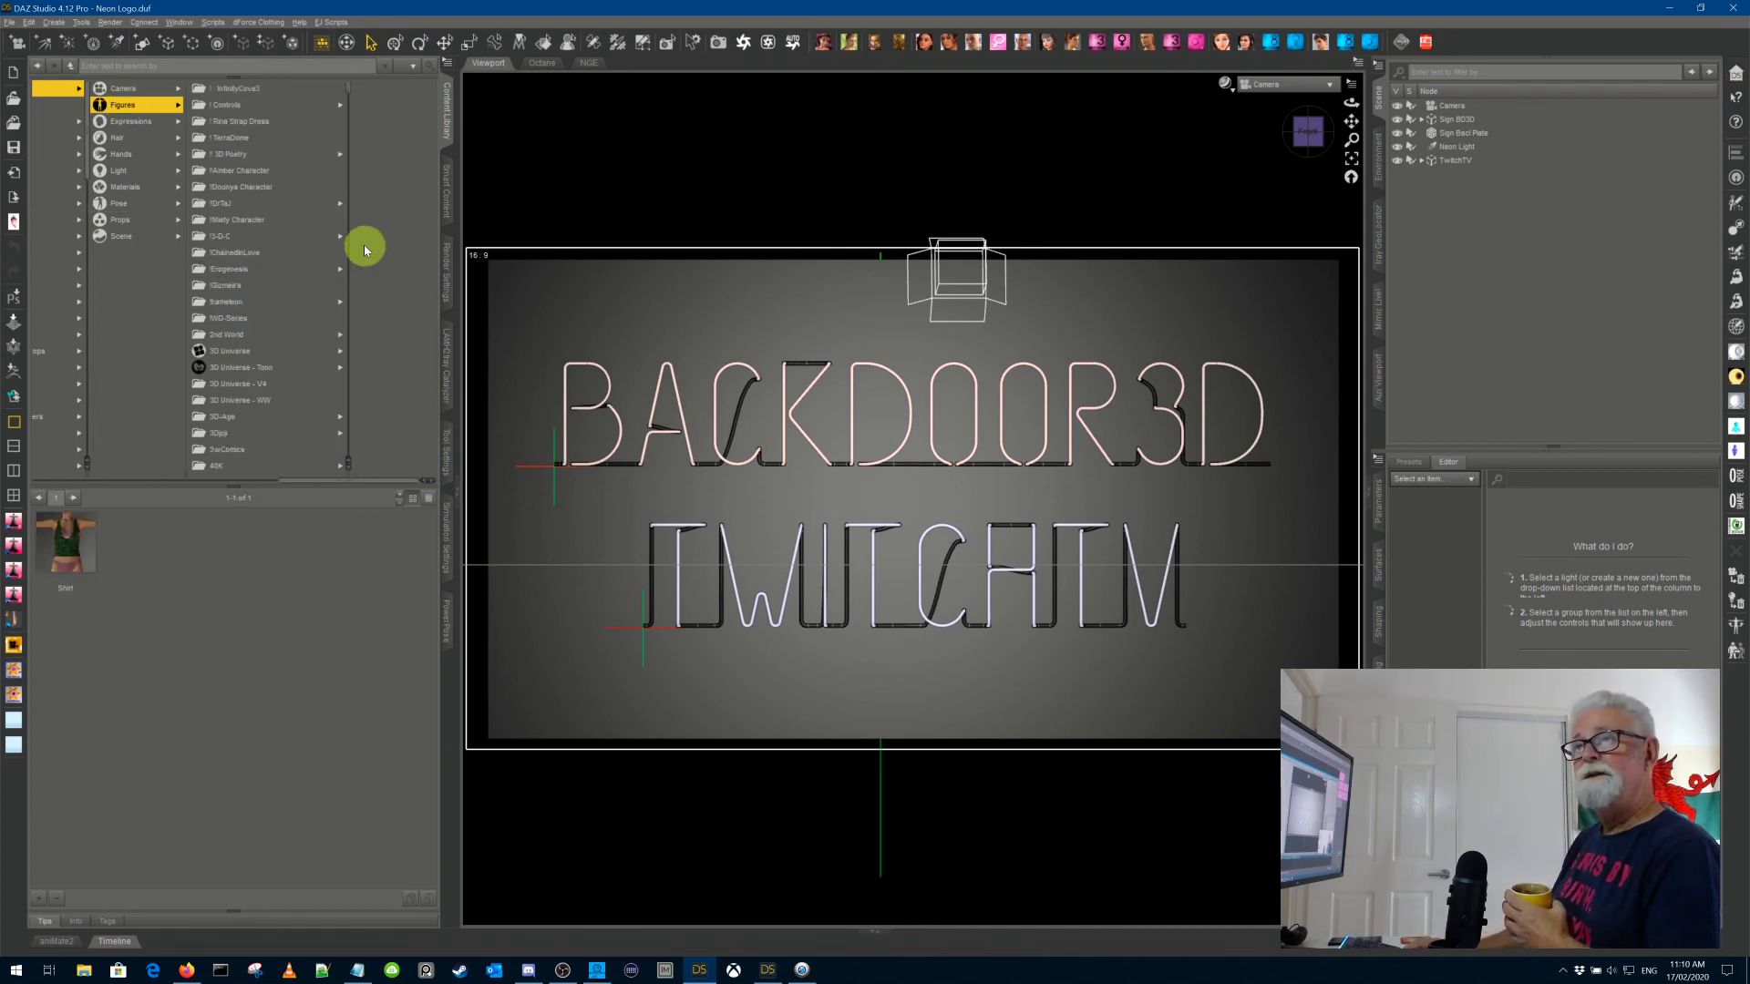
{"action": "left_click_drag", "start_coordinate": [307, 484], "coordinate": [344, 484]}
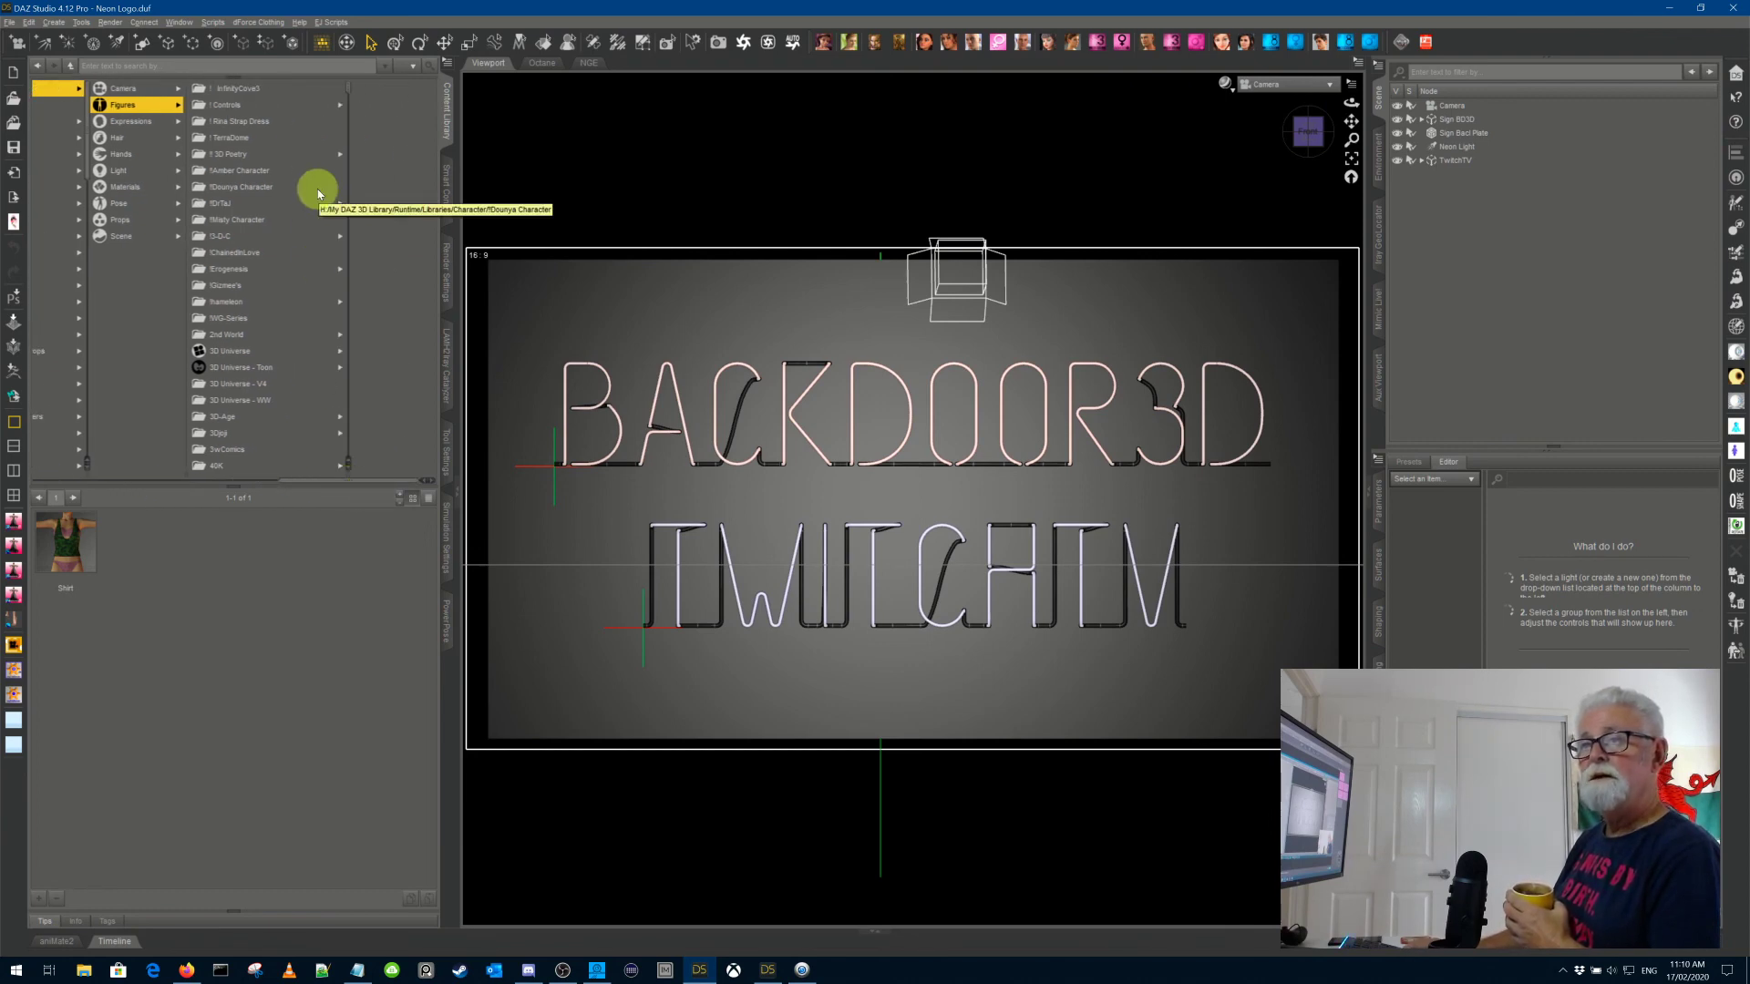
{"action": "scroll", "coordinate": [312, 211], "scroll_direction": "down", "scroll_amount": 5}
{"action": "scroll", "coordinate": [312, 211], "scroll_direction": "down", "scroll_amount": 15}
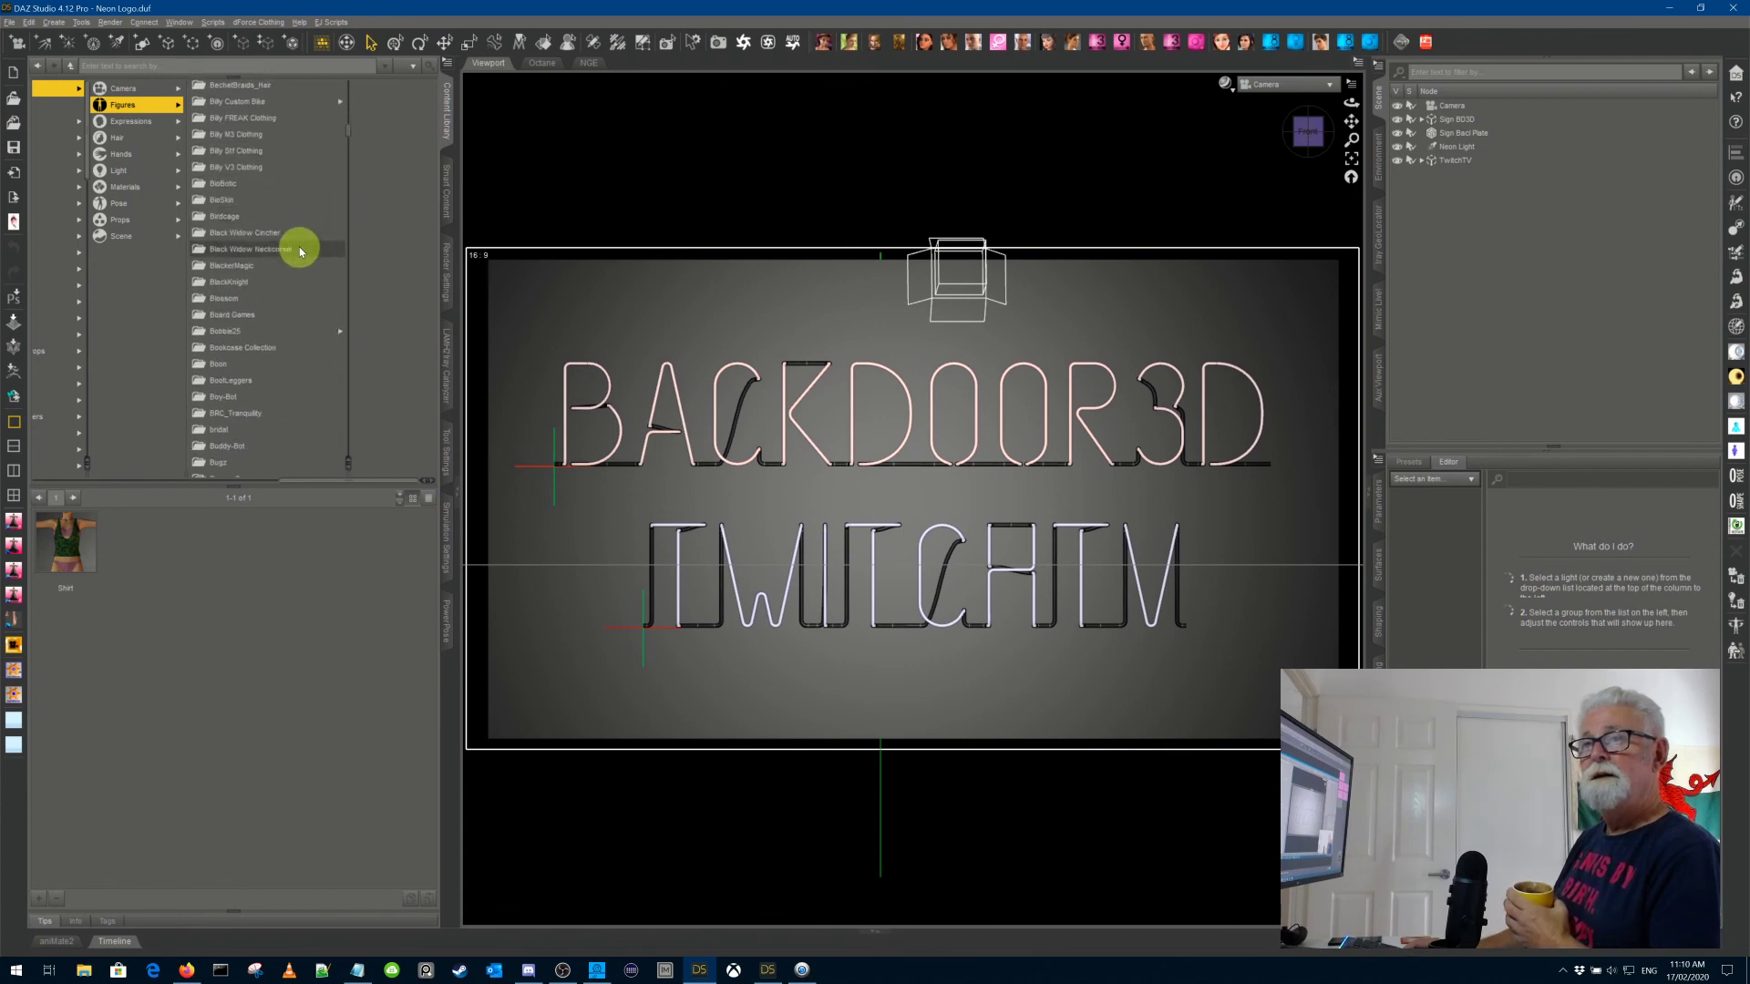
{"action": "scroll", "coordinate": [293, 257], "scroll_direction": "down", "scroll_amount": 10}
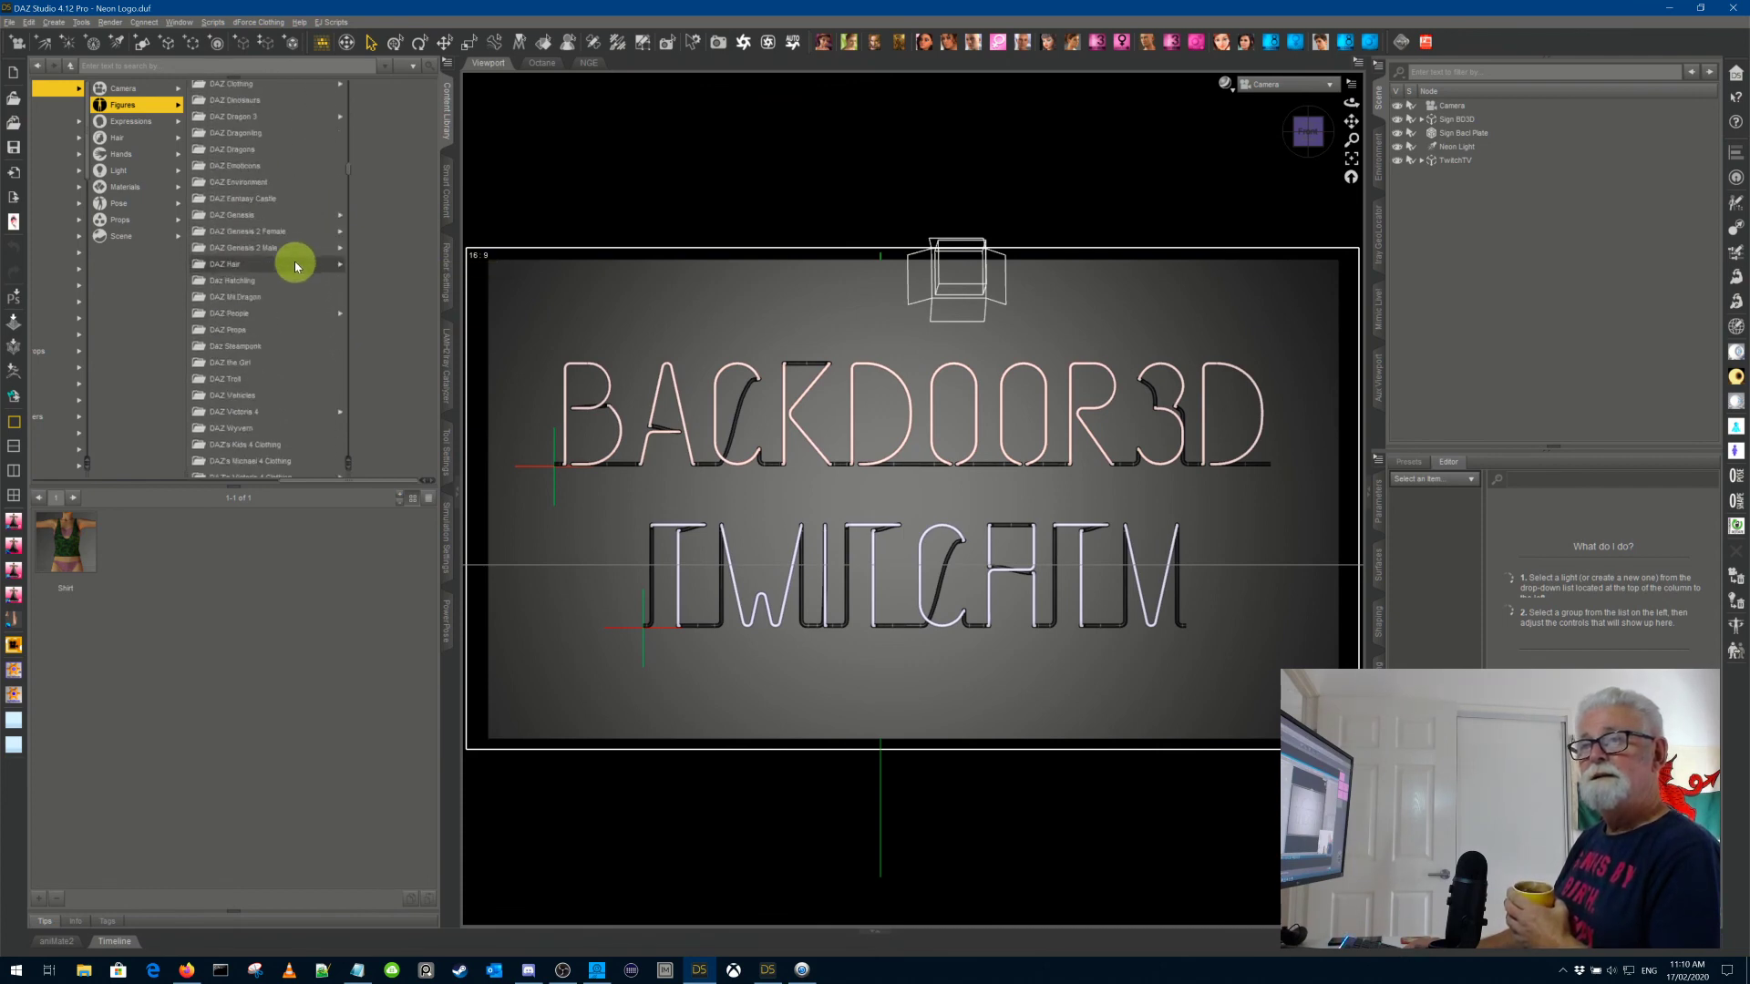
{"action": "scroll", "coordinate": [293, 261], "scroll_direction": "up", "scroll_amount": 1}
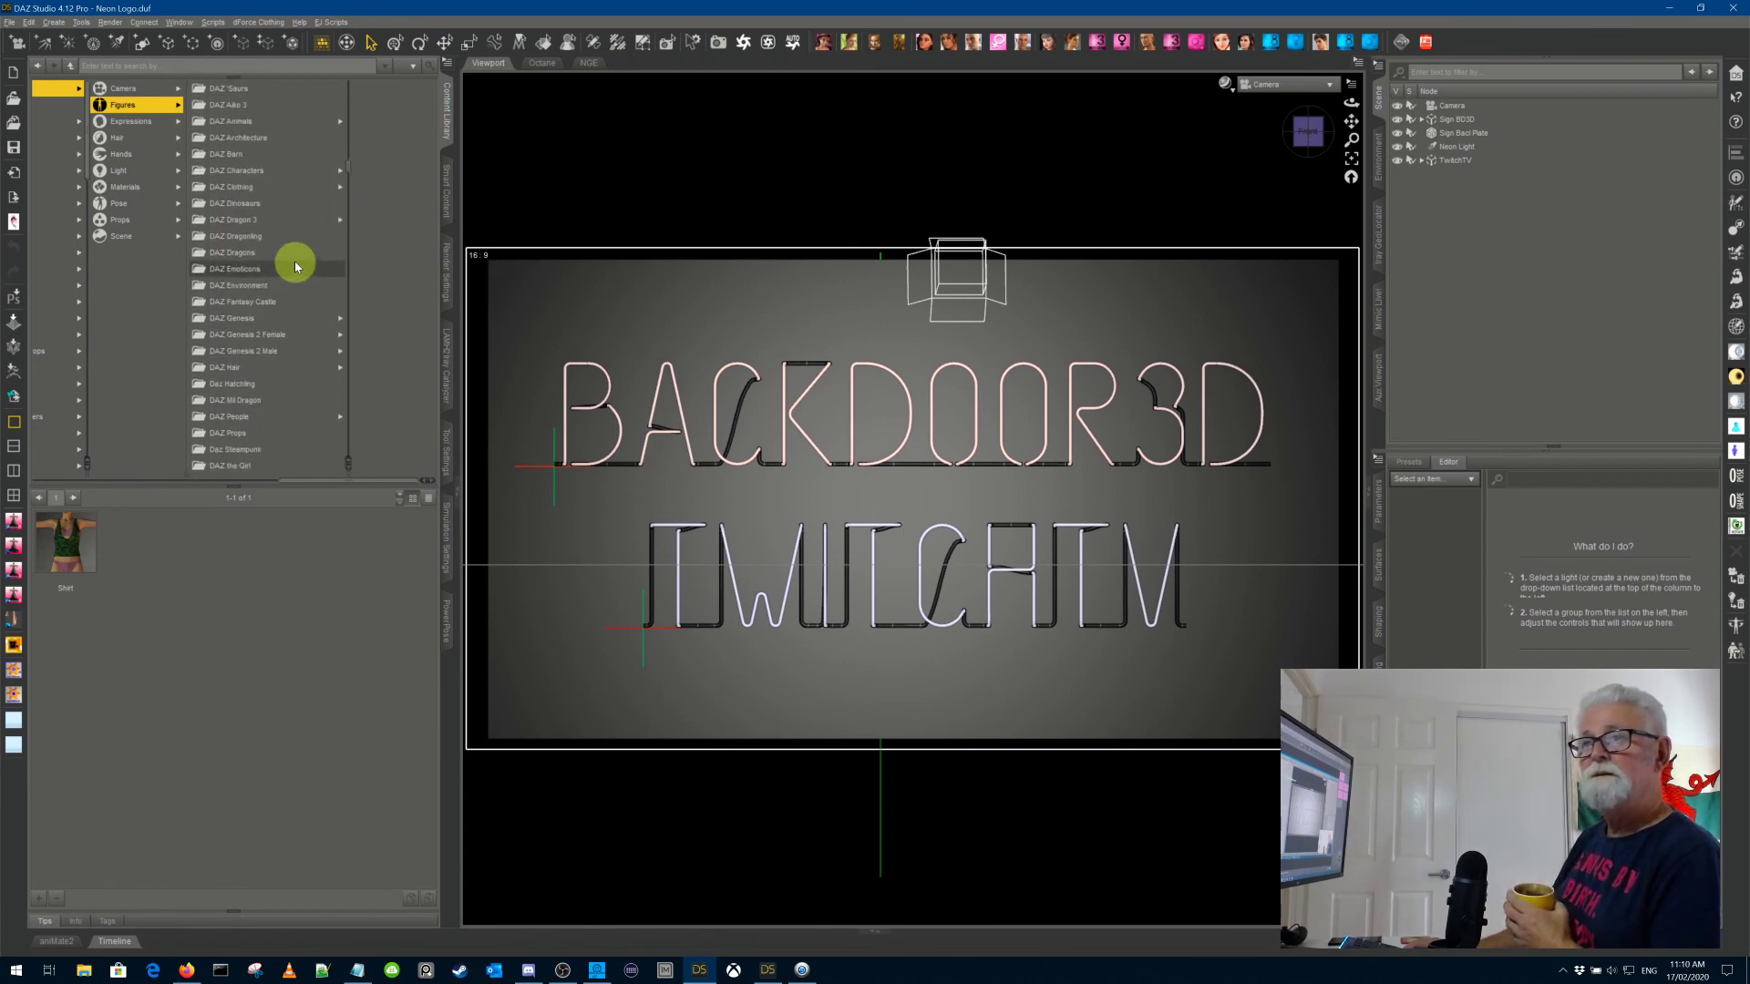
{"action": "left_click", "coordinate": [265, 173]}
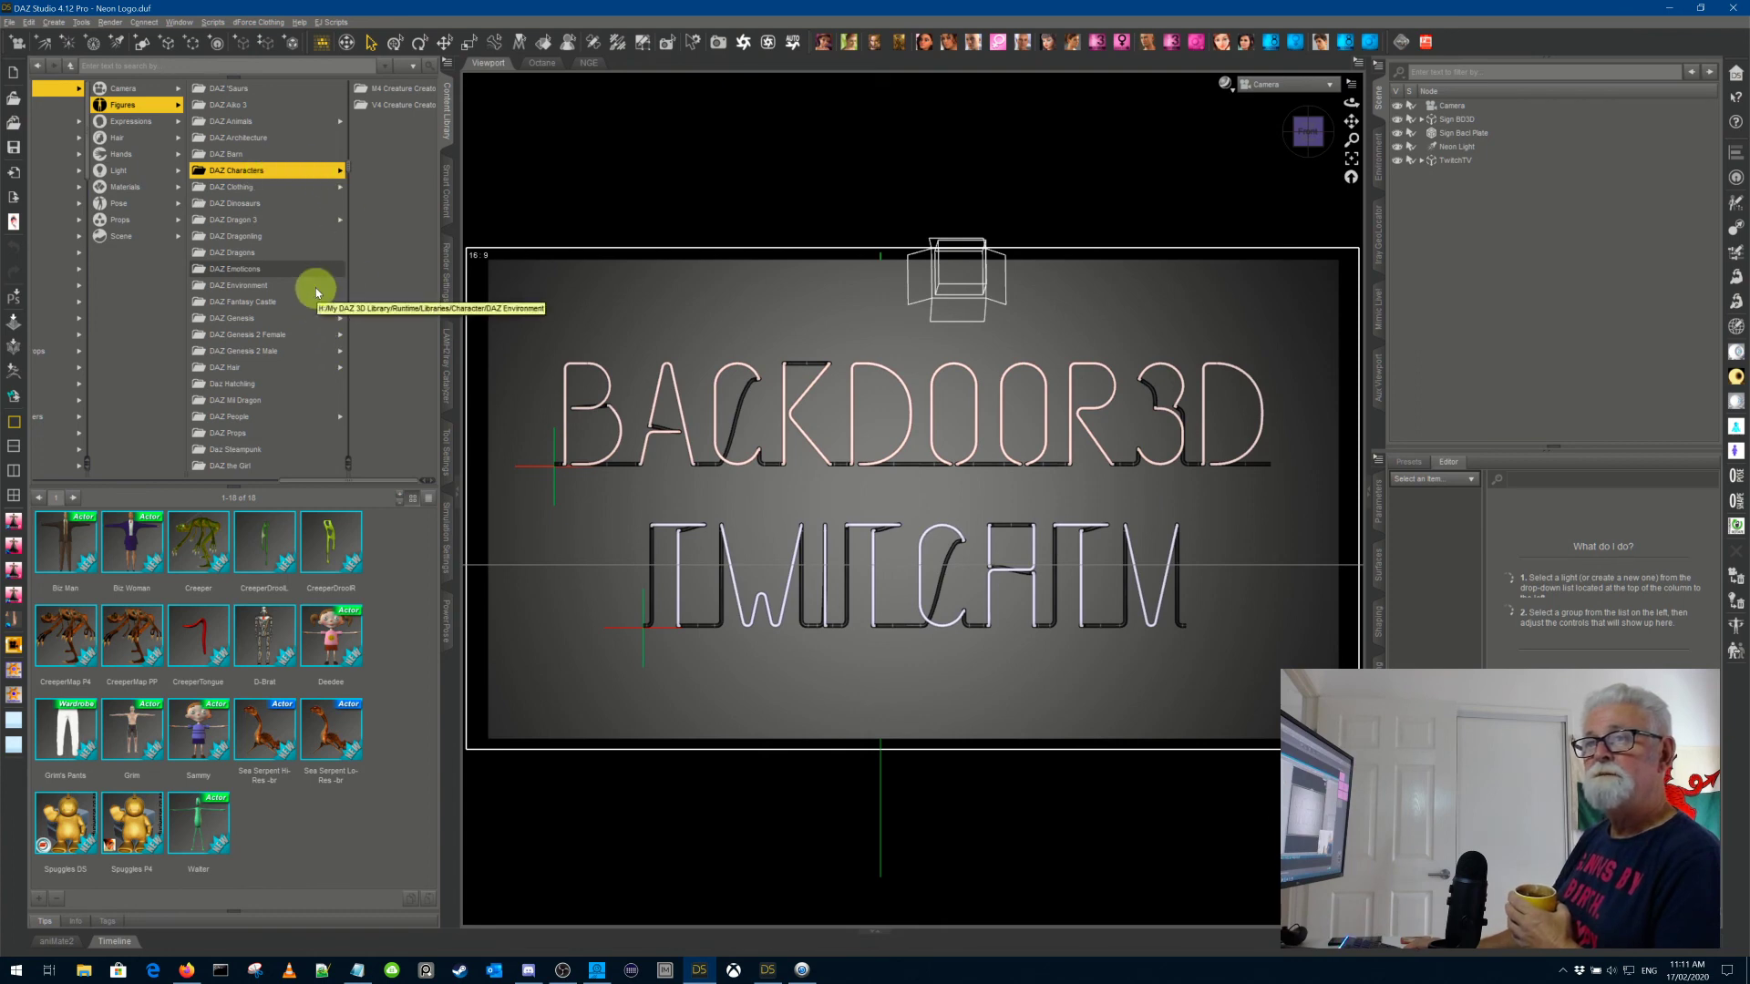
{"action": "scroll", "coordinate": [309, 319], "scroll_direction": "down", "scroll_amount": 3}
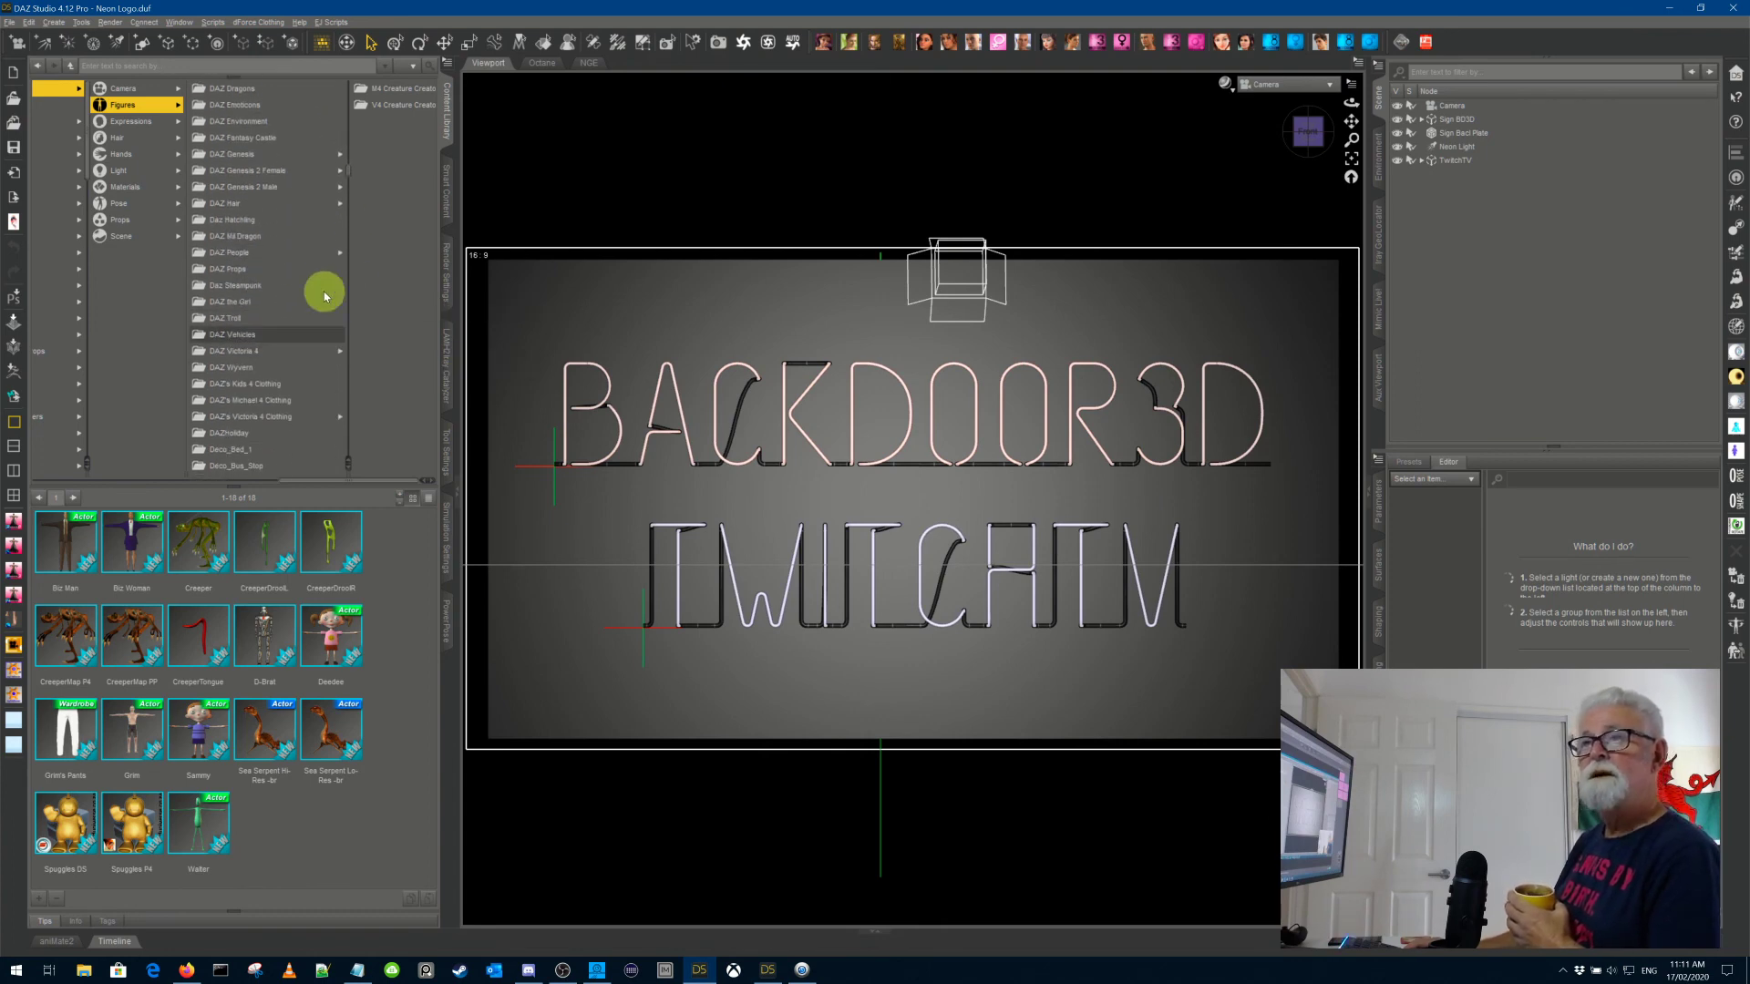
Step: Show the contents of the DAZ People folder and locate the Victoria 4.2 figure among them
{"action": "left_click", "coordinate": [286, 253]}
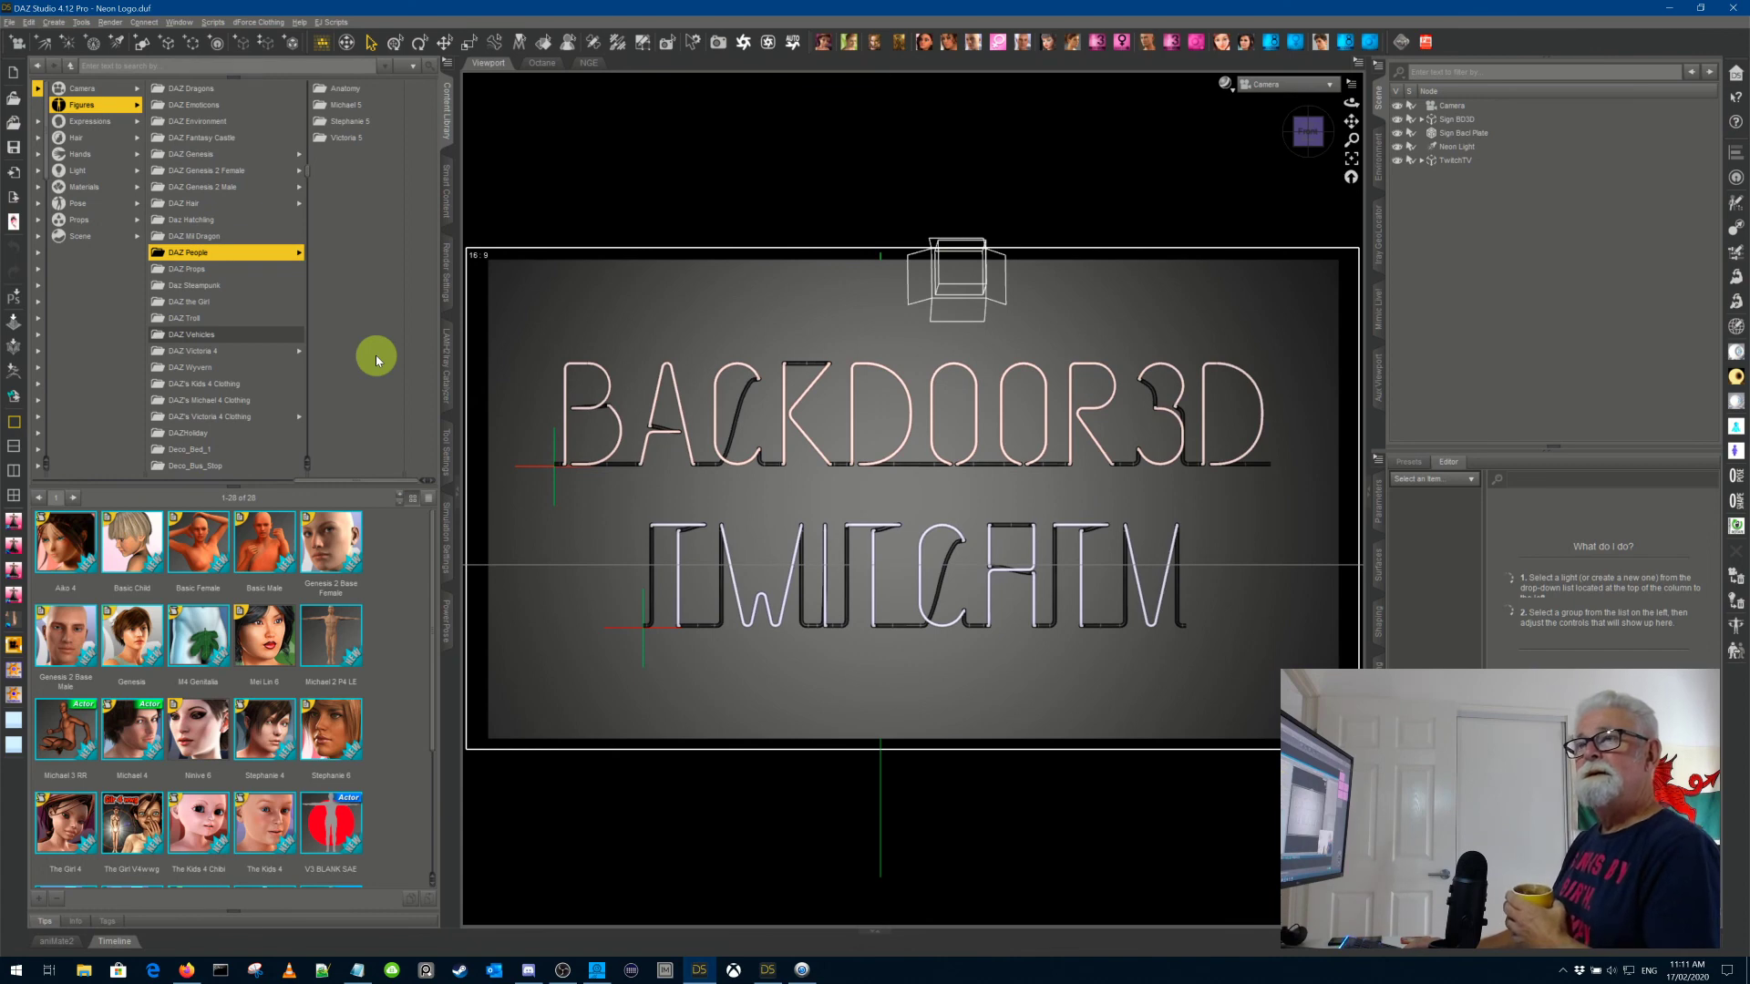
{"action": "left_click", "coordinate": [431, 603]}
{"action": "left_click_drag", "start_coordinate": [431, 603], "coordinate": [395, 591]}
{"action": "scroll", "coordinate": [395, 590], "scroll_direction": "down", "scroll_amount": 2}
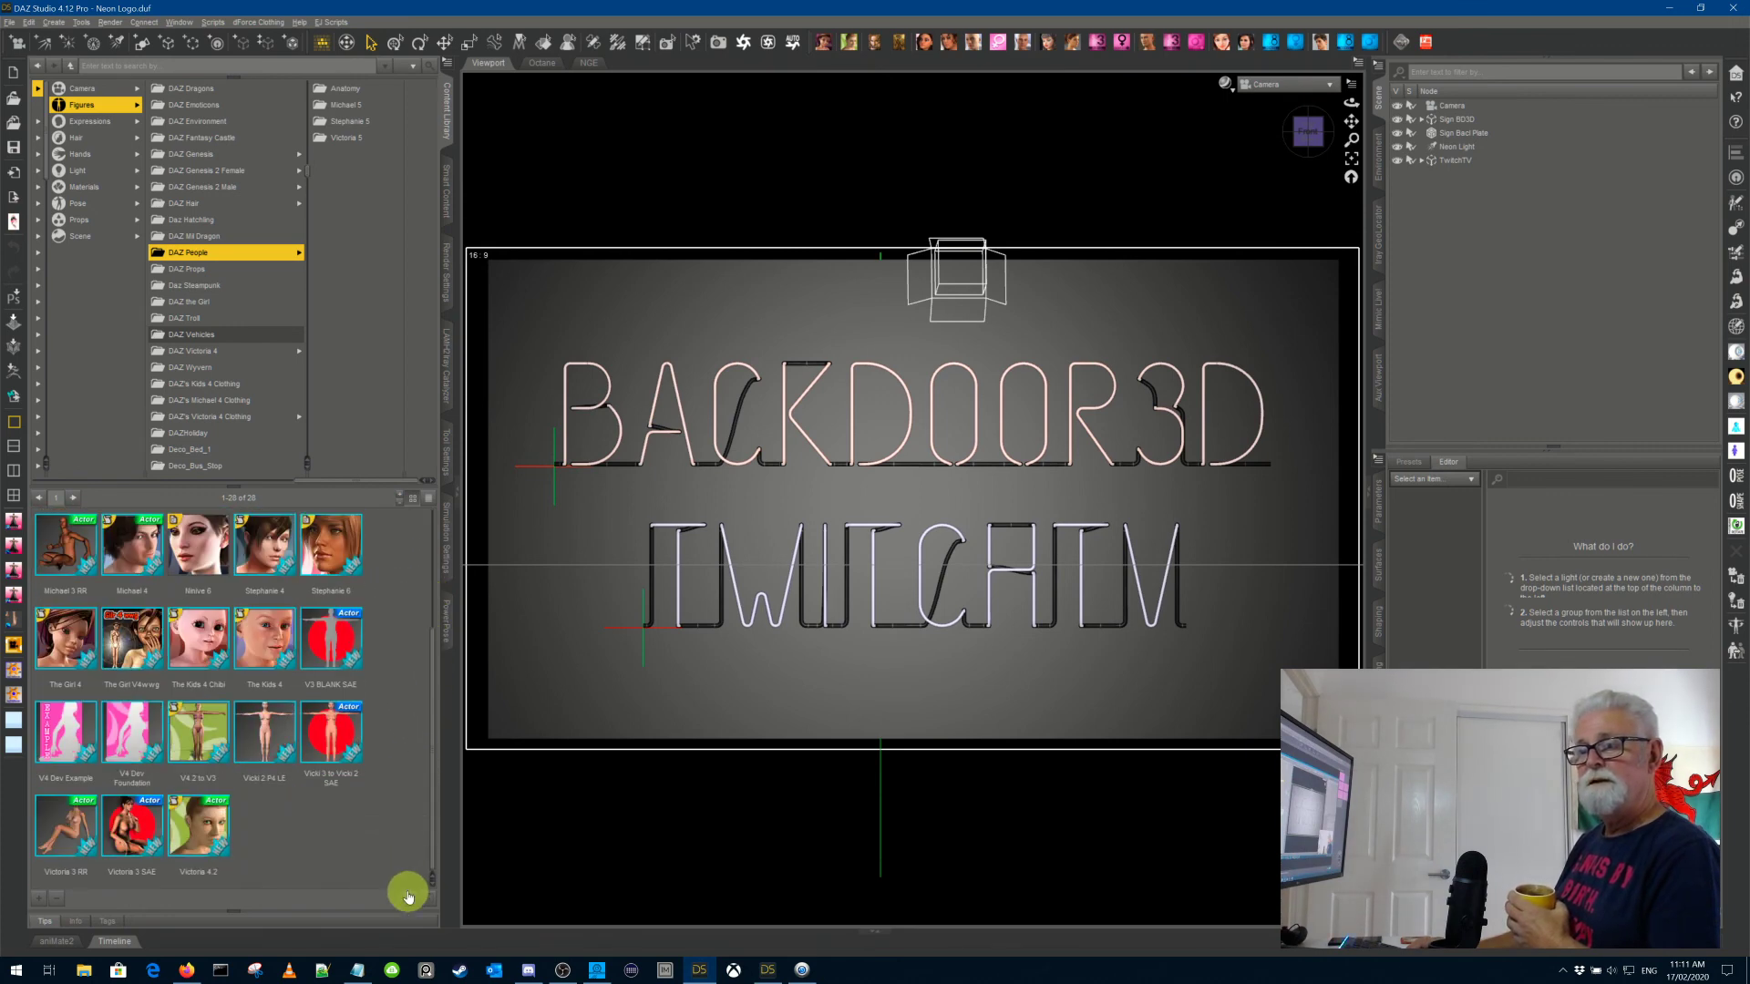
{"action": "left_click", "coordinate": [208, 834]}
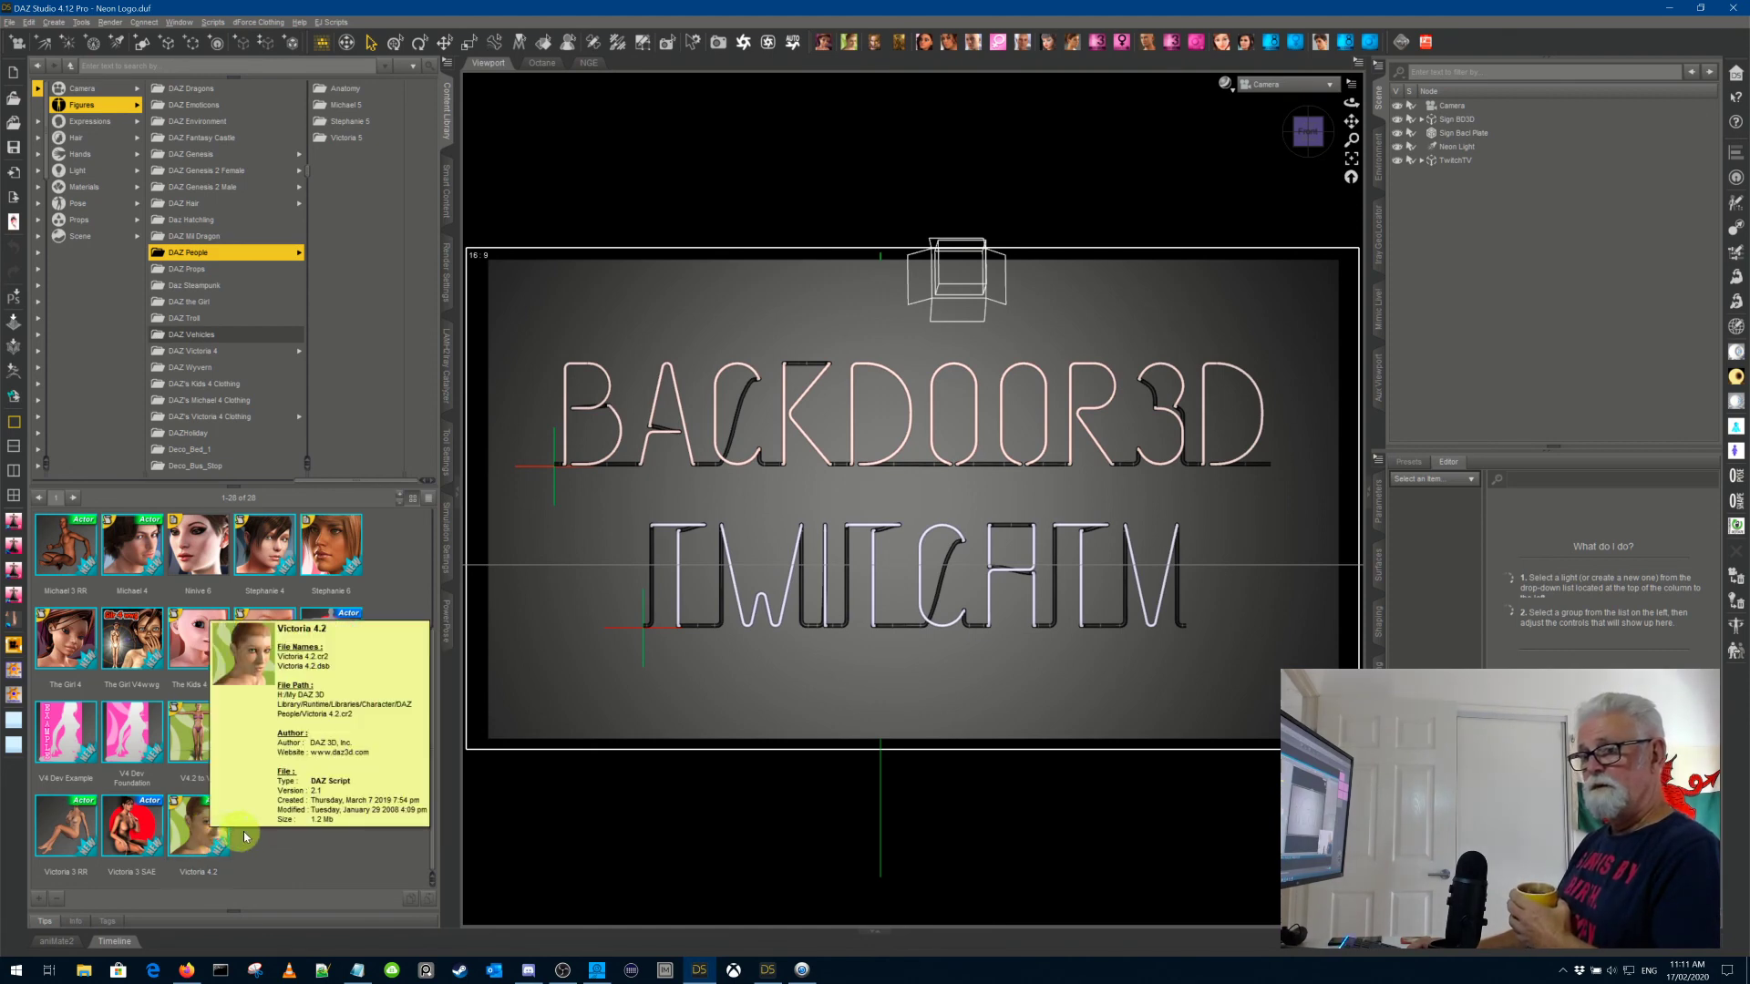
{"action": "left_click", "coordinate": [293, 840]}
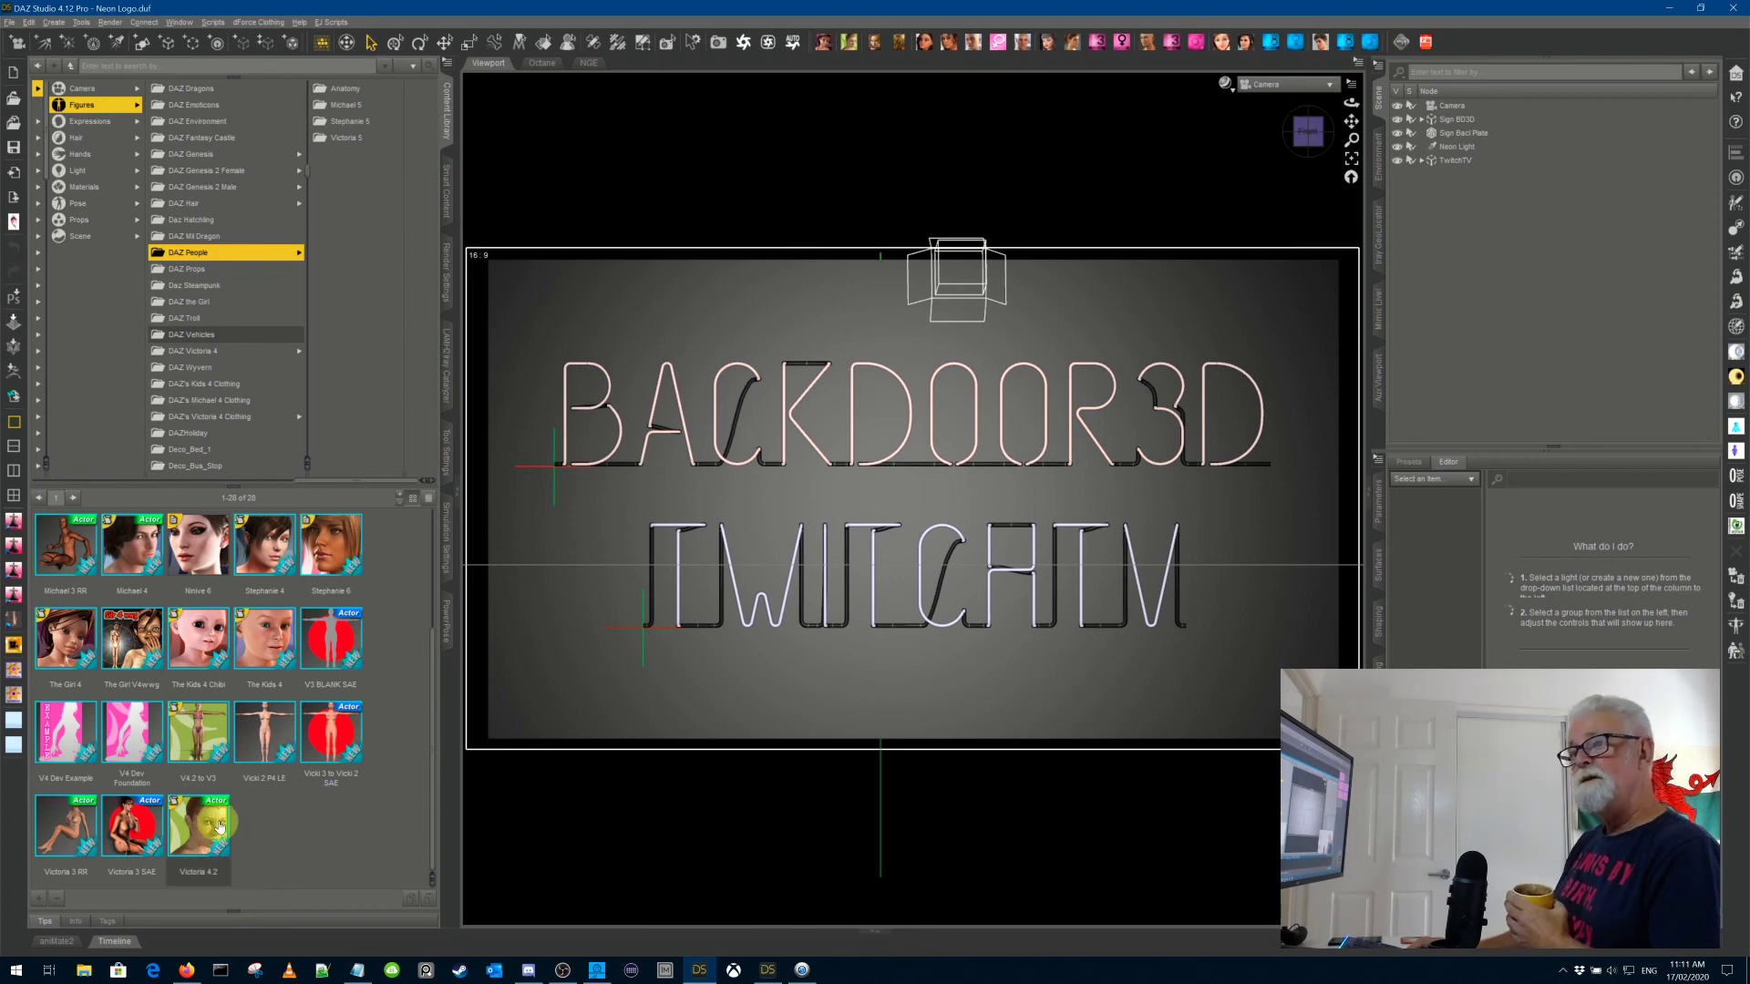
Step: Try to create a custom action for the Victoria 4.2 figure and look for its entry among the script actions
{"action": "mouse_move", "coordinate": [219, 825]}
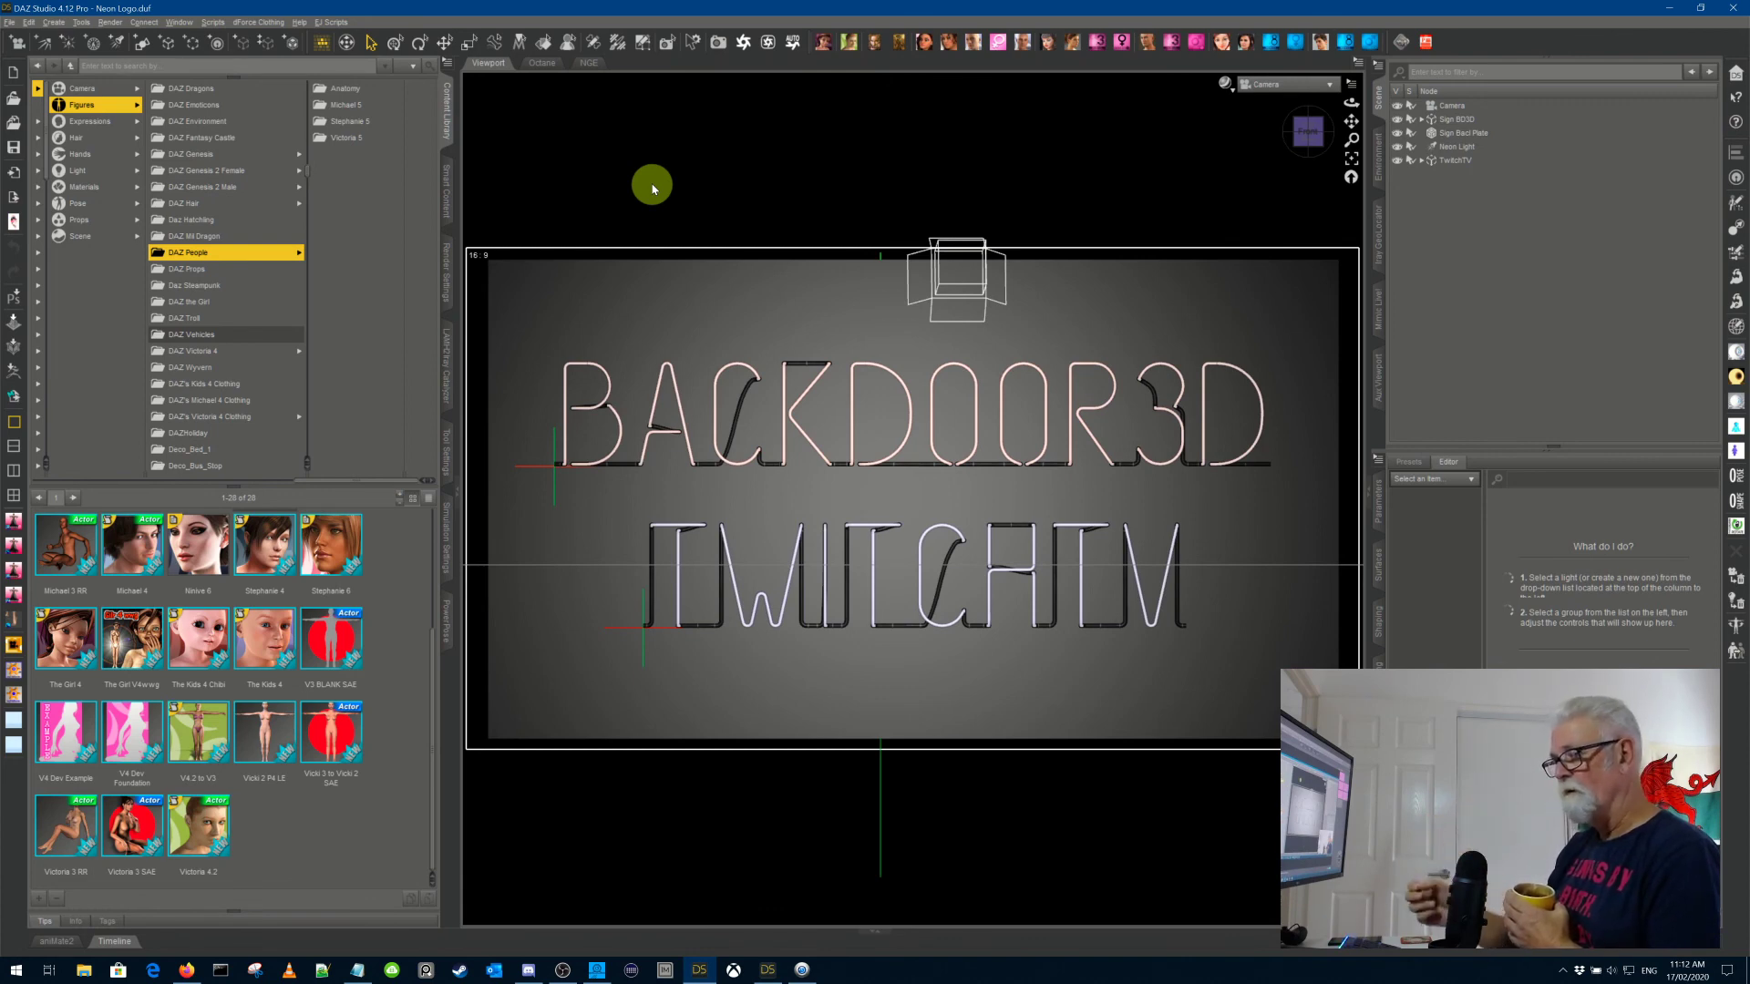
{"action": "right_click", "coordinate": [217, 825]}
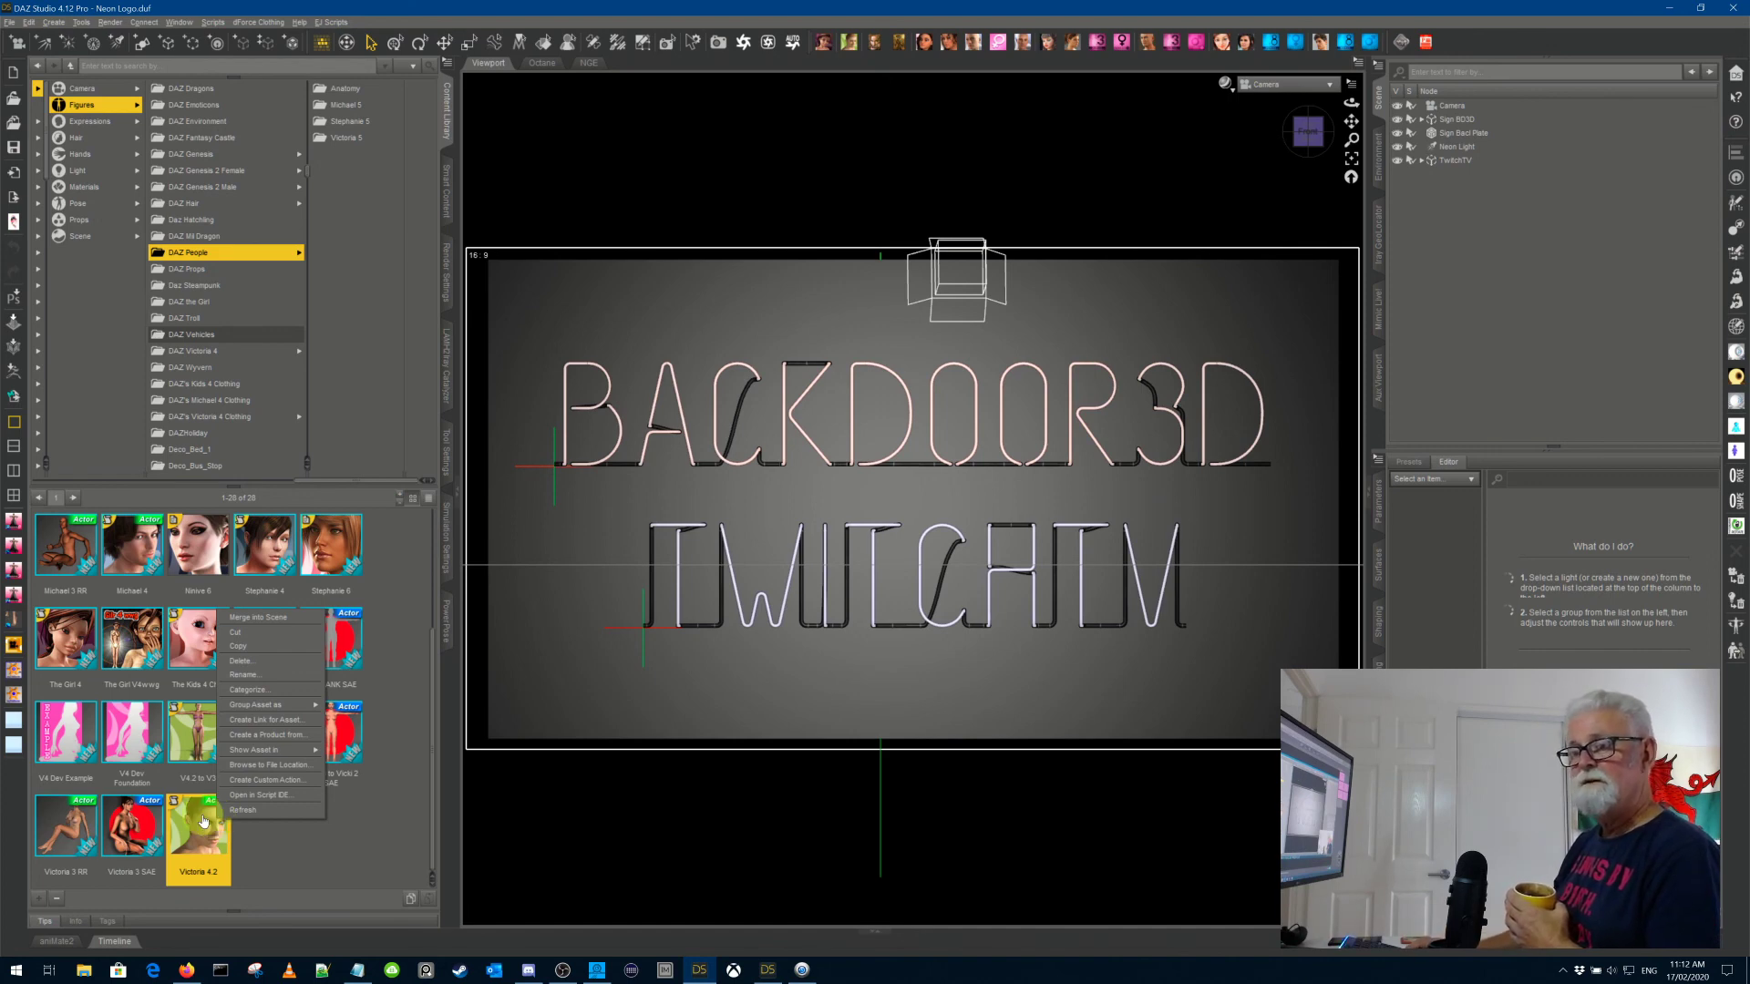
{"action": "left_click", "coordinate": [289, 779]}
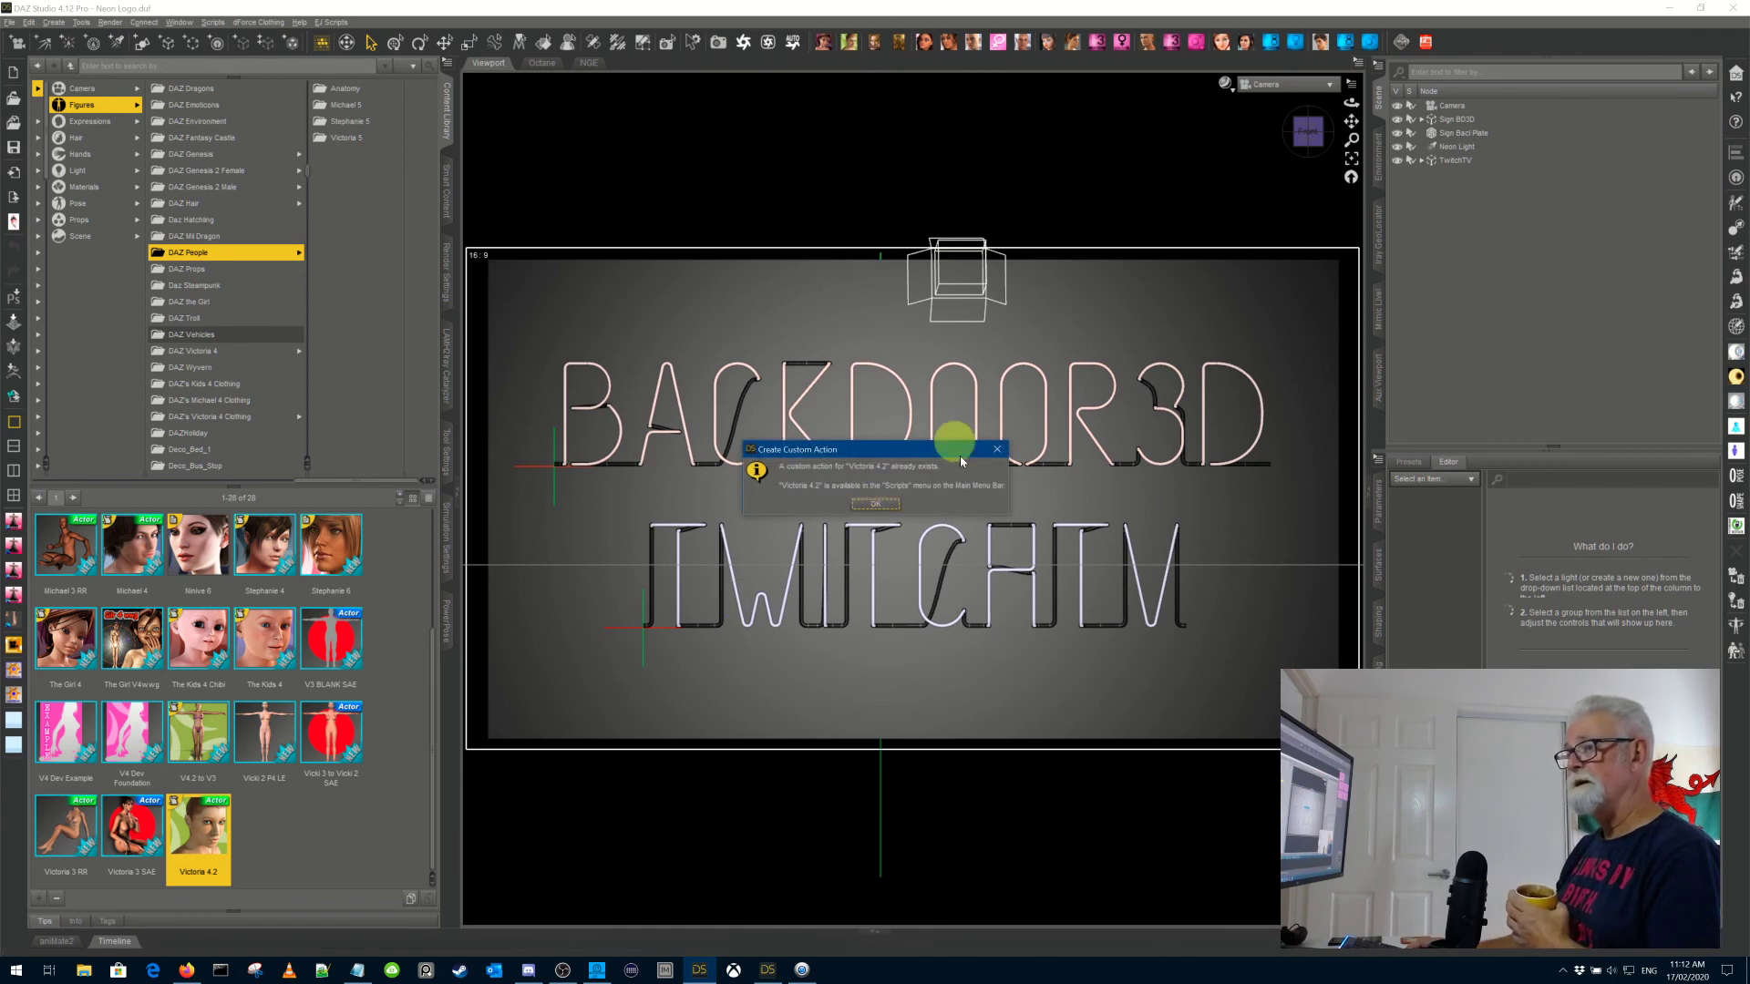
{"action": "left_click", "coordinate": [880, 502]}
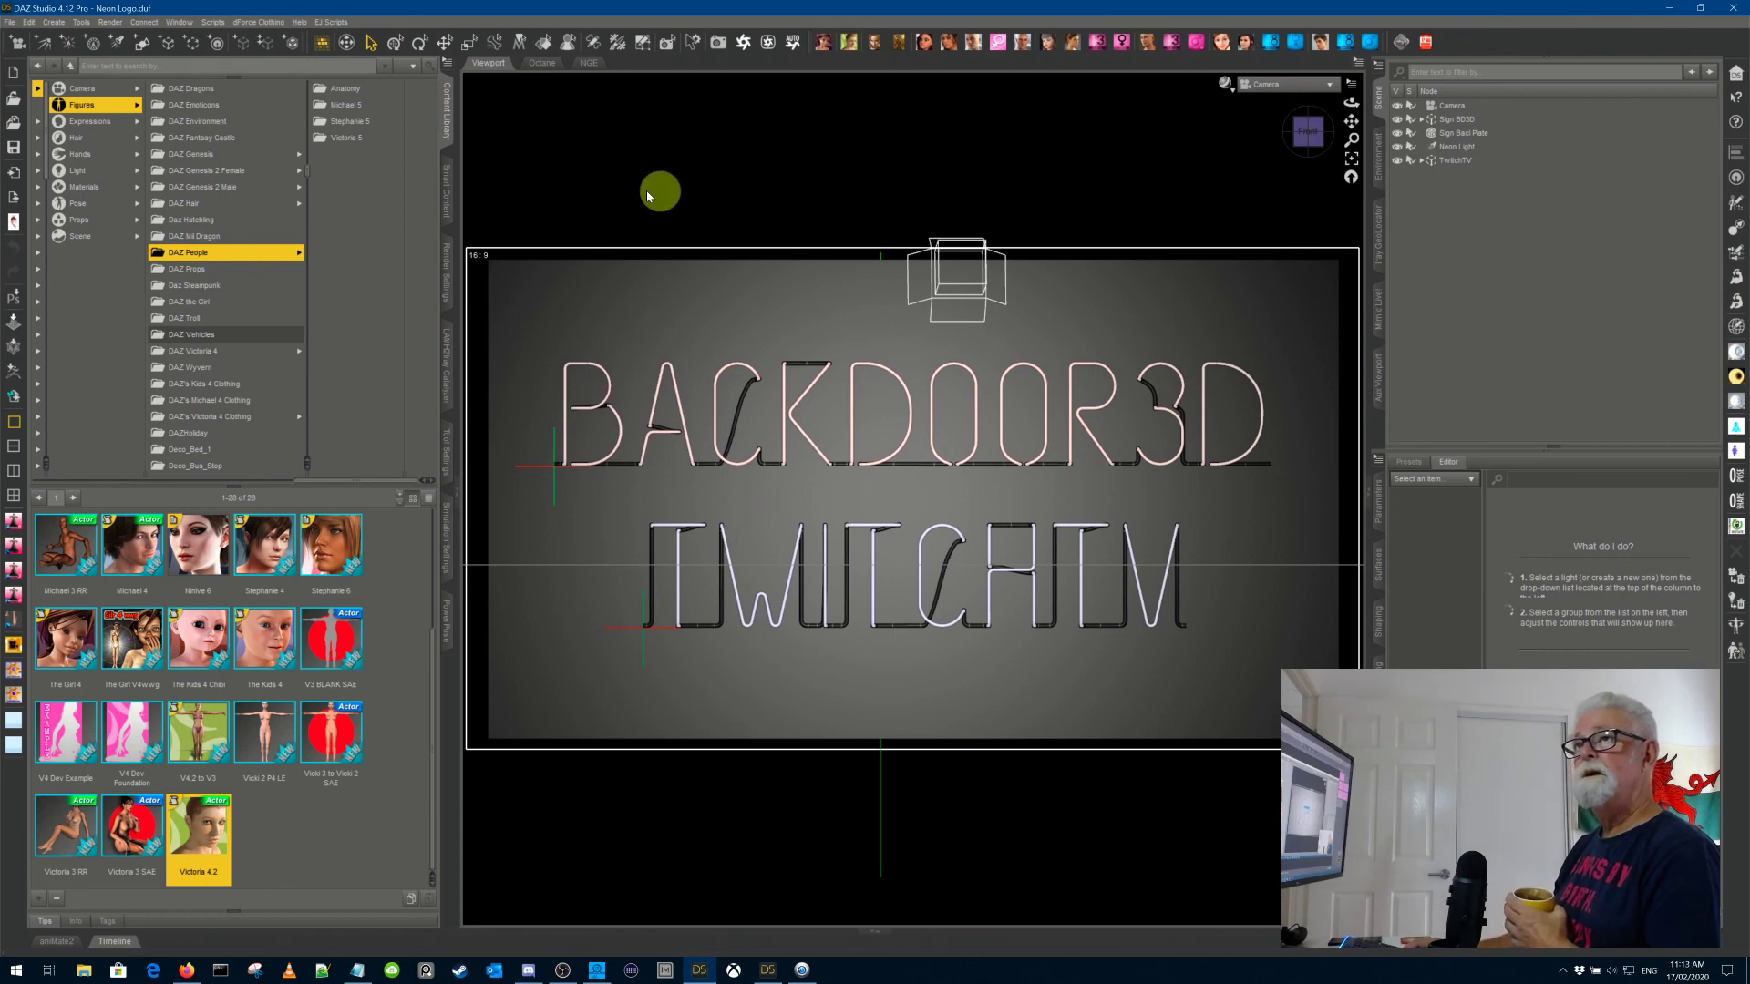
{"action": "left_click", "coordinate": [212, 22]}
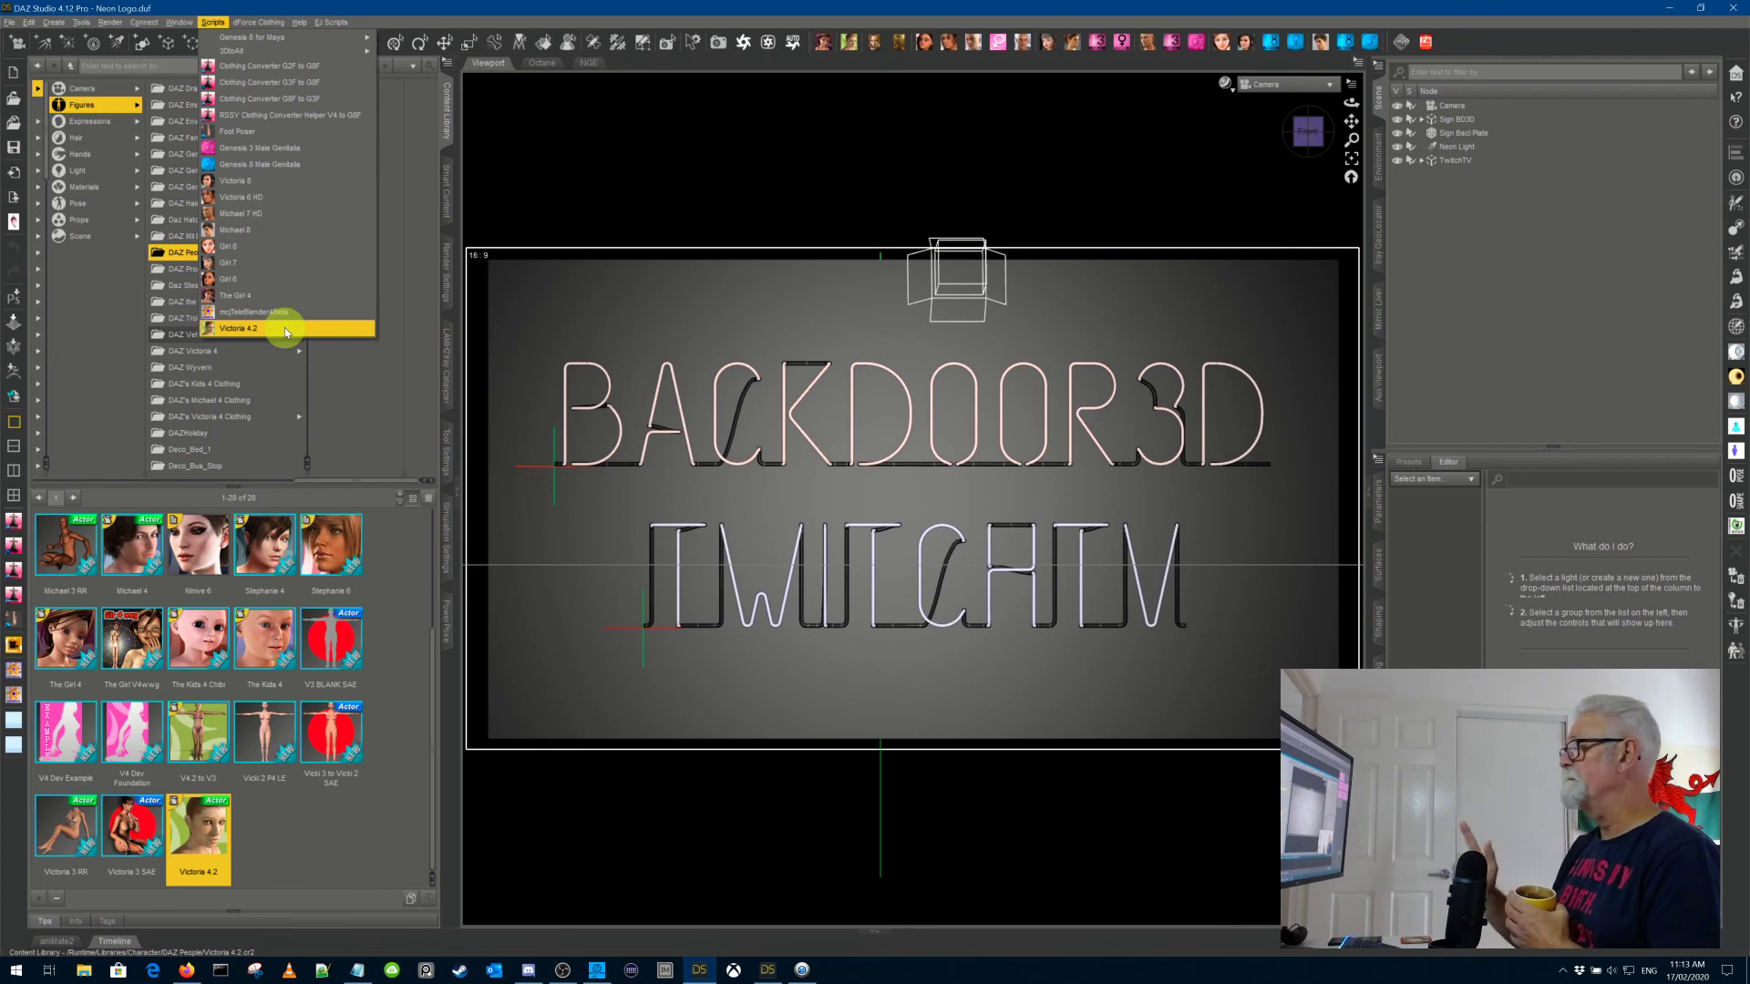
{"action": "left_click", "coordinate": [632, 133]}
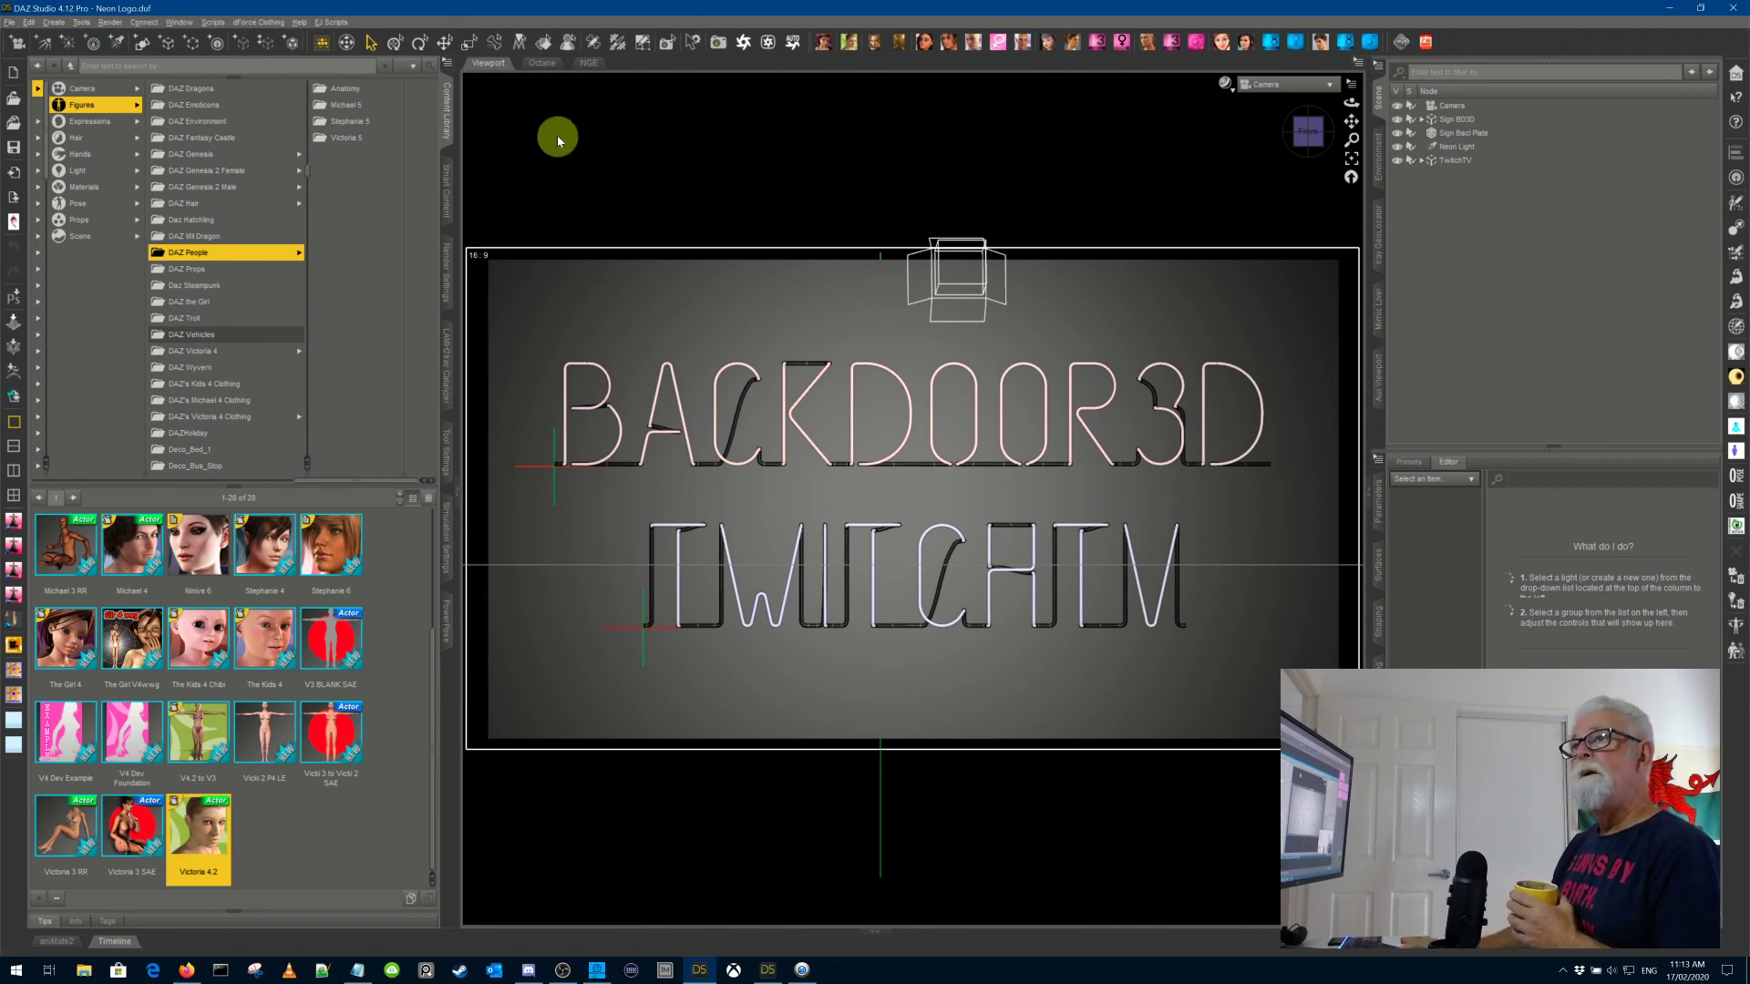
Step: Bring up the workspace customization dialog, enlarge it and look through its activities, menus and toolbars
{"action": "left_click", "coordinate": [179, 22]}
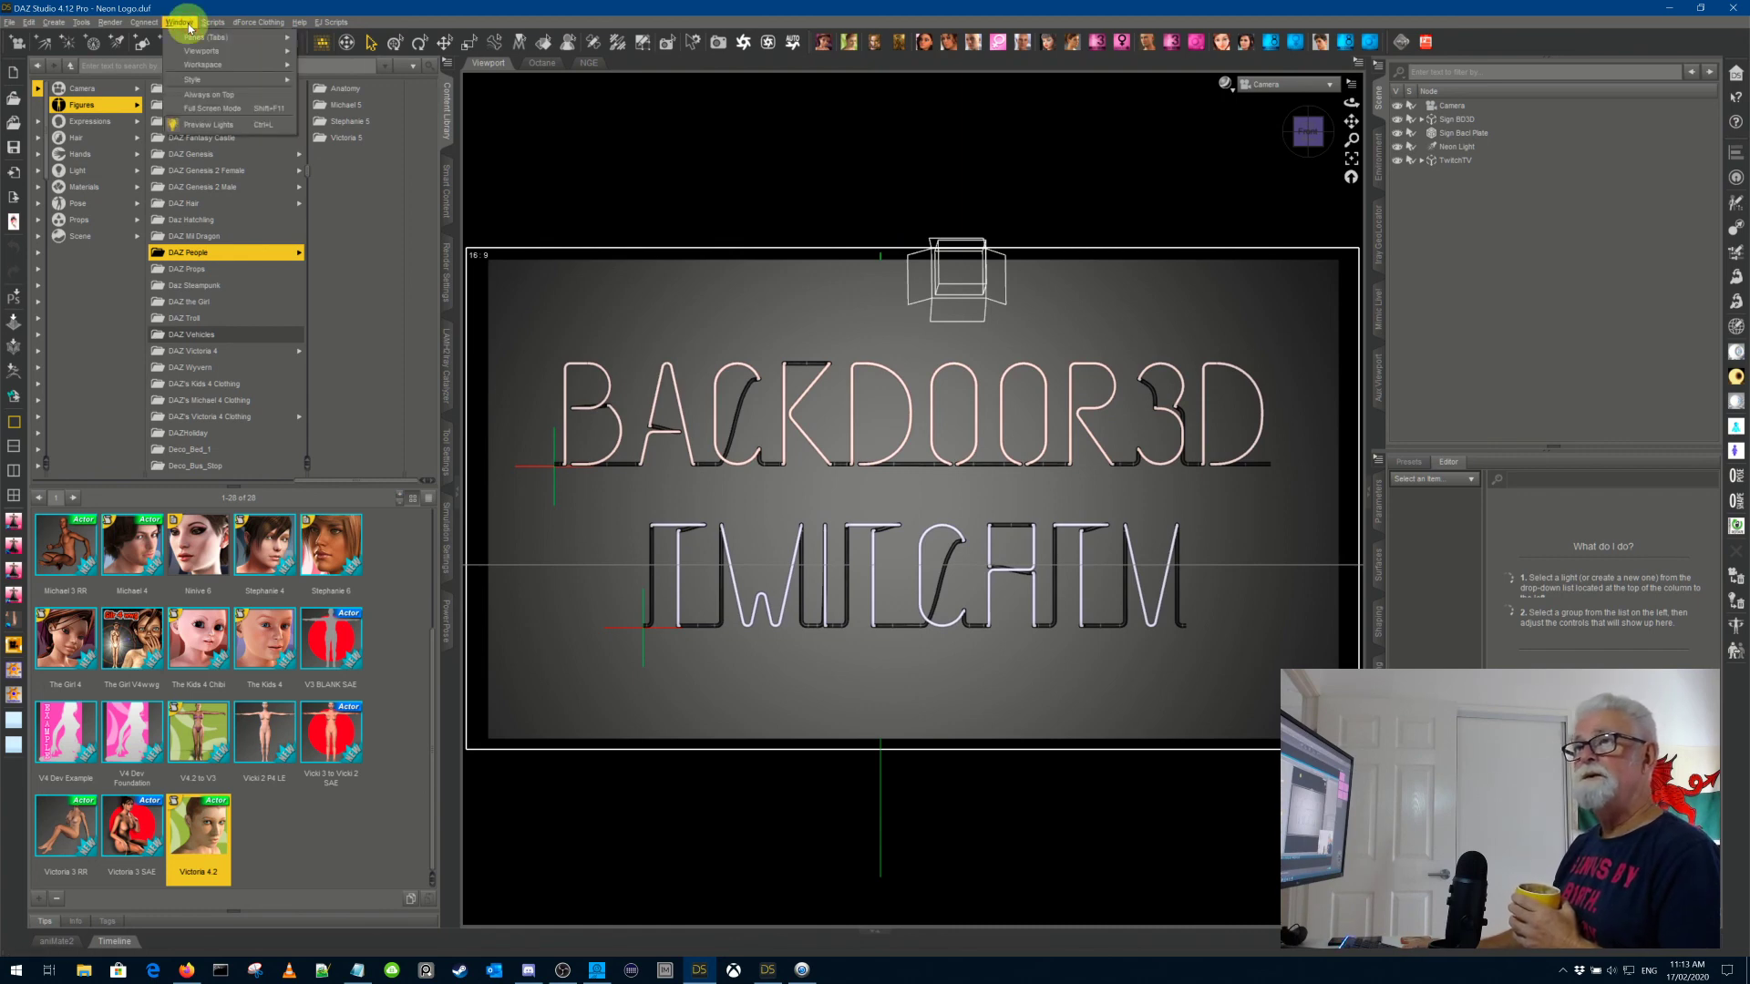
{"action": "mouse_move", "coordinate": [209, 62]}
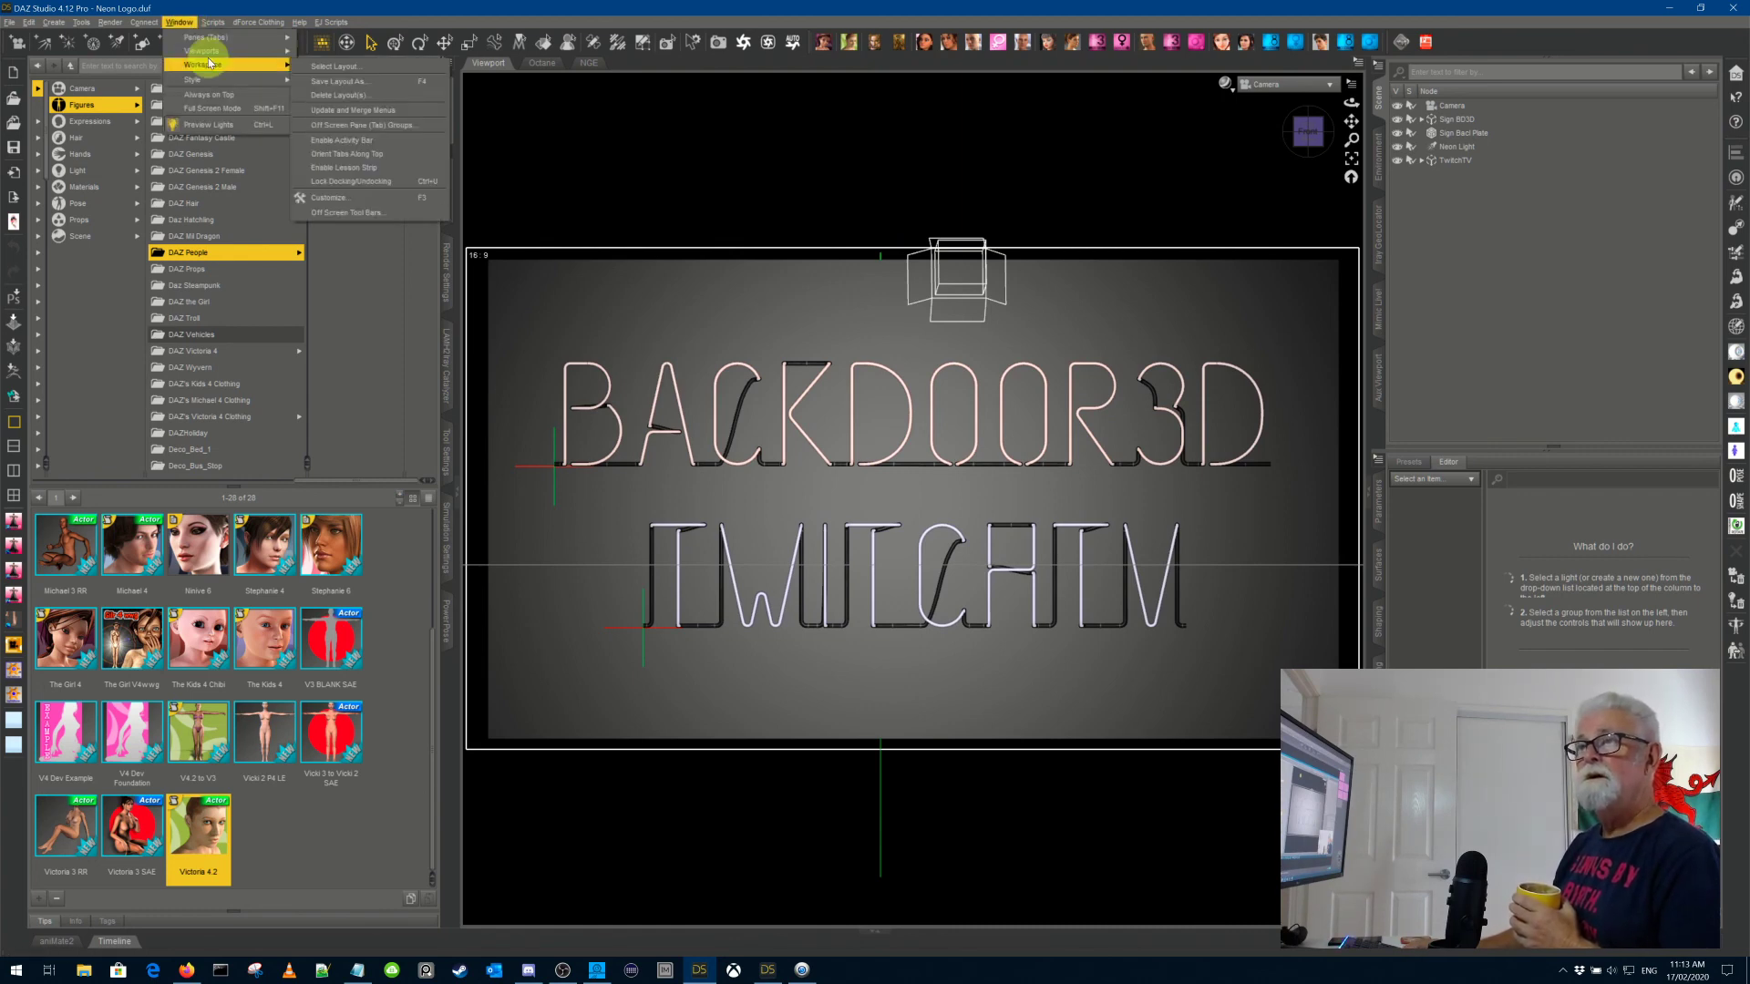
{"action": "left_click", "coordinate": [386, 198]}
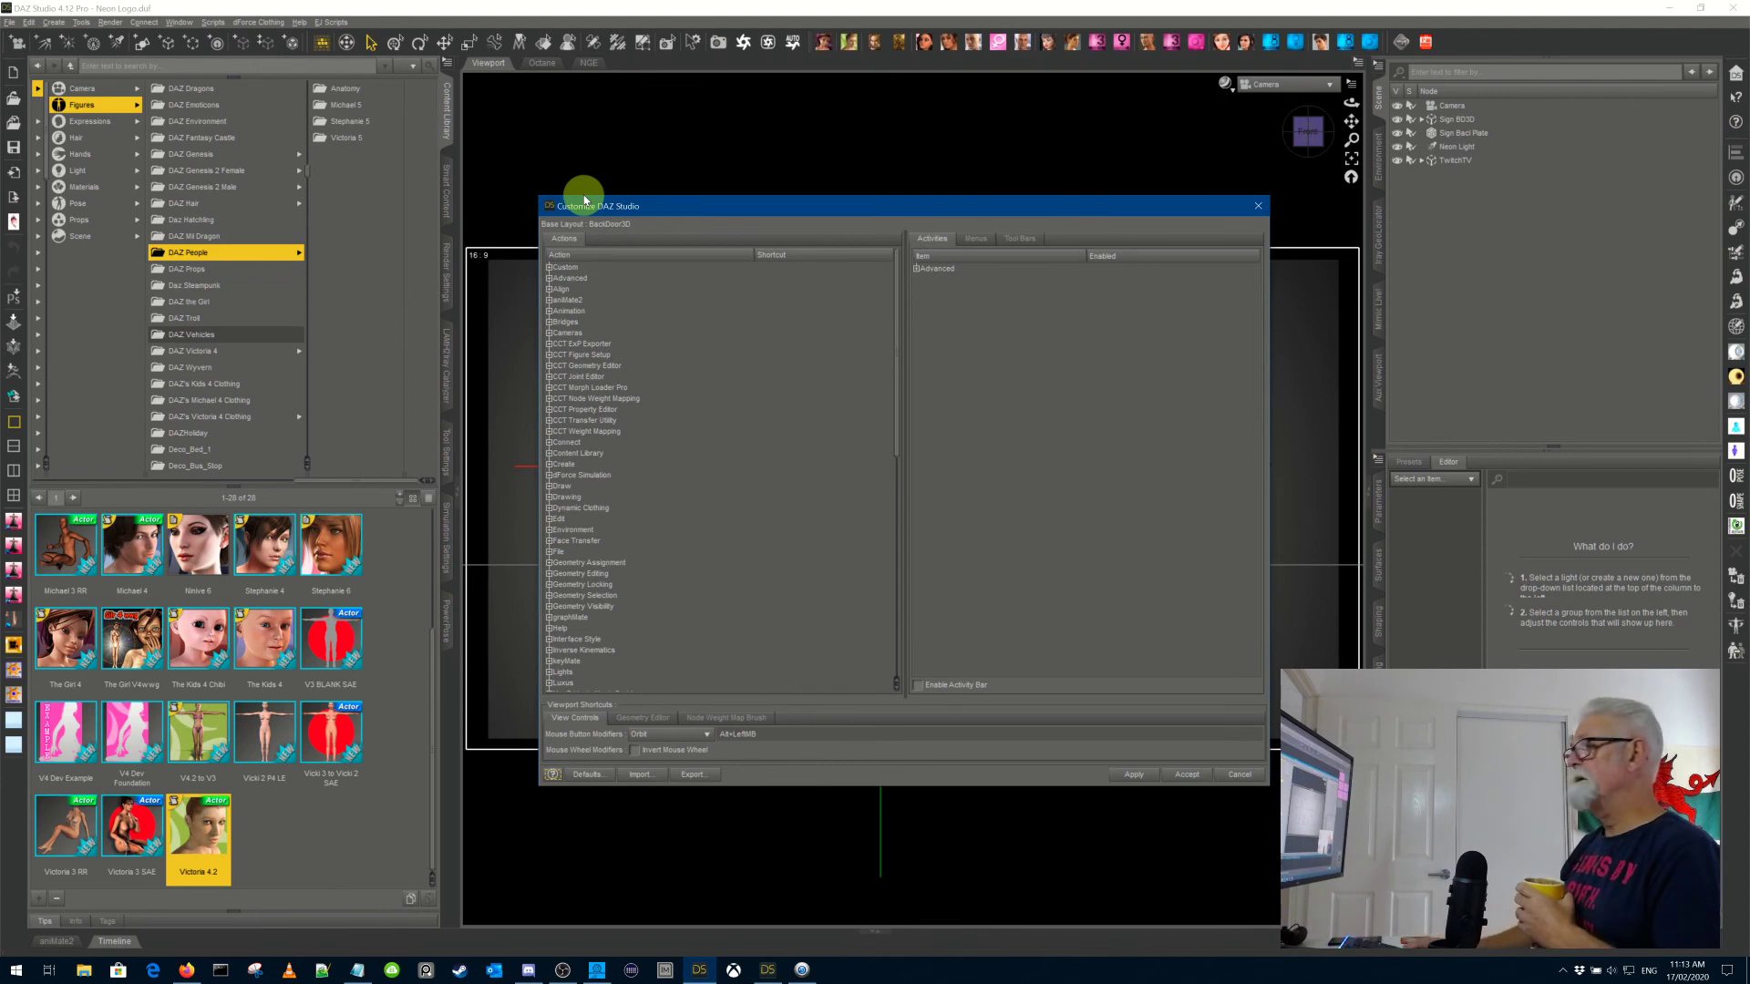
{"action": "left_click_drag", "start_coordinate": [859, 212], "coordinate": [847, 157]}
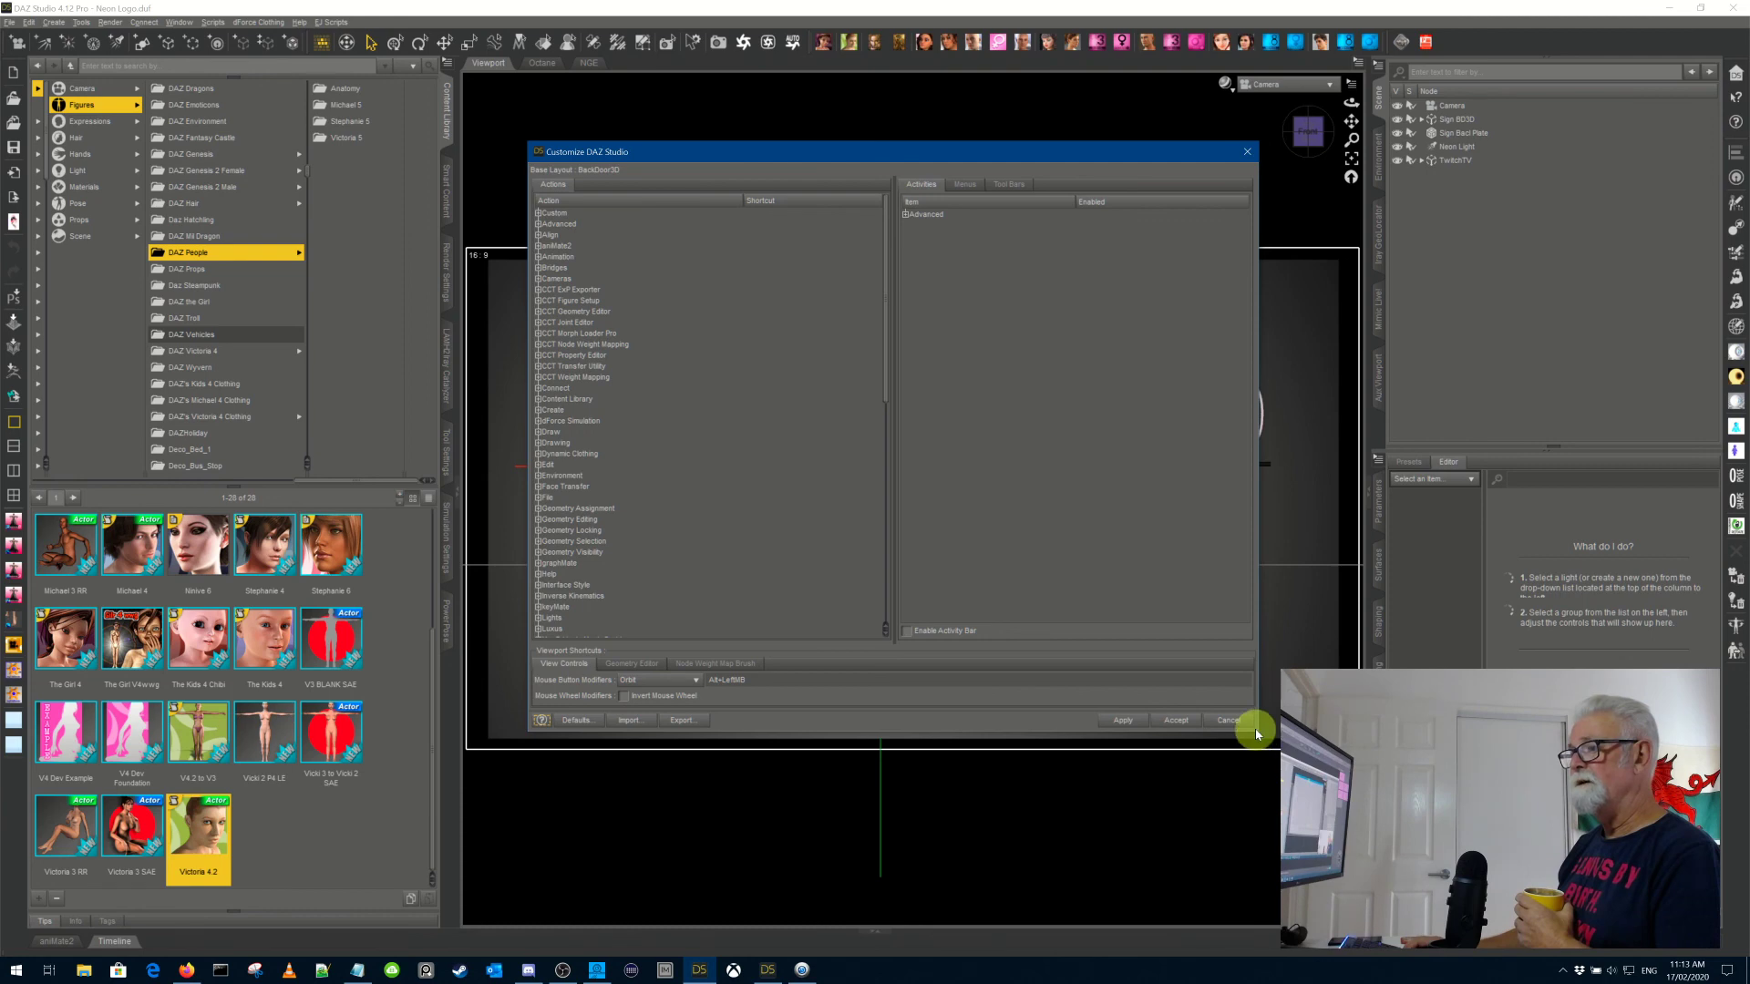
{"action": "left_click_drag", "start_coordinate": [1255, 731], "coordinate": [1299, 758]}
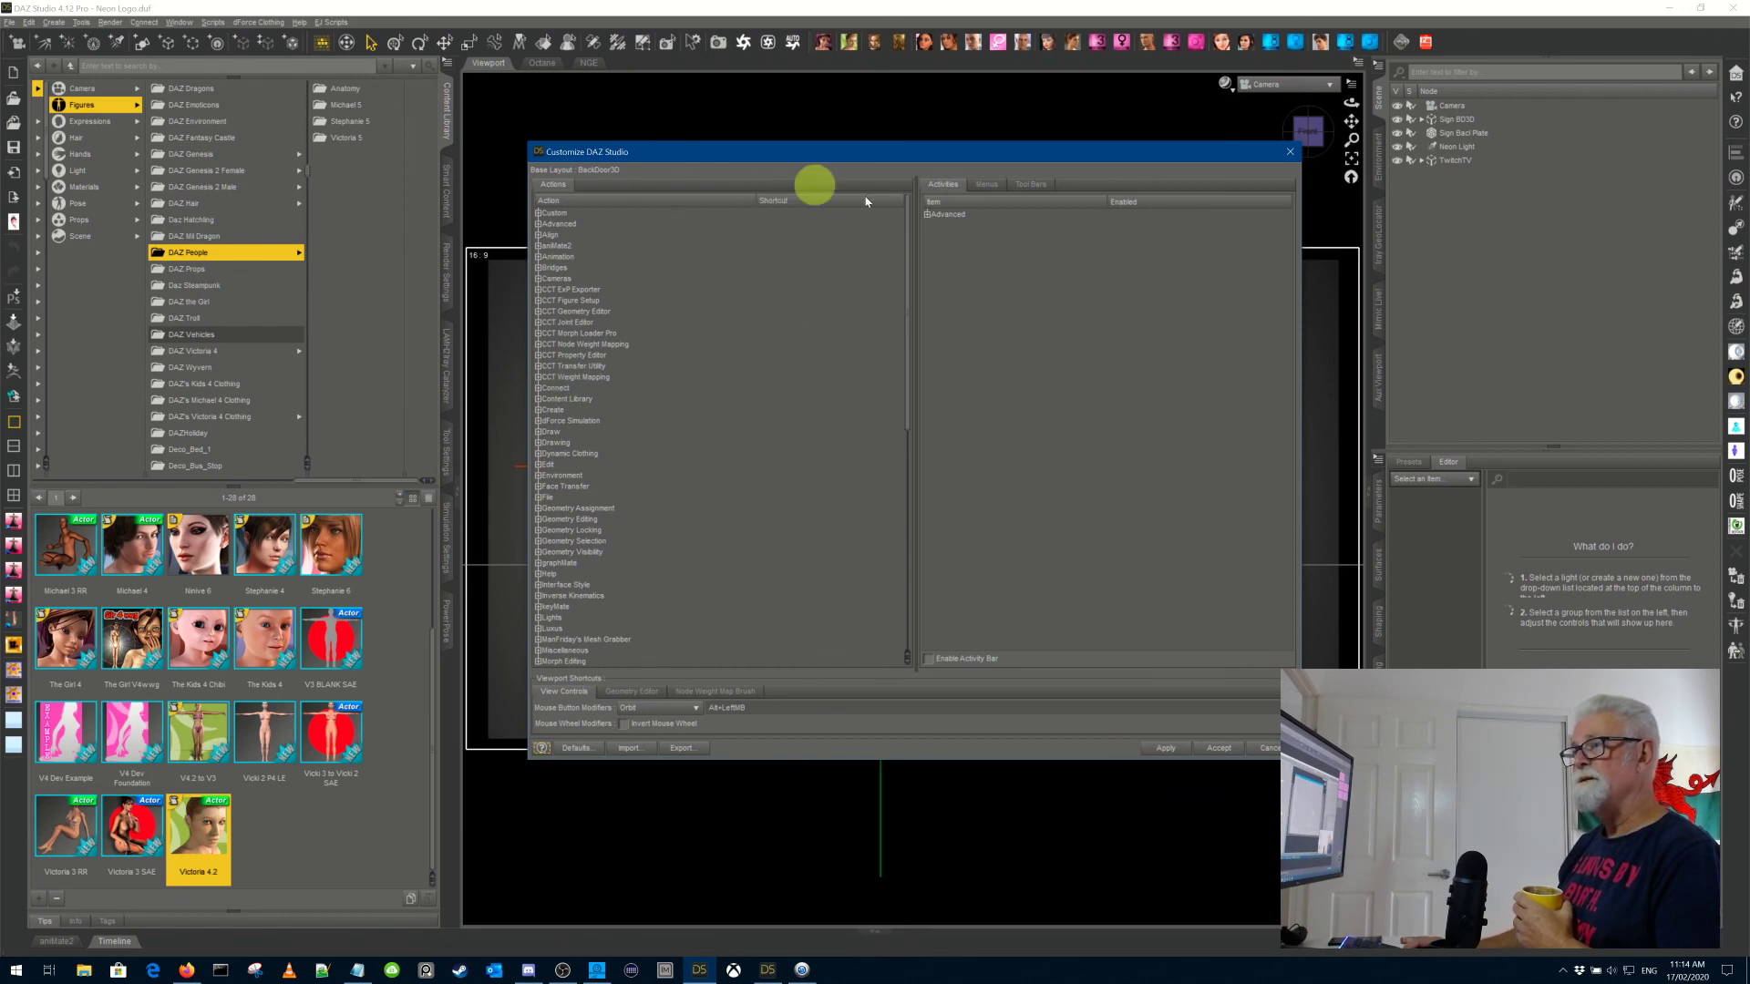
{"action": "left_click", "coordinate": [987, 185]}
{"action": "left_click", "coordinate": [1031, 184]}
{"action": "left_click", "coordinate": [940, 184]}
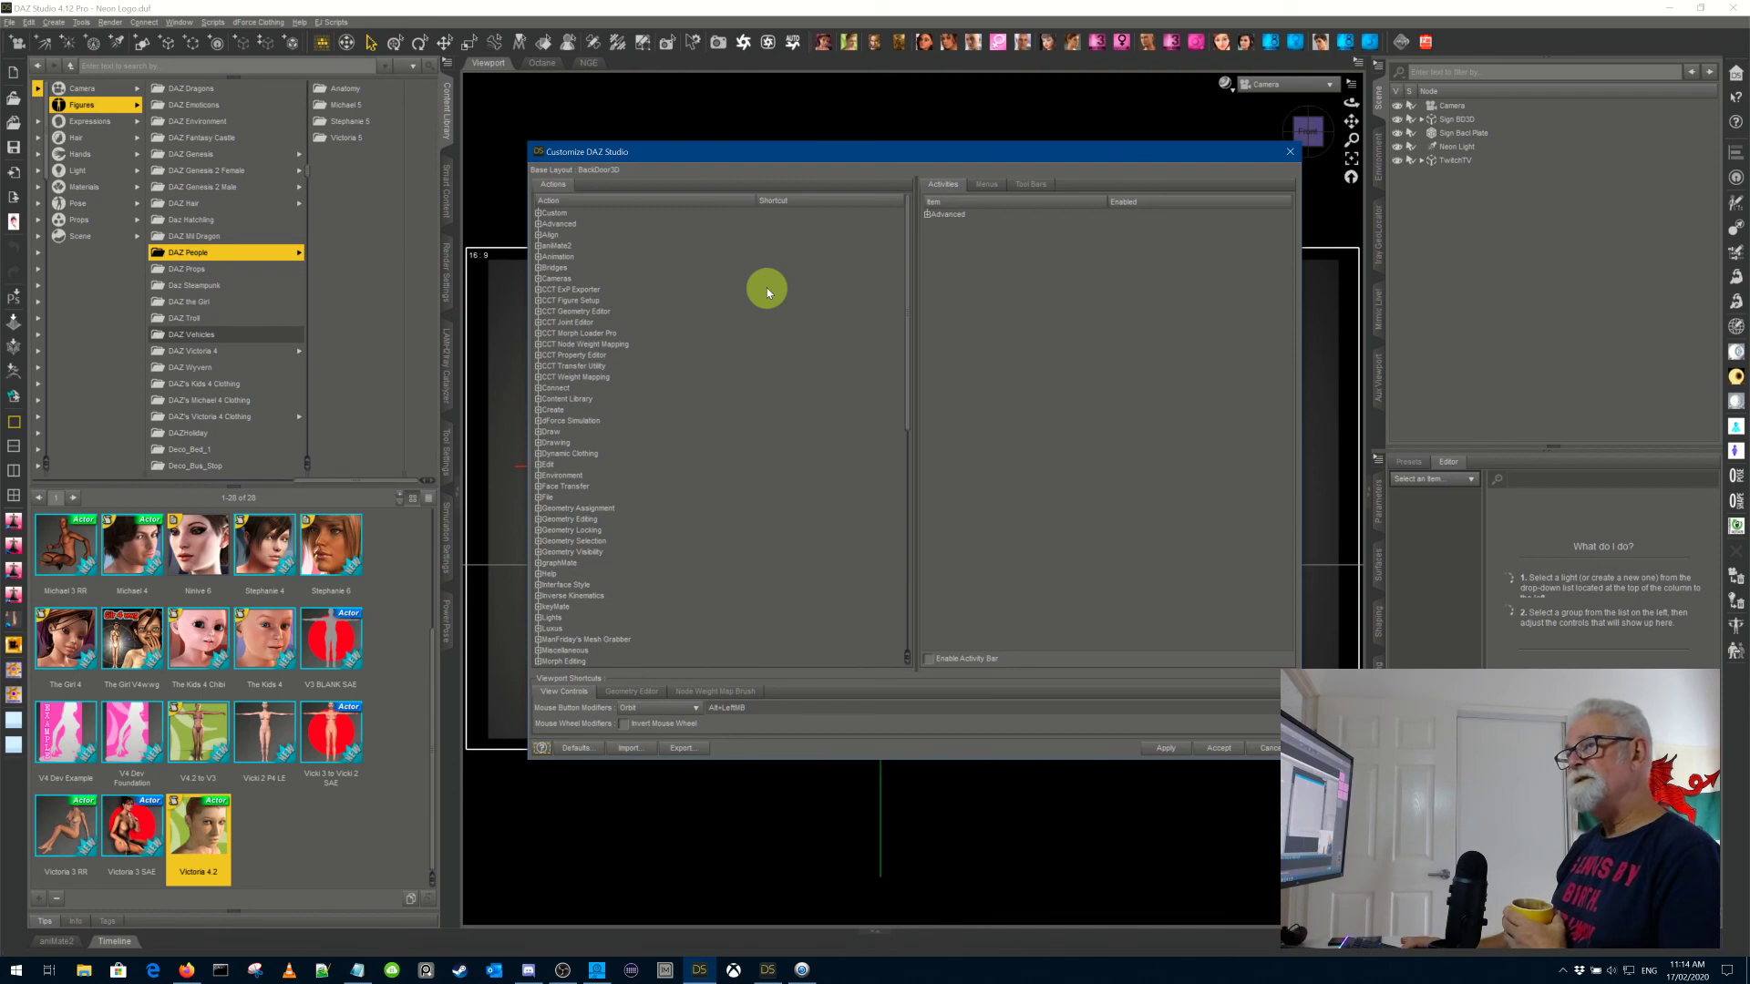
Step: Examine the Custom actions in the customization dialog as far as Victoria 4.2, leaving the dialog without saving changes
{"action": "left_click", "coordinate": [538, 215]}
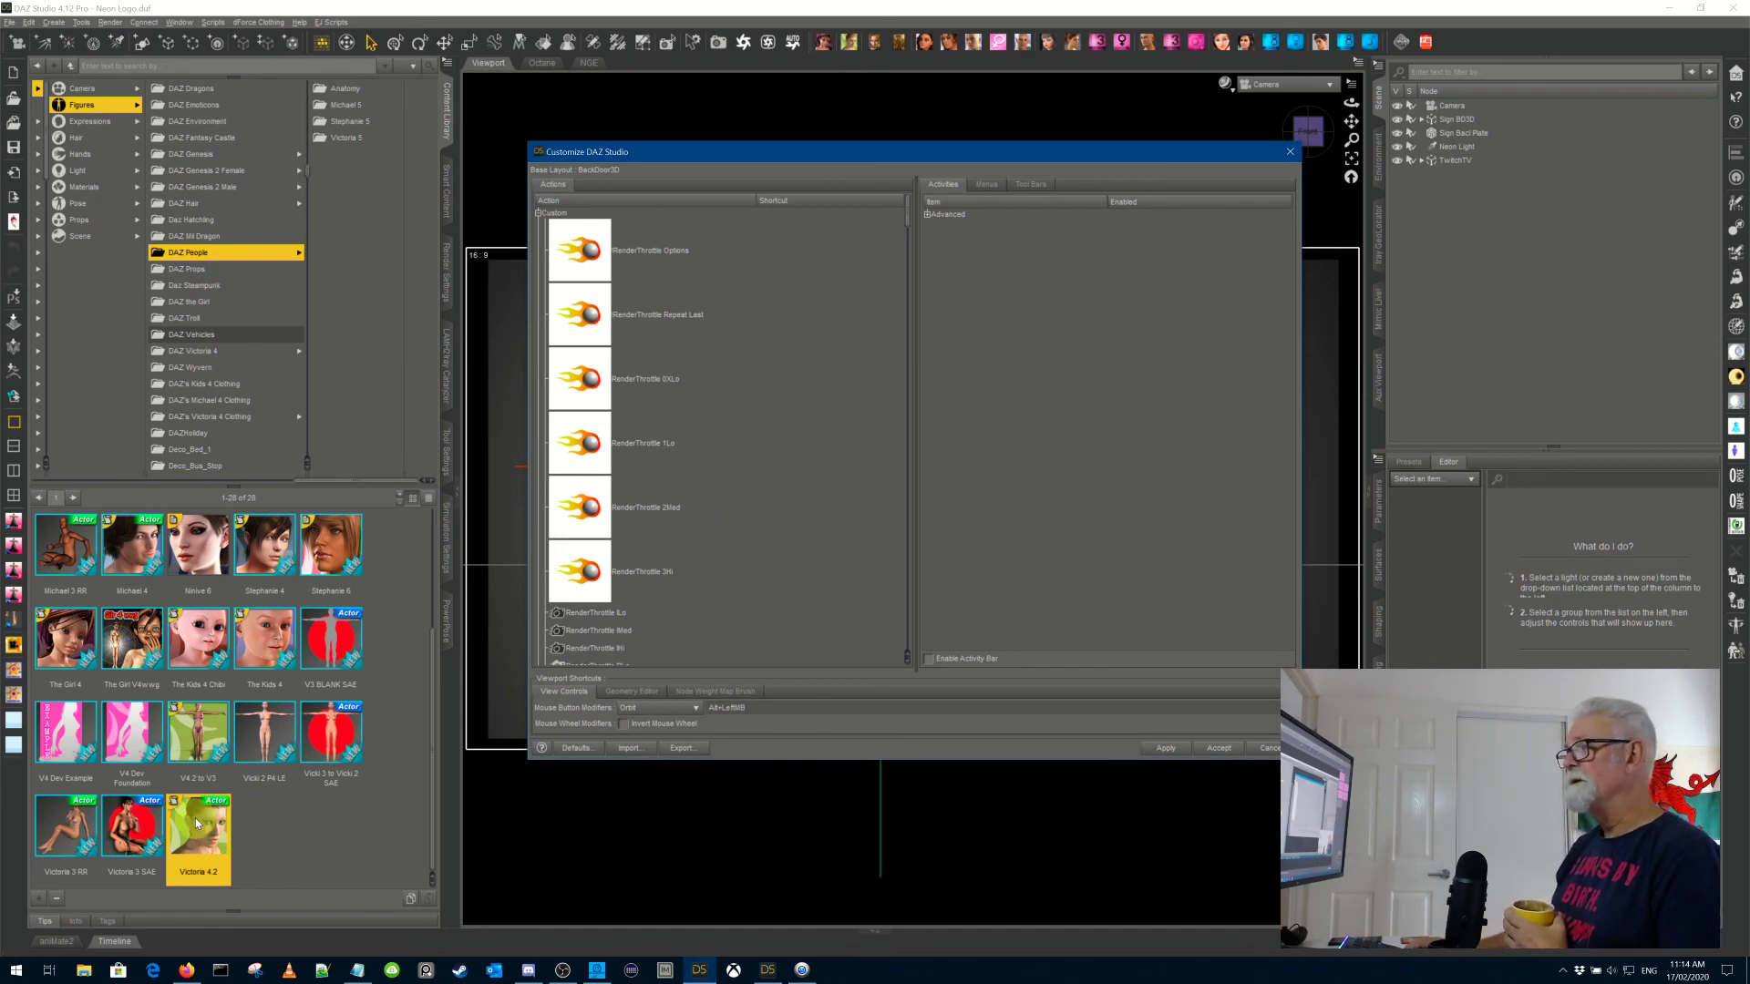
{"action": "left_click_drag", "start_coordinate": [195, 817], "coordinate": [680, 483]}
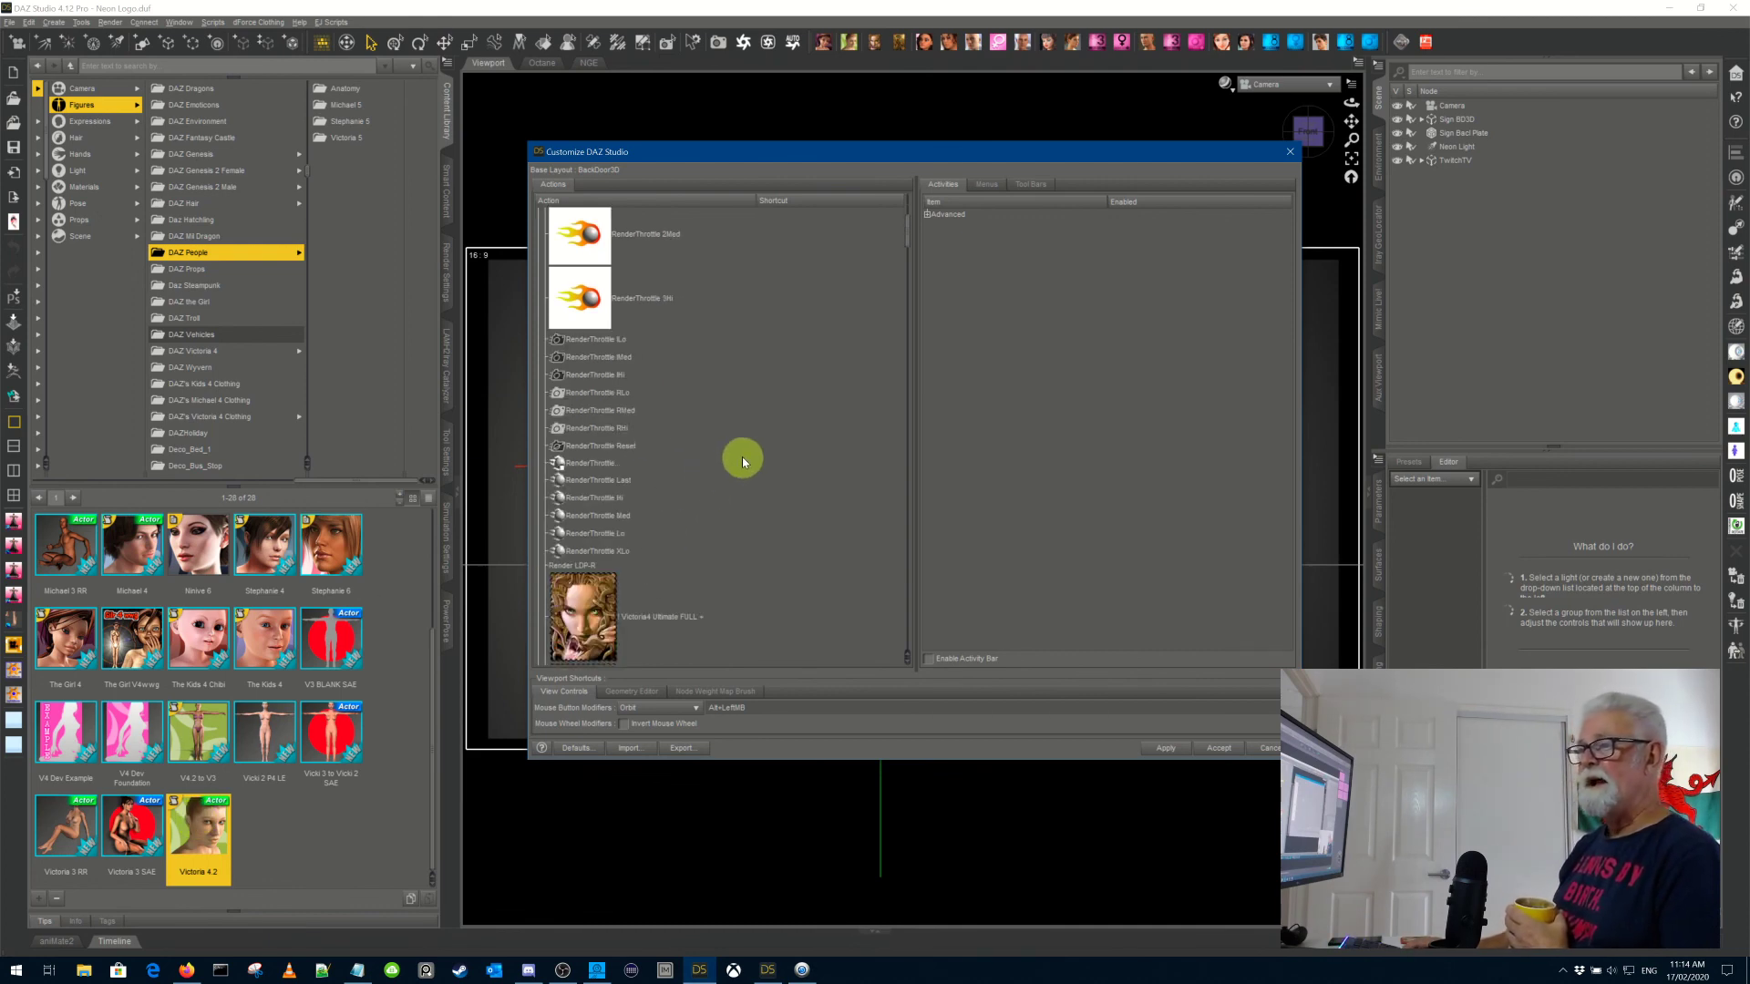
{"action": "scroll", "coordinate": [742, 456], "scroll_direction": "down", "scroll_amount": 5}
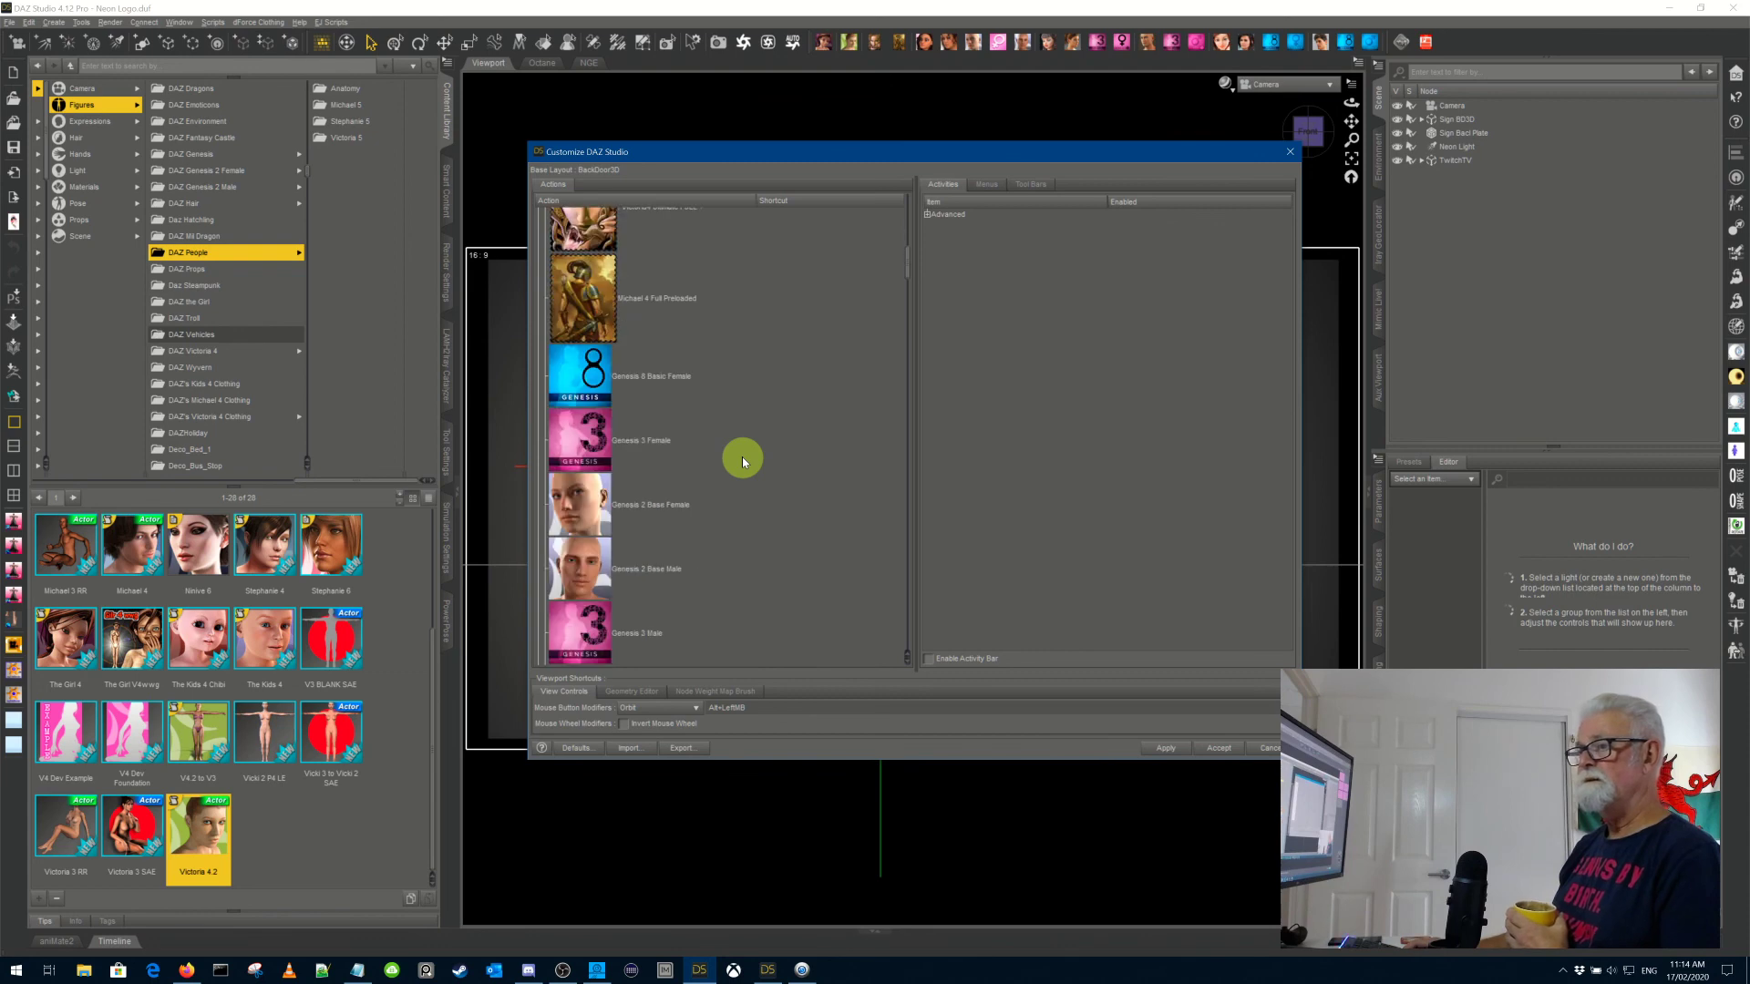
{"action": "scroll", "coordinate": [741, 456], "scroll_direction": "up", "scroll_amount": 3}
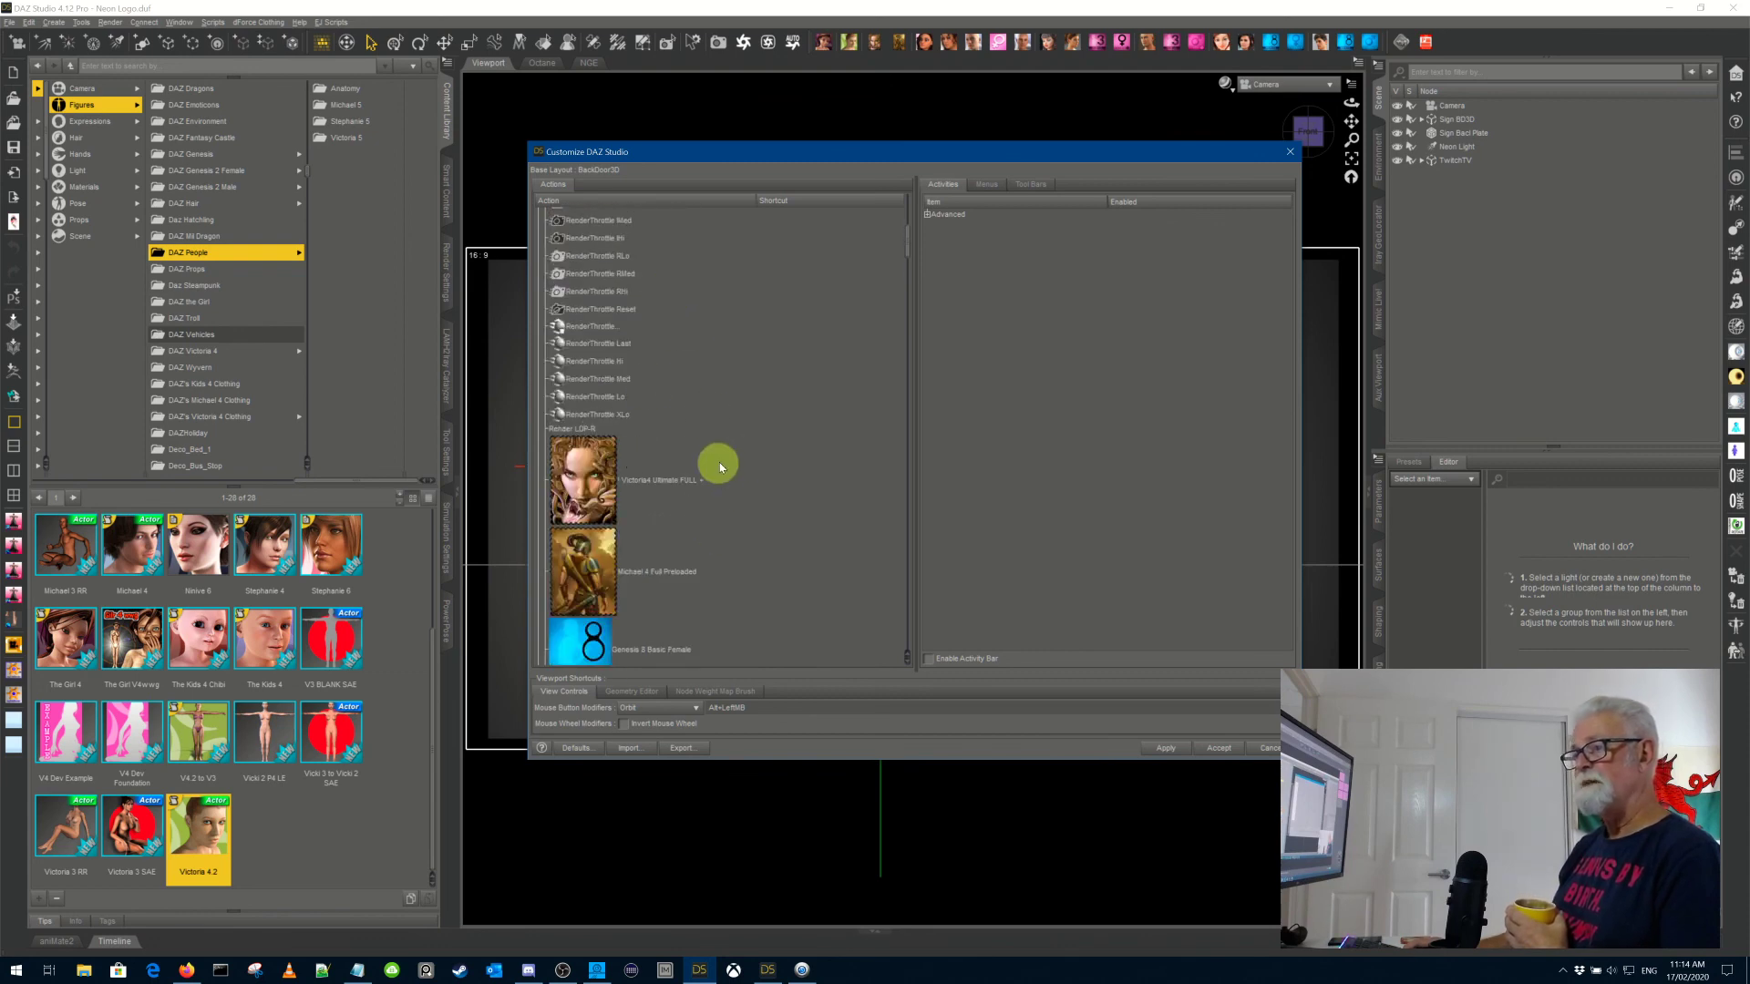
{"action": "scroll", "coordinate": [731, 462], "scroll_direction": "down", "scroll_amount": 5}
{"action": "scroll", "coordinate": [732, 467], "scroll_direction": "down", "scroll_amount": 8}
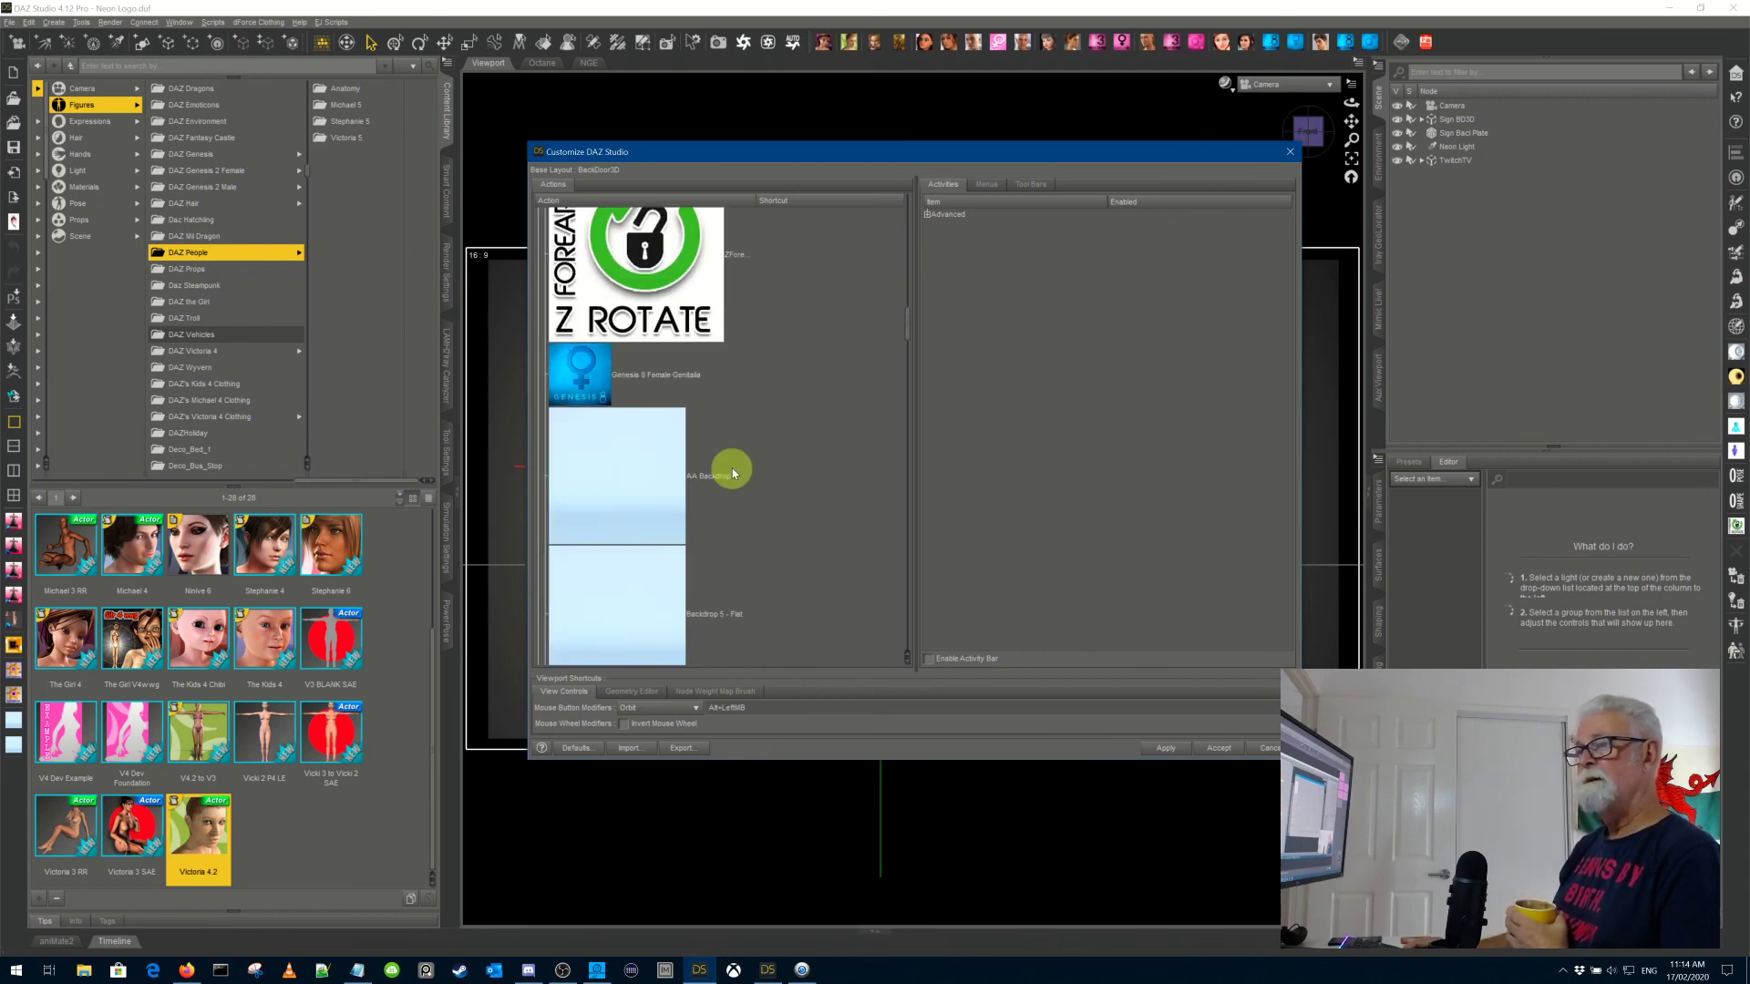
{"action": "scroll", "coordinate": [776, 460], "scroll_direction": "down", "scroll_amount": 3}
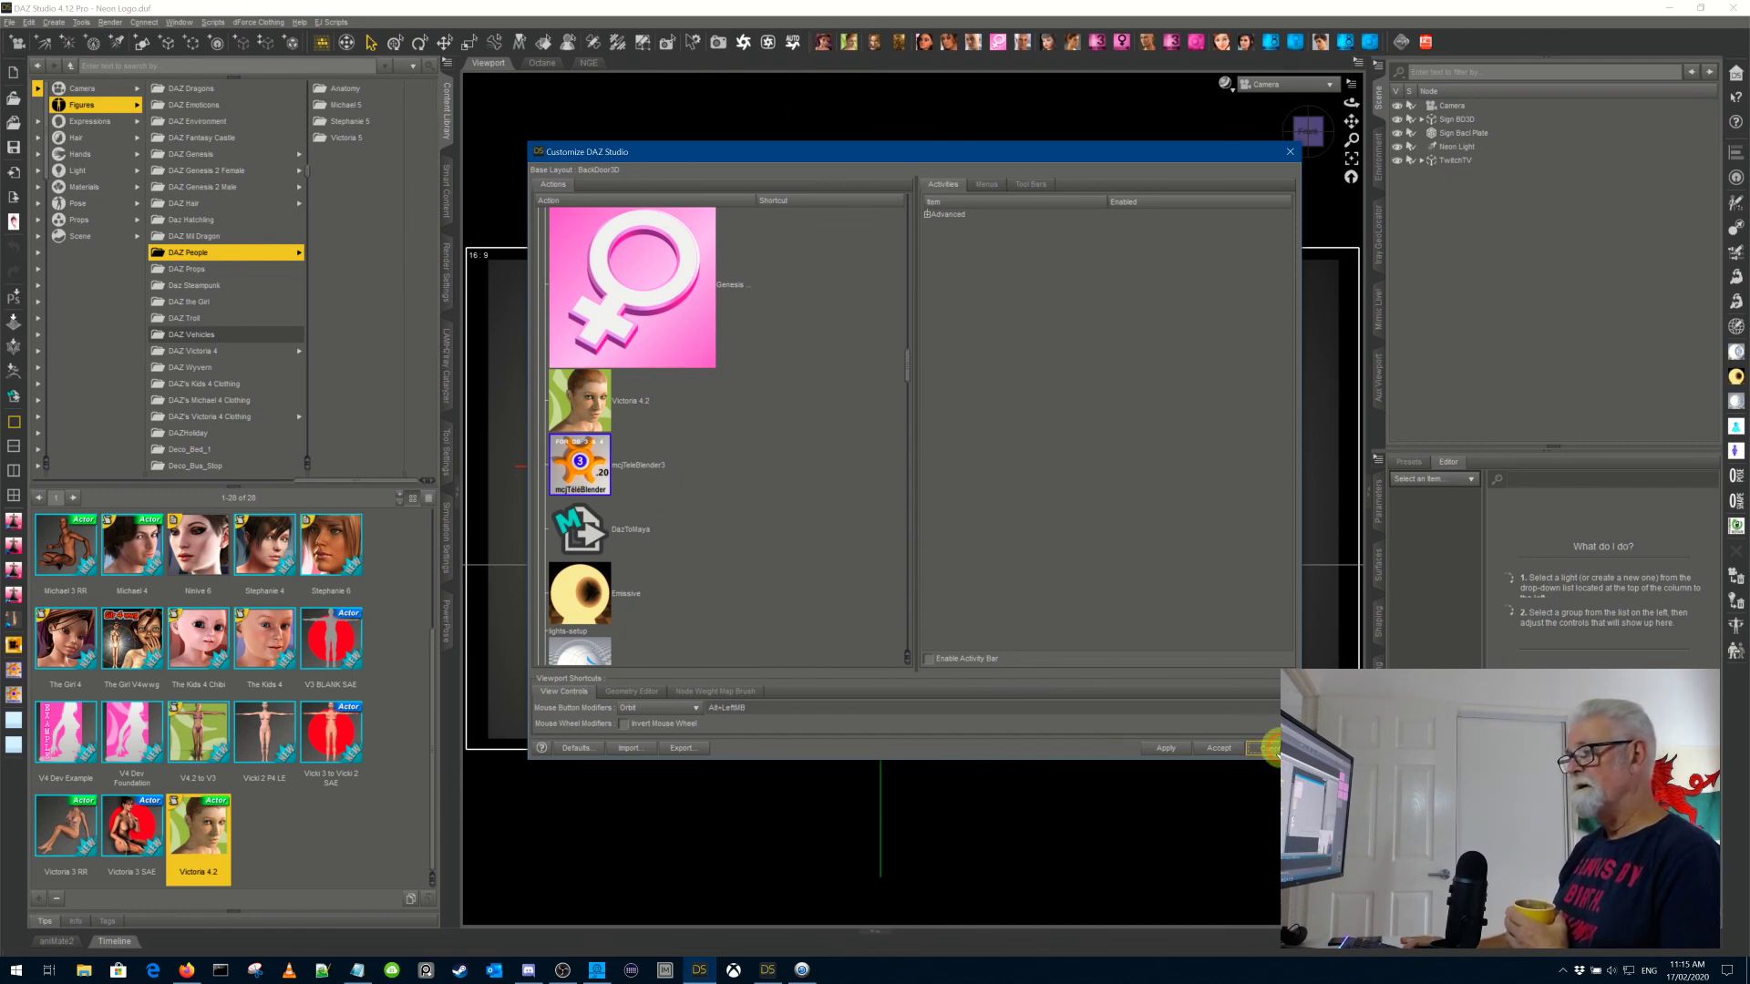
{"action": "left_click", "coordinate": [1267, 748]}
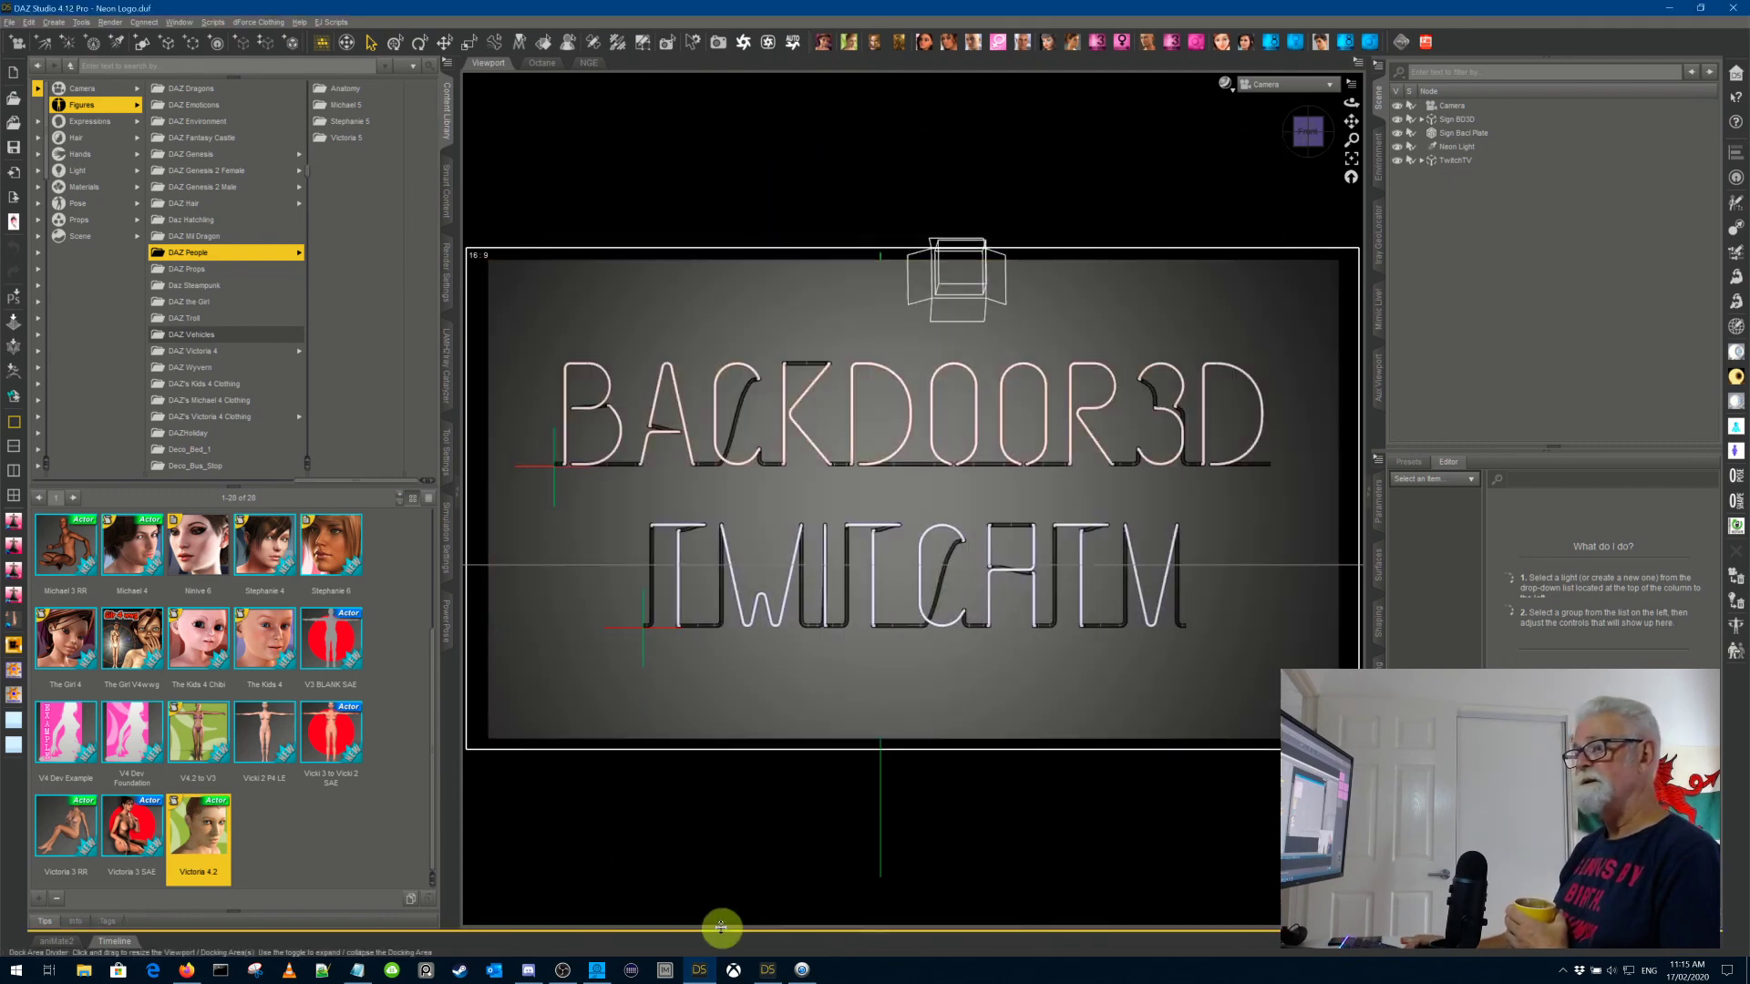
Step: Switch to the DAZ Studio 4.12 Pro Public Build, expand Poser Formats and check which script actions exist there
{"action": "left_click", "coordinate": [770, 970]}
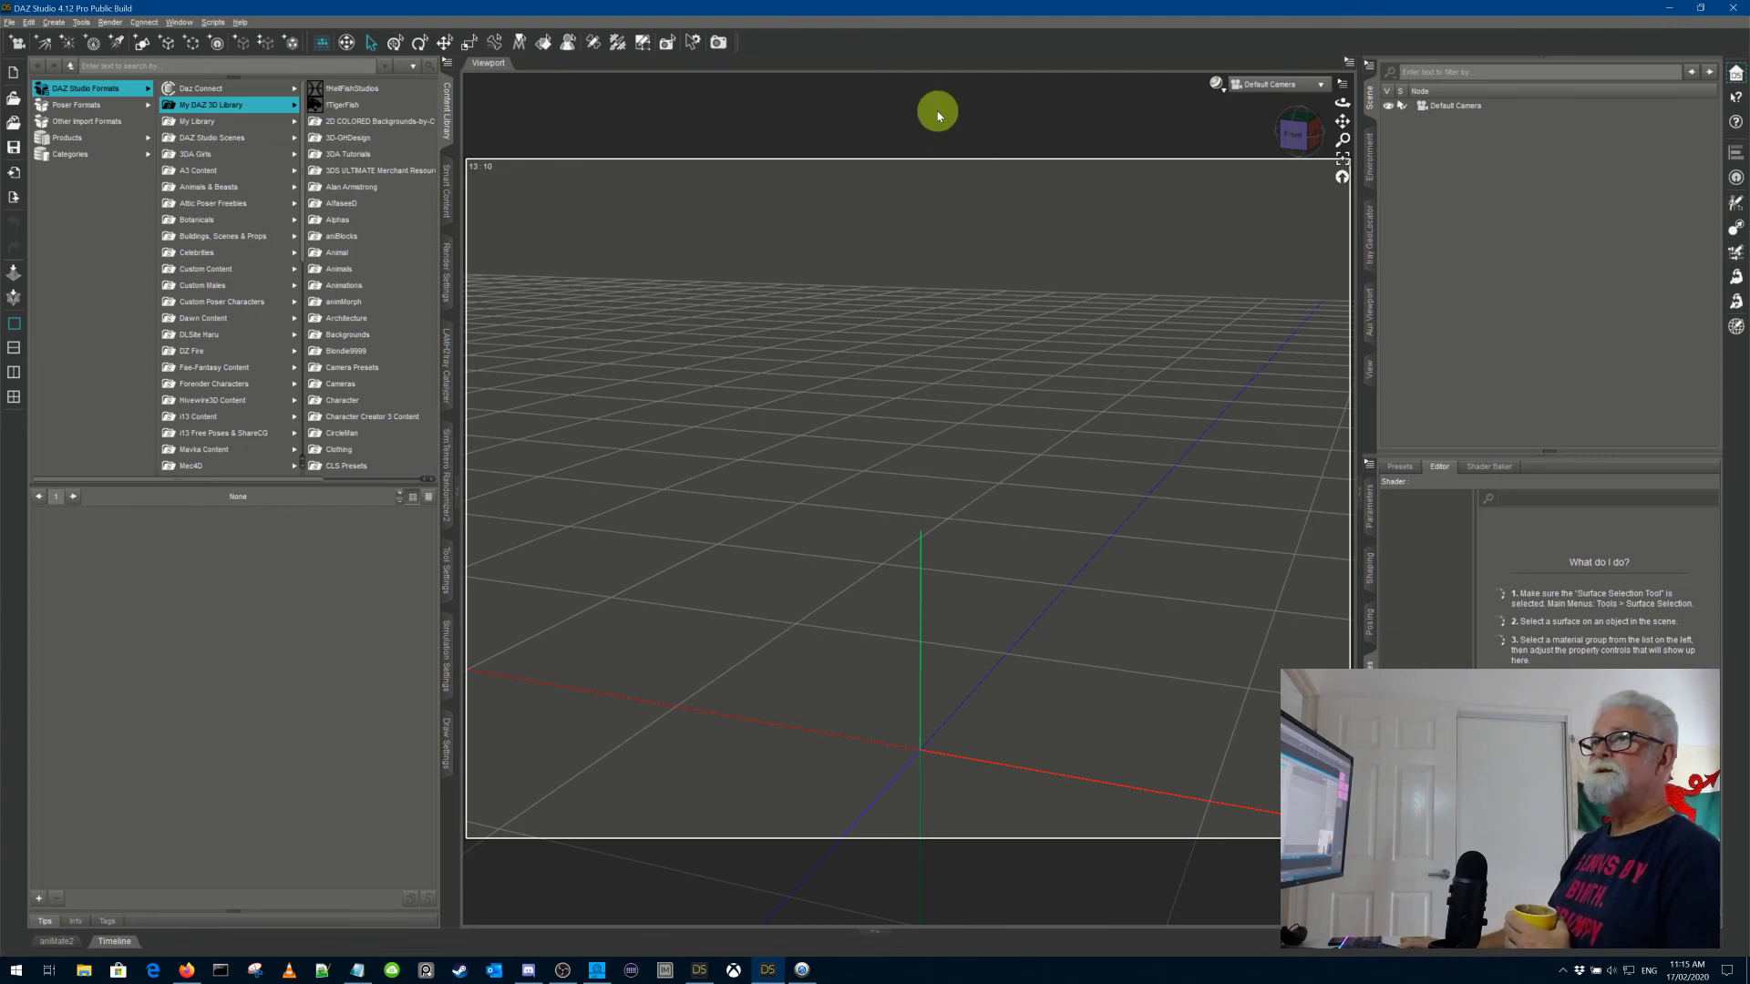
{"action": "left_click", "coordinate": [117, 102]}
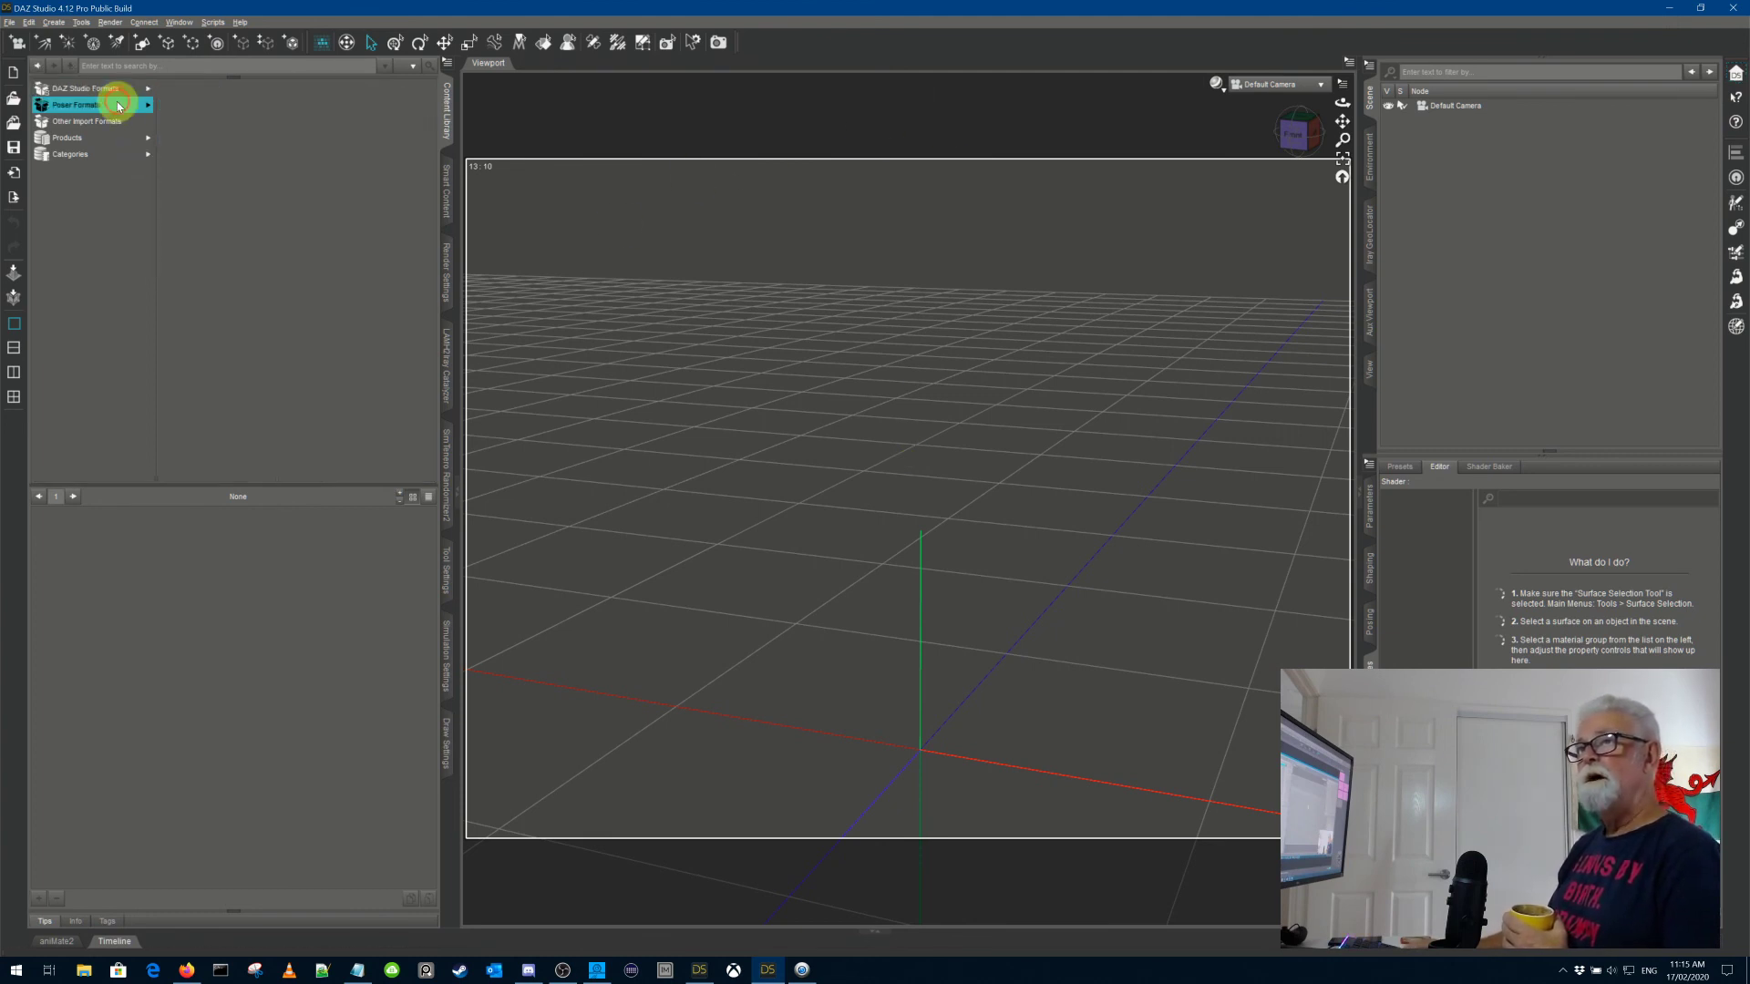
{"action": "left_click", "coordinate": [219, 21]}
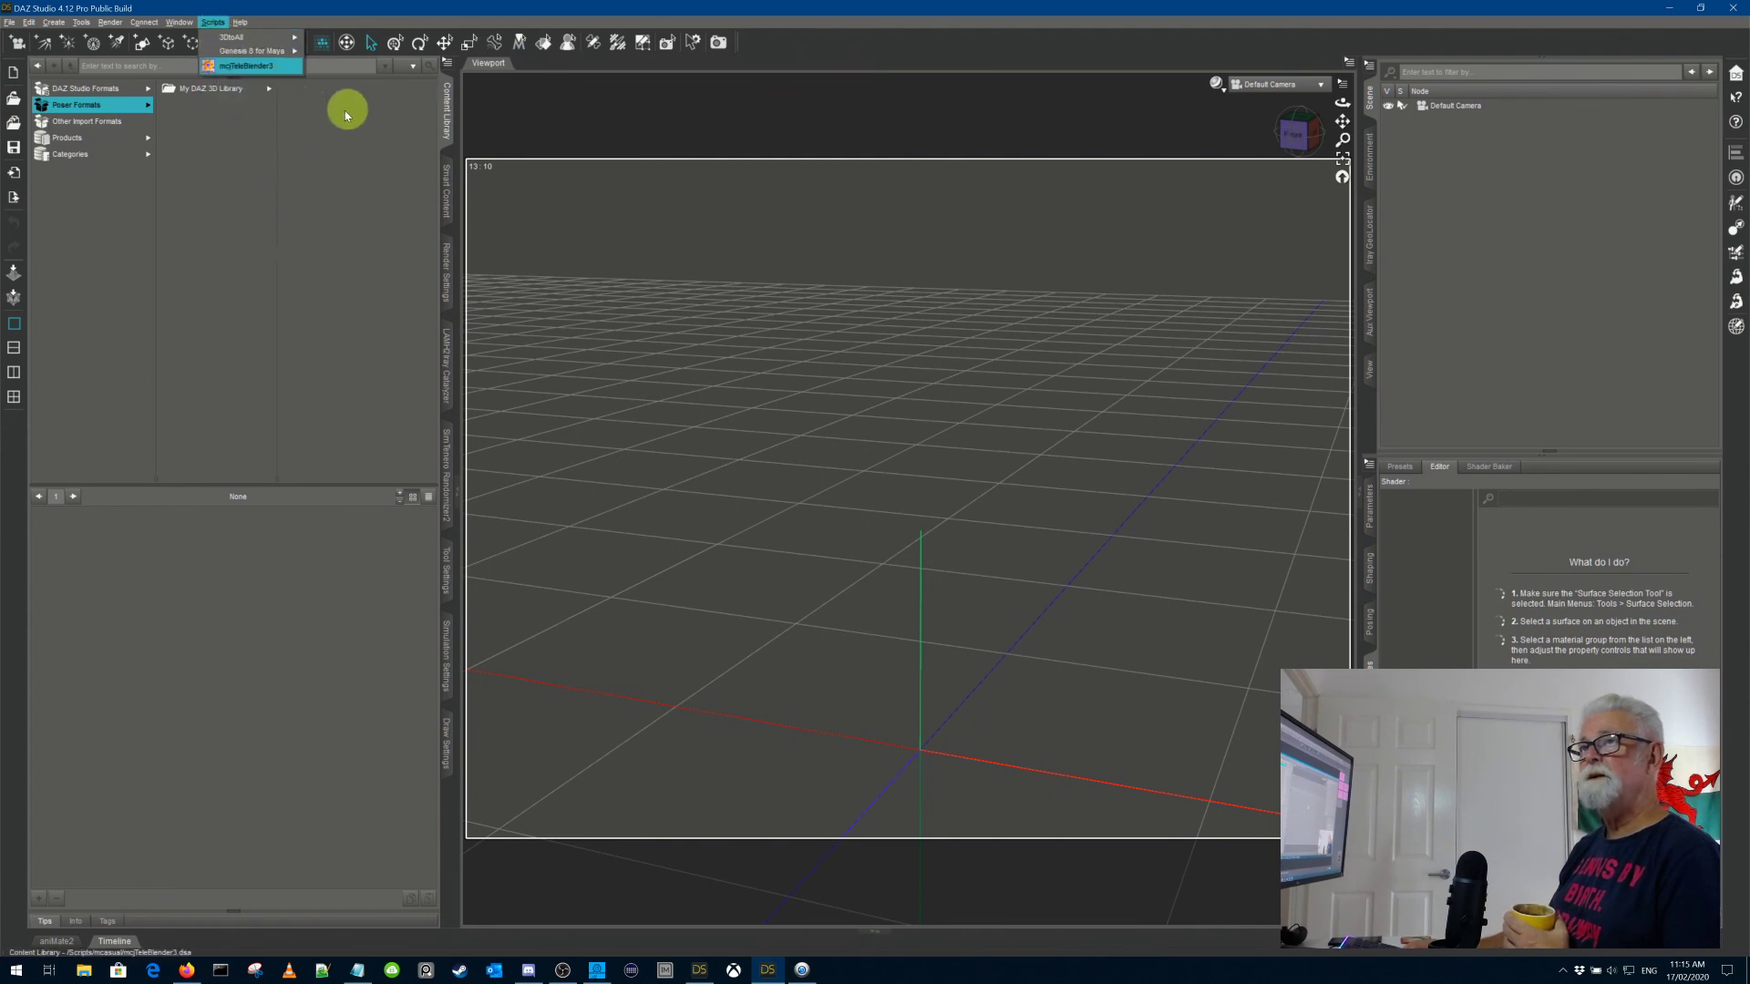
{"action": "left_click", "coordinate": [269, 66]}
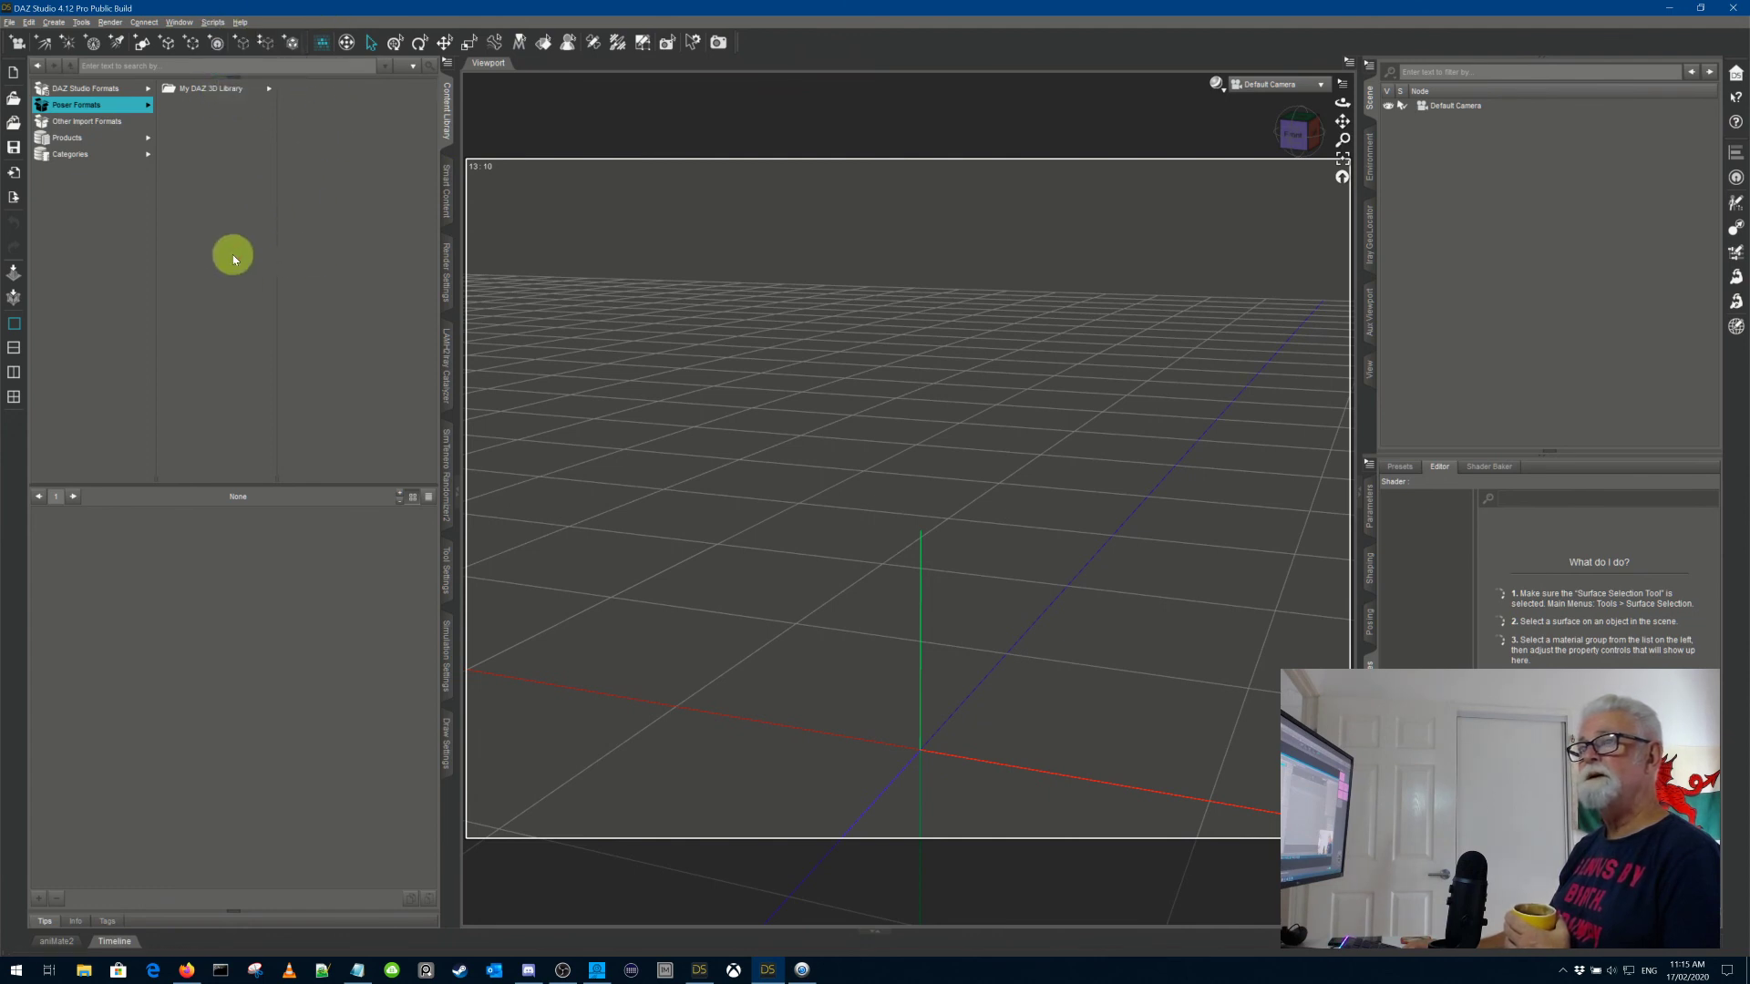
Step: Browse the Poser Figures category of My DAZ 3D Library to the DAZ People folder and find Victoria 4.2
{"action": "left_click", "coordinate": [218, 87]}
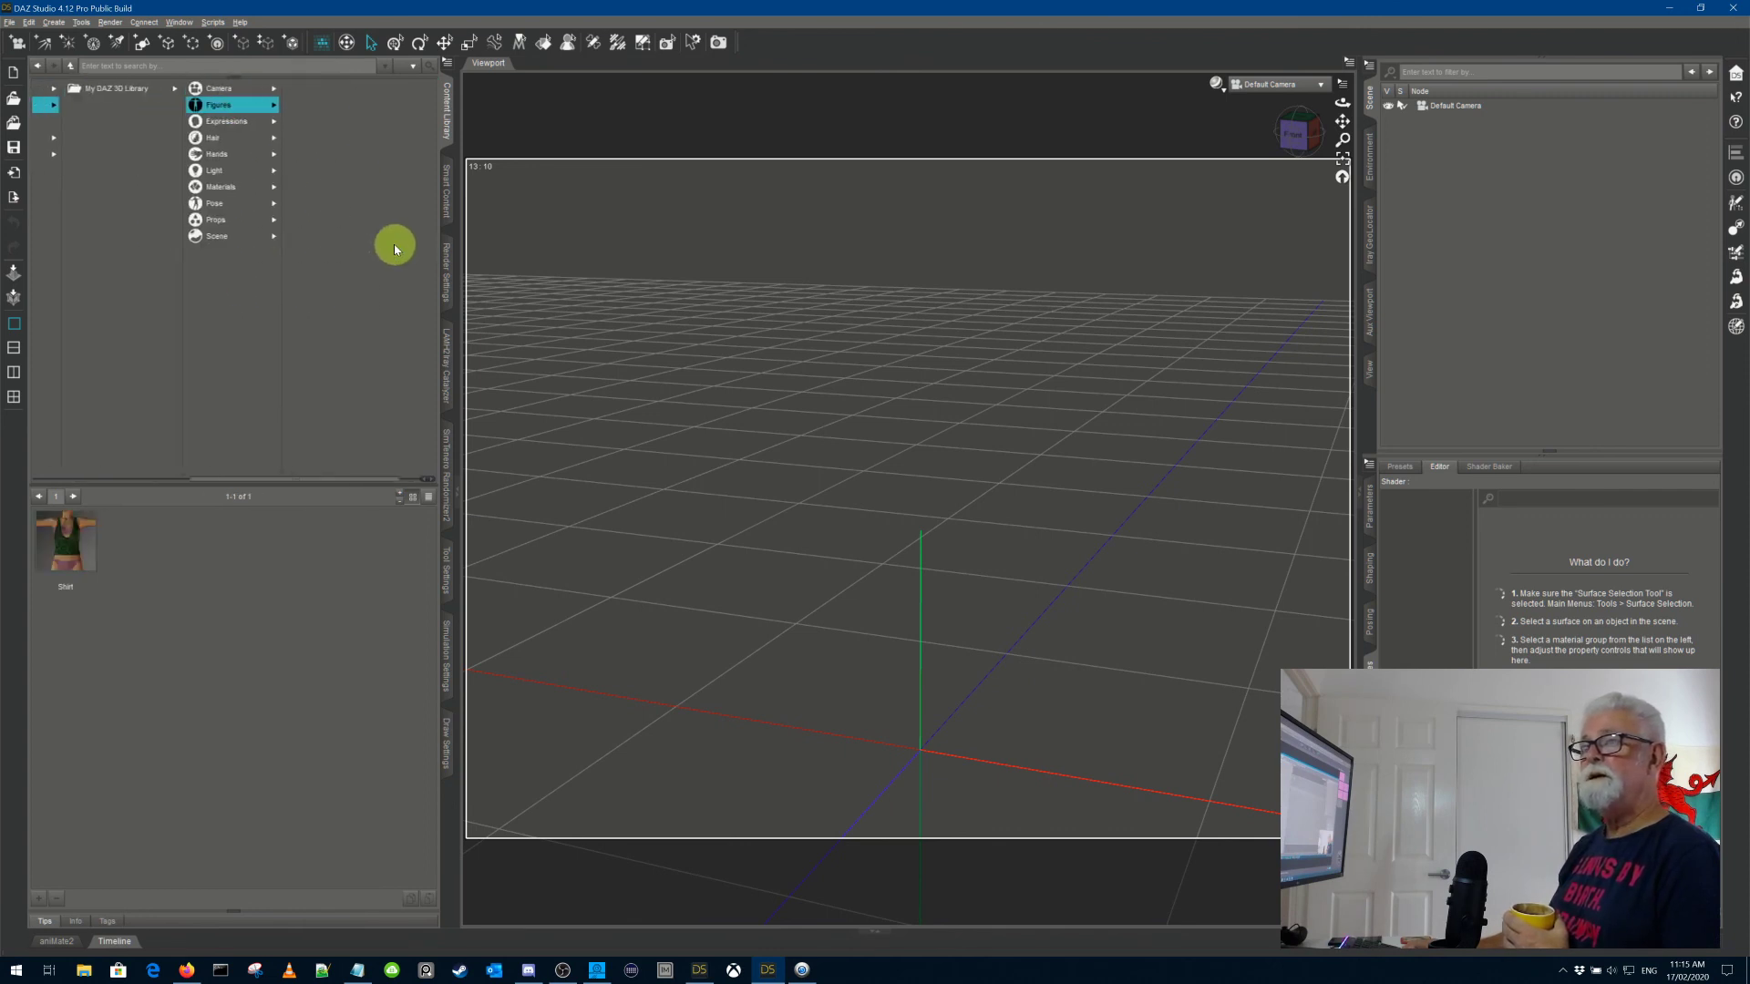
{"action": "scroll", "coordinate": [383, 235], "scroll_direction": "down", "scroll_amount": 15}
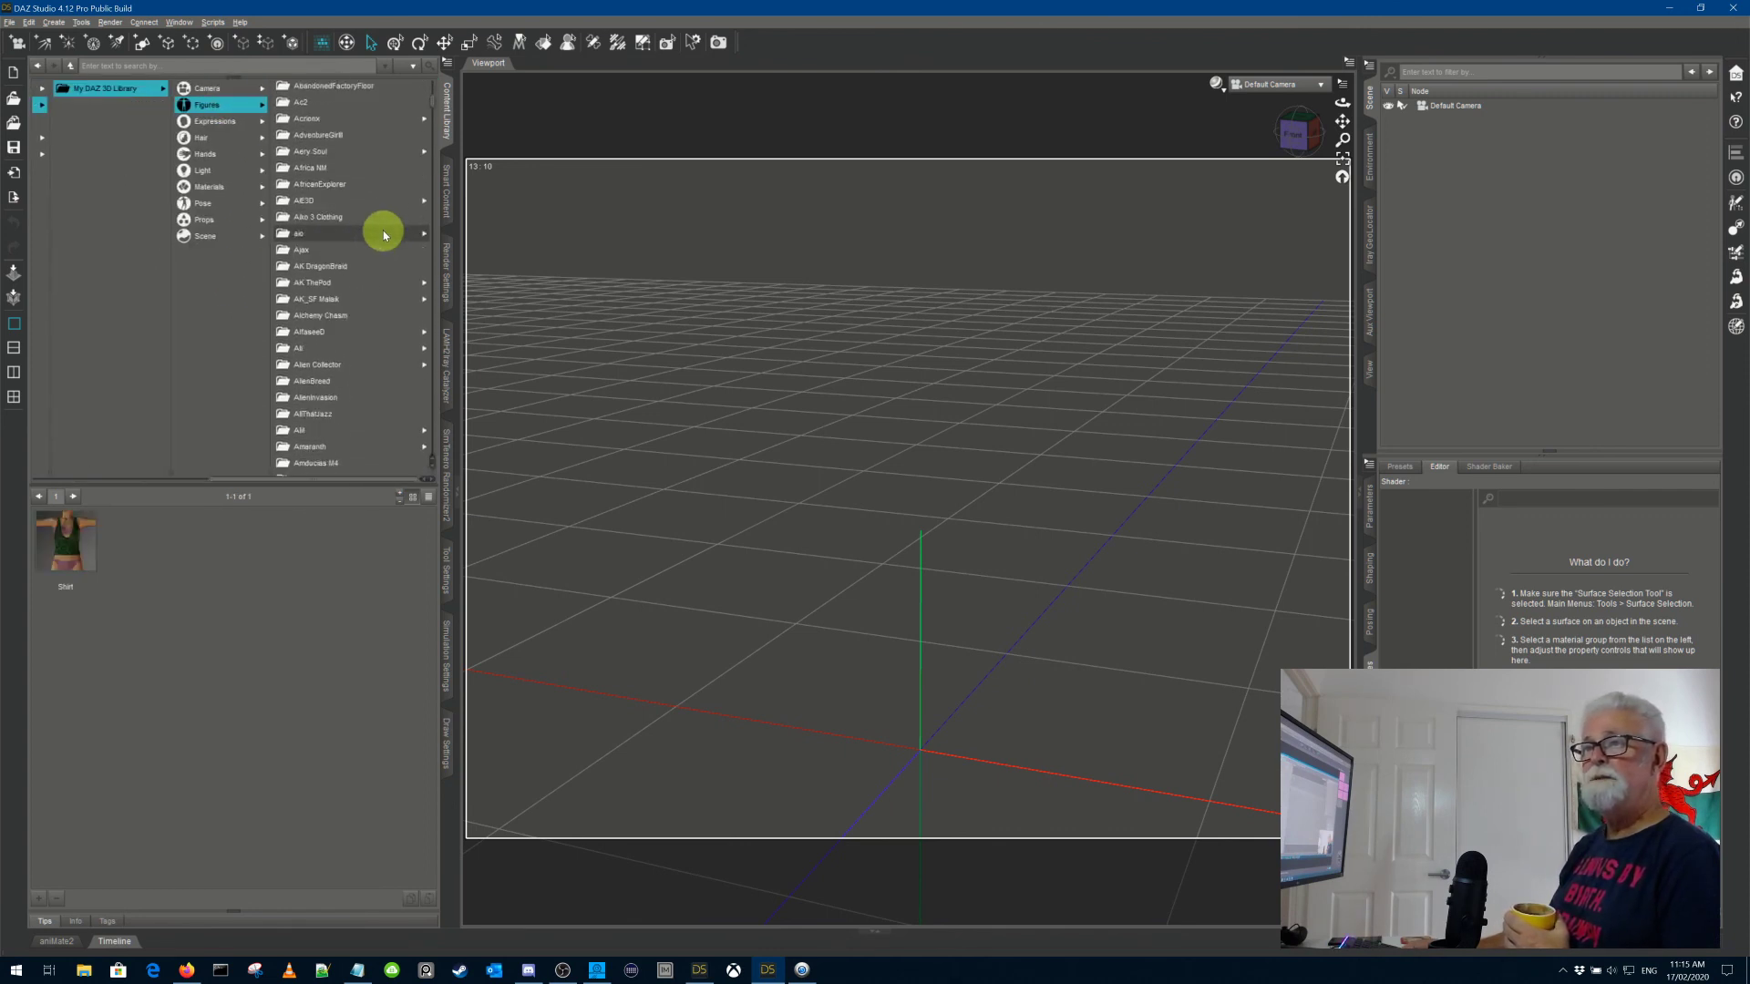
{"action": "scroll", "coordinate": [380, 235], "scroll_direction": "down", "scroll_amount": 12}
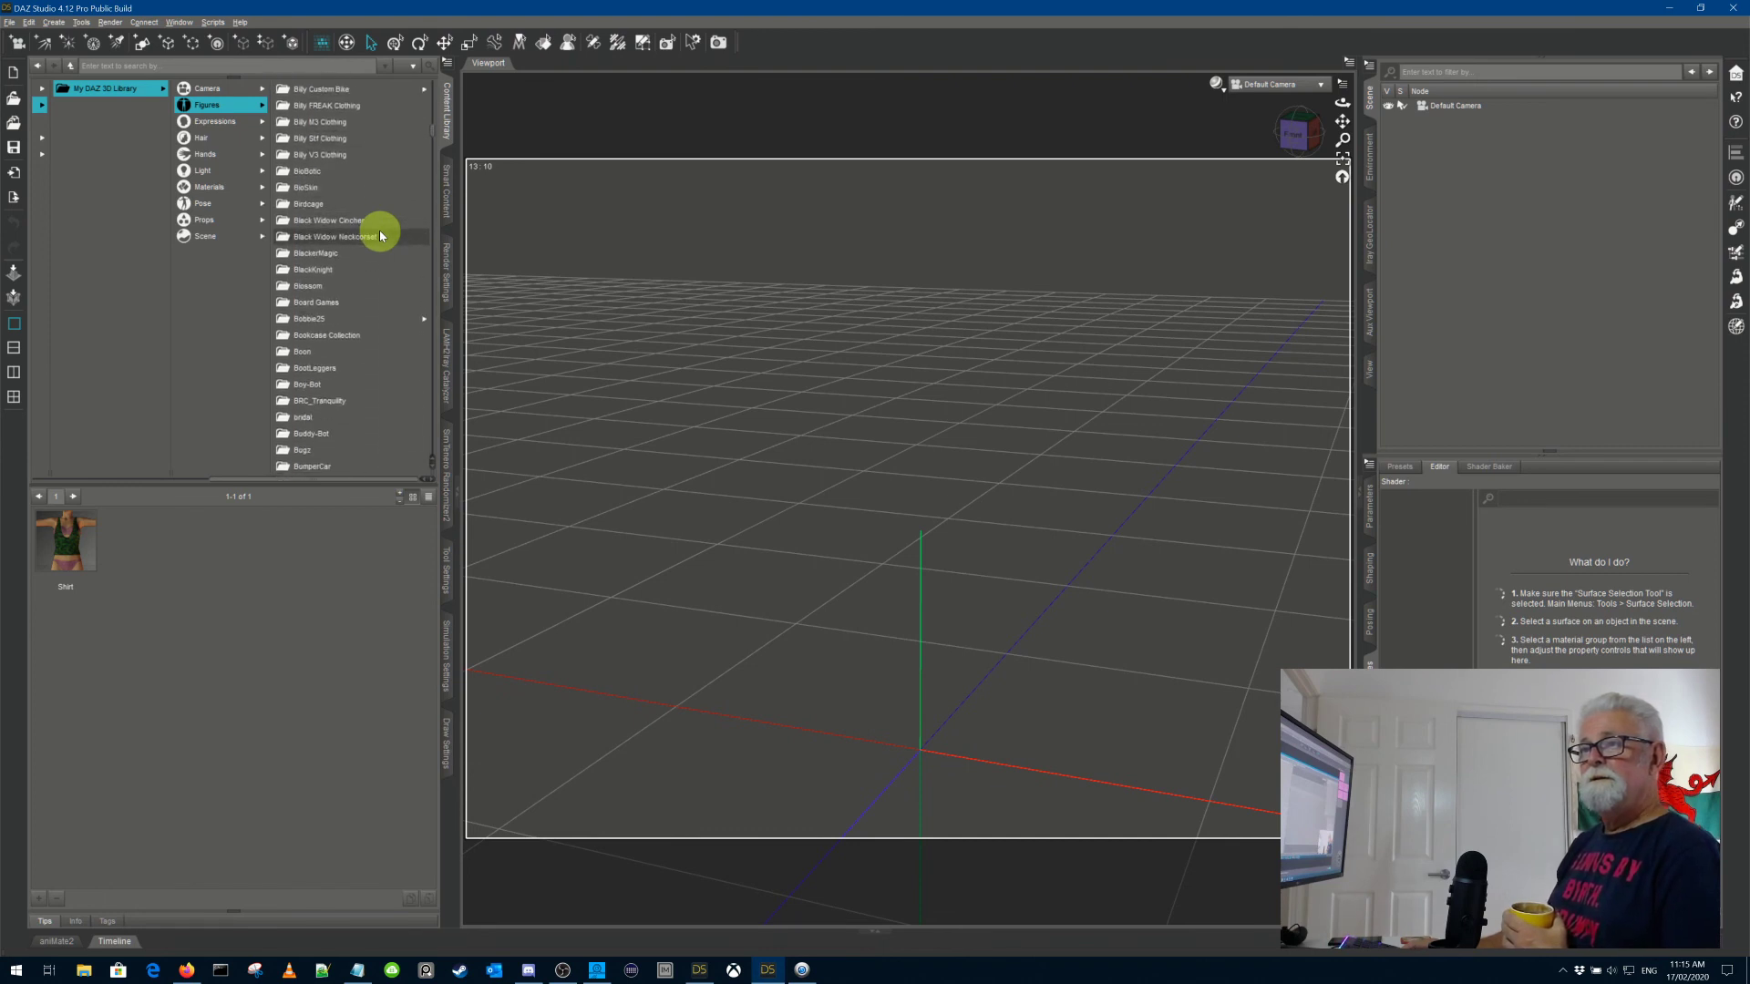
{"action": "scroll", "coordinate": [379, 236], "scroll_direction": "down", "scroll_amount": 15}
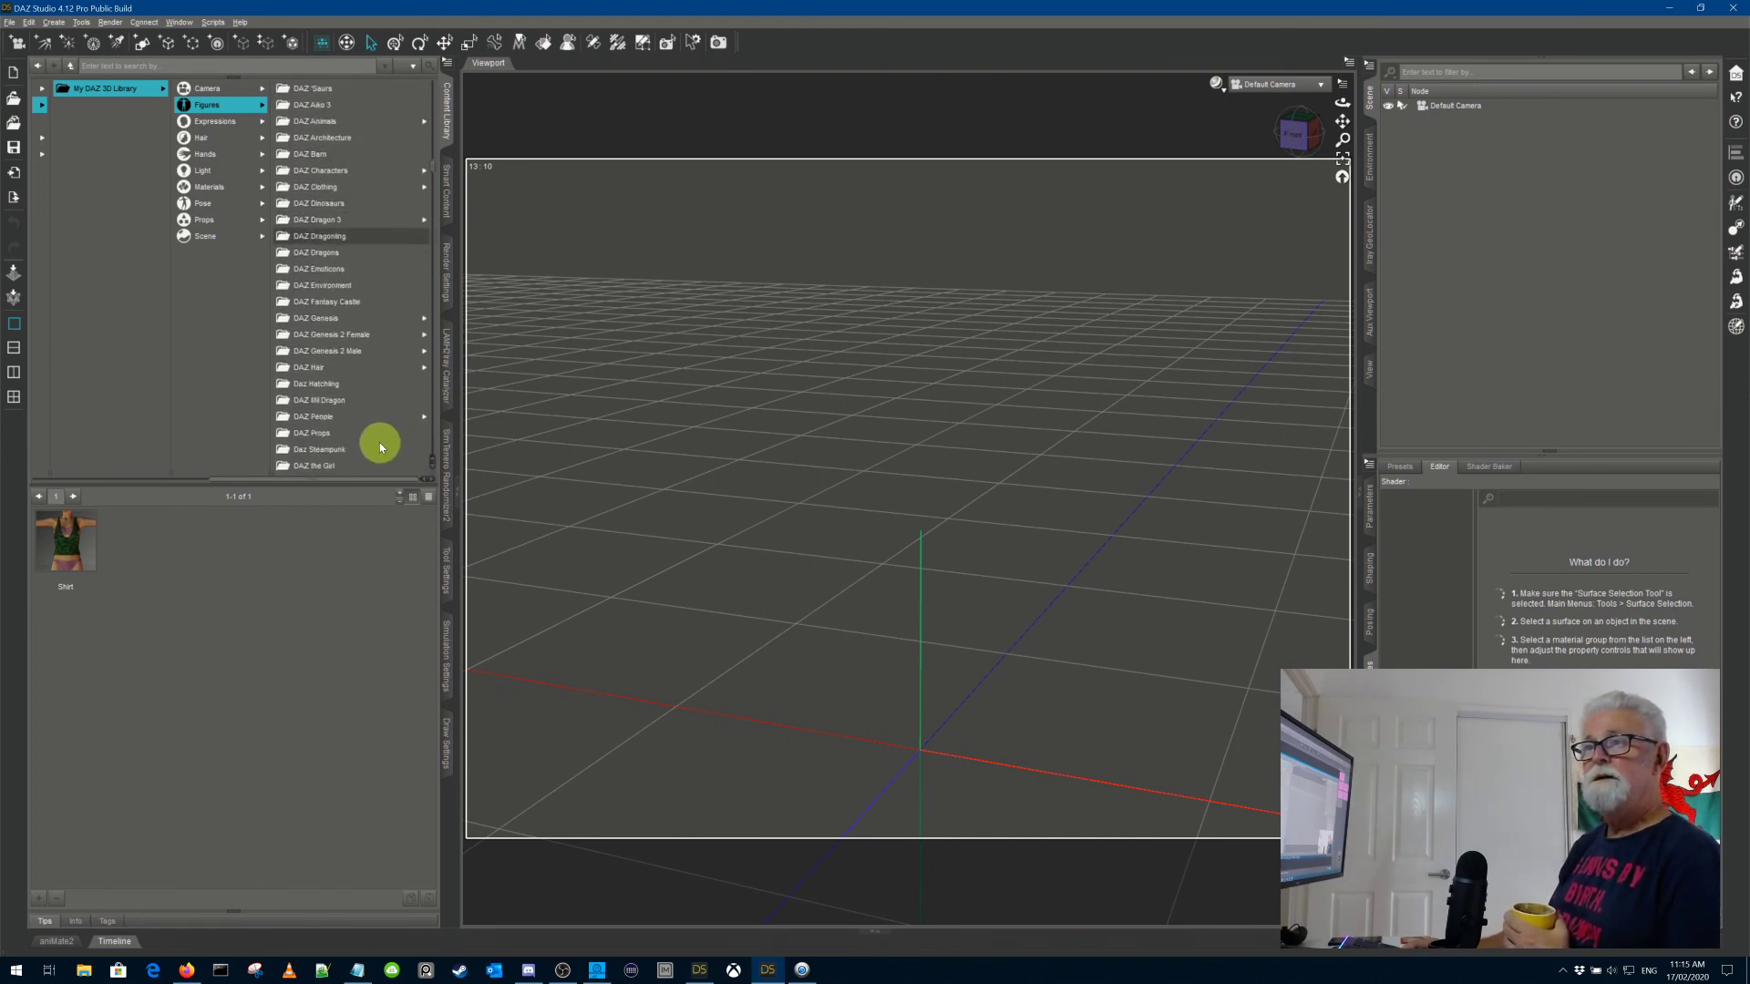
{"action": "left_click", "coordinate": [330, 417]}
{"action": "left_click_drag", "start_coordinate": [434, 550], "coordinate": [450, 793]}
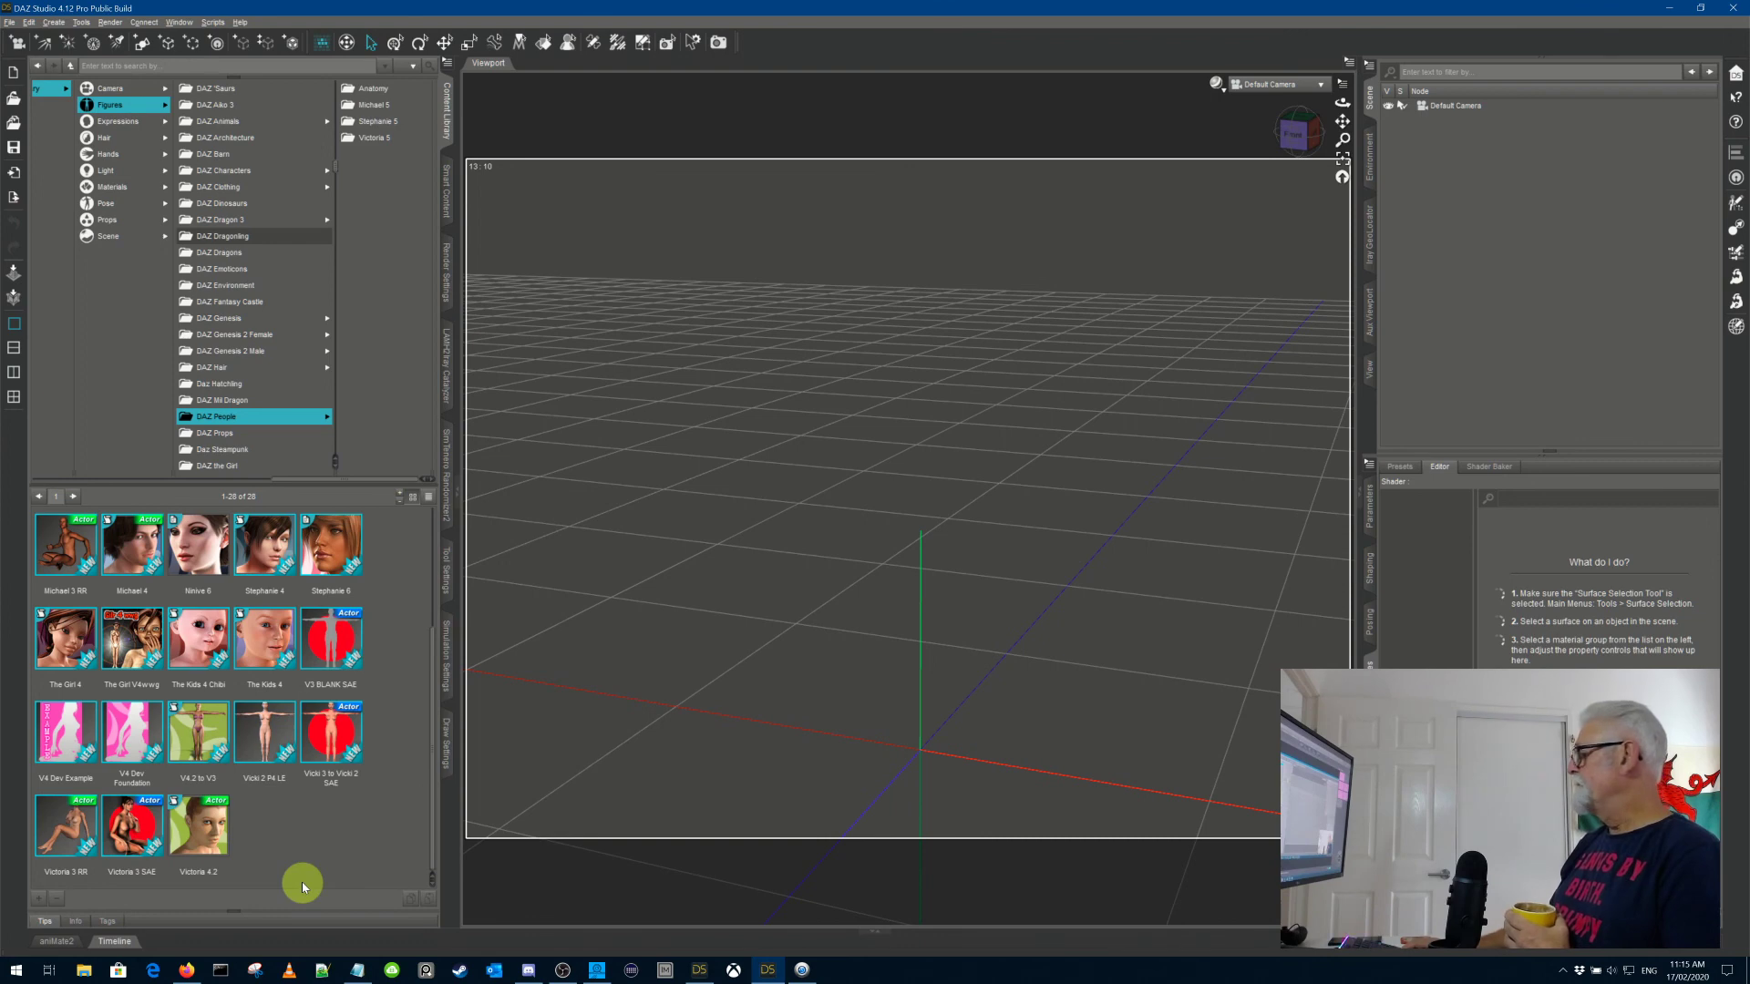
Step: Create a custom action for the Victoria 4.2 figure with Scripts as the root menu
{"action": "right_click", "coordinate": [208, 835]}
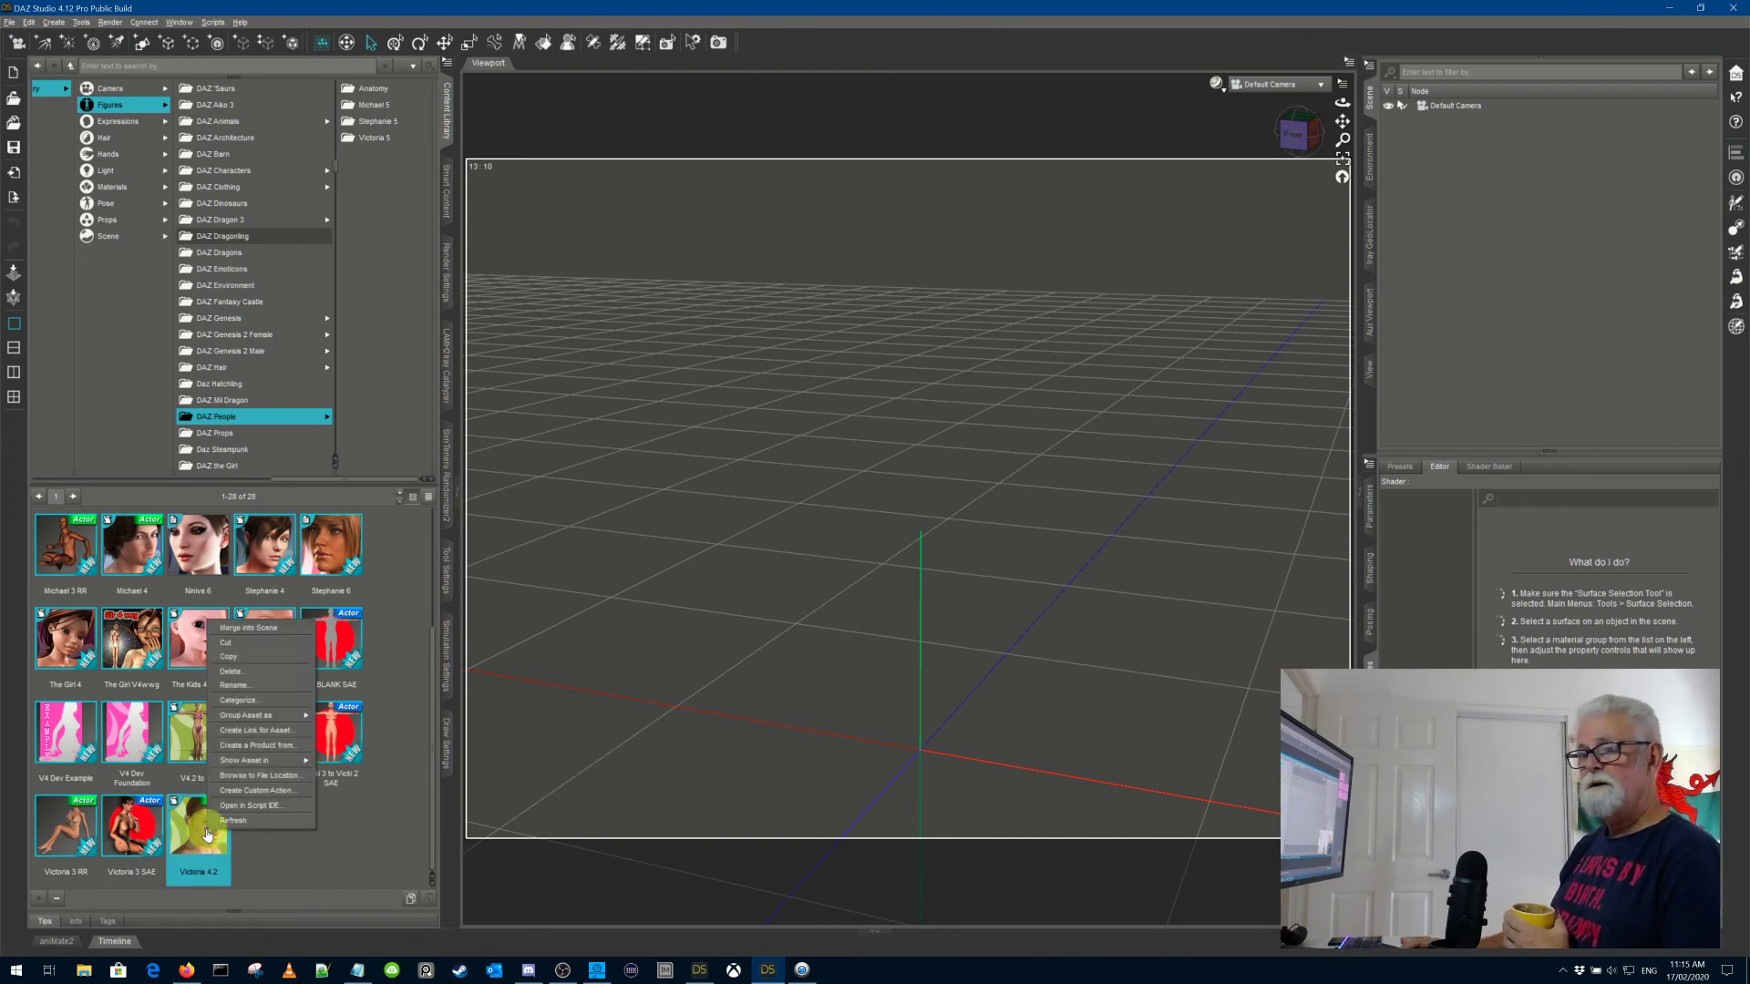
{"action": "left_click", "coordinate": [267, 791]}
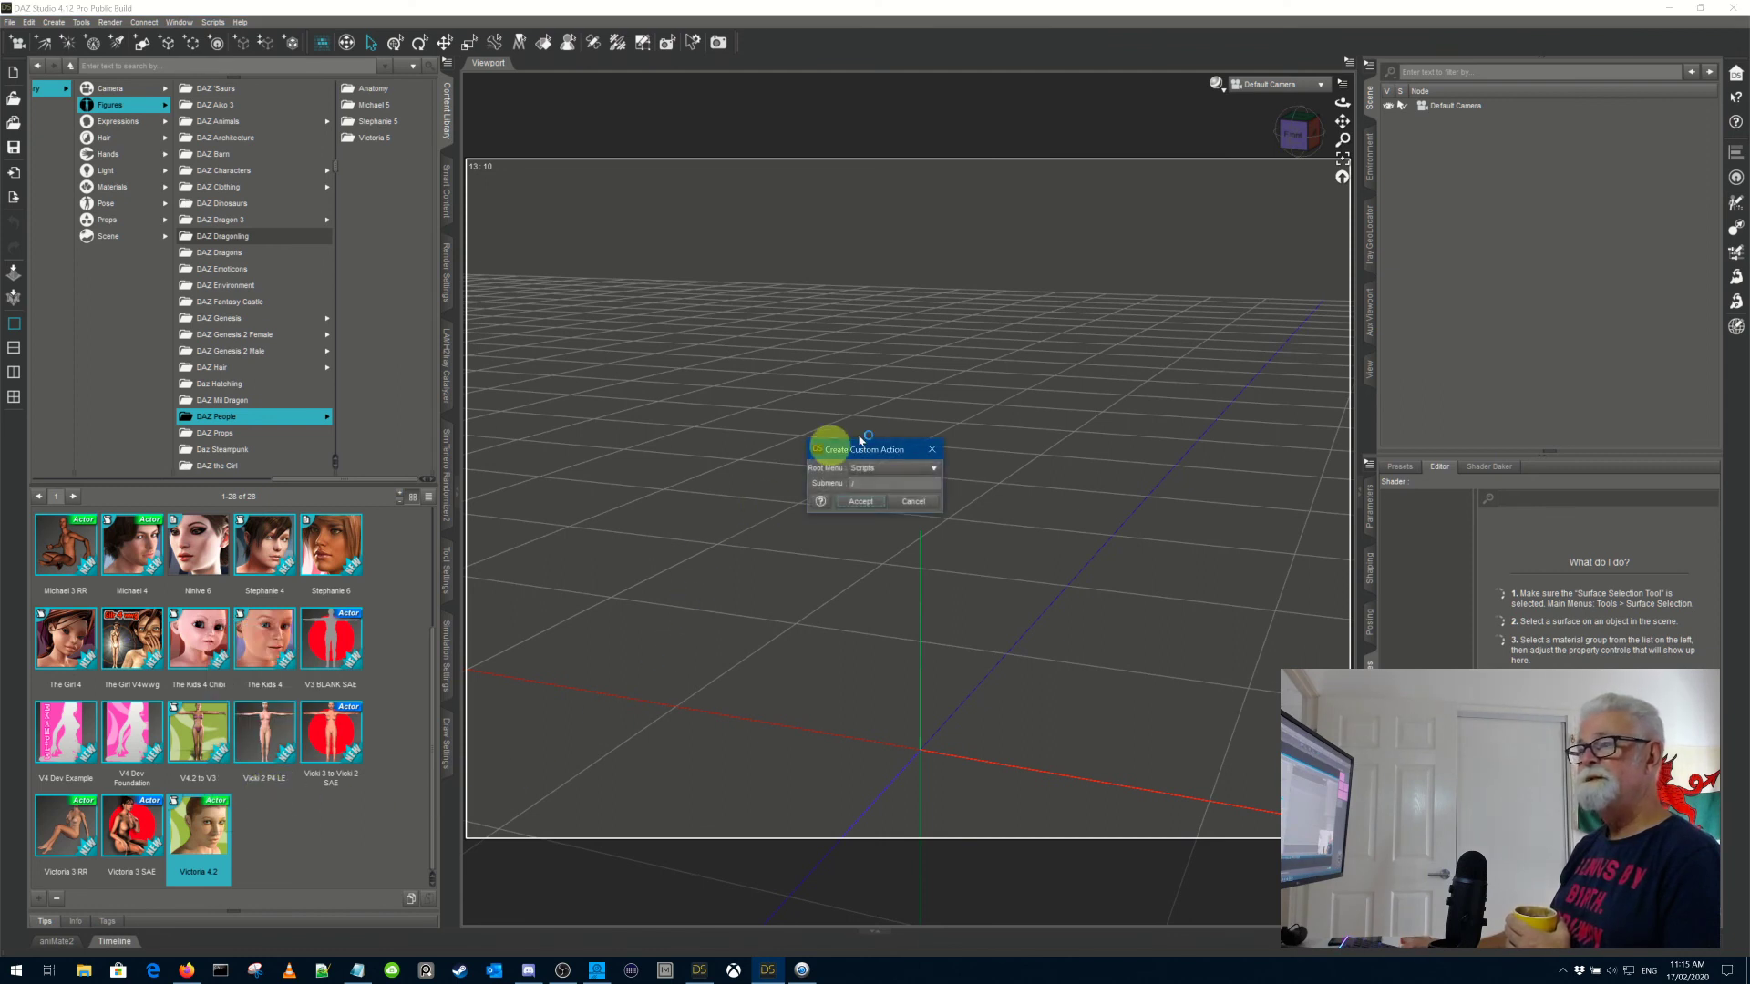
{"action": "left_click", "coordinate": [860, 507]}
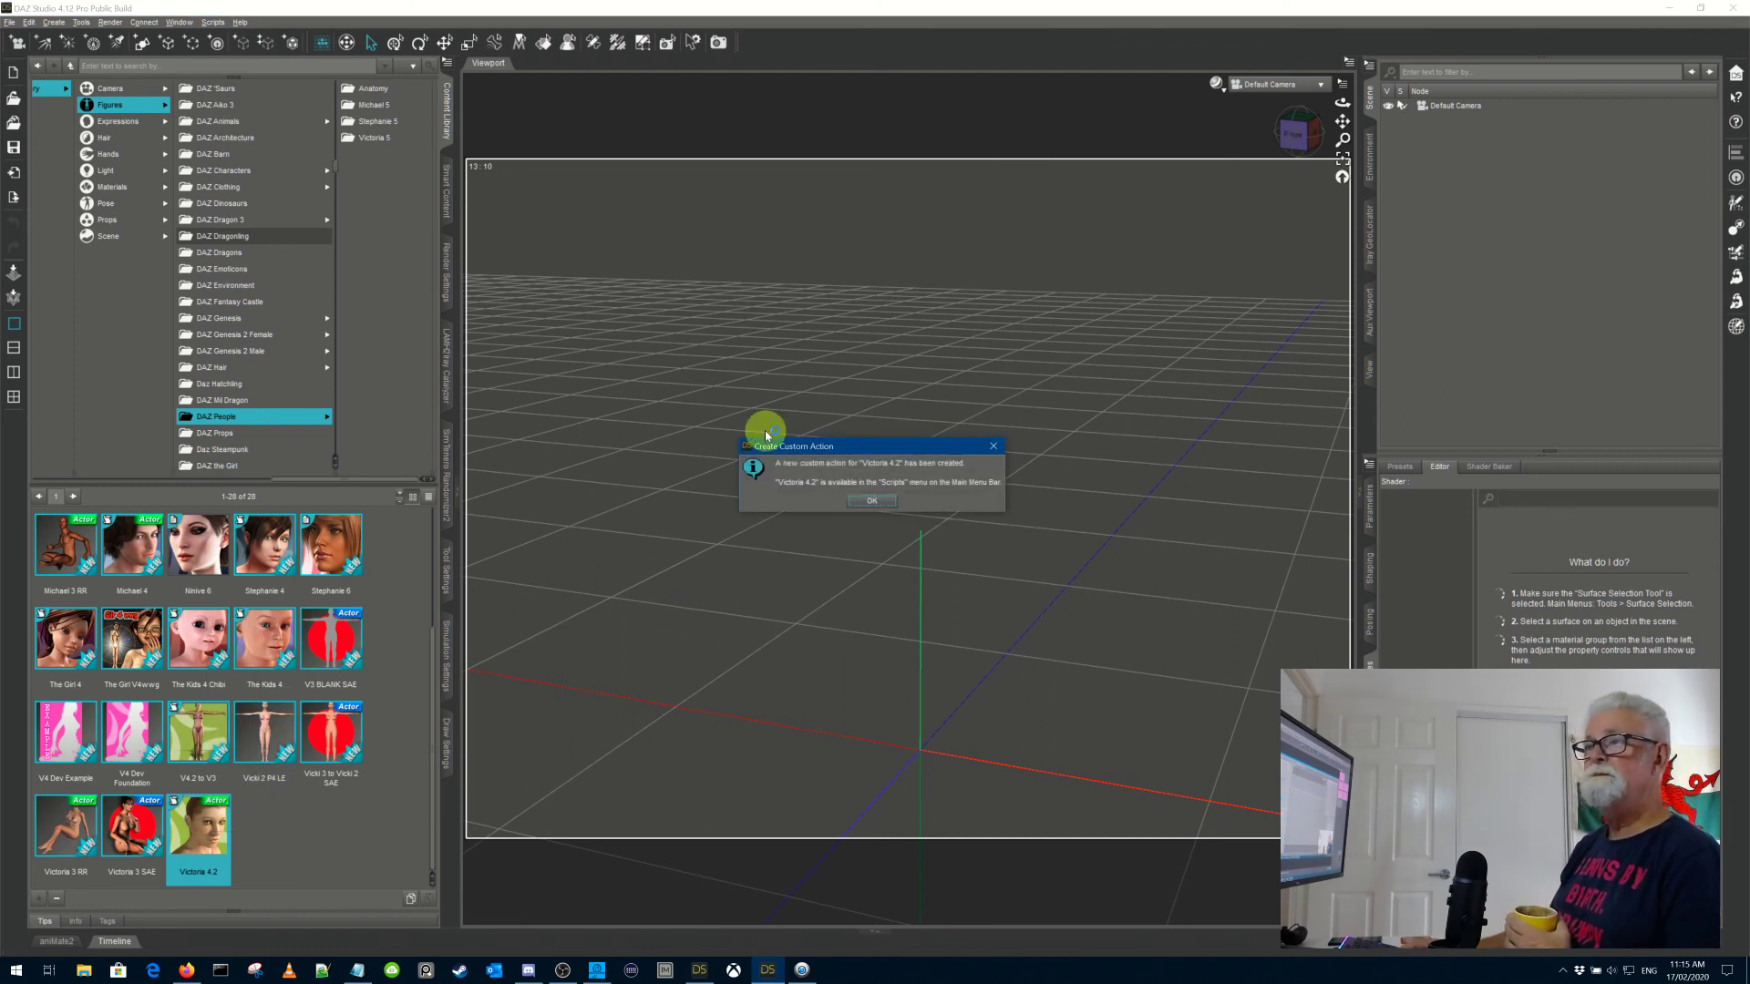
Step: Dismiss the creation notice and check the Scripts menu for the Victoria 4.2 action without running it
{"action": "left_click", "coordinate": [867, 500]}
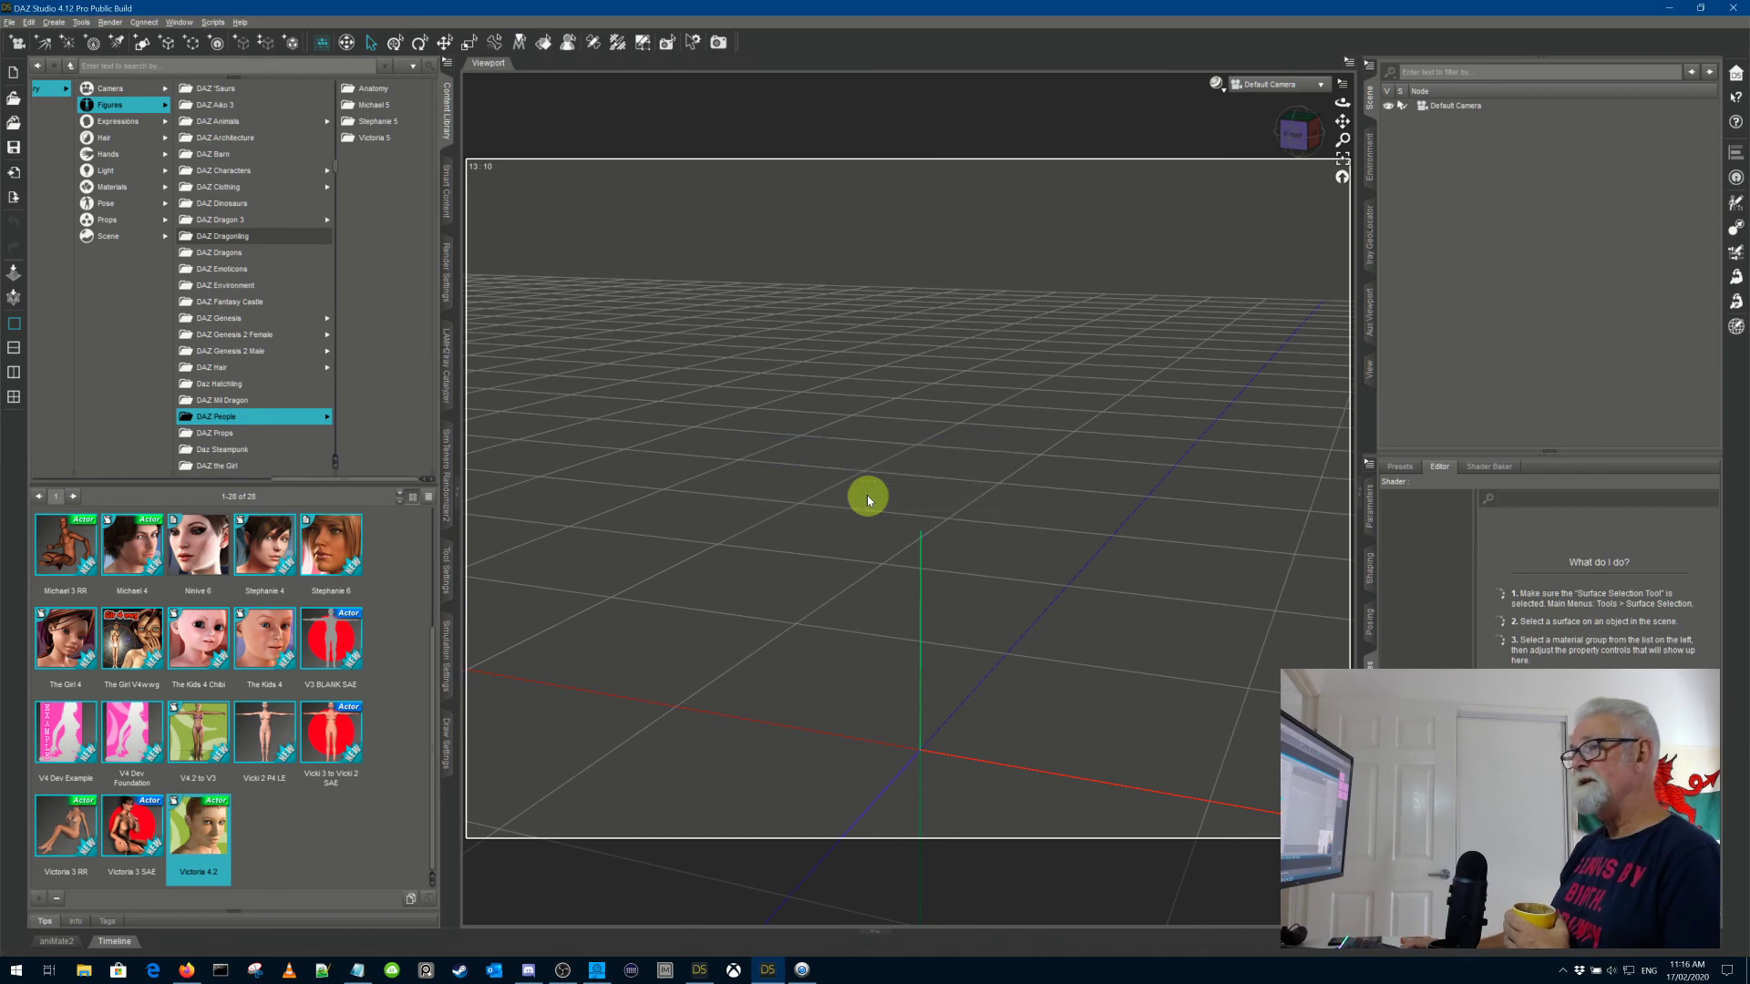
{"action": "left_click", "coordinate": [223, 23]}
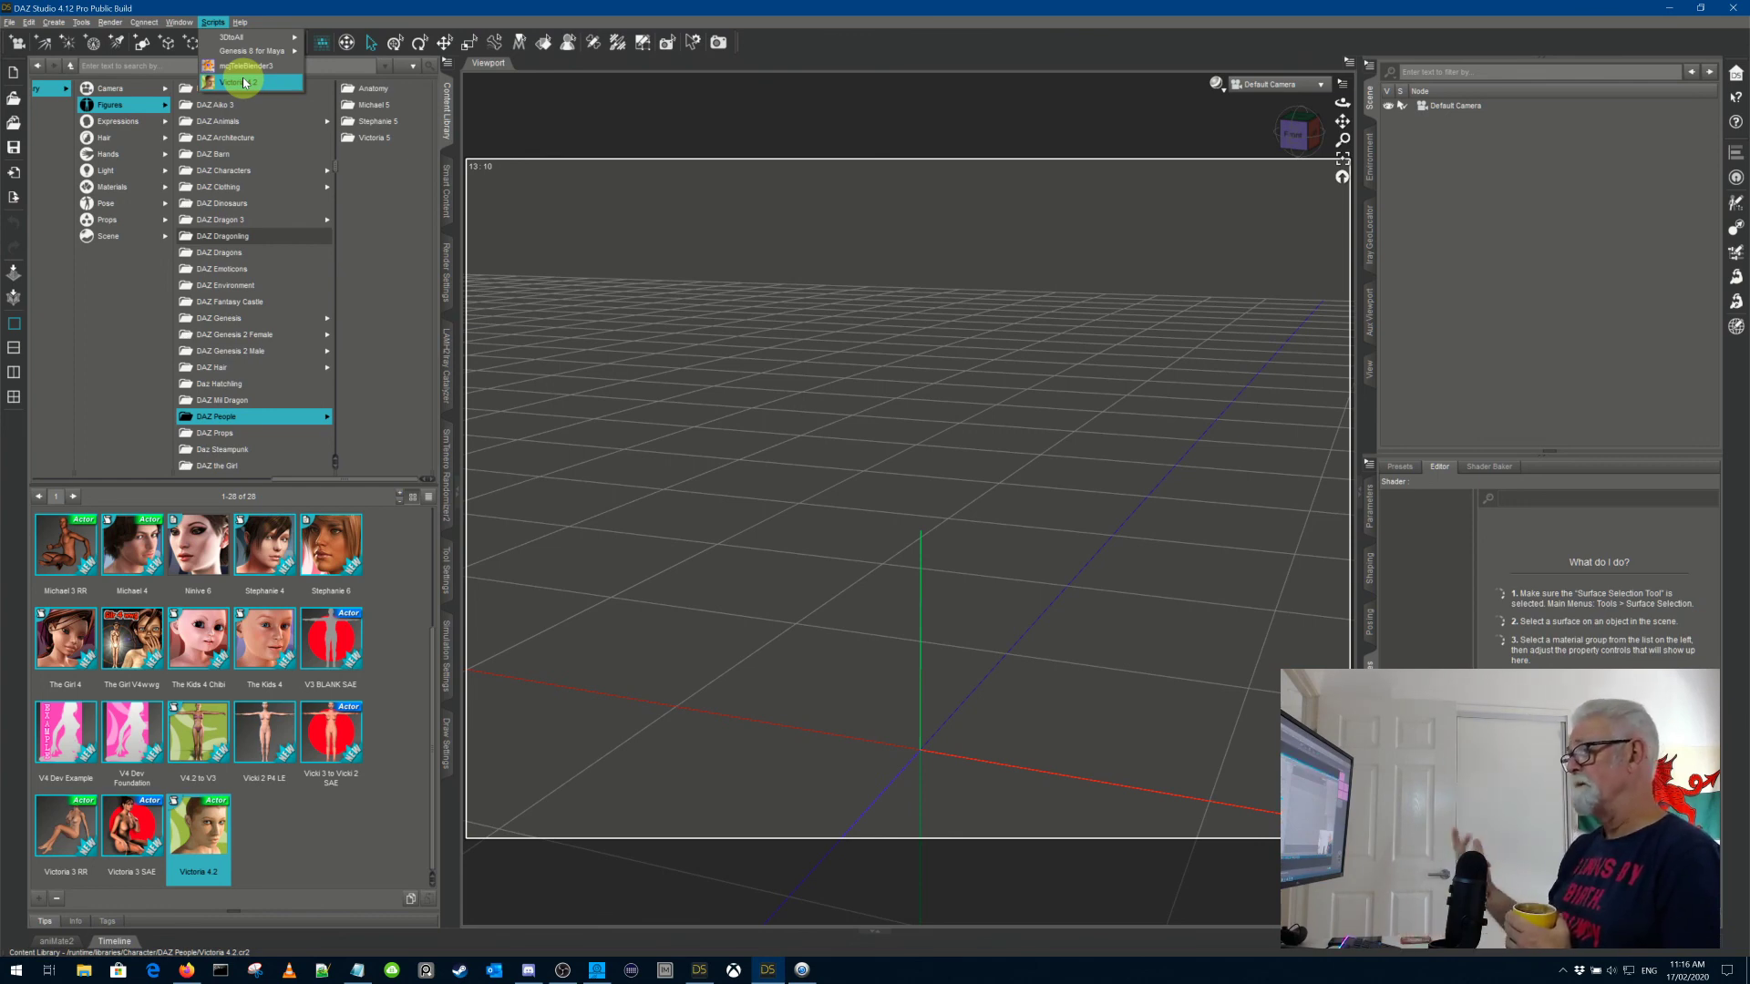
{"action": "left_click", "coordinate": [906, 35]}
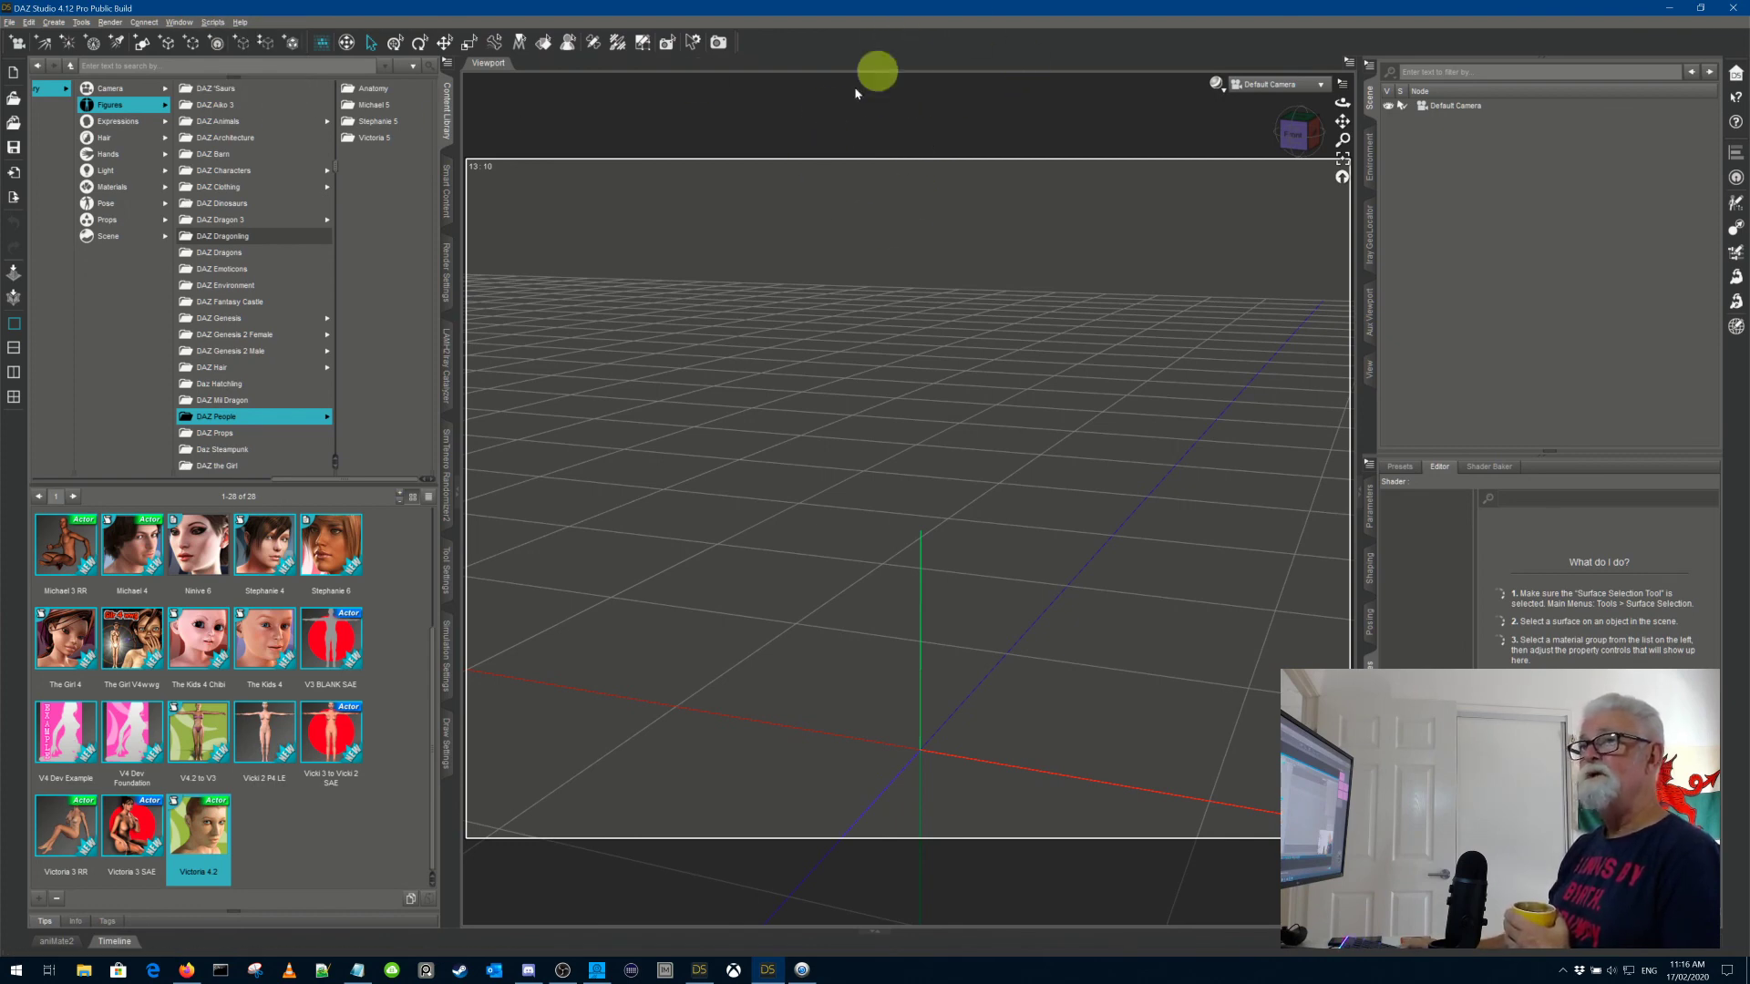
{"action": "left_click", "coordinate": [212, 22]}
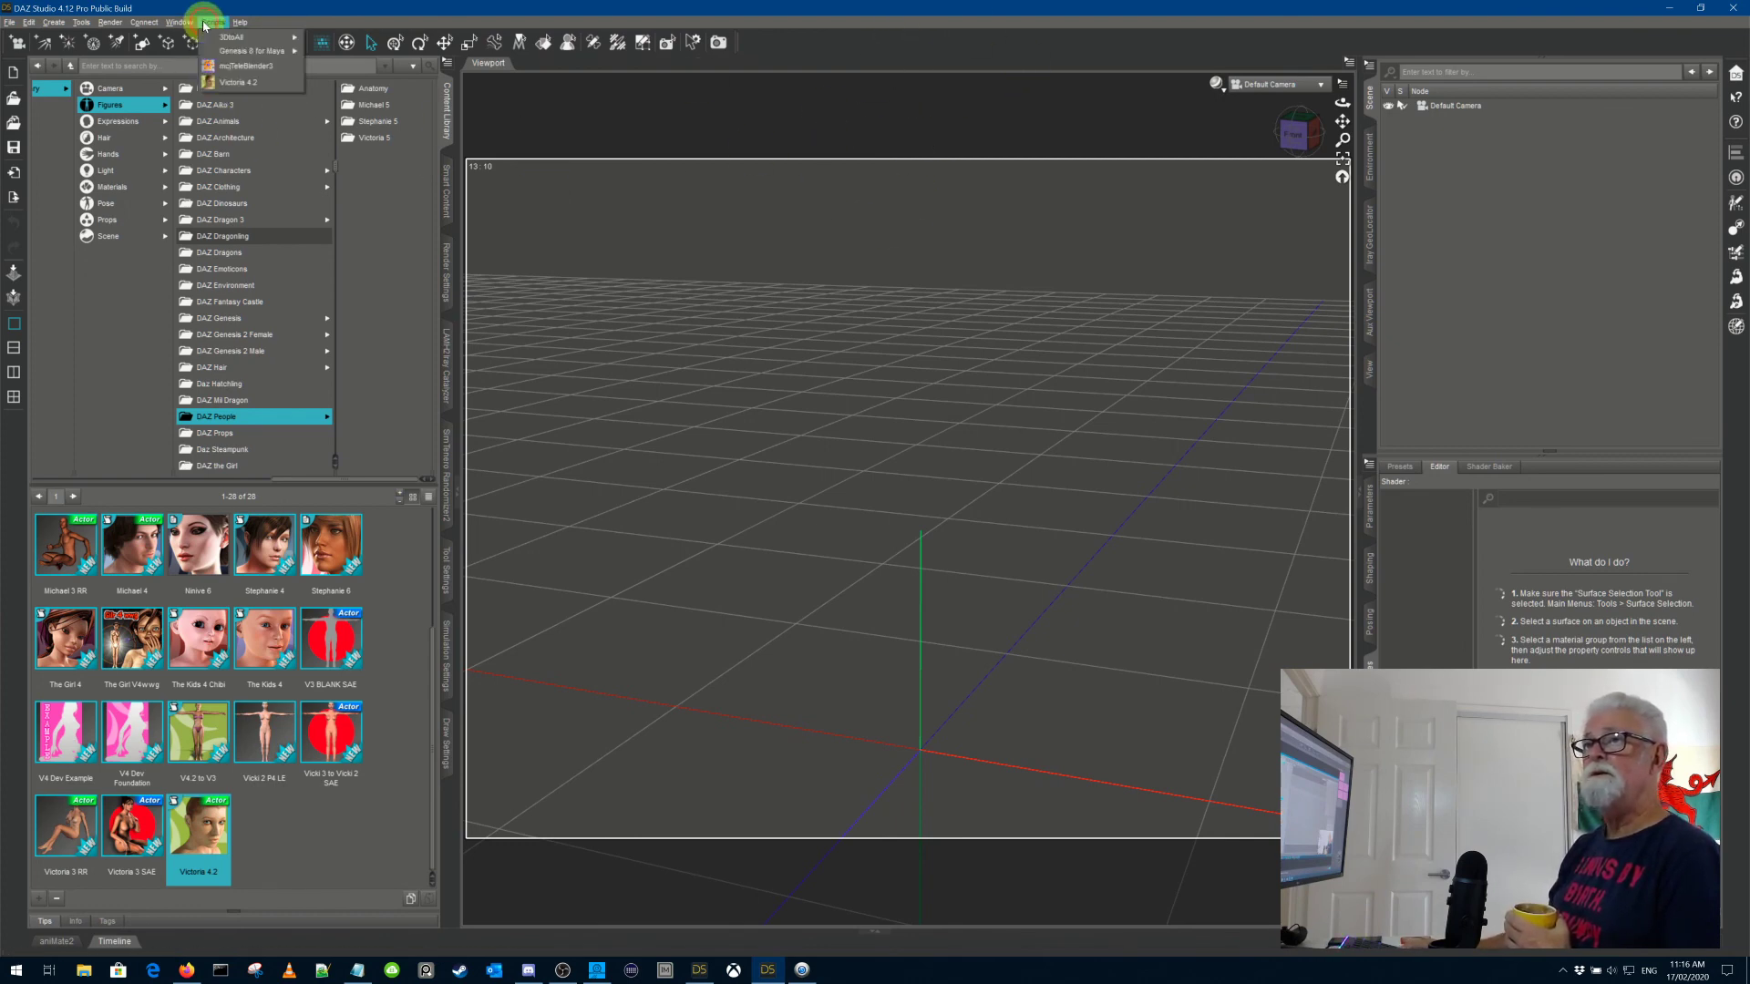
{"action": "left_click", "coordinate": [890, 21]}
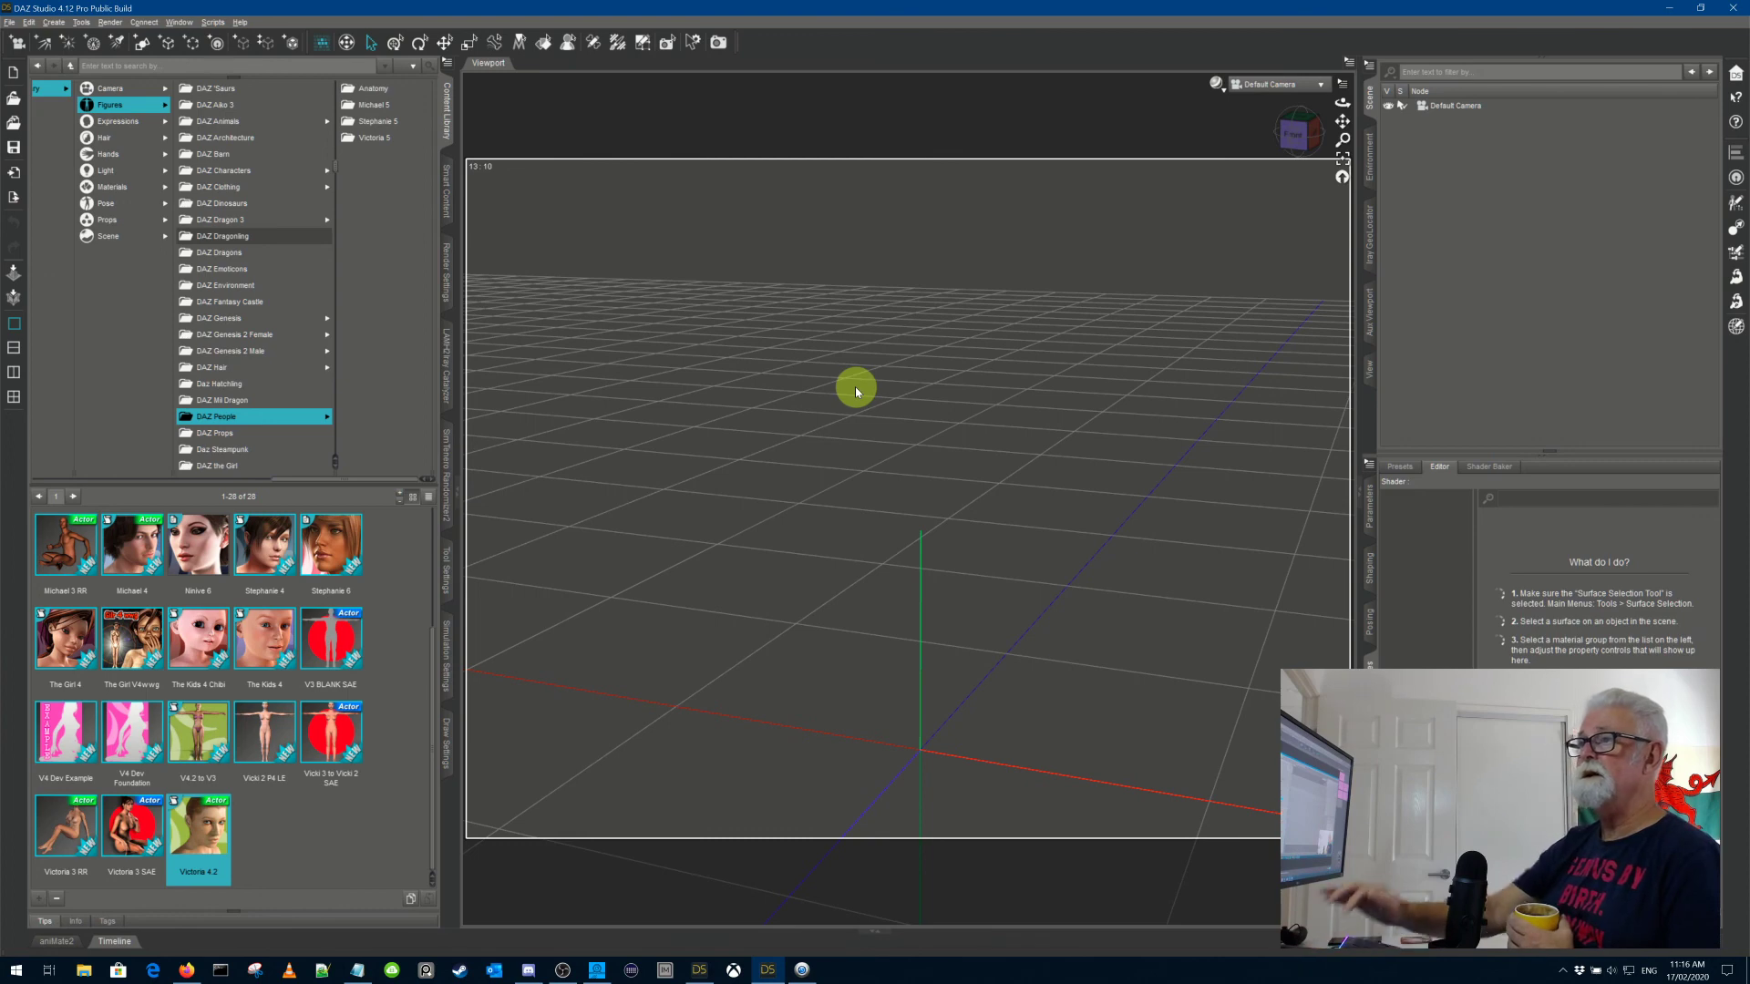
Step: Open the interface customization, view the Custom actions and the Advanced activity's toolbars, and check which options the Input Output toolbar offers
{"action": "key", "text": "F3"}
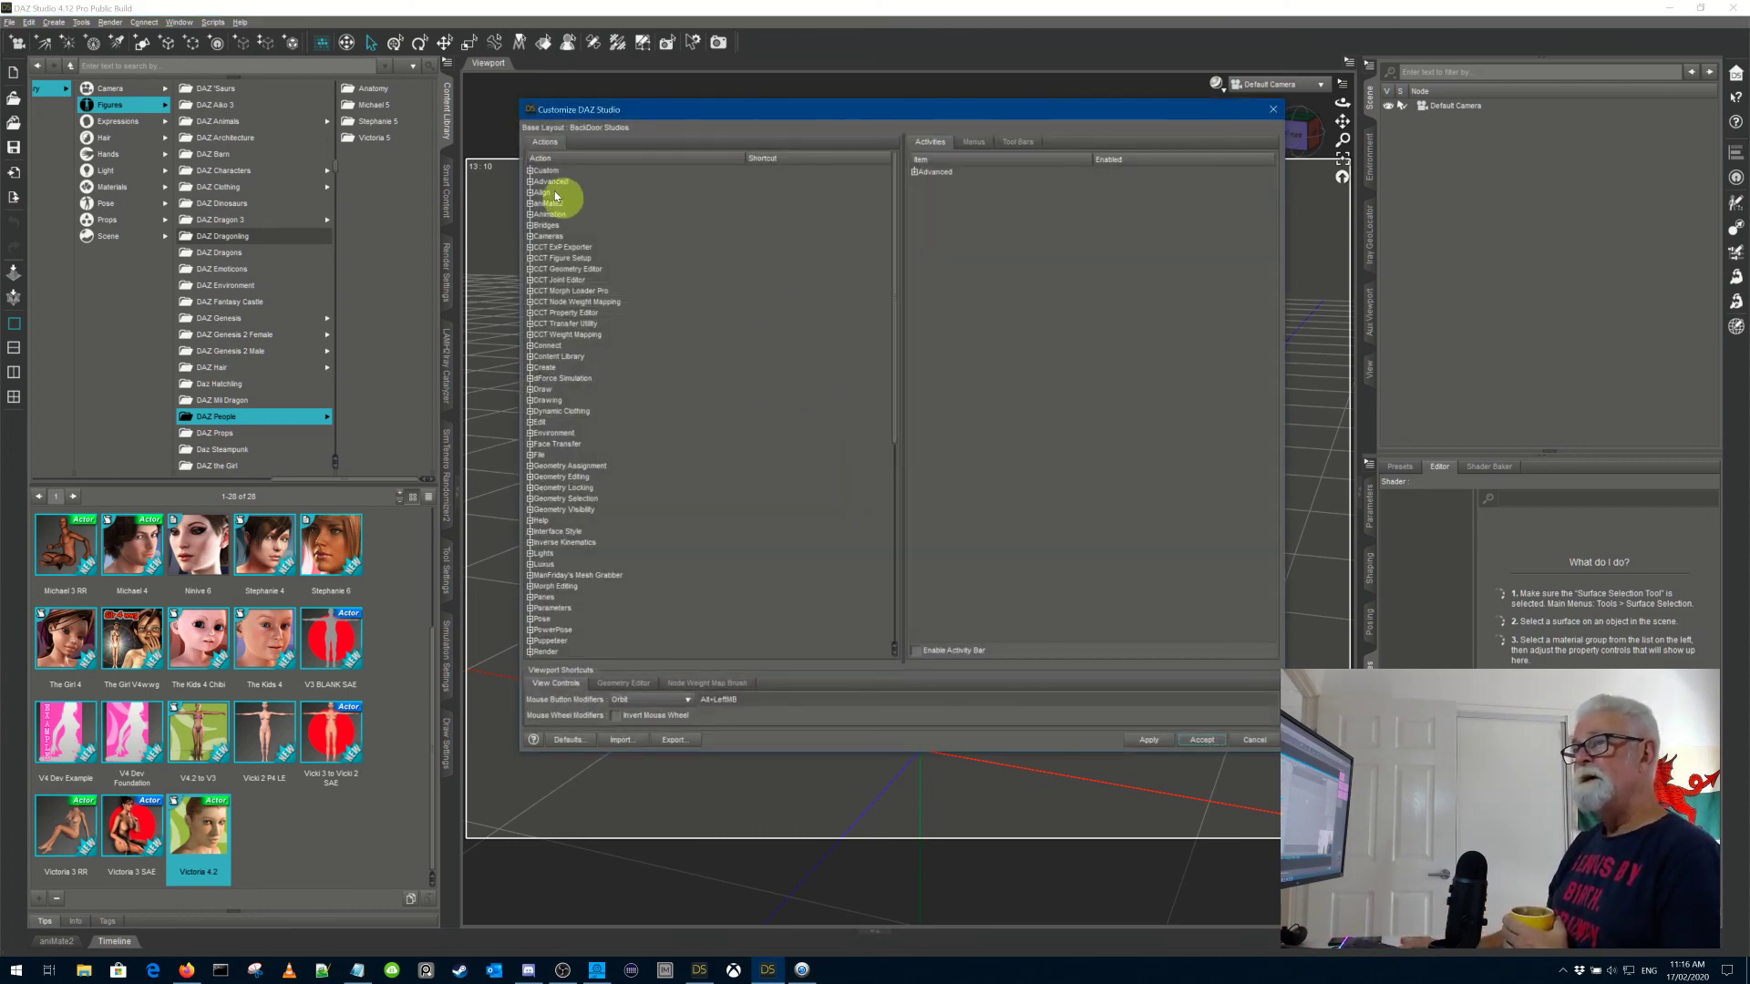
{"action": "left_click", "coordinate": [529, 171]}
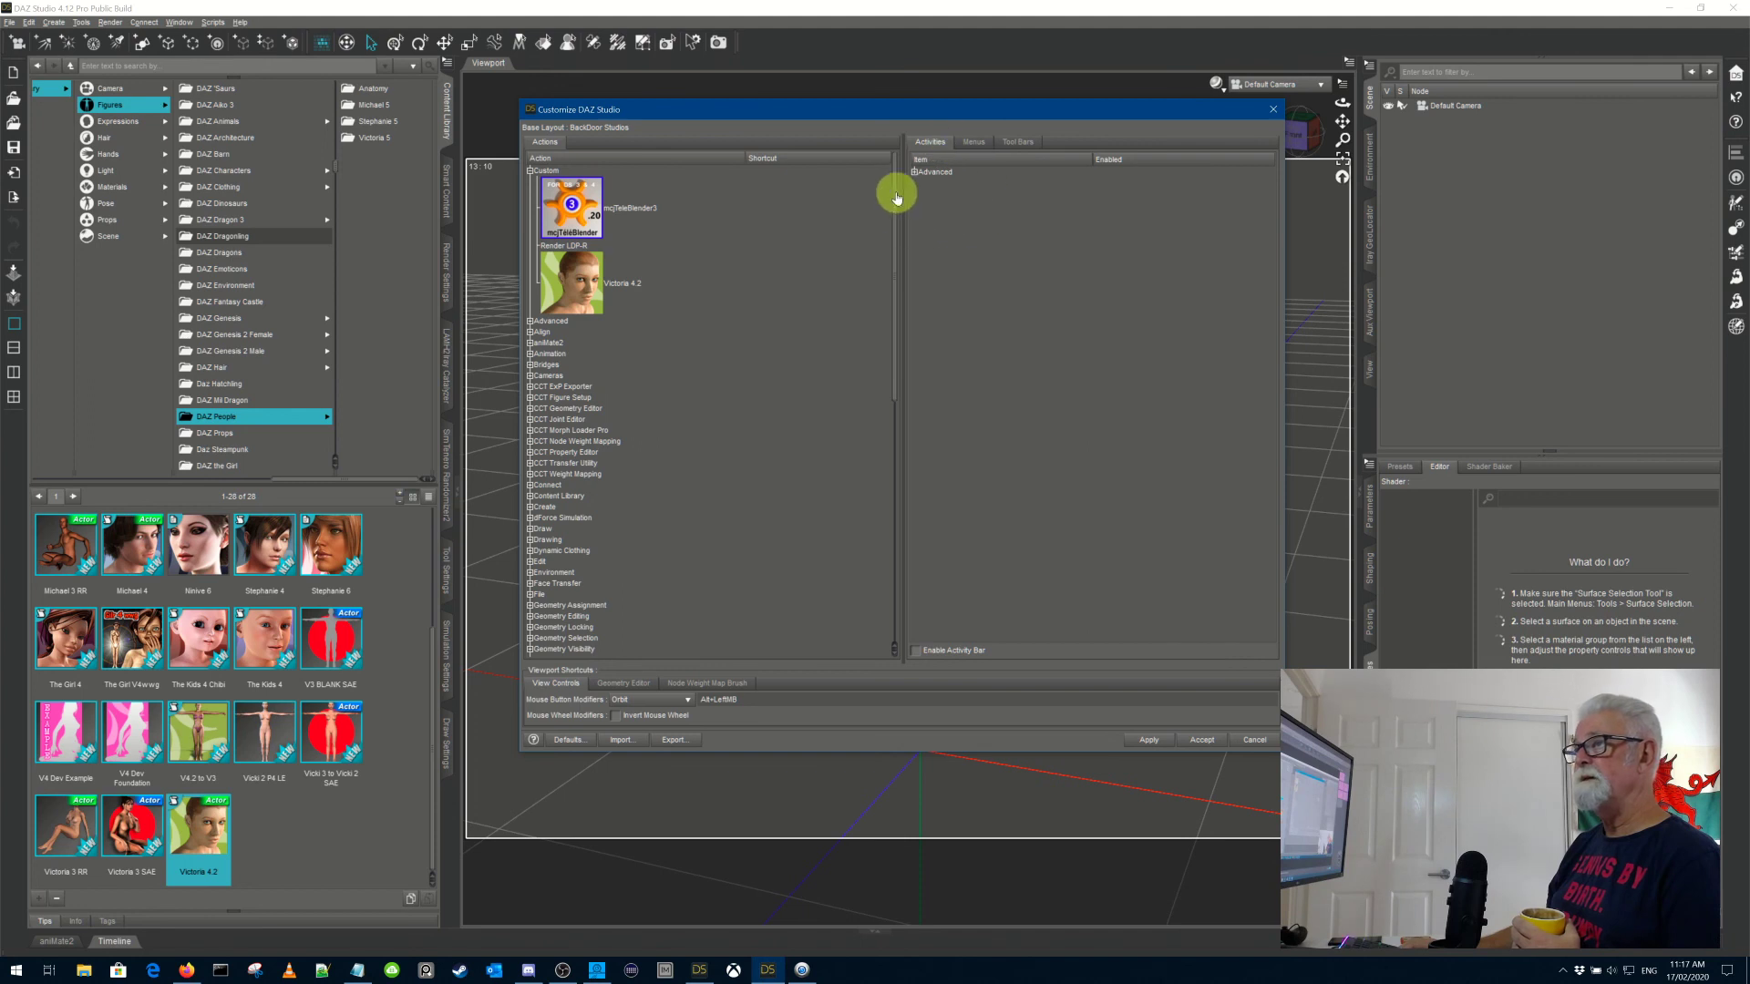
{"action": "left_click", "coordinate": [915, 172]}
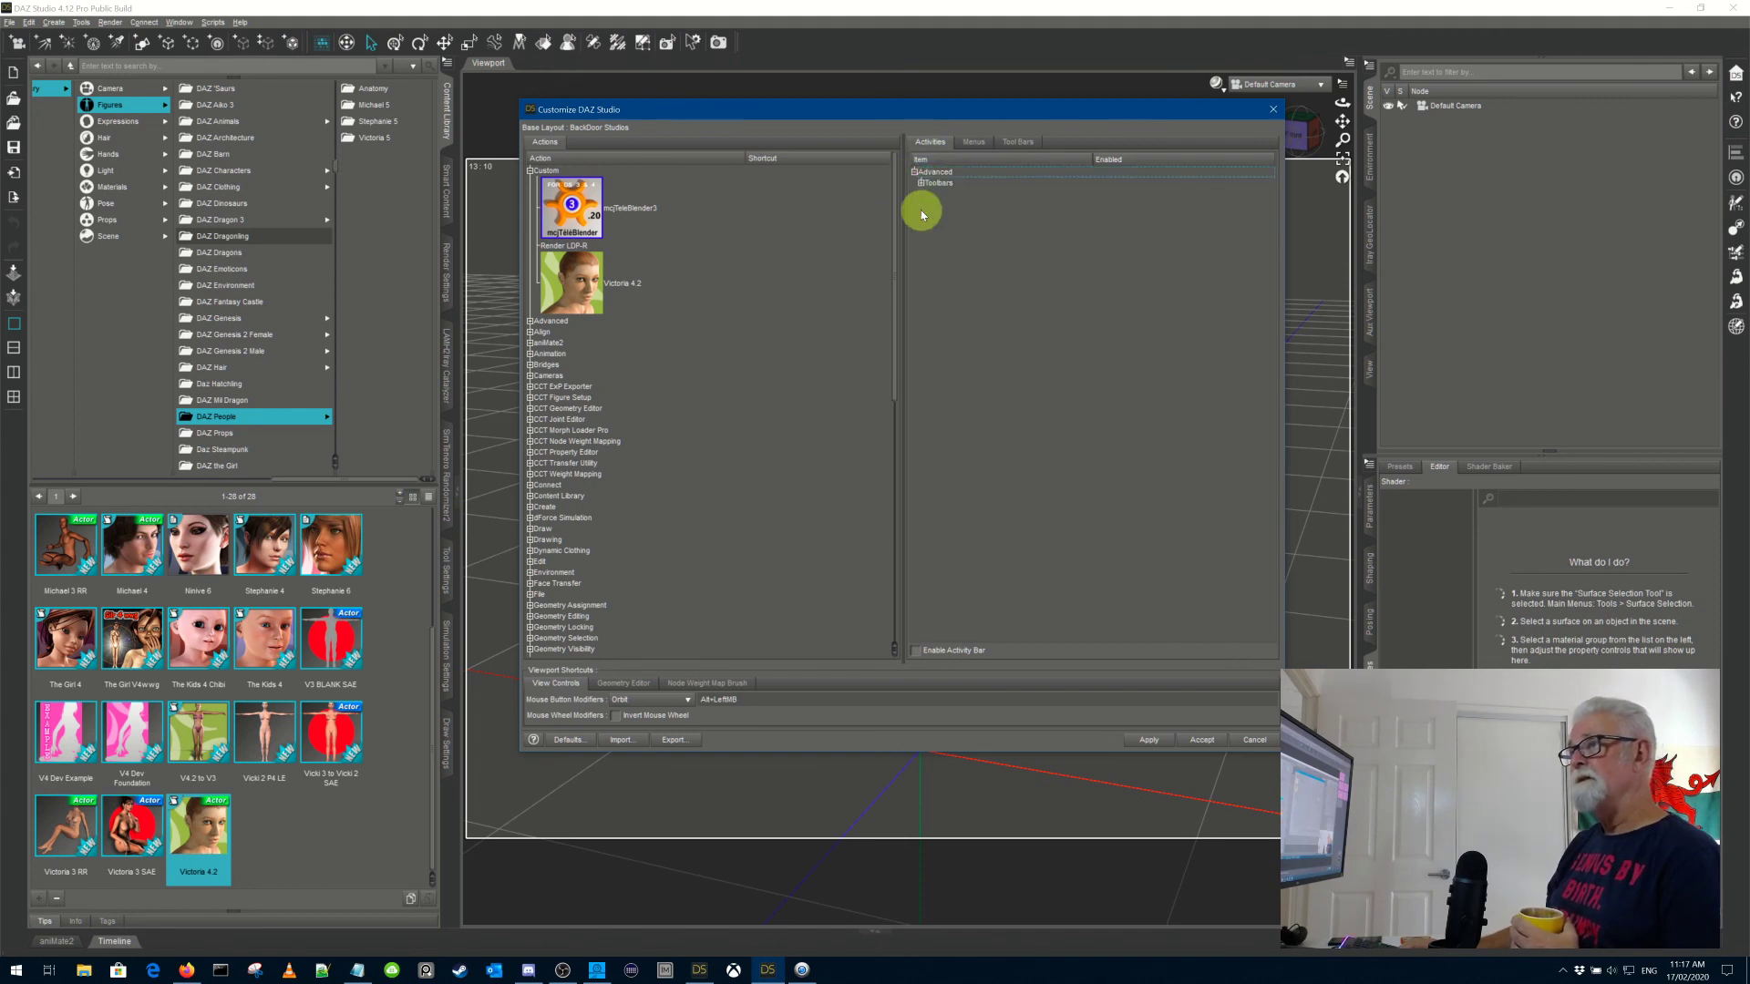
{"action": "left_click", "coordinate": [921, 183]}
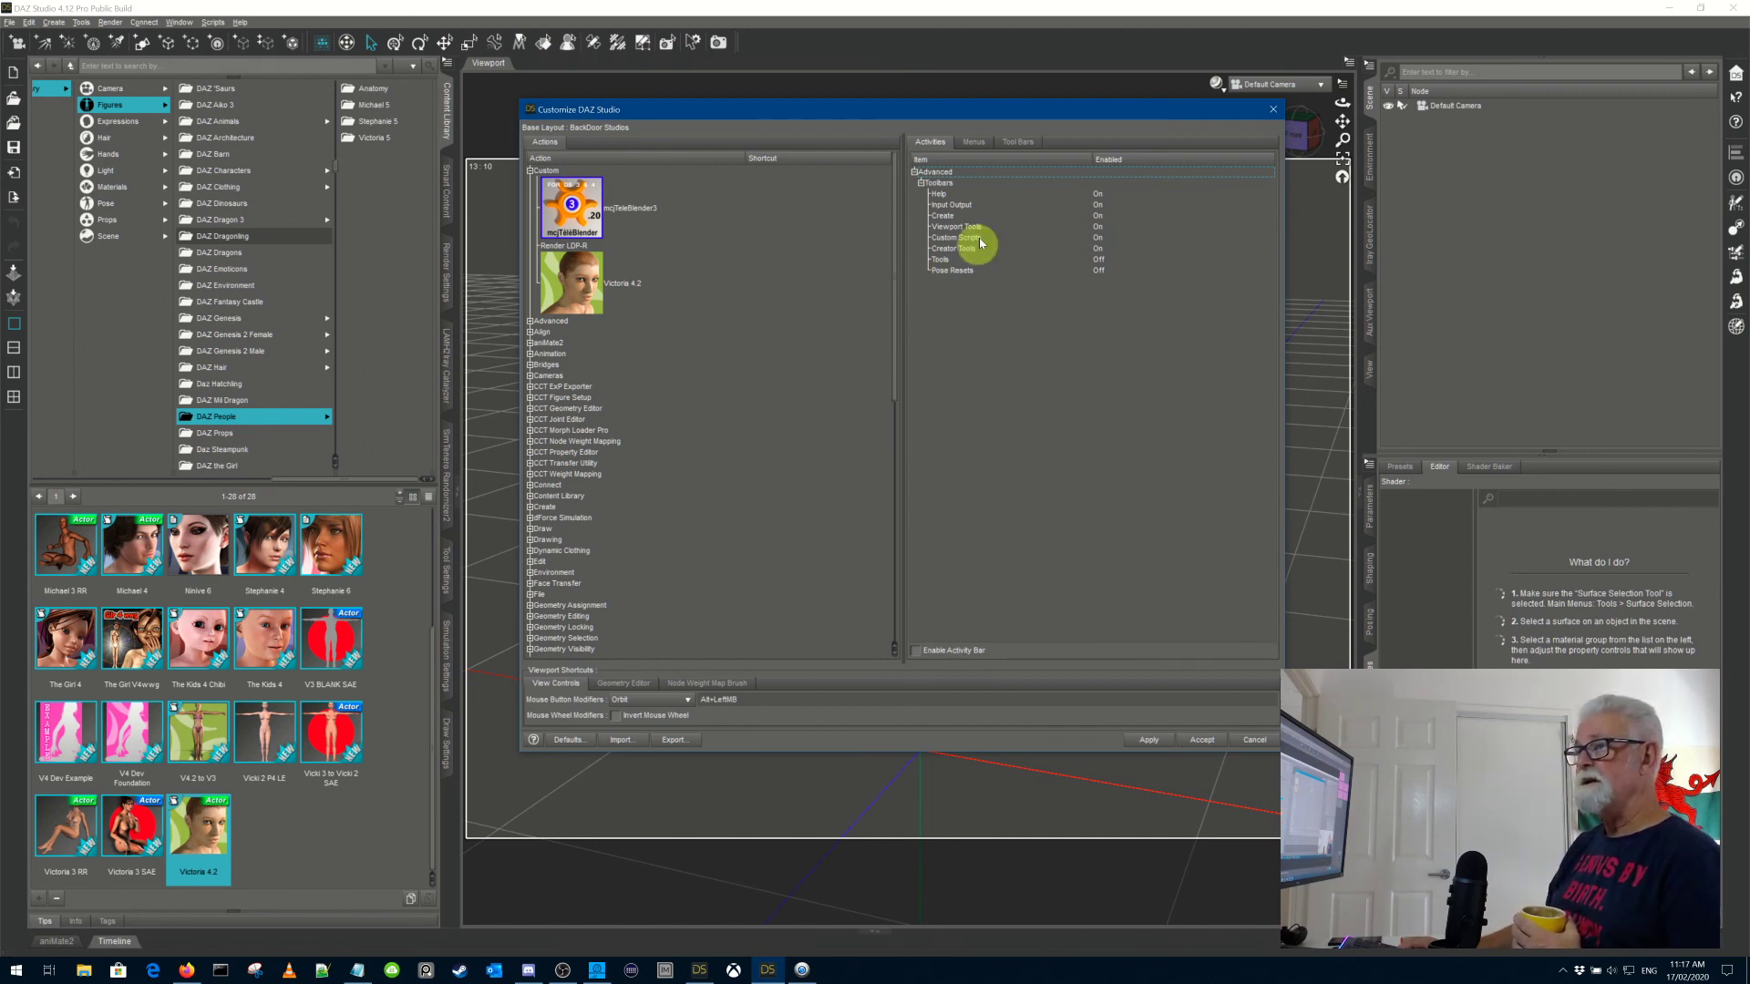
{"action": "left_click", "coordinate": [1075, 204]}
{"action": "right_click", "coordinate": [1074, 206]}
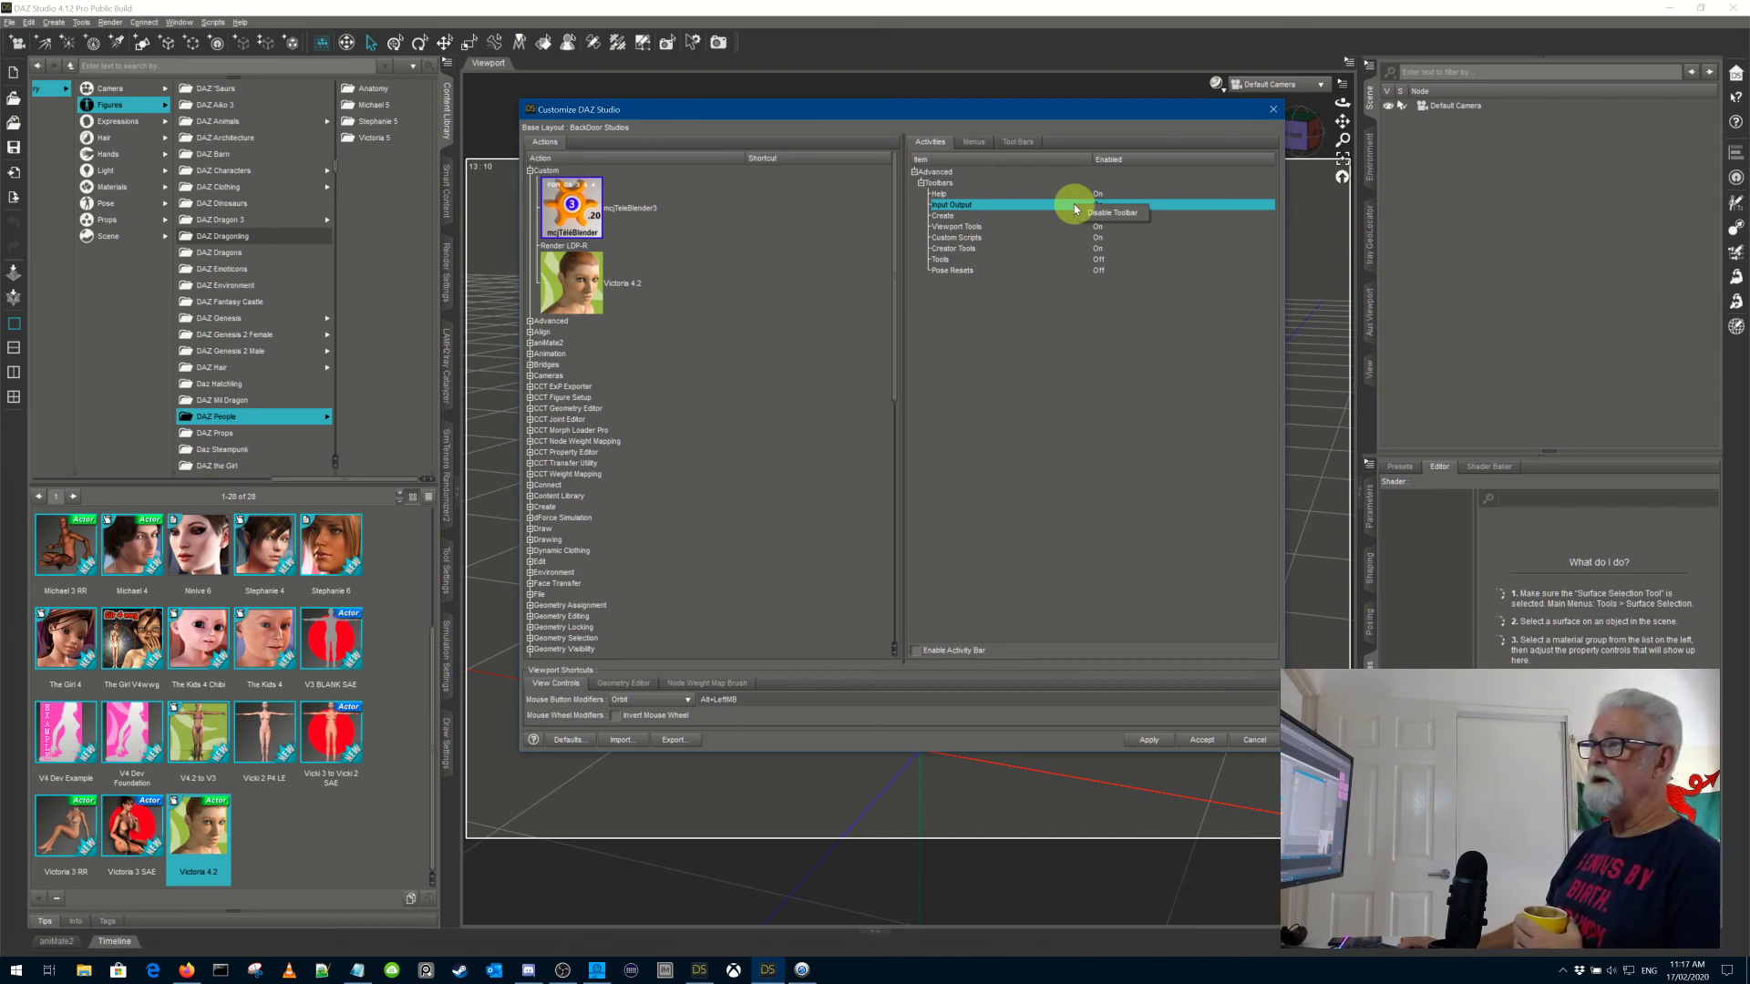
{"action": "left_click", "coordinate": [1050, 423]}
{"action": "left_click", "coordinate": [1144, 456]}
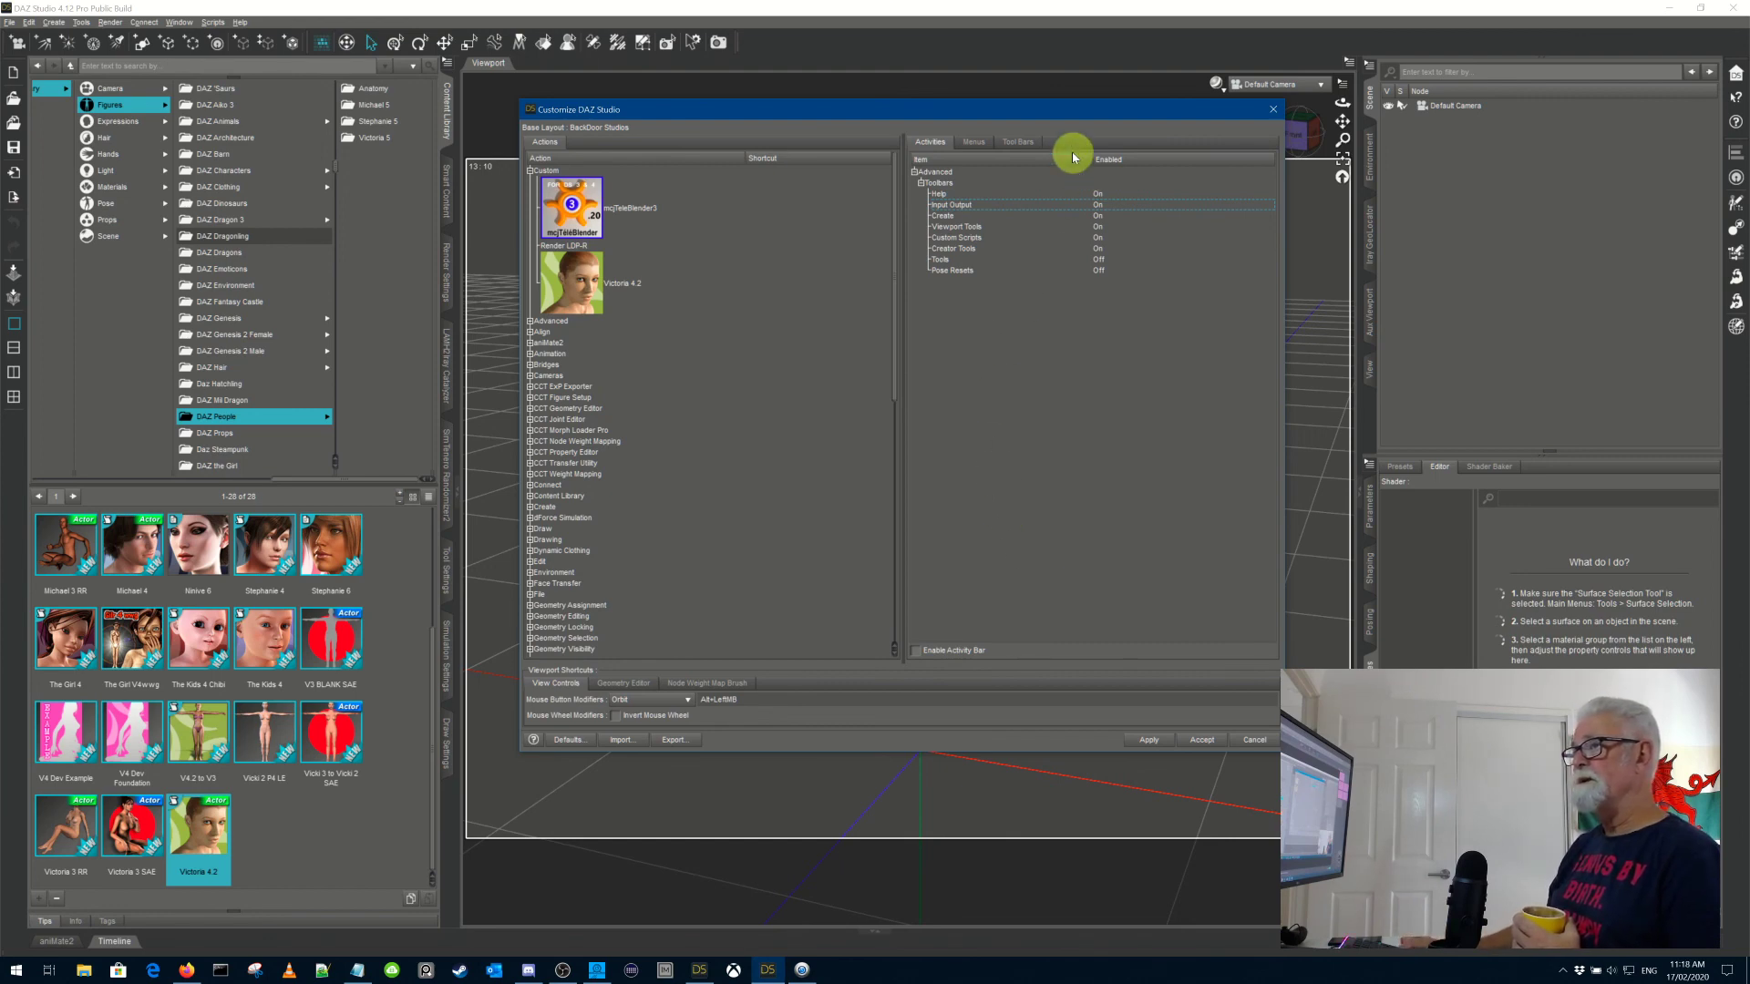
Step: Examine the customization's toolbar and menu listings, including the contents of the Create and Creator Tools toolbars
{"action": "left_click", "coordinate": [1013, 142]}
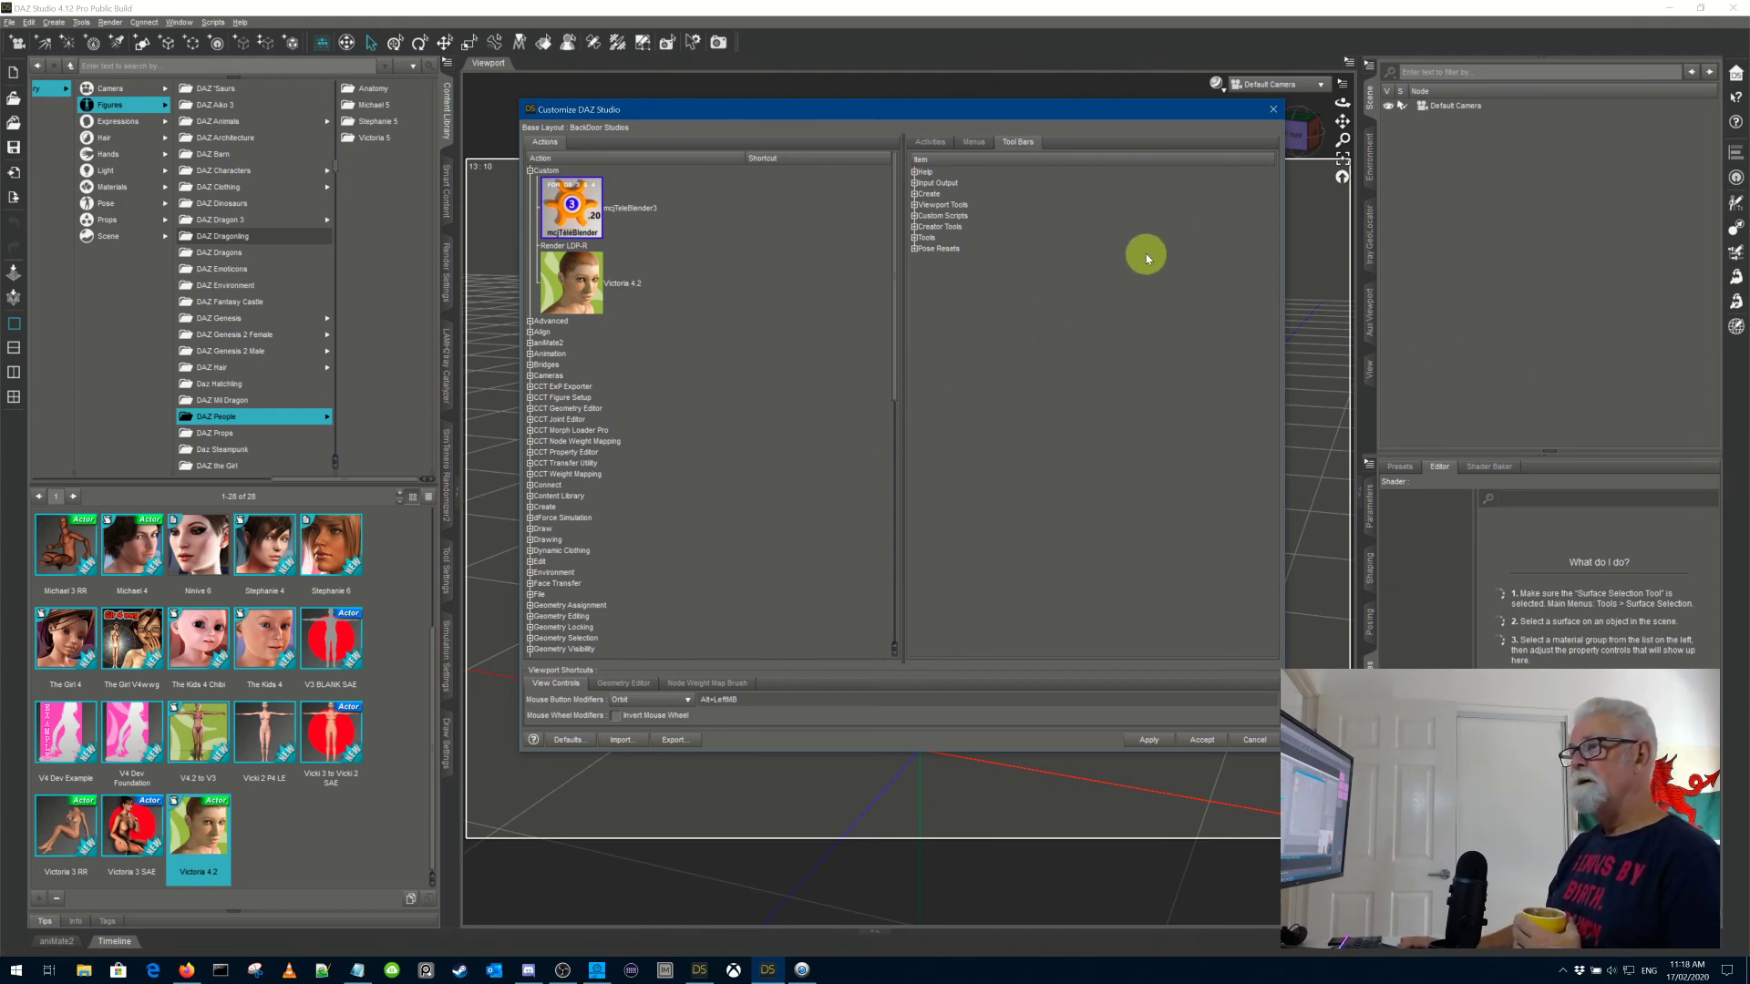
{"action": "right_click", "coordinate": [986, 250]}
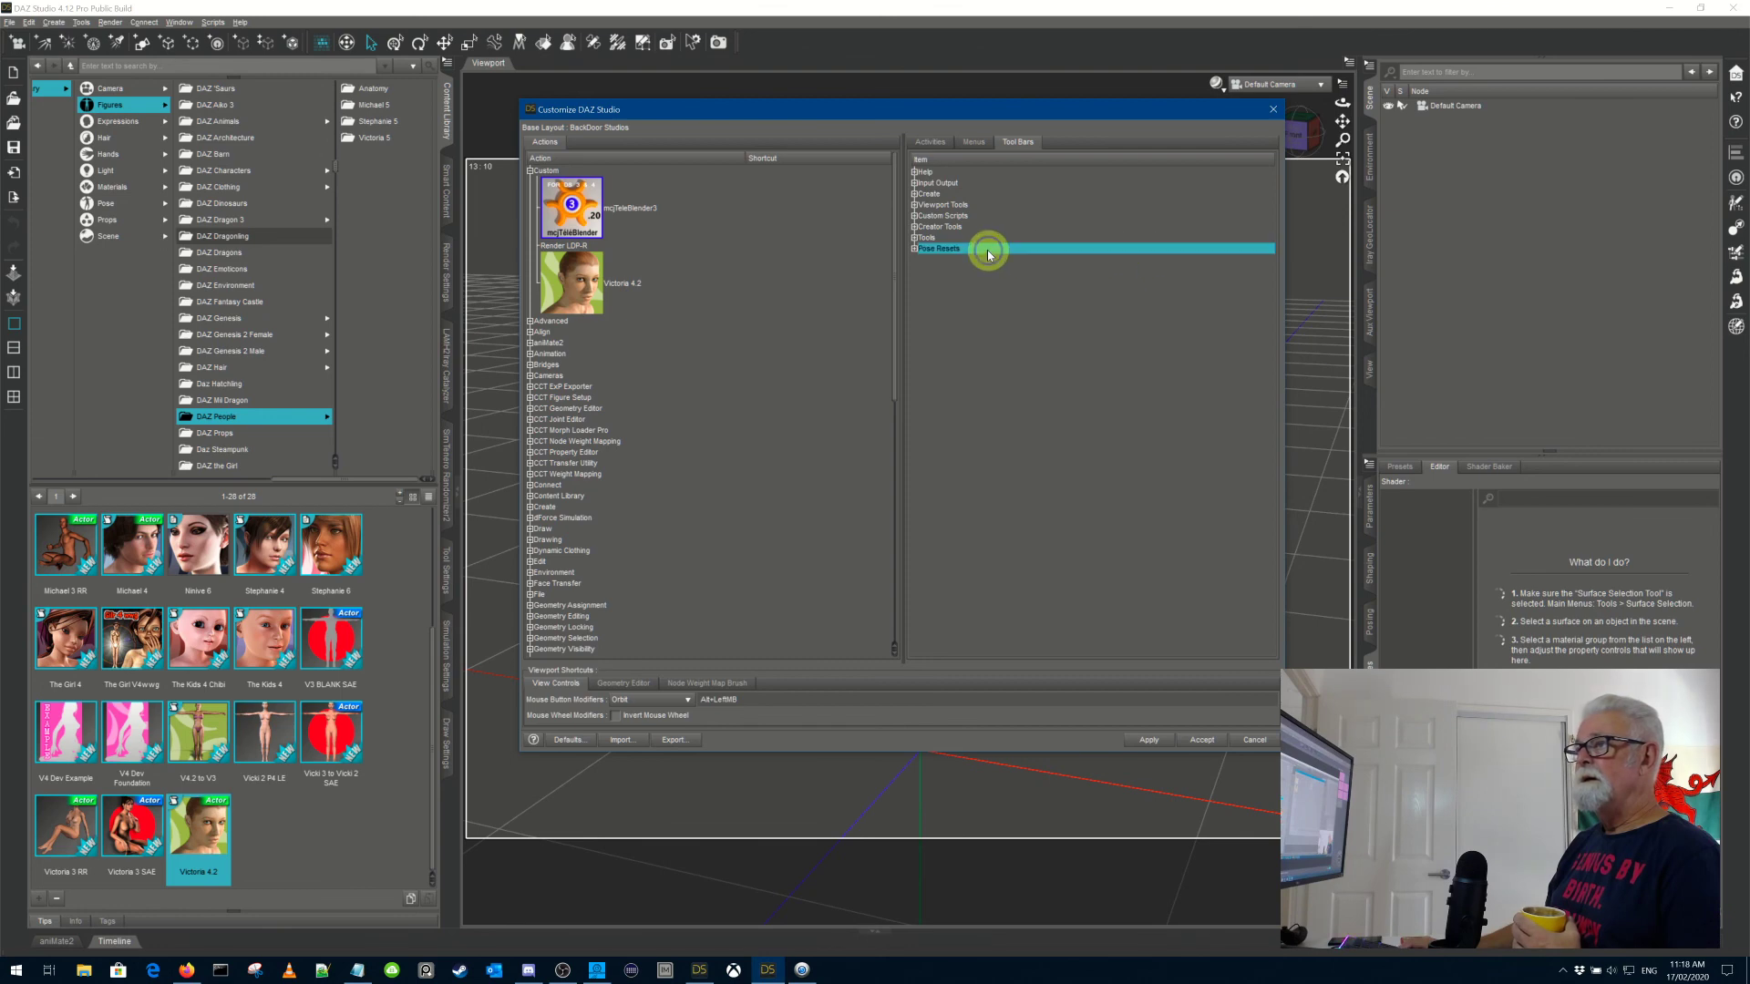
{"action": "left_click", "coordinate": [1034, 419]}
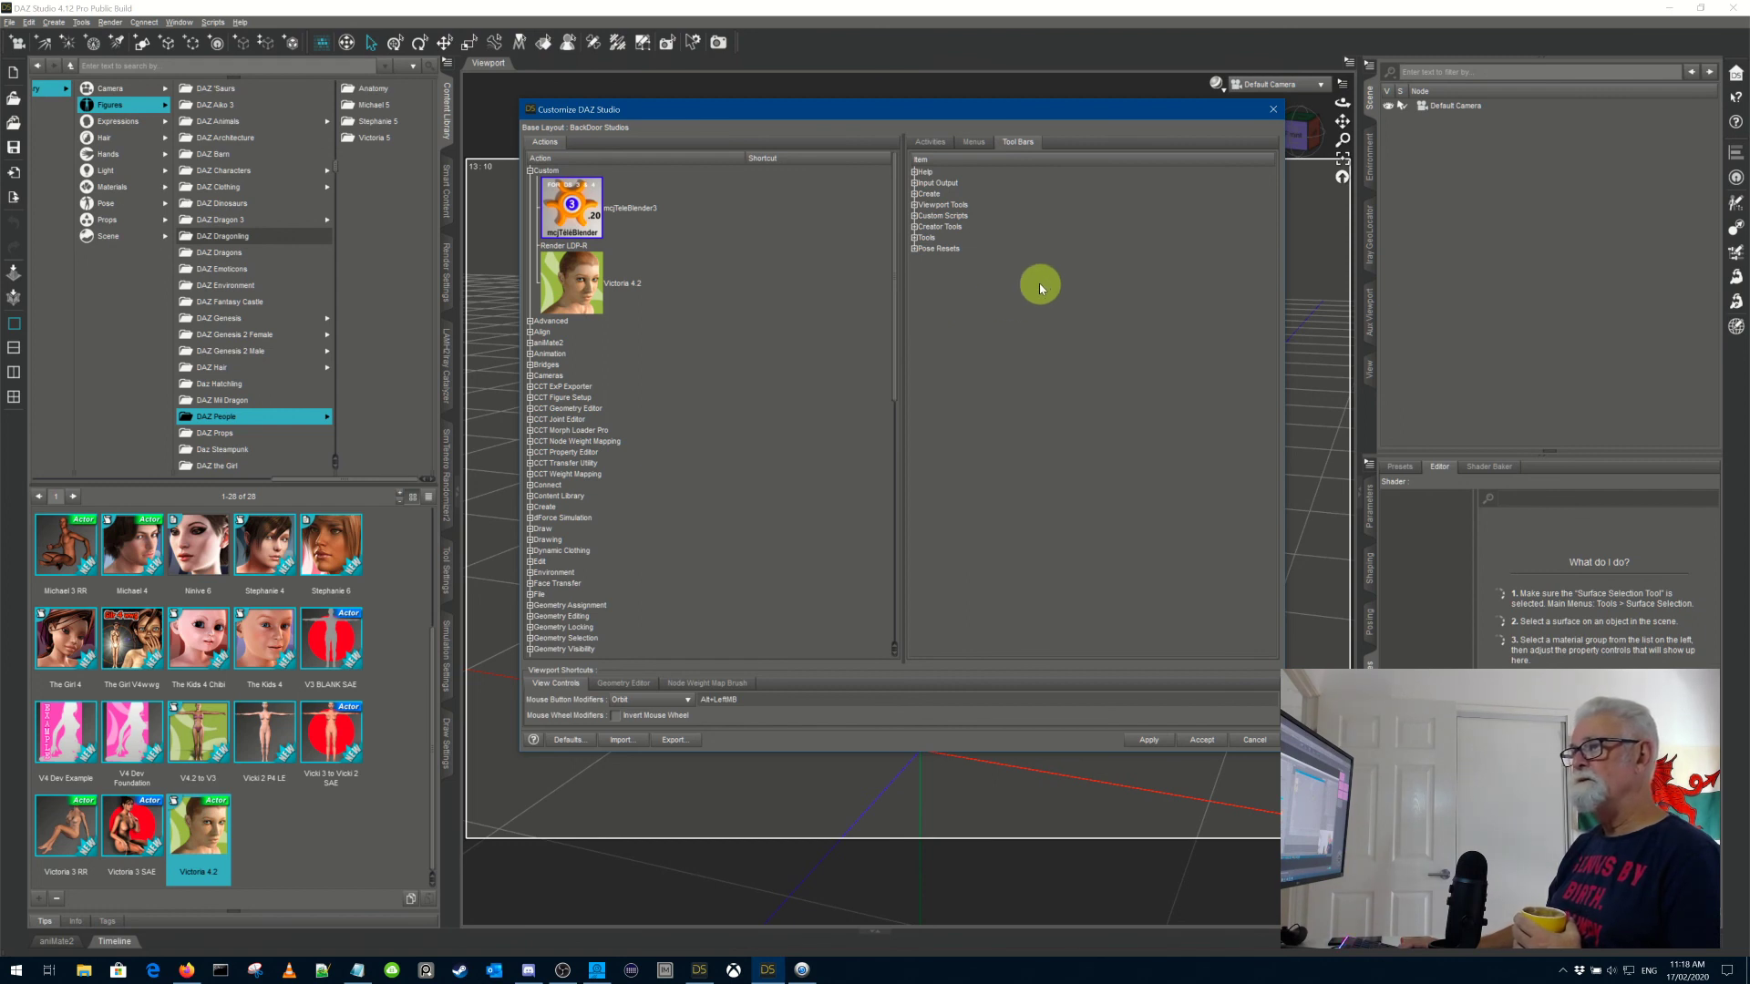
{"action": "left_click", "coordinate": [974, 142]}
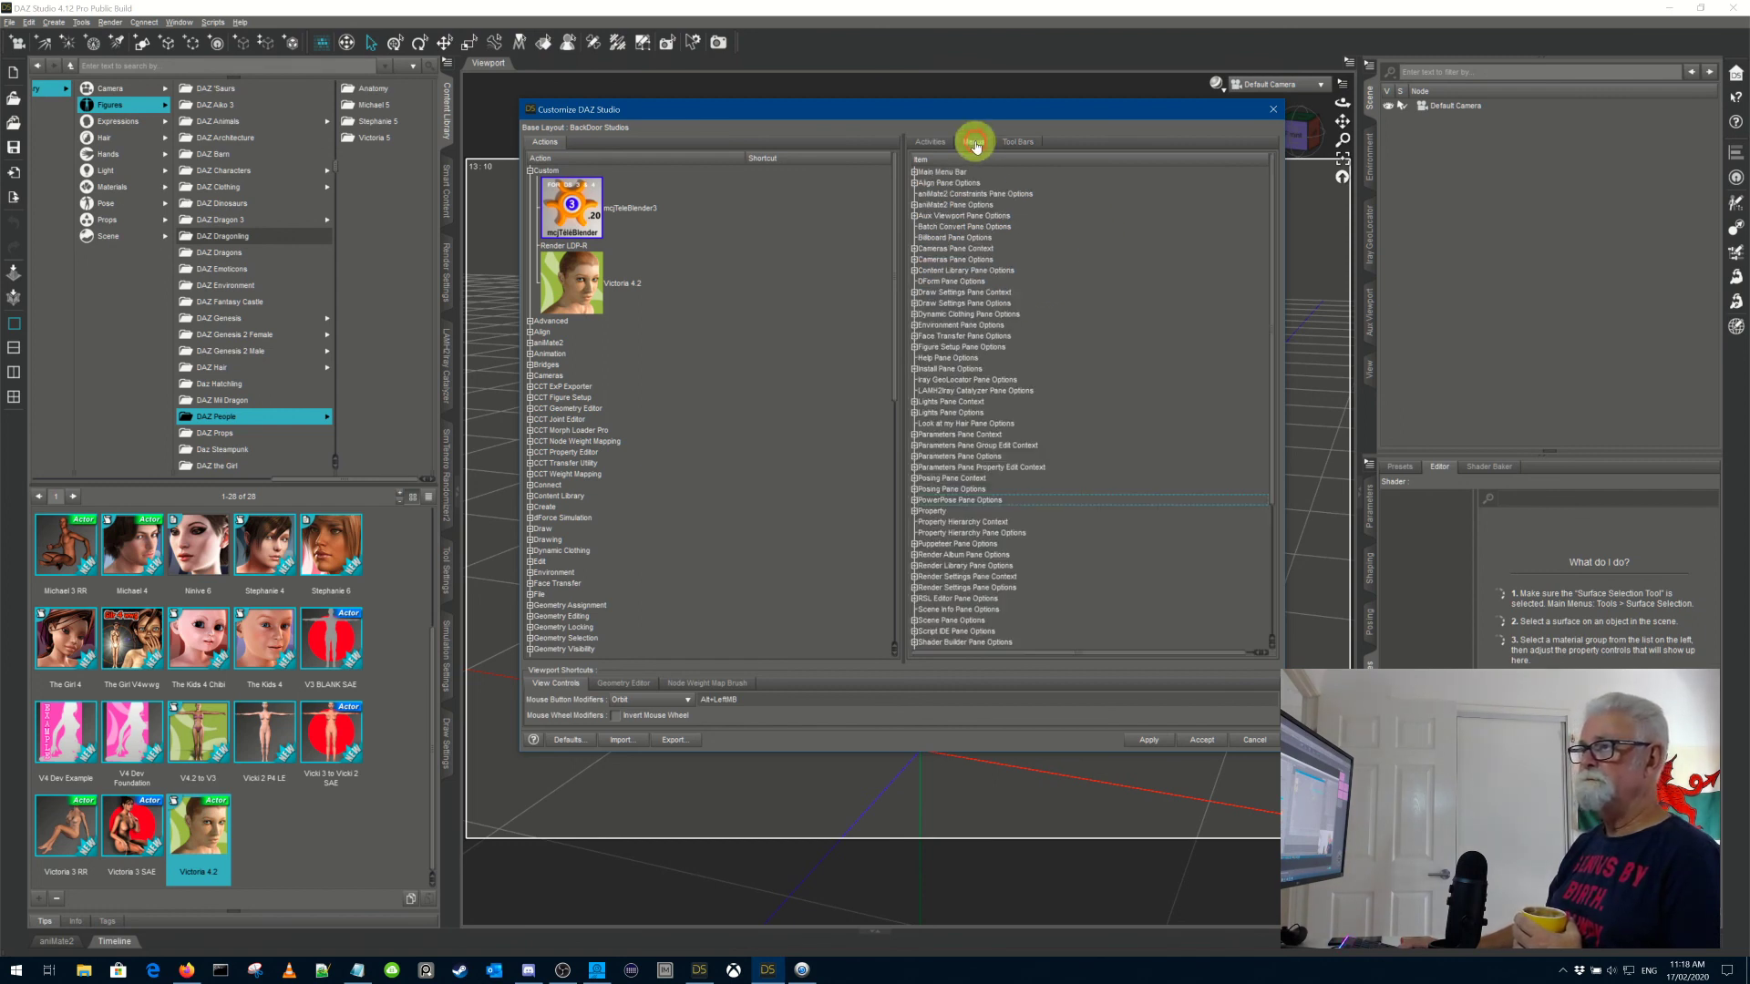
{"action": "left_click", "coordinate": [1019, 143]}
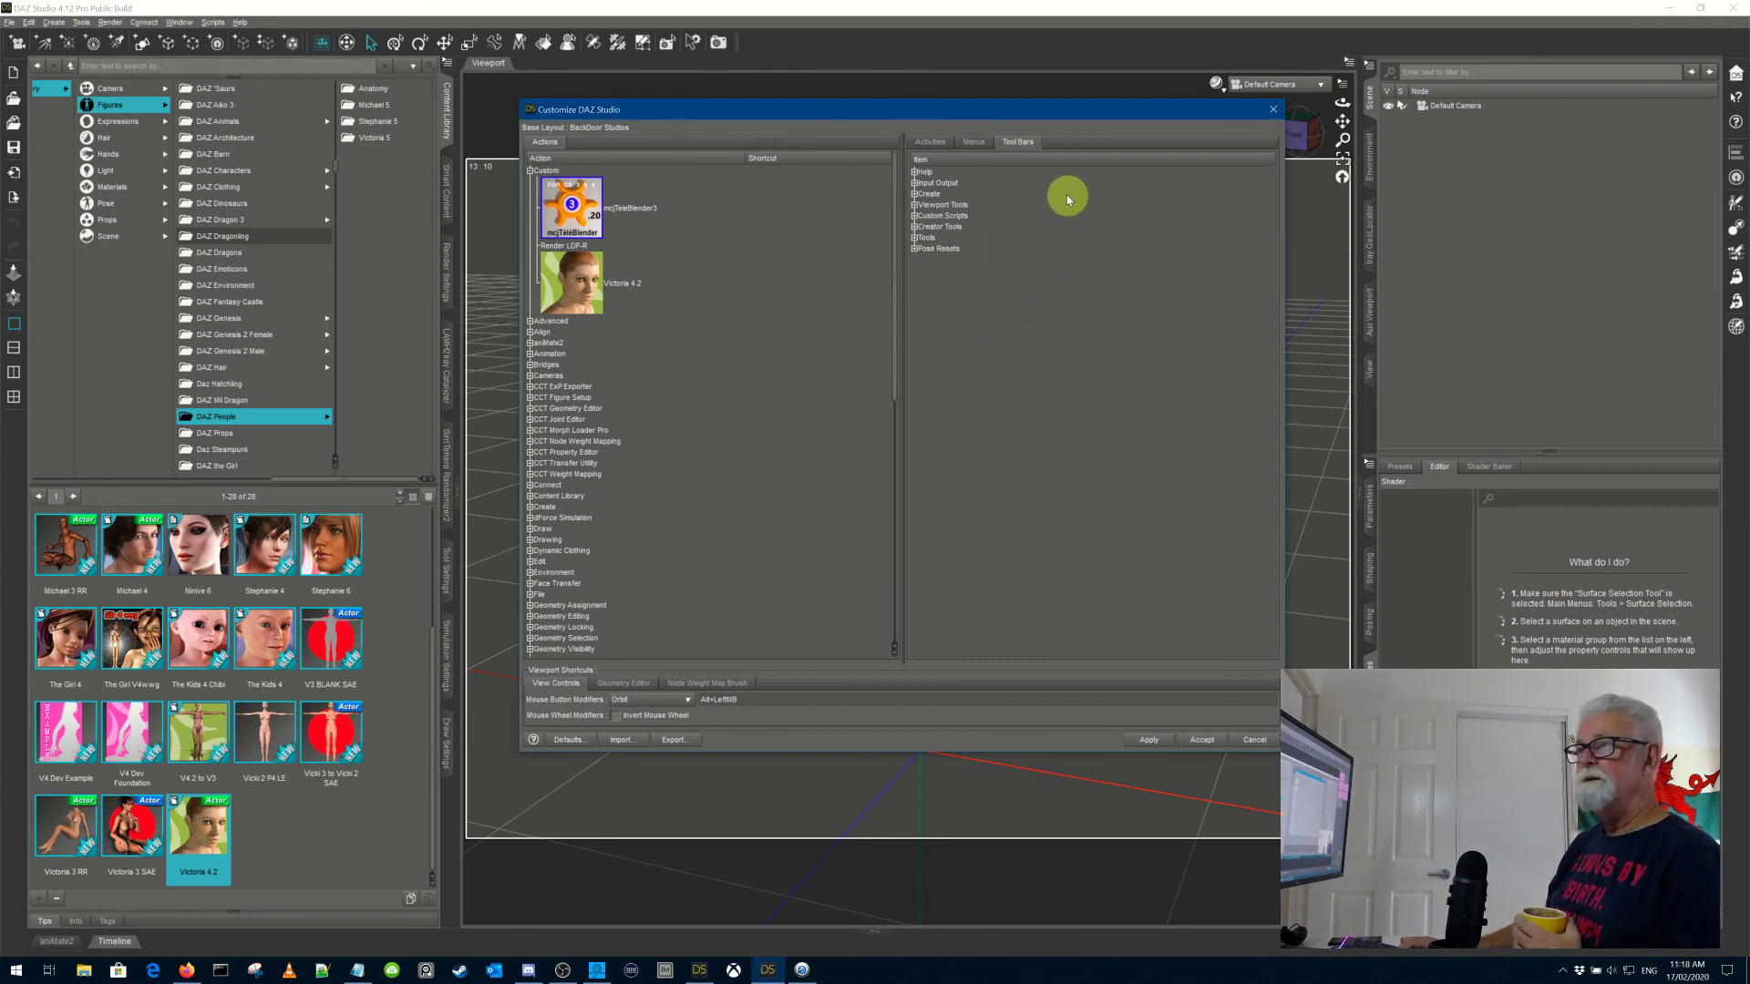
{"action": "left_click", "coordinate": [914, 194]}
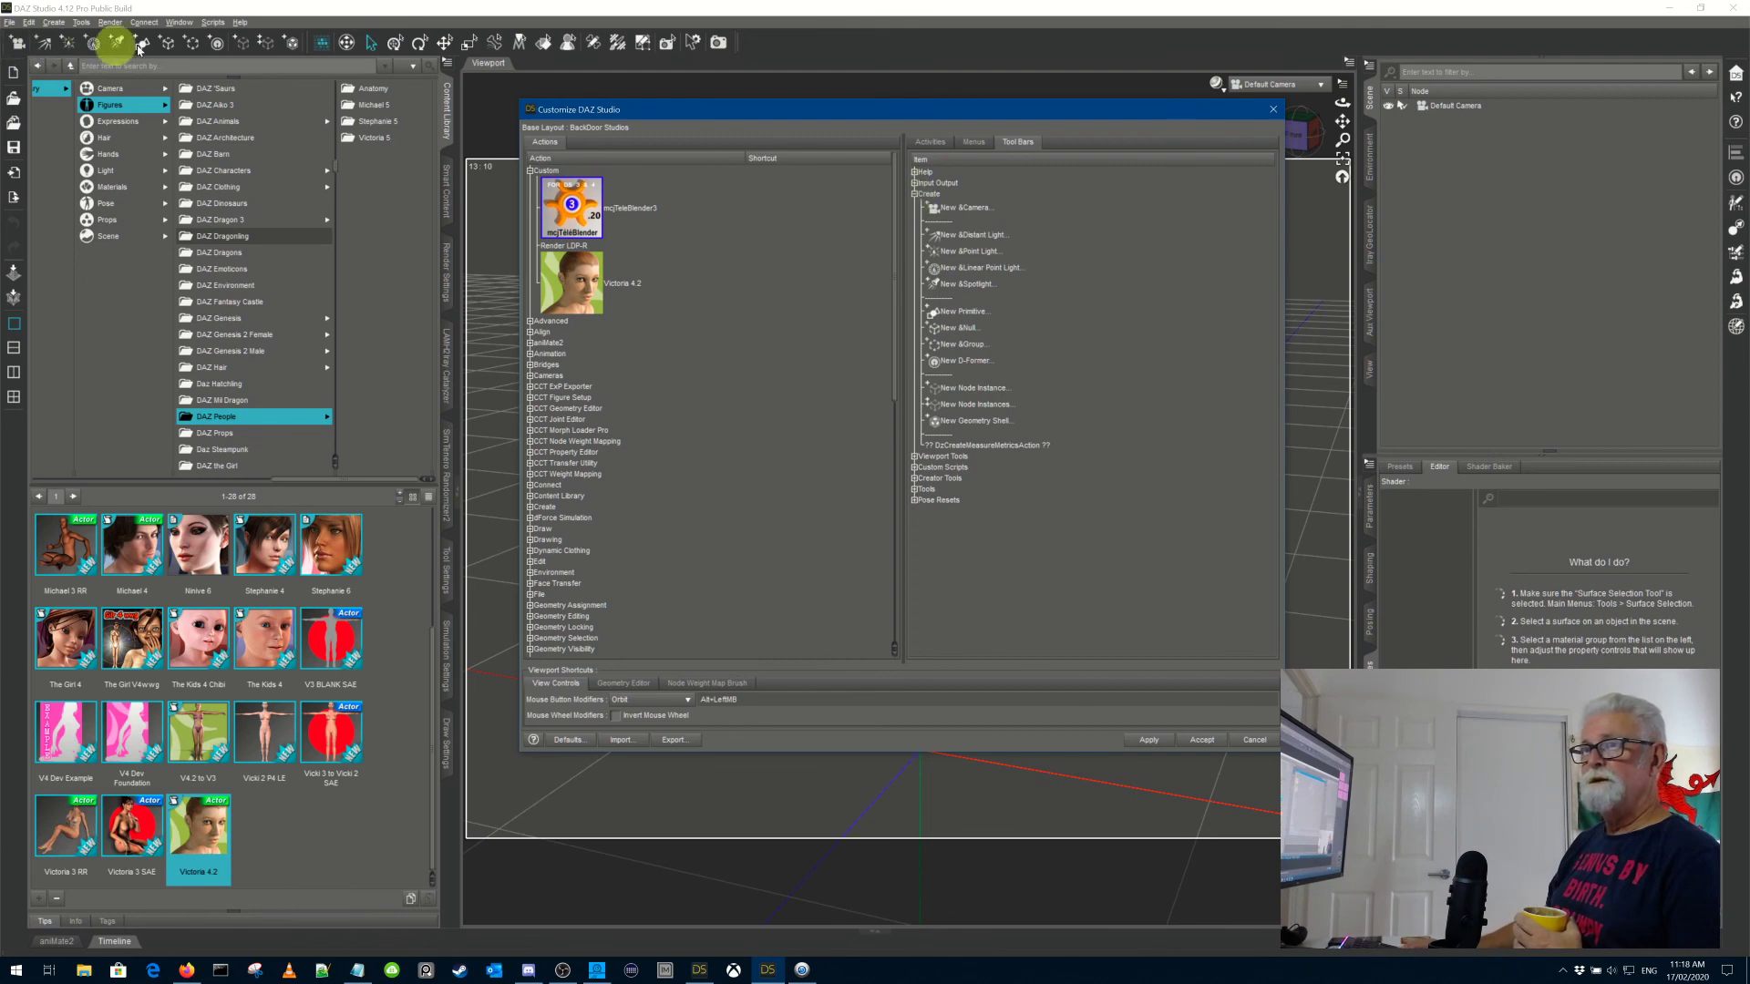
{"action": "left_click", "coordinate": [915, 194]}
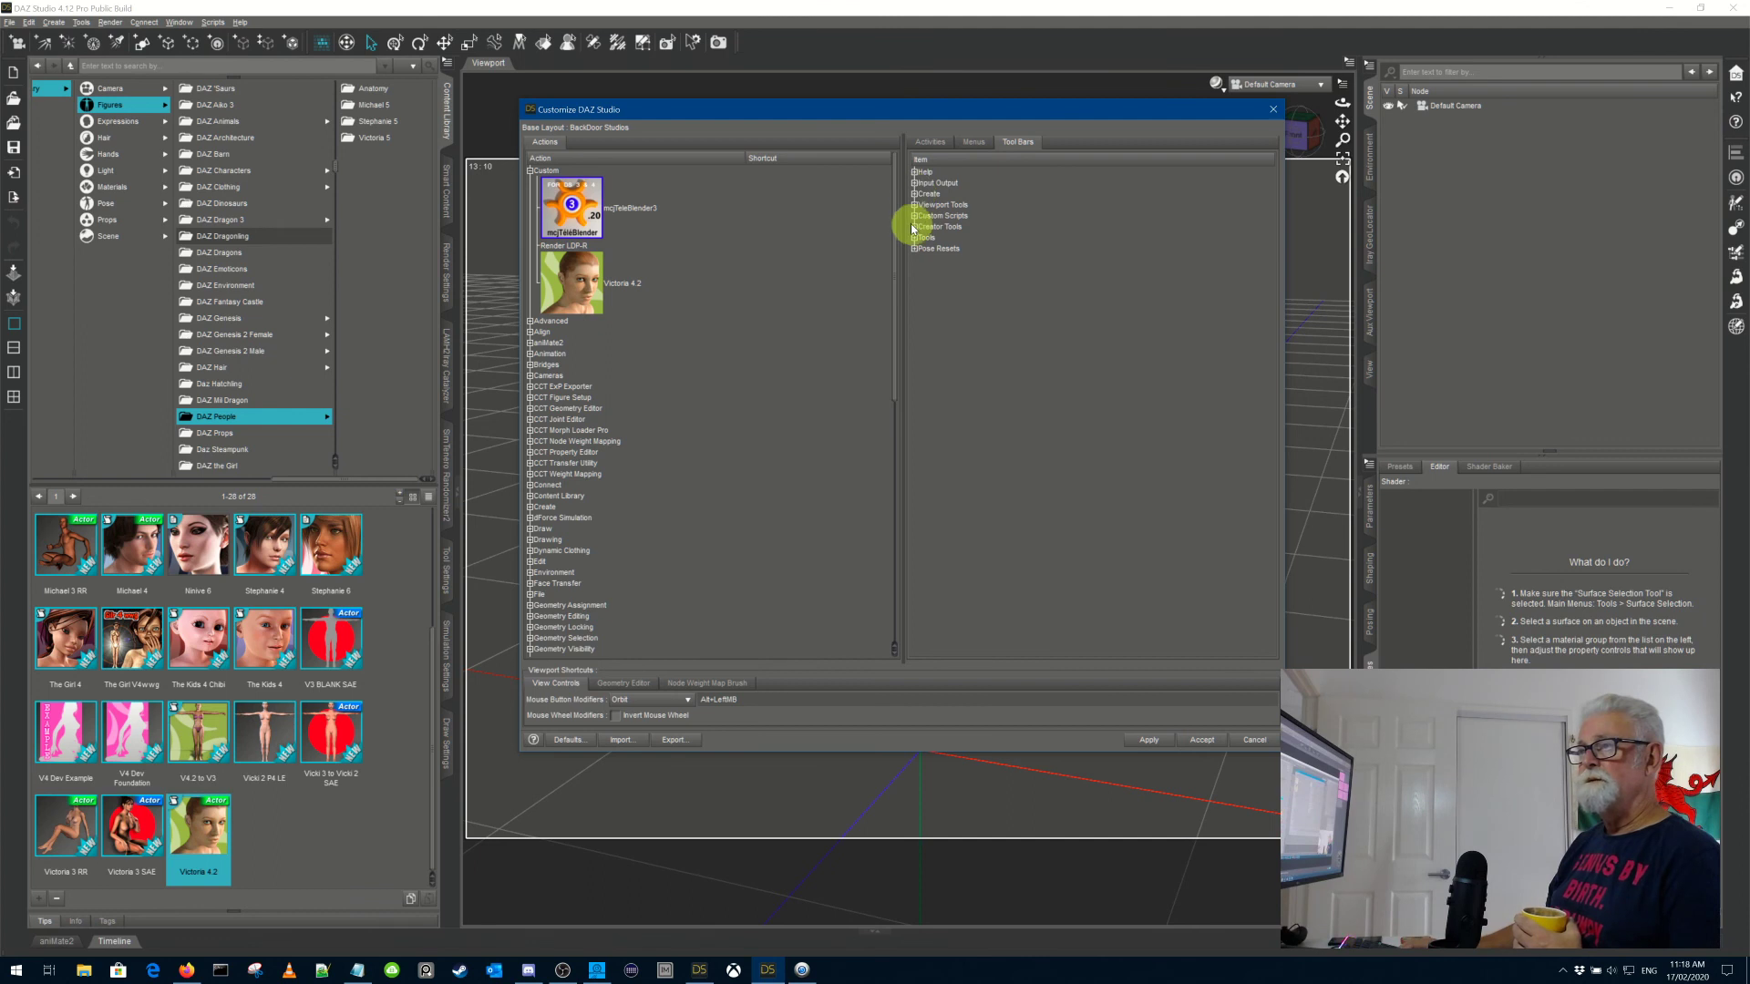
{"action": "left_click", "coordinate": [914, 227]}
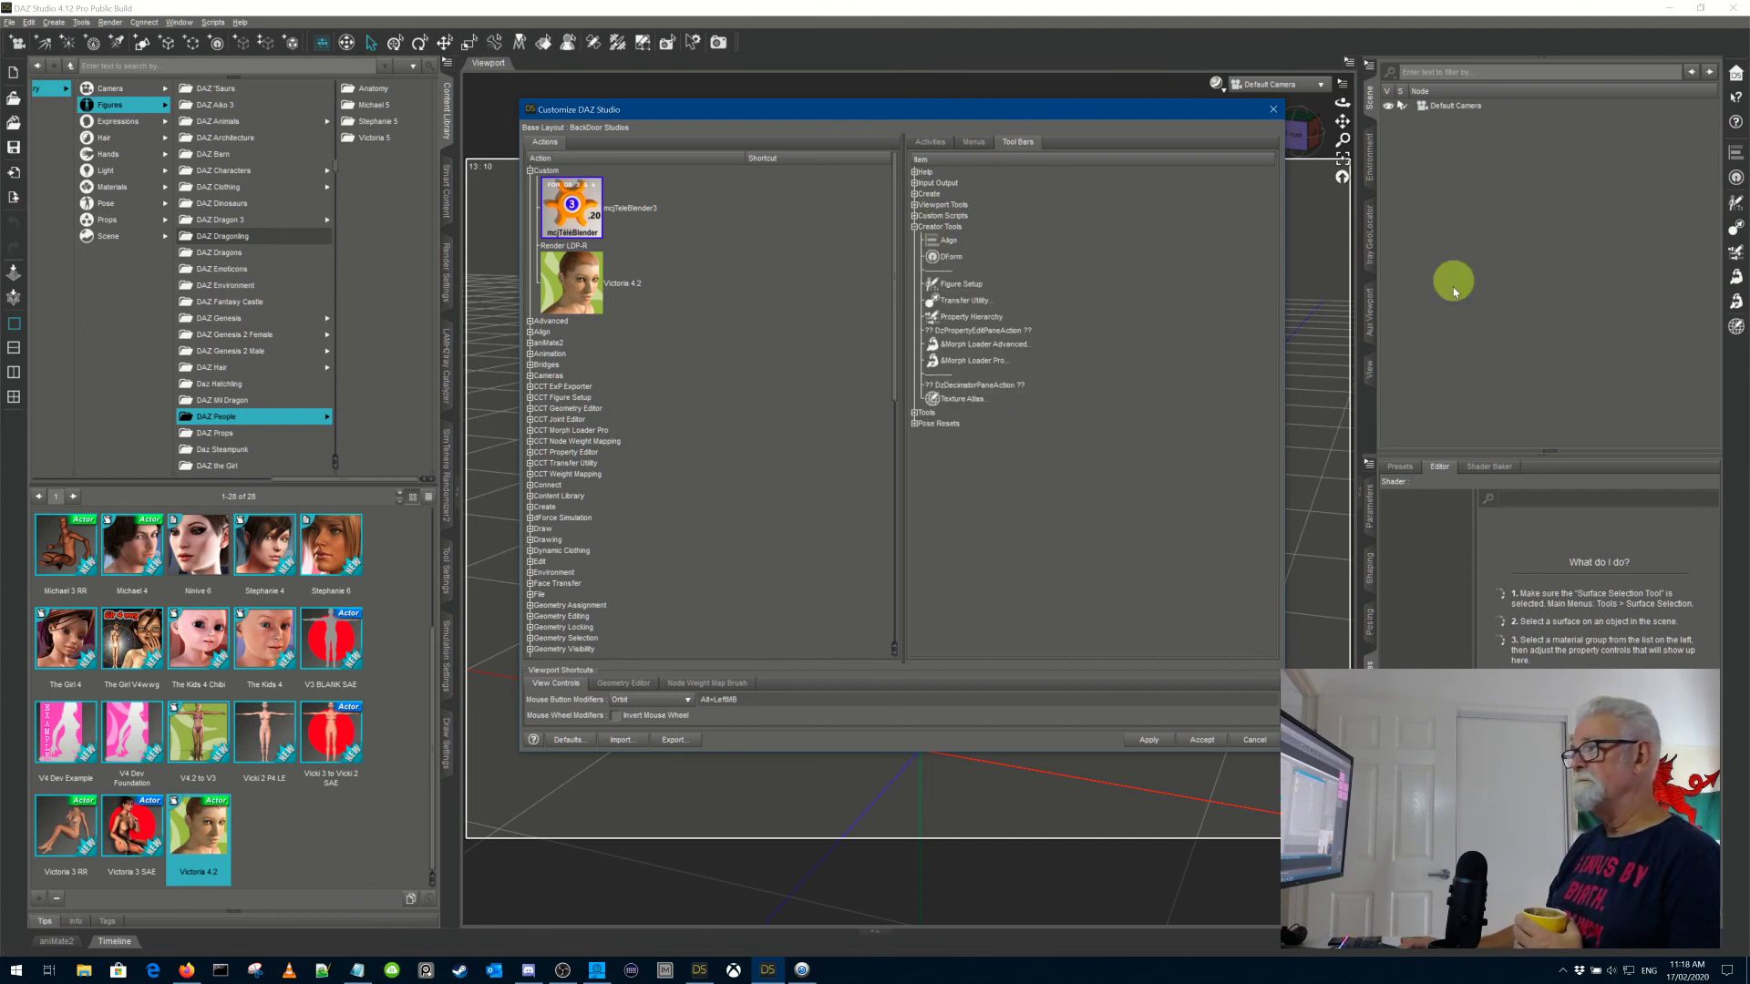
{"action": "left_click", "coordinate": [913, 227]}
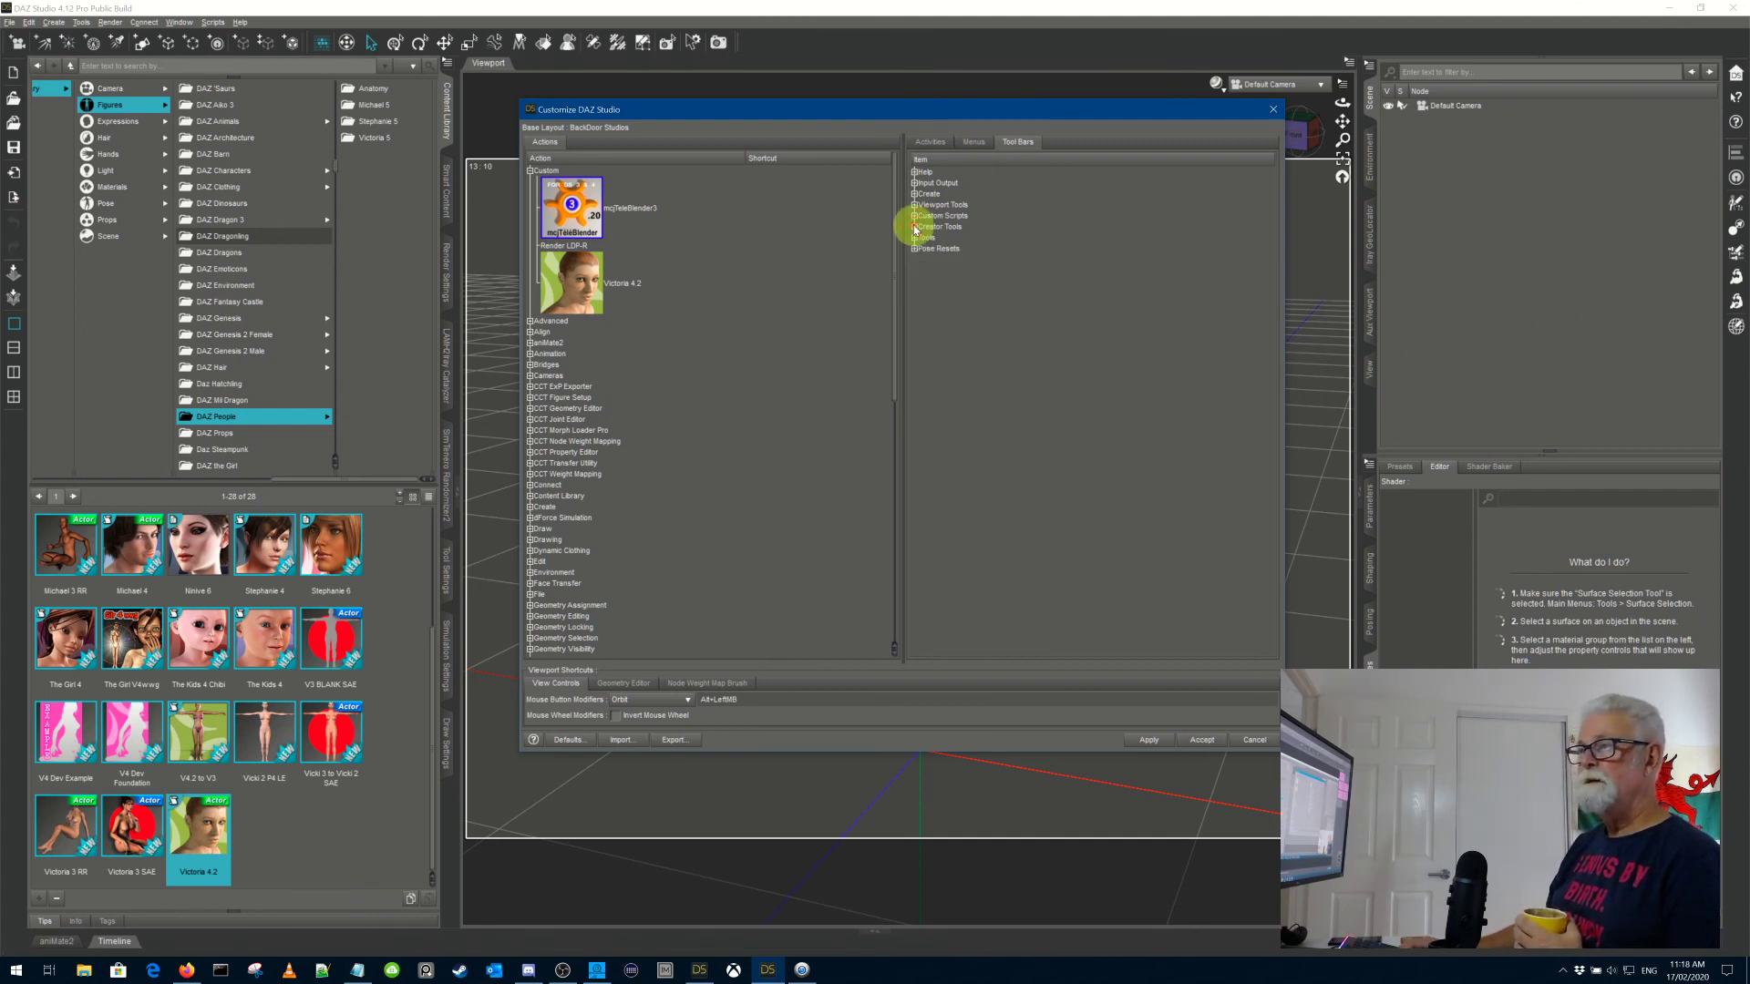
Step: Add a new toolbar directly after the Tools toolbar and name it DAZ Characters
{"action": "left_click", "coordinate": [914, 238]}
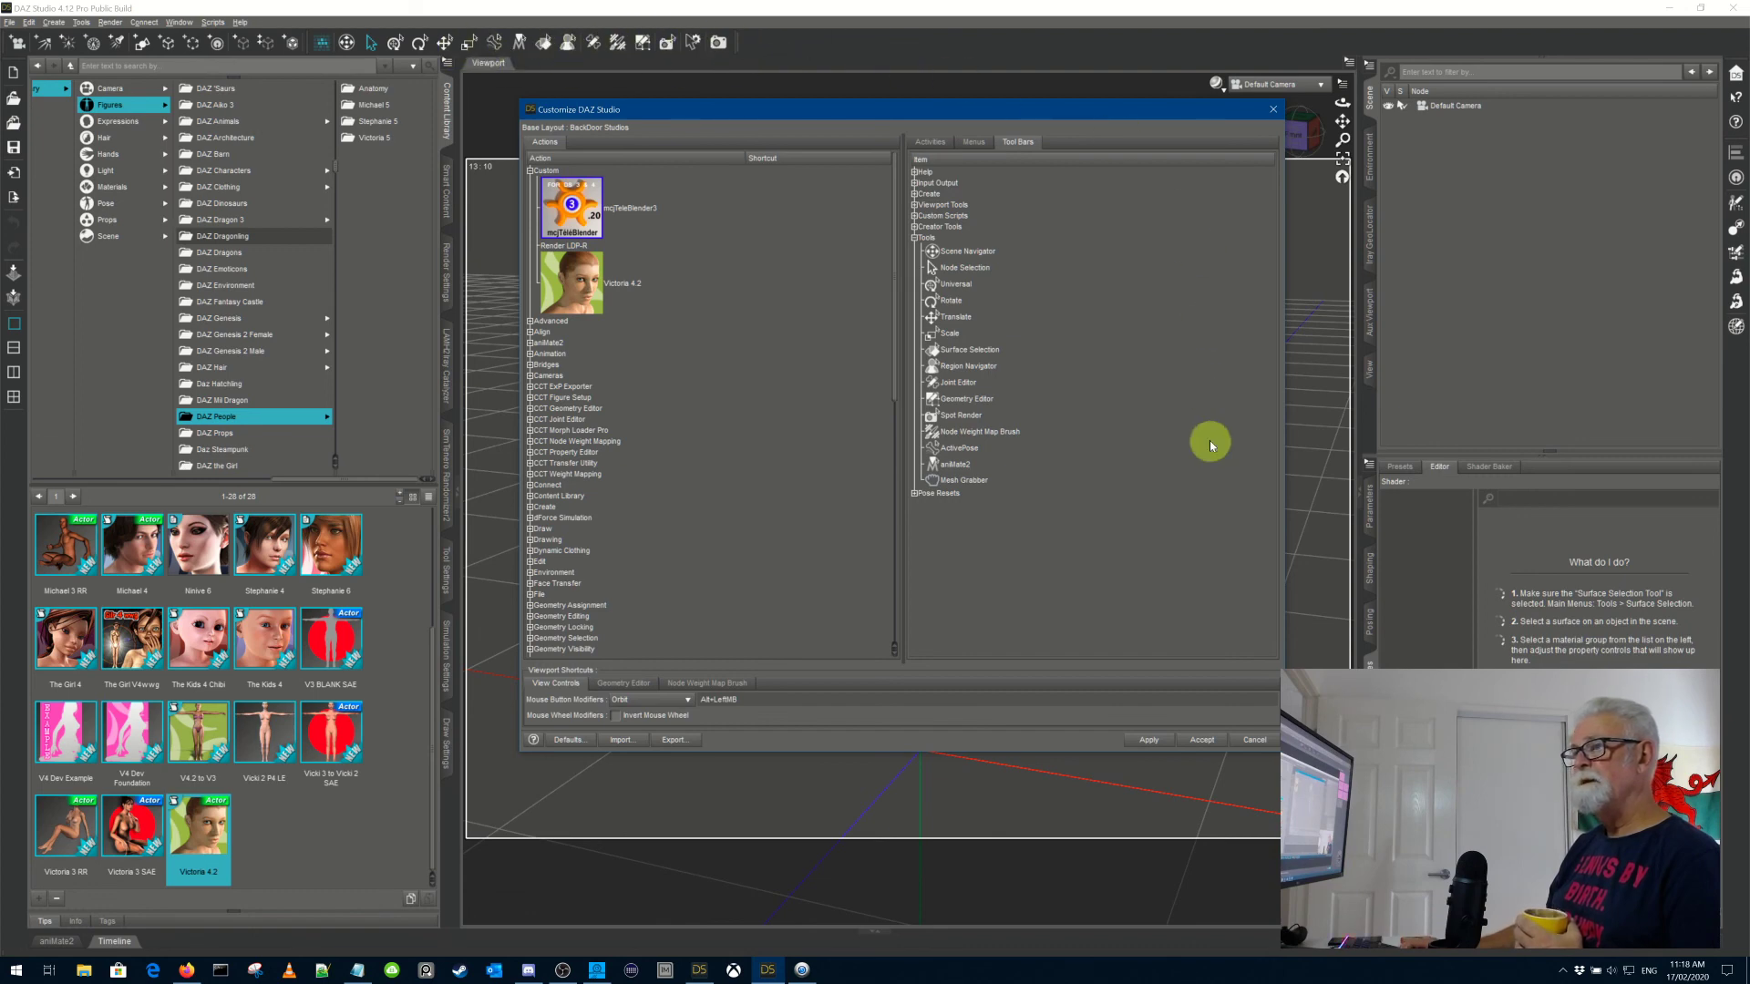
{"action": "right_click", "coordinate": [935, 239]}
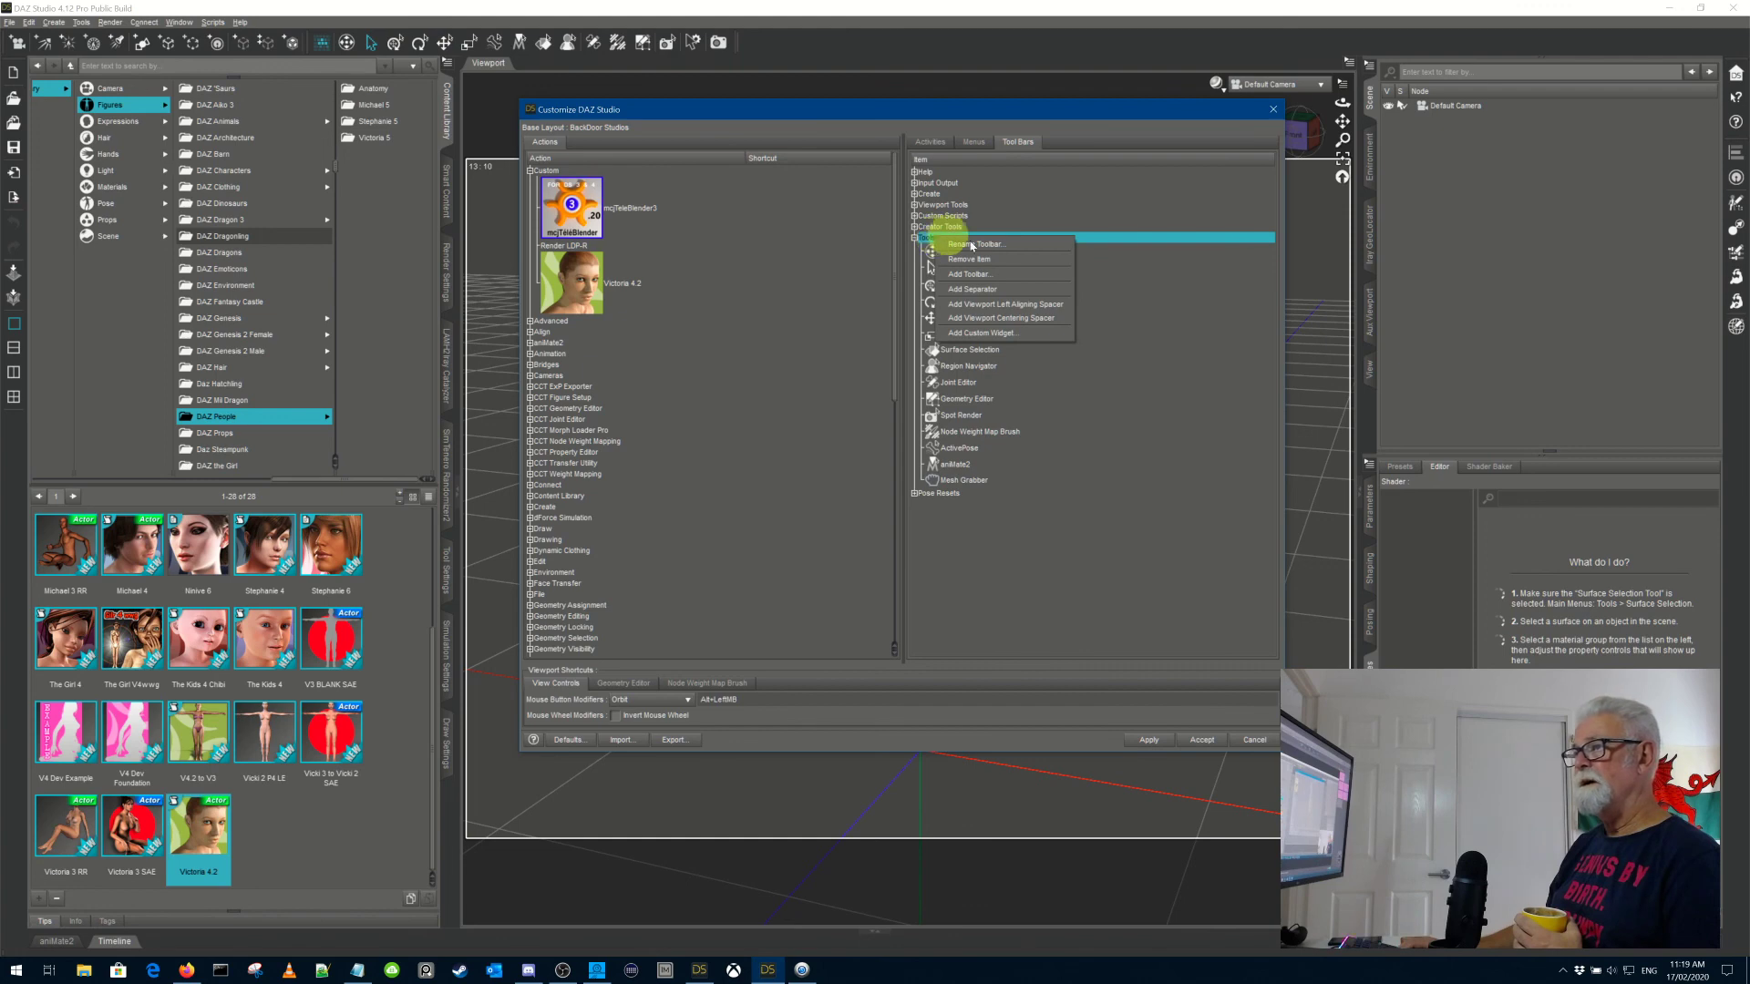
{"action": "left_click", "coordinate": [998, 273]}
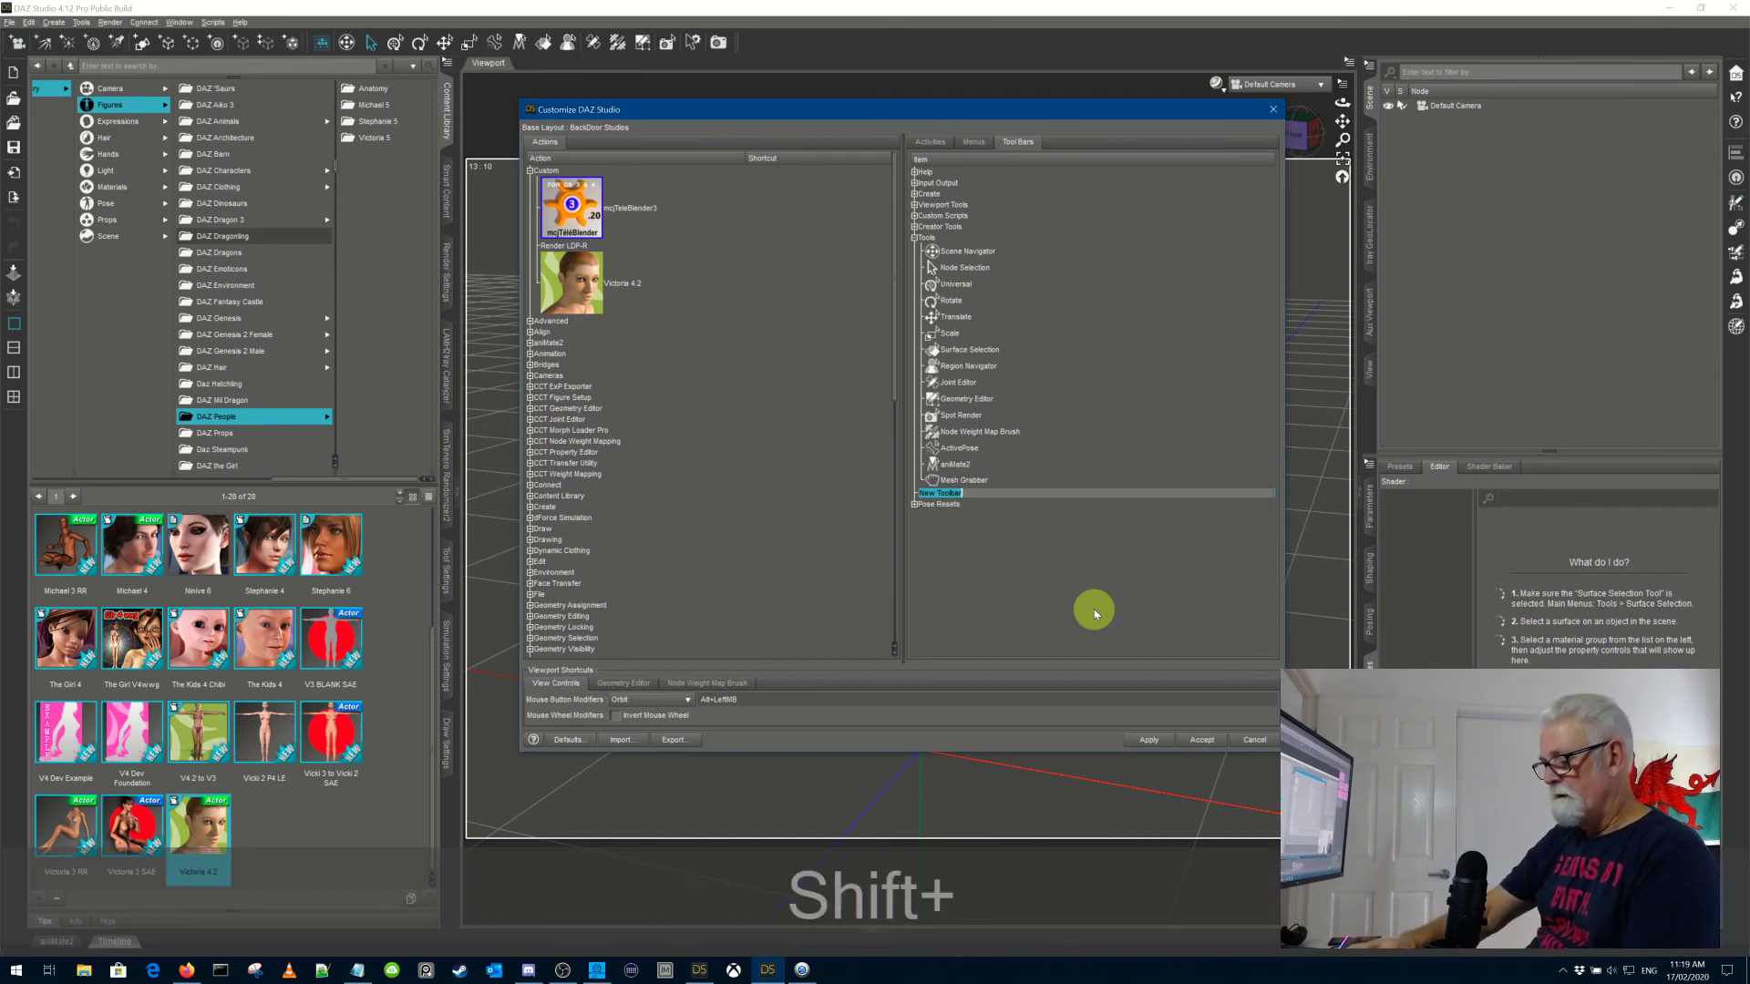
{"action": "type", "text": "DAZ "}
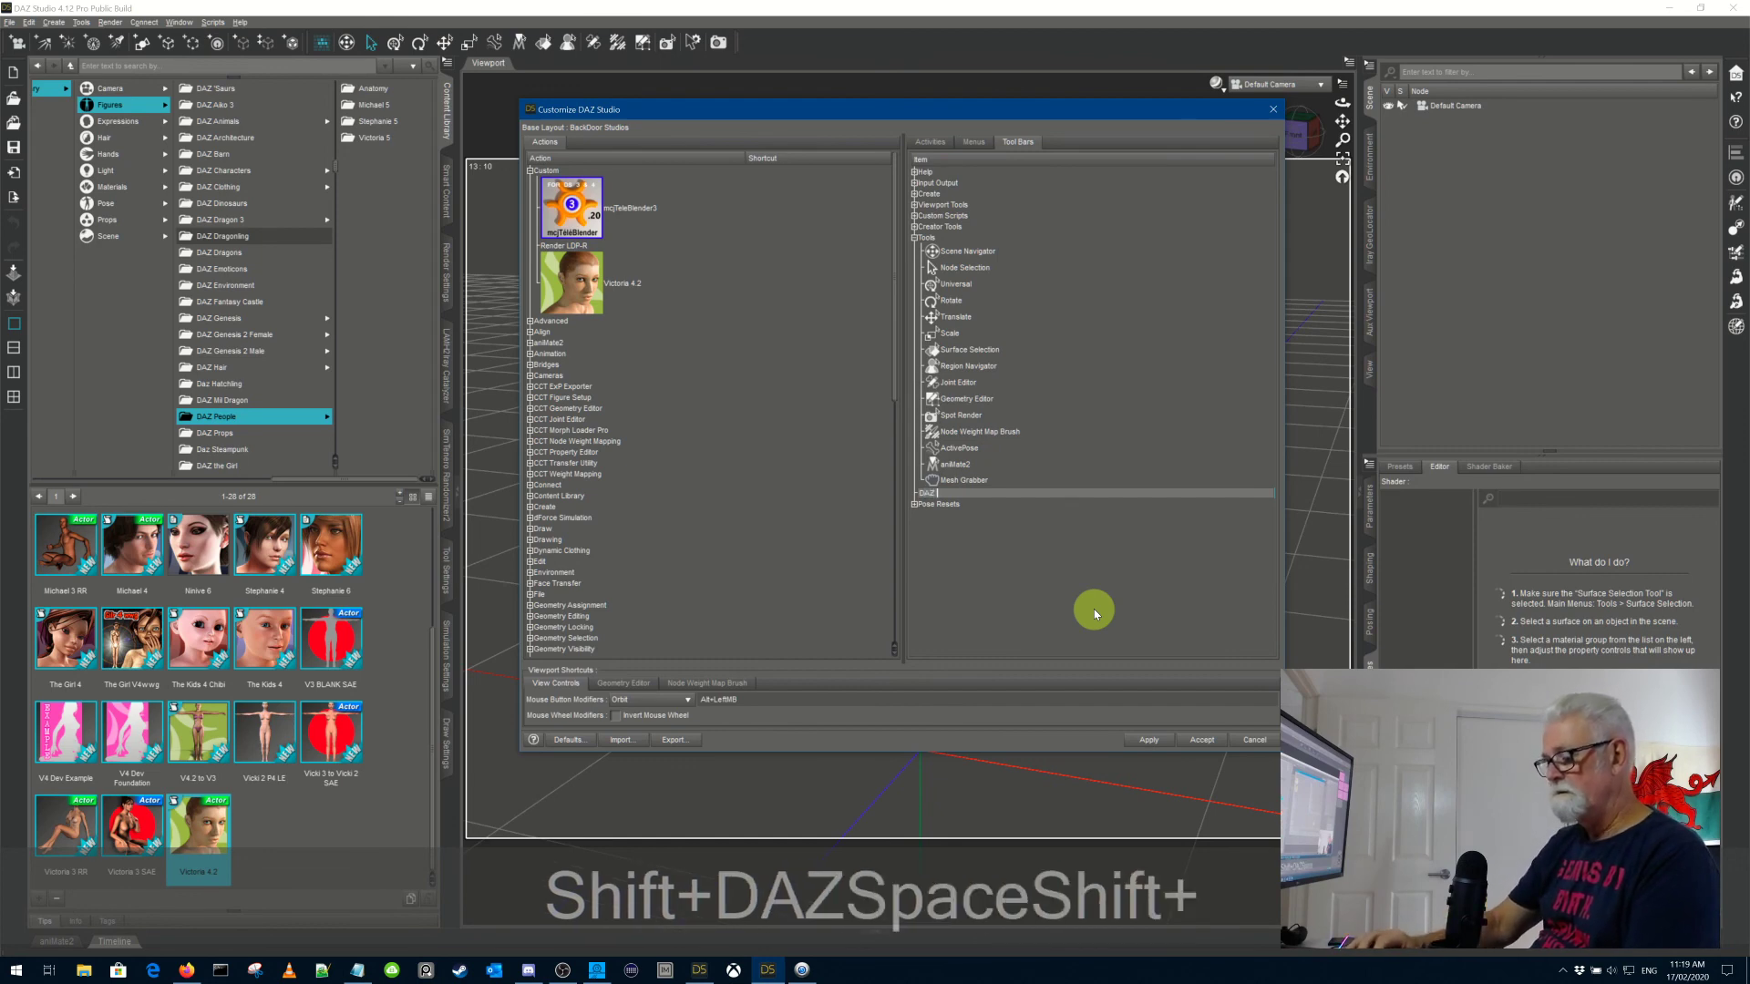
{"action": "type", "text": "Characters"}
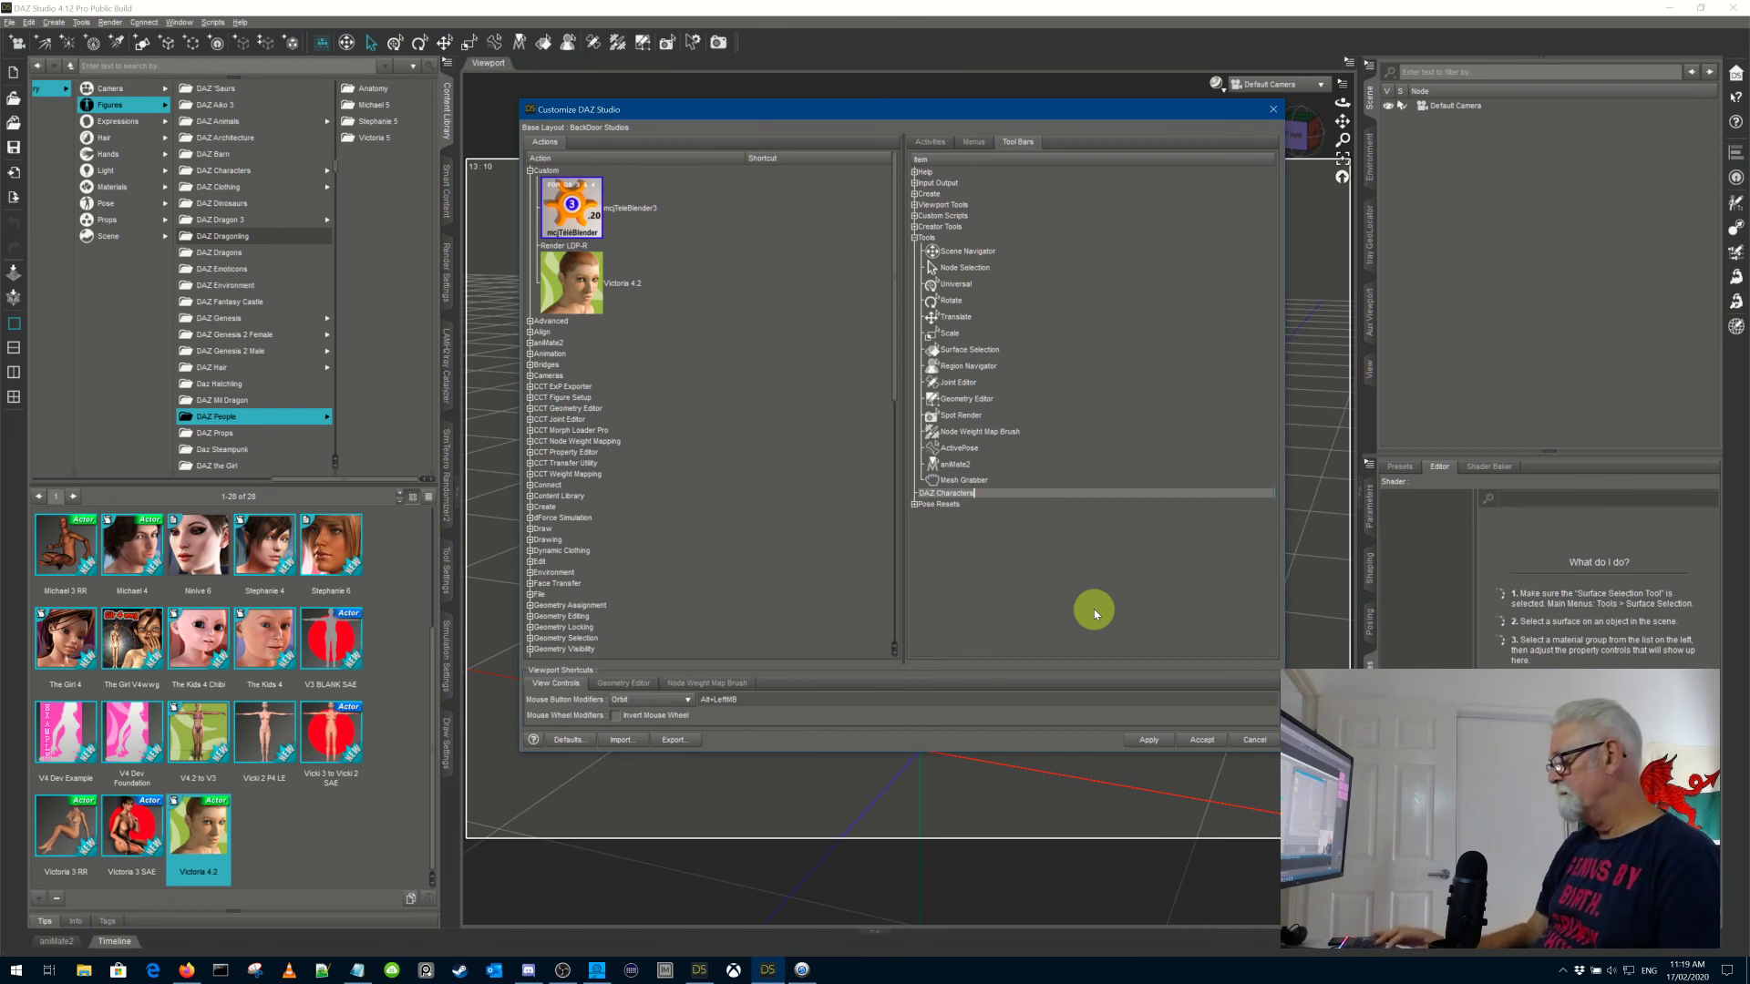
{"action": "key", "text": "Return"}
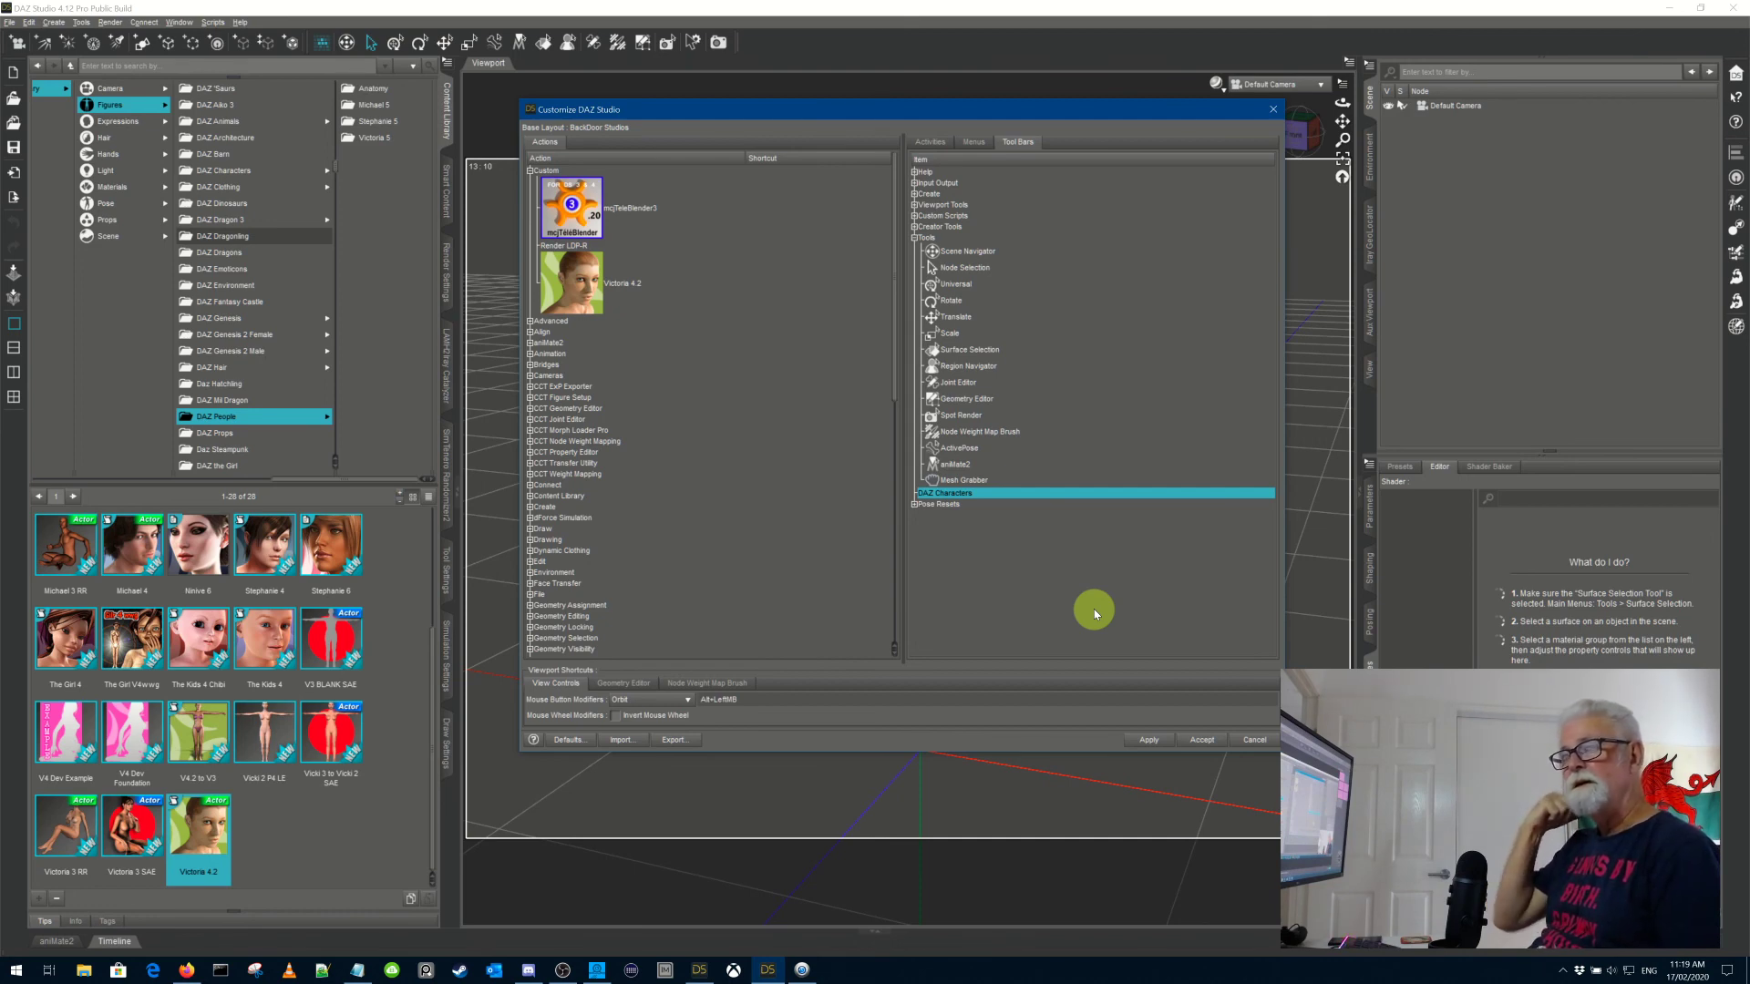
Step: Check the Advanced activity's toolbars, return to the toolbar listing, and apply and accept the customization changes
{"action": "left_click", "coordinate": [934, 143]}
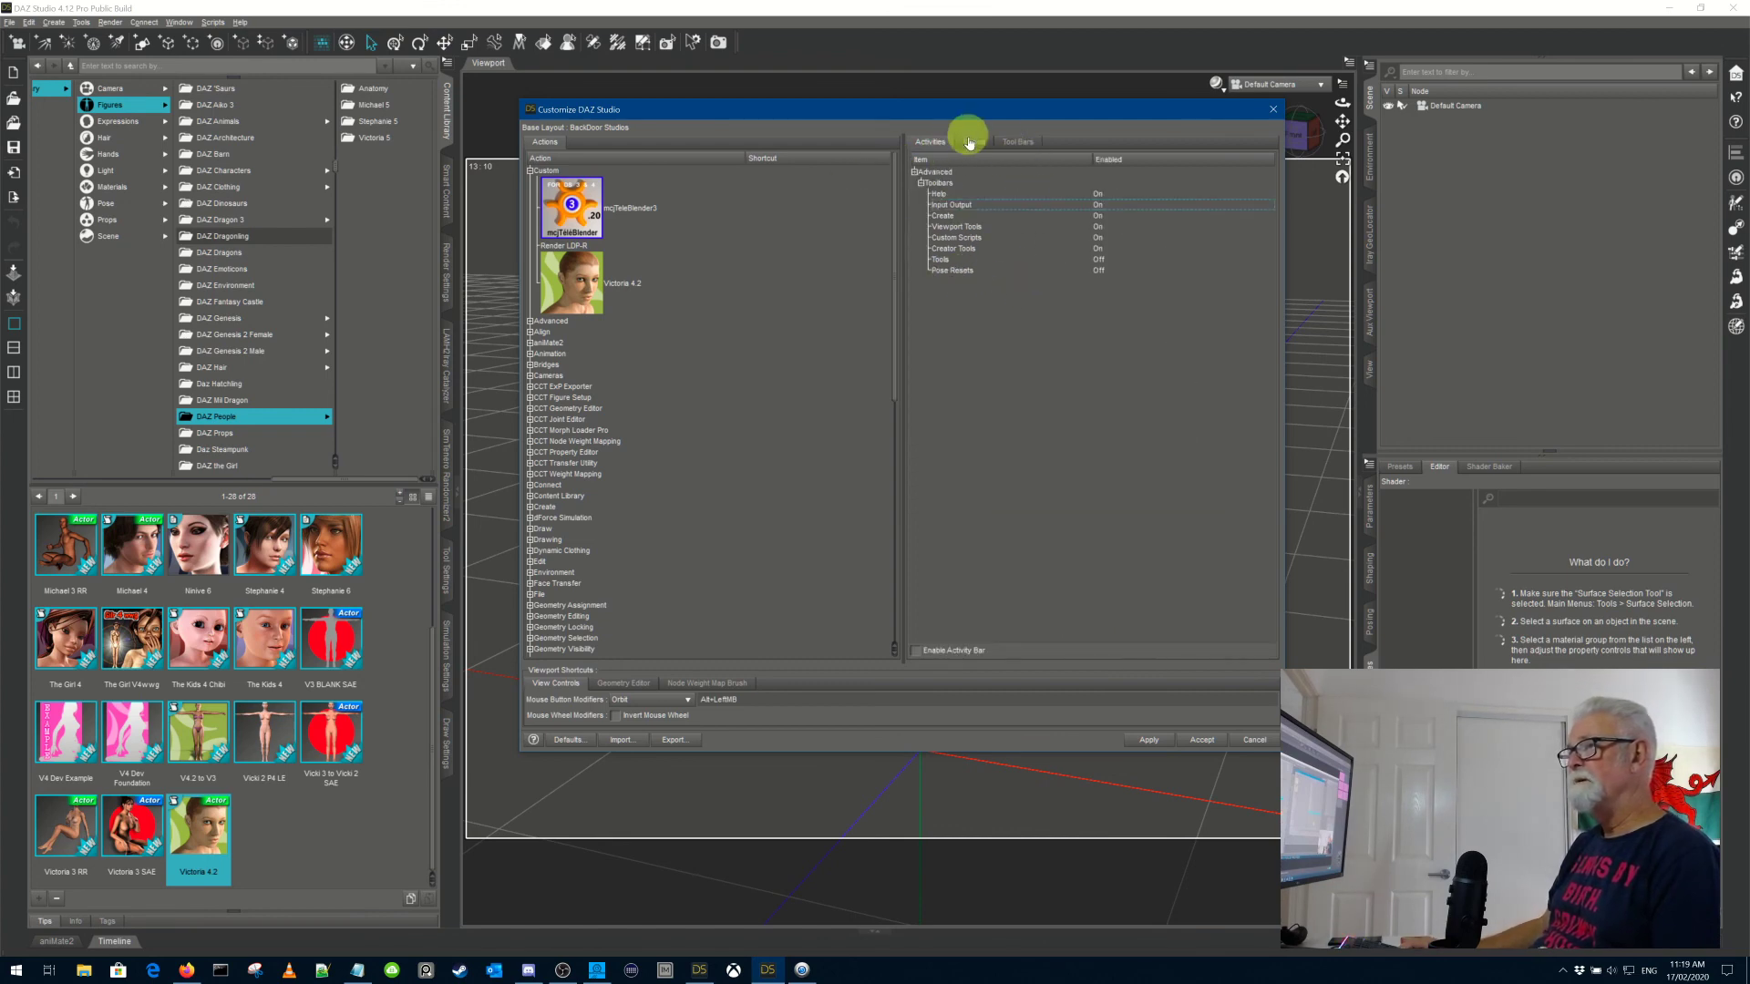
{"action": "left_click", "coordinate": [1017, 142]}
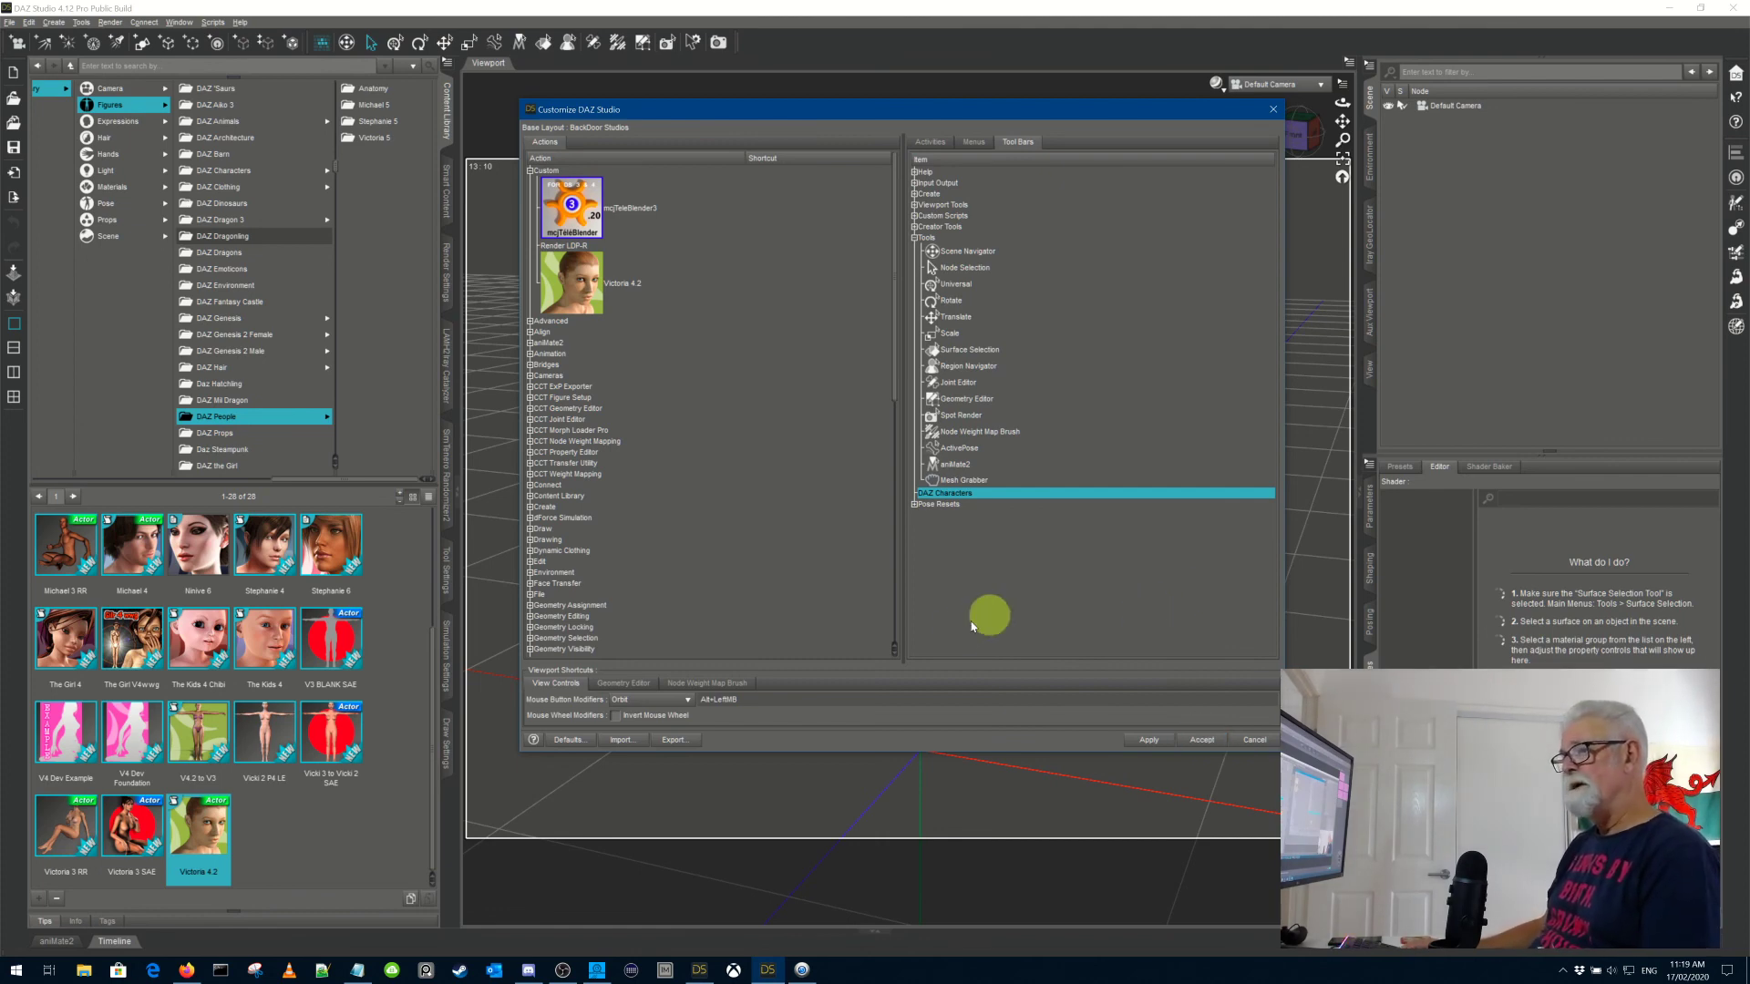
{"action": "left_click", "coordinate": [1159, 741]}
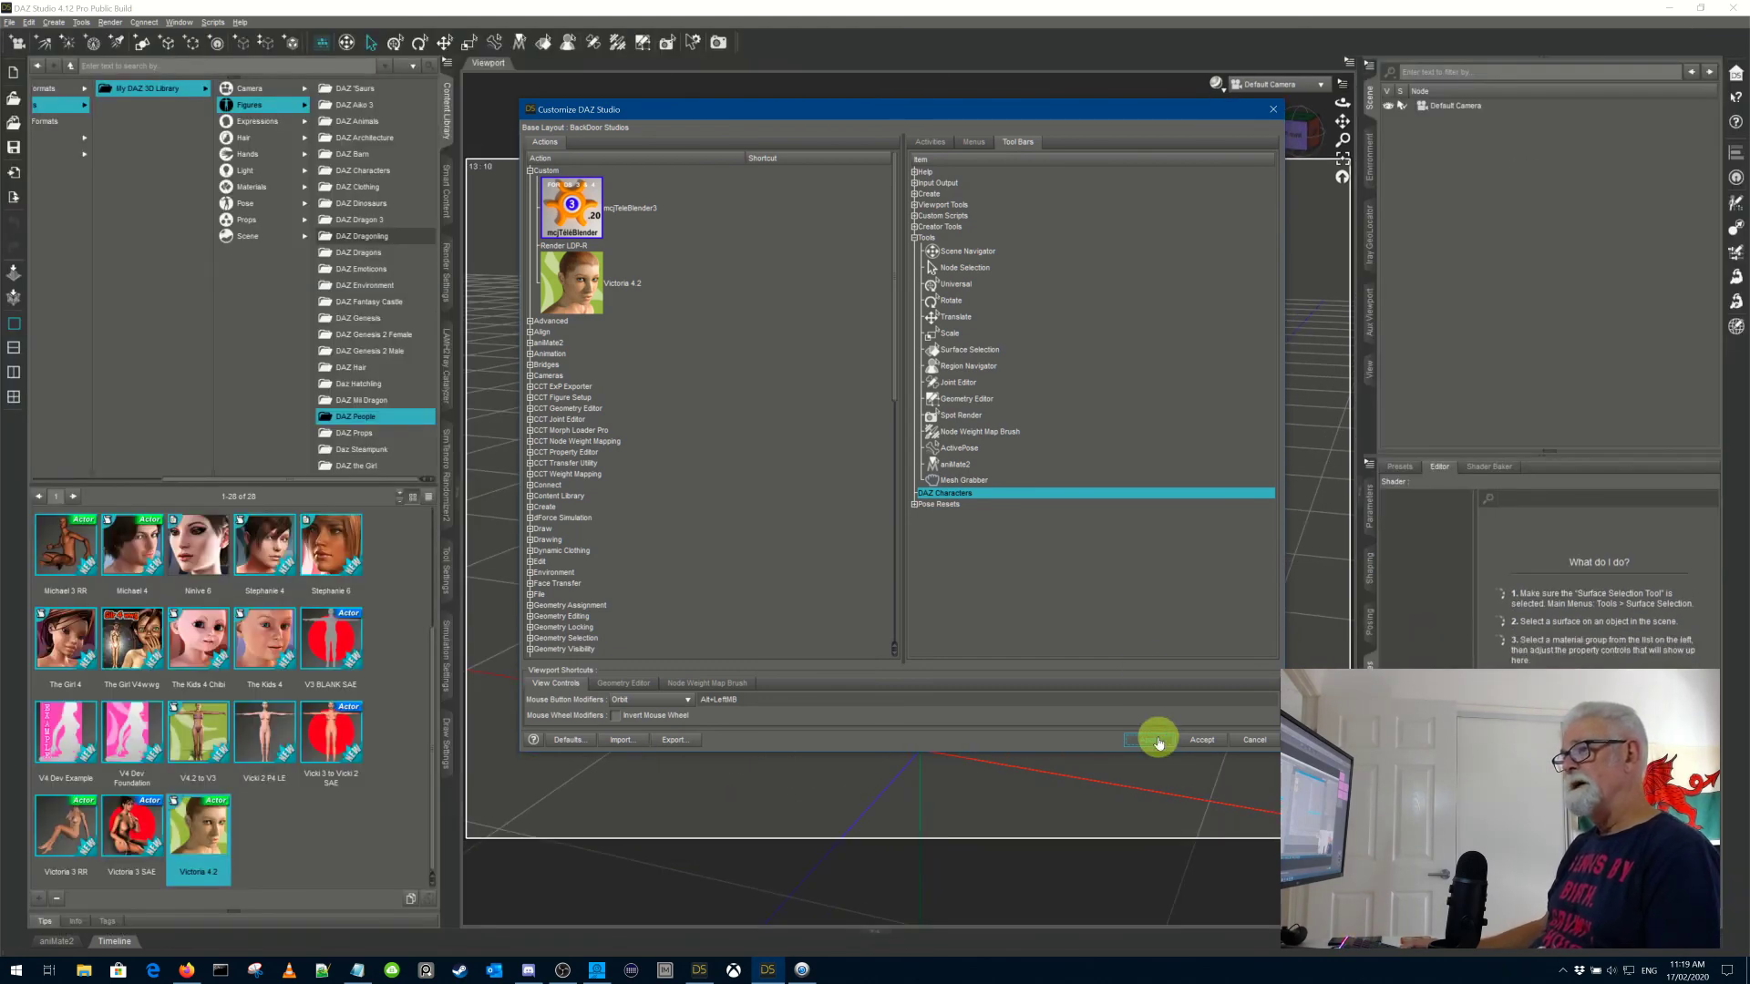
{"action": "left_click", "coordinate": [1218, 742]}
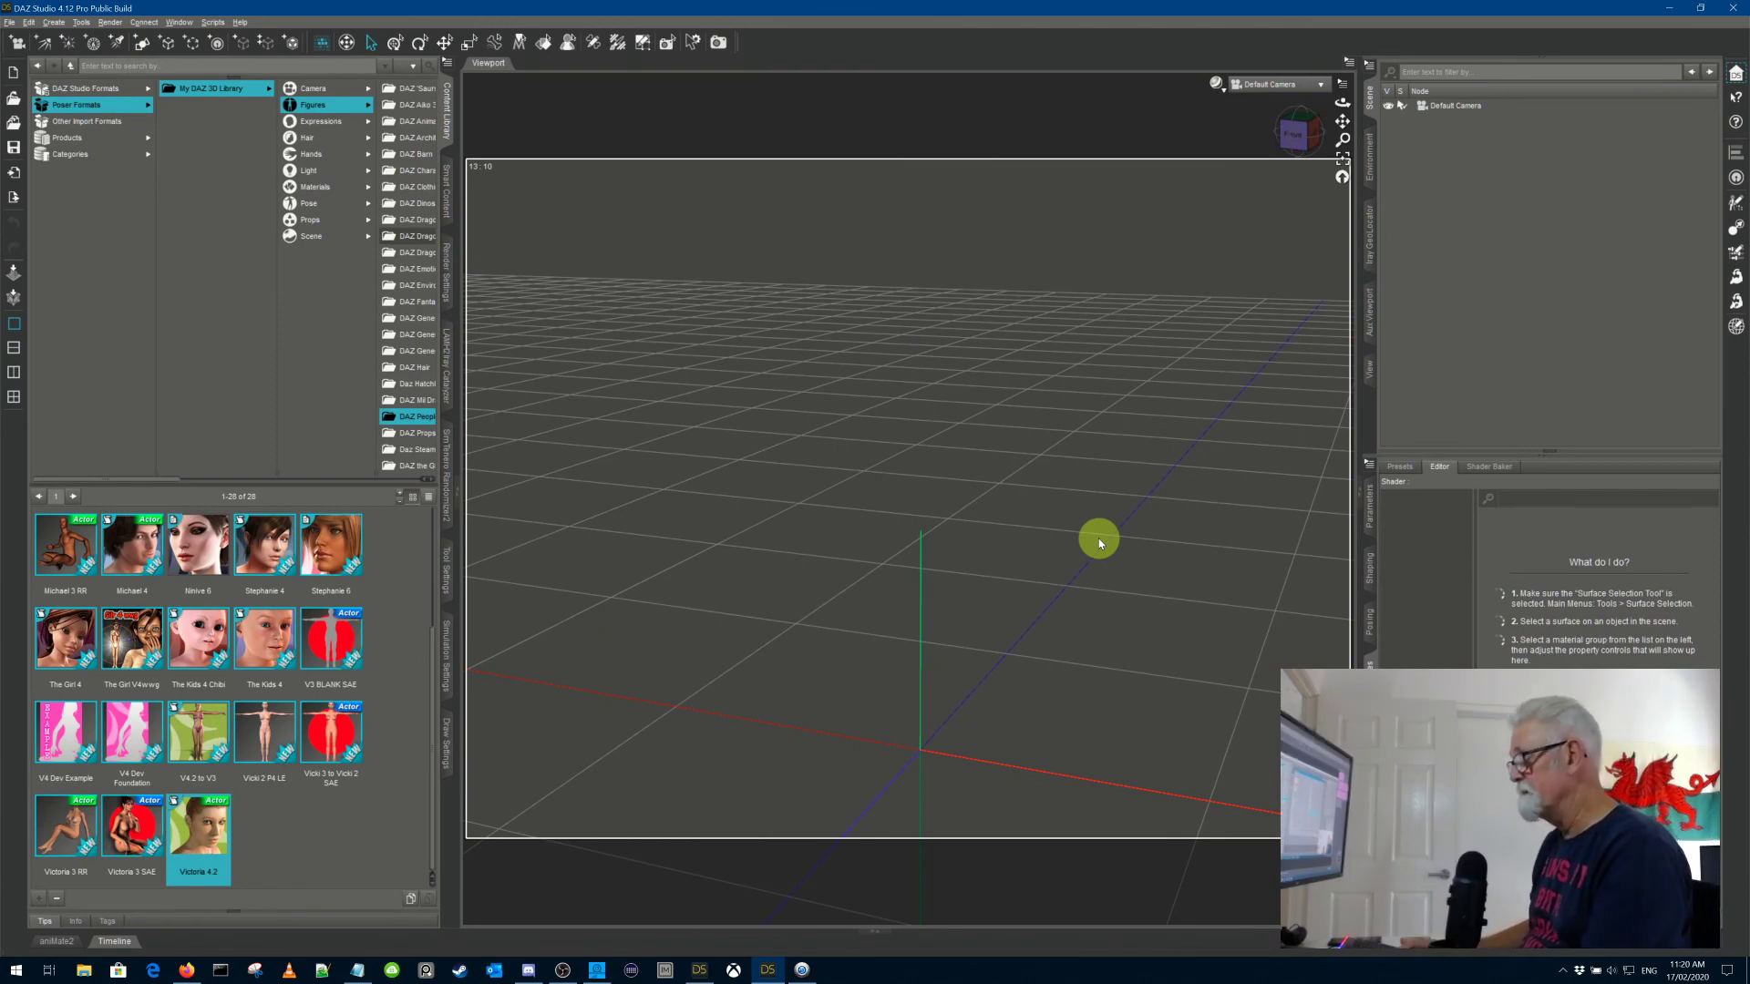
Step: Reopen the customization and enable the DAZ Characters toolbar for the Advanced activity
{"action": "key", "text": "F3"}
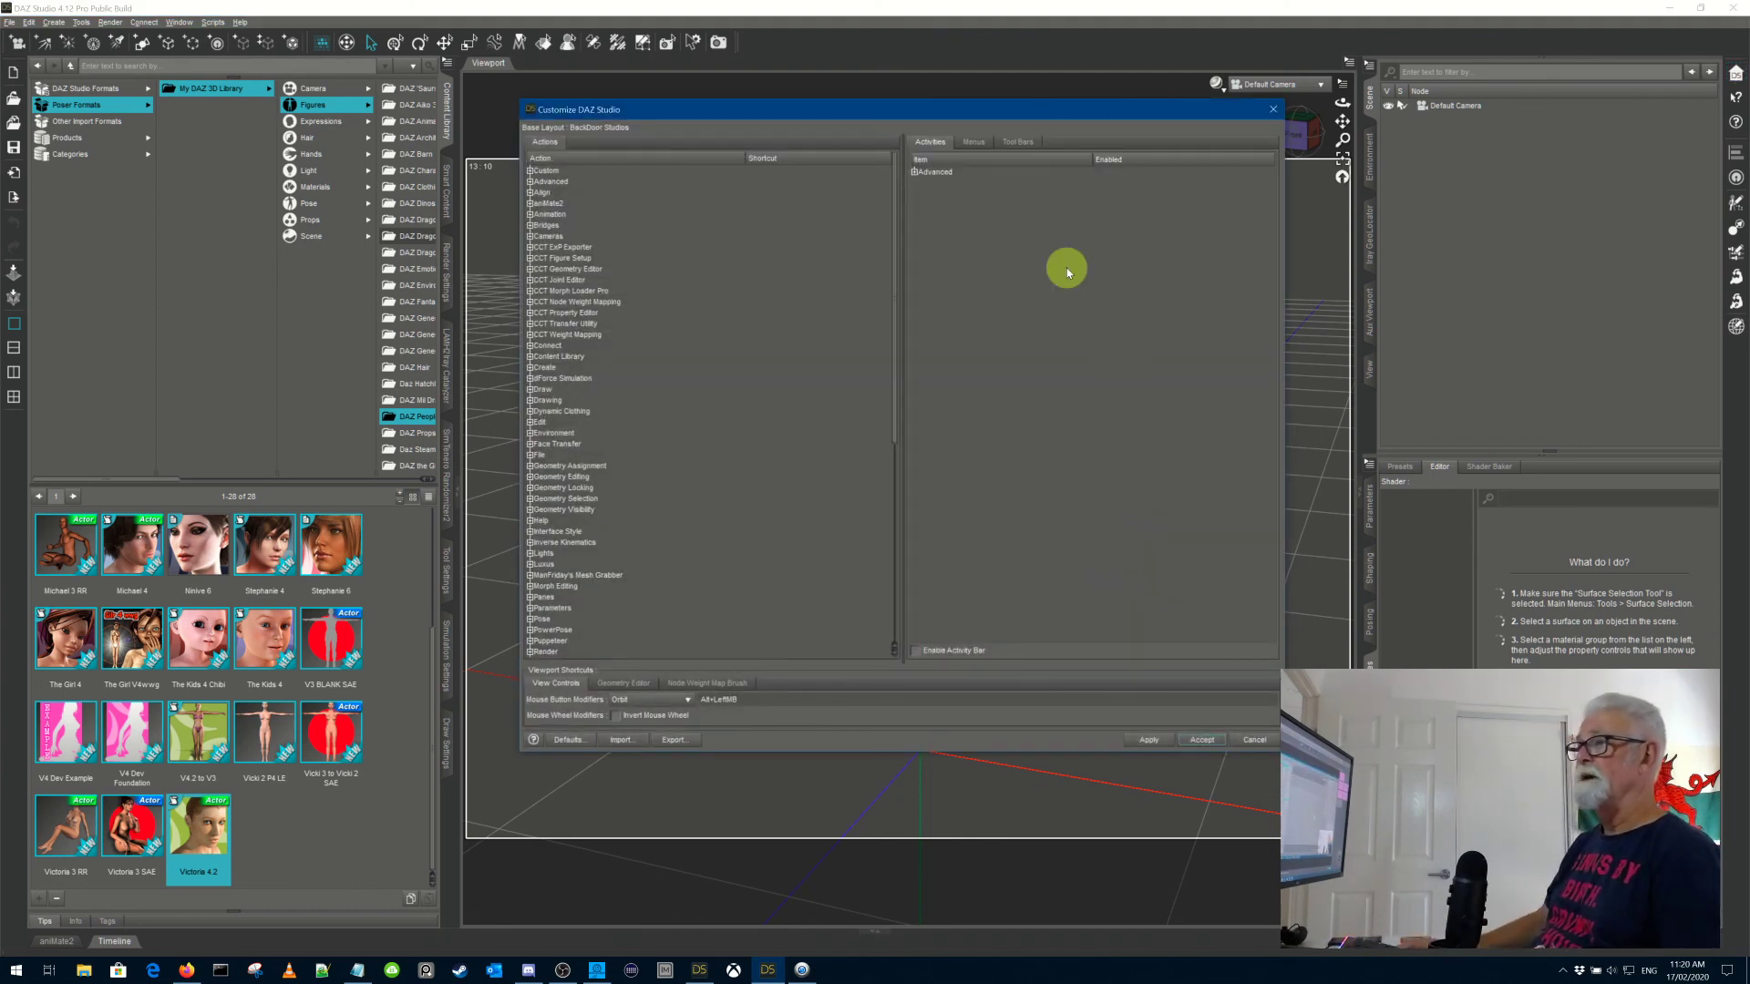
{"action": "left_click", "coordinate": [914, 172]}
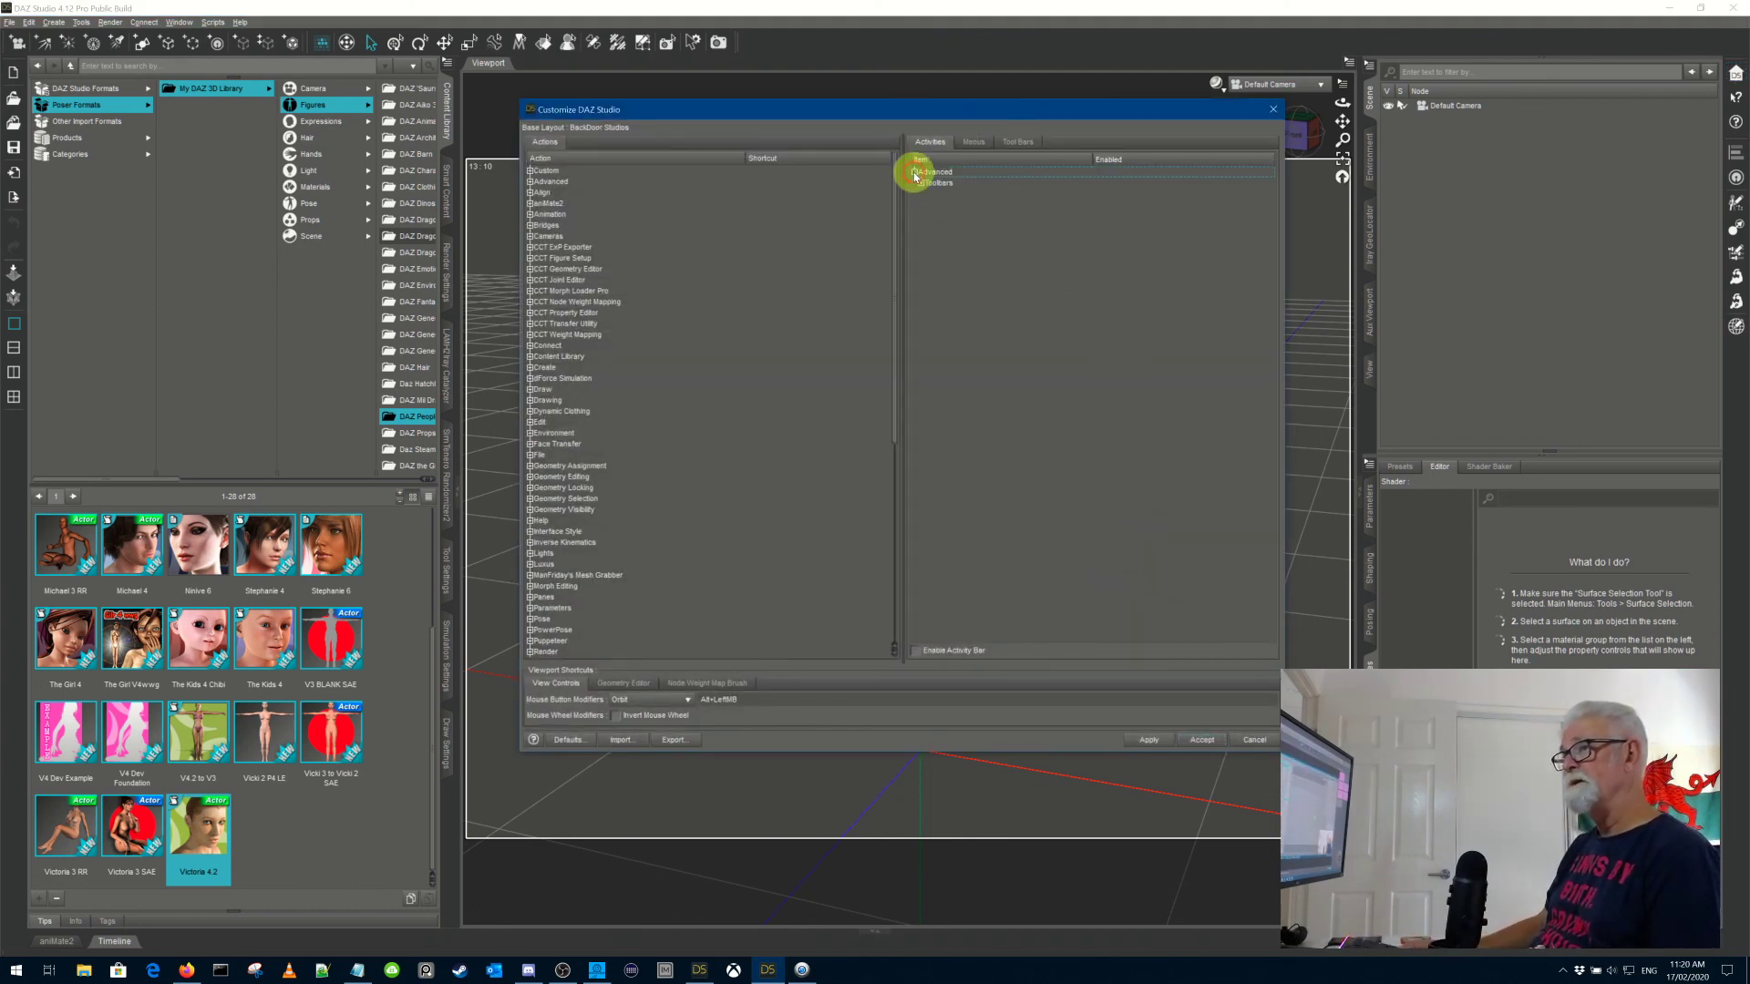
{"action": "left_click", "coordinate": [920, 183]}
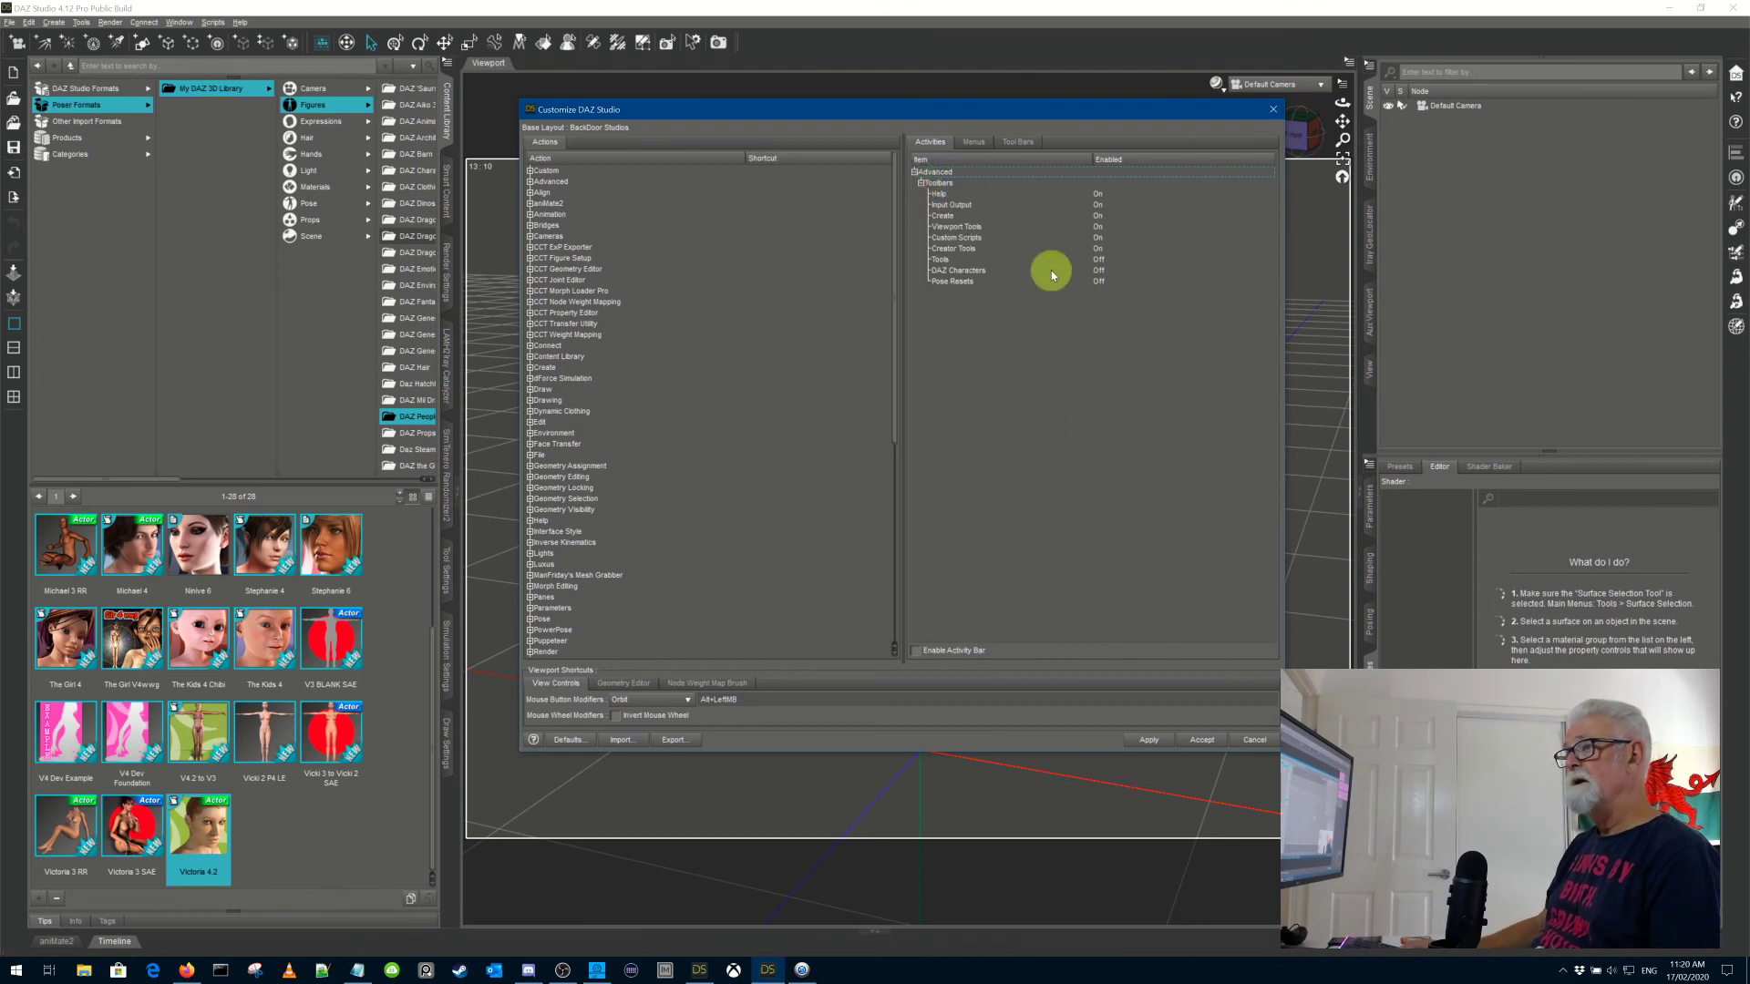
{"action": "left_click", "coordinate": [980, 273]}
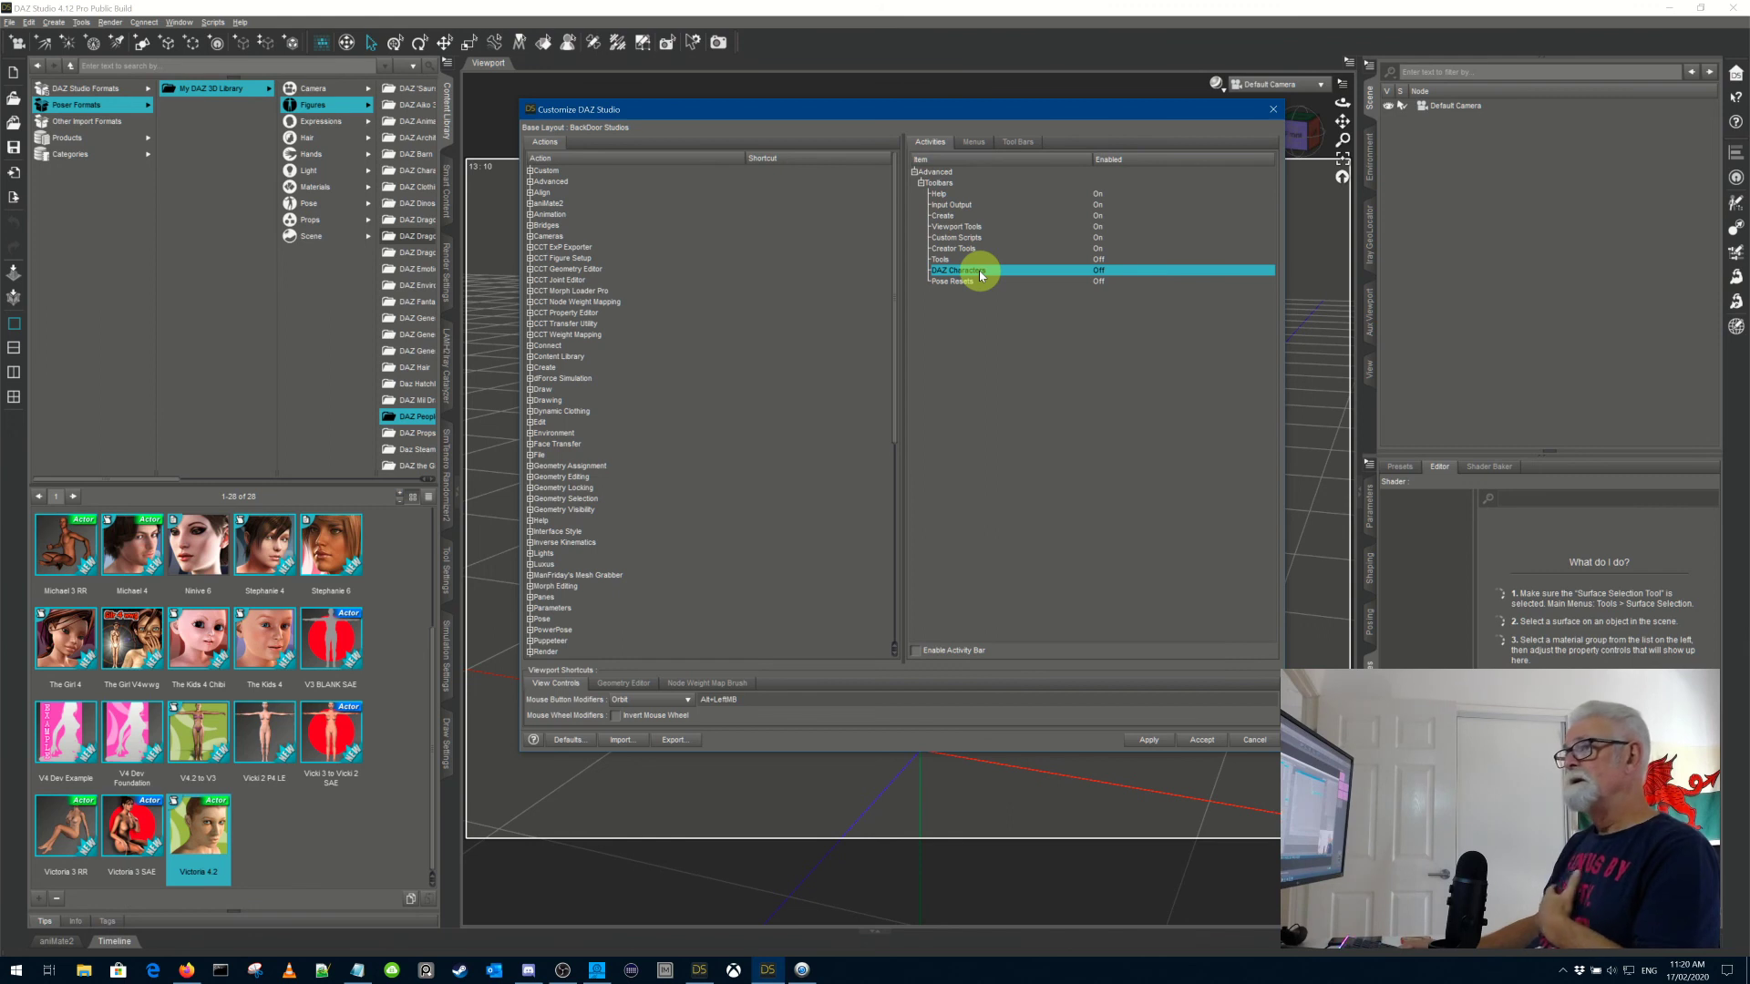
{"action": "right_click", "coordinate": [980, 272]}
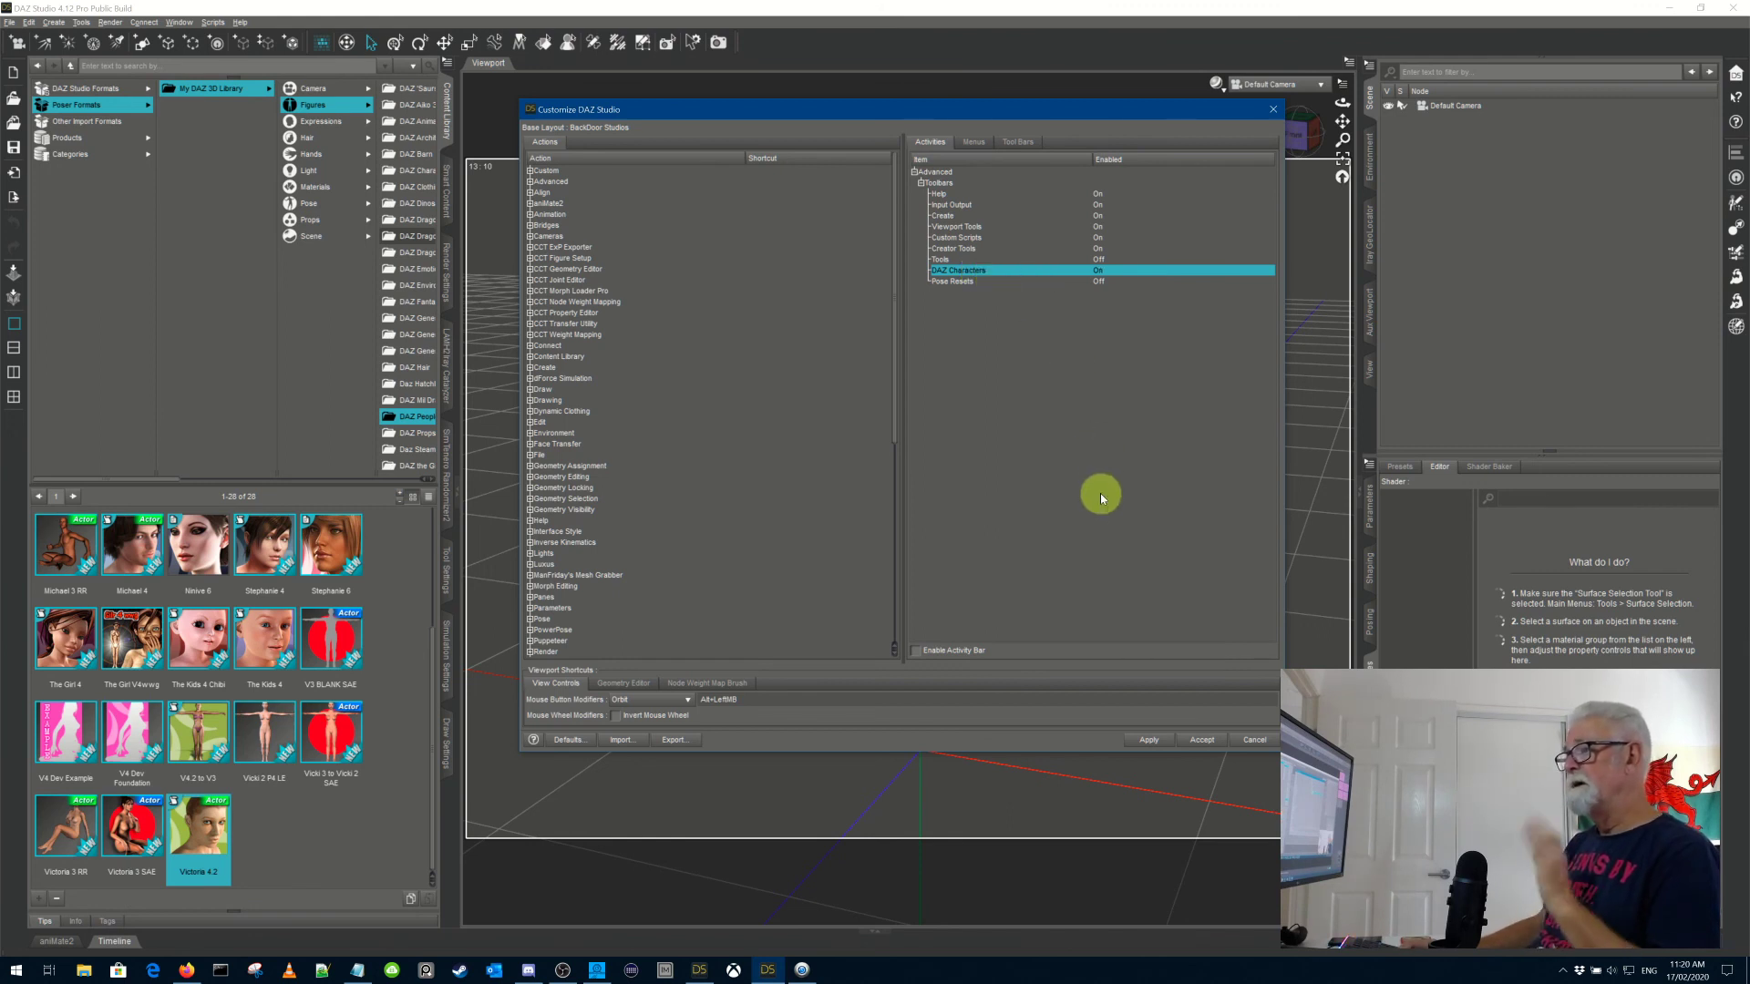
Step: Apply and accept the customization that enables the DAZ Characters toolbar
{"action": "left_click", "coordinate": [1140, 741]}
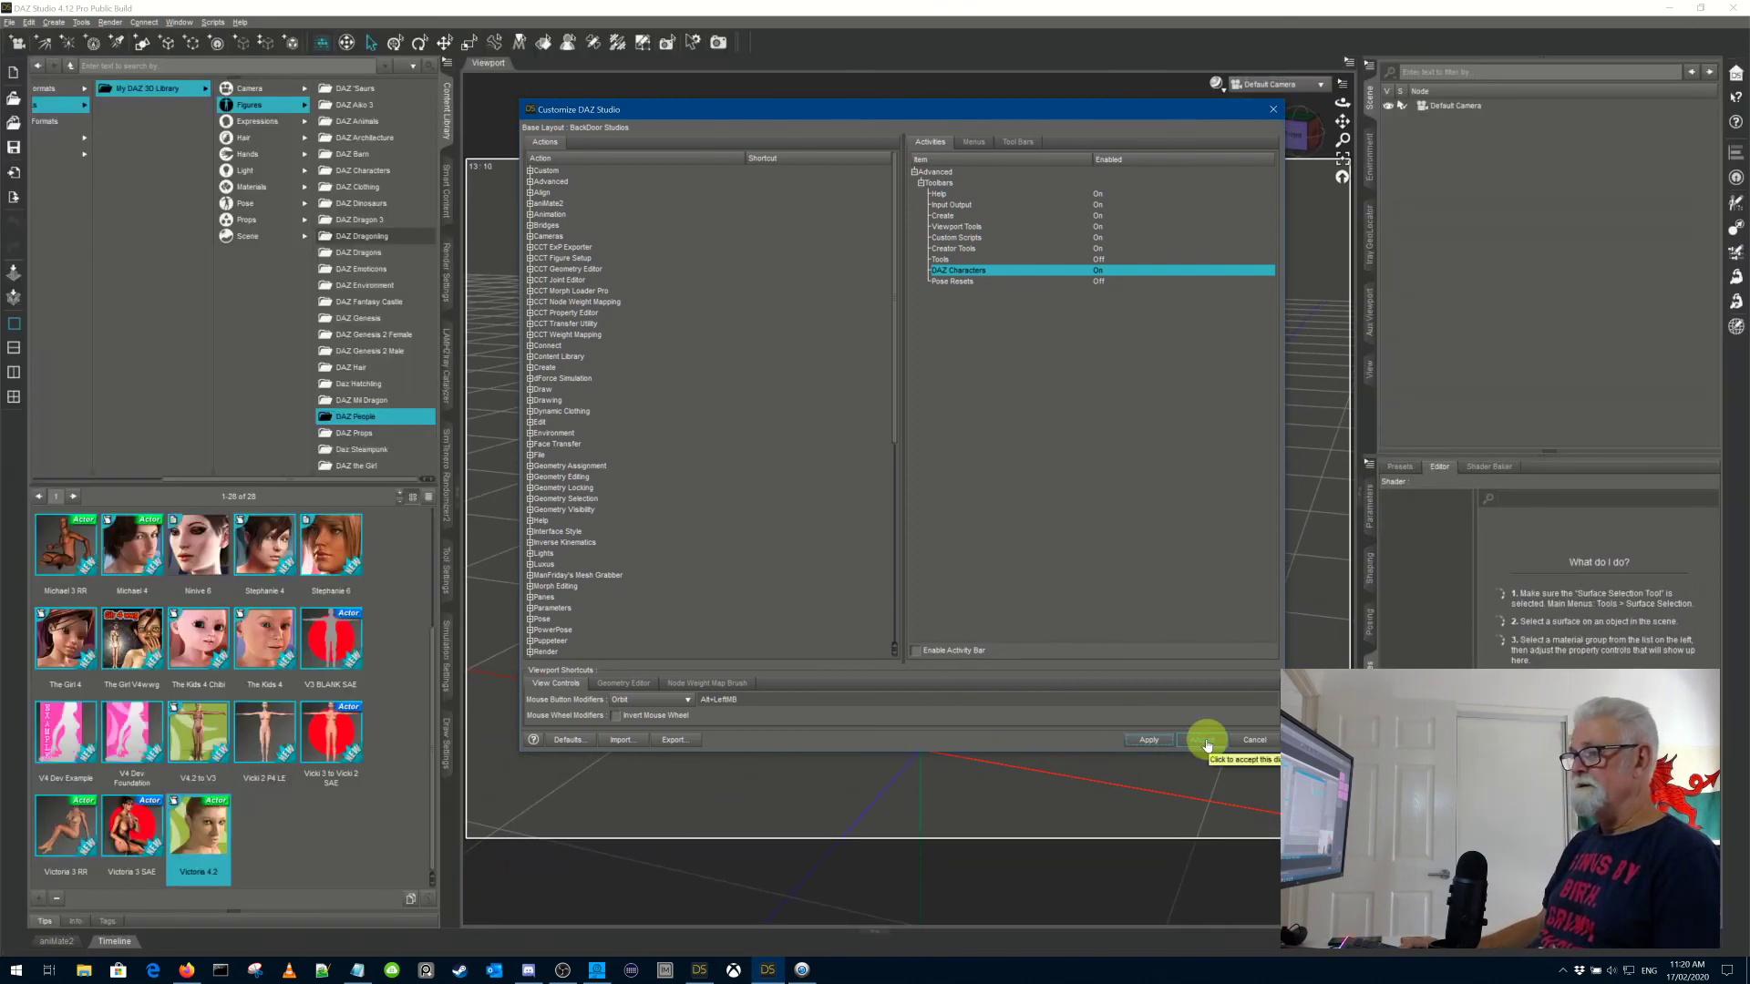
{"action": "left_click", "coordinate": [1203, 740]}
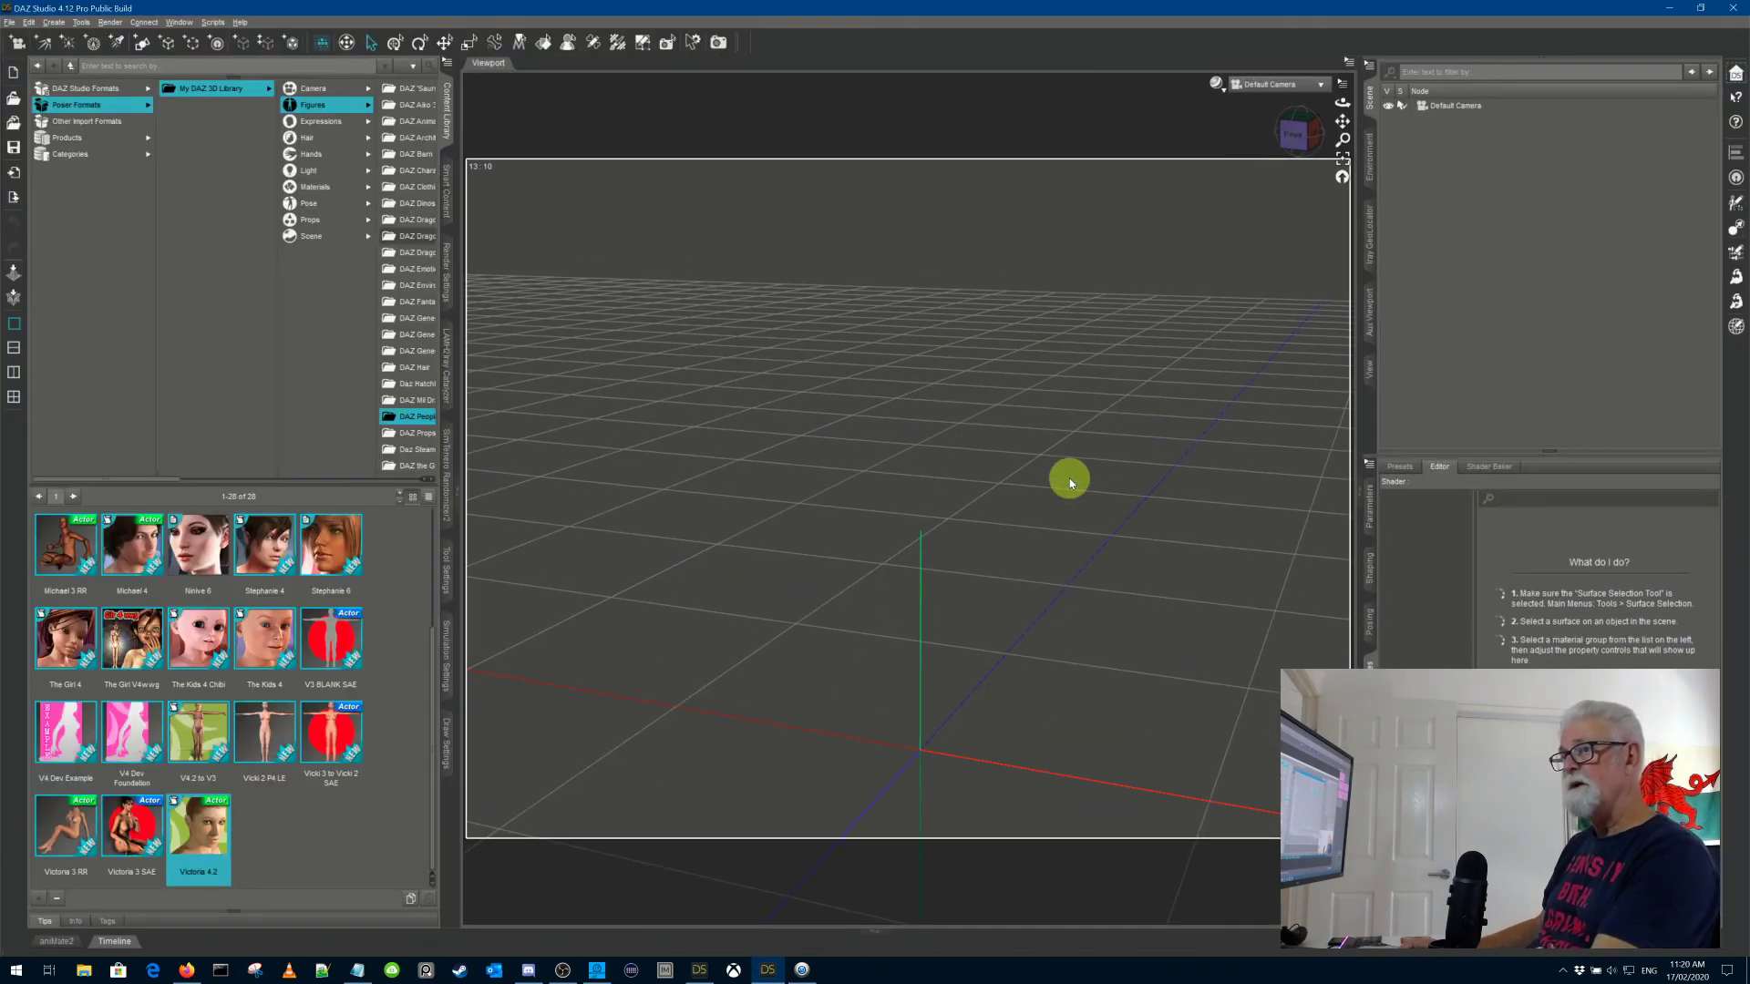
Step: Add the custom Victoria 4.2 action to the DAZ Characters toolbar, then apply and accept the customization
{"action": "key", "text": "F3"}
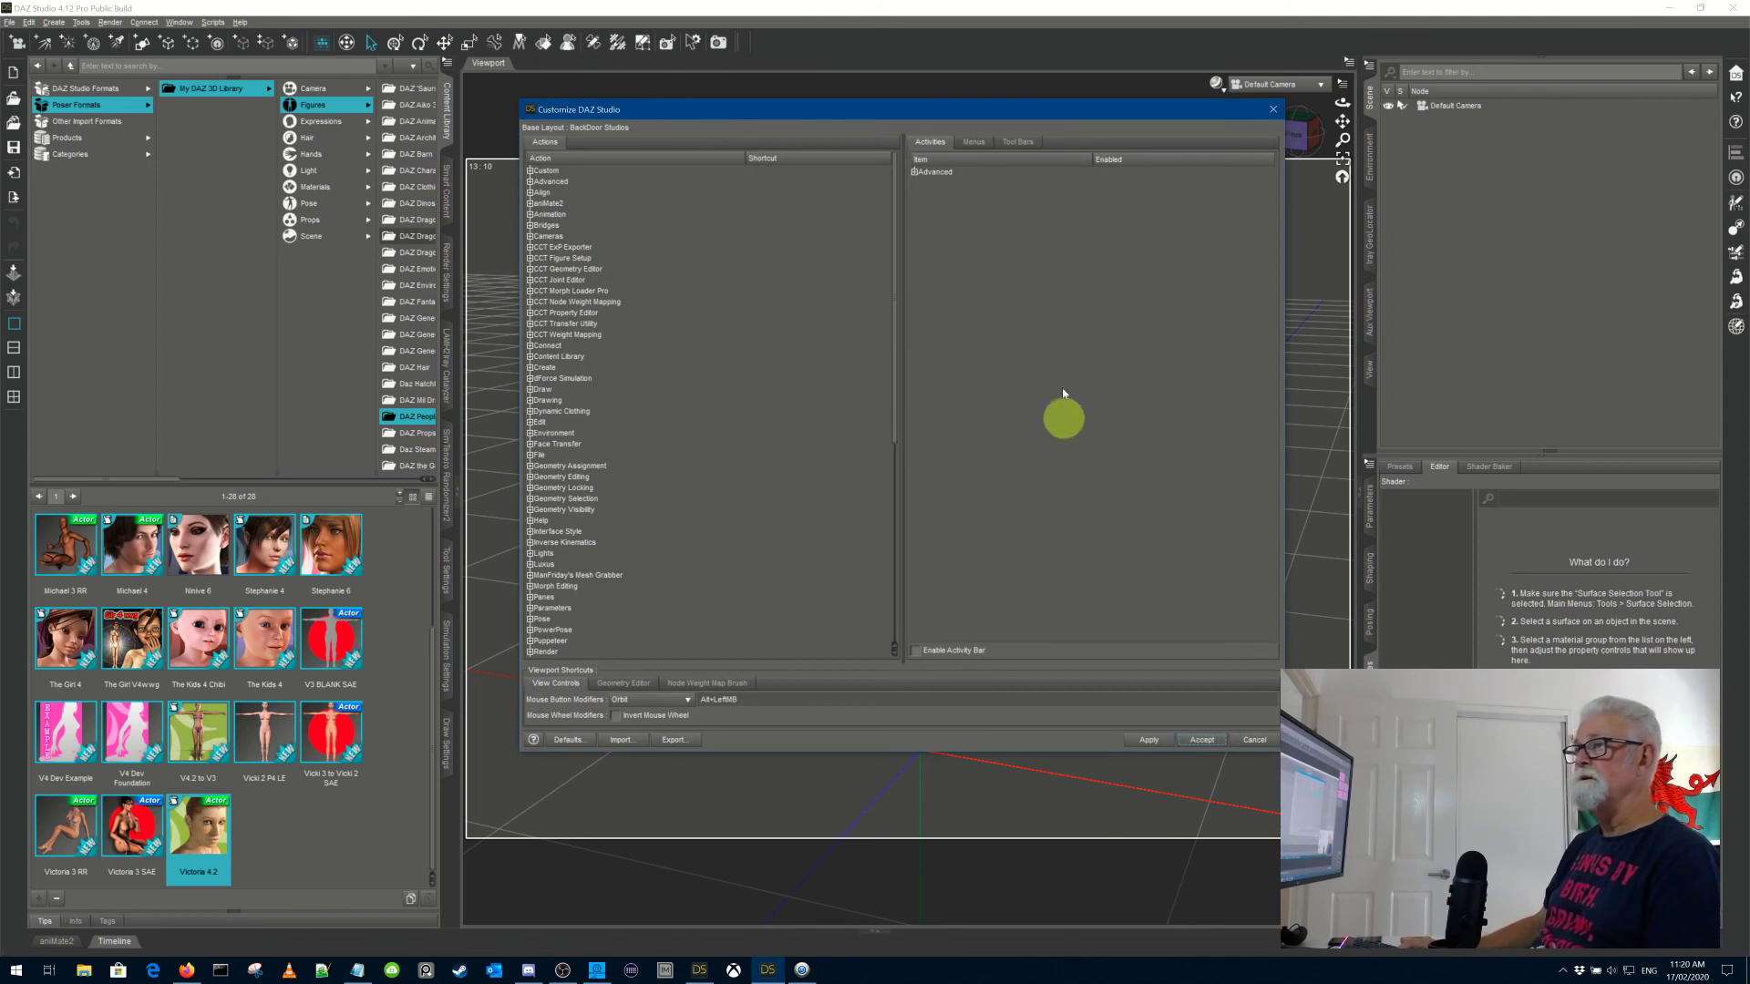
{"action": "left_click", "coordinate": [1018, 141]}
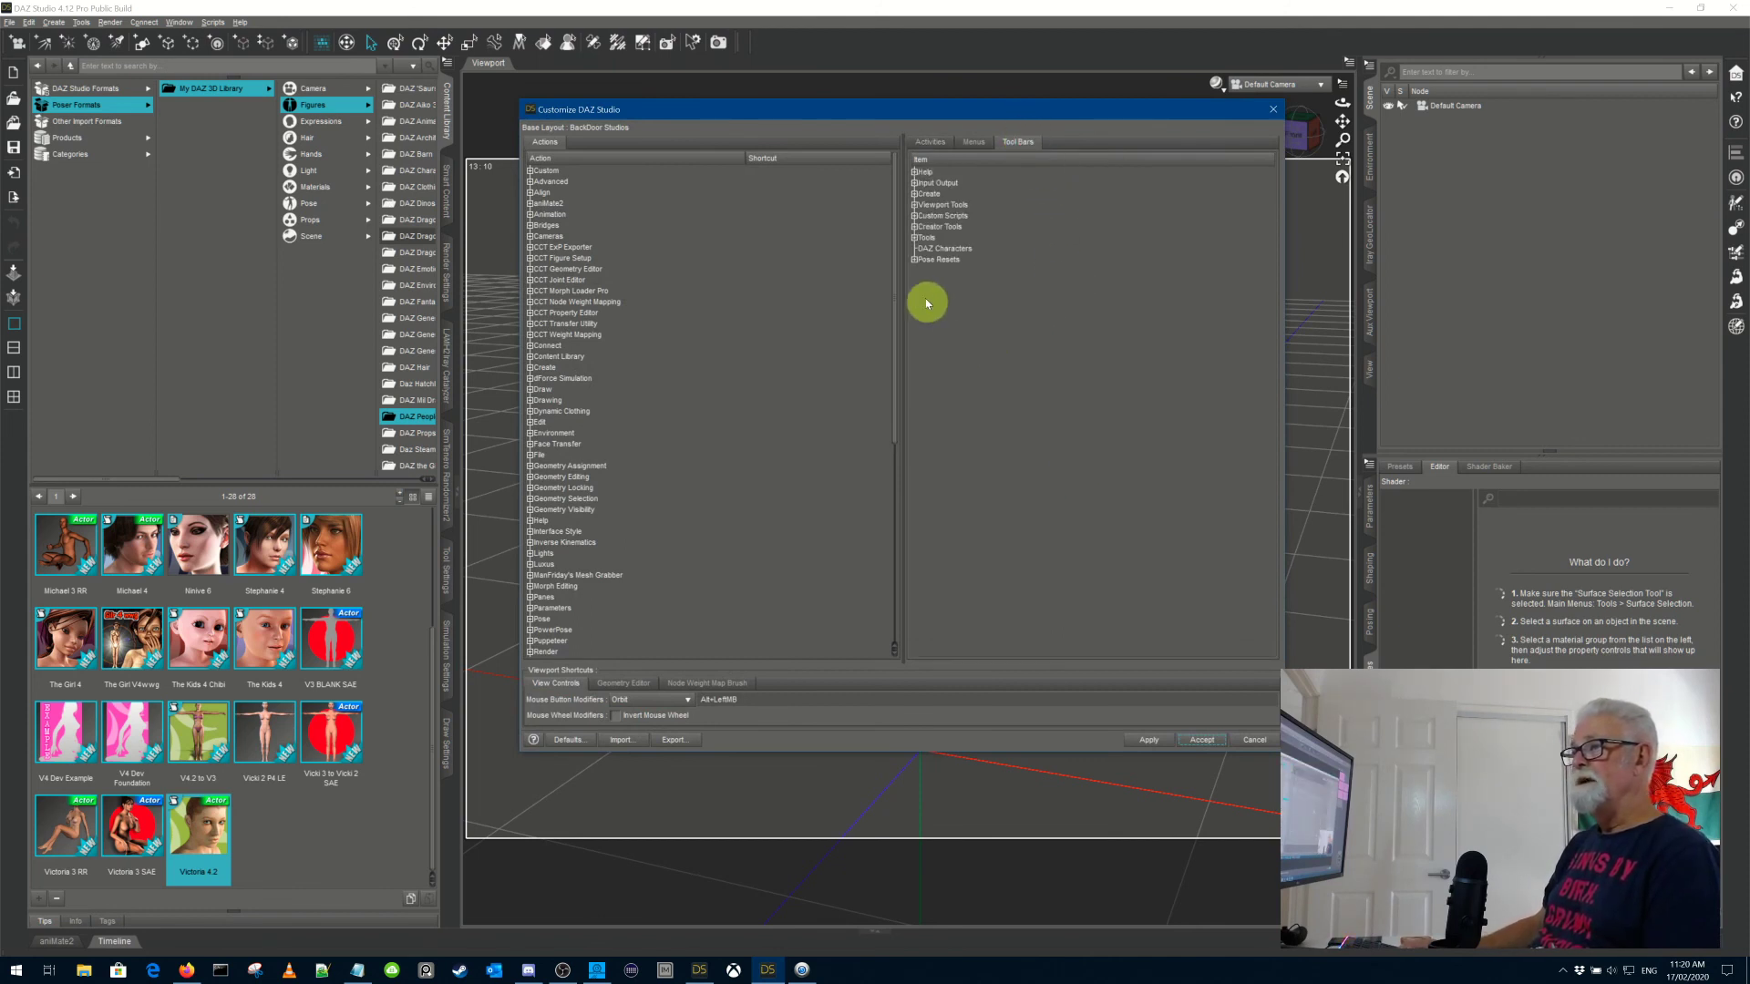
{"action": "left_click", "coordinate": [952, 249]}
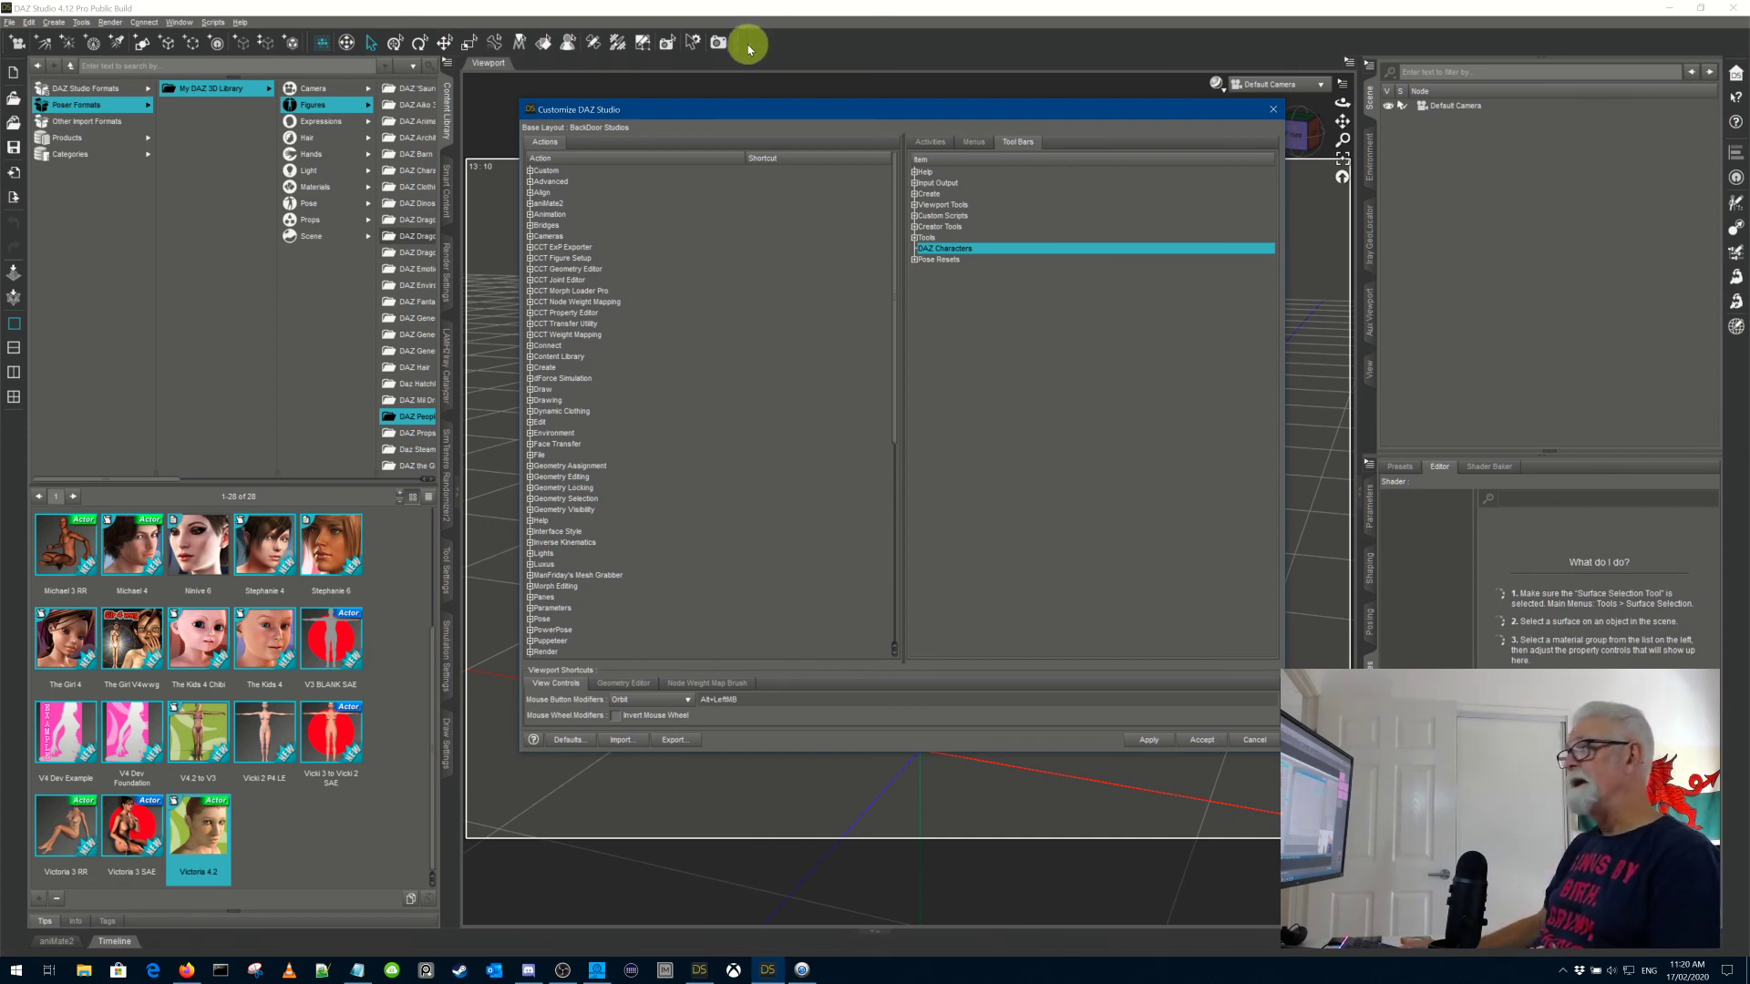
{"action": "left_click", "coordinate": [547, 47]}
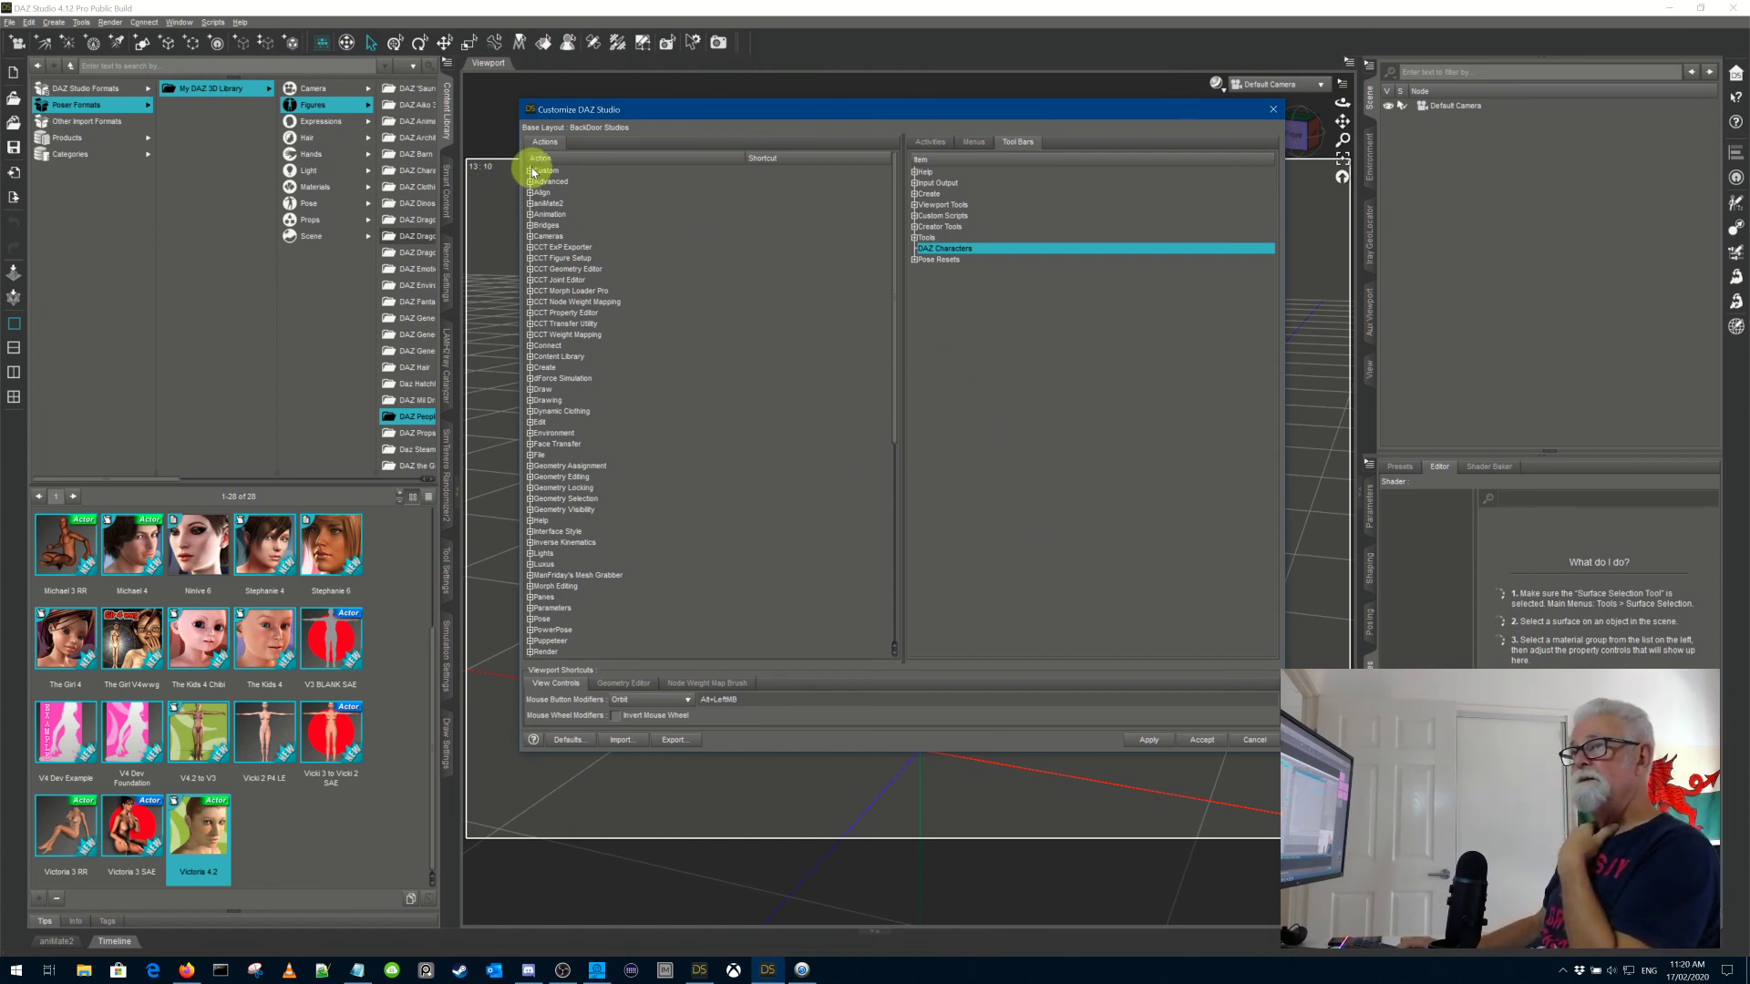
{"action": "left_click", "coordinate": [532, 171]}
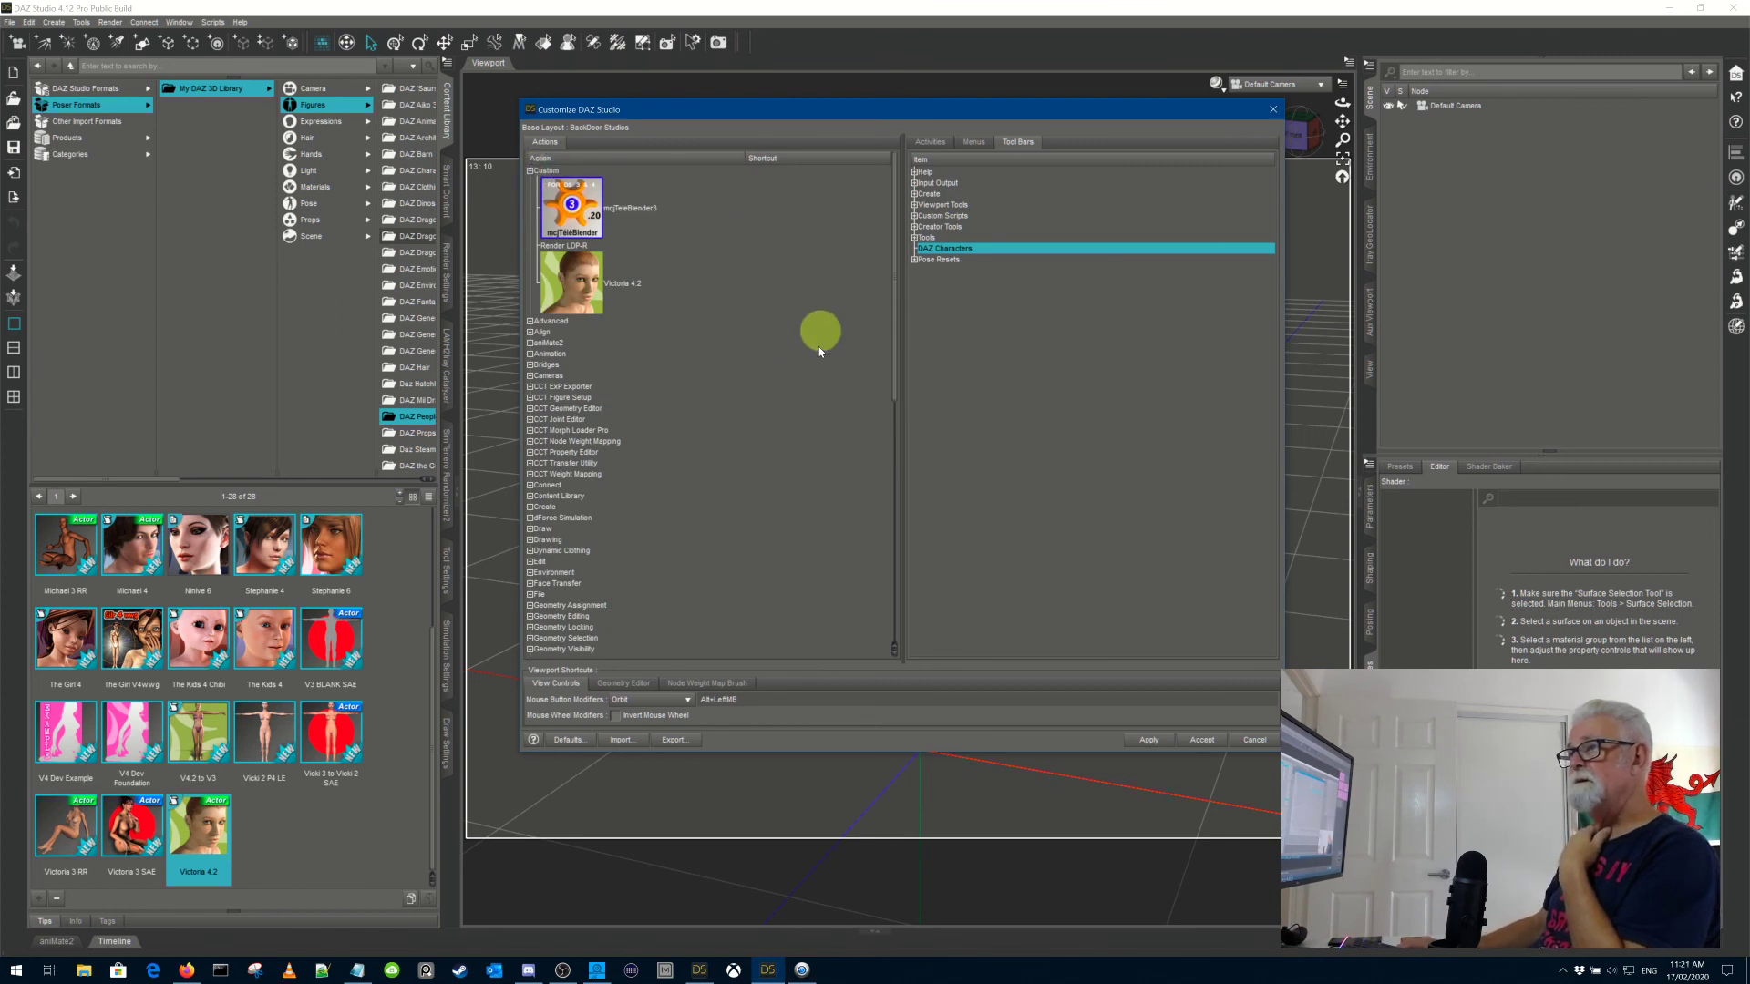
{"action": "left_click", "coordinate": [575, 276]}
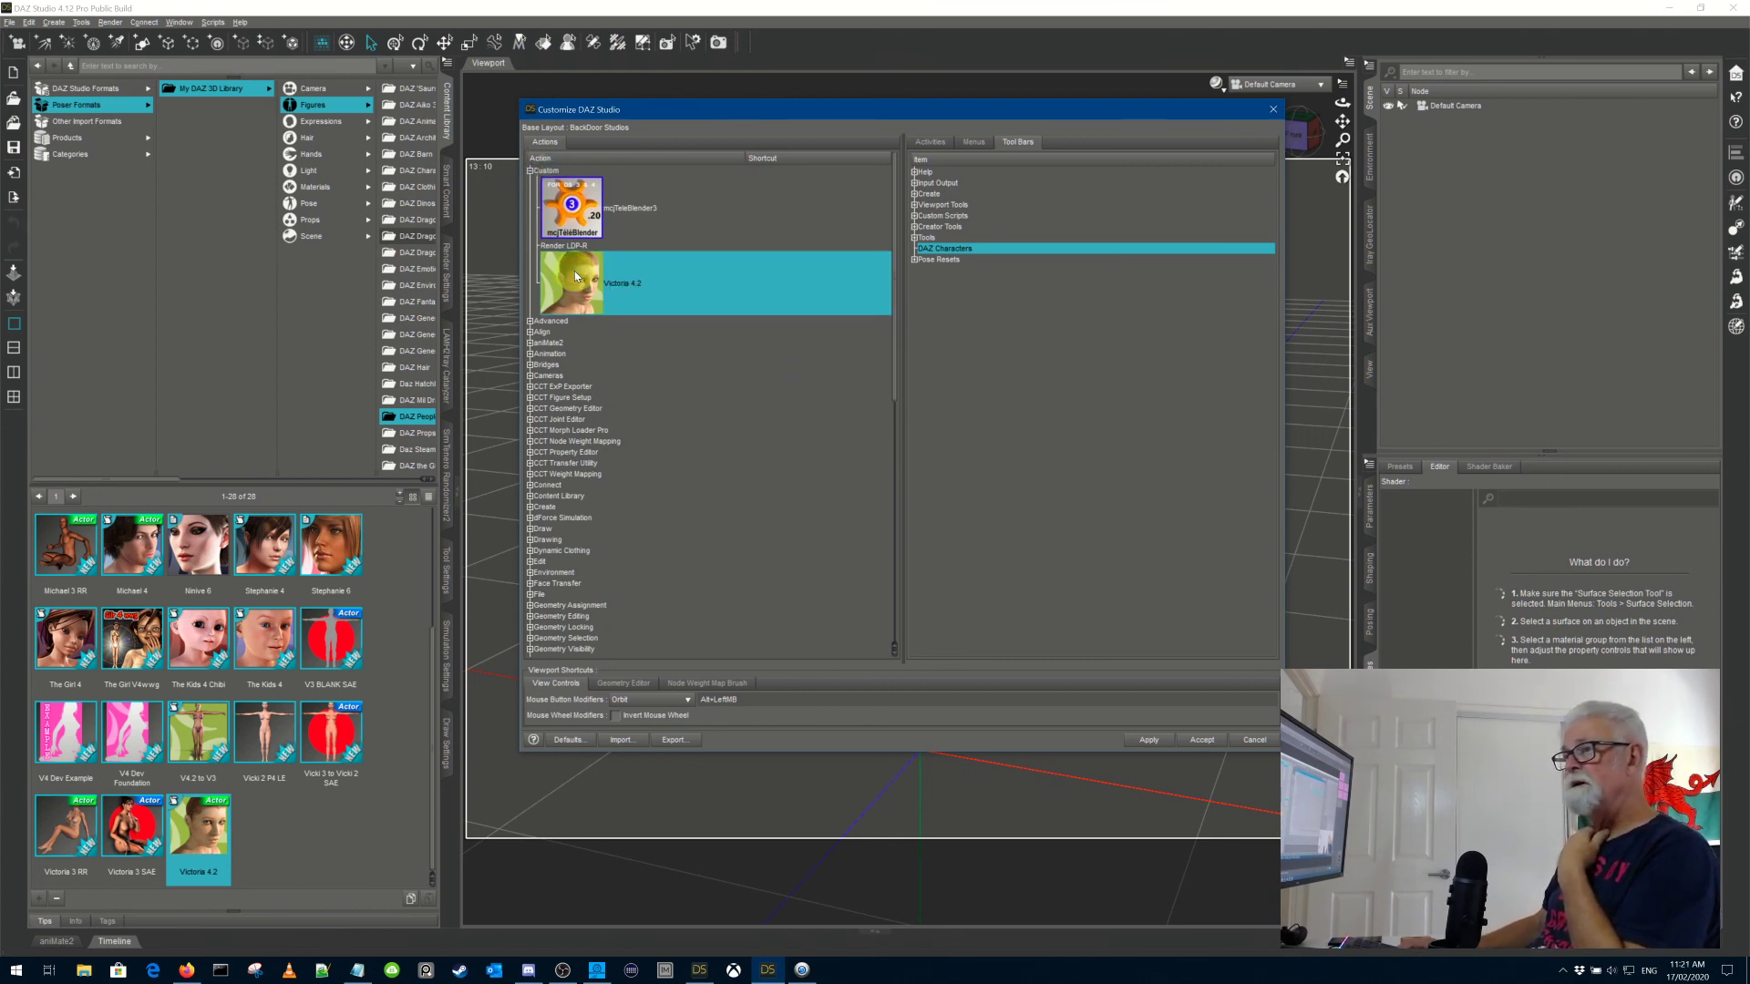
{"action": "left_click_drag", "start_coordinate": [597, 279], "coordinate": [976, 251]}
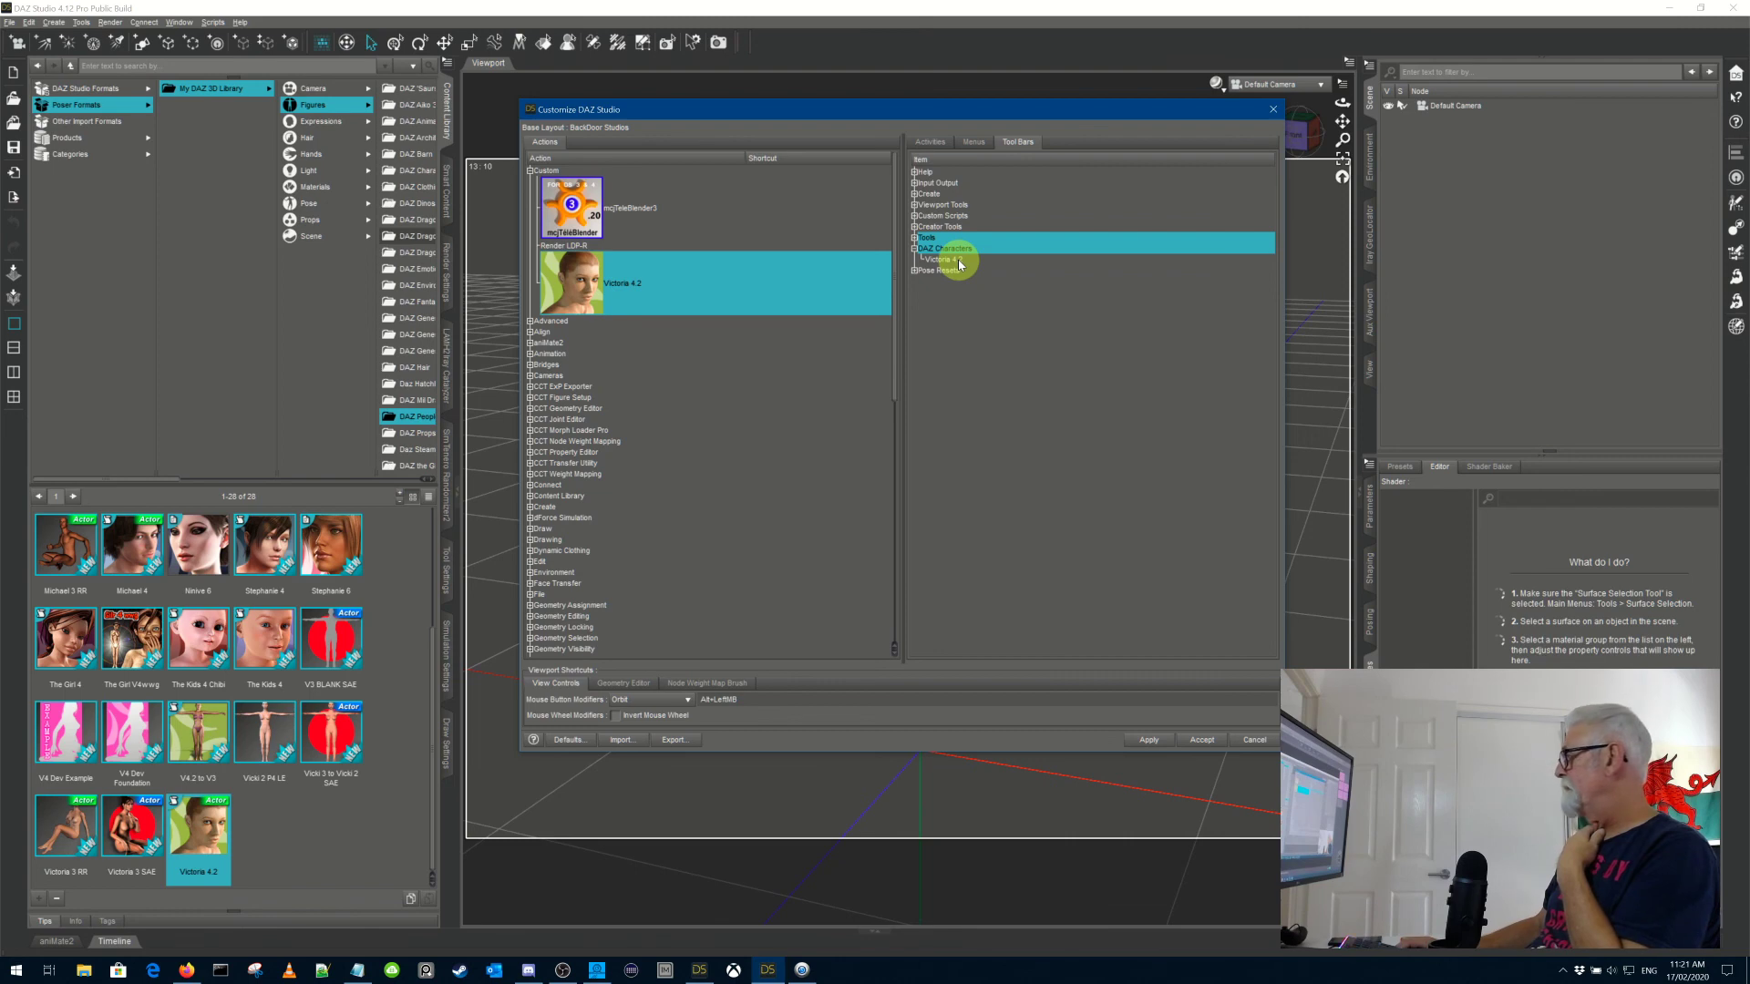
{"action": "left_click", "coordinate": [1148, 741]}
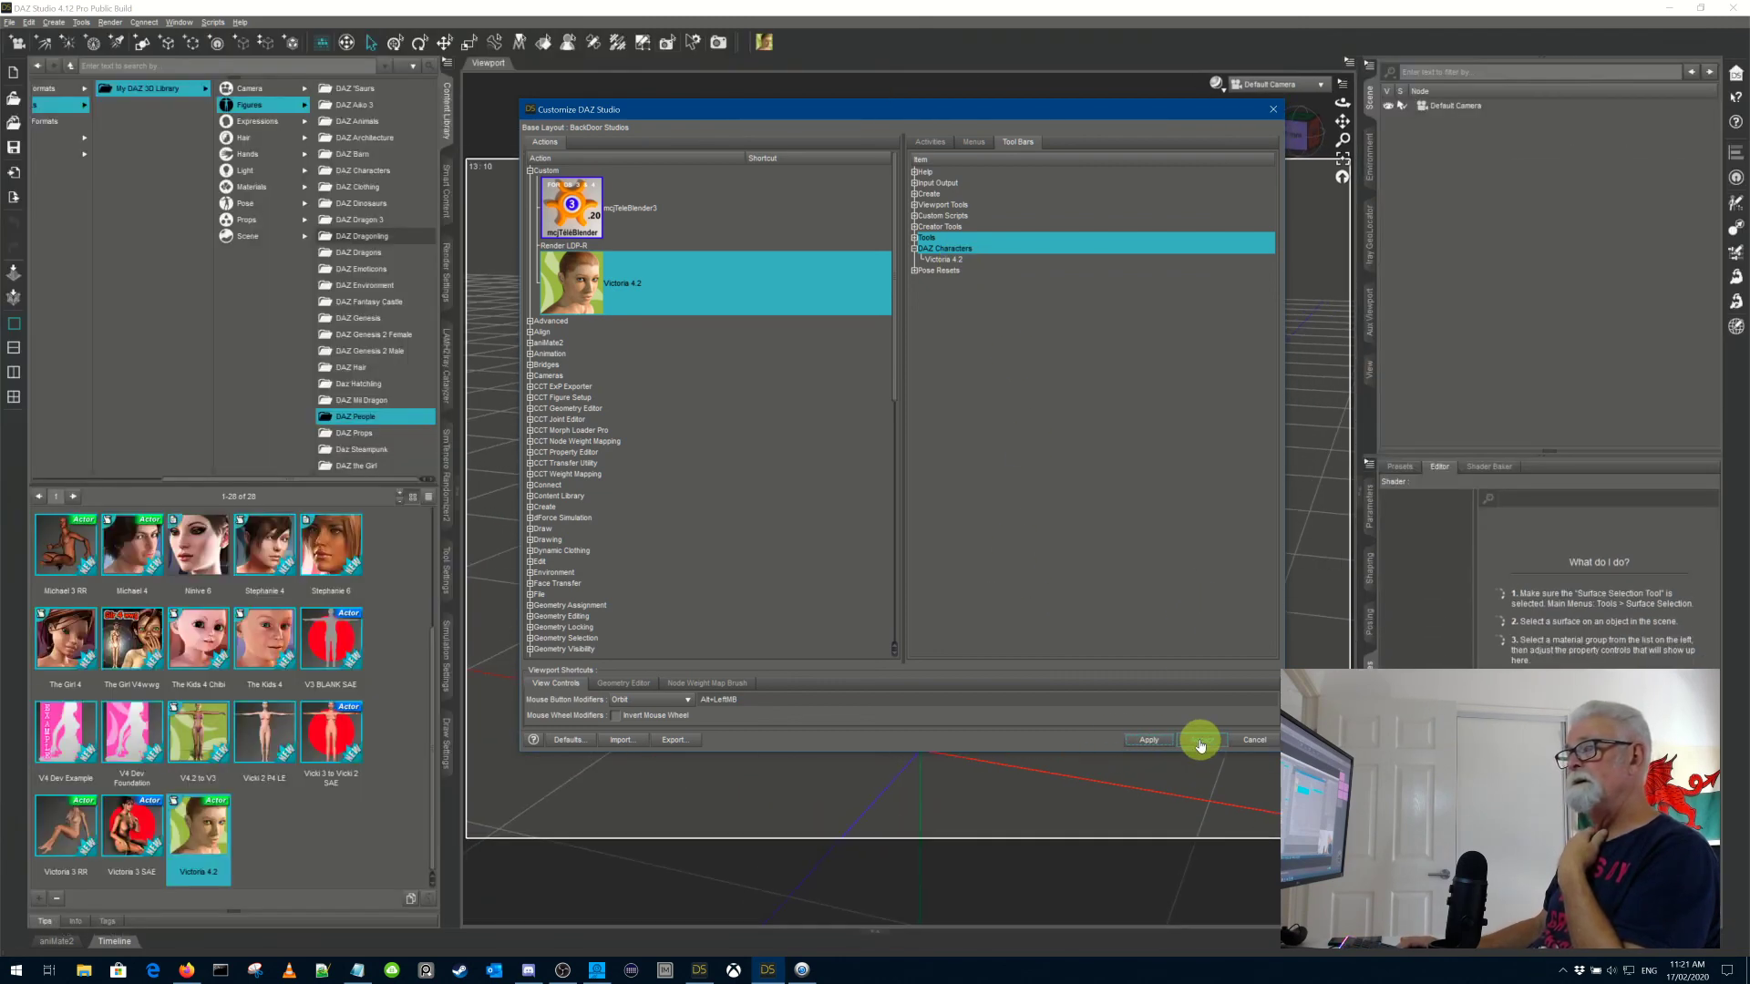
{"action": "left_click", "coordinate": [1200, 743]}
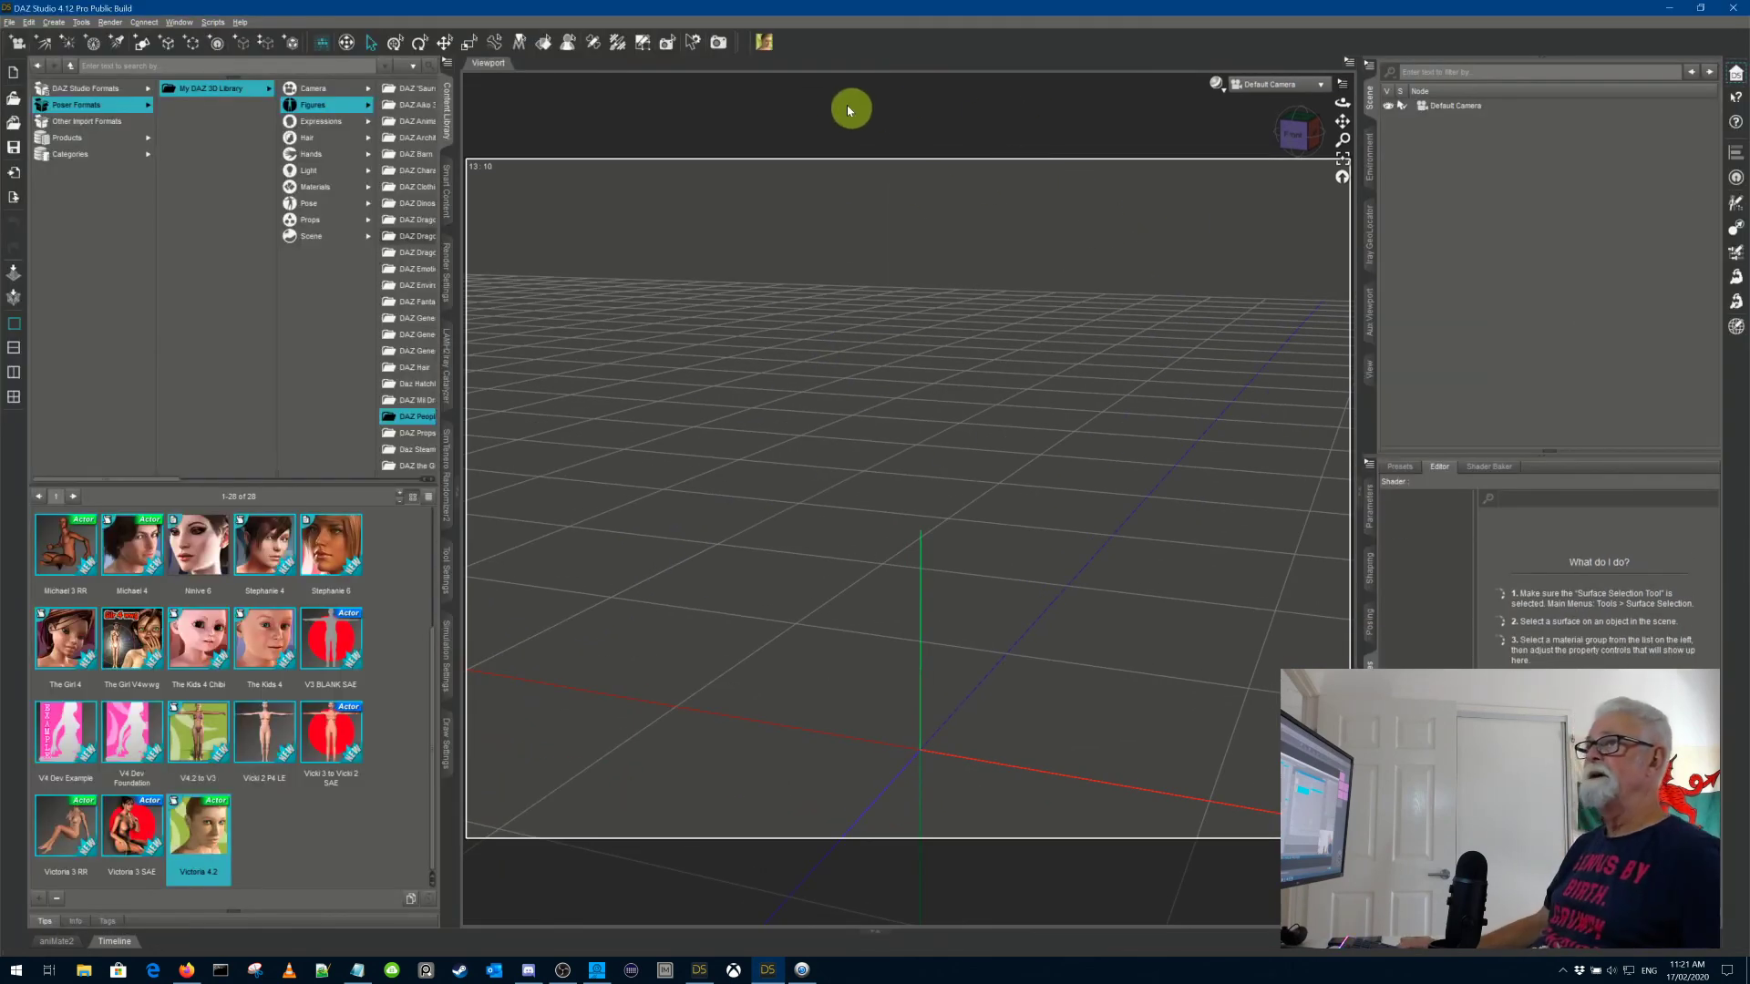
Step: Load Victoria 4.2 from the DAZ Characters toolbar, enlarge the PowerLoader import dialog to review its morphs, and accept the import
{"action": "left_click", "coordinate": [765, 43]}
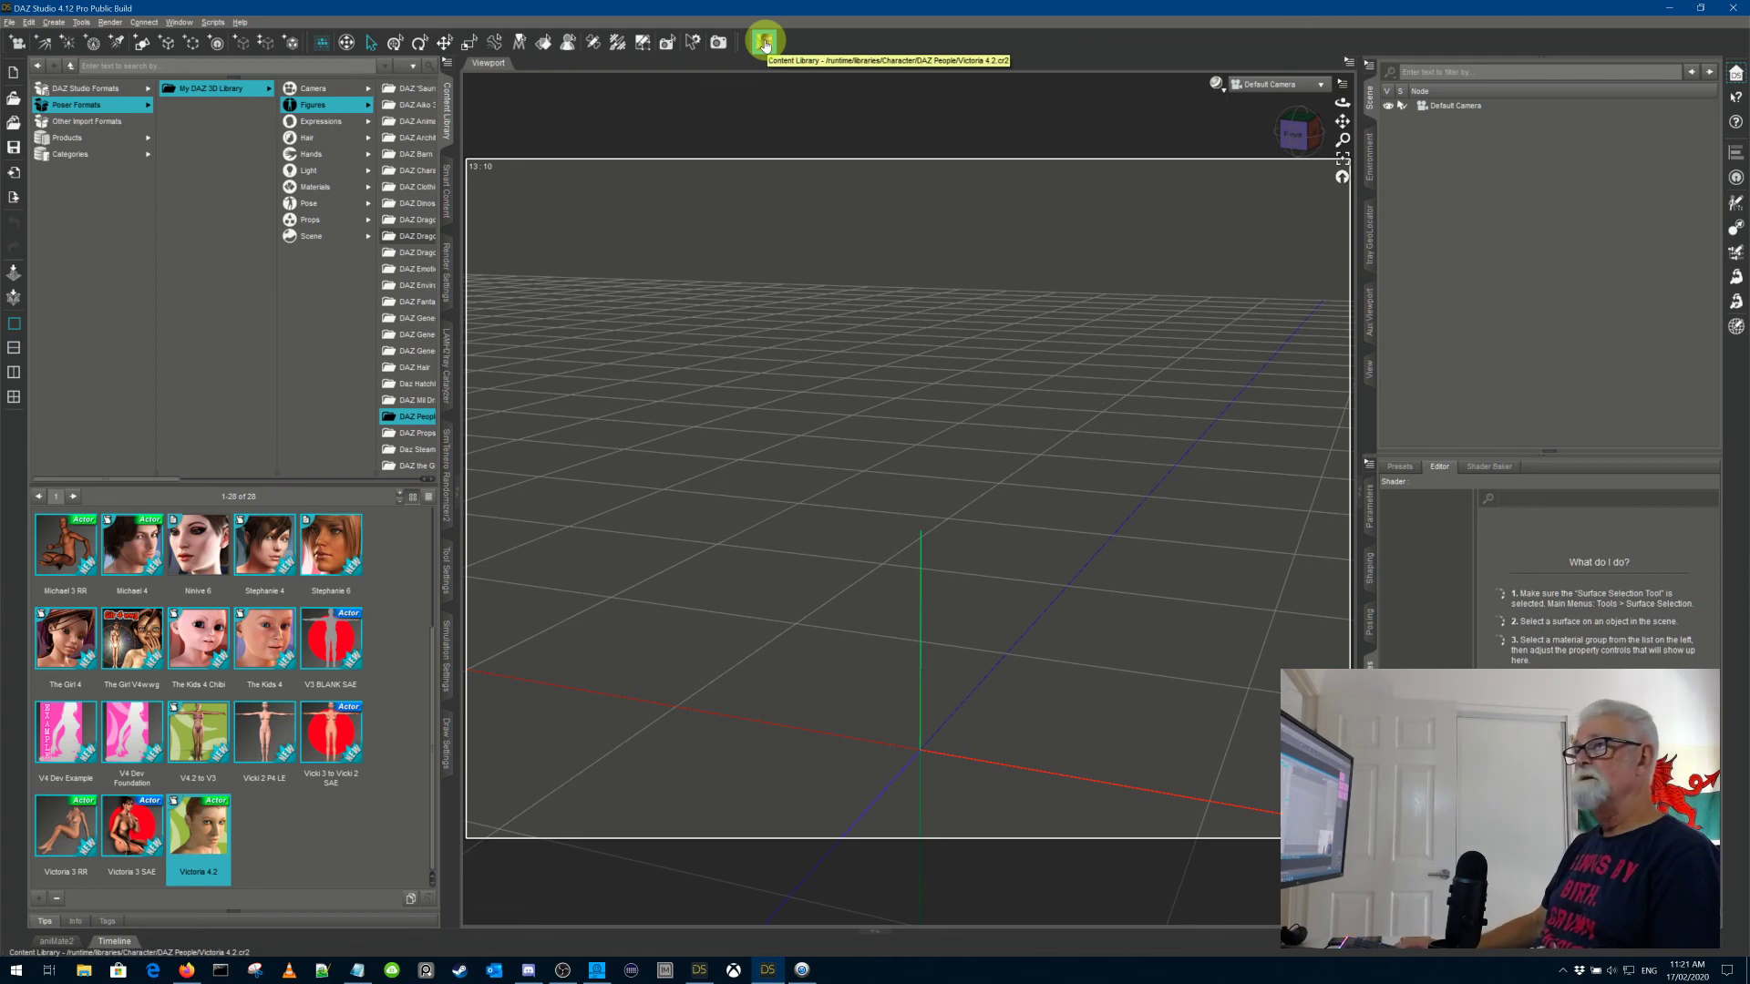
{"action": "left_click", "coordinate": [765, 43]}
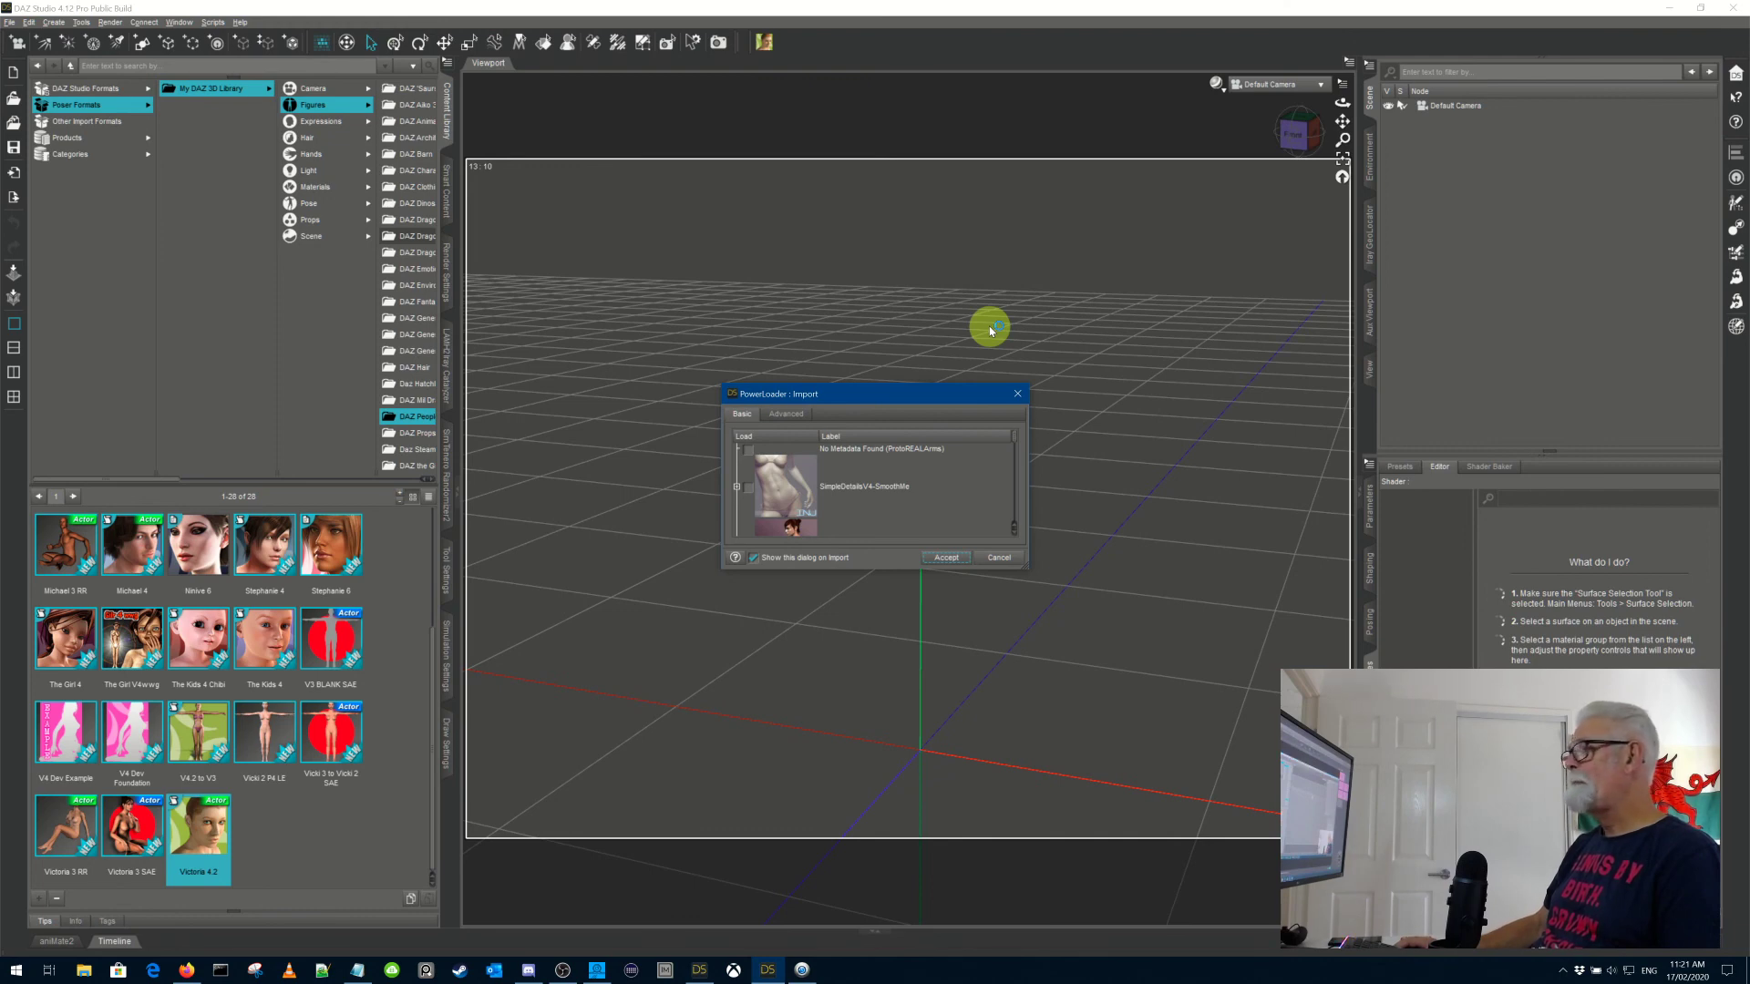
{"action": "left_click_drag", "start_coordinate": [906, 394], "coordinate": [798, 153]}
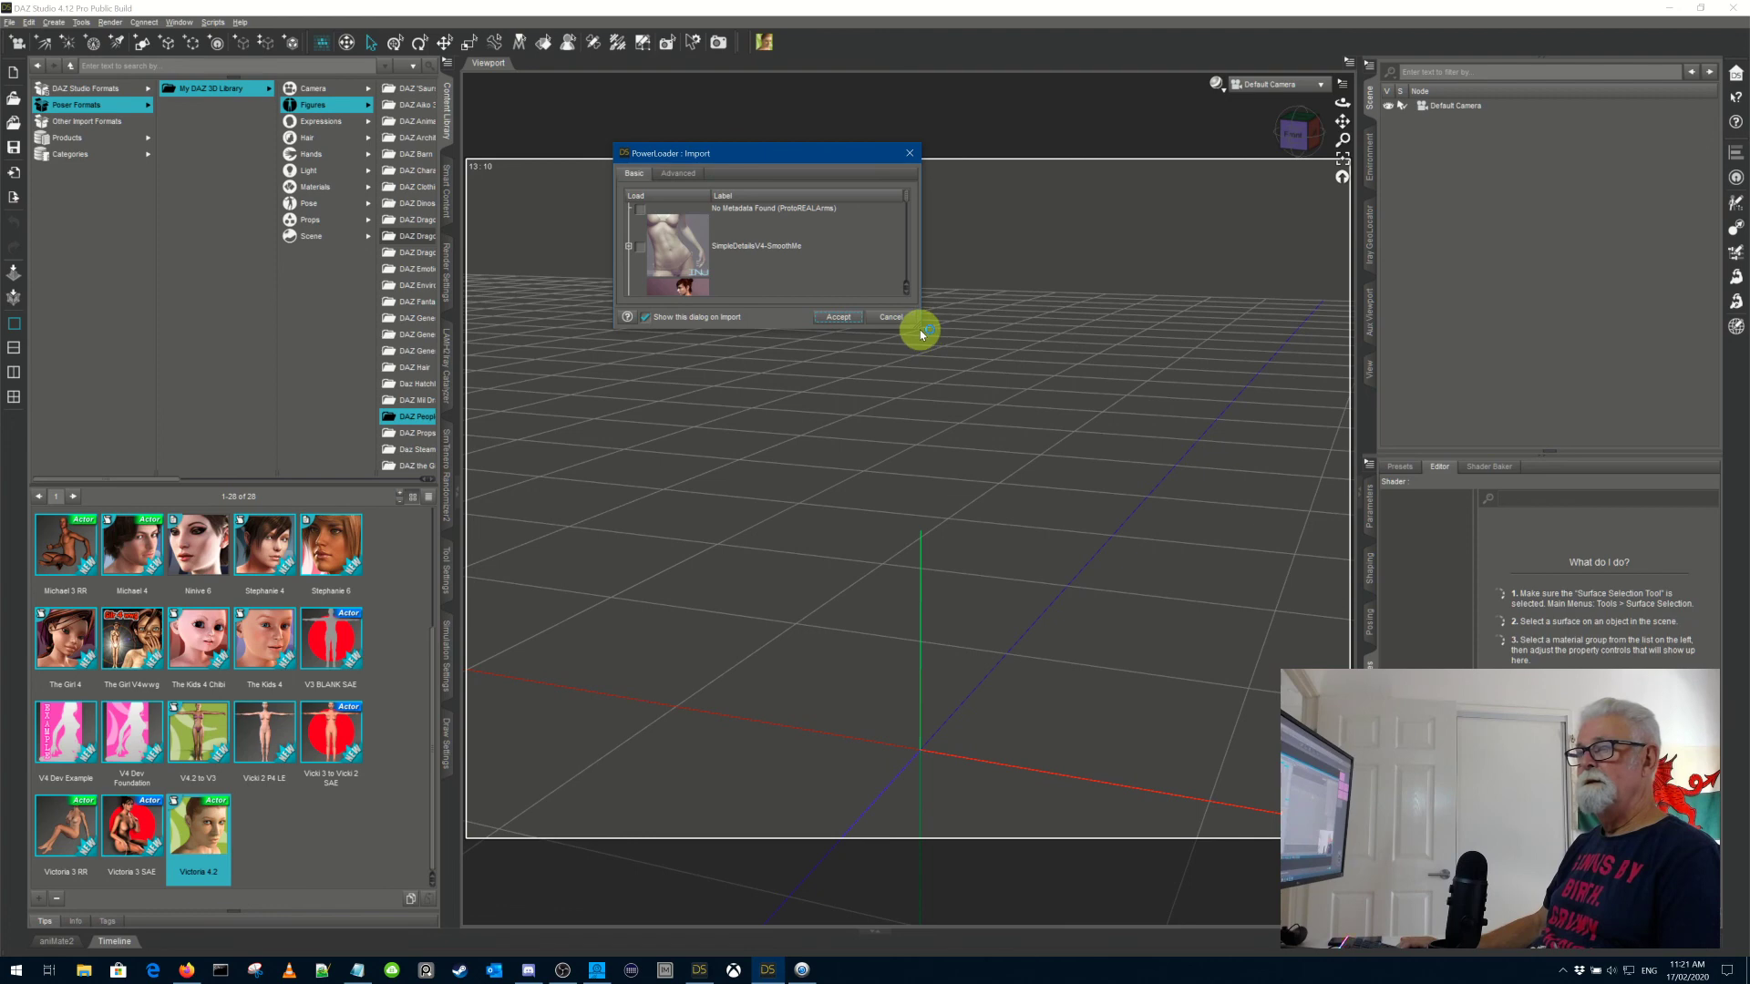
{"action": "left_click_drag", "start_coordinate": [859, 156], "coordinate": [868, 176]}
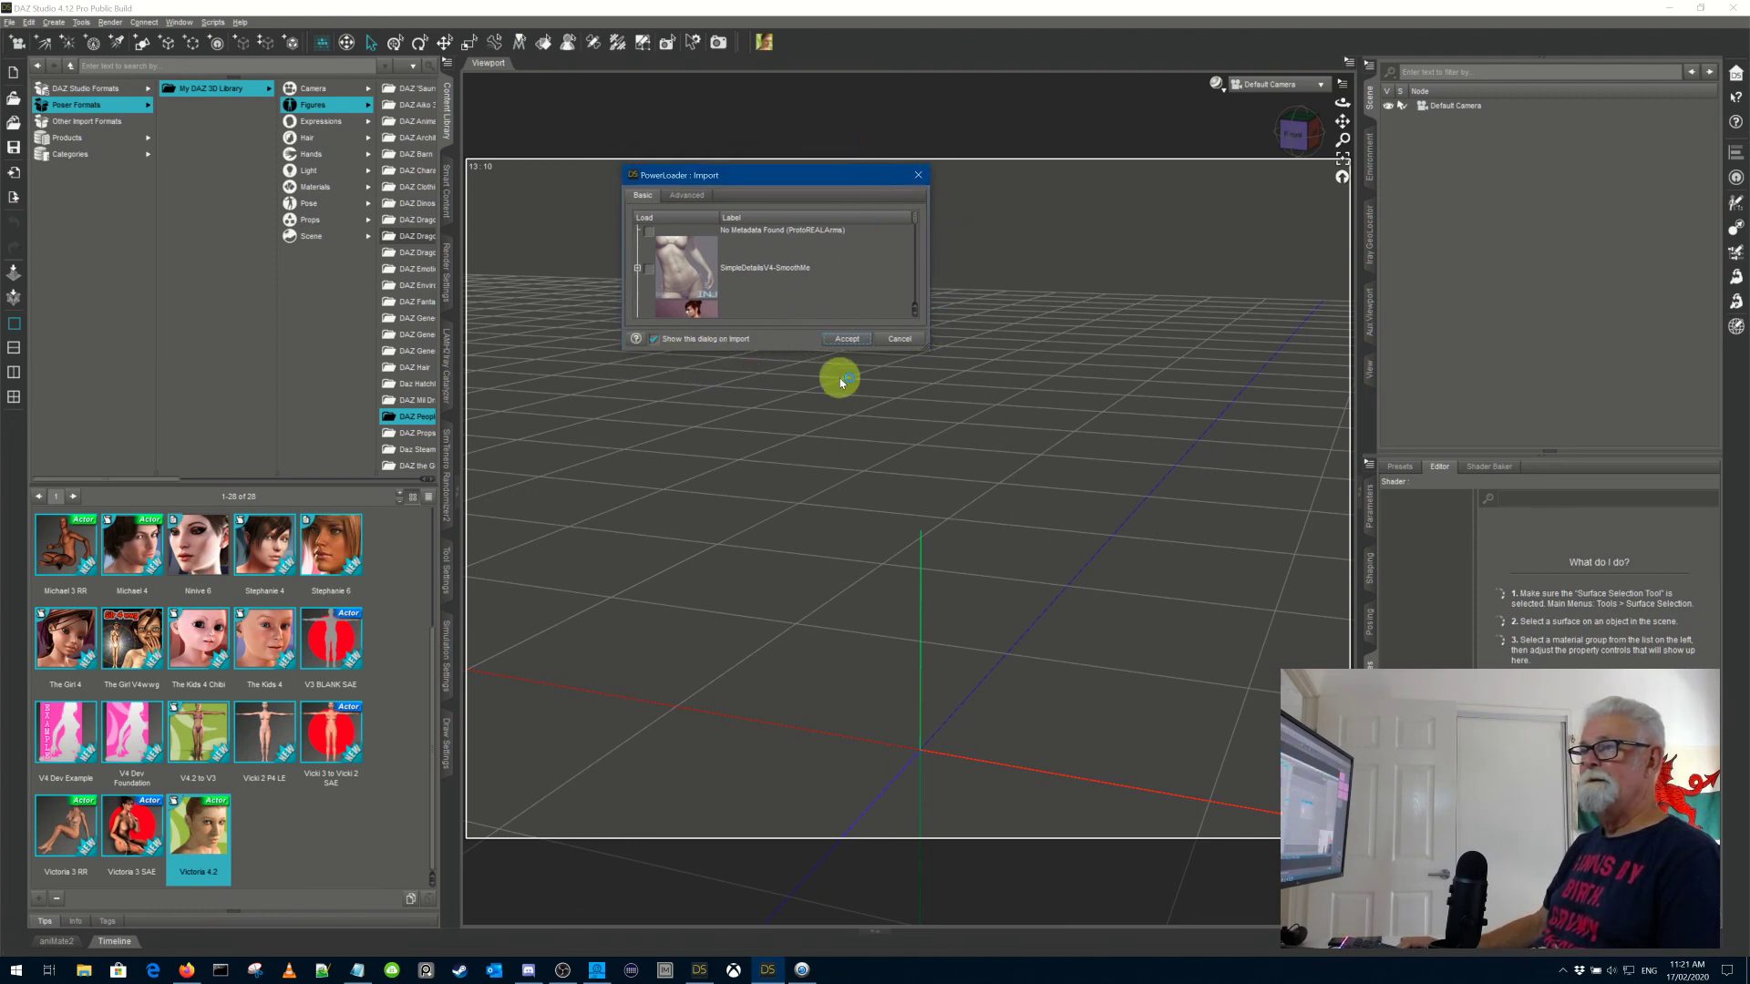
{"action": "left_click_drag", "start_coordinate": [926, 348], "coordinate": [1176, 788]}
{"action": "scroll", "coordinate": [1020, 428], "scroll_direction": "down", "scroll_amount": 6}
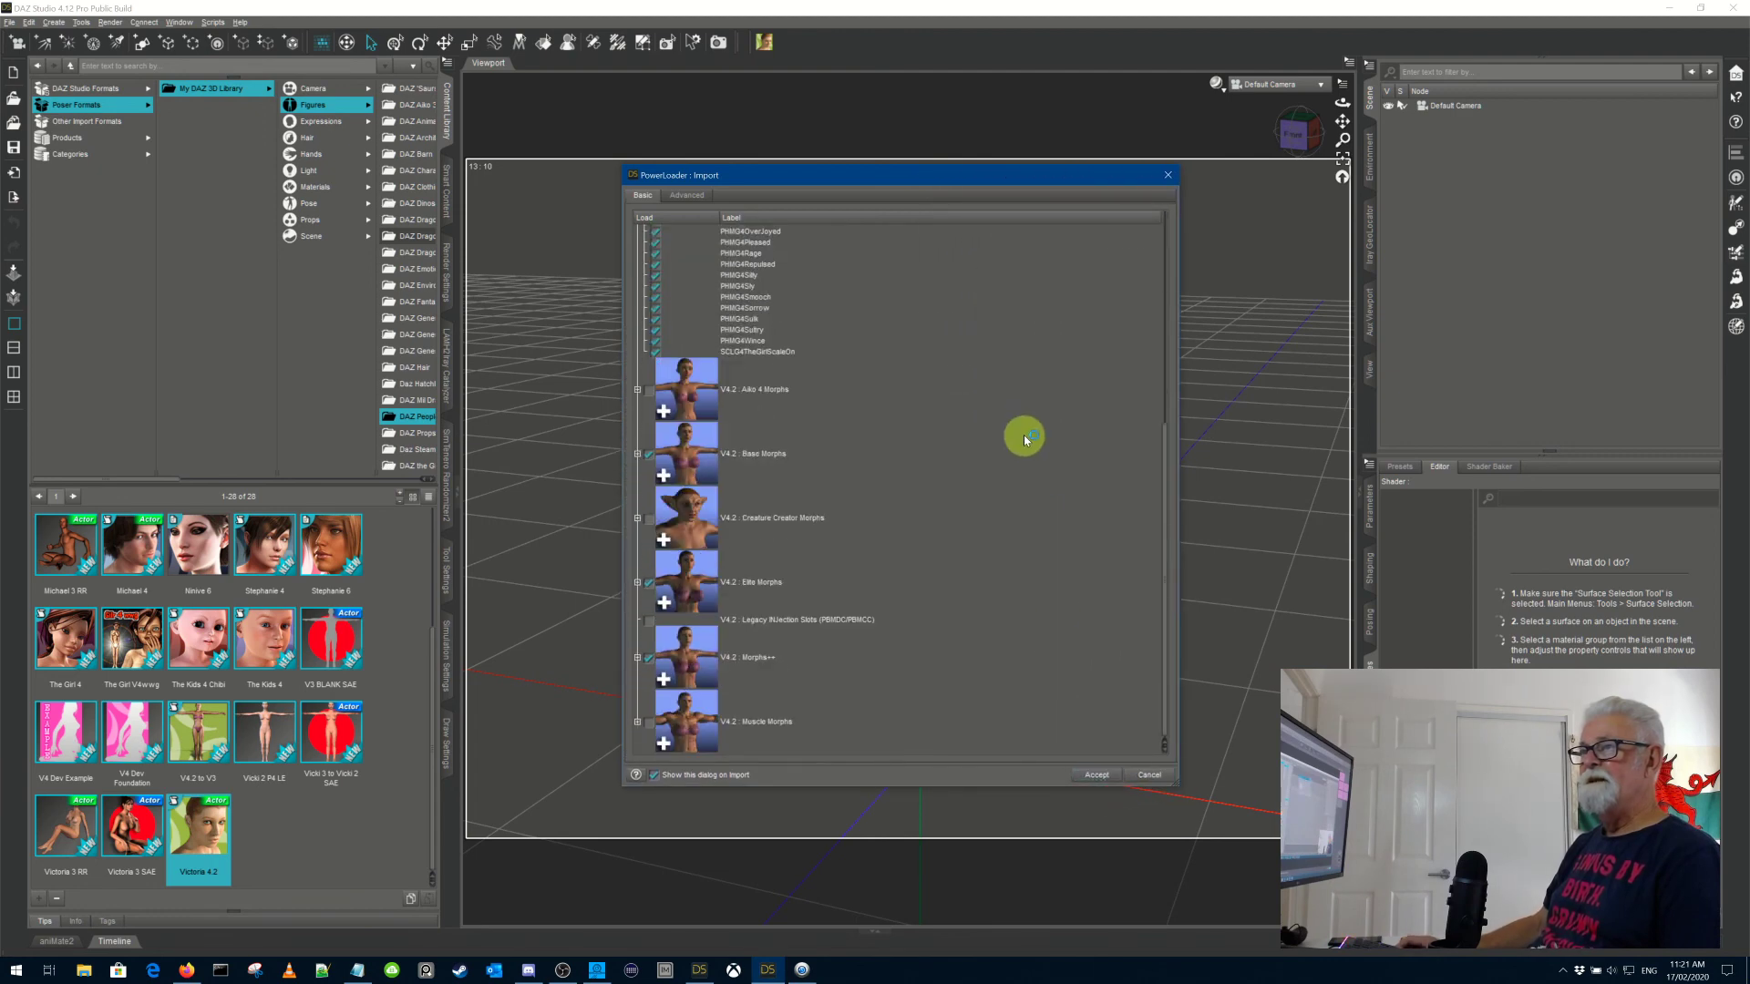
{"action": "scroll", "coordinate": [1024, 434], "scroll_direction": "up", "scroll_amount": 5}
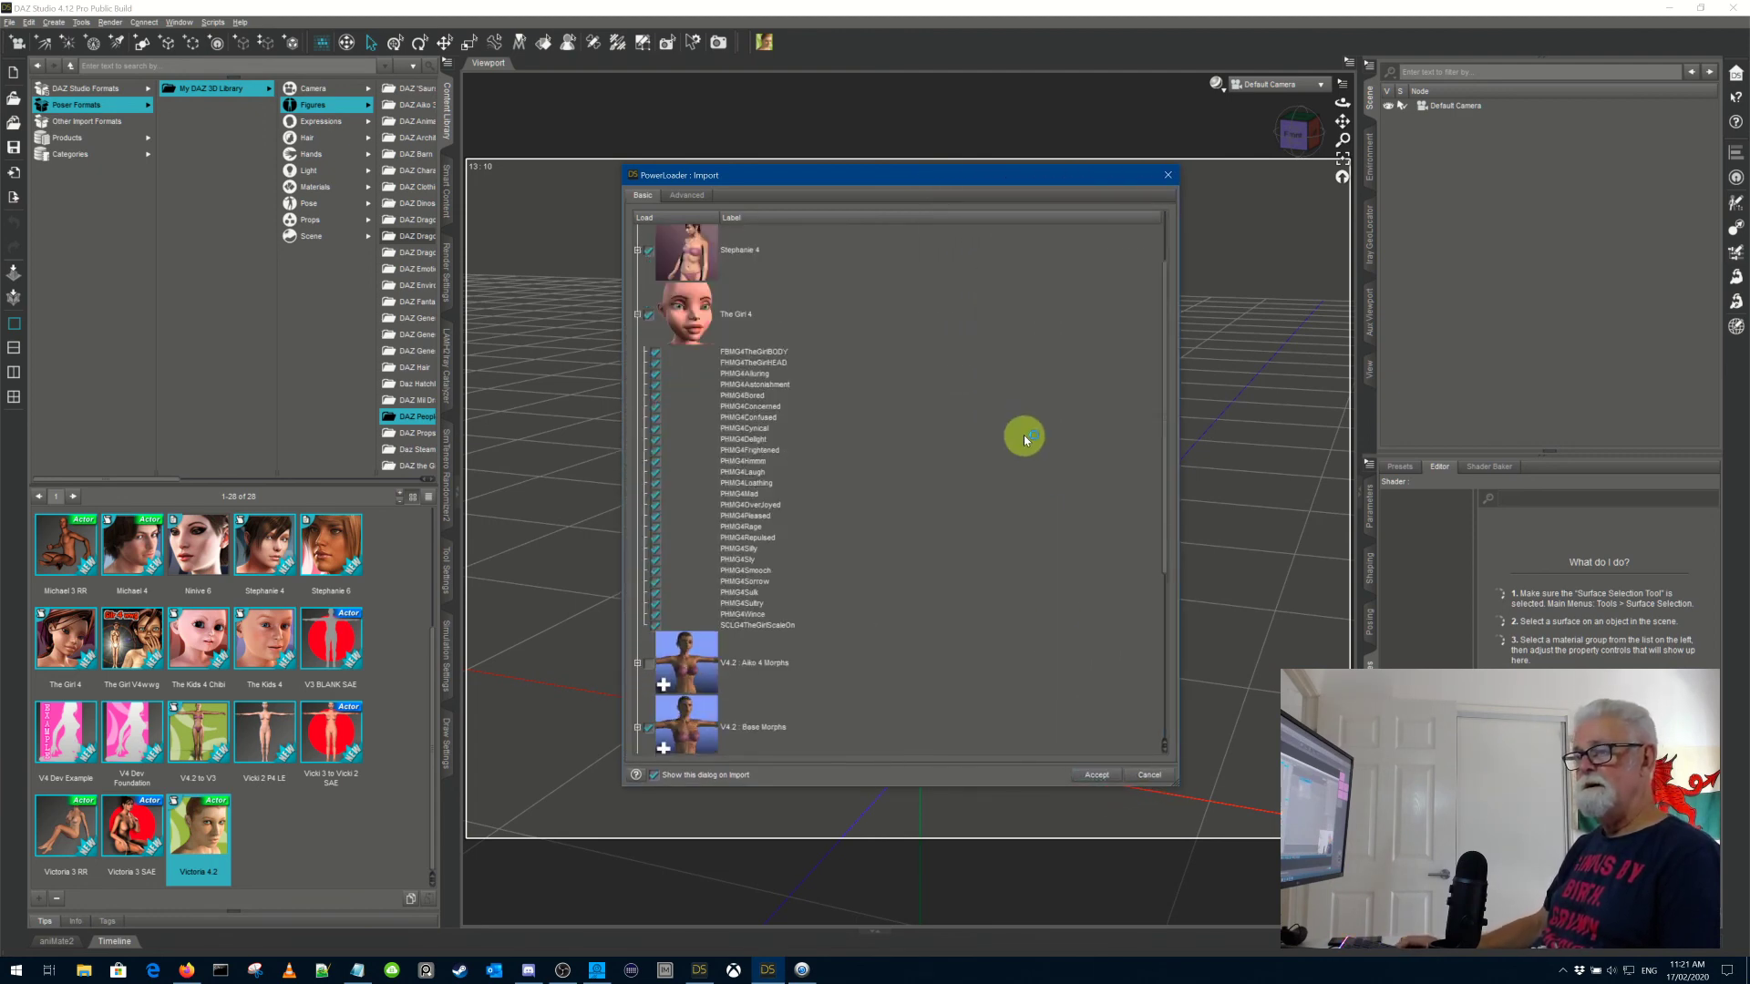
{"action": "left_click", "coordinate": [1093, 774]}
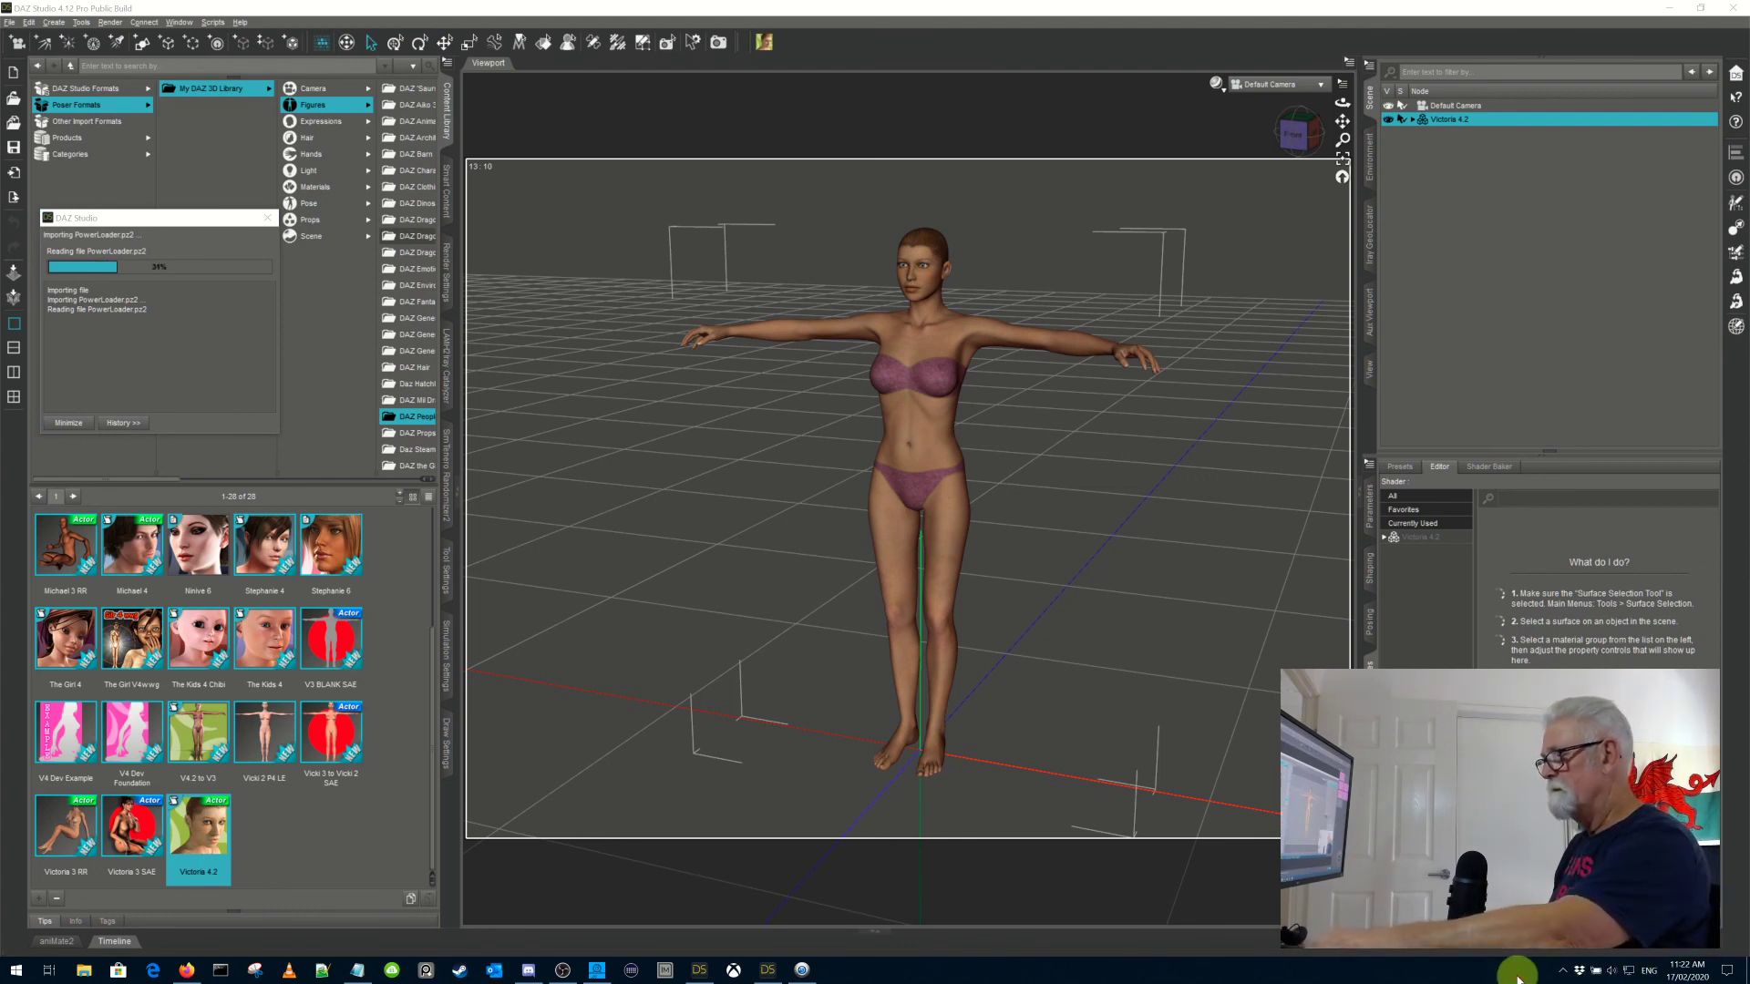
{"action": "left_click", "coordinate": [1611, 971]}
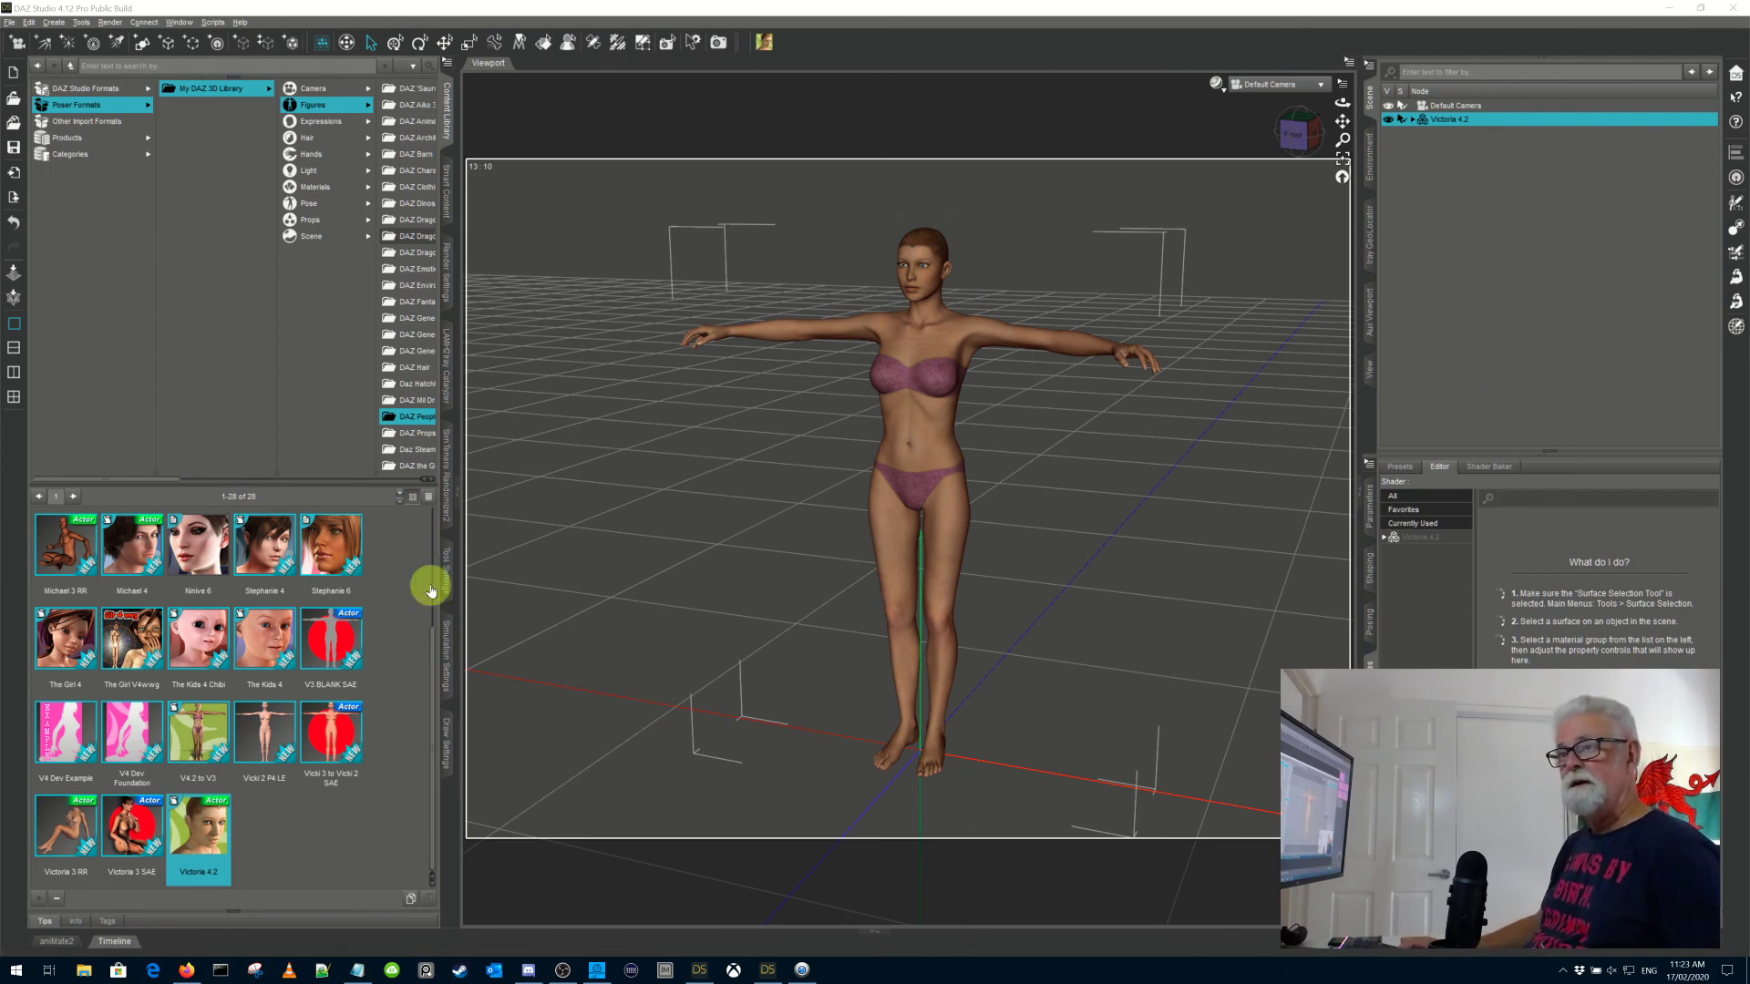
{"action": "left_click", "coordinate": [434, 771]}
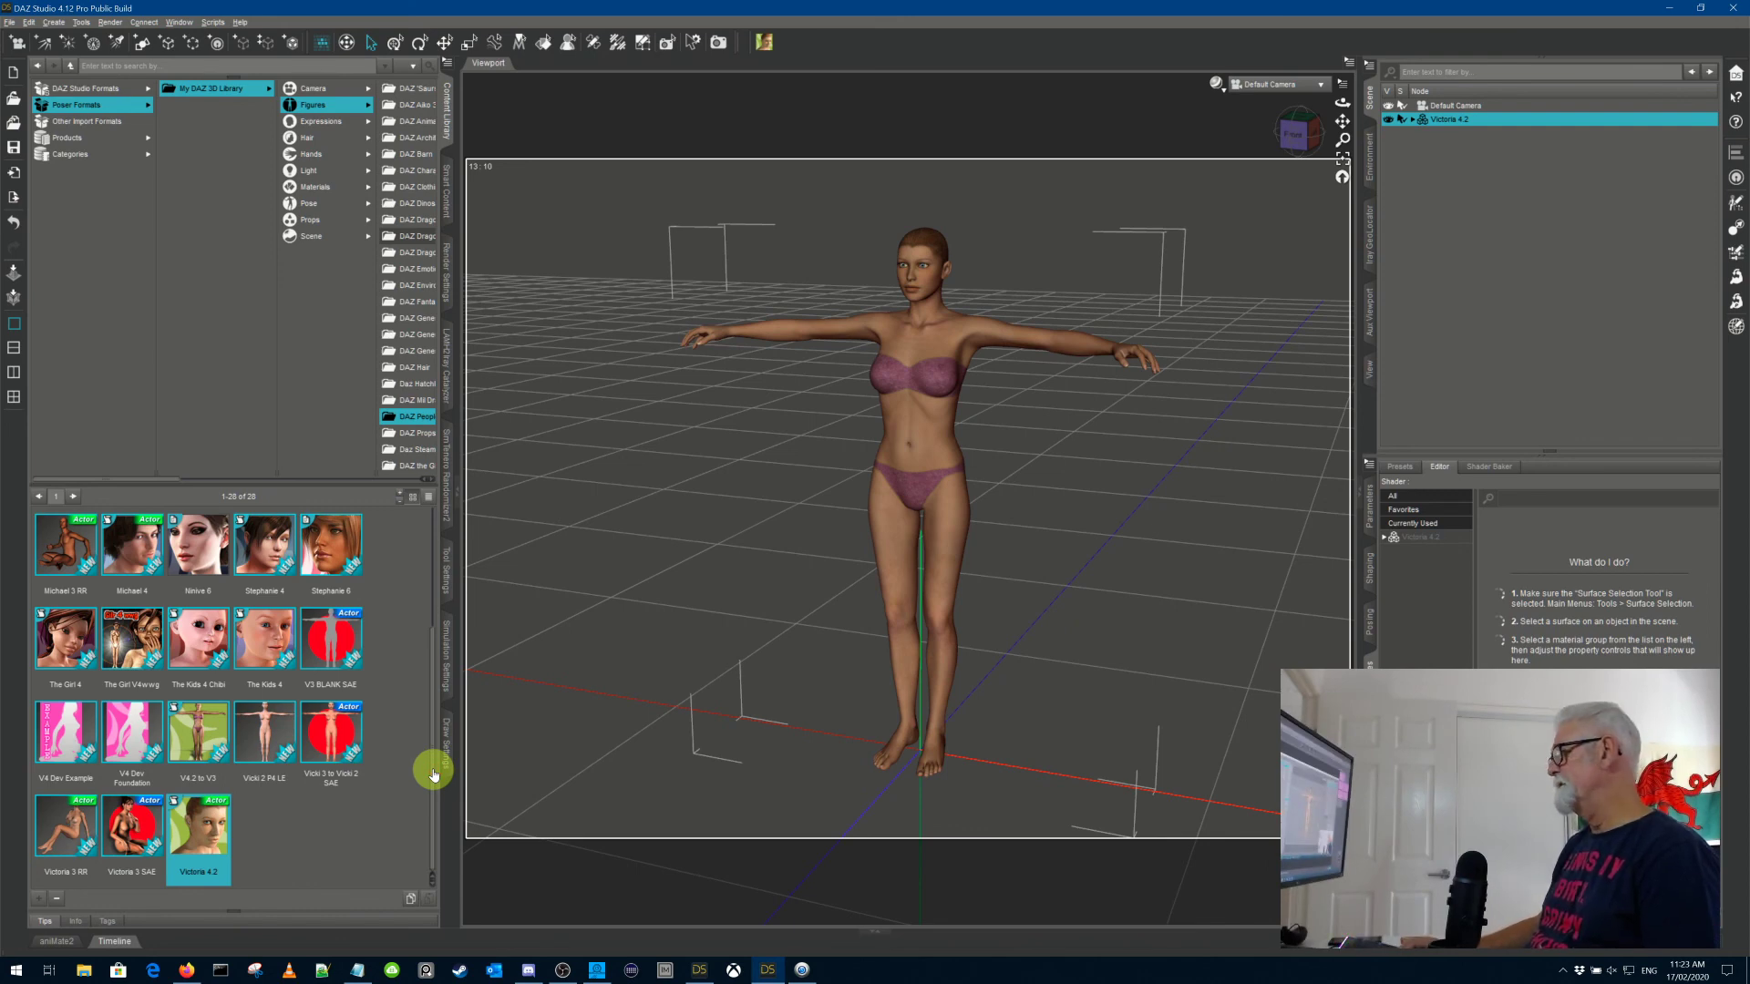
Step: Create a custom action for The Girl 4 figure in the Scripts menu
{"action": "right_click", "coordinate": [61, 642]}
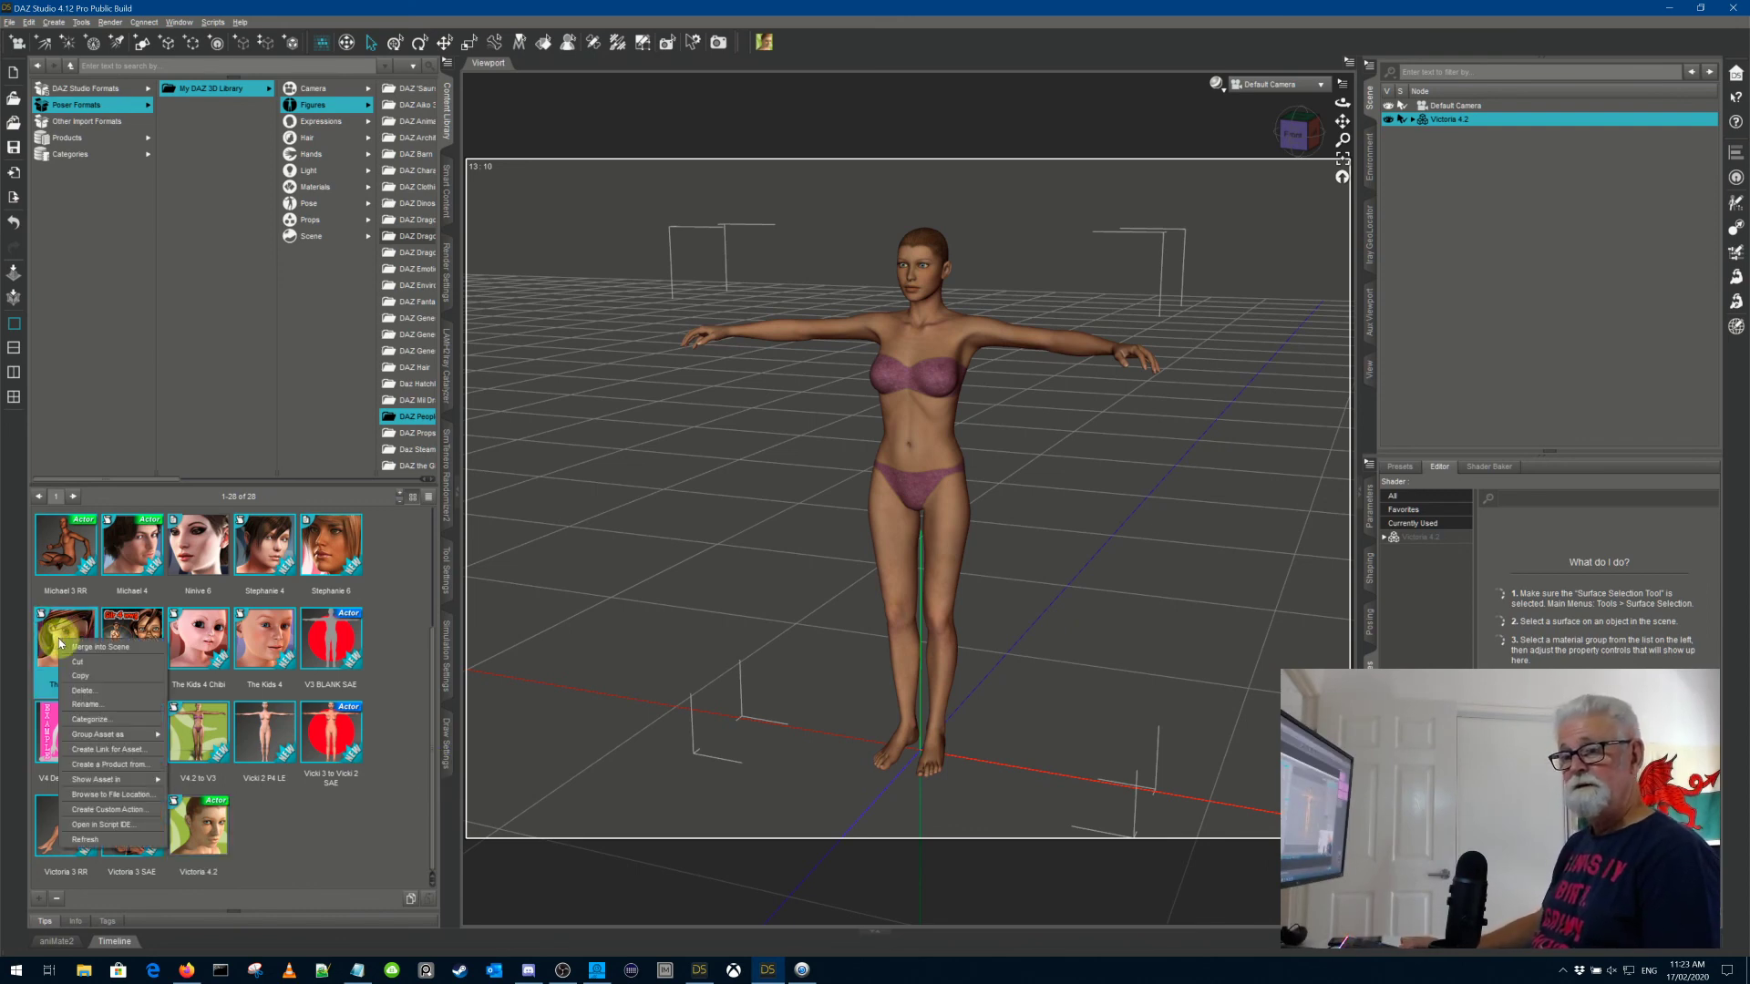
{"action": "left_click", "coordinate": [109, 809]}
{"action": "left_click", "coordinate": [861, 502]}
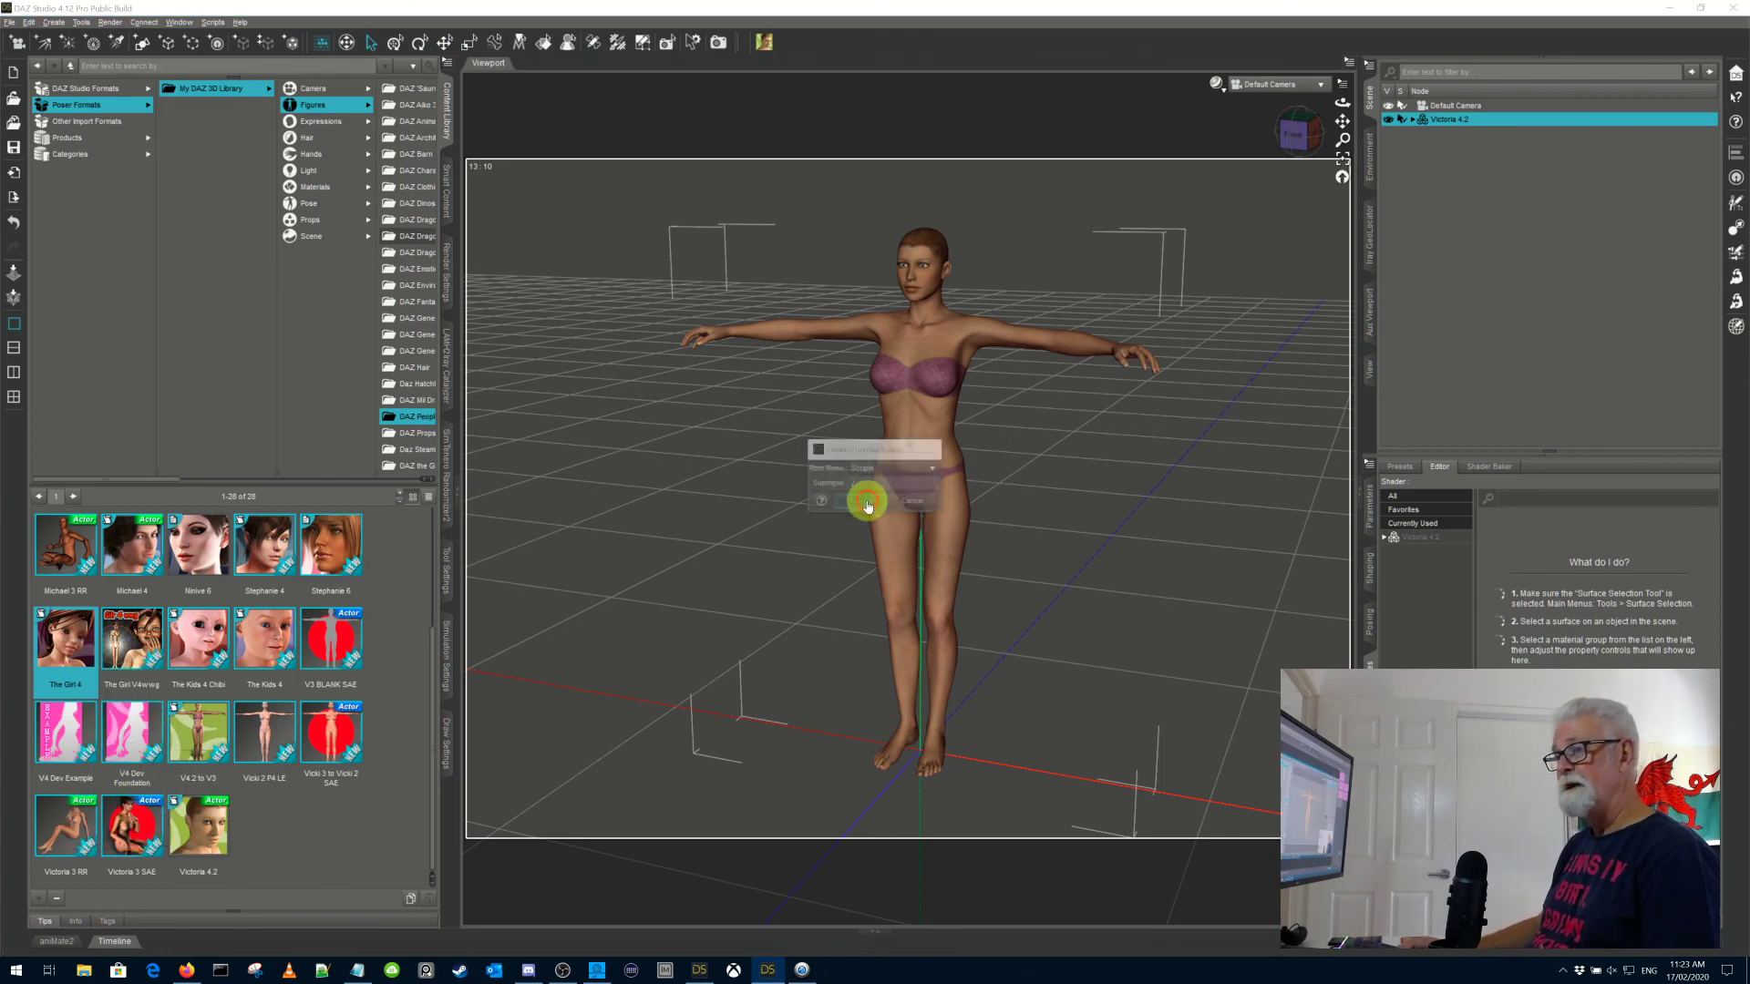
{"action": "left_click", "coordinate": [868, 502]}
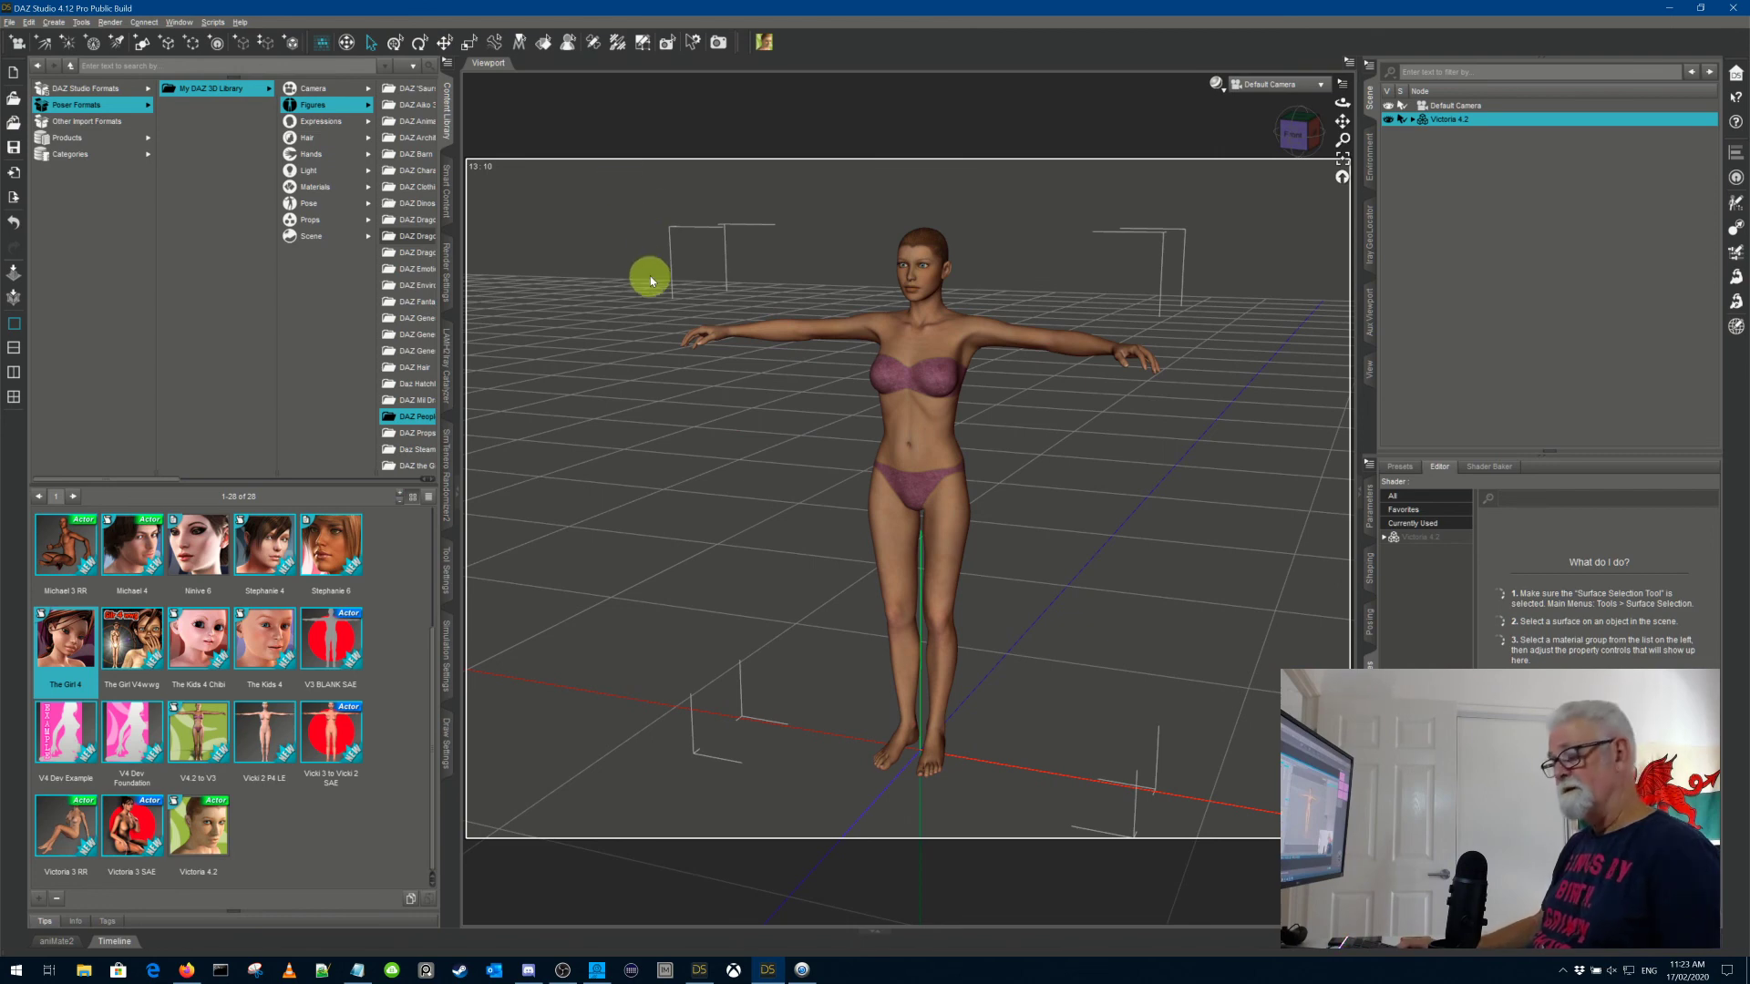
Step: Add the custom The Girl 4 action to the DAZ Characters toolbar alongside Victoria 4.2, and apply and accept the customization
{"action": "key", "text": "F3"}
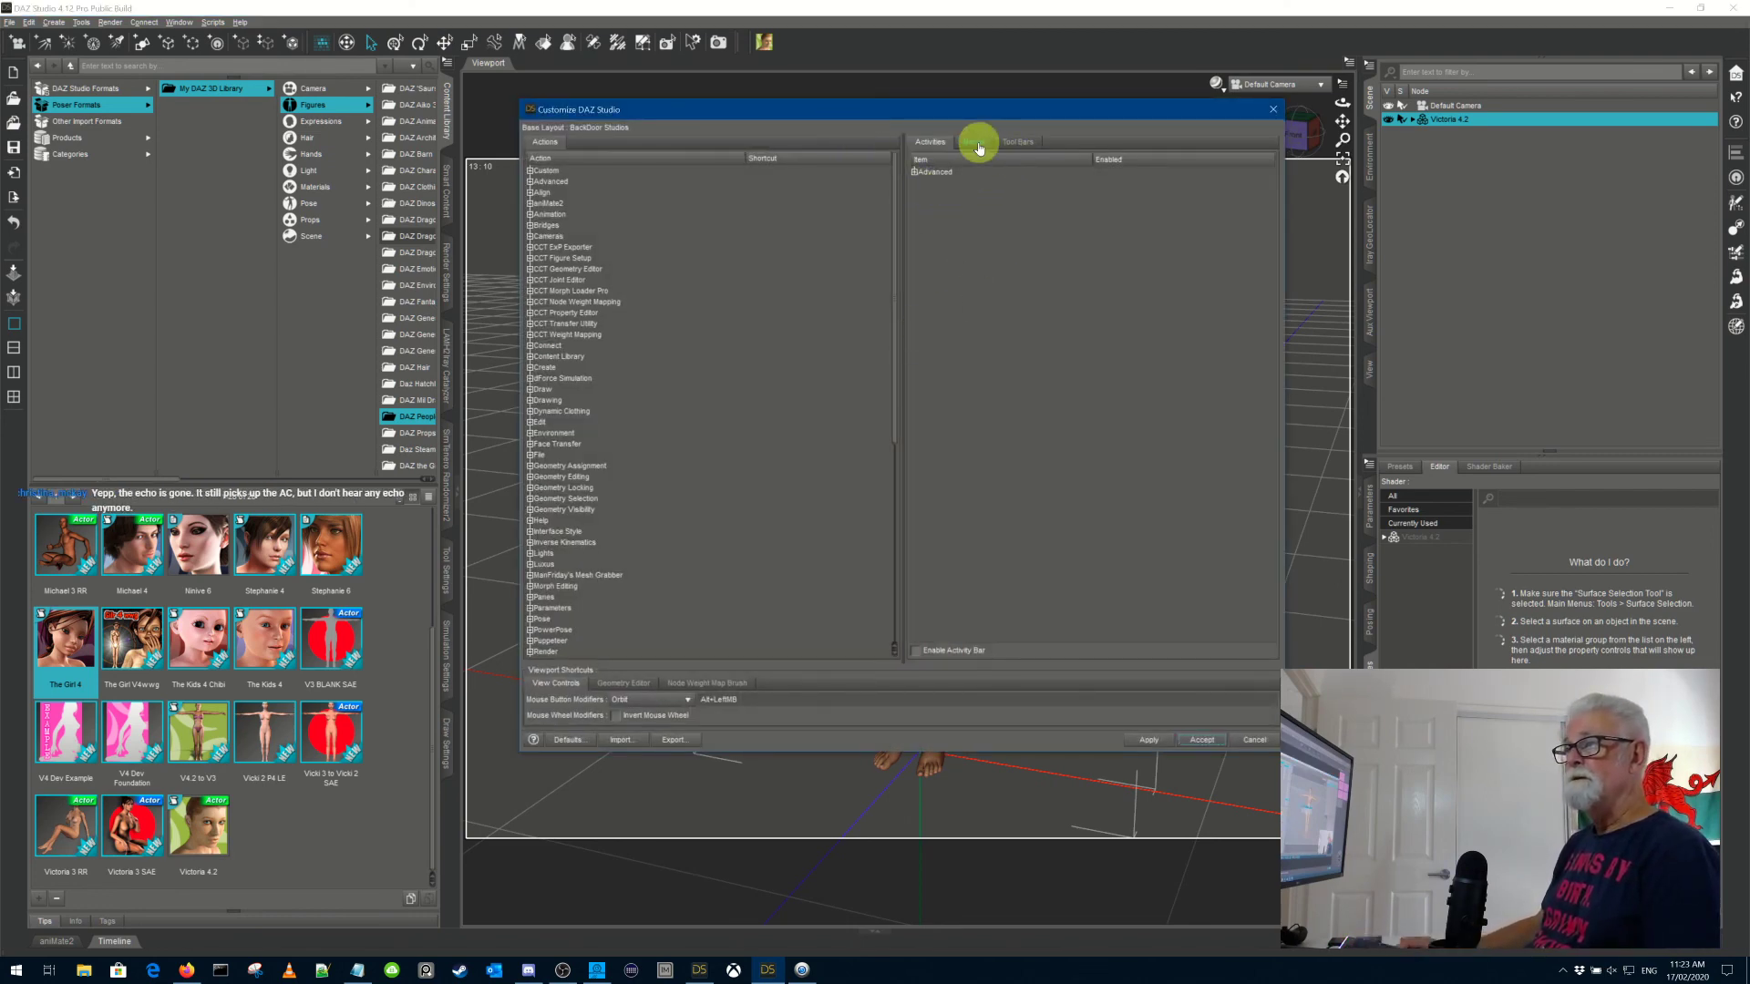
{"action": "left_click", "coordinate": [530, 171]}
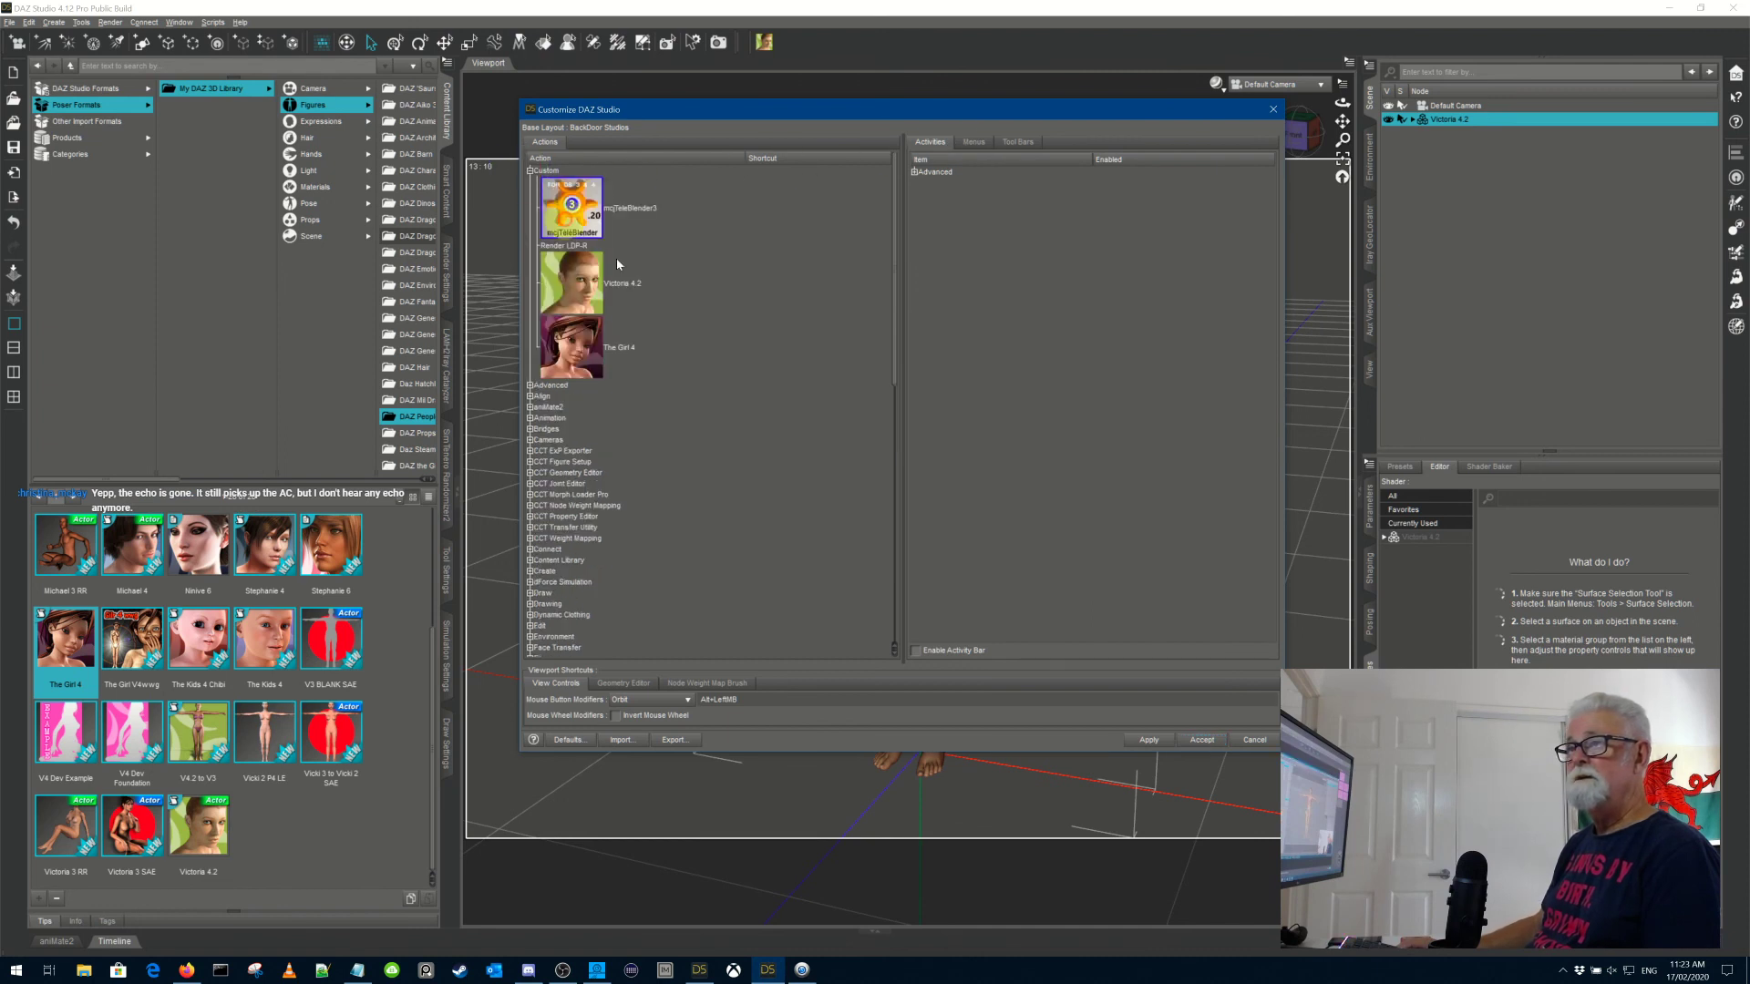
{"action": "left_click", "coordinate": [1016, 142]}
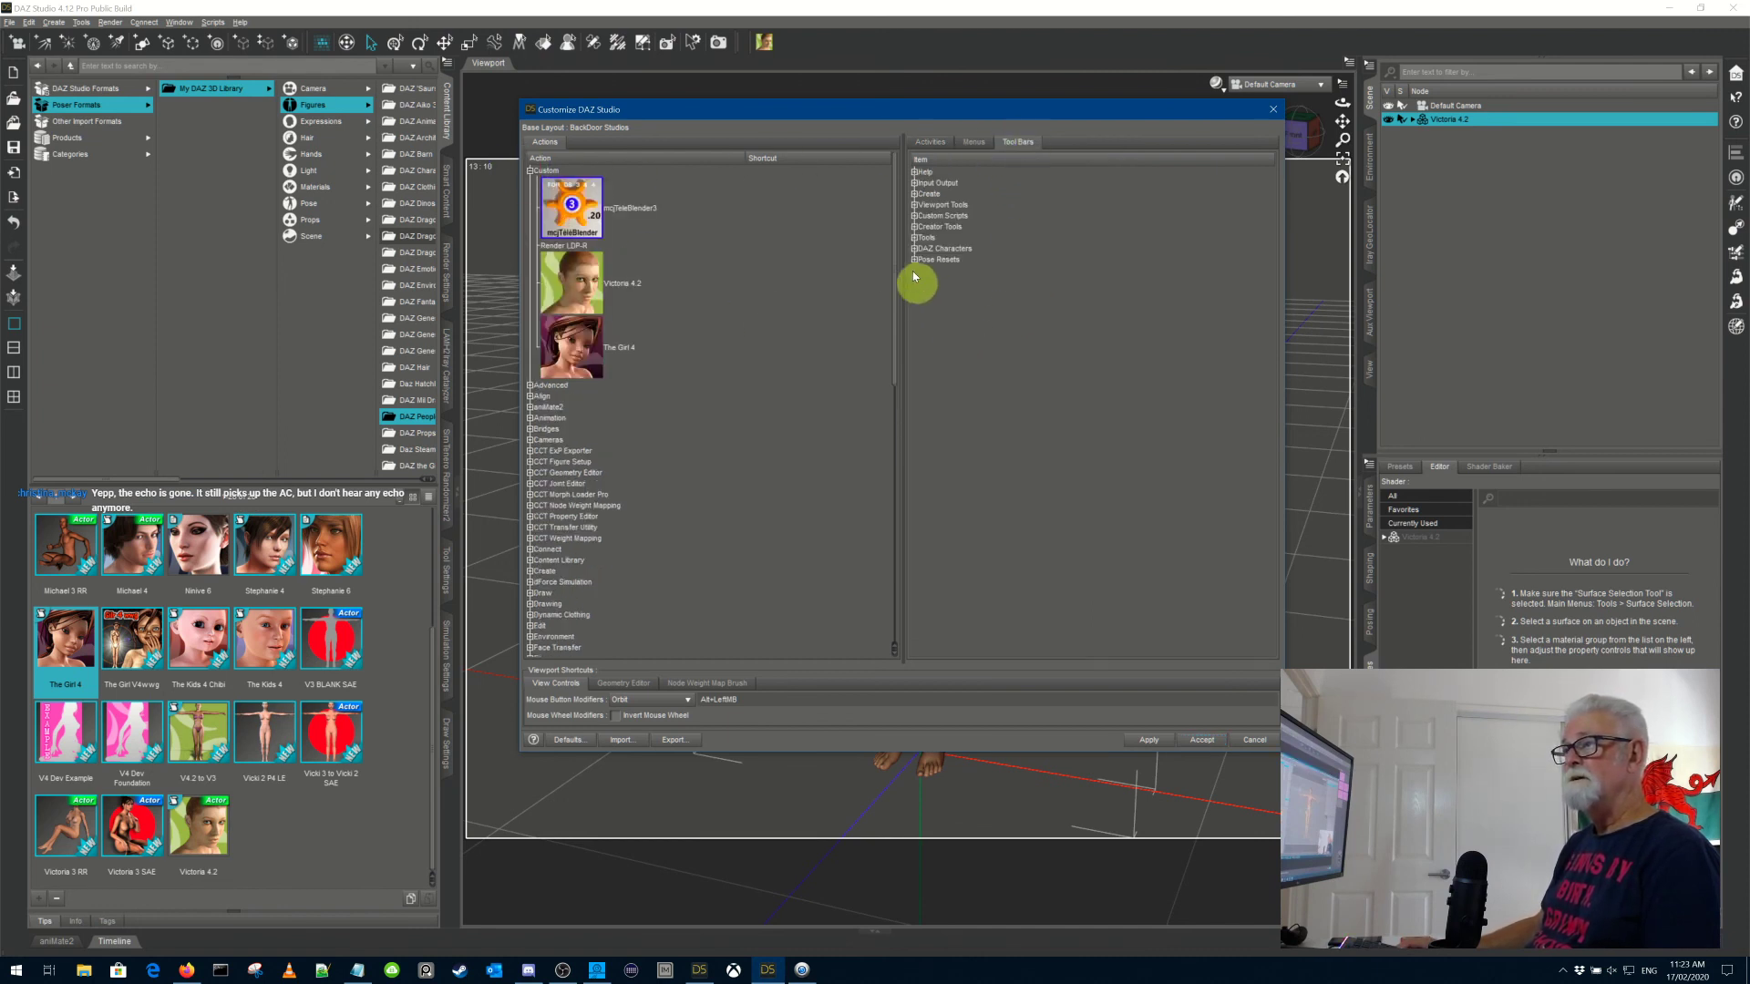
{"action": "left_click", "coordinate": [914, 248]}
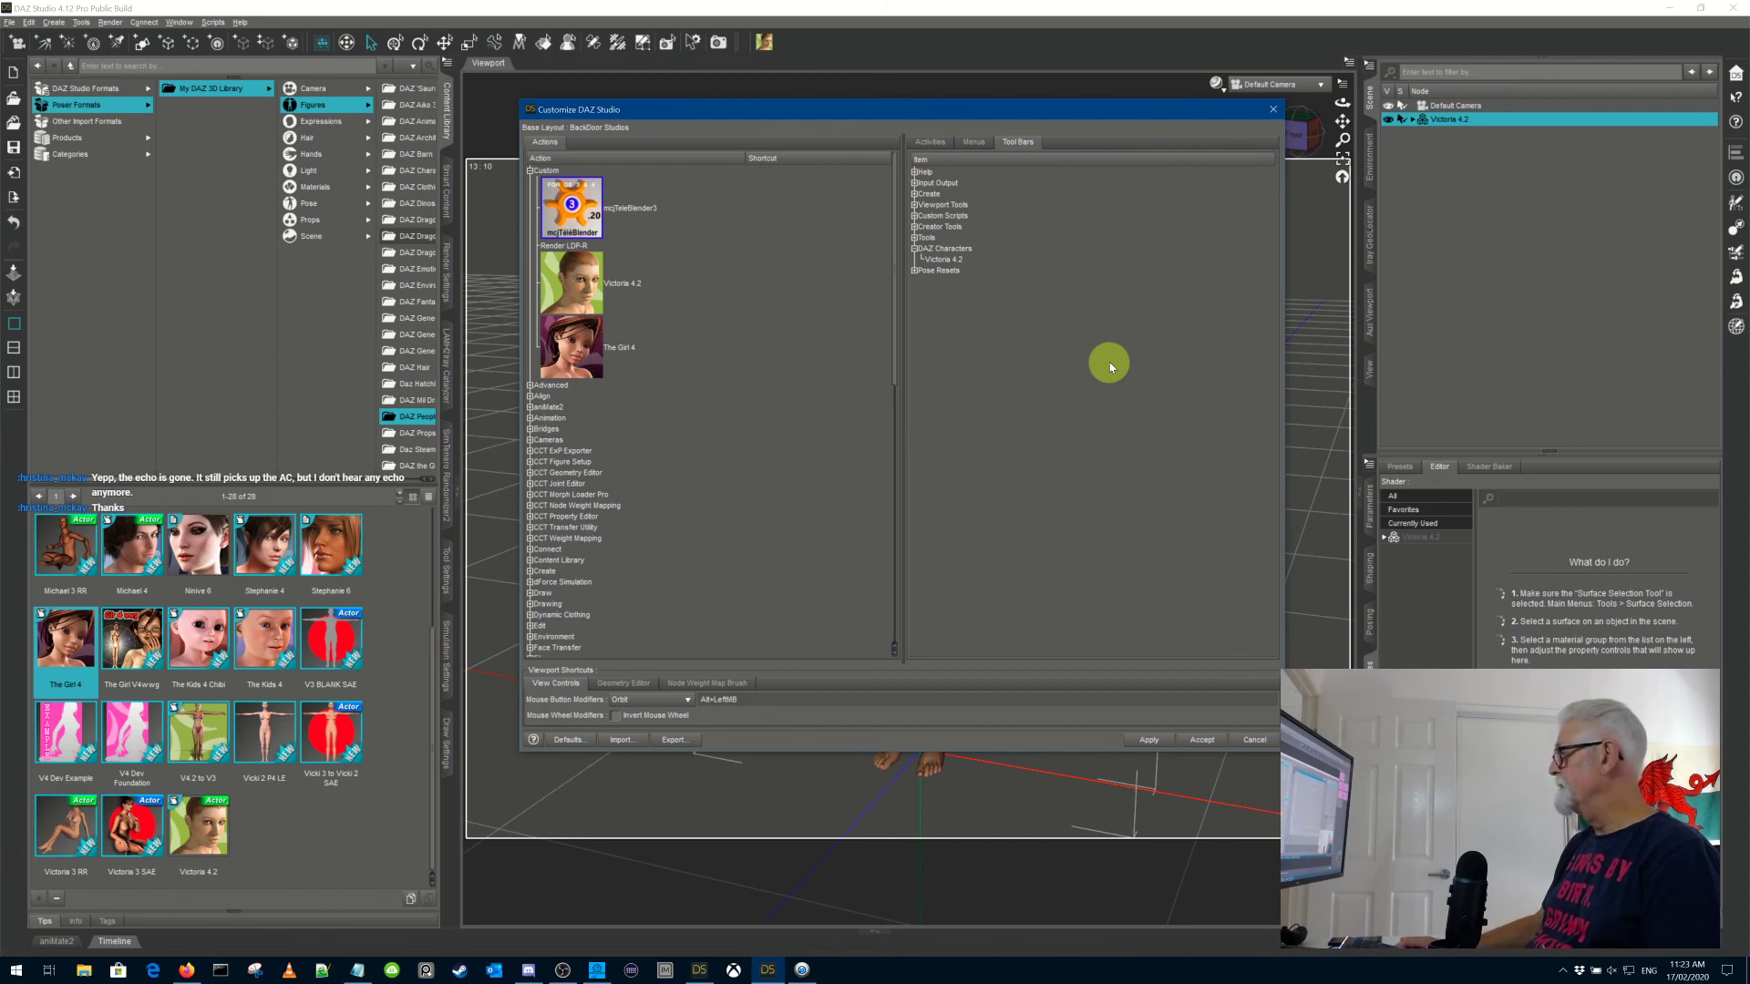
{"action": "left_click_drag", "start_coordinate": [609, 363], "coordinate": [971, 260]}
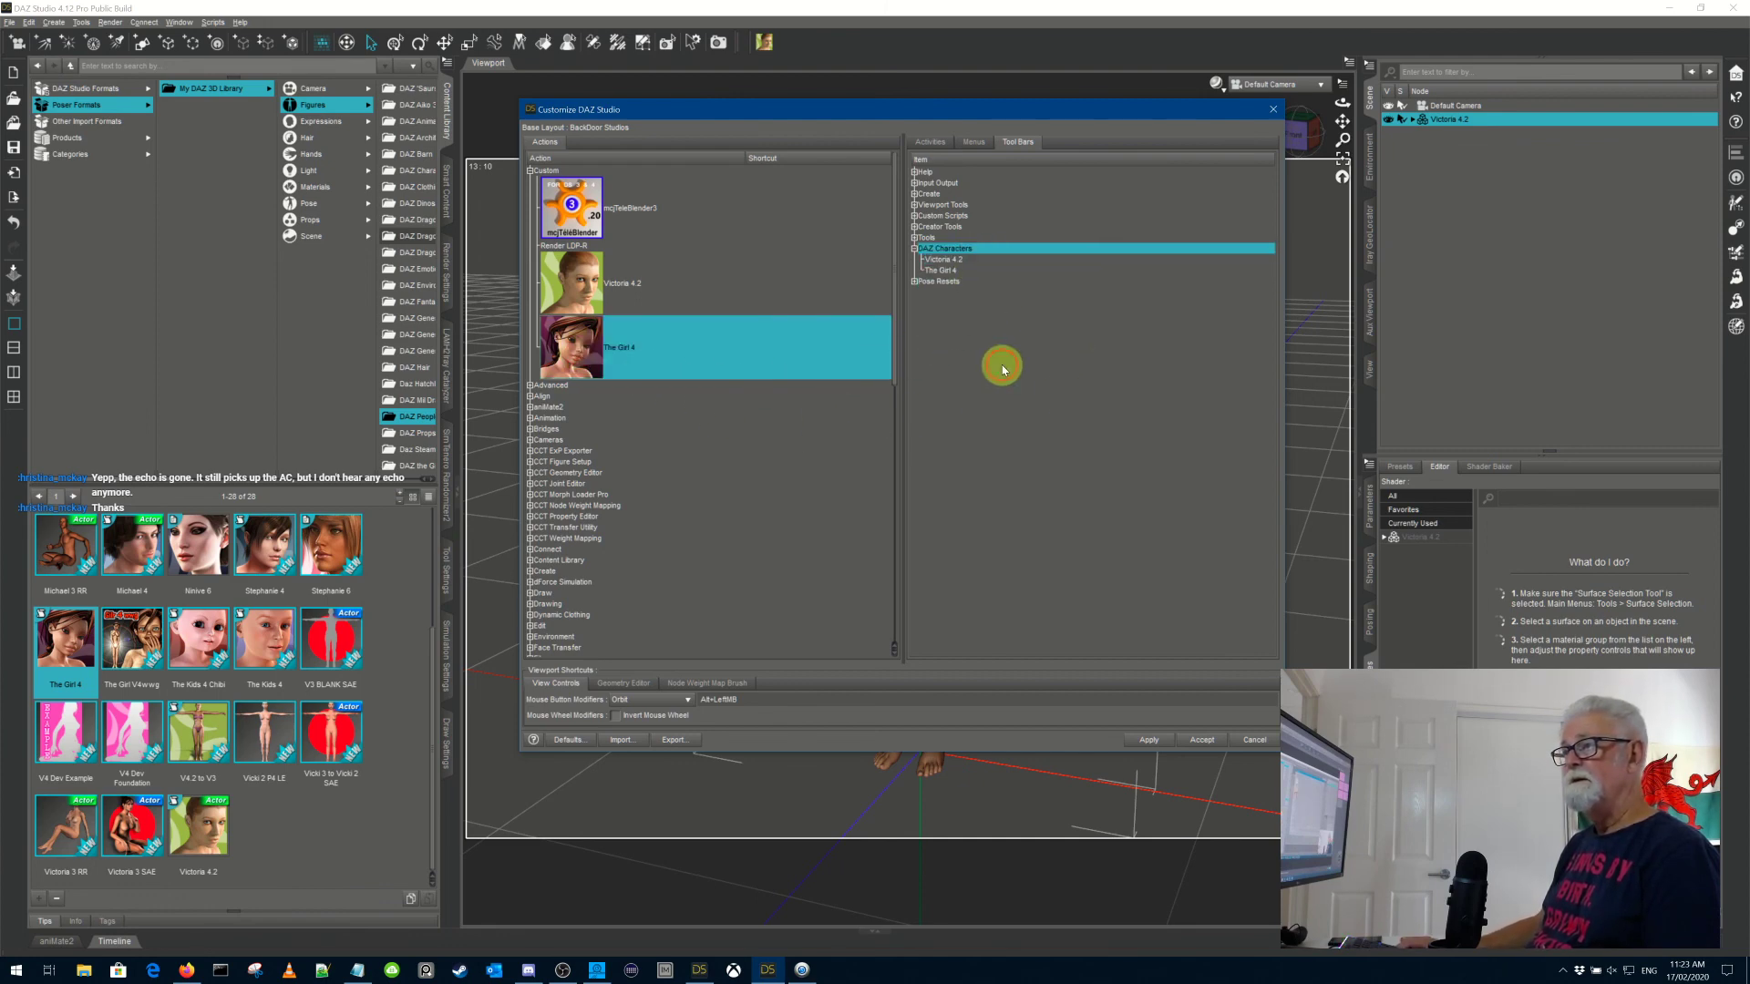
{"action": "left_click", "coordinate": [1149, 740]}
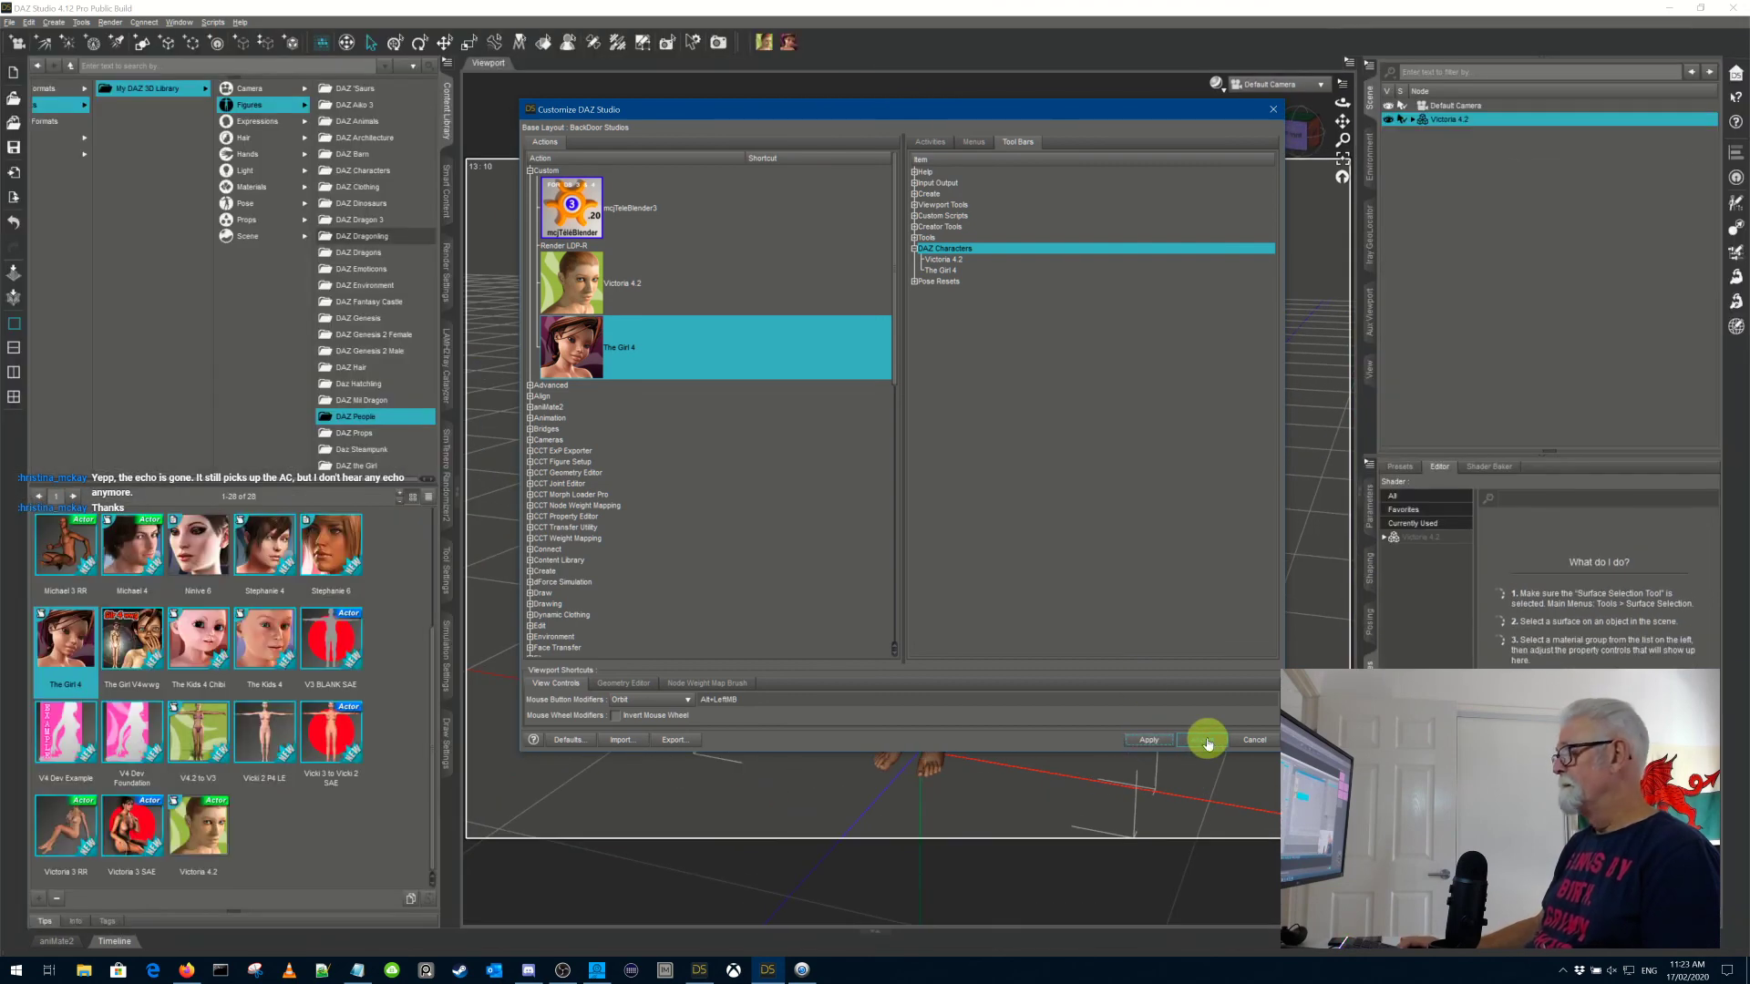
{"action": "left_click", "coordinate": [1208, 739]}
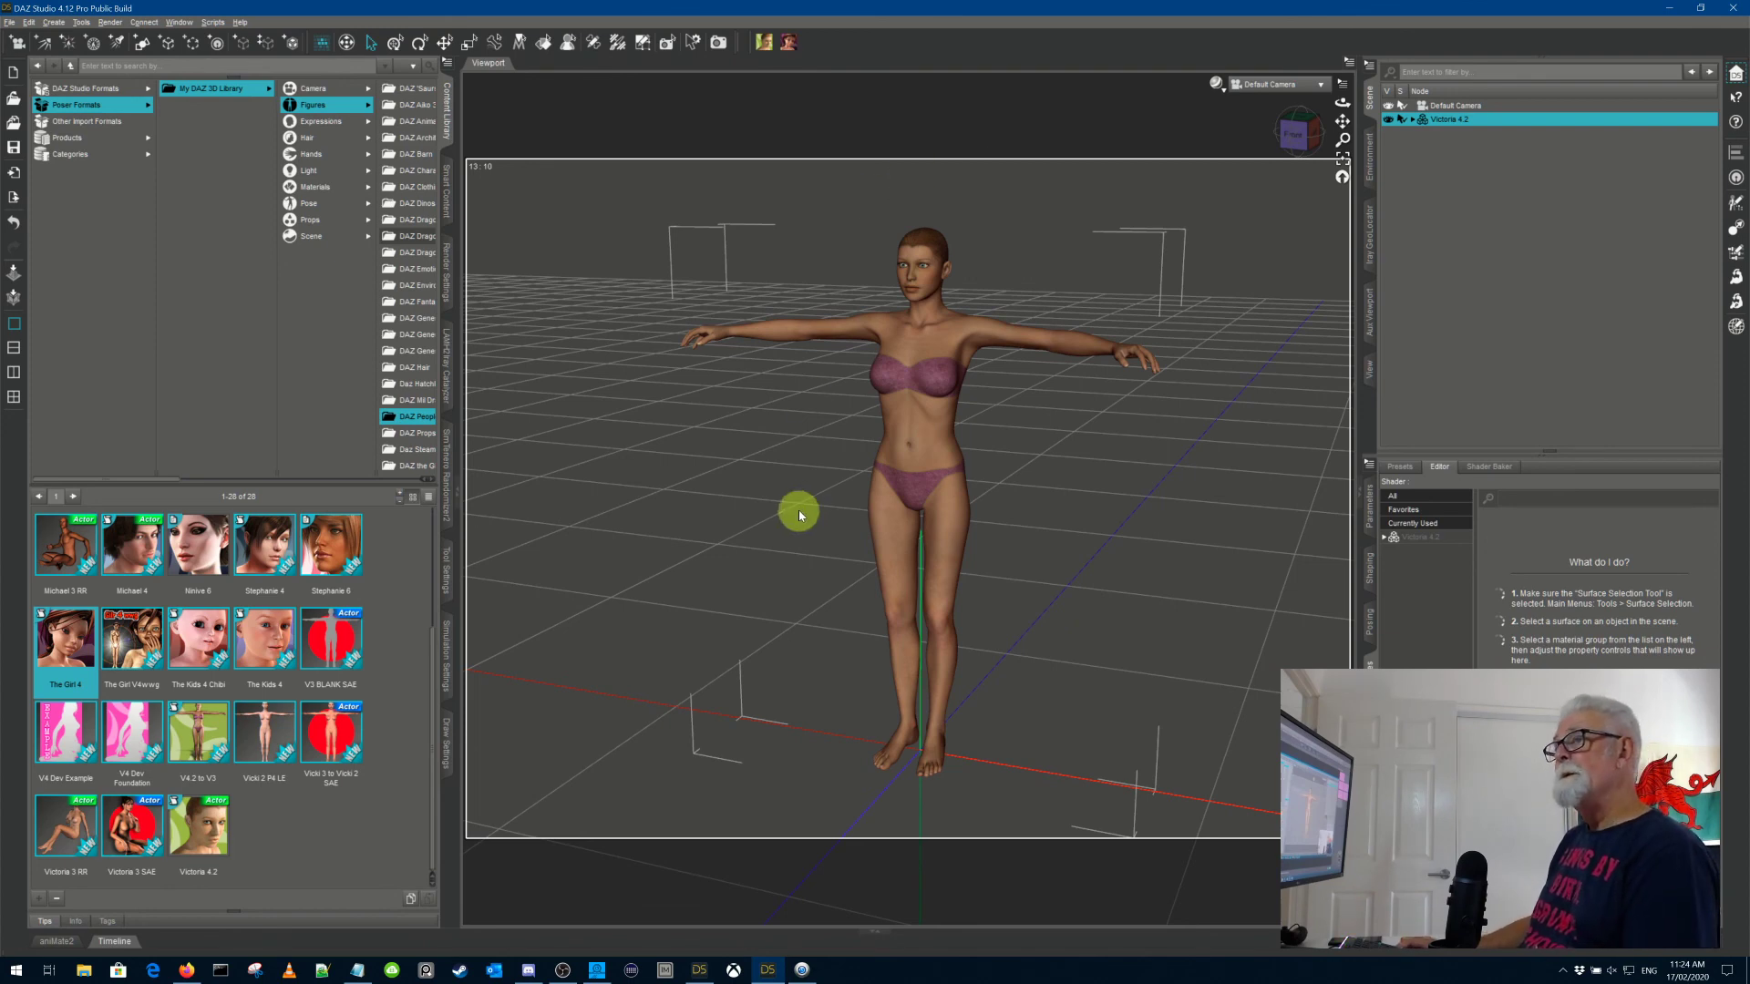
Step: Hide Victoria 4.2 in the scene and load The Girl 4 from the DAZ Characters toolbar, accepting the PowerLoader import
{"action": "left_click", "coordinate": [1388, 119]}
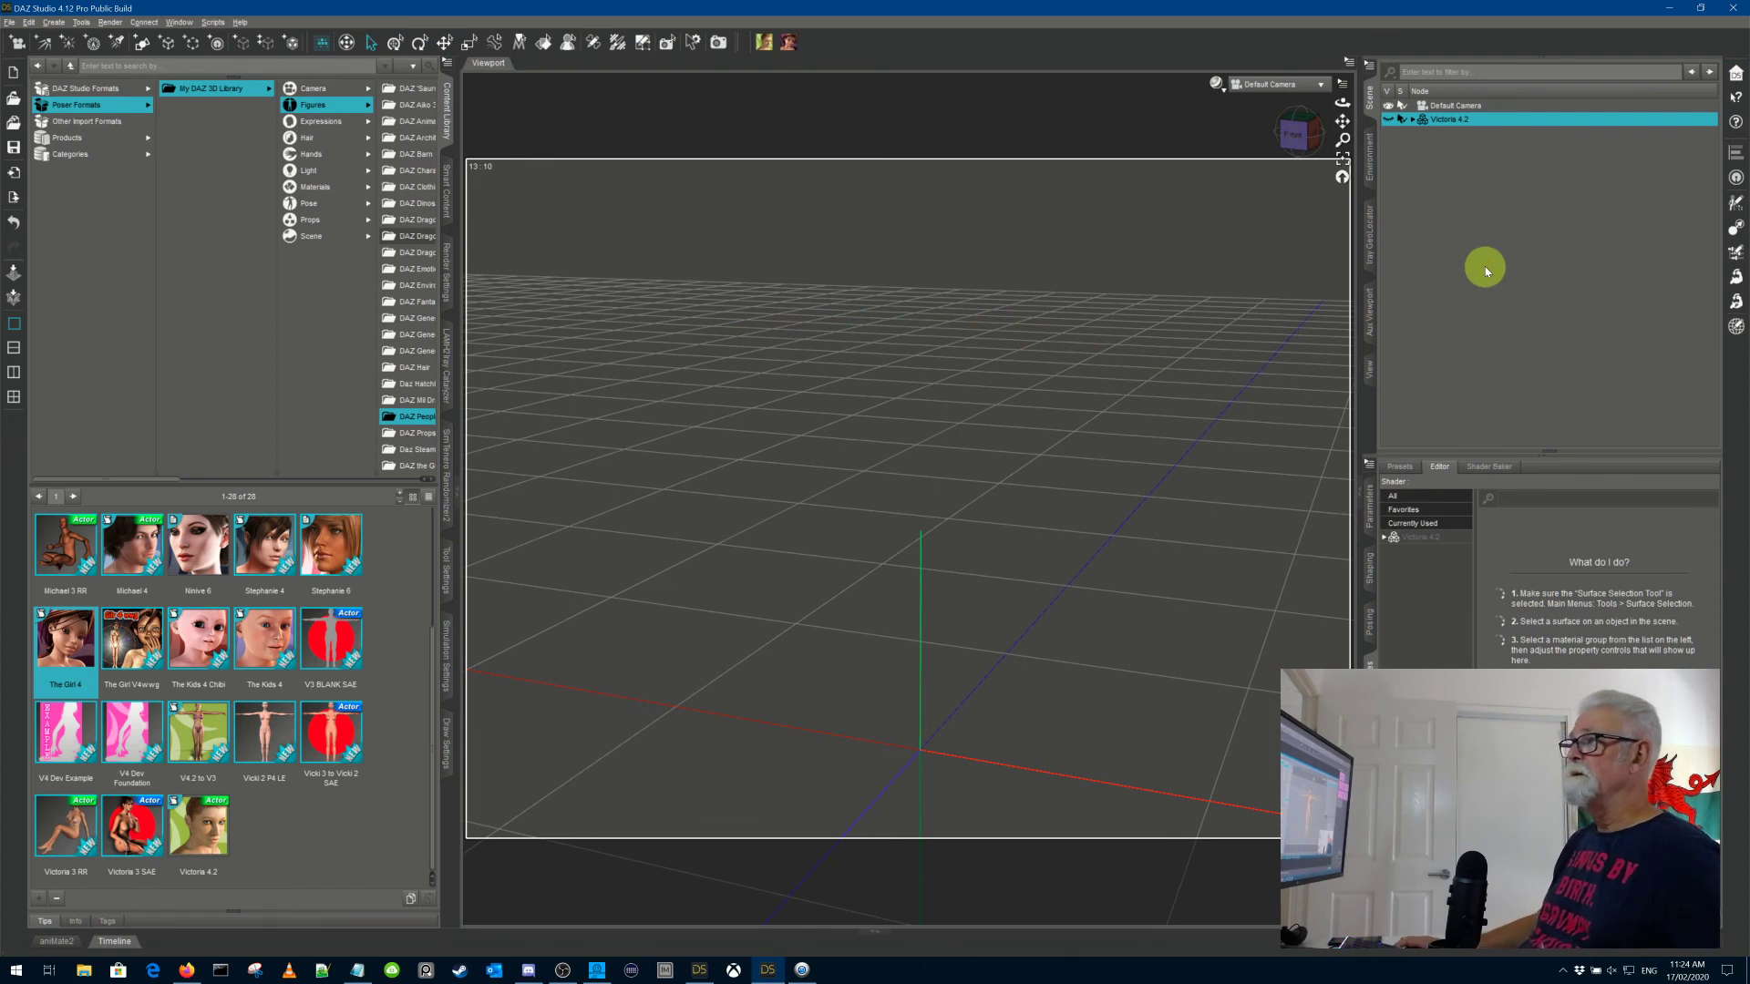
{"action": "left_click", "coordinate": [789, 44]}
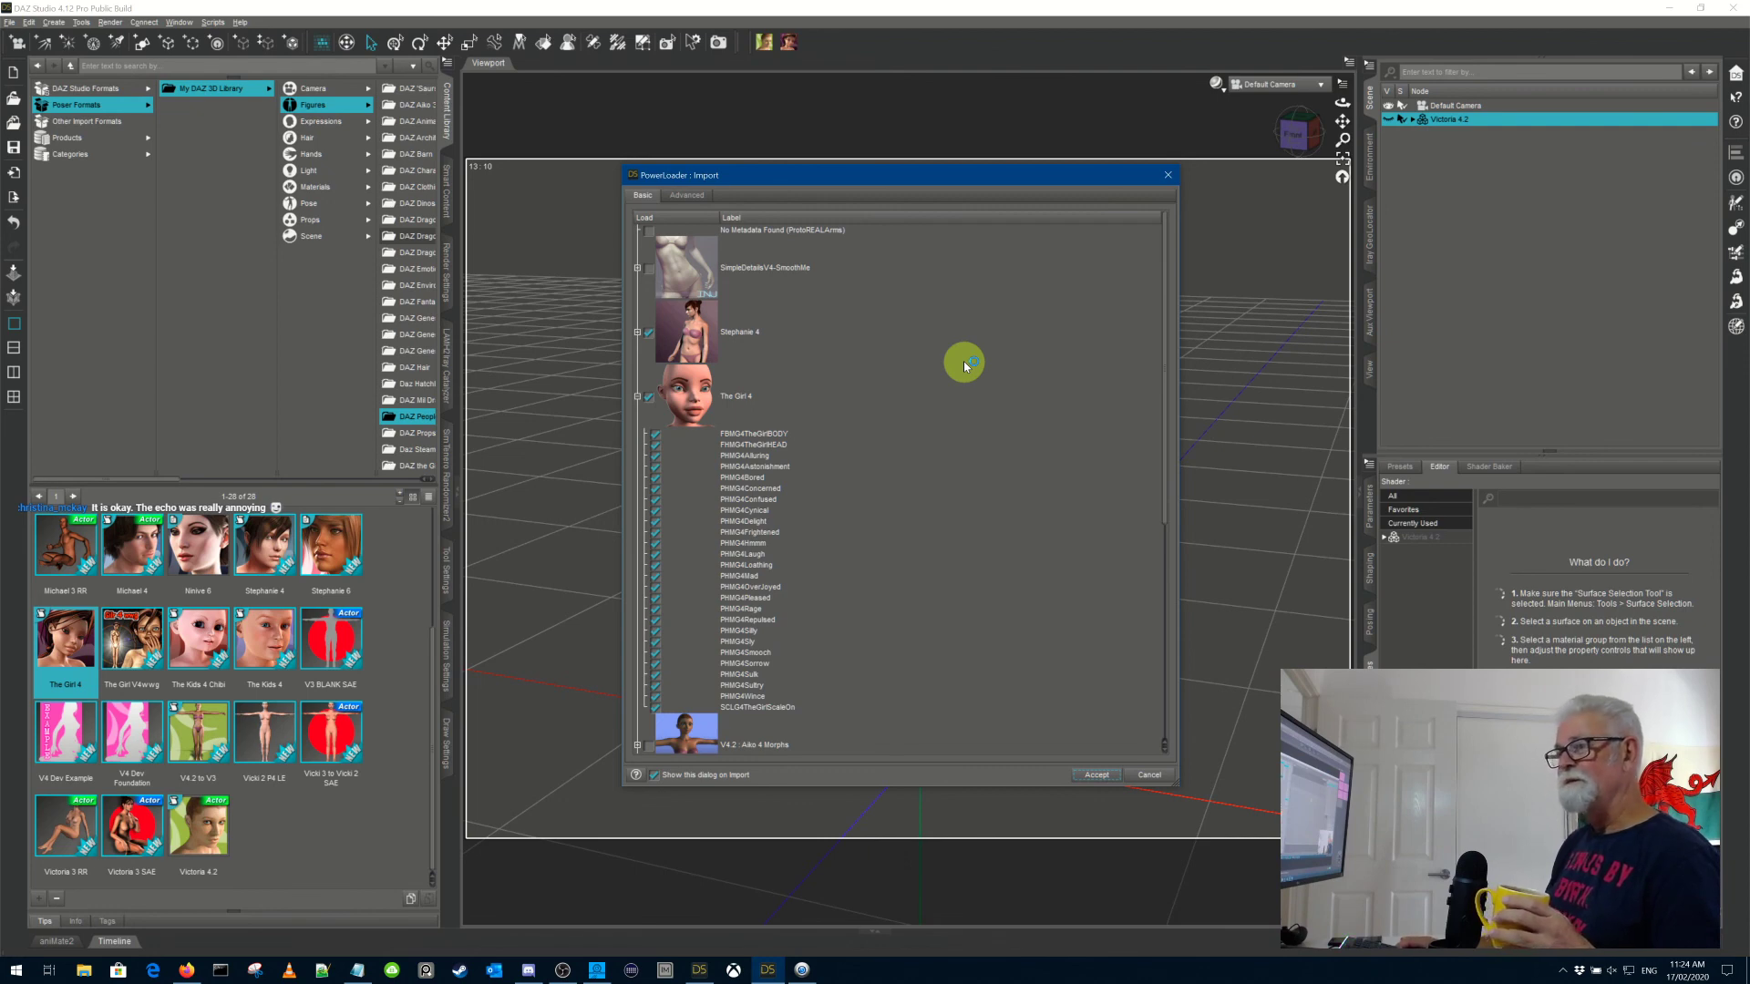
{"action": "left_click", "coordinate": [1099, 774]}
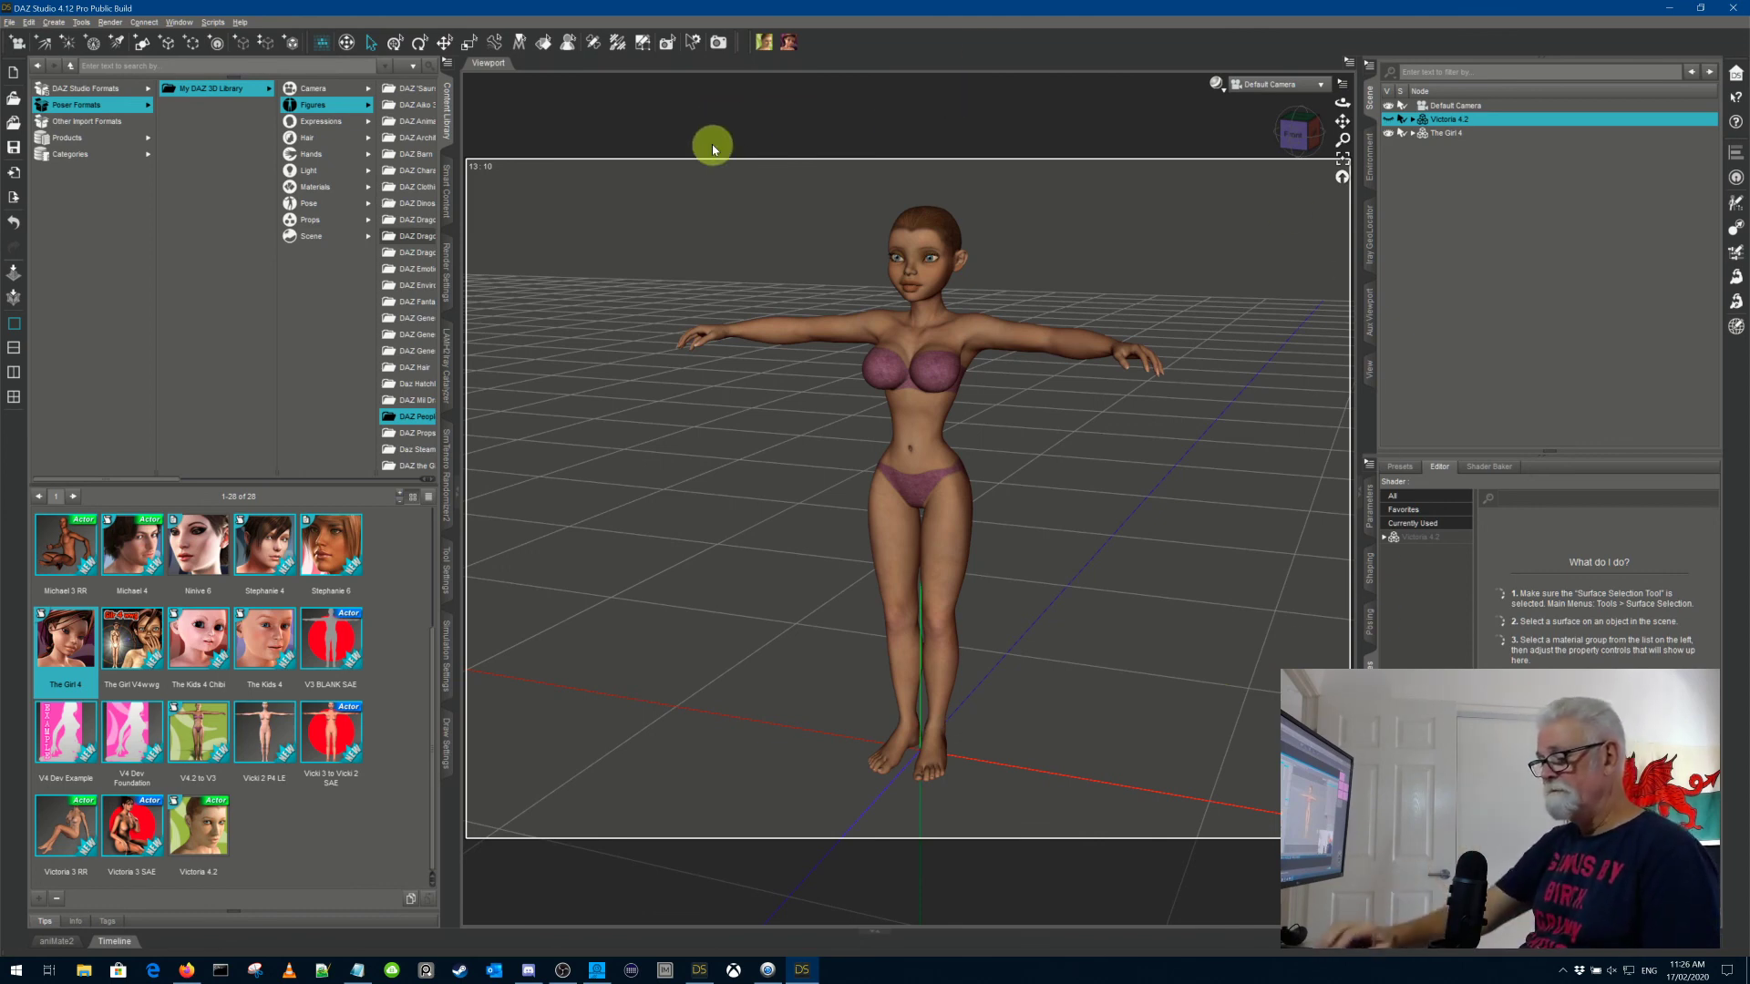
Step: Create a new toolbar named BG Props below DAZ Characters, then apply and accept the customization
{"action": "key", "text": "F3"}
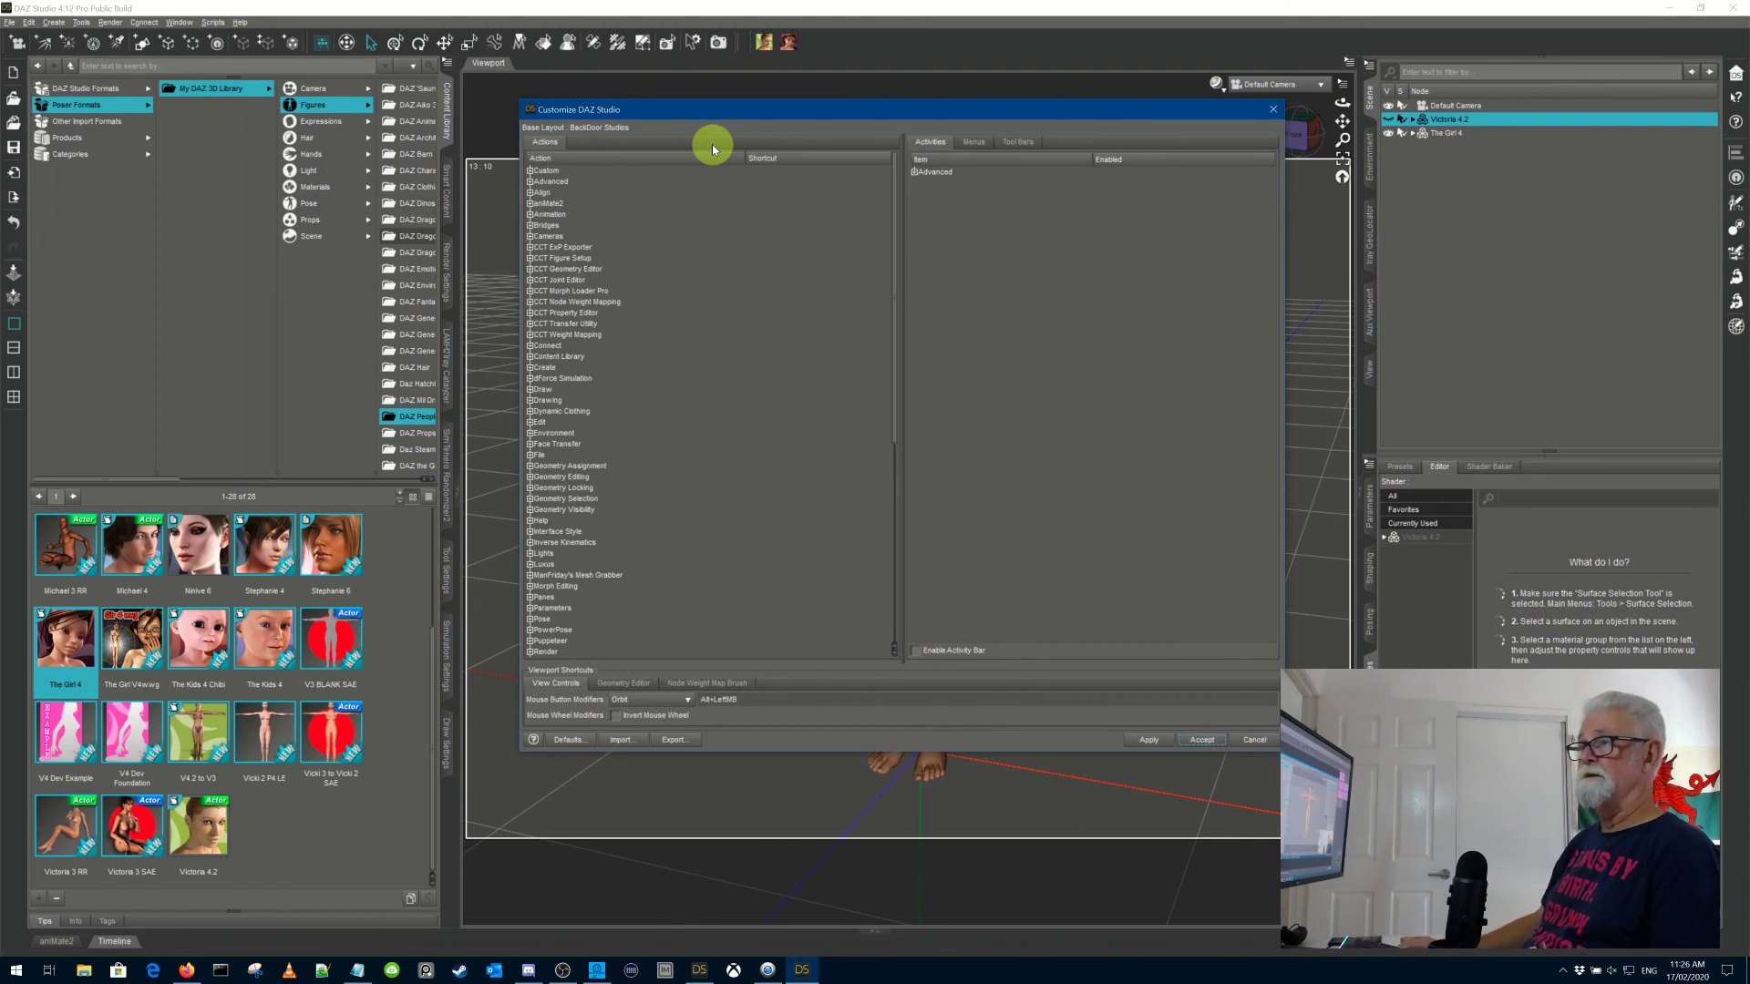
{"action": "left_click", "coordinate": [1035, 144]}
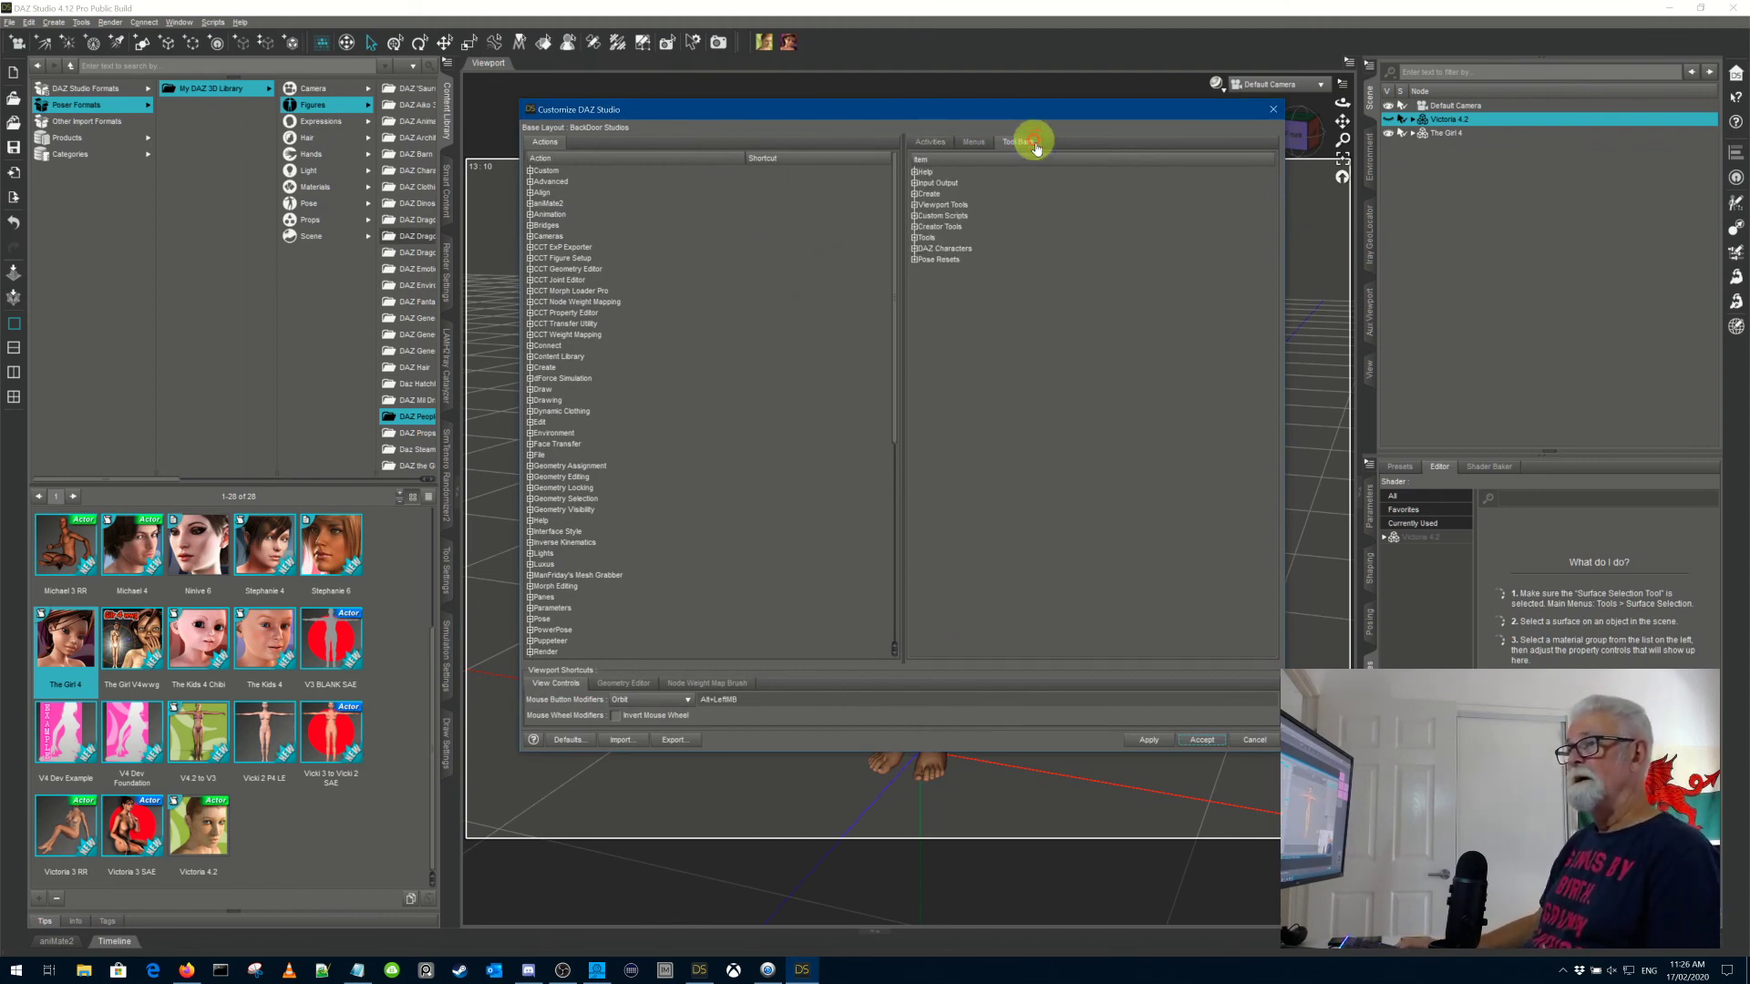
{"action": "right_click", "coordinate": [959, 251]}
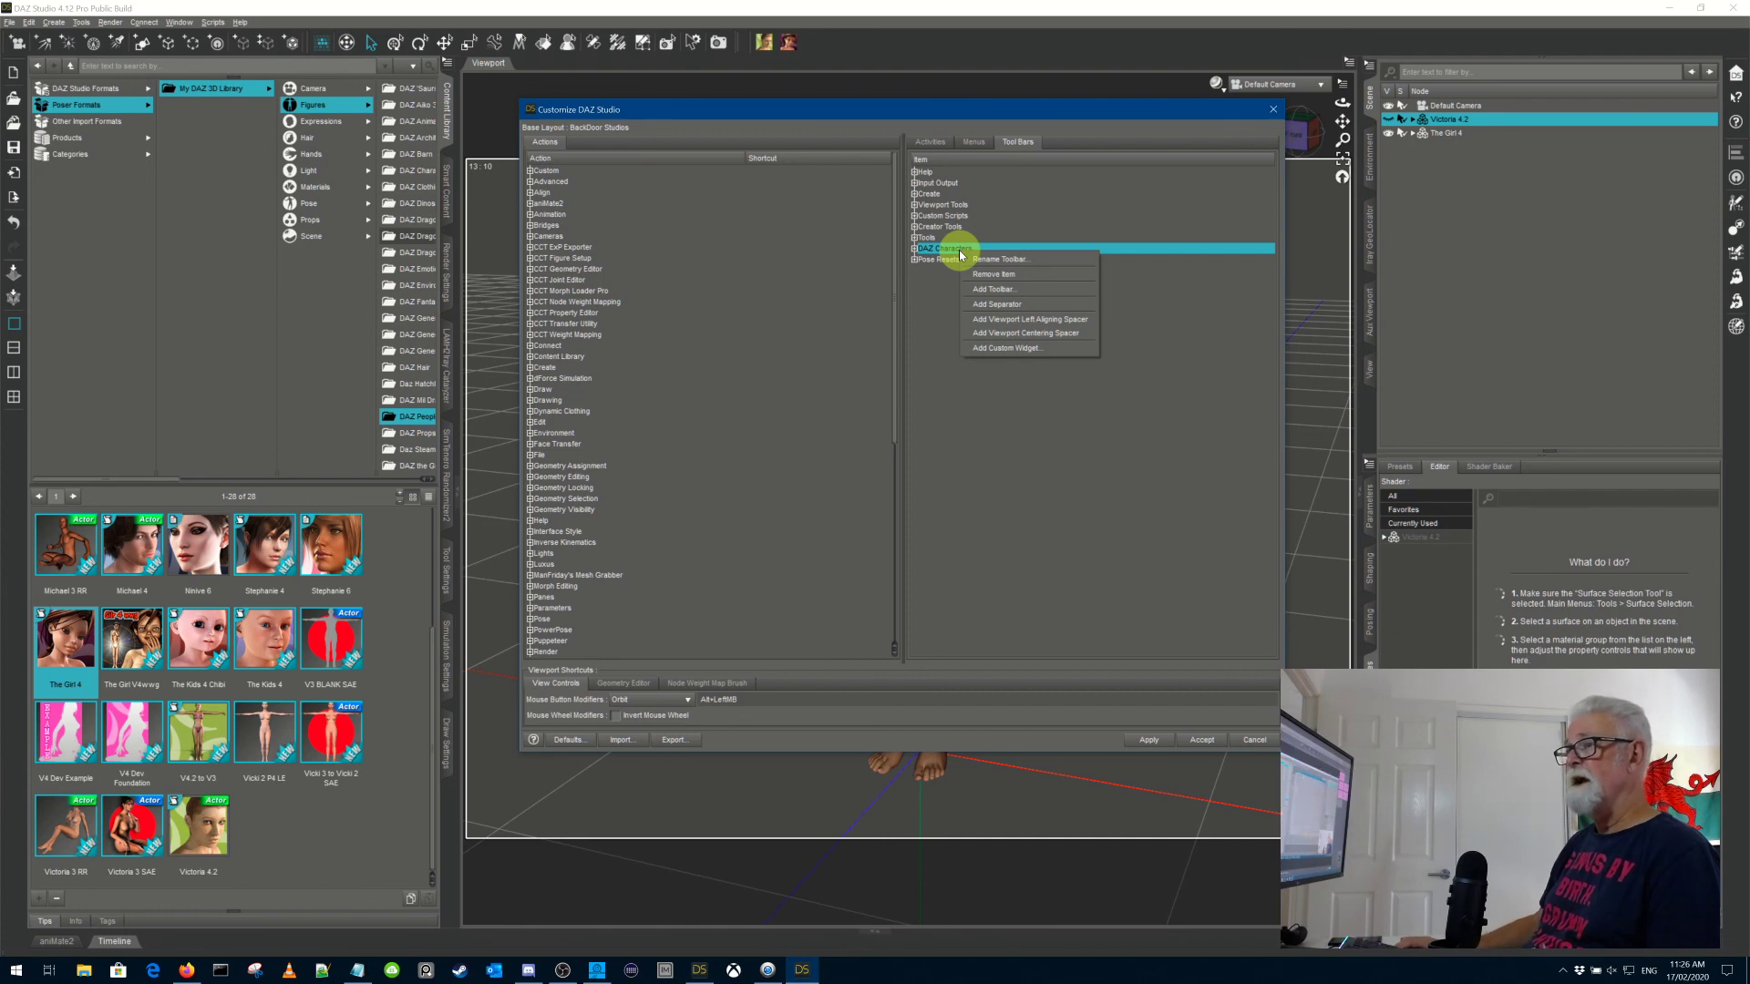
{"action": "left_click", "coordinate": [1012, 289]}
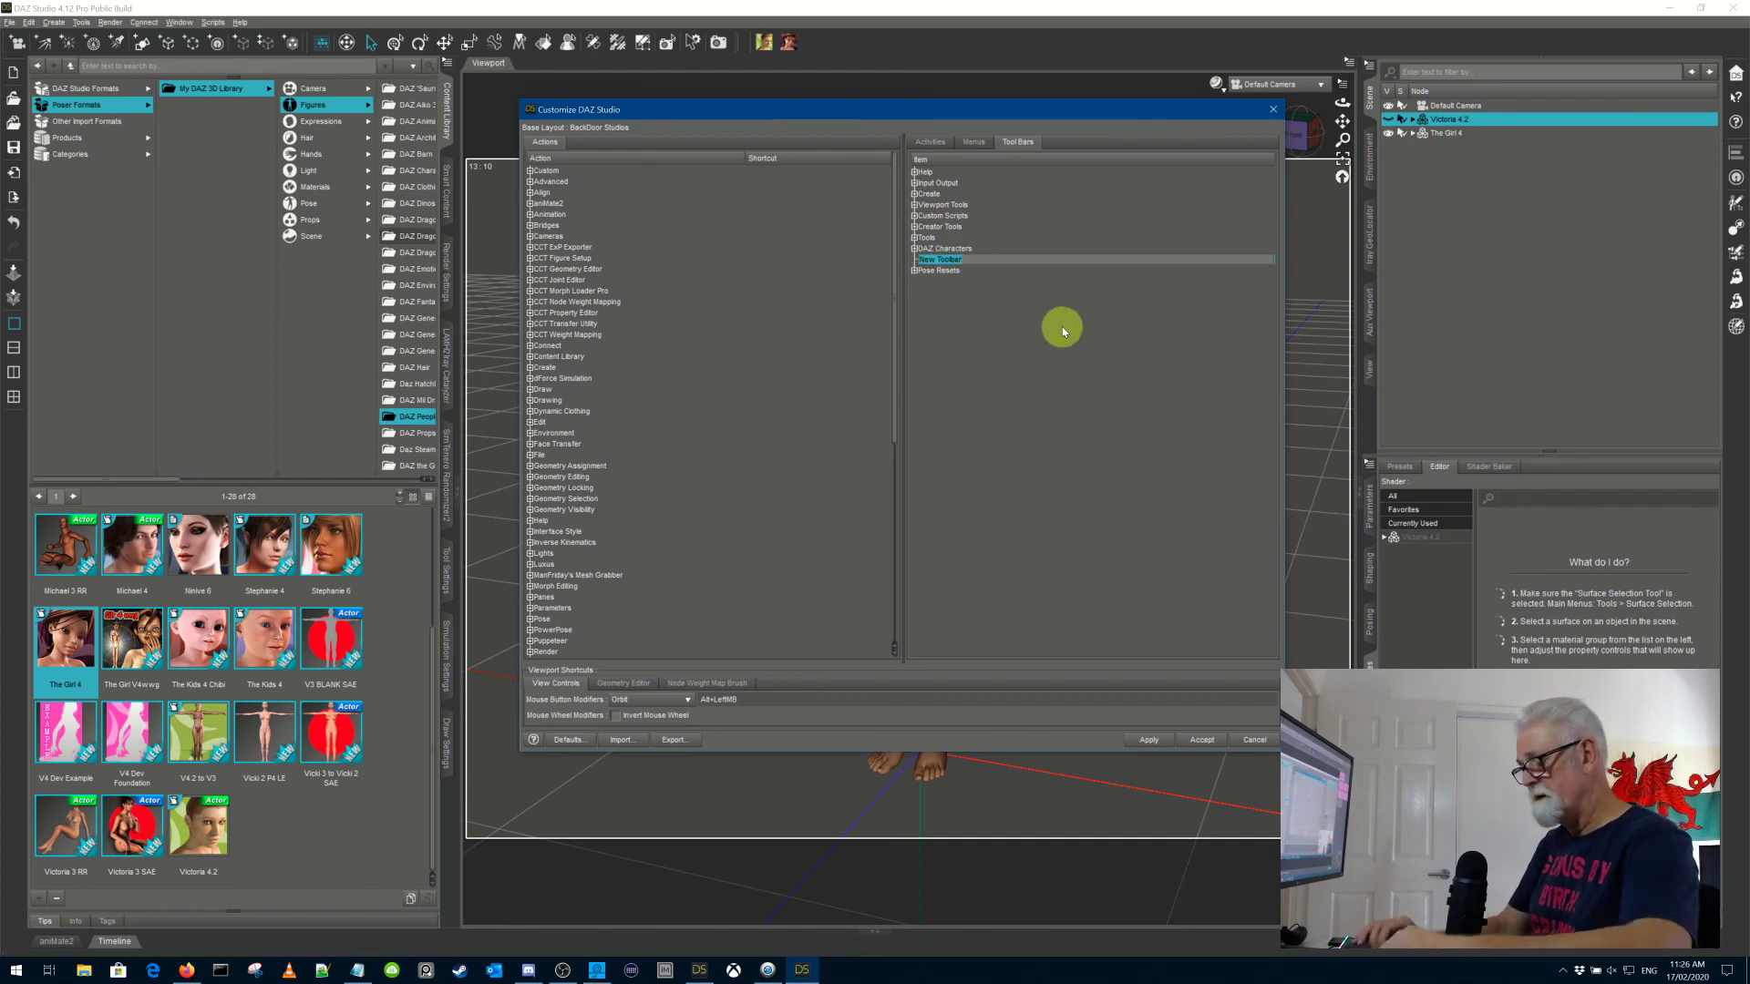
{"action": "type", "text": "BG"}
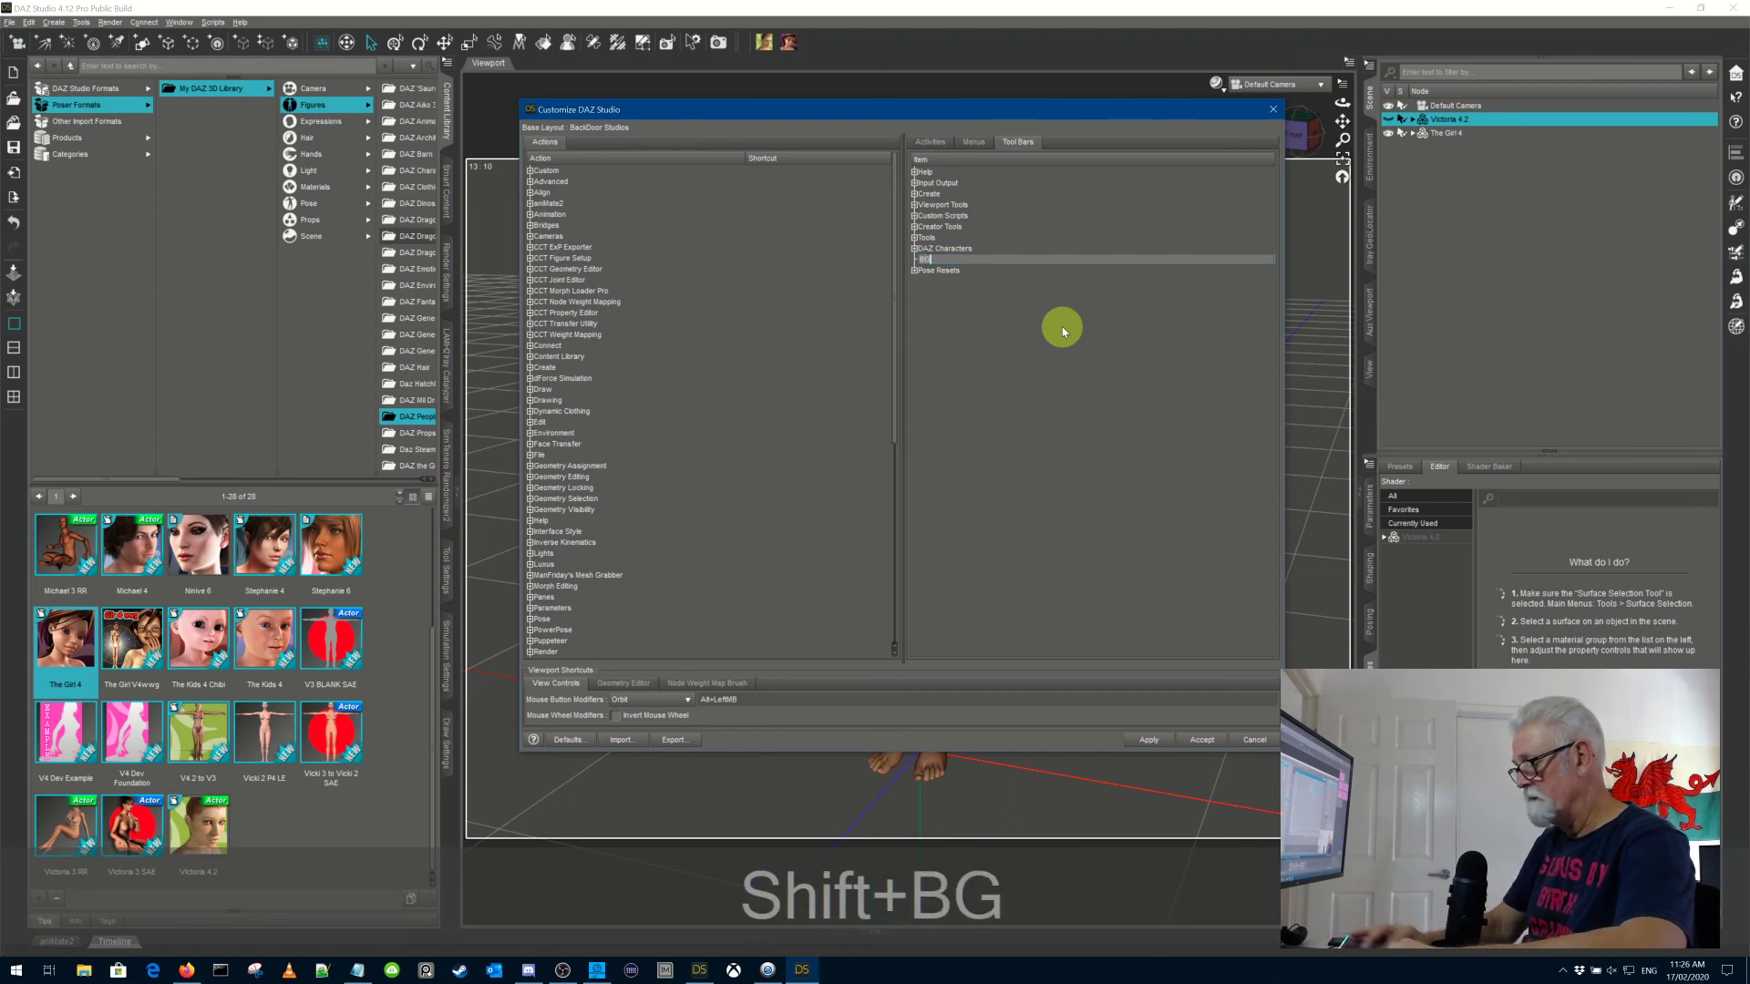
{"action": "type", "text": " Props"}
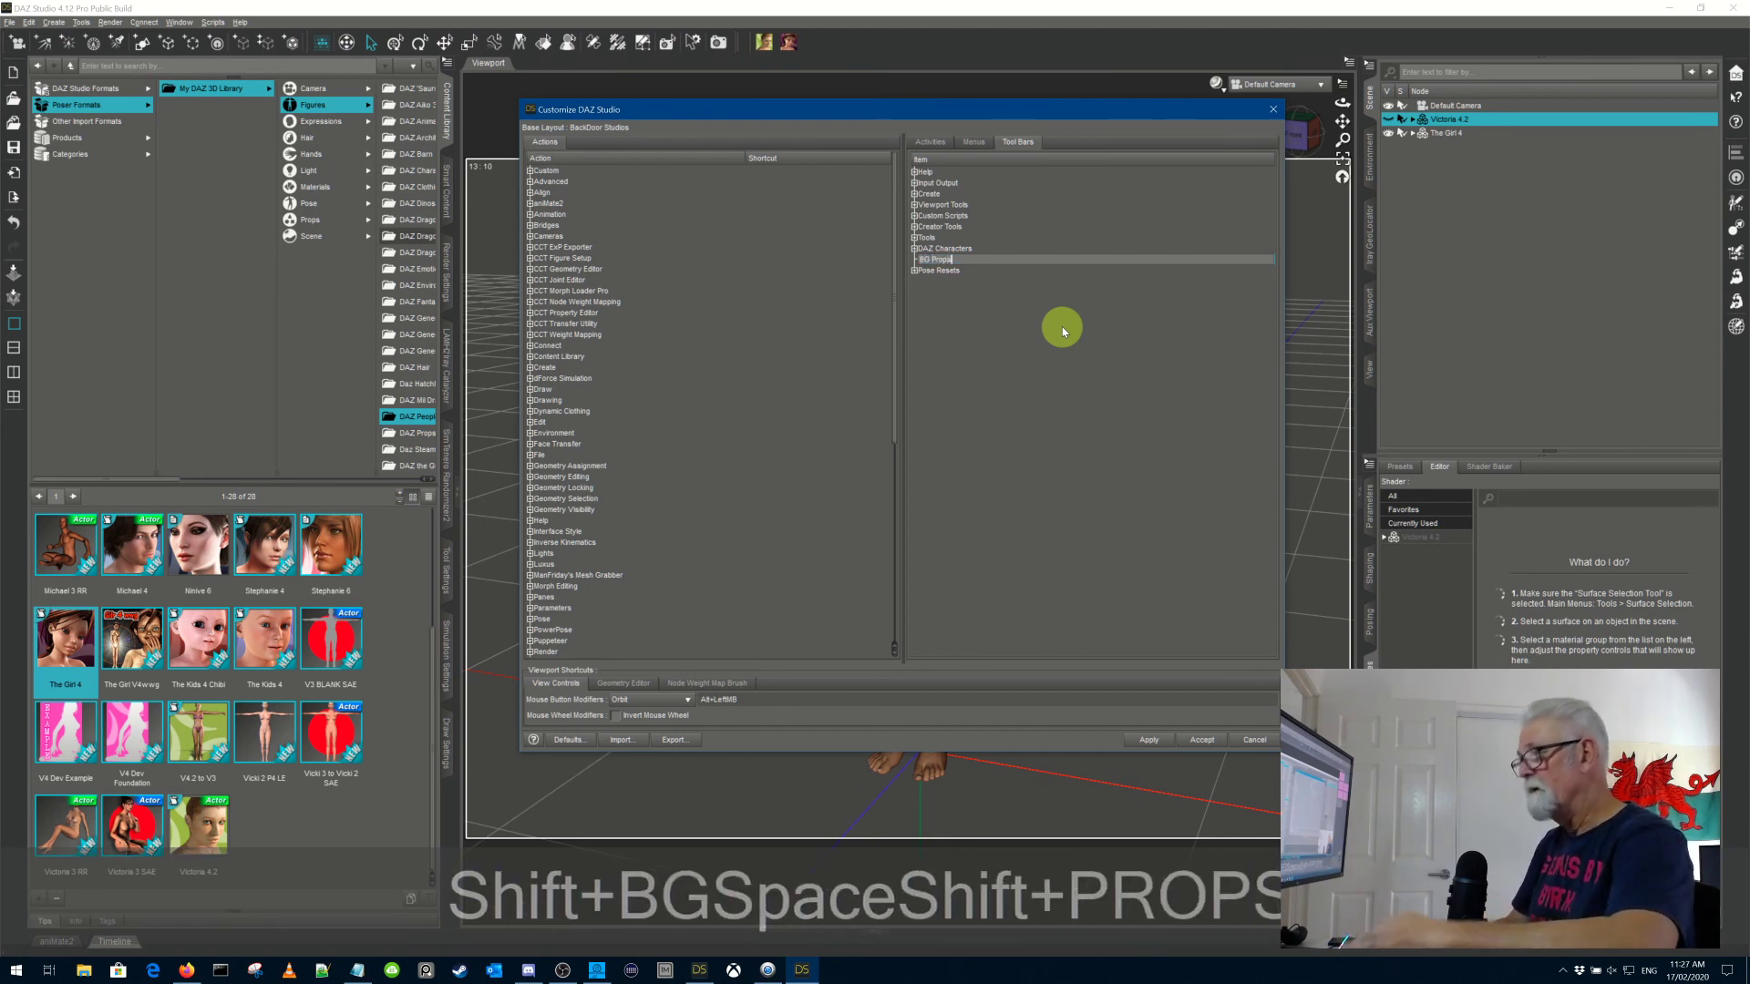
{"action": "key", "text": "Return"}
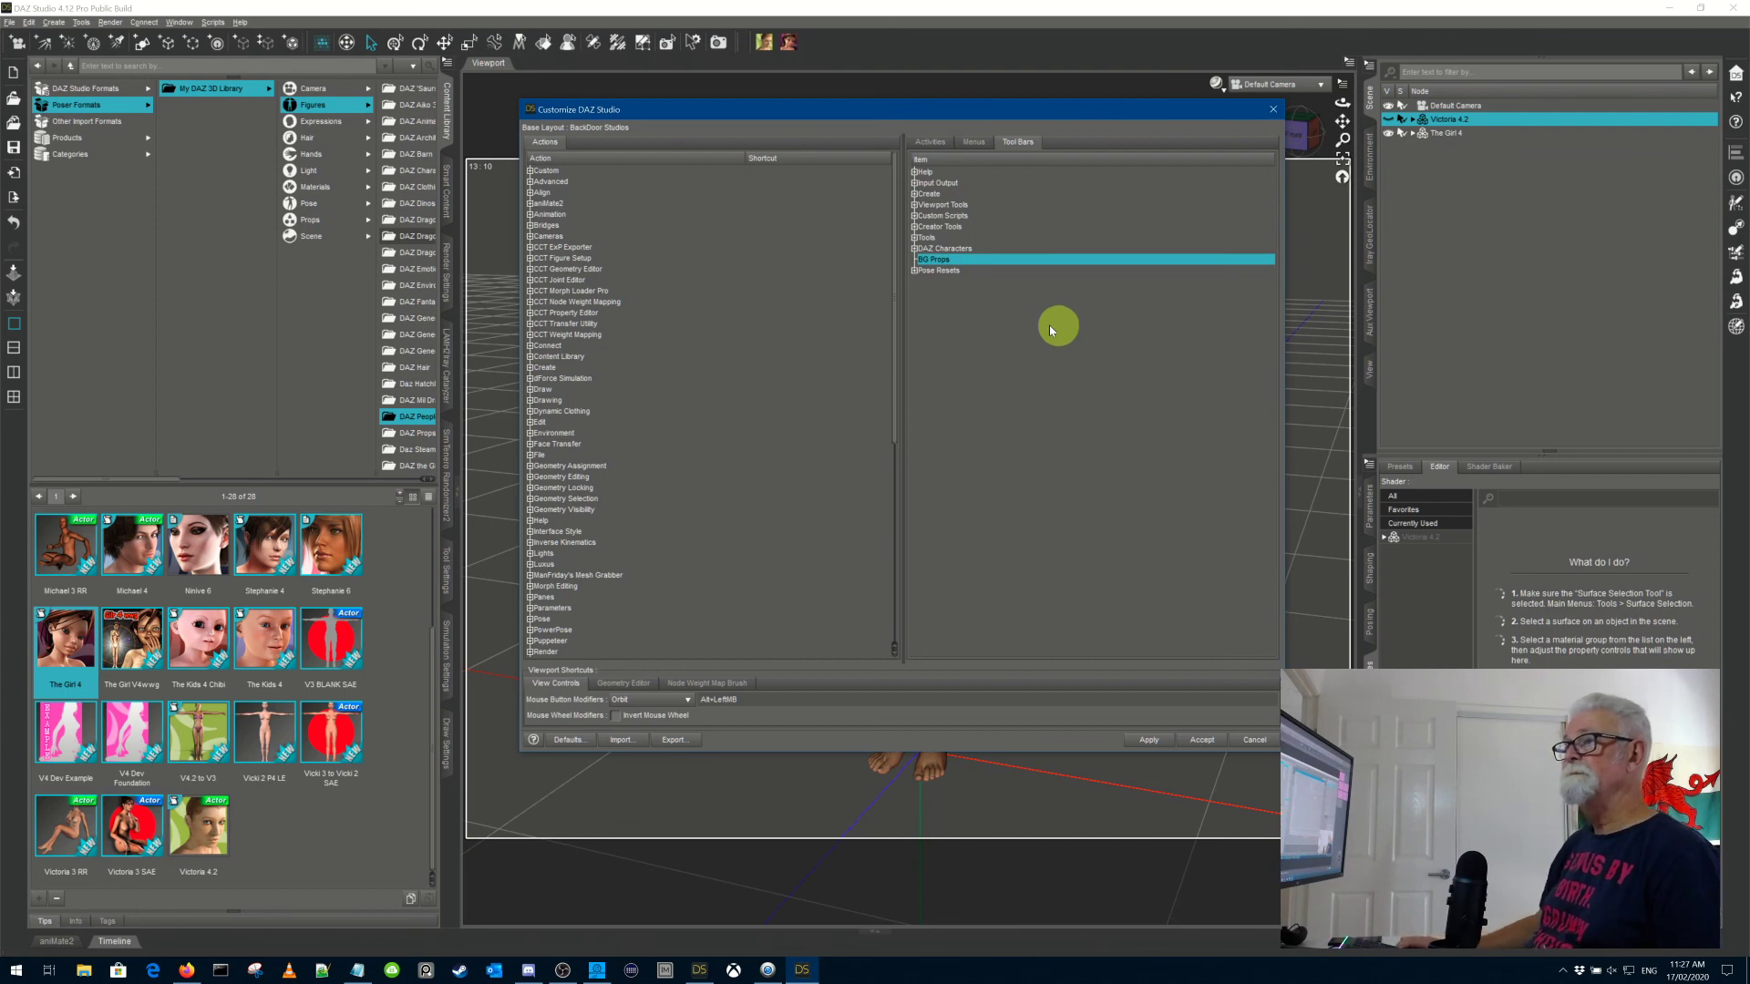
{"action": "left_click", "coordinate": [1146, 736]}
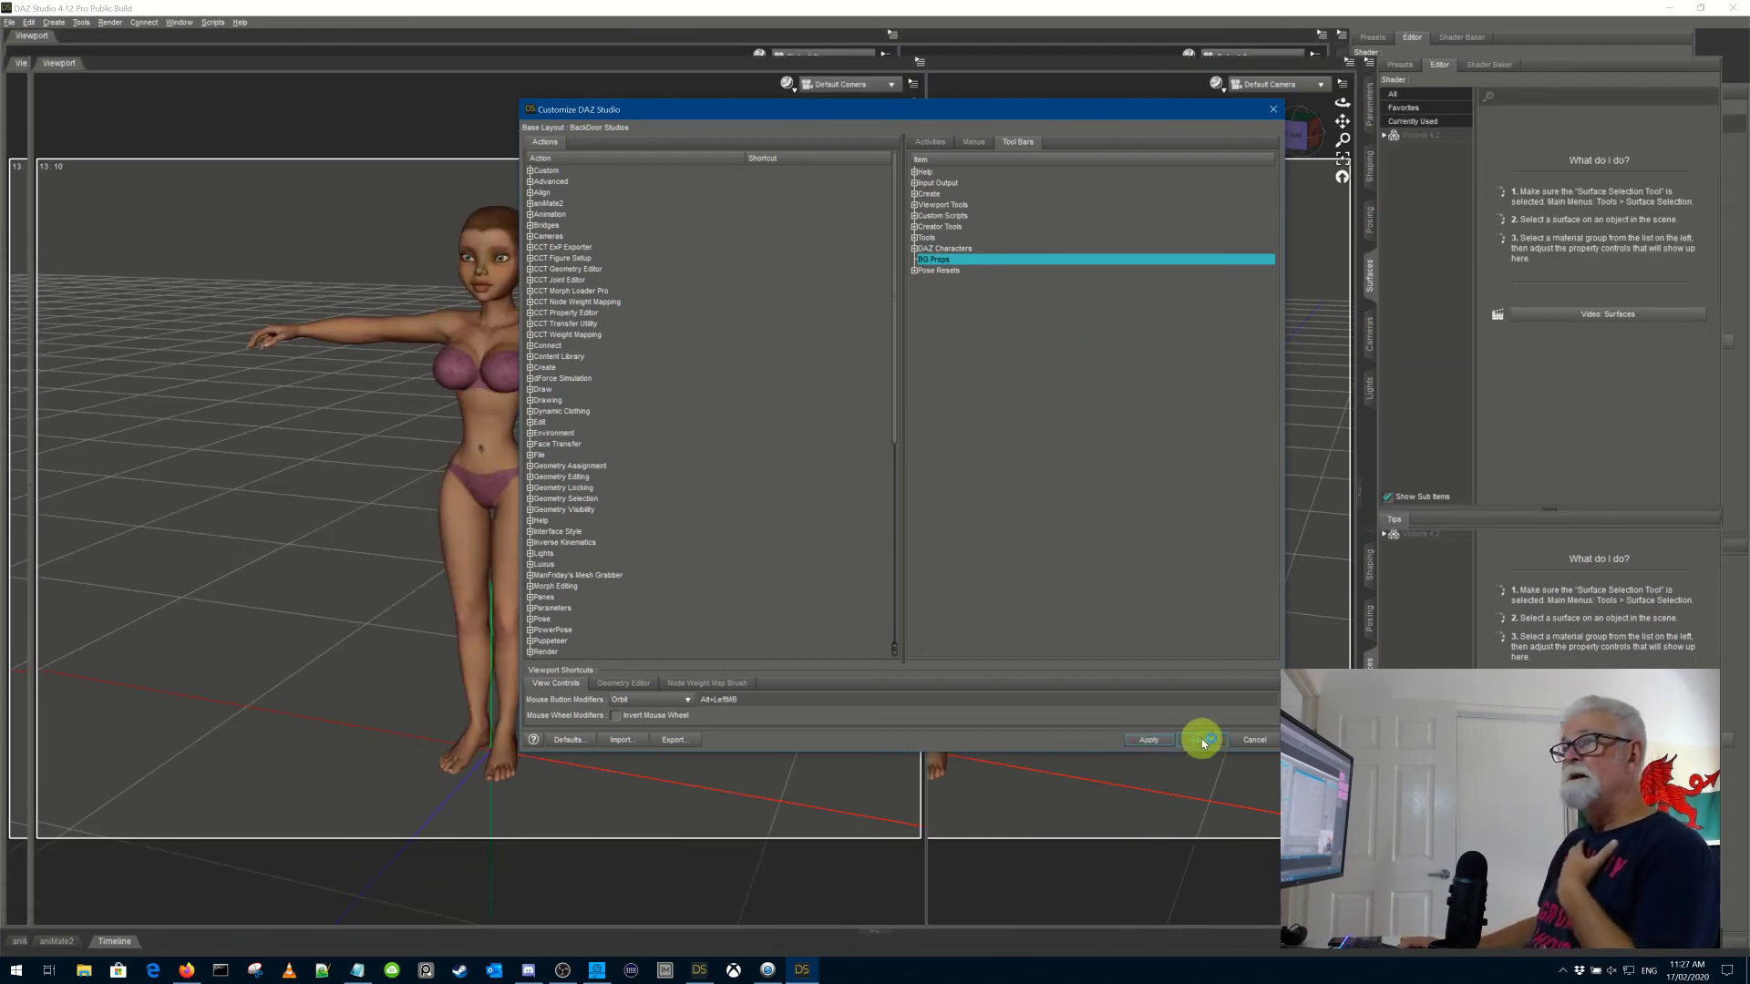
{"action": "left_click", "coordinate": [1203, 740]}
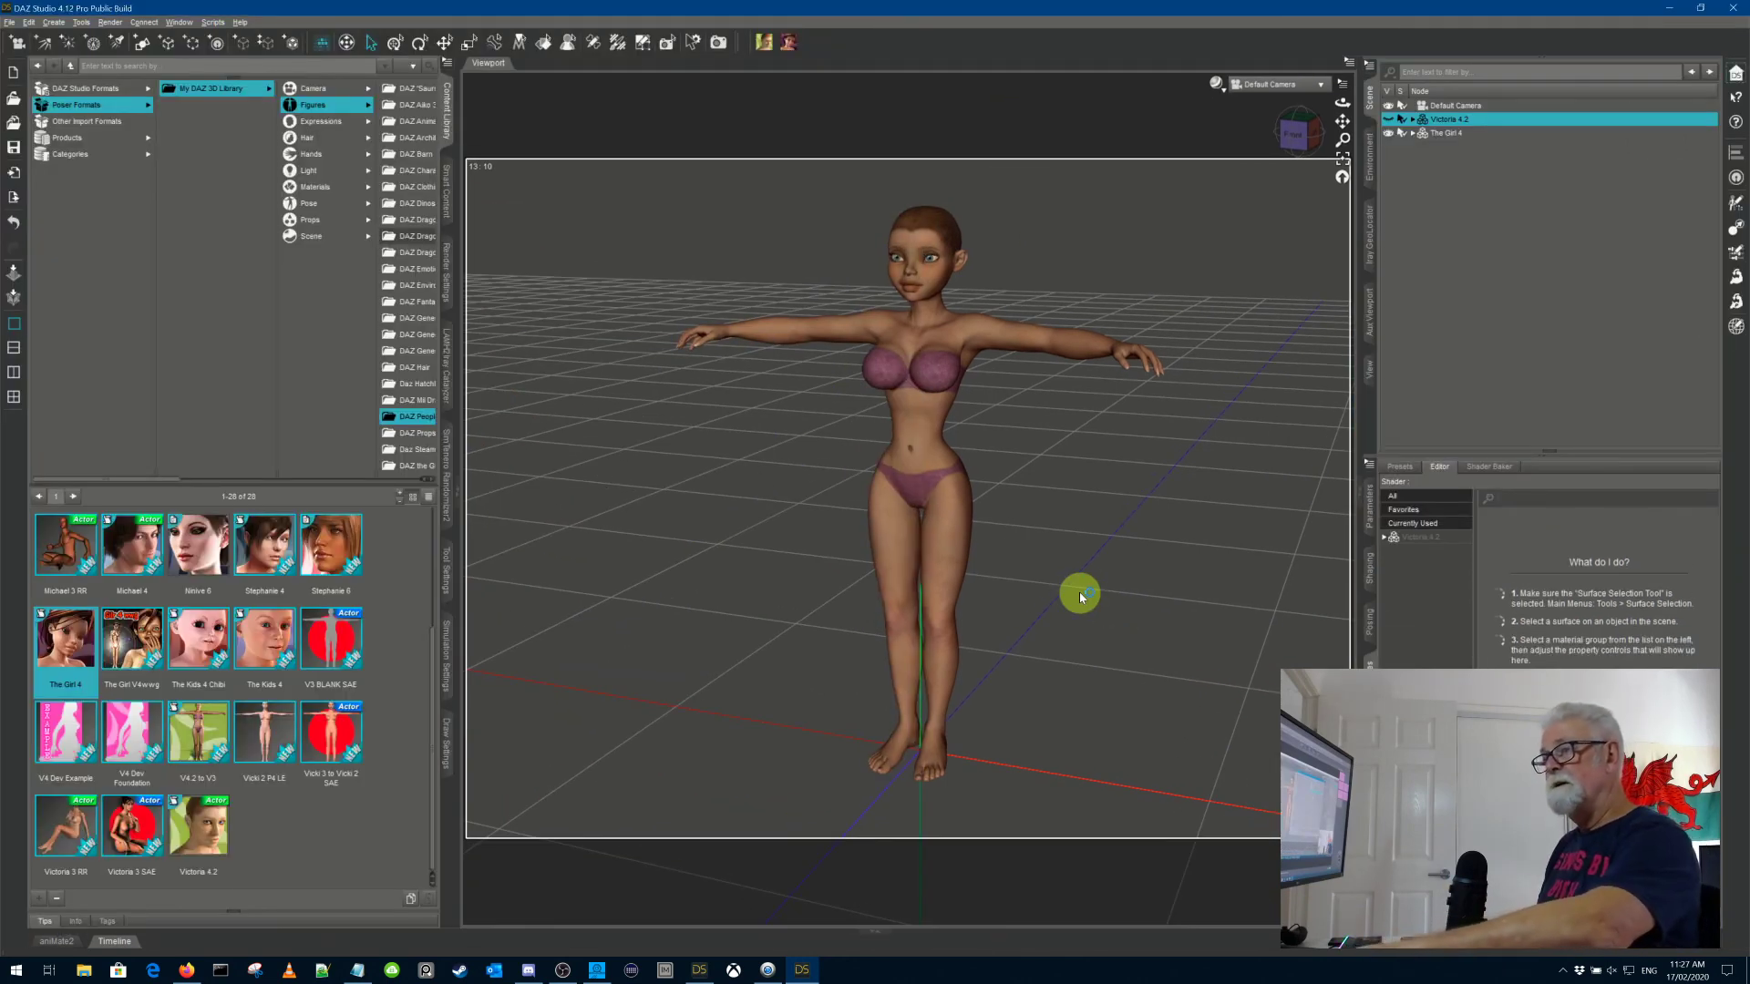
Step: Enable the BG Props toolbar in the Advanced activity, then apply and accept the customization
{"action": "key", "text": "F3"}
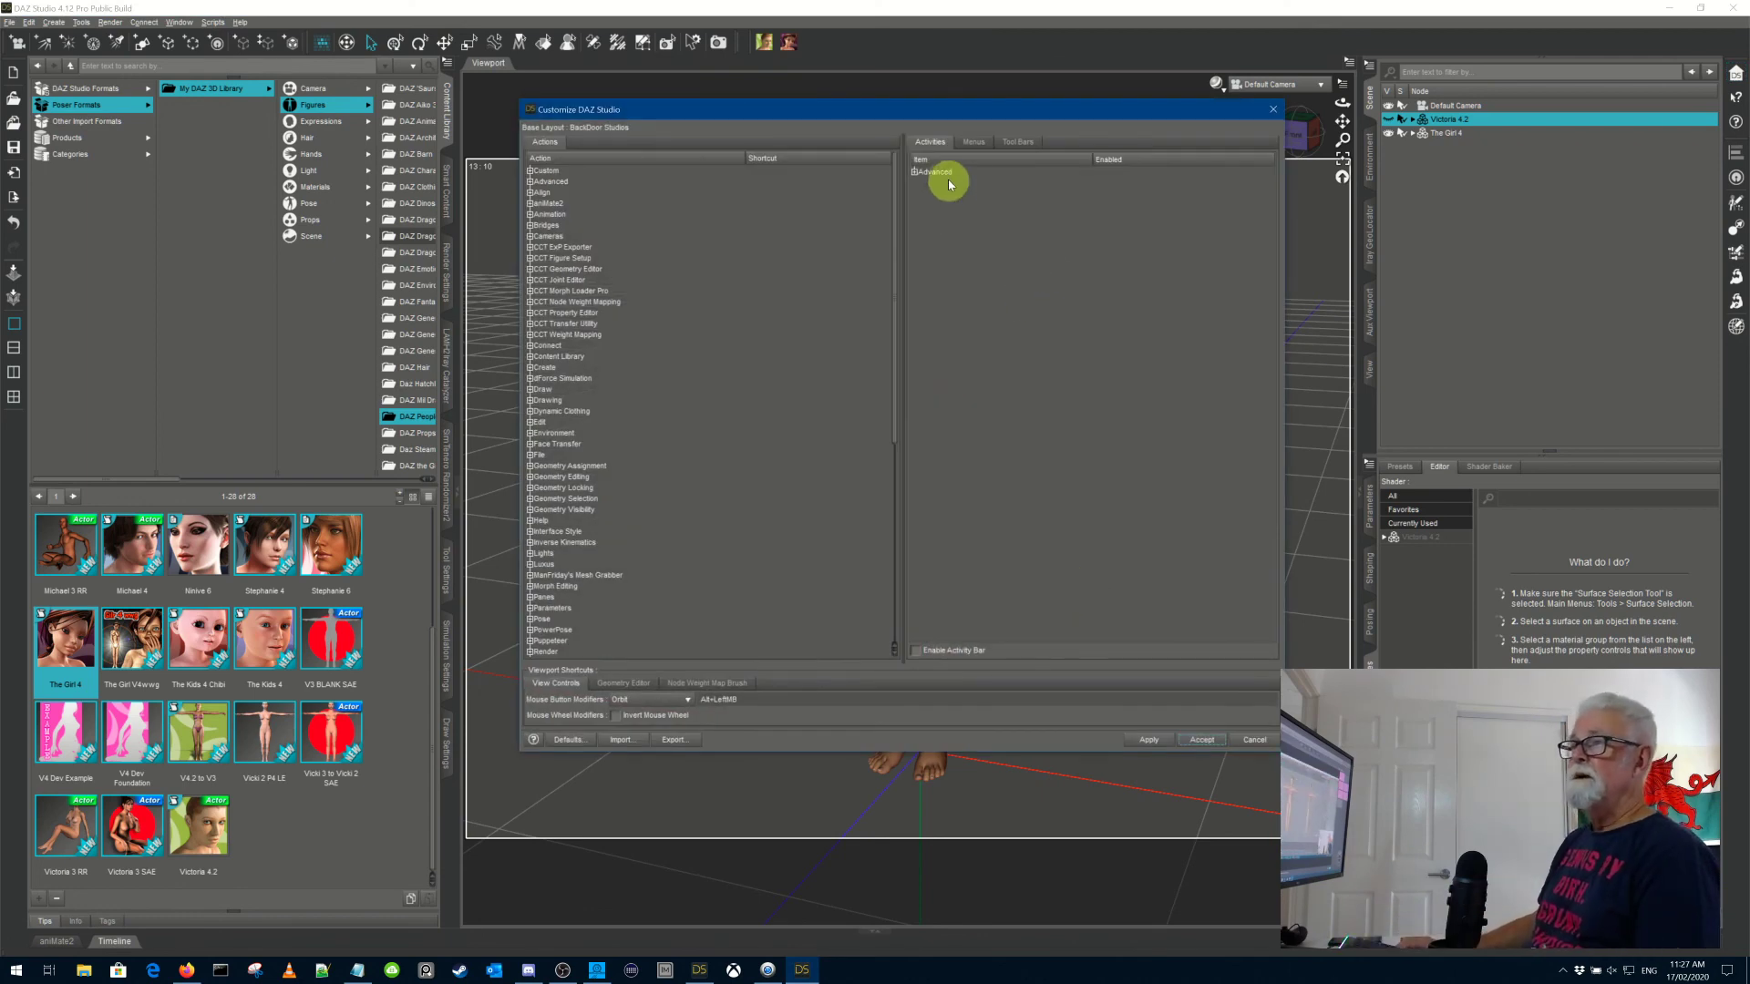
{"action": "left_click", "coordinate": [913, 171]}
{"action": "left_click", "coordinate": [920, 182]}
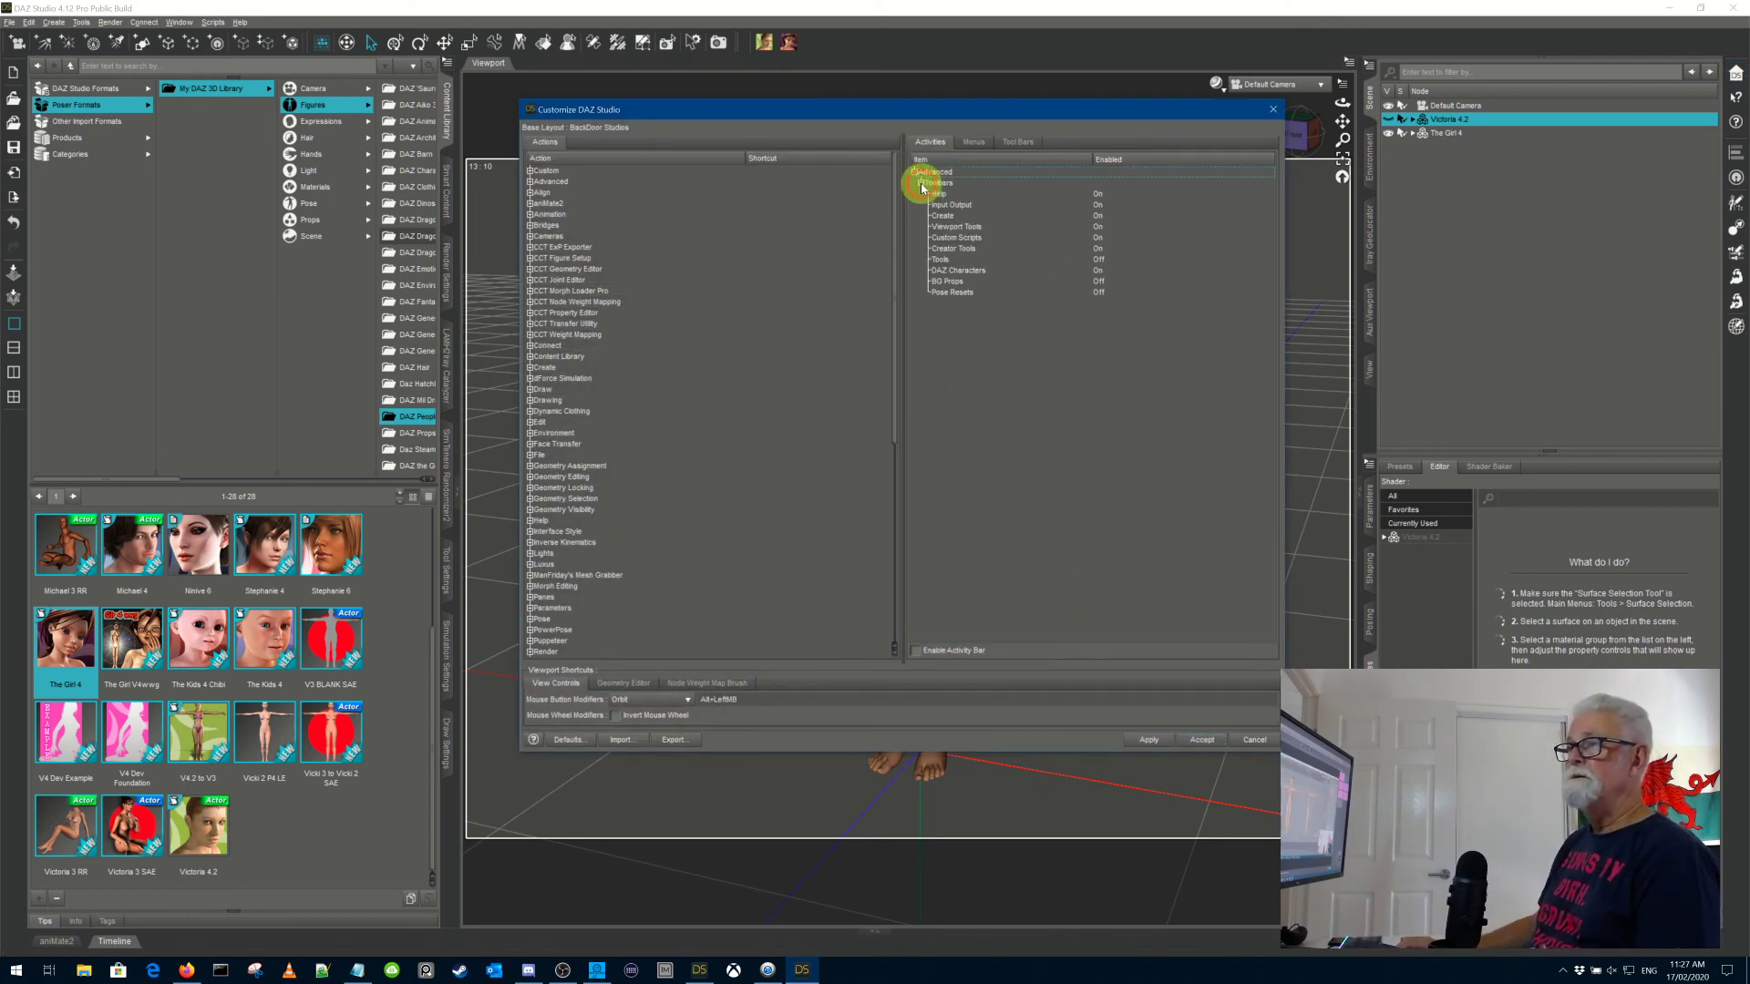
{"action": "left_click", "coordinate": [971, 284]}
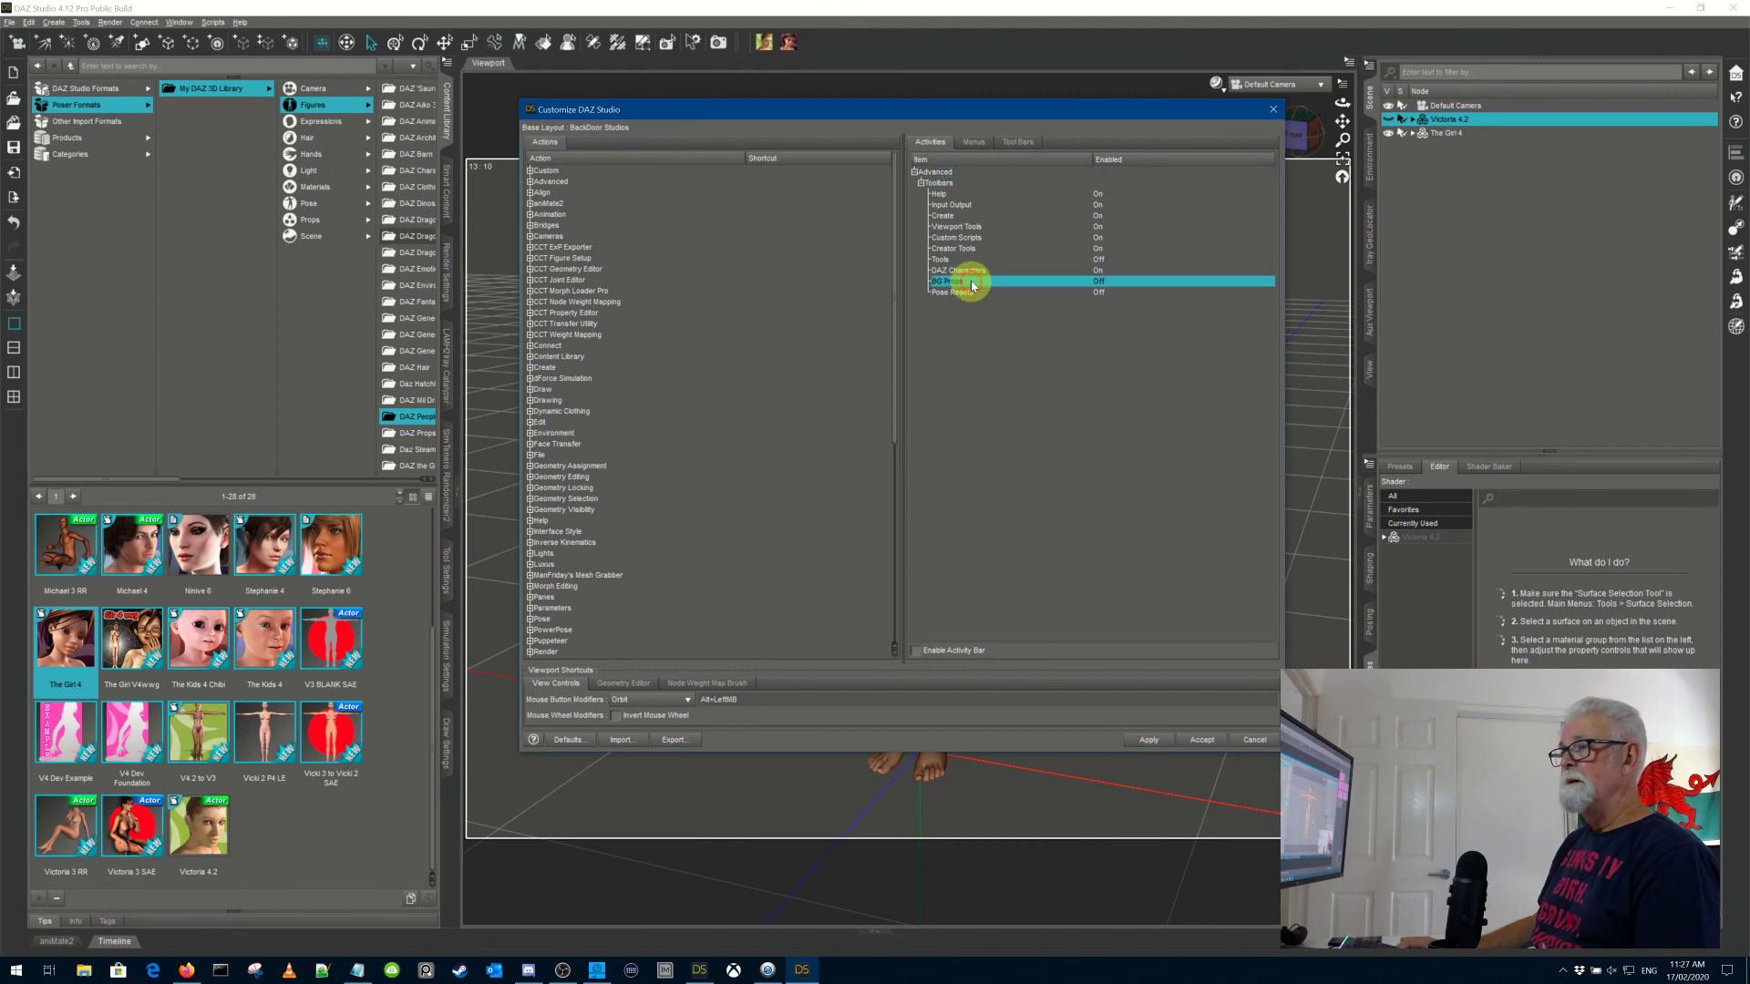
{"action": "right_click", "coordinate": [975, 284]}
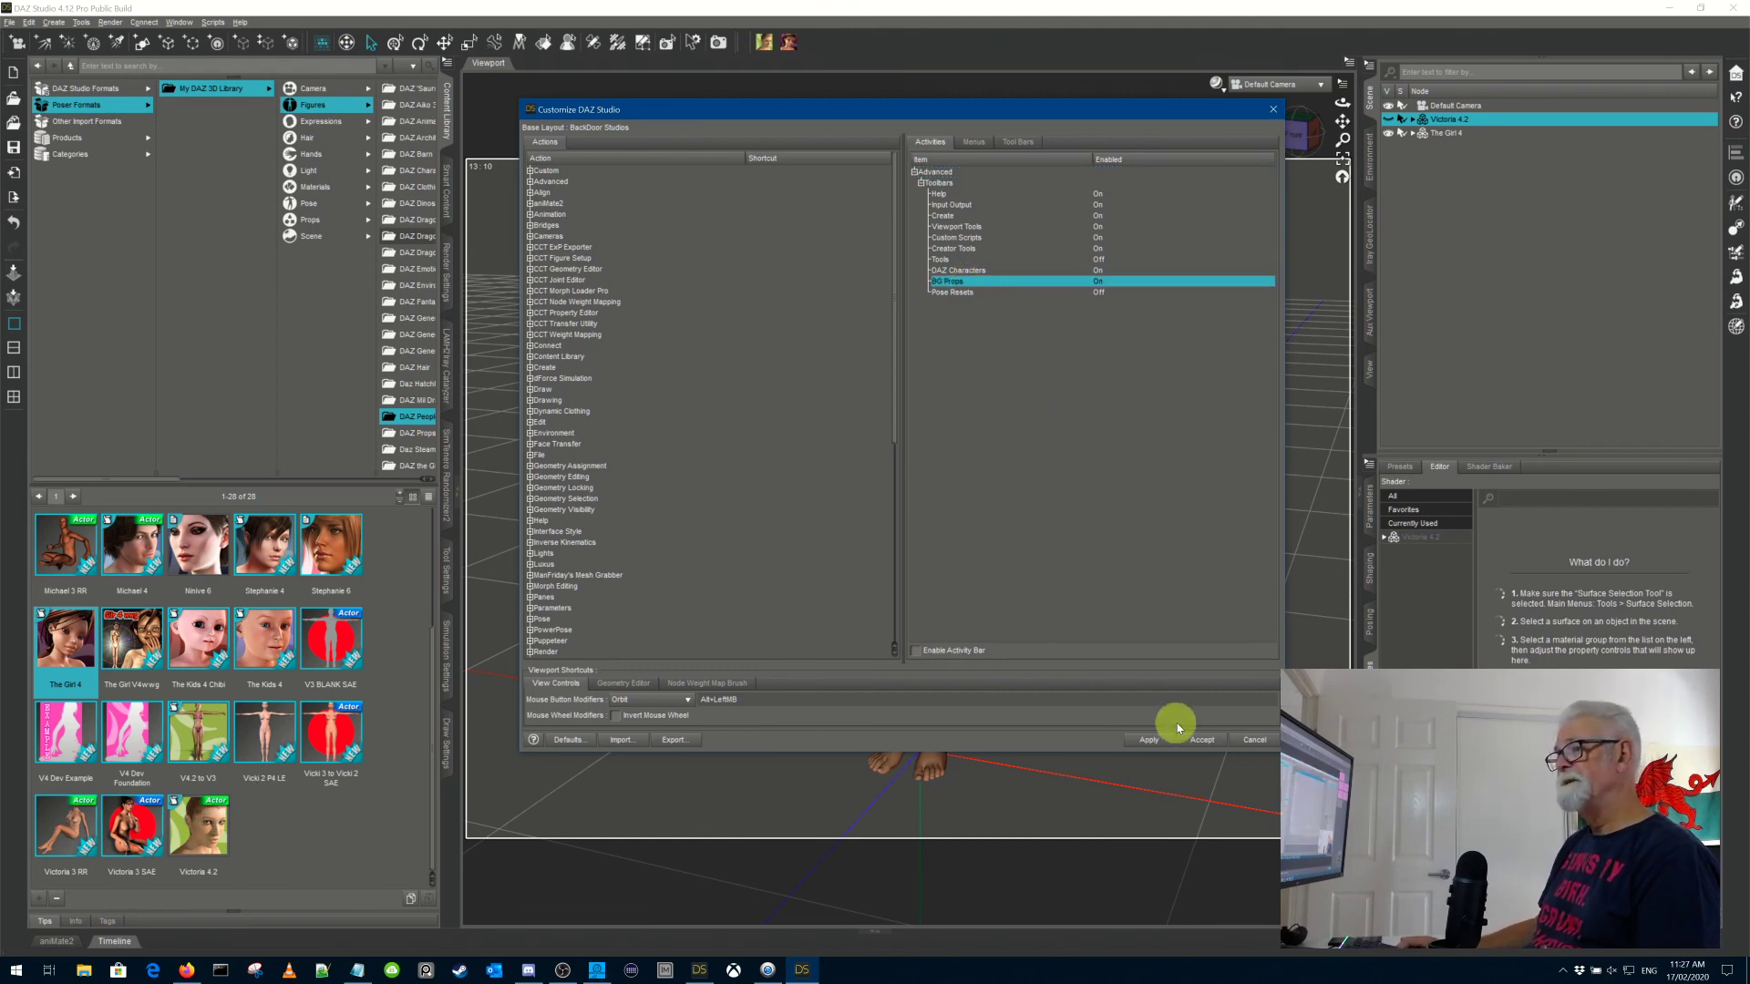
{"action": "left_click", "coordinate": [1153, 740]}
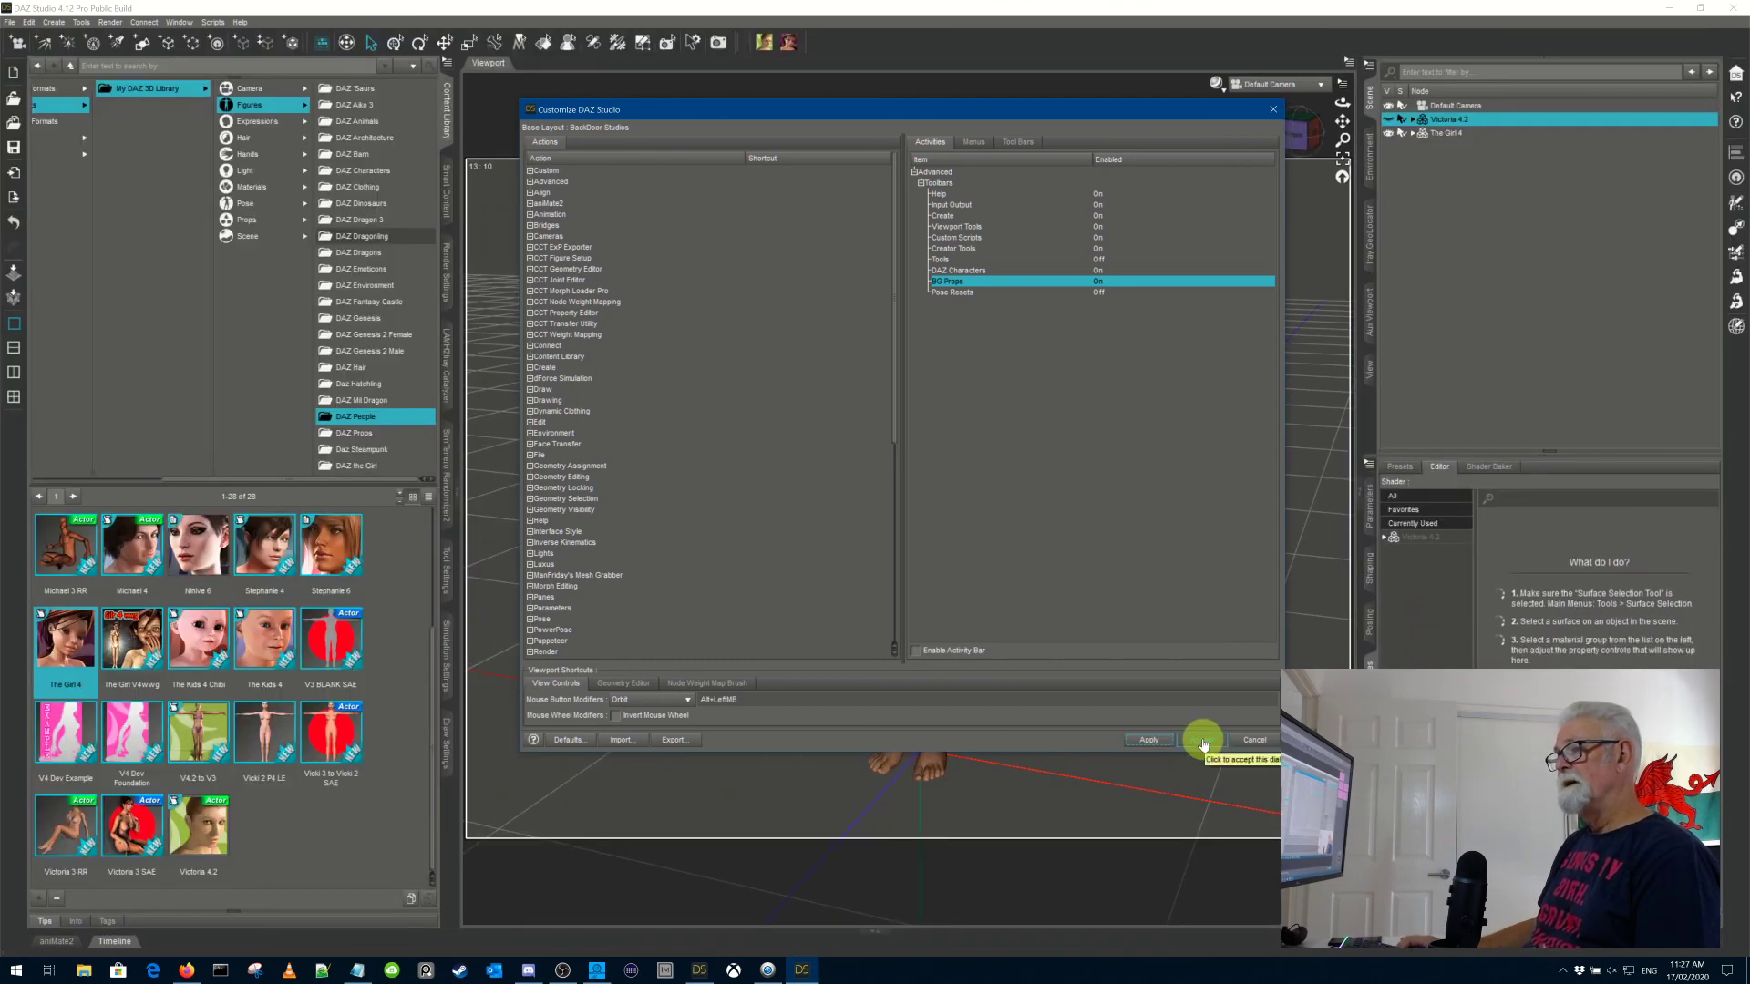
{"action": "left_click", "coordinate": [1202, 740]}
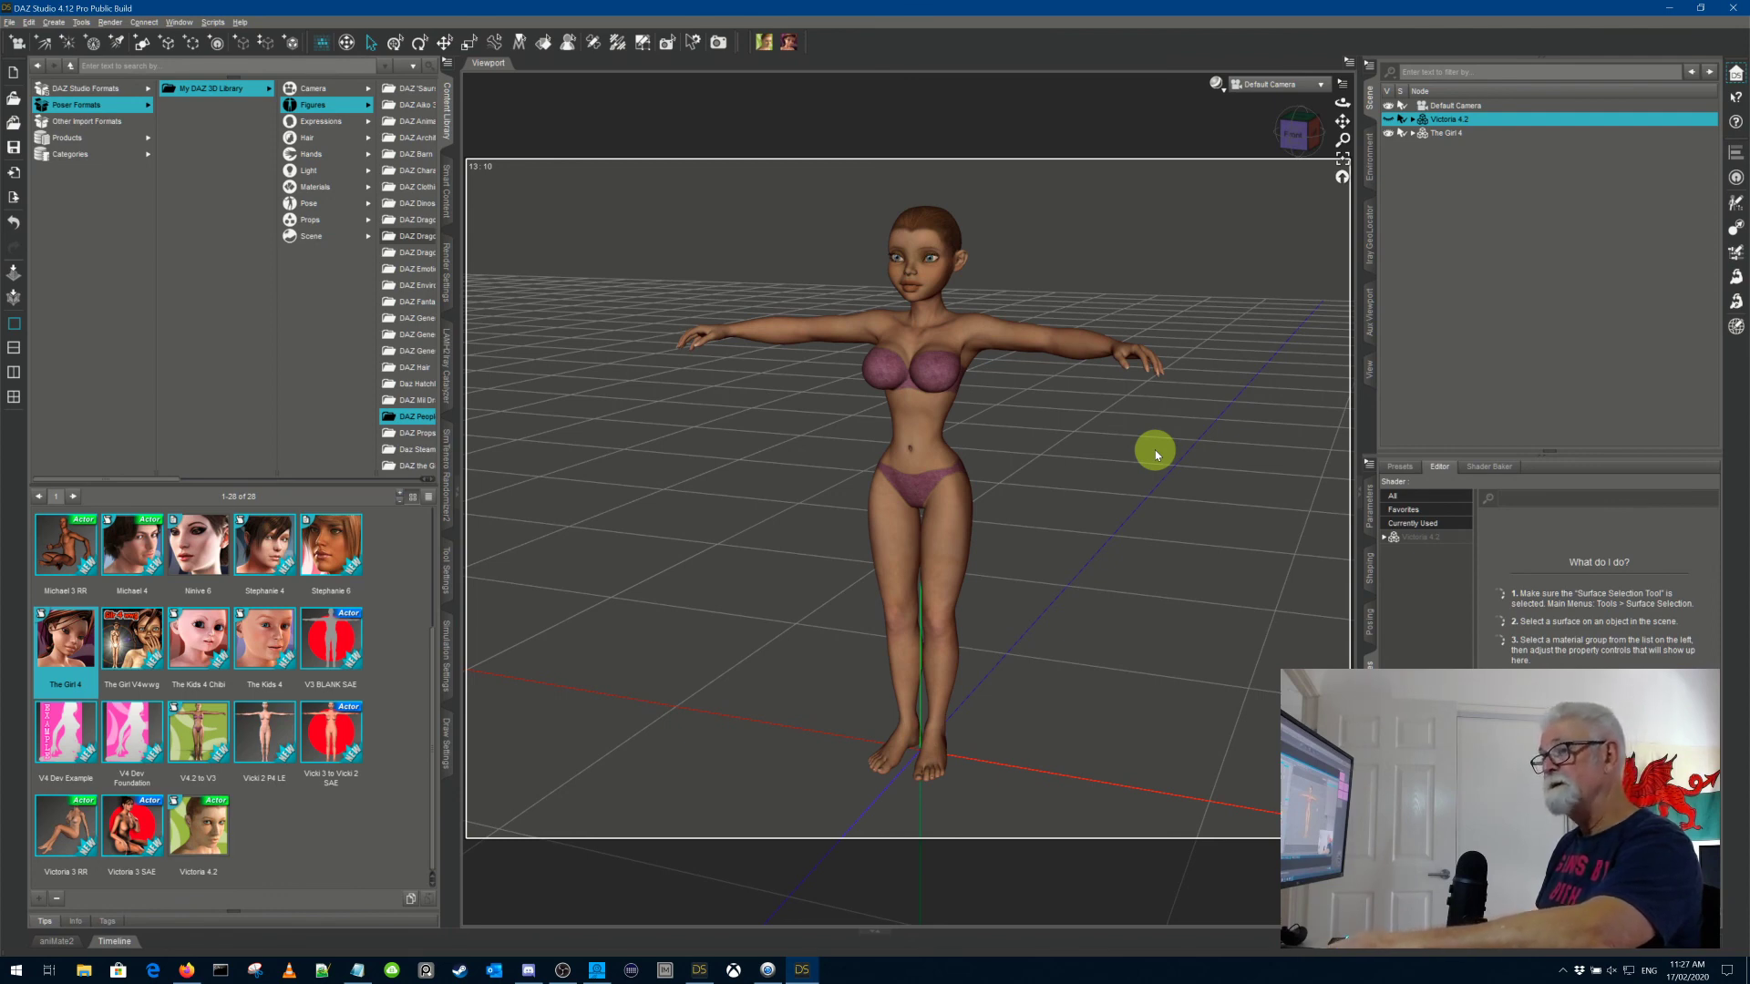
Step: Check the BG Props toolbar's enabled state in the Advanced activity and its entry in the toolbar list, then close the customization
{"action": "key", "text": "F3"}
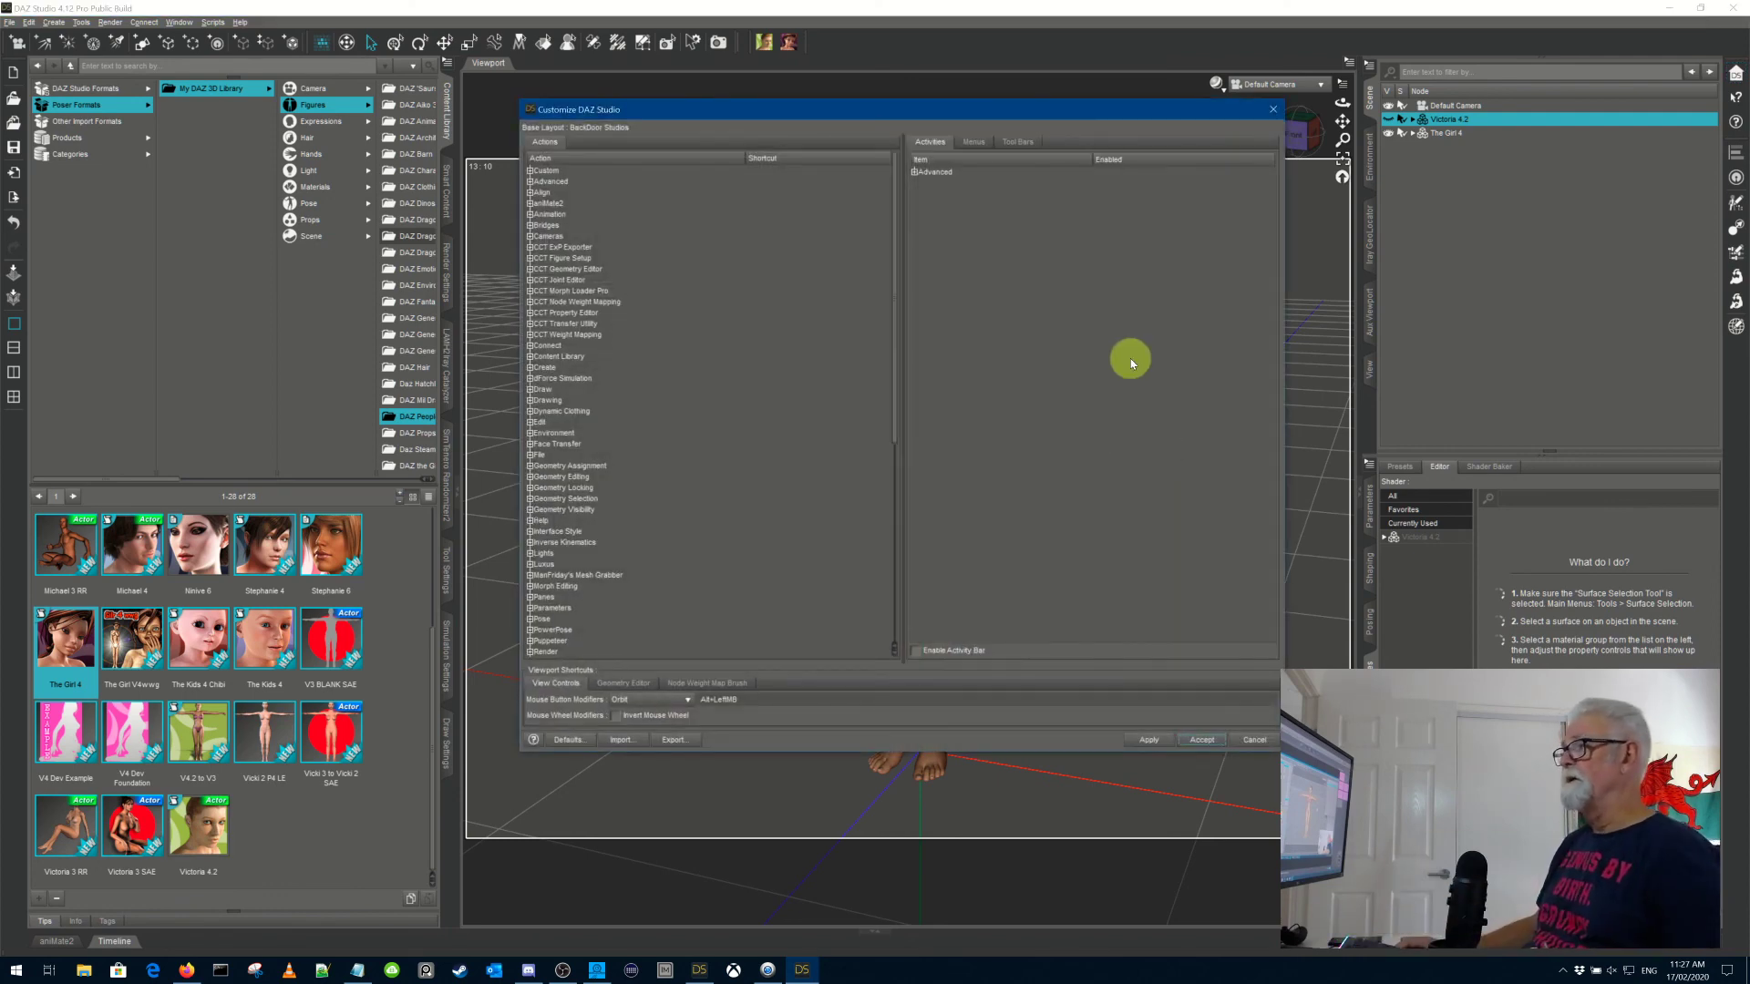
{"action": "left_click", "coordinate": [914, 172]}
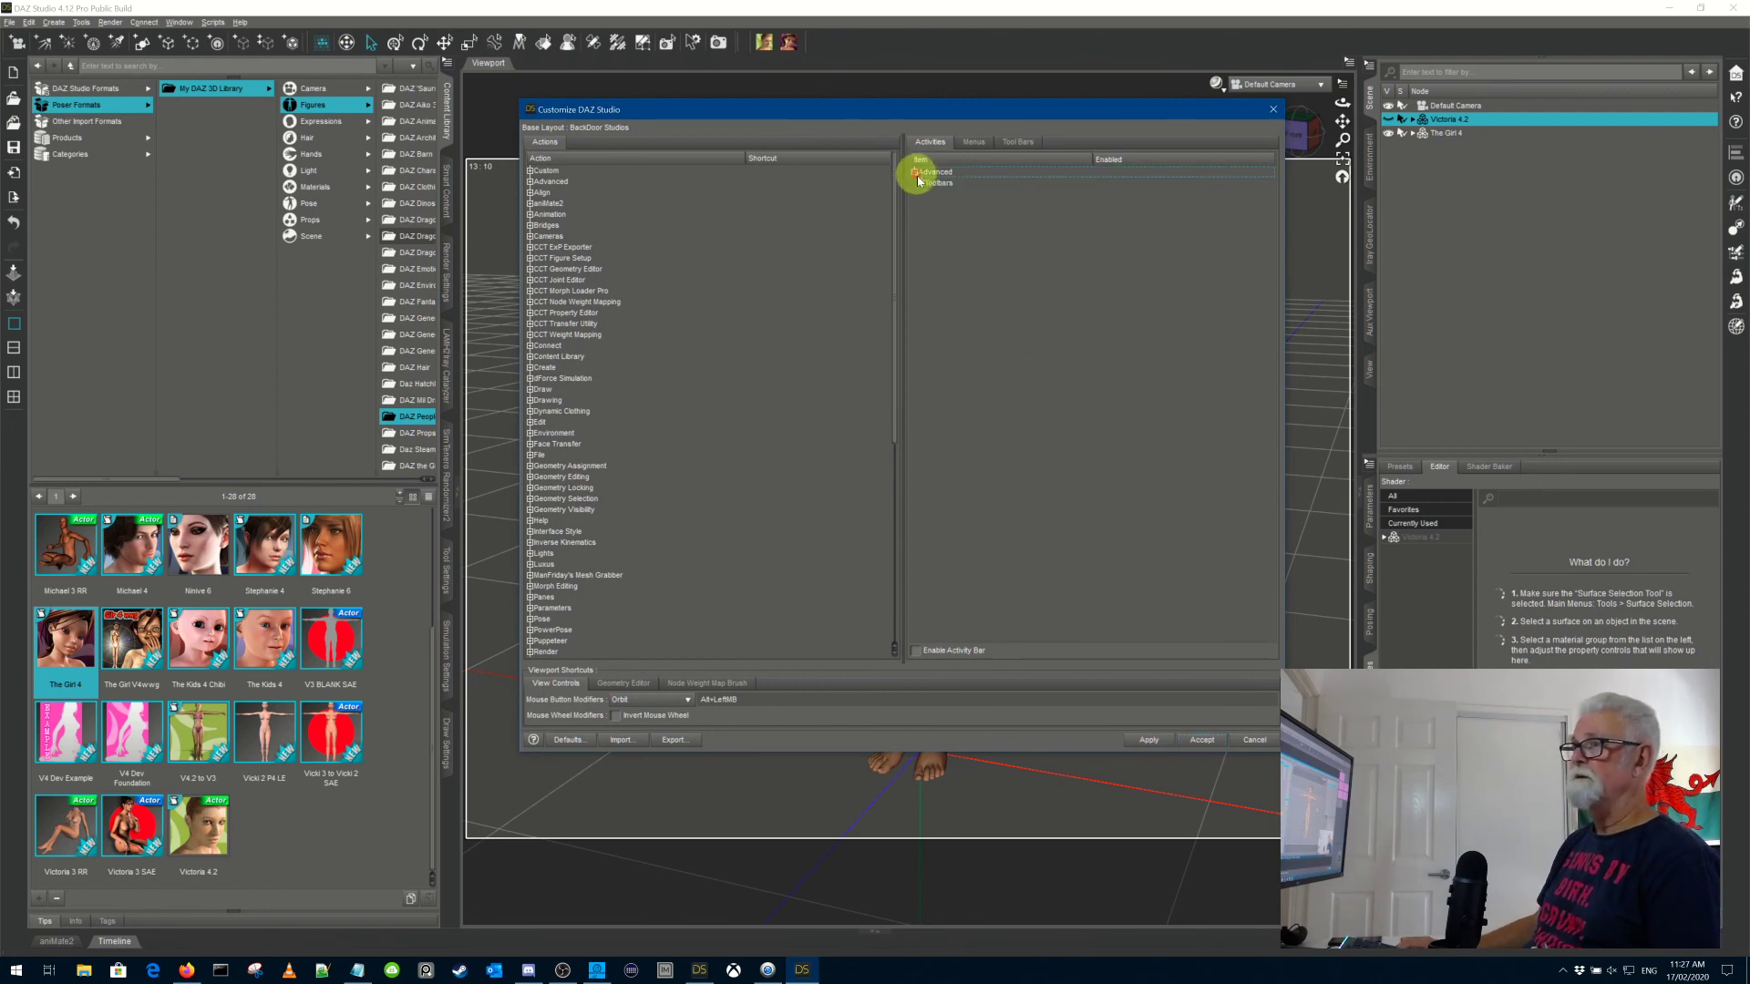
{"action": "left_click", "coordinate": [920, 182]}
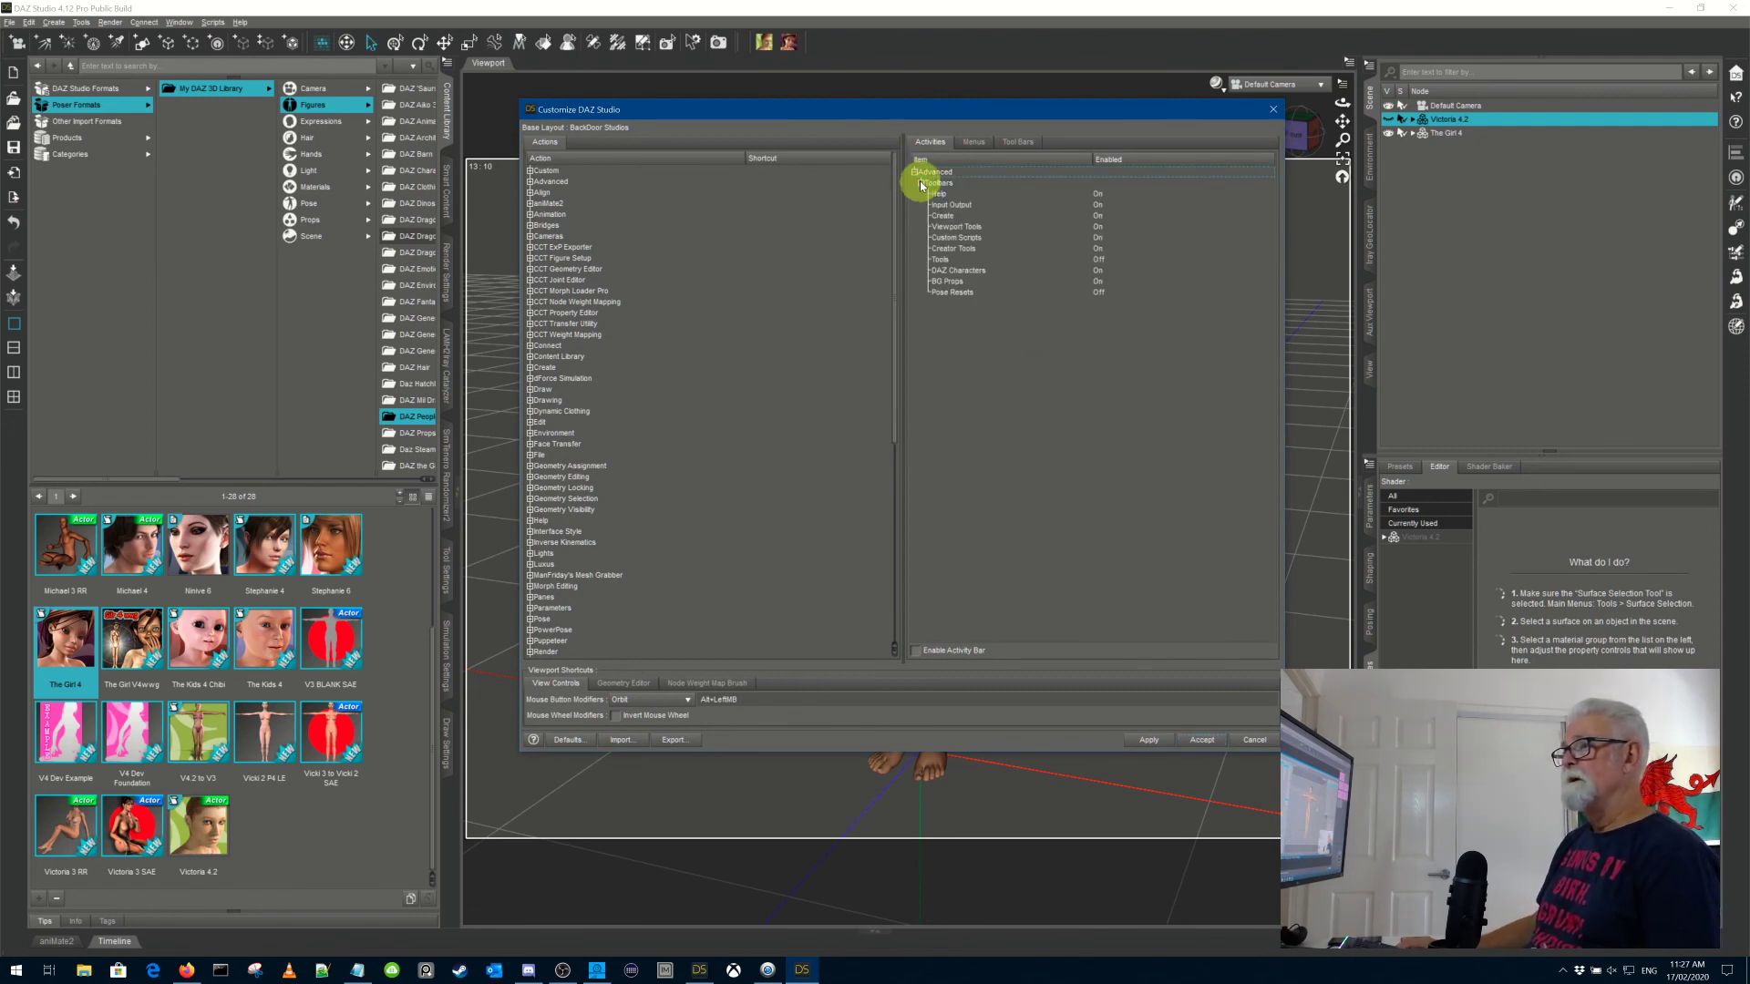
{"action": "left_click", "coordinate": [1020, 143]}
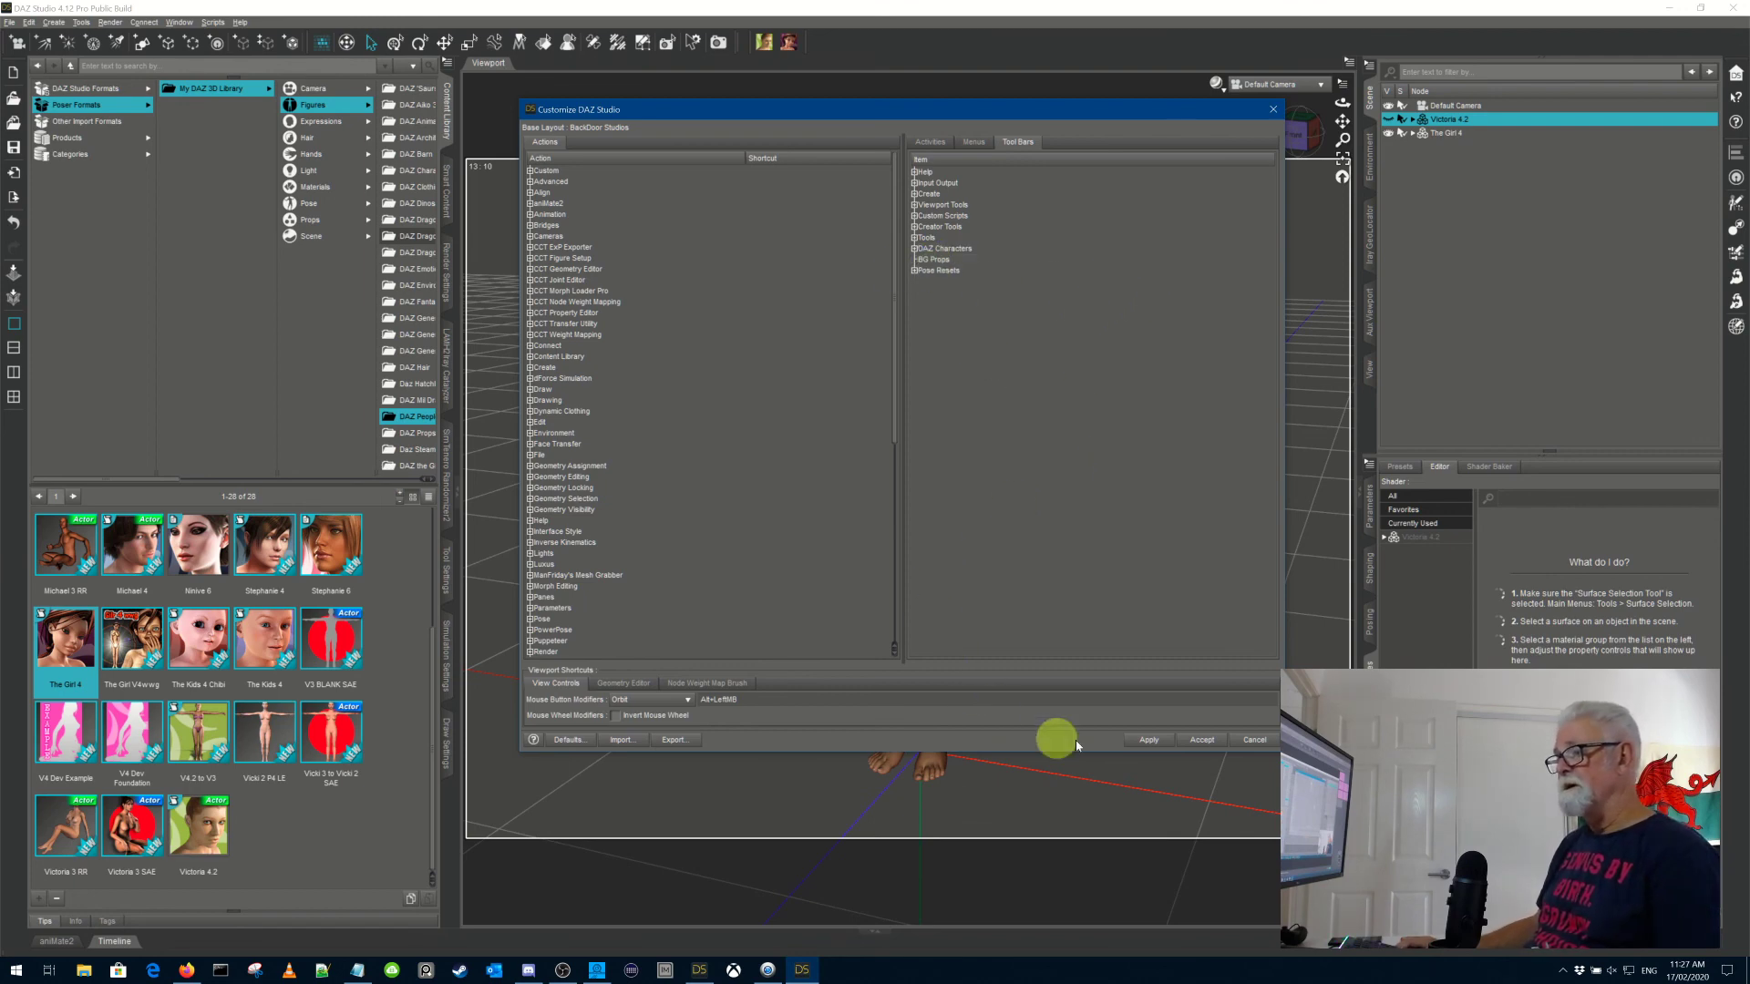
{"action": "left_click", "coordinate": [1202, 740]}
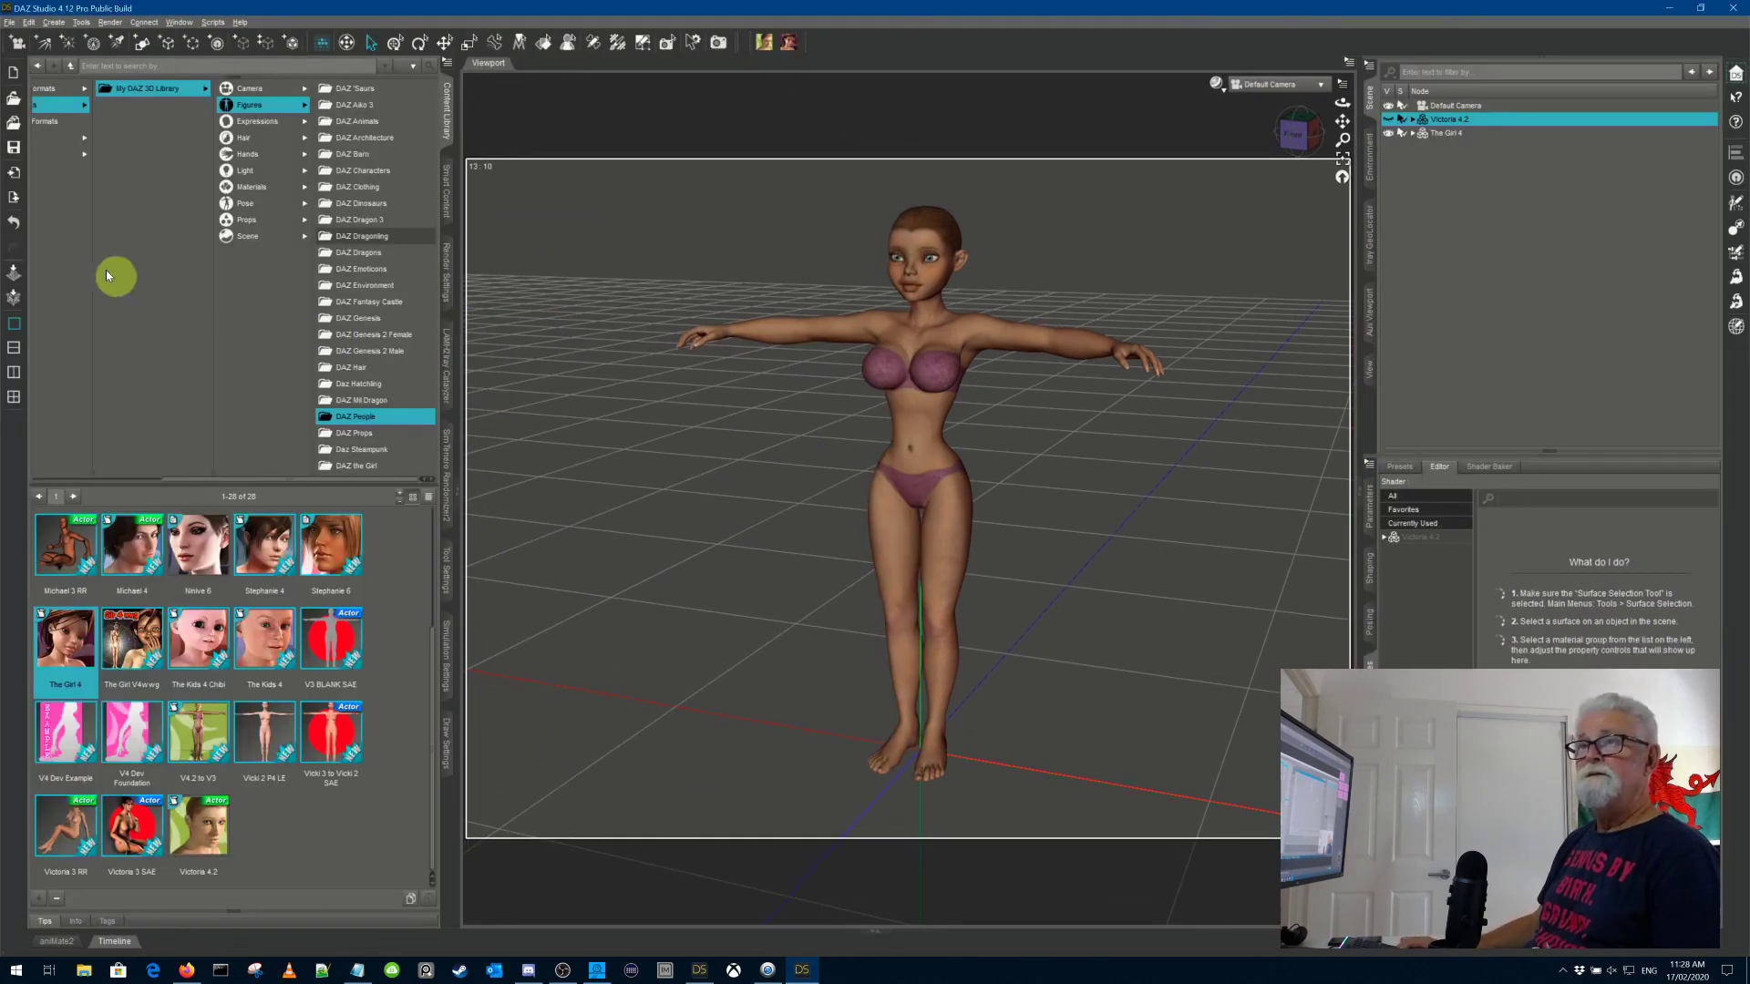
Step: Load the AA Backdrop prop into the scene from the Props folder of My DAZ 3D Library under DAZ Studio Formats
{"action": "left_click", "coordinate": [72, 91]}
{"action": "left_click", "coordinate": [244, 104]}
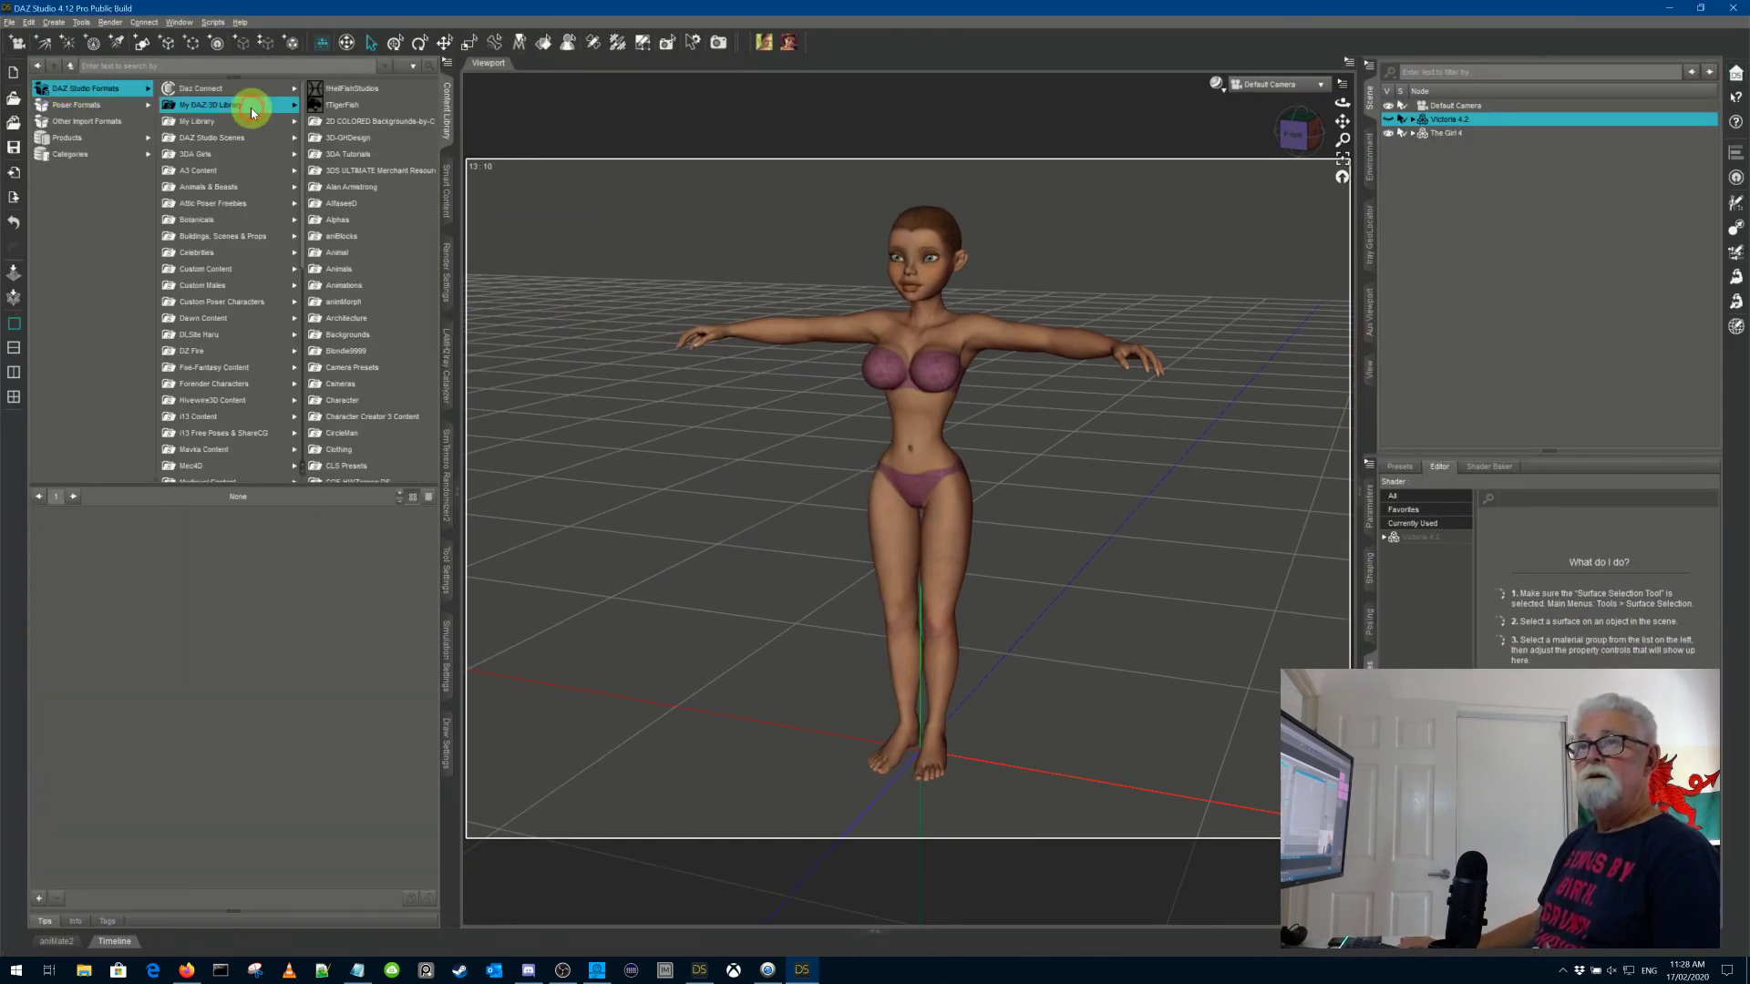
{"action": "scroll", "coordinate": [381, 270], "scroll_direction": "down", "scroll_amount": 4}
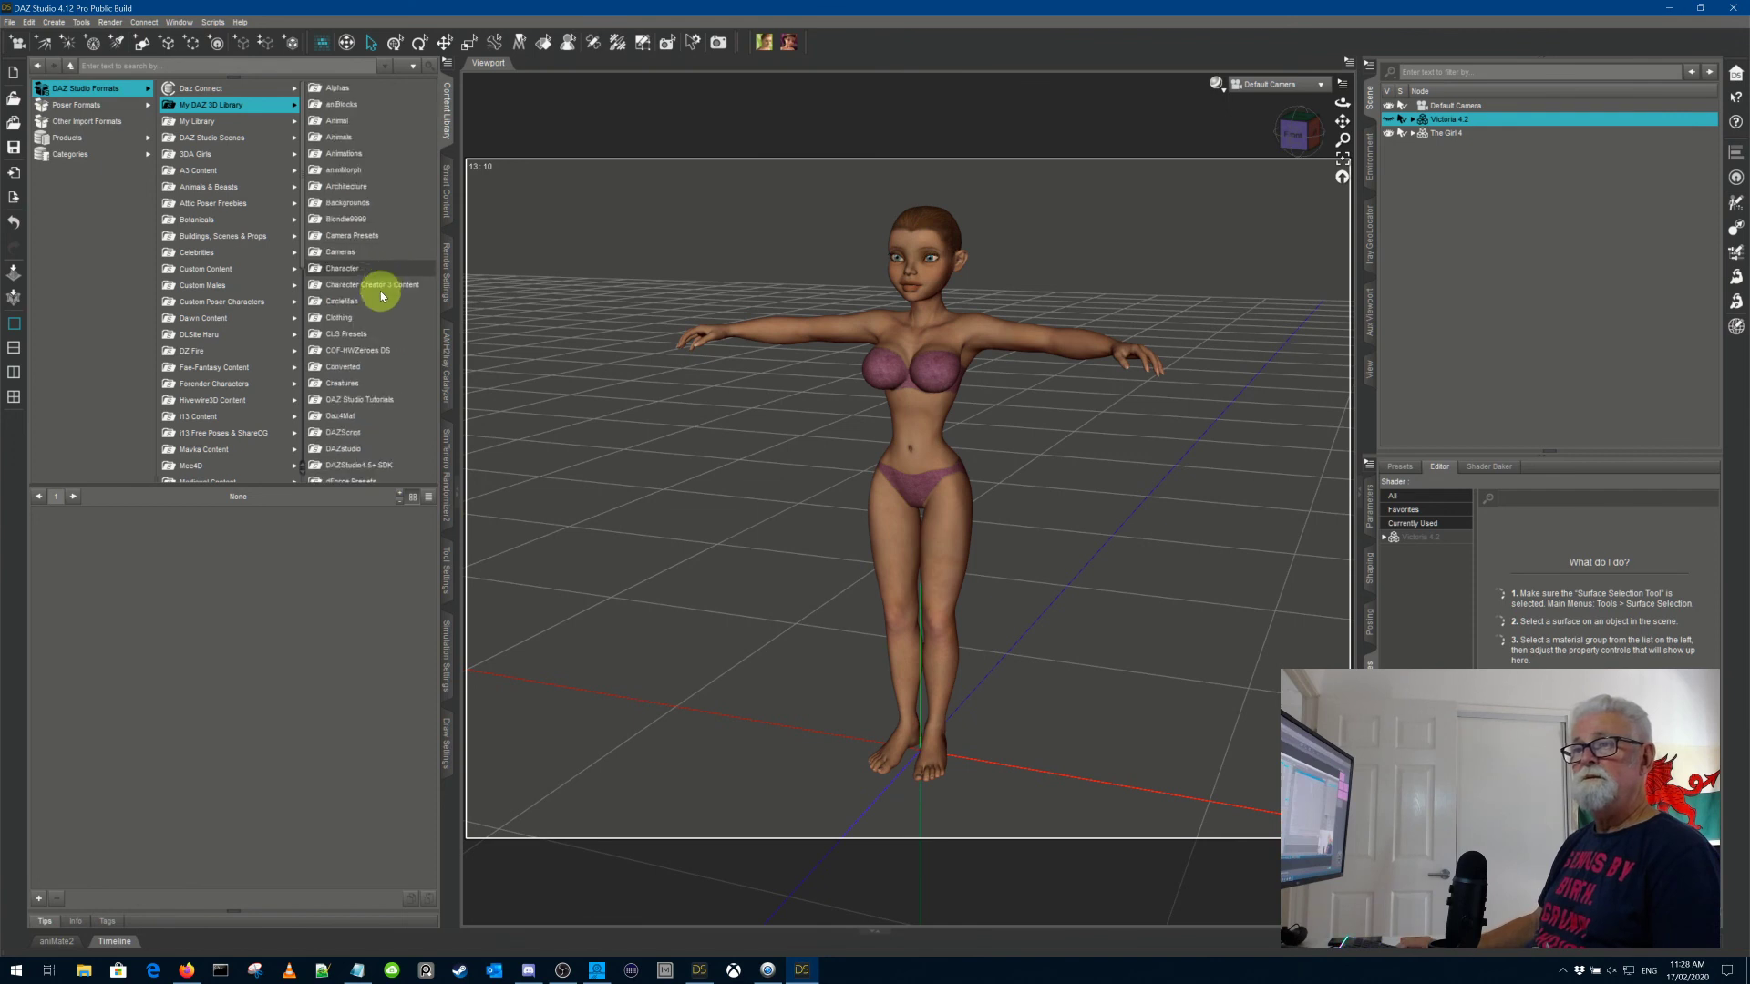
{"action": "scroll", "coordinate": [380, 291], "scroll_direction": "down", "scroll_amount": 8}
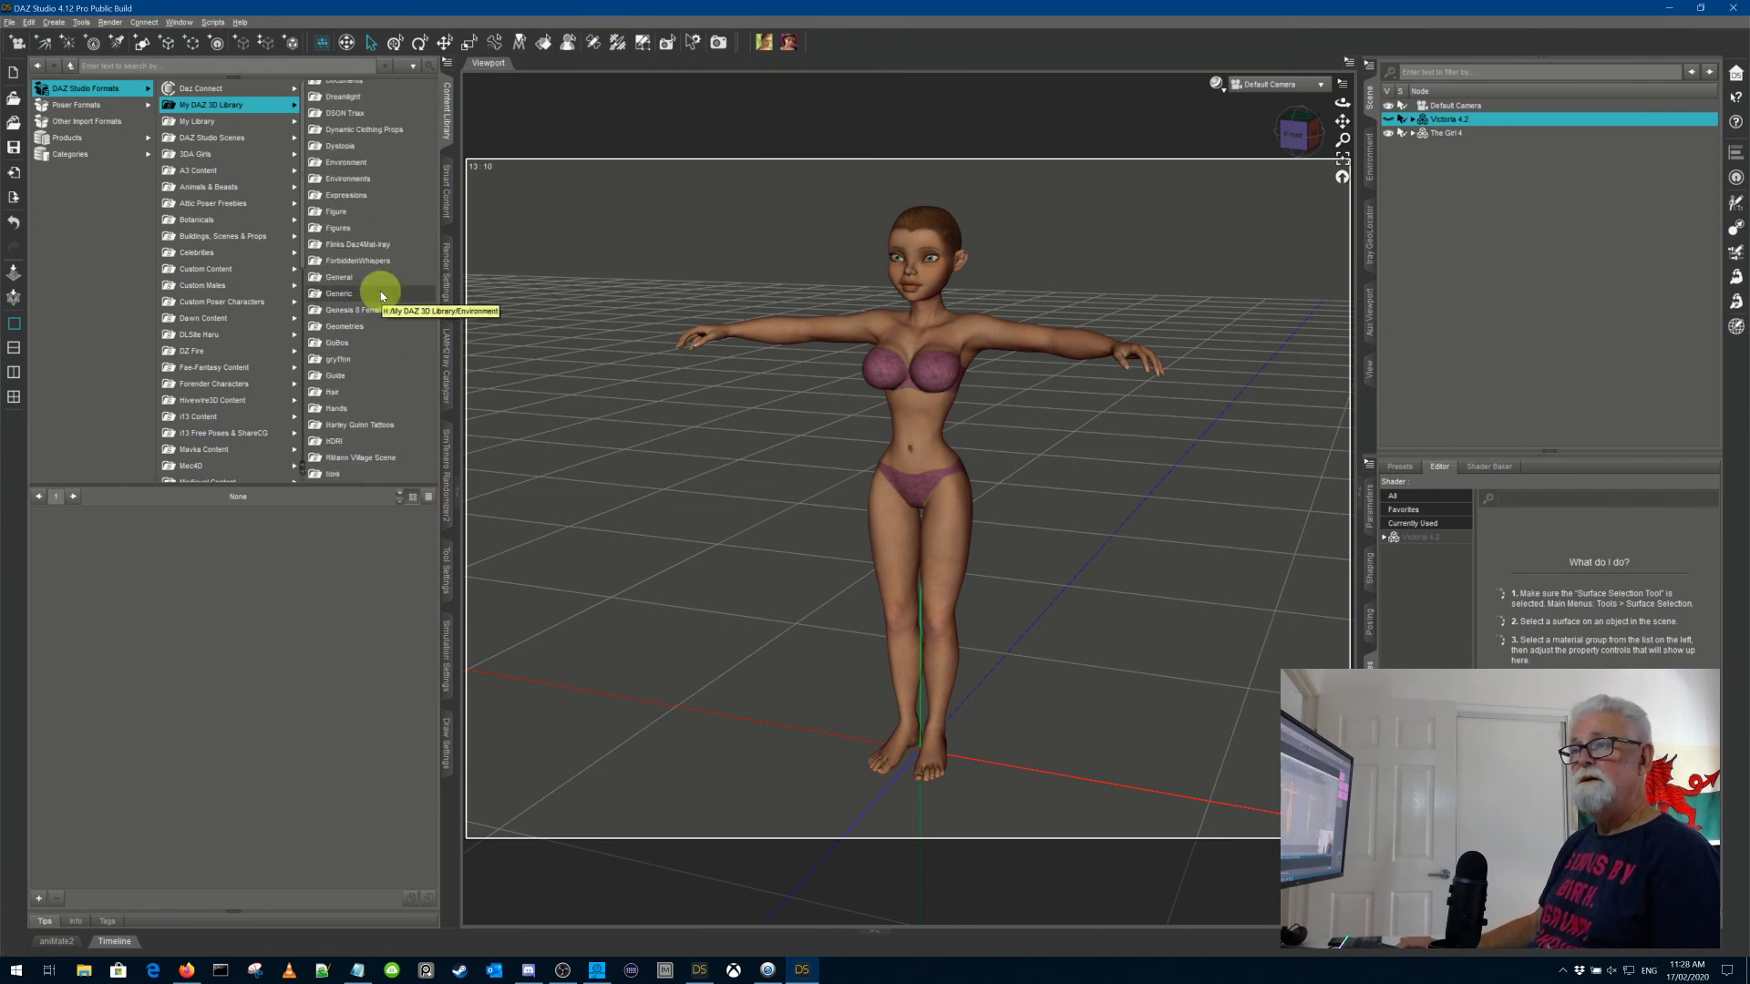
{"action": "scroll", "coordinate": [370, 320], "scroll_direction": "down", "scroll_amount": 9}
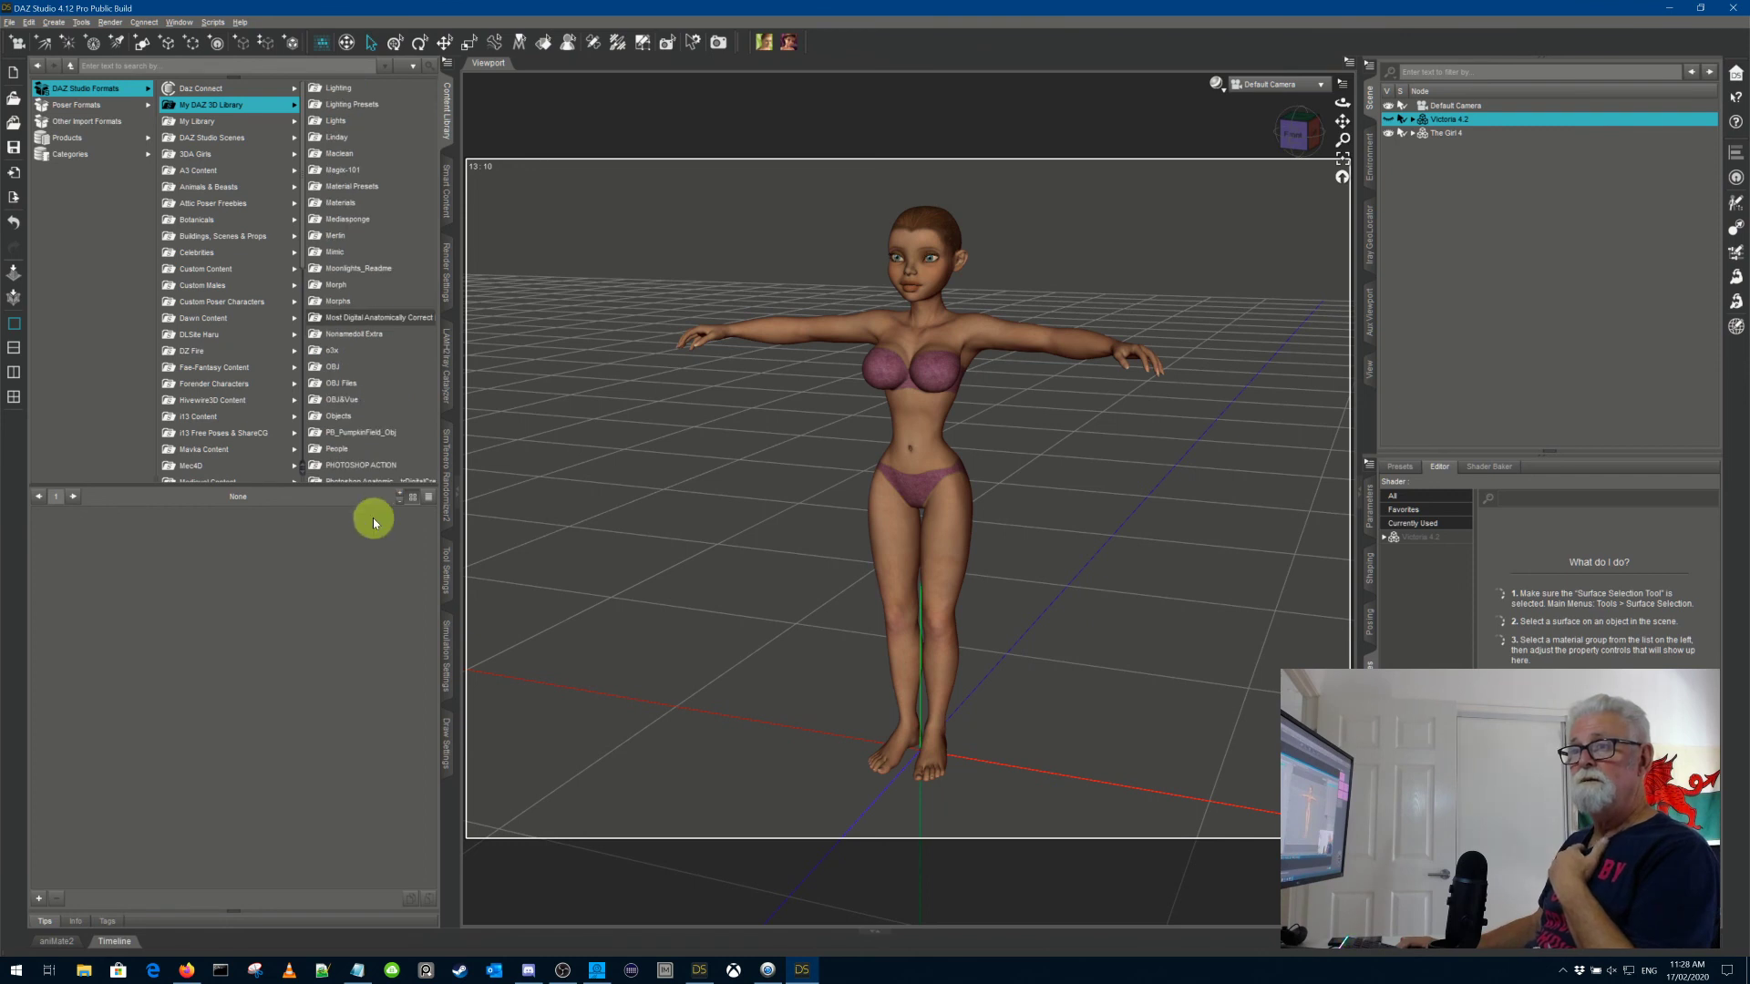
{"action": "scroll", "coordinate": [378, 438], "scroll_direction": "down", "scroll_amount": 8}
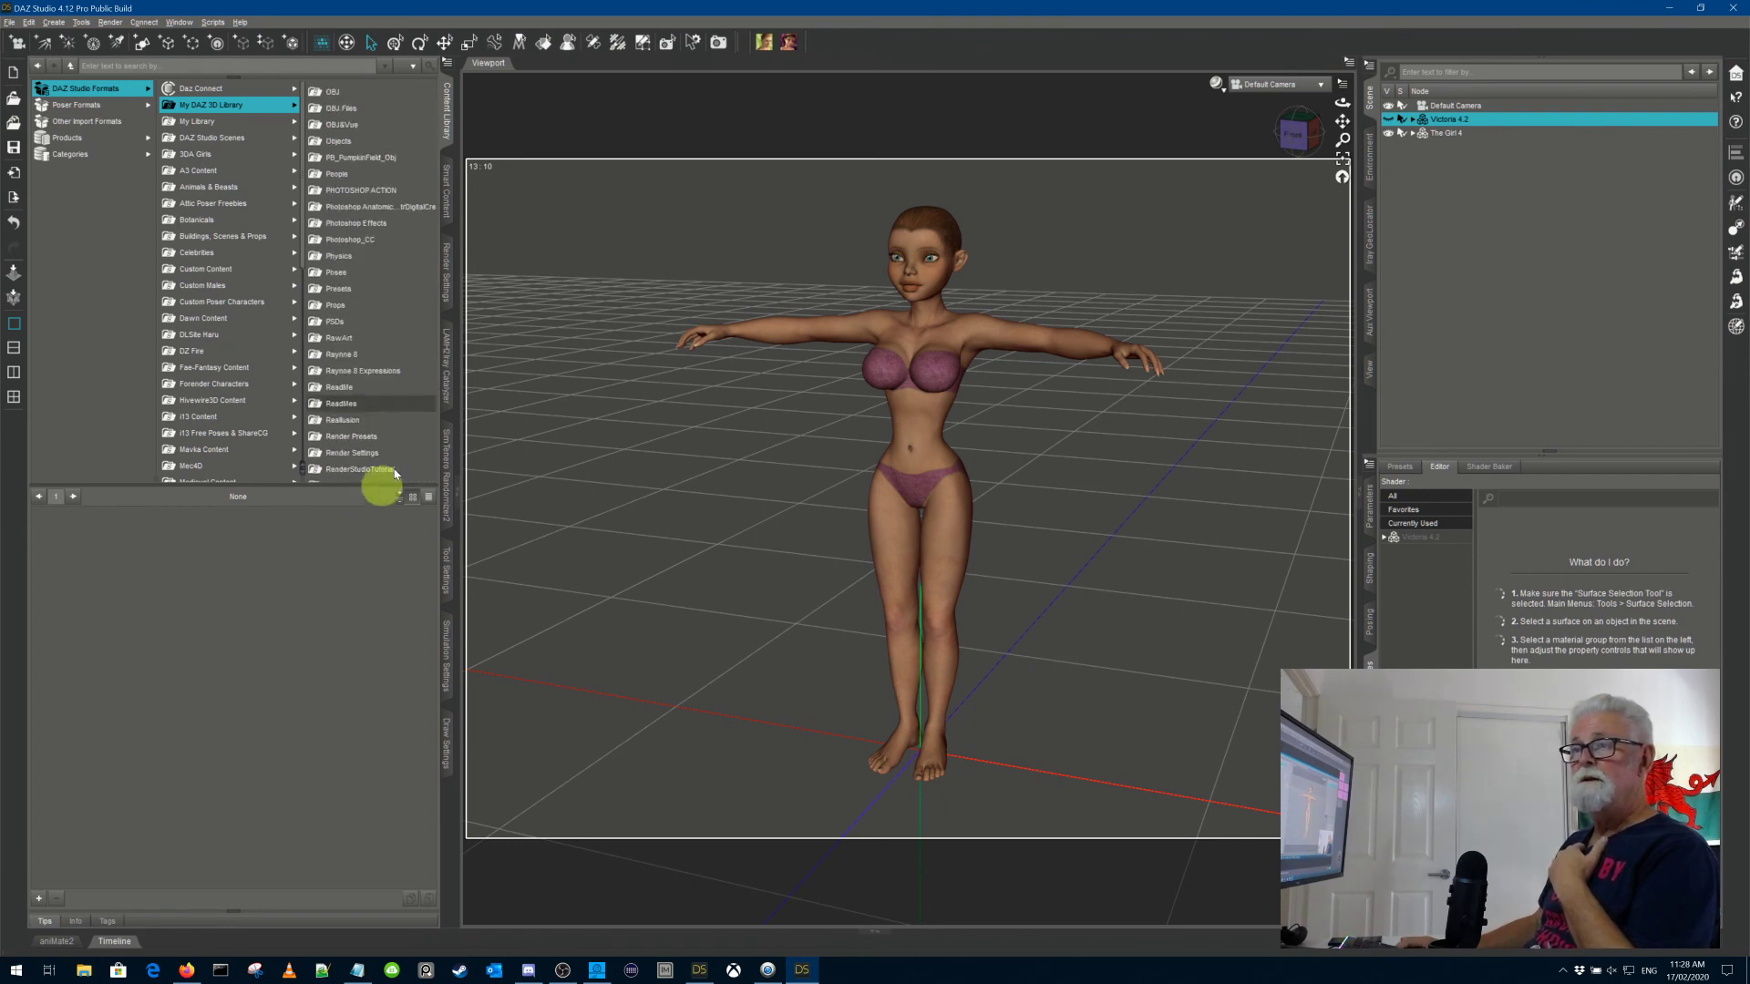
{"action": "scroll", "coordinate": [384, 387], "scroll_direction": "up", "scroll_amount": 3}
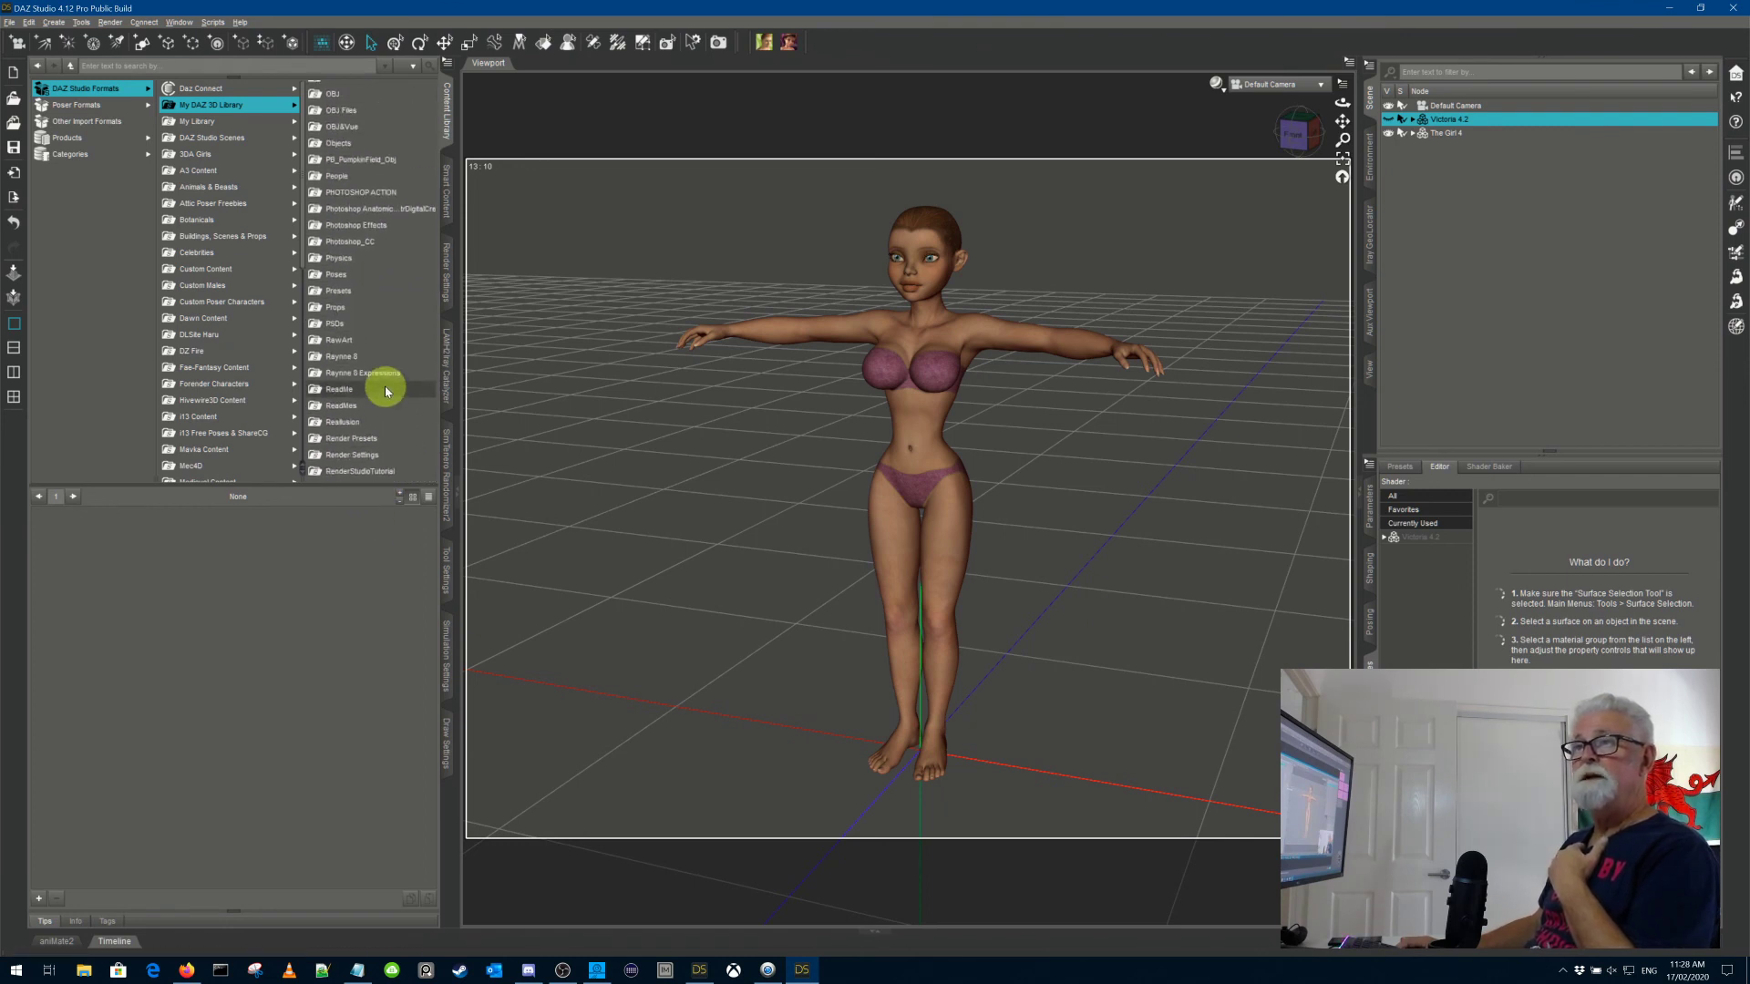
{"action": "left_click", "coordinate": [363, 283]}
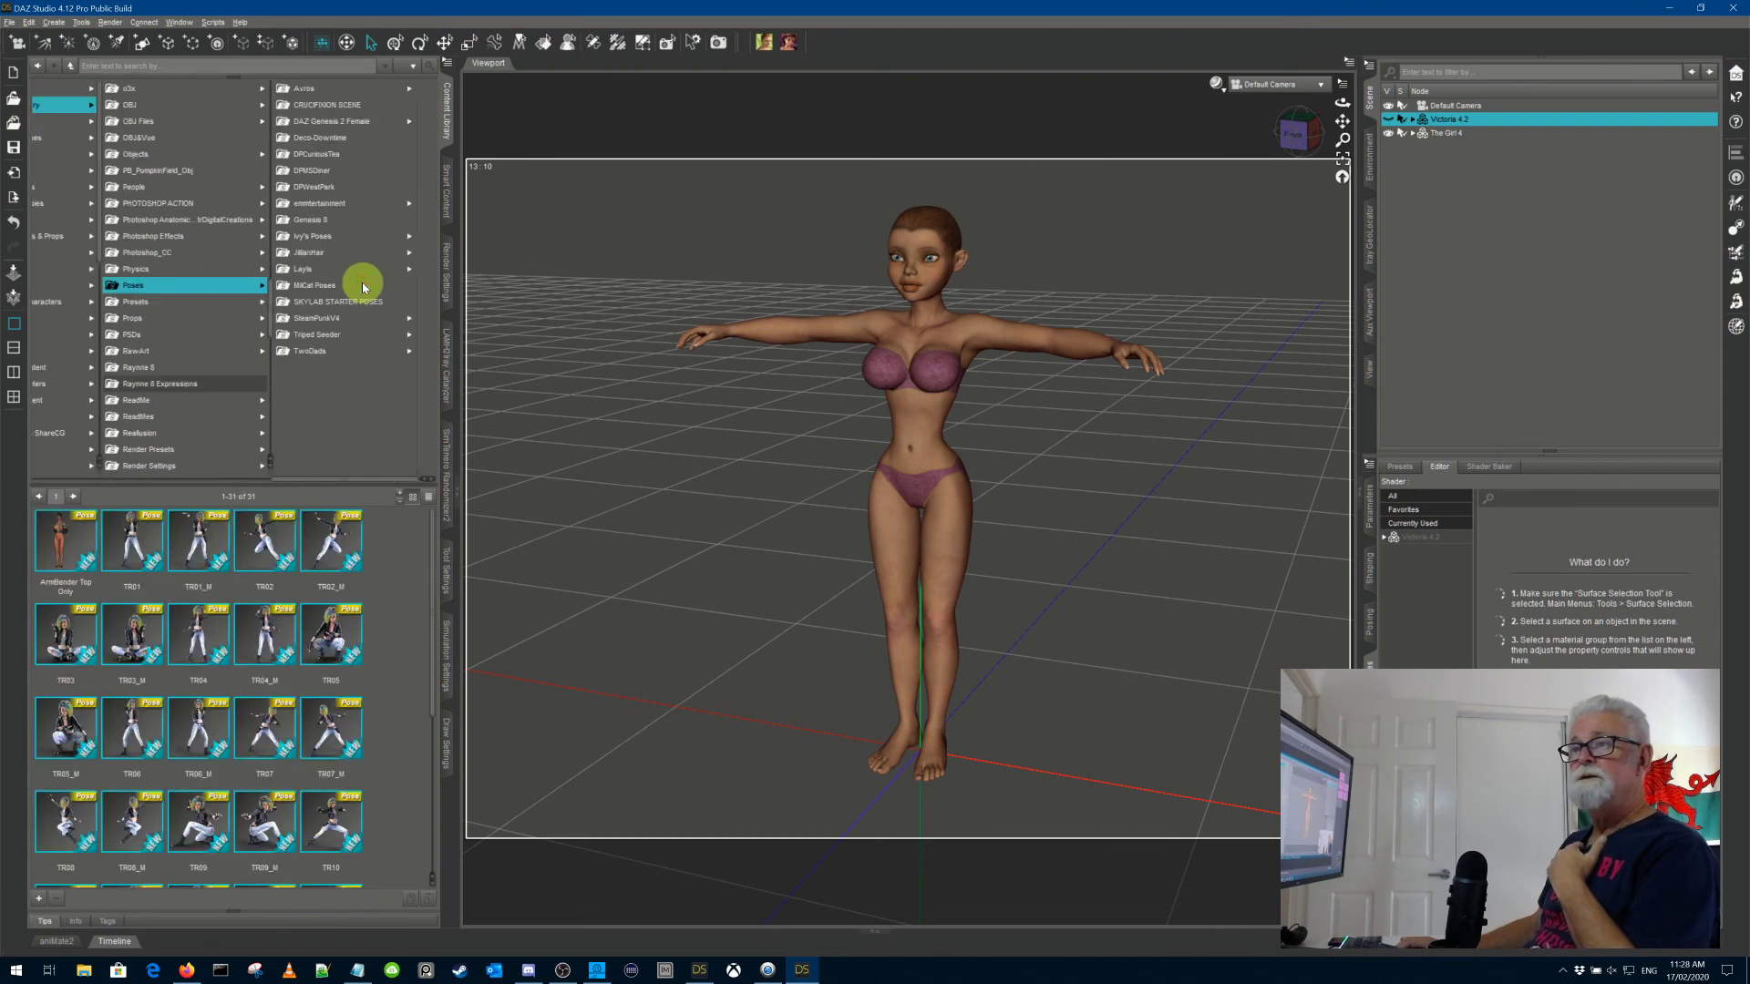
{"action": "left_click", "coordinate": [166, 318]}
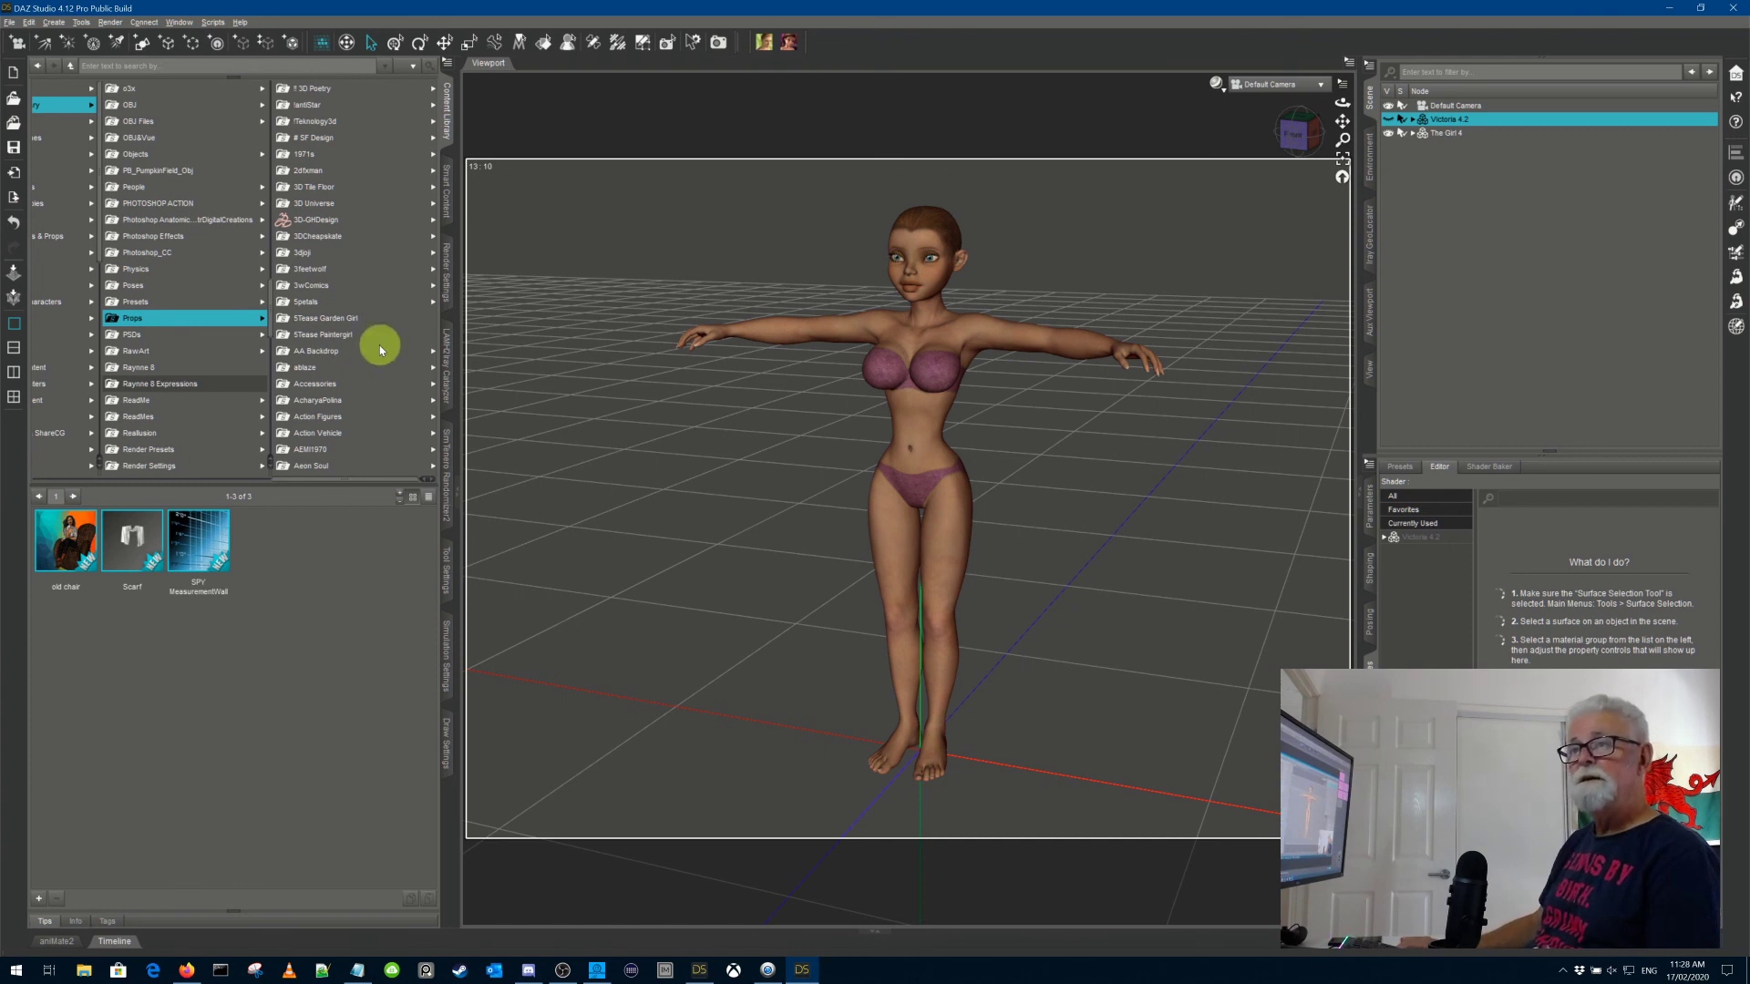
{"action": "scroll", "coordinate": [375, 342], "scroll_direction": "down", "scroll_amount": 3}
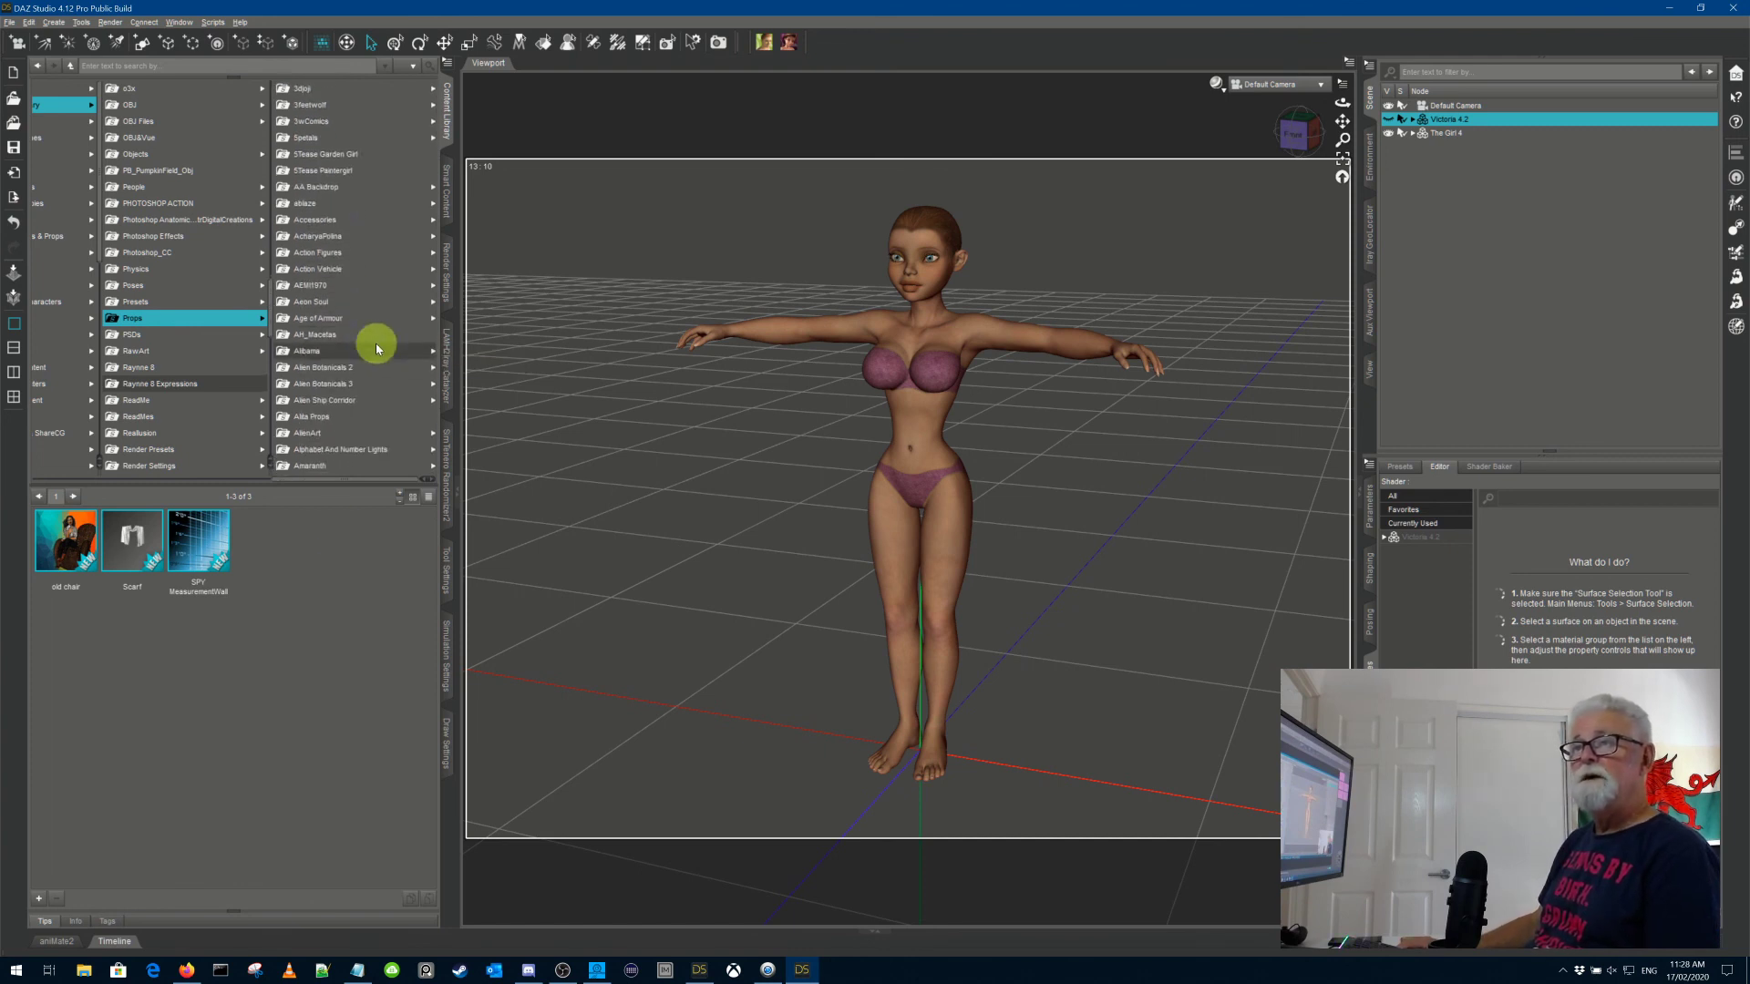
{"action": "left_click", "coordinate": [319, 187]}
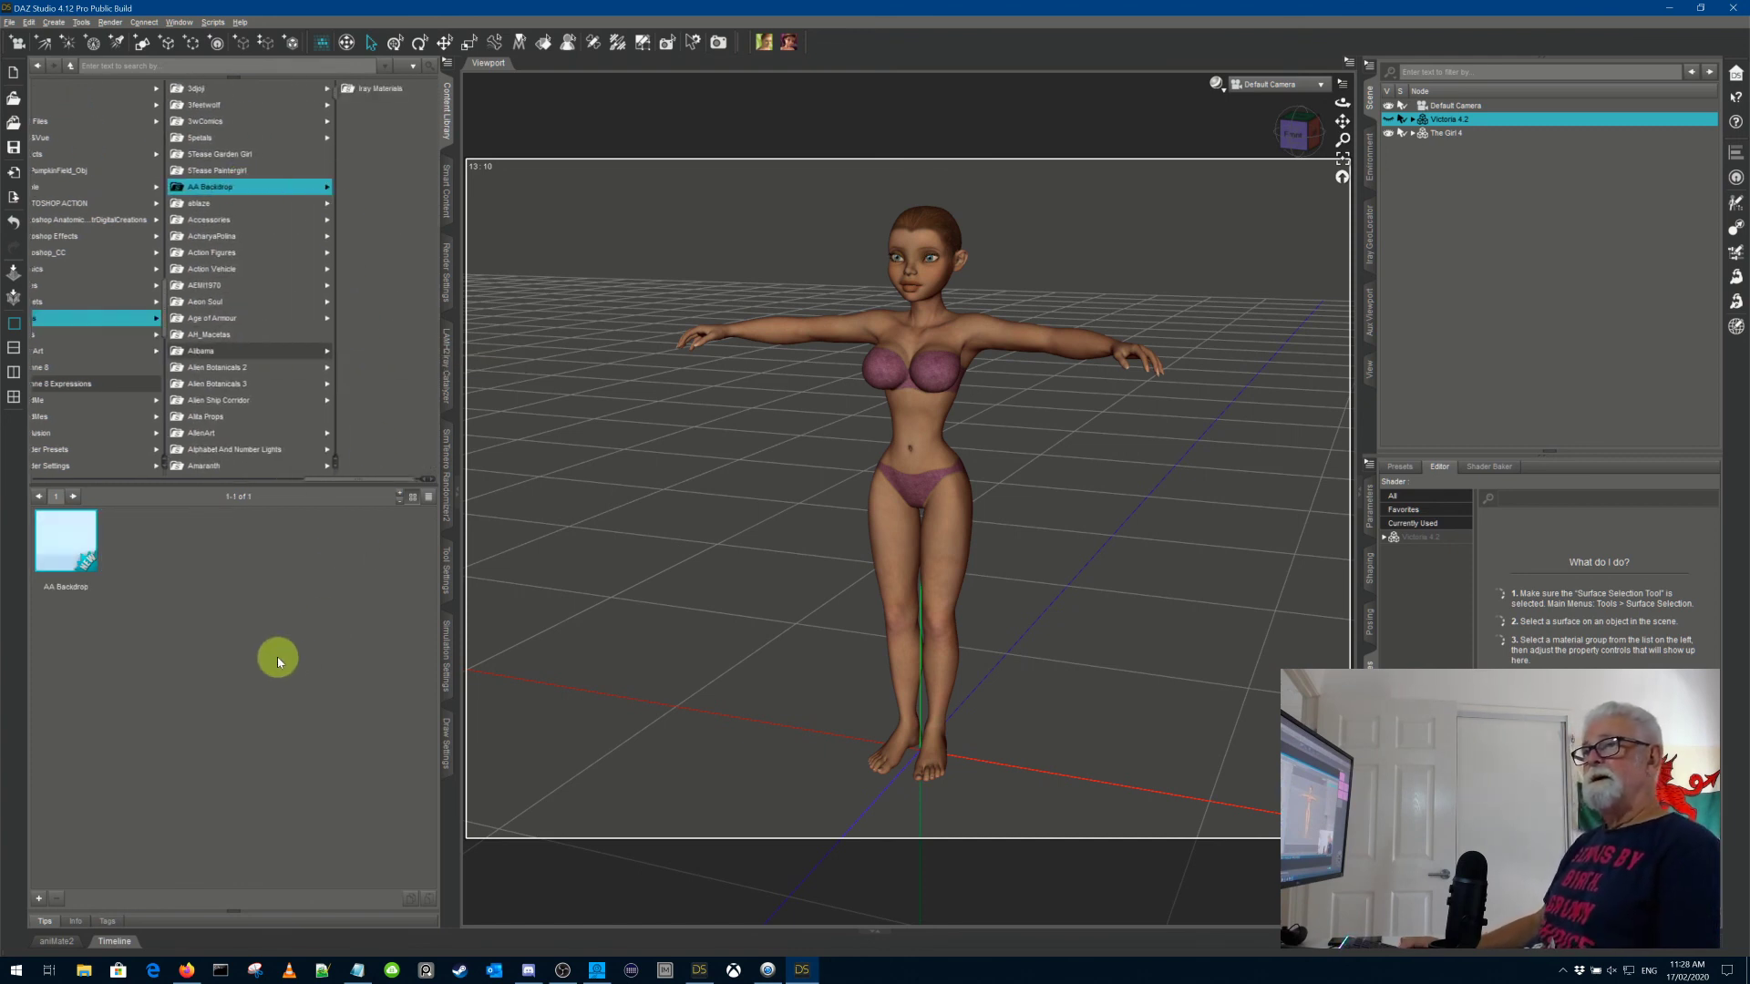
{"action": "double_click", "coordinate": [71, 554]}
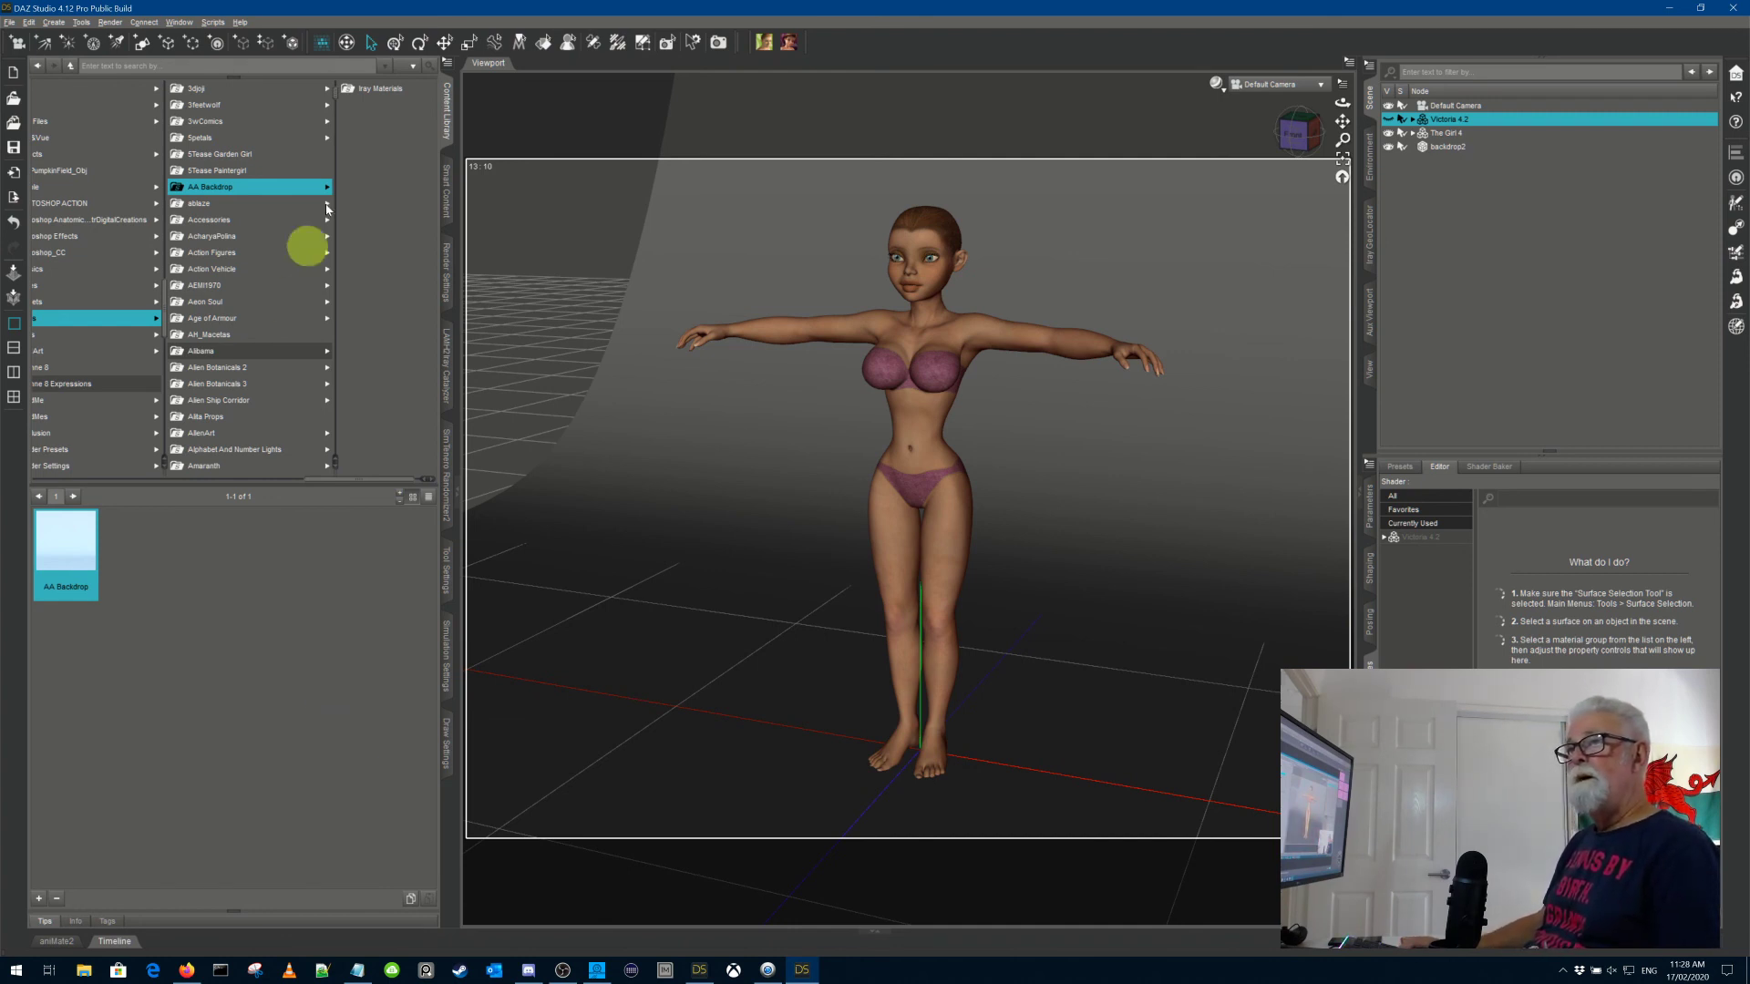
Step: Apply the Backdrop 3 - Tint 4 Iray material to the backdrop in the scene
{"action": "left_click", "coordinate": [375, 90]}
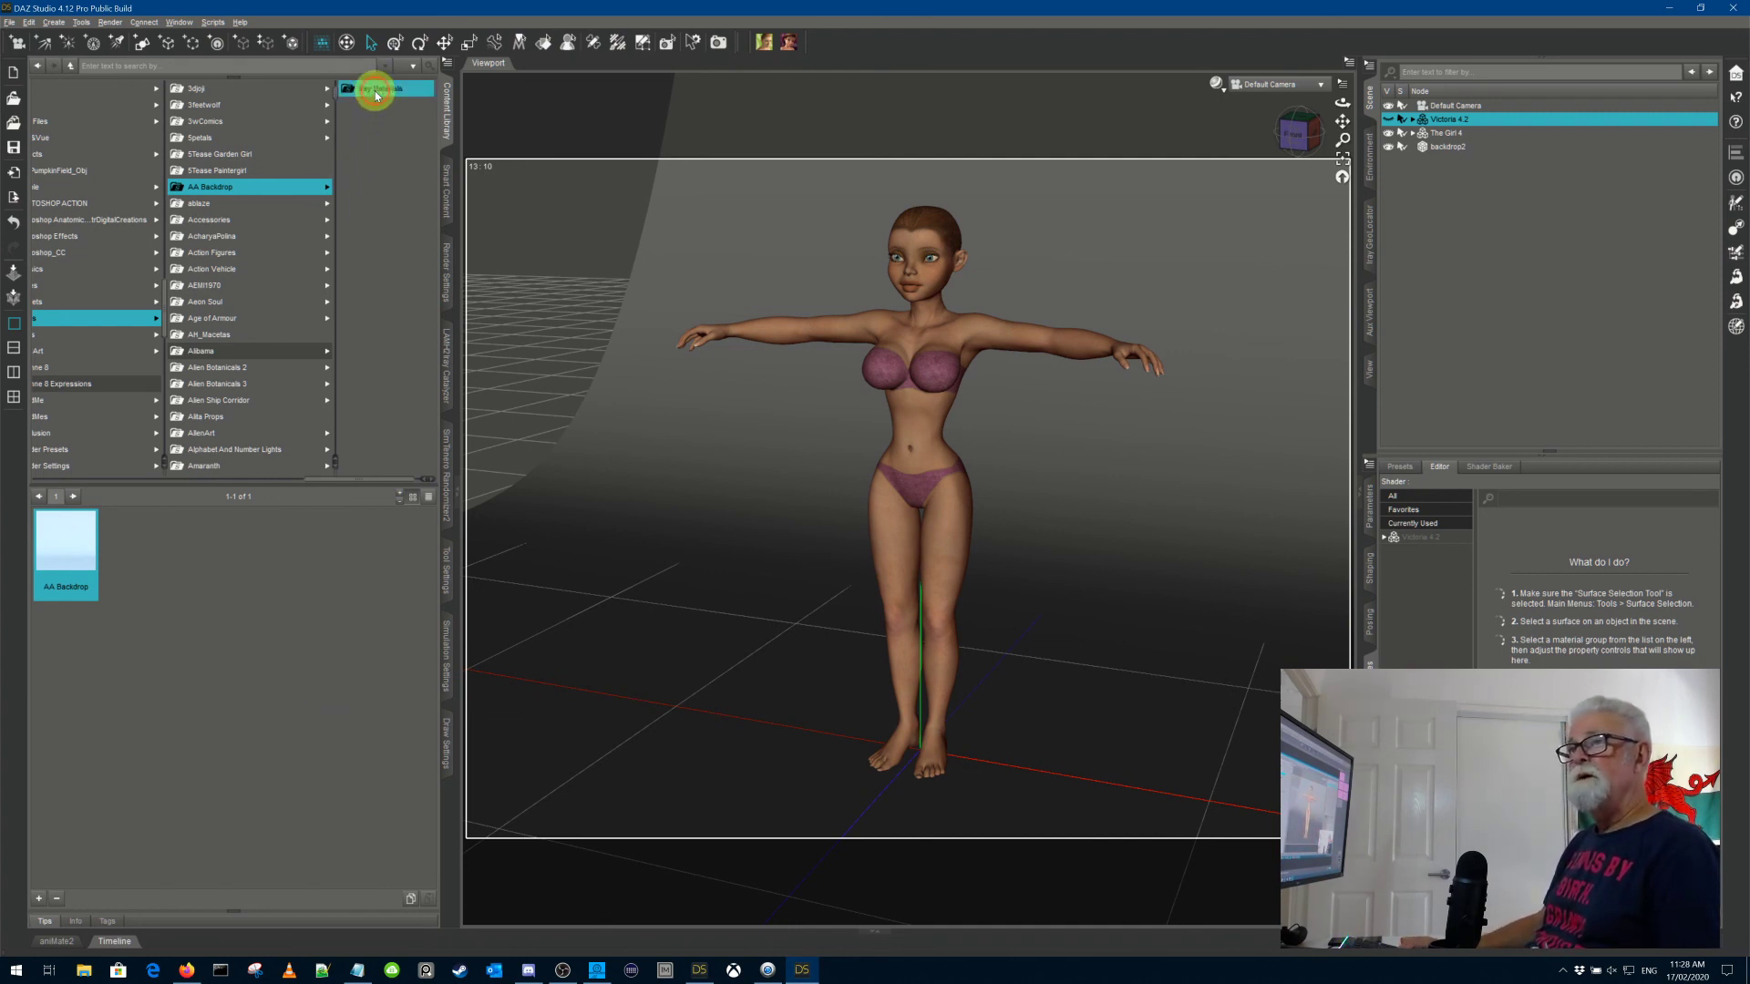
{"action": "left_click", "coordinate": [1439, 147]}
{"action": "double_click", "coordinate": [89, 682]}
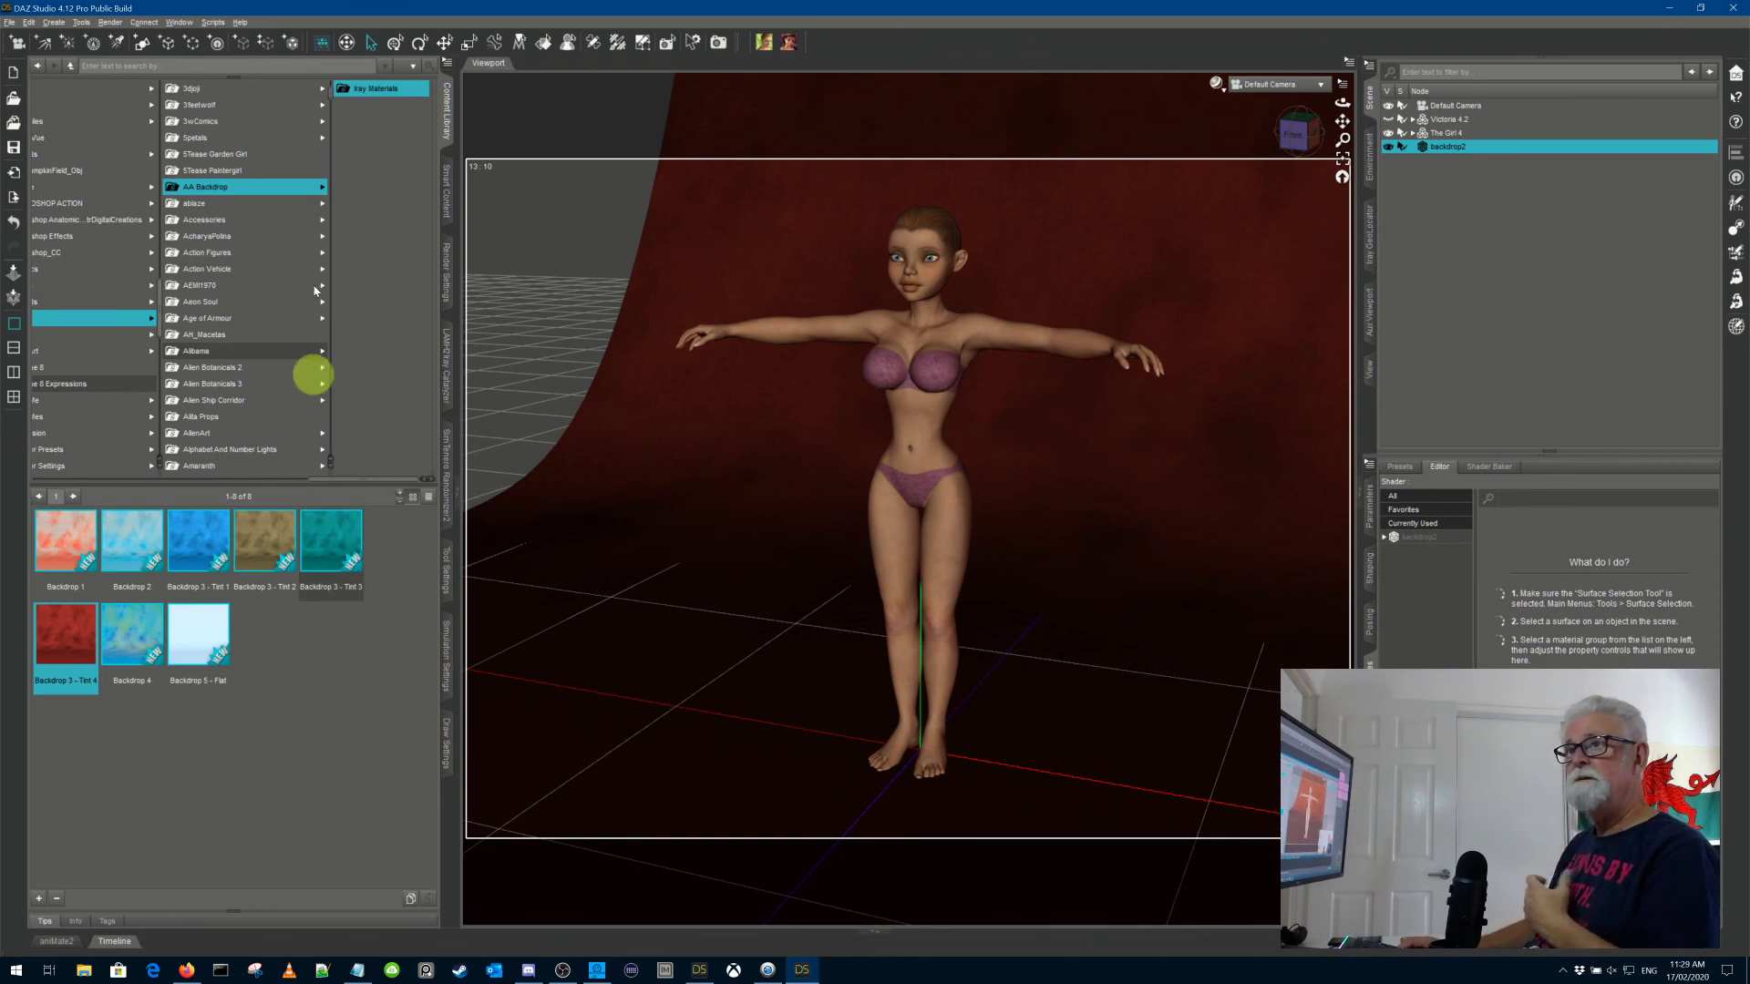
Step: Create a custom action for the AA Backdrop prop under Scripts and check its entry there
{"action": "left_click", "coordinate": [302, 185]}
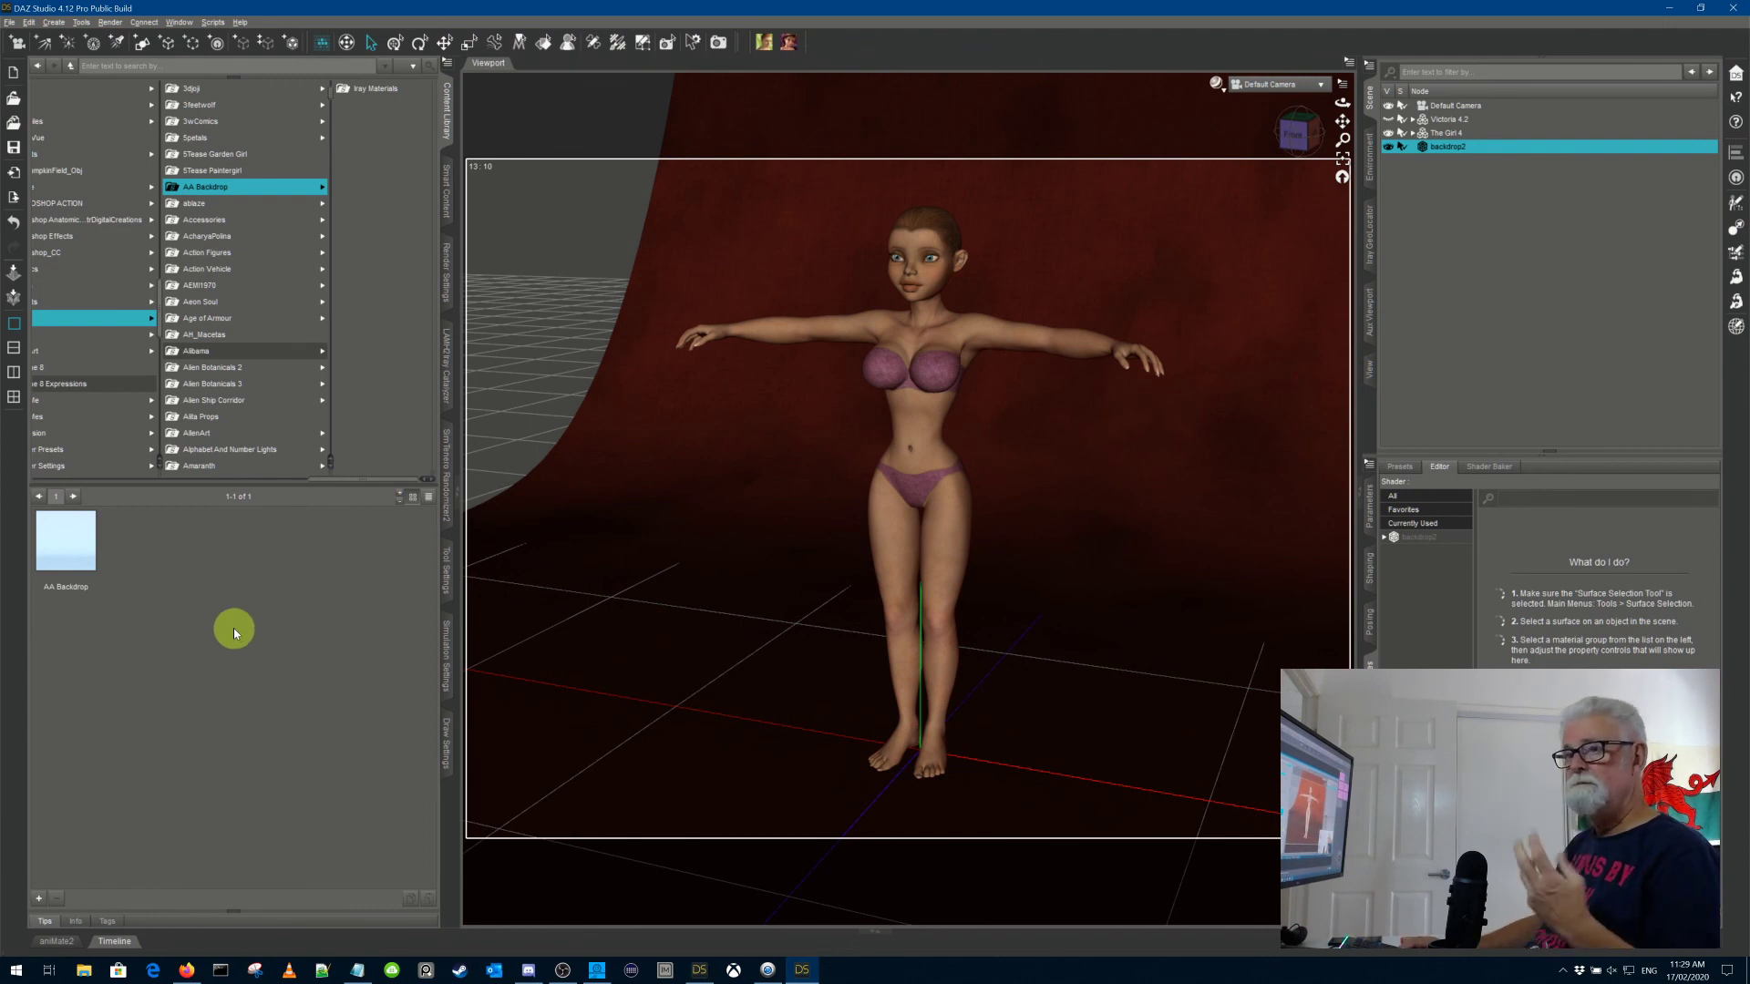
{"action": "right_click", "coordinate": [67, 552]}
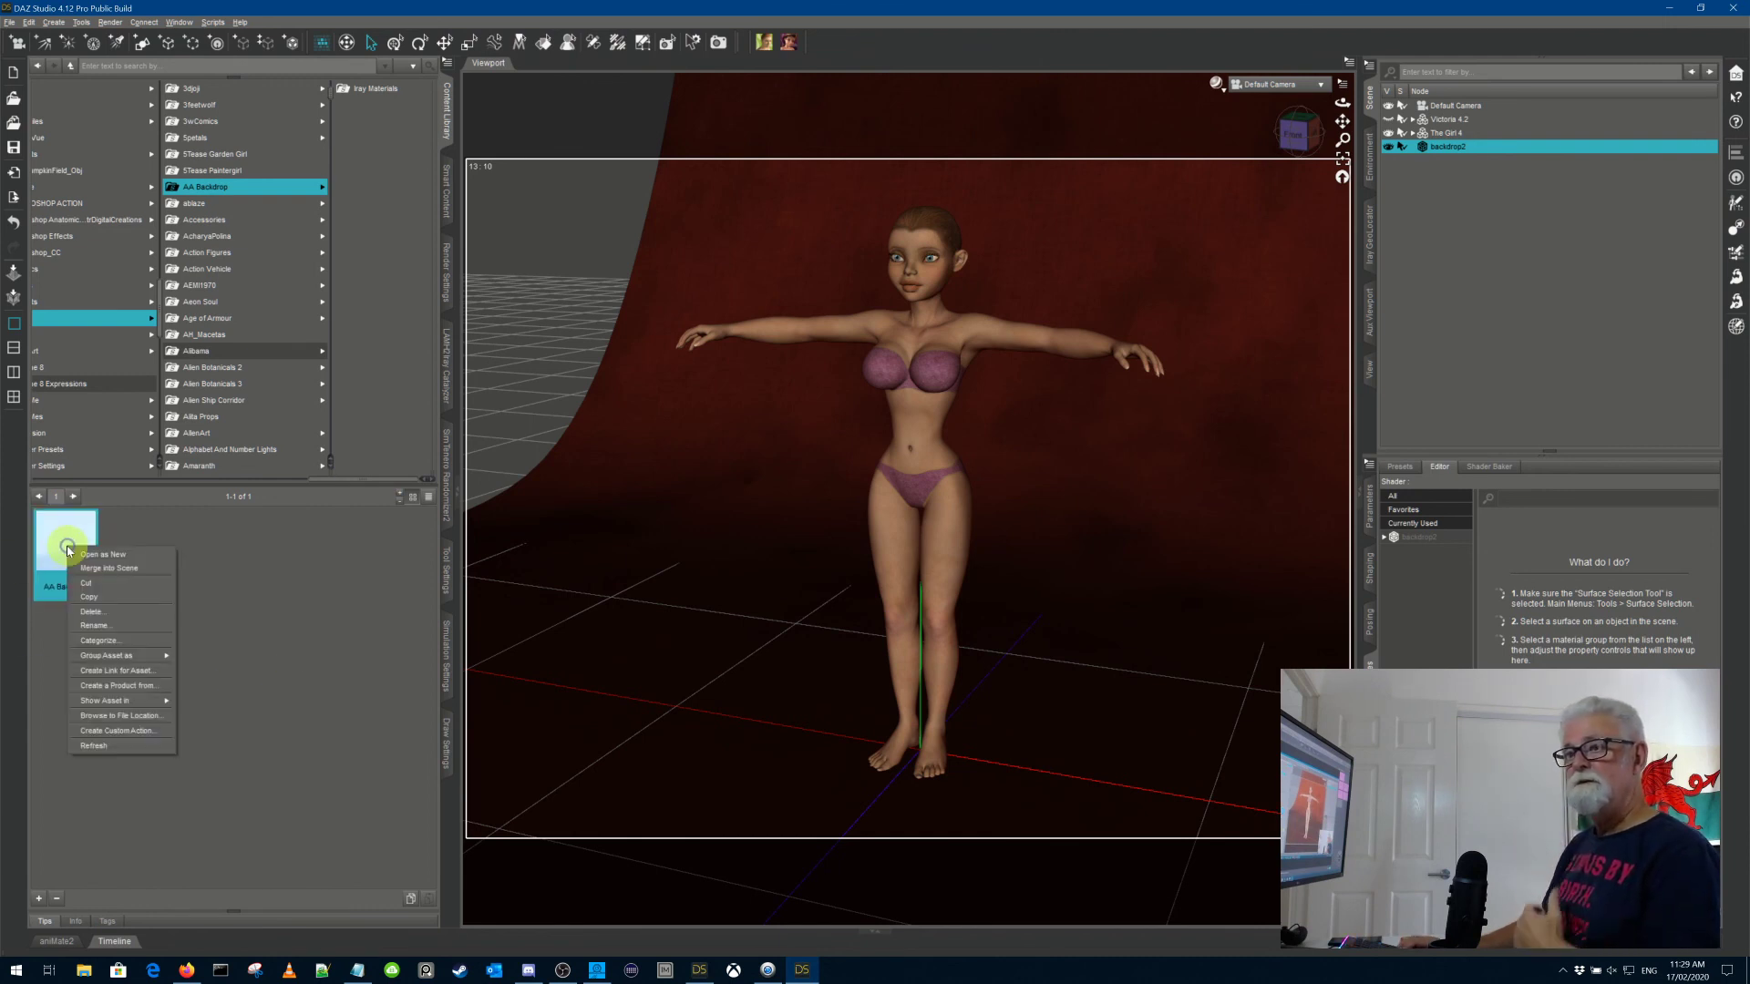
{"action": "left_click", "coordinate": [100, 732]}
{"action": "left_click", "coordinate": [863, 505]}
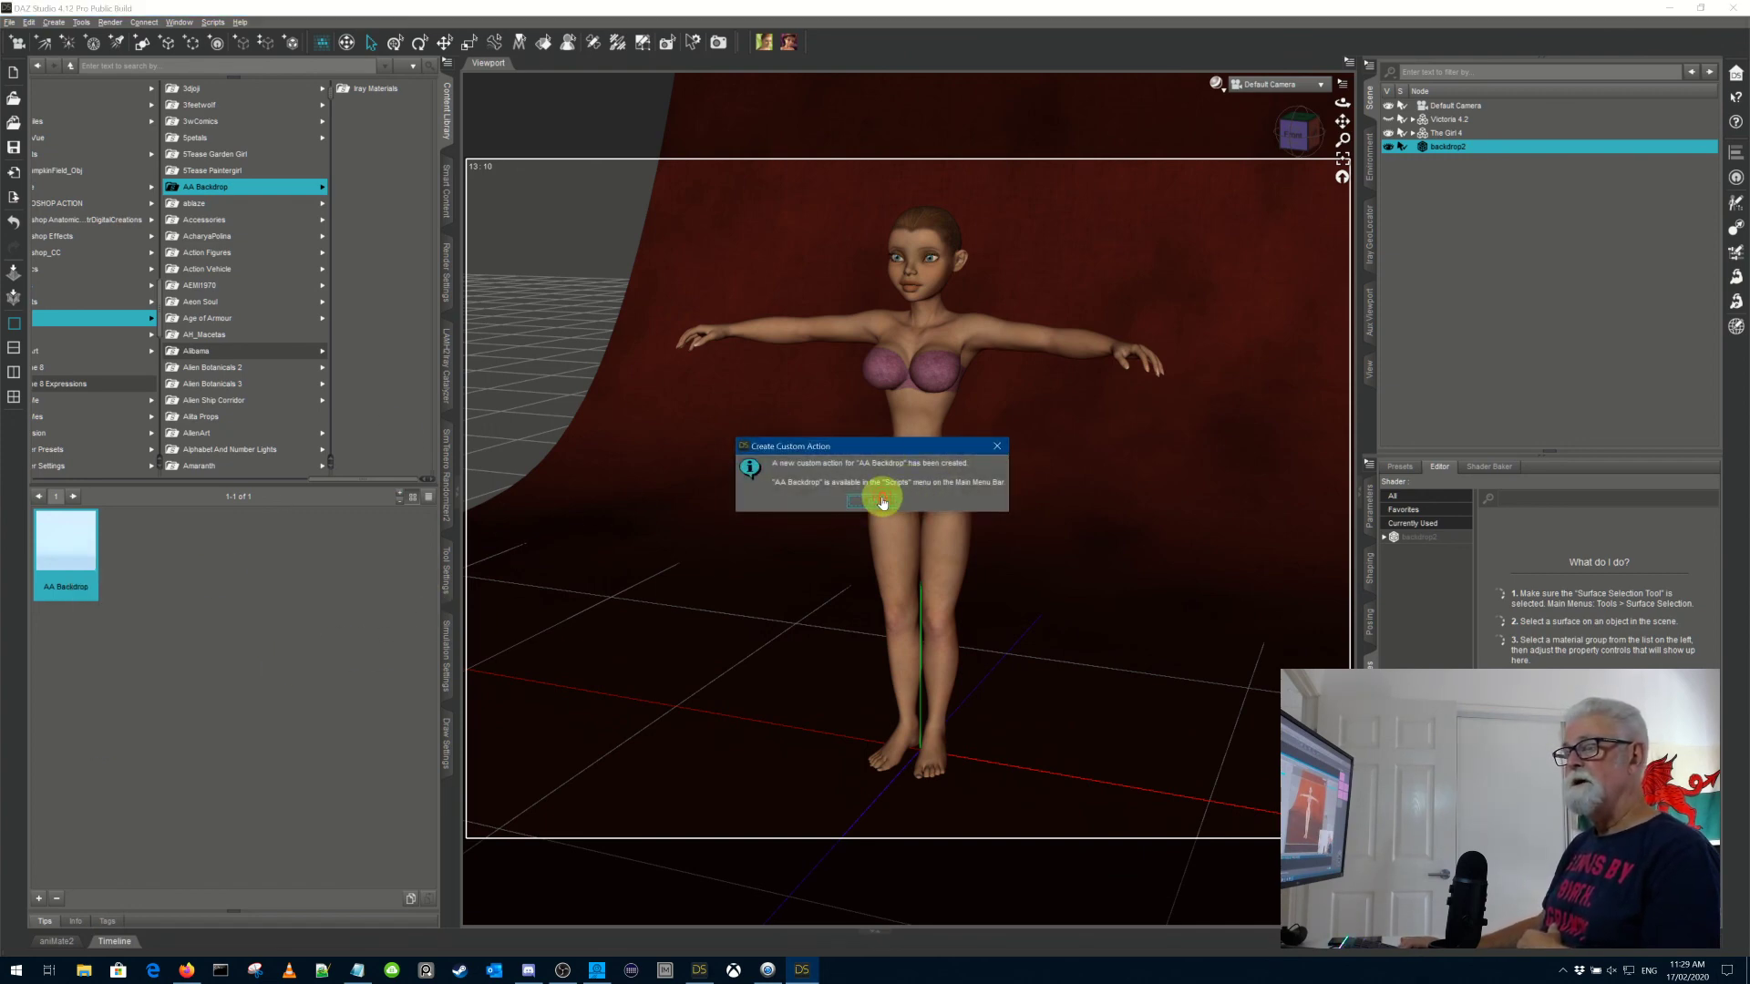
{"action": "left_click", "coordinate": [882, 501]}
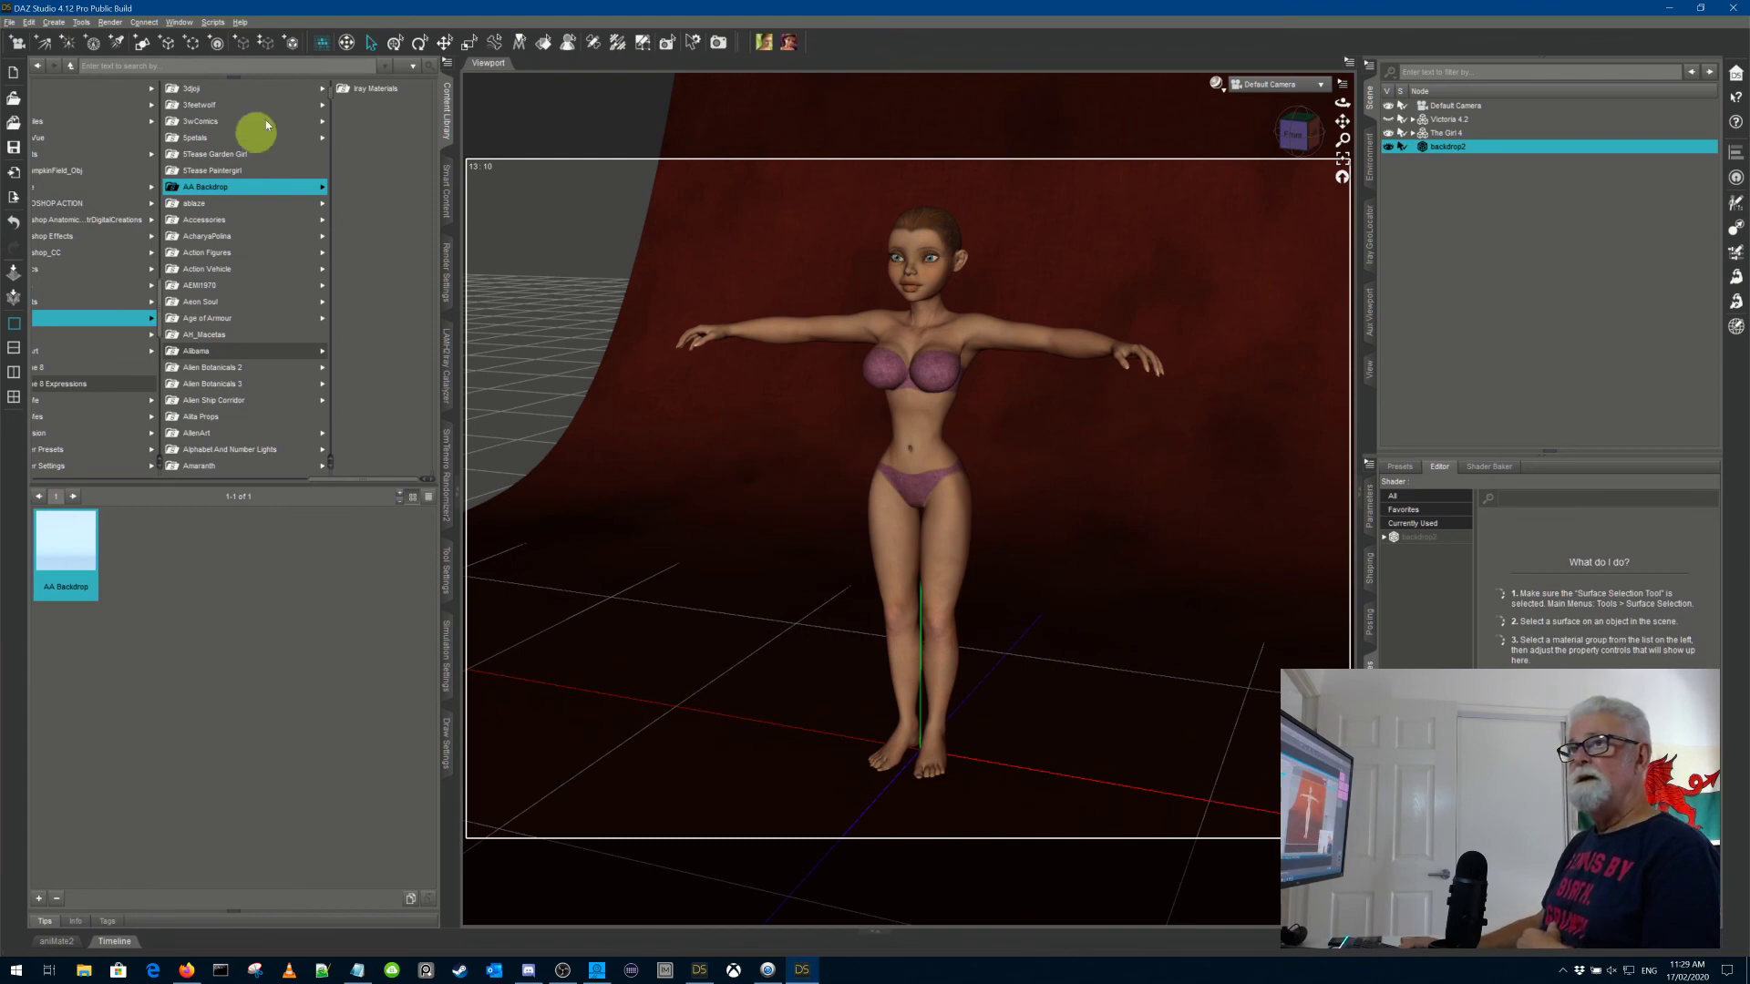
{"action": "left_click", "coordinate": [213, 22]}
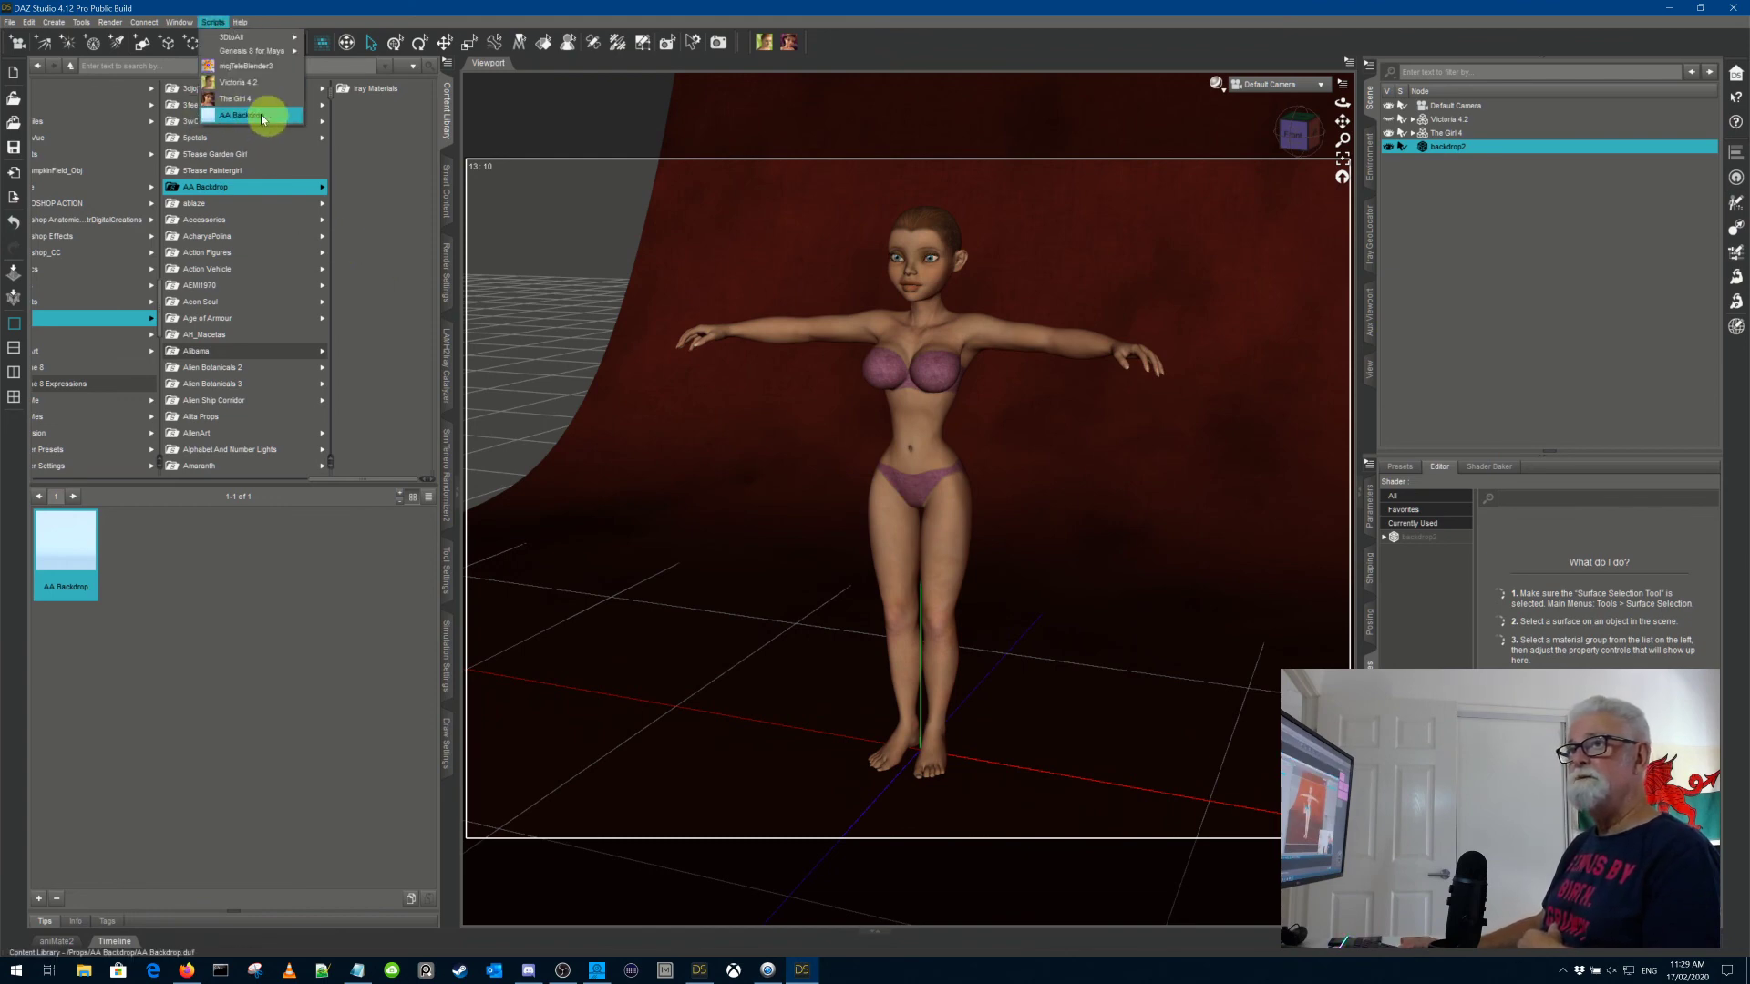
{"action": "left_click", "coordinate": [324, 675]}
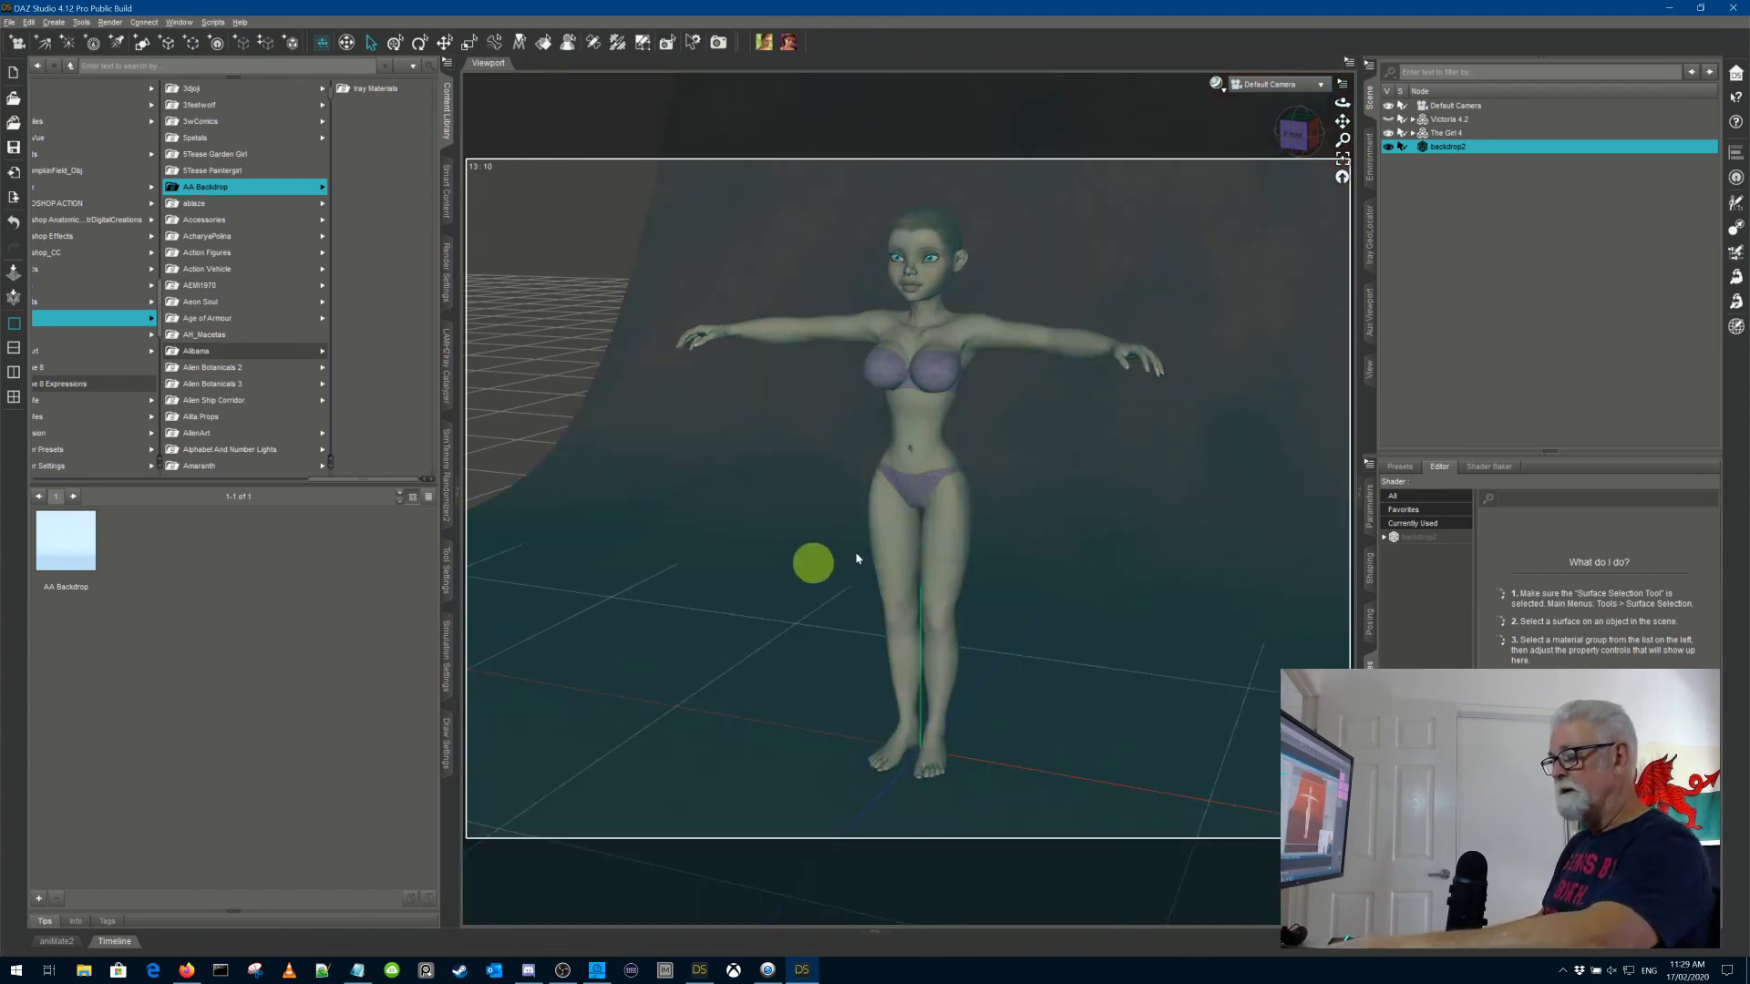
Step: Add the AA Backdrop custom action to the BG Props toolbar and accept the customization
{"action": "key", "text": "F3"}
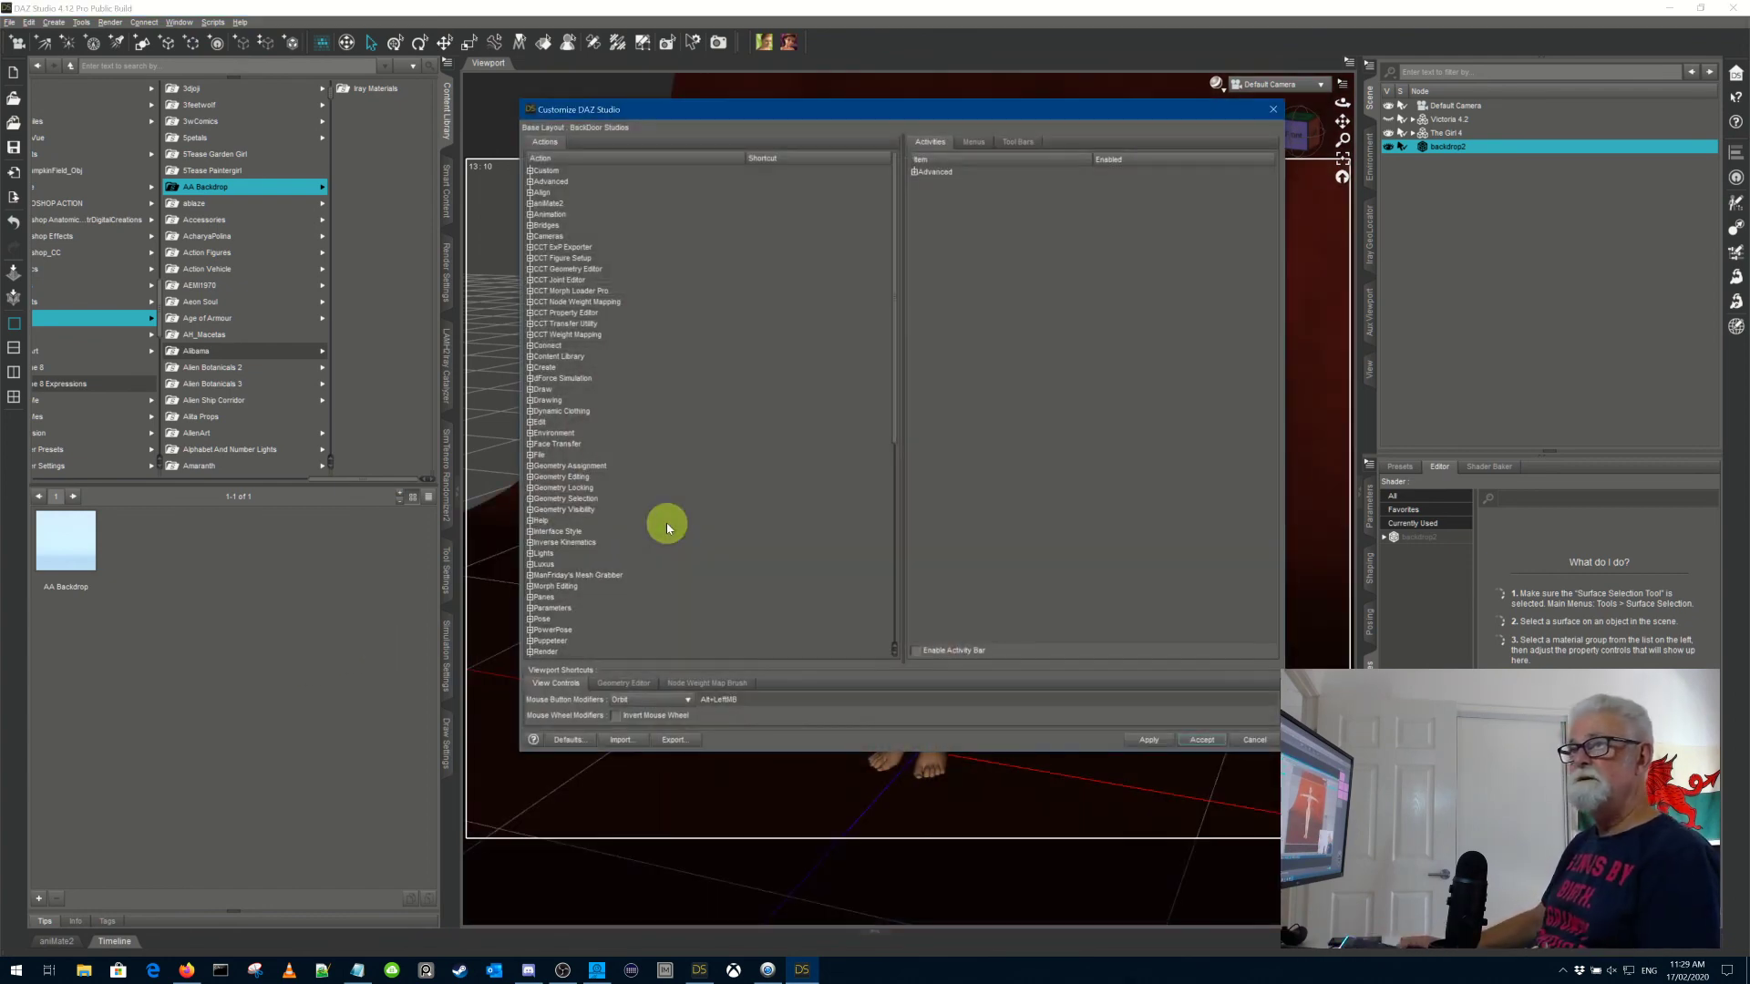
{"action": "left_click", "coordinate": [529, 171]}
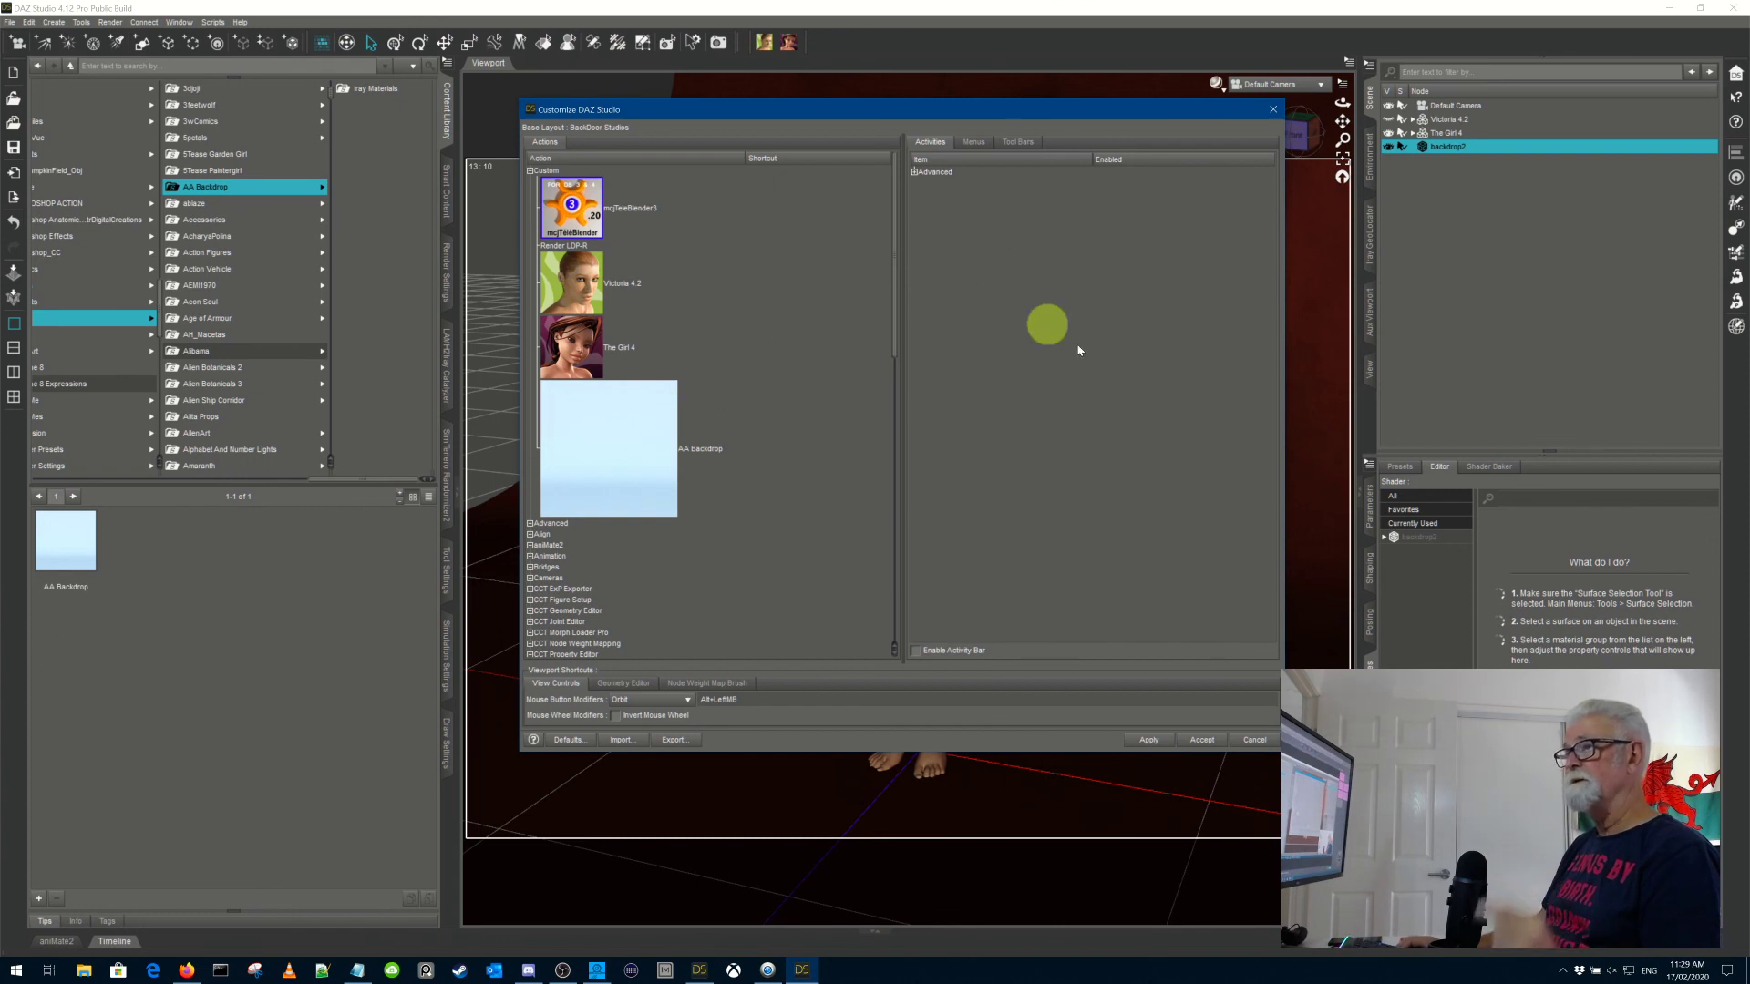
{"action": "left_click", "coordinate": [966, 142]}
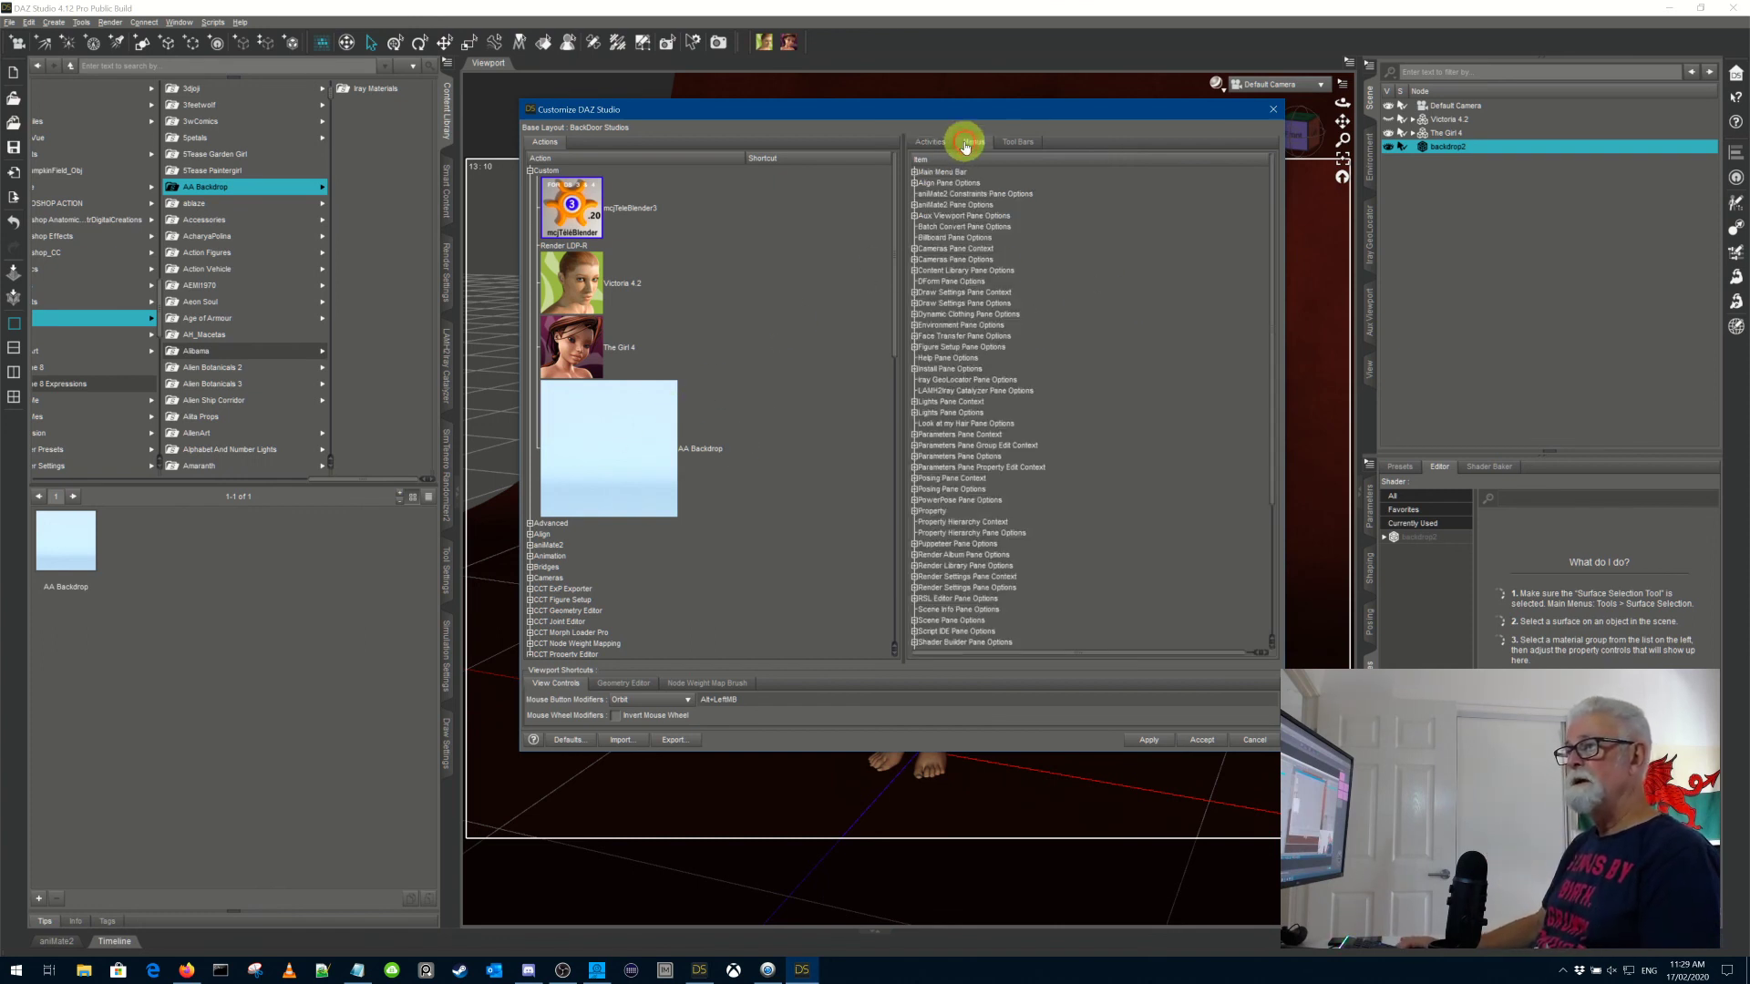
{"action": "left_click", "coordinate": [1018, 142]}
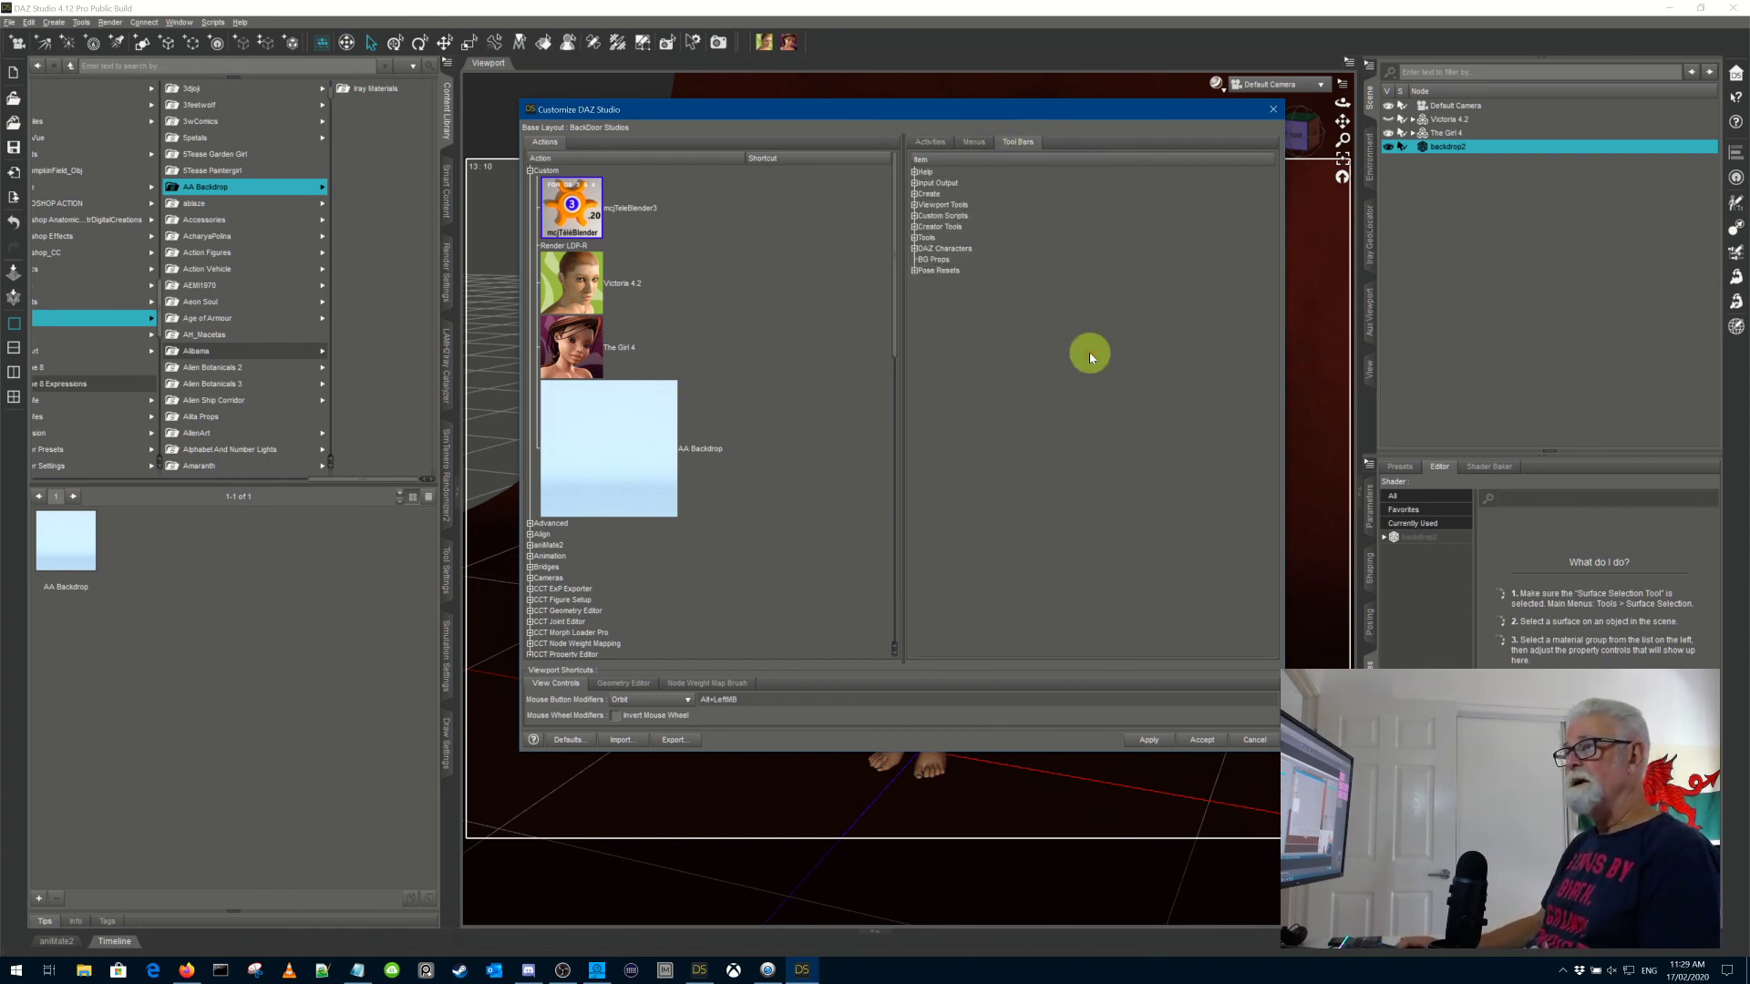
{"action": "left_click", "coordinate": [934, 260]}
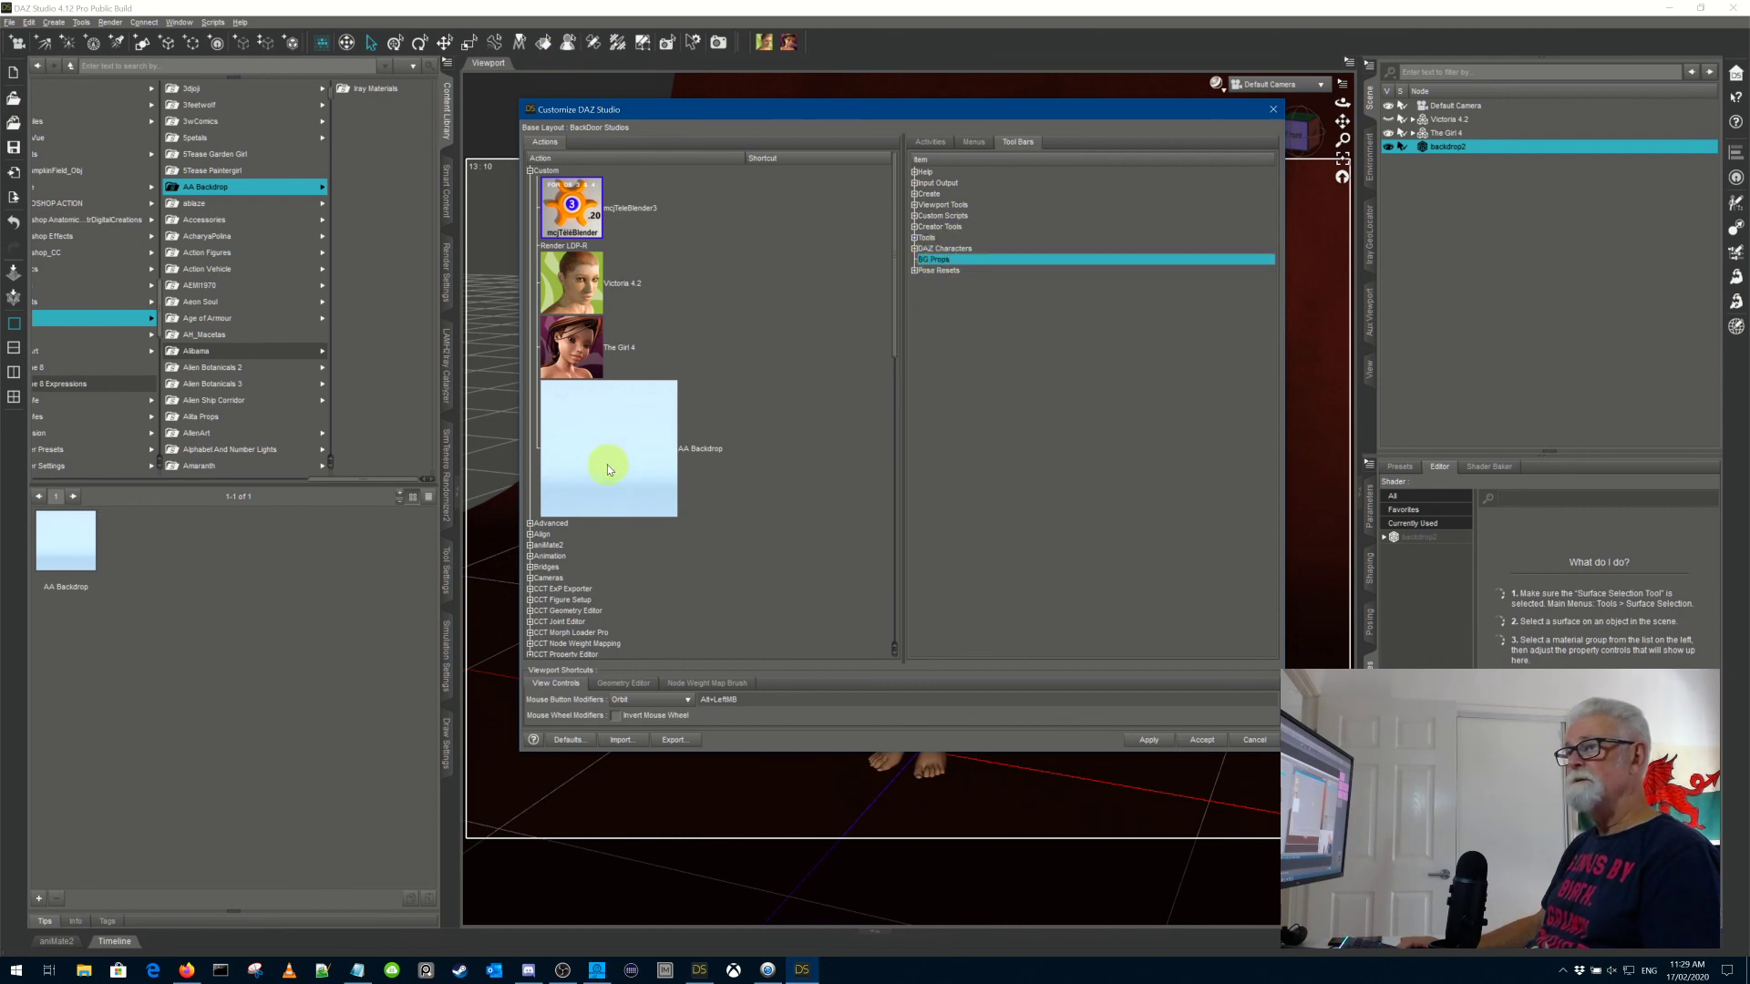
{"action": "left_click_drag", "start_coordinate": [605, 461], "coordinate": [956, 260]}
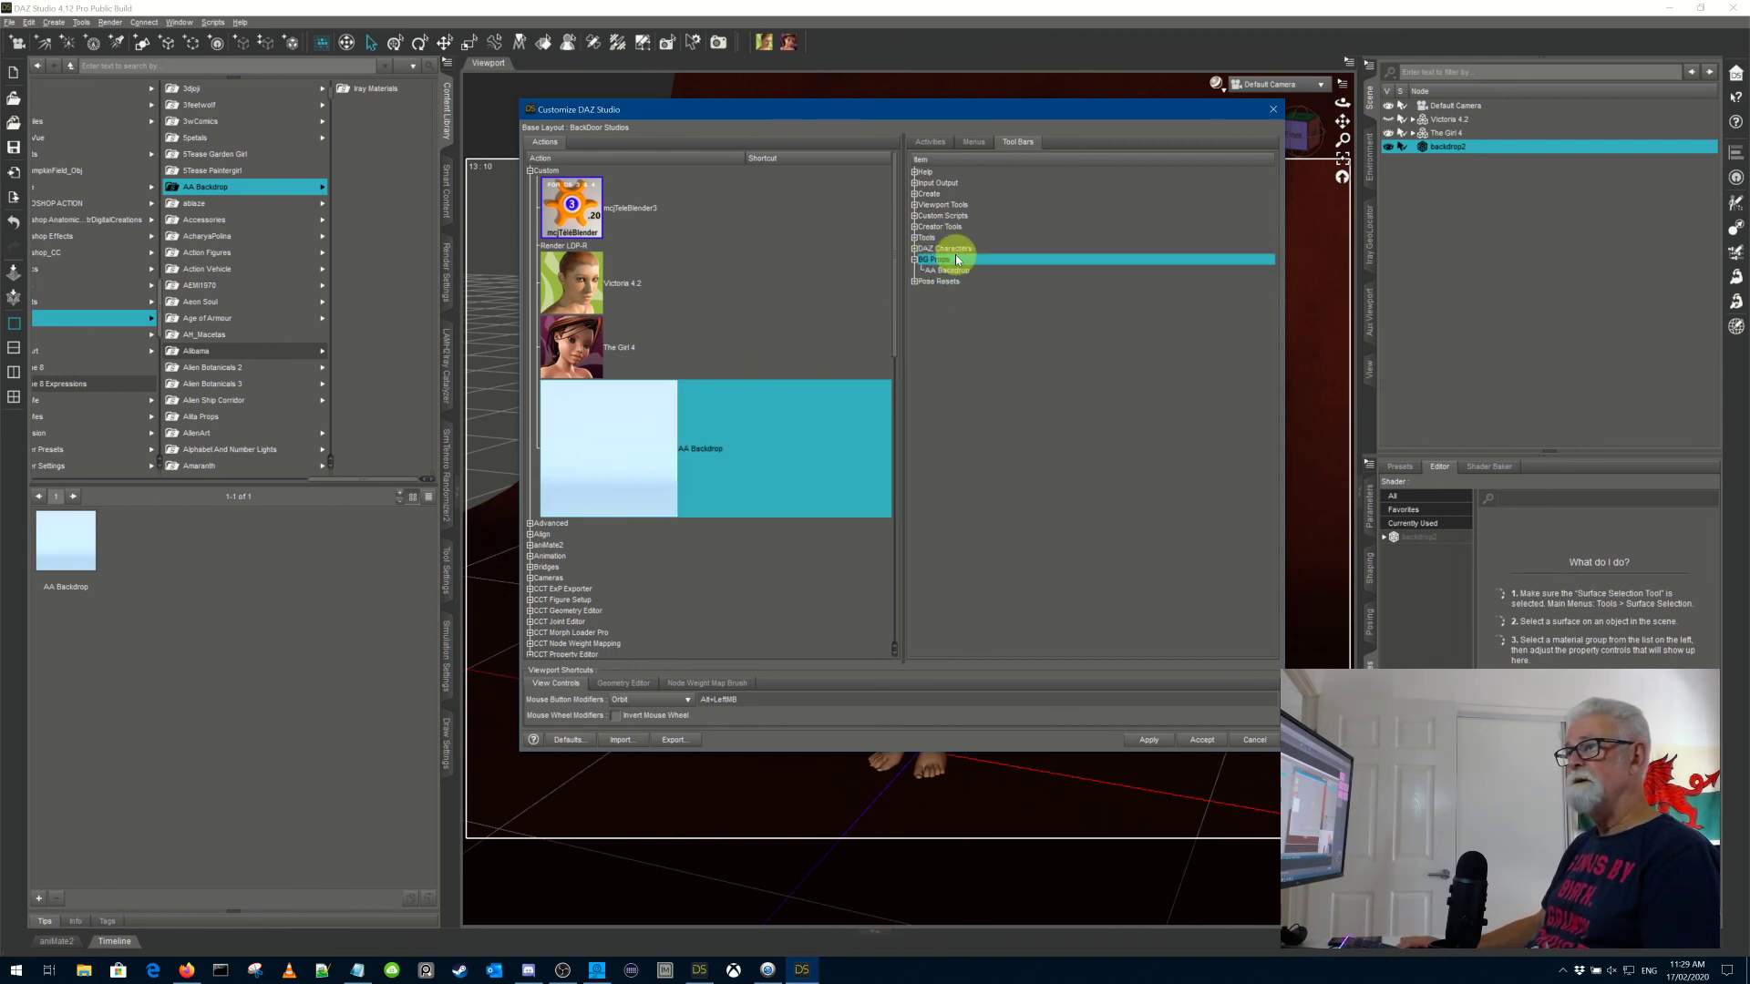
{"action": "left_click", "coordinate": [1058, 445]}
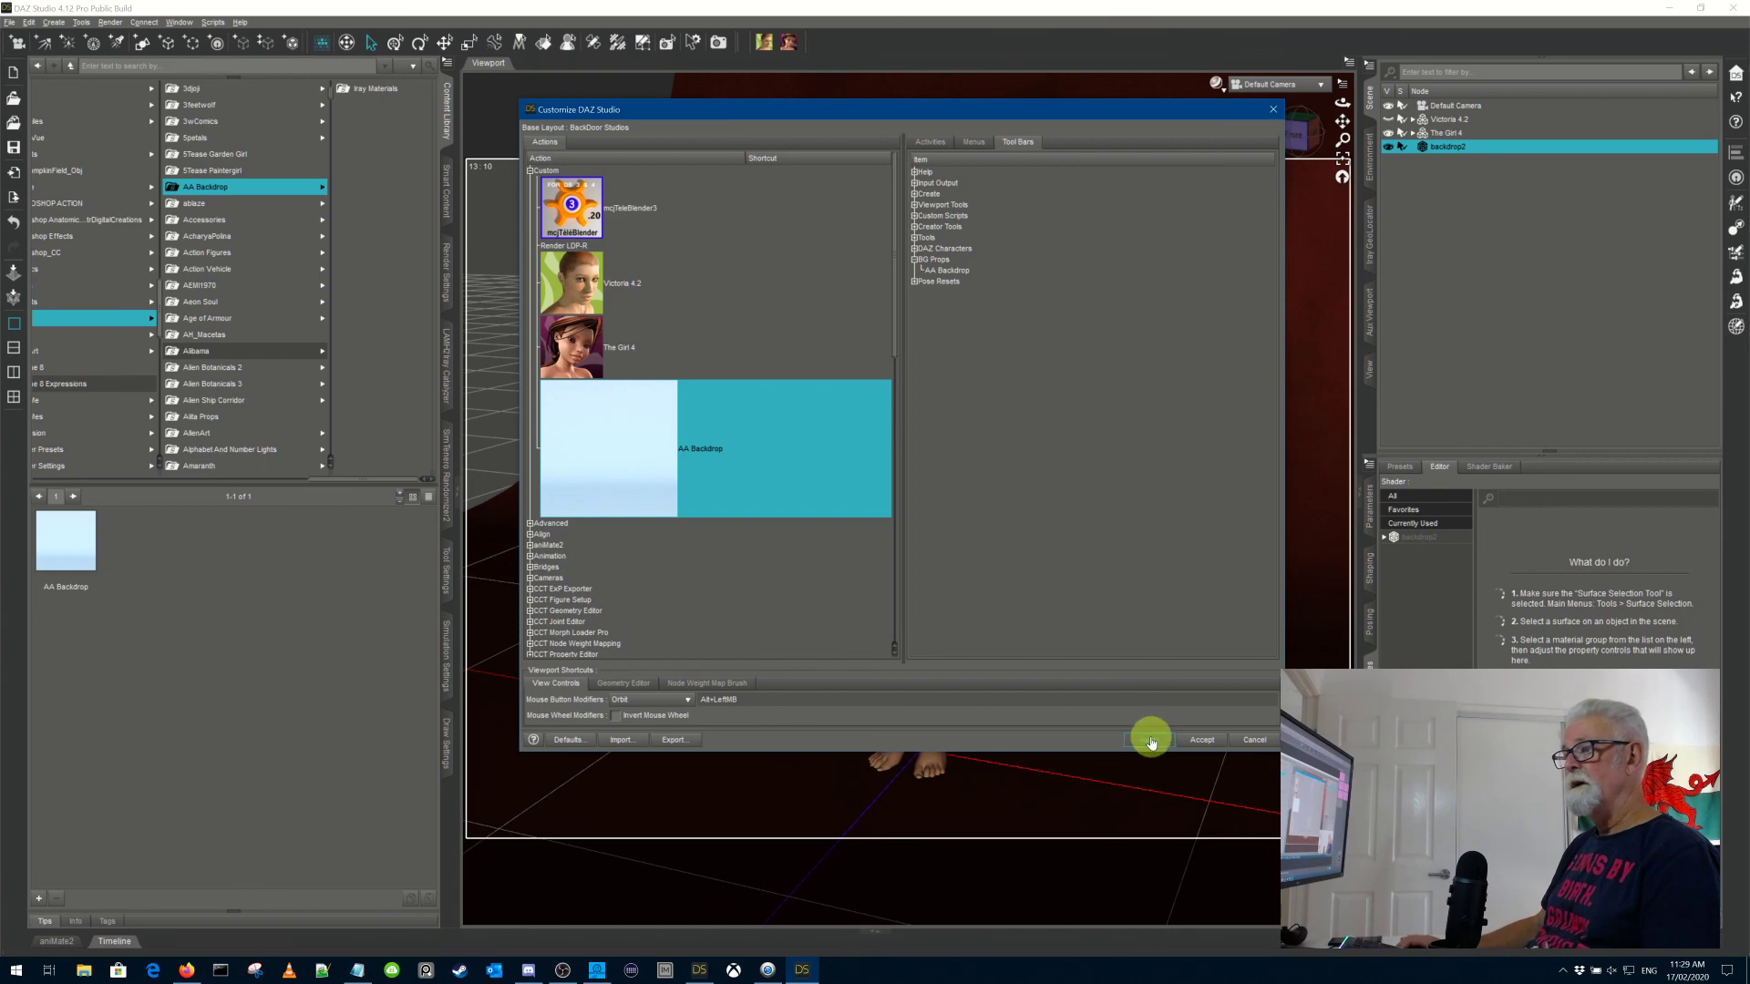
{"action": "left_click", "coordinate": [1205, 741]}
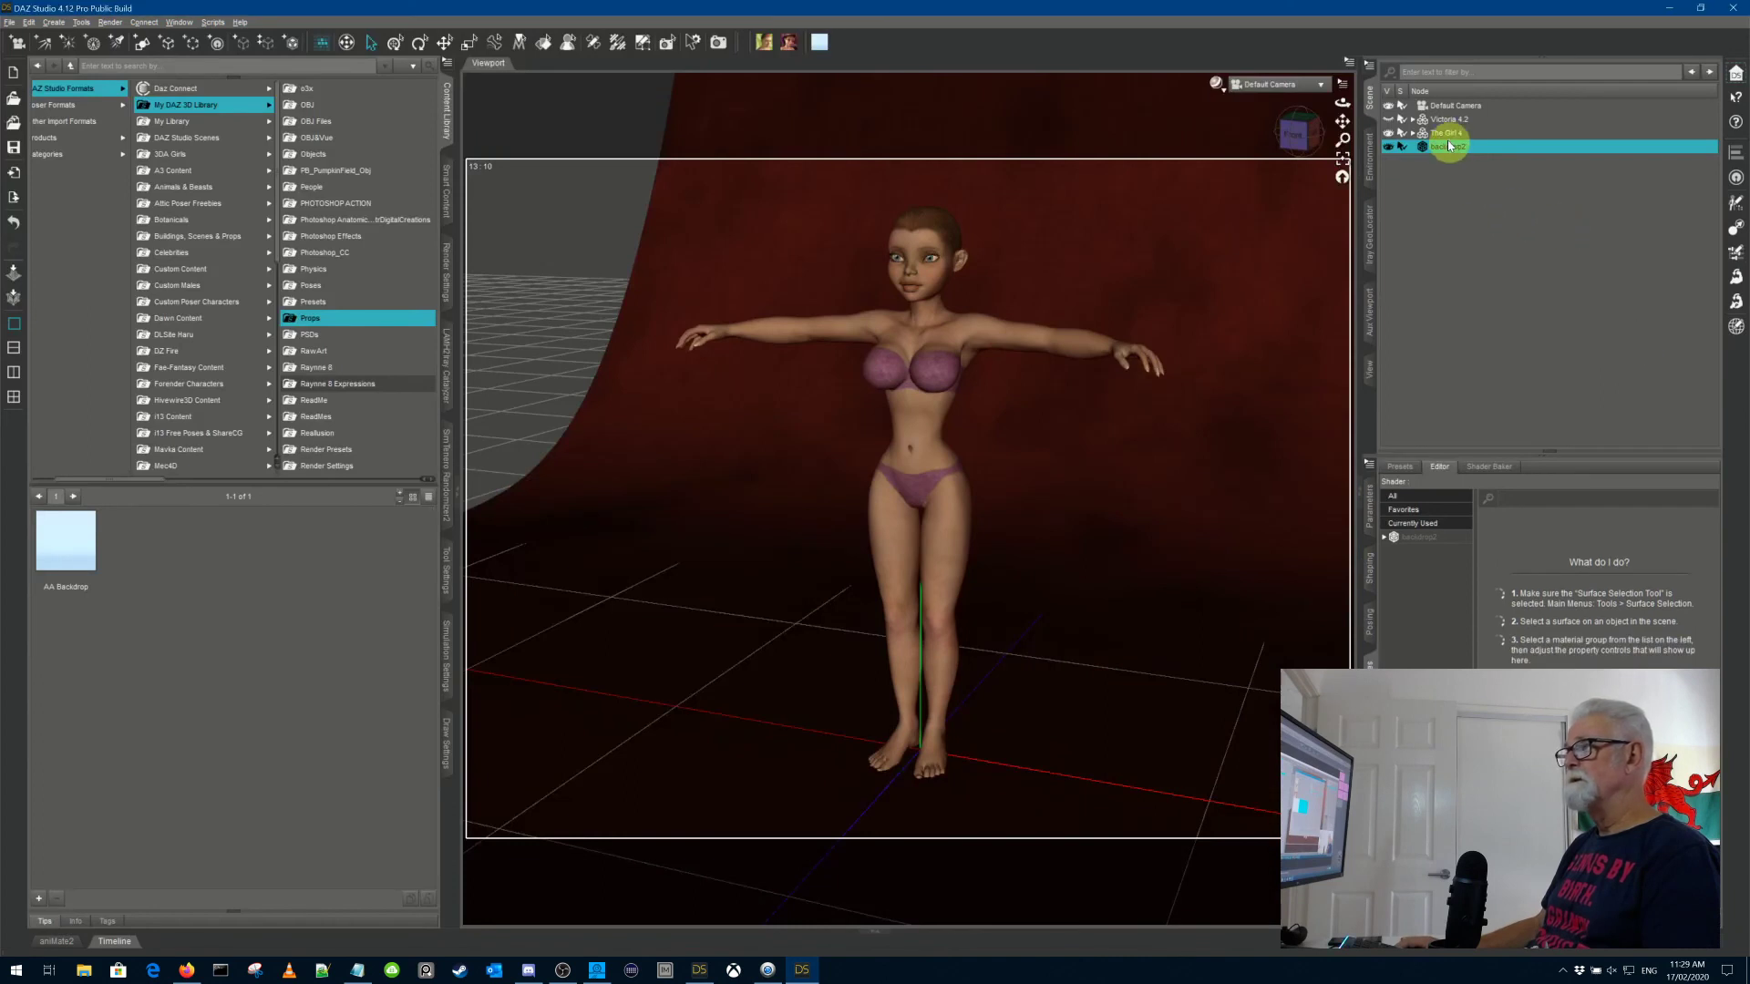
Step: Delete the backdrop from the scene and reload it with the AA Backdrop action on the BG Props toolbar
{"action": "key", "text": "Delete"}
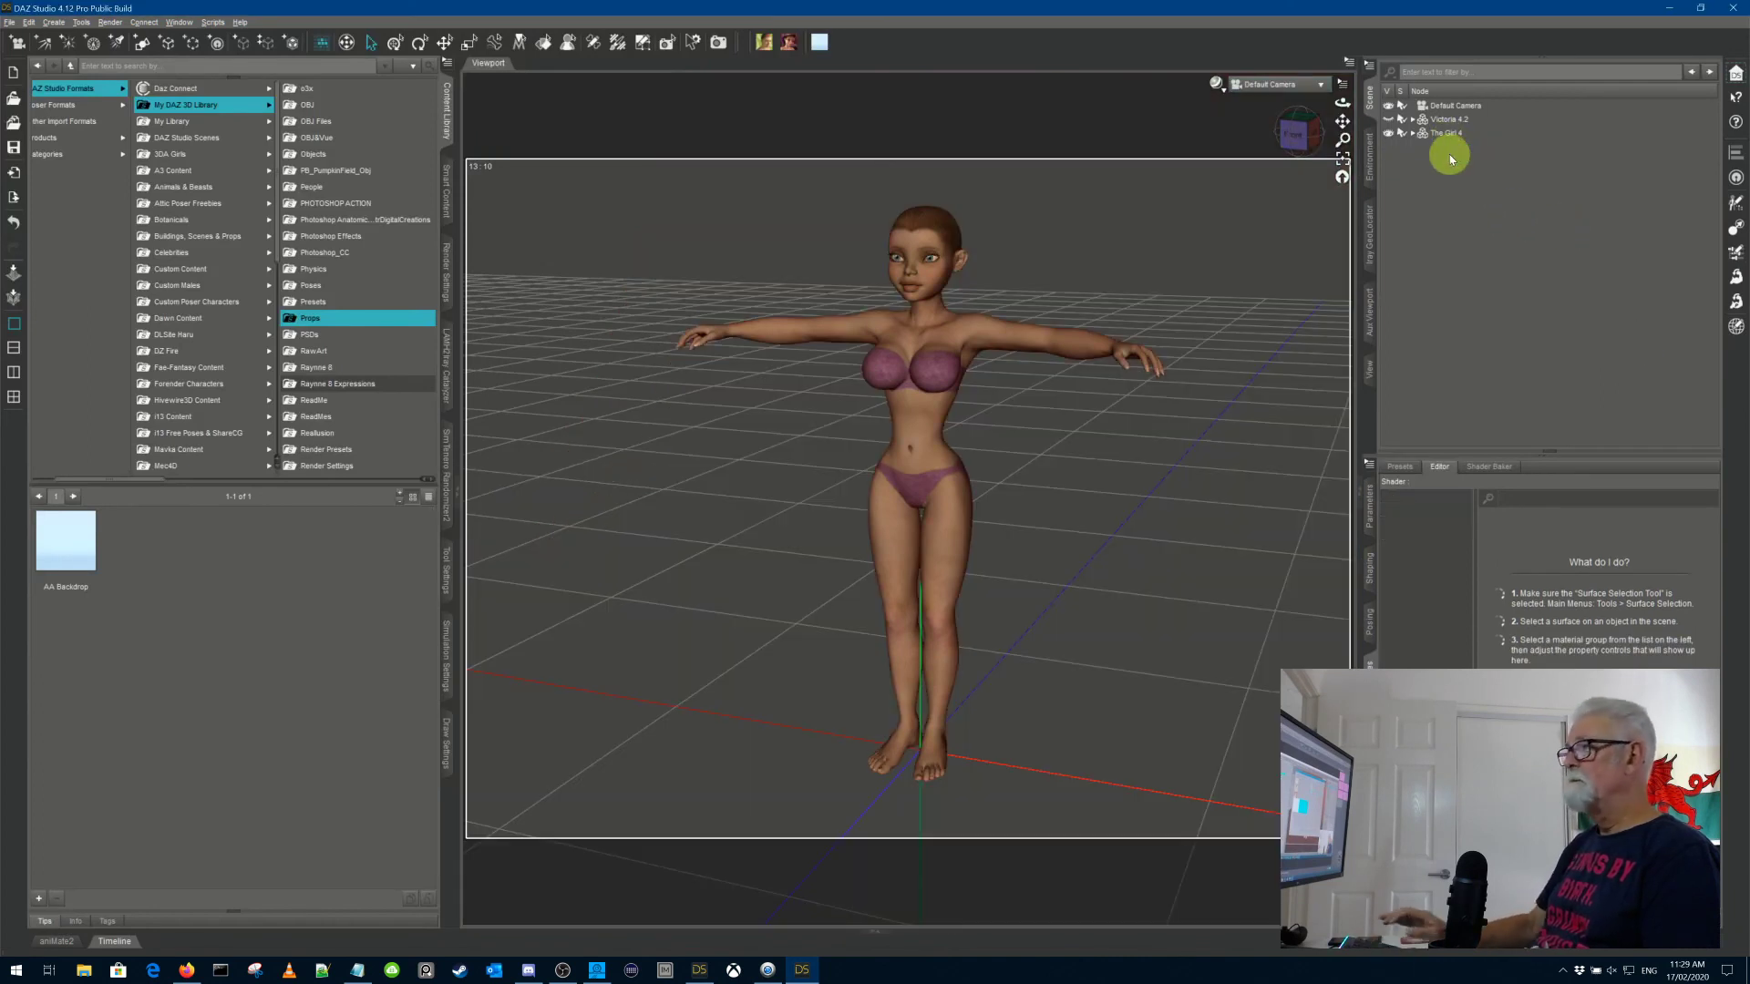
{"action": "left_click", "coordinate": [819, 42]}
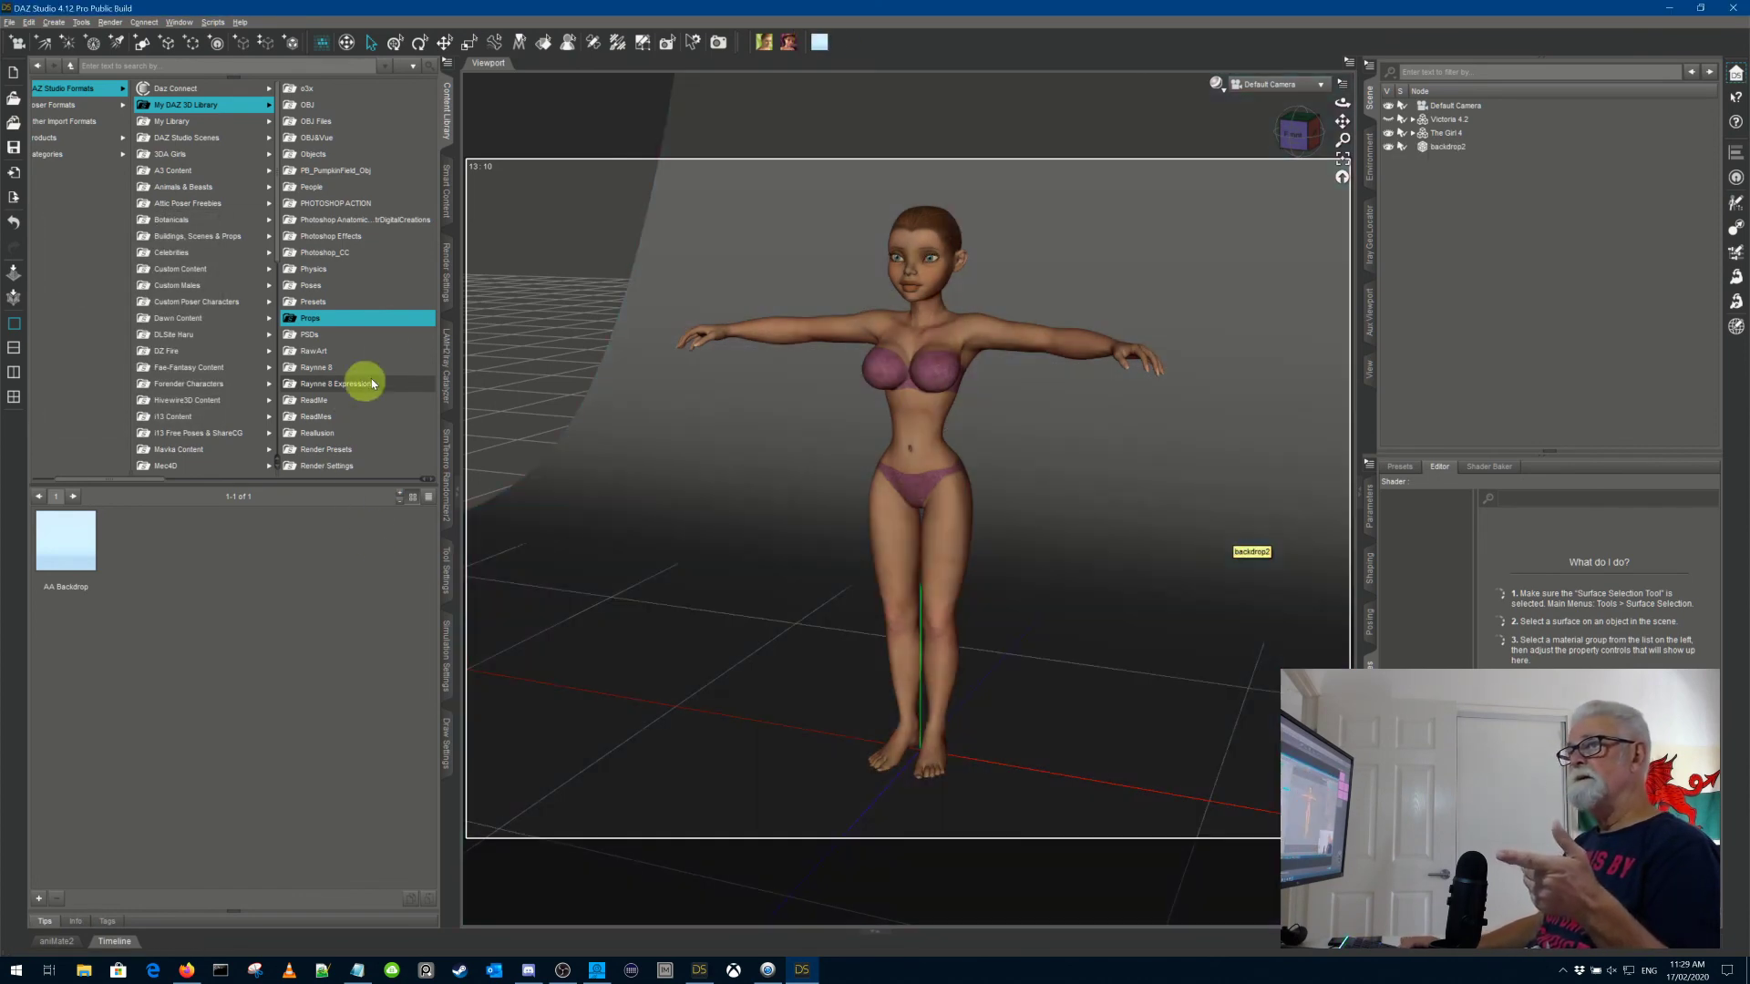
Step: Create a custom action under Scripts for the Backdrop 3 - Tint 4 material from the AA Backdrop prop's Iray Materials folder
{"action": "left_click", "coordinate": [378, 317]}
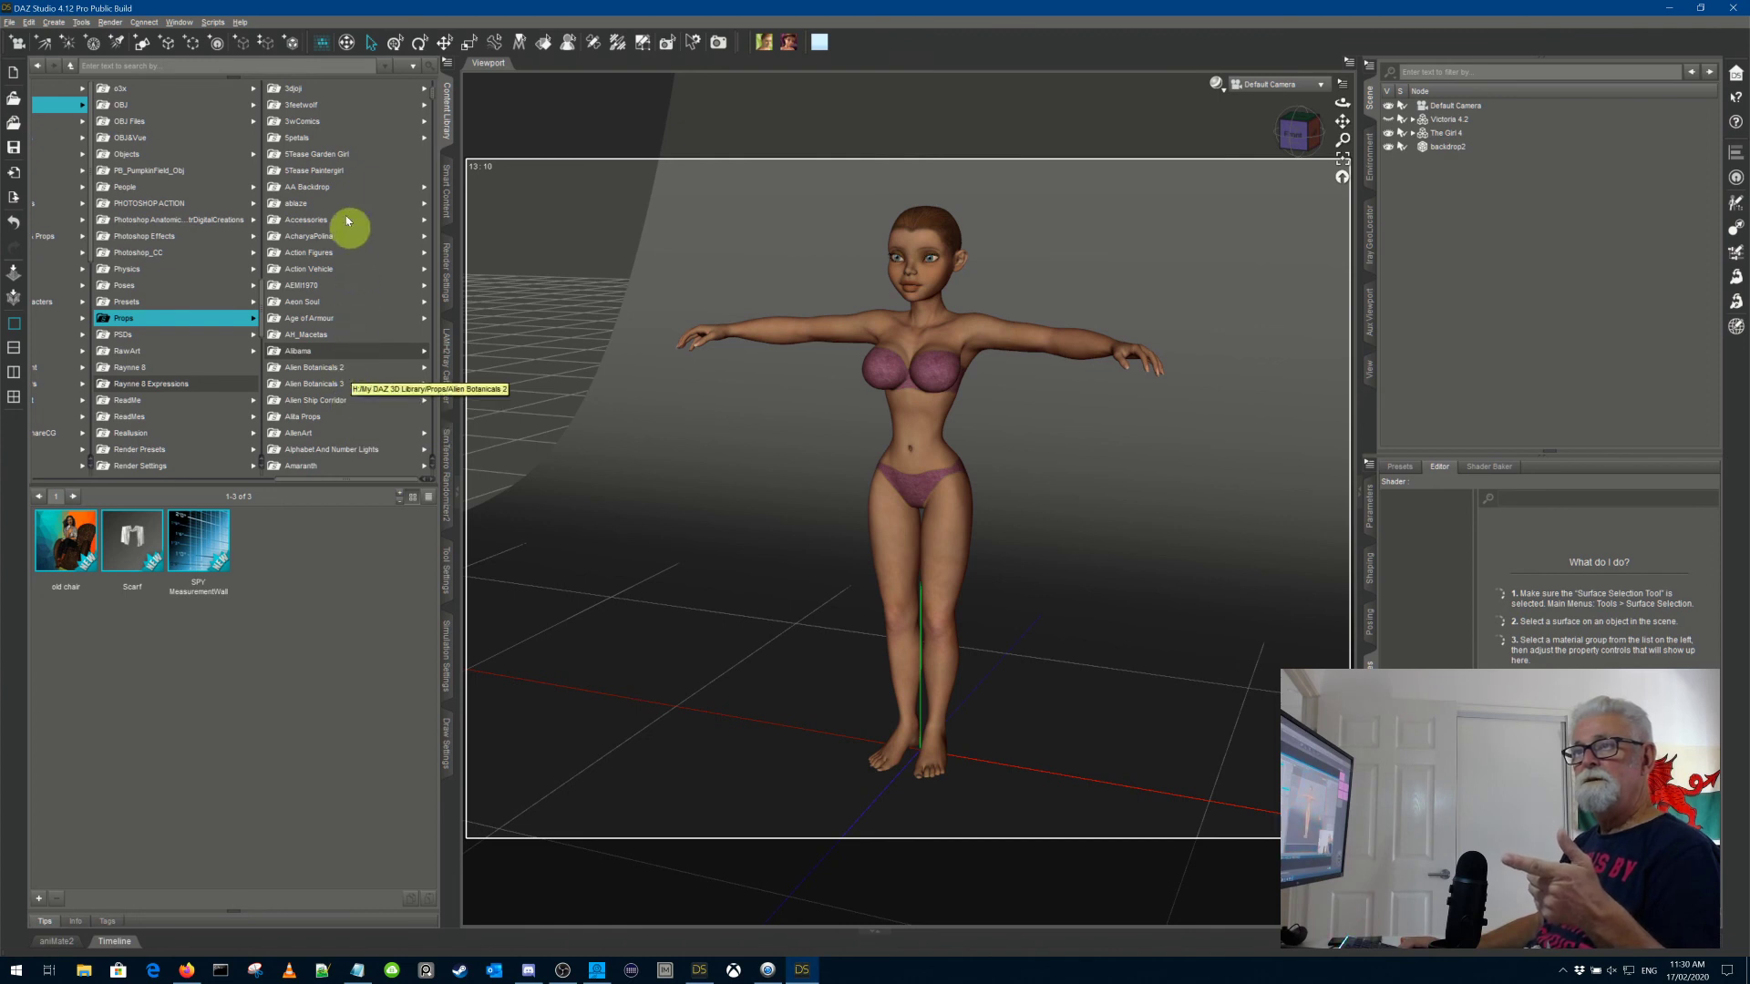
{"action": "left_click", "coordinate": [334, 189]}
{"action": "left_click", "coordinate": [381, 89]}
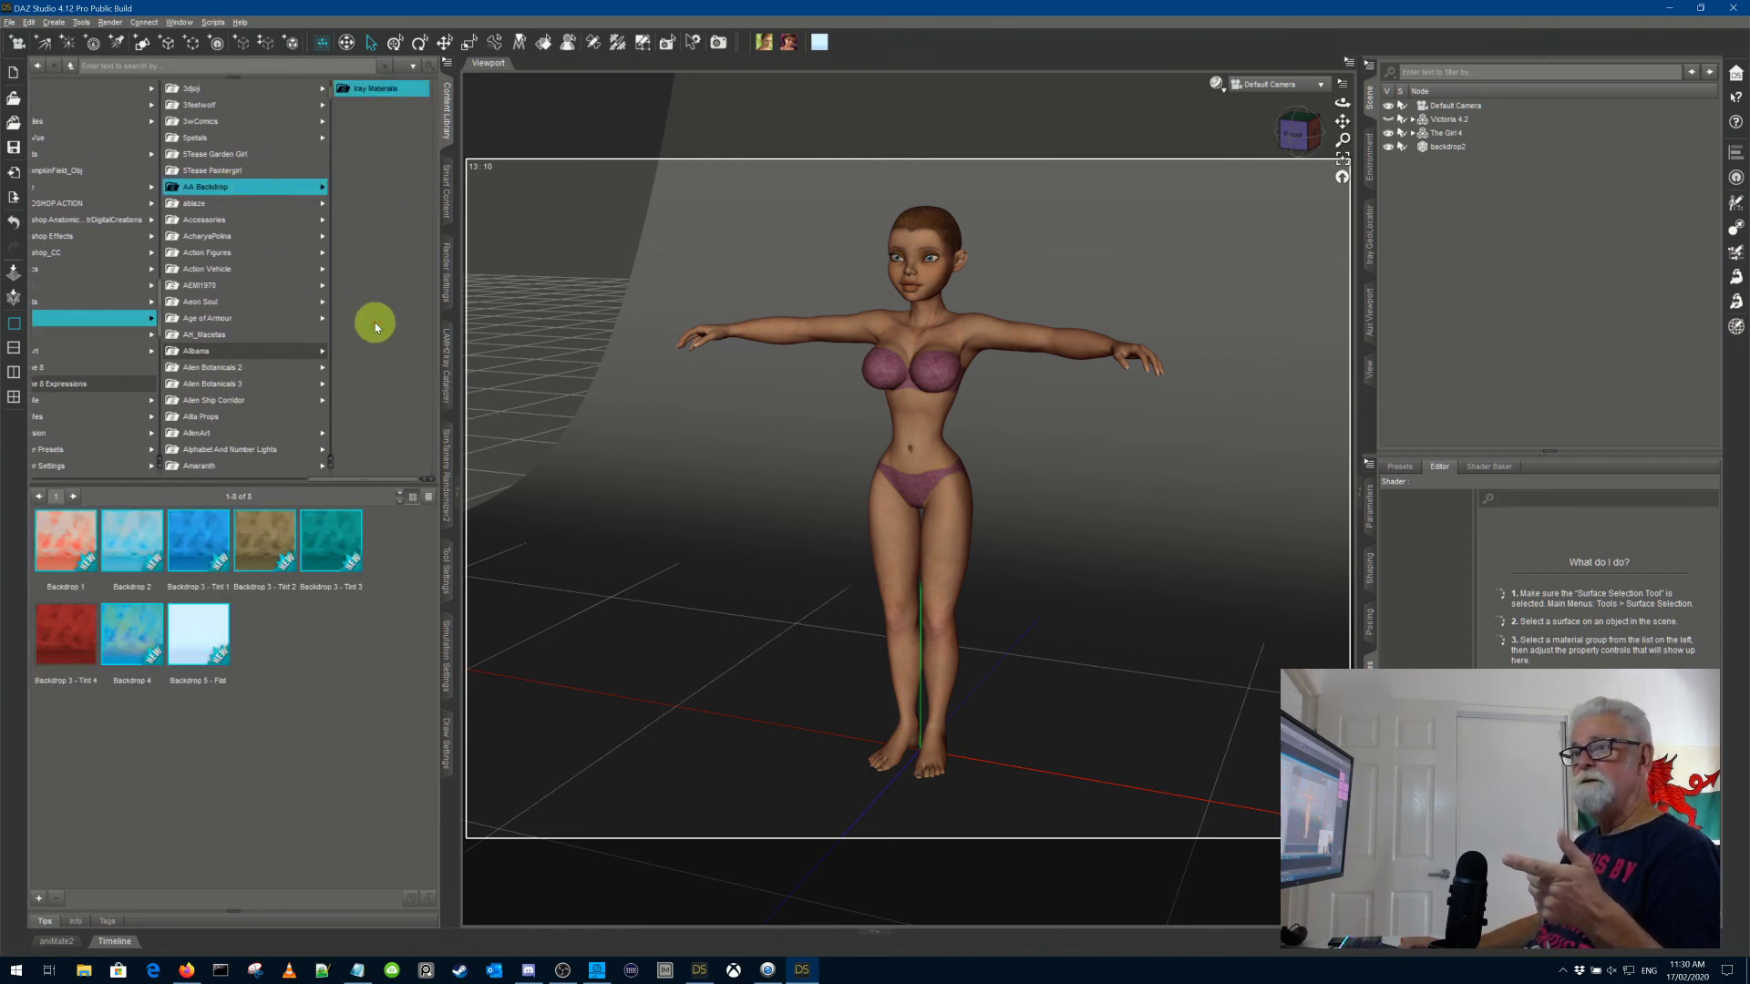
{"action": "mouse_move", "coordinate": [77, 539]}
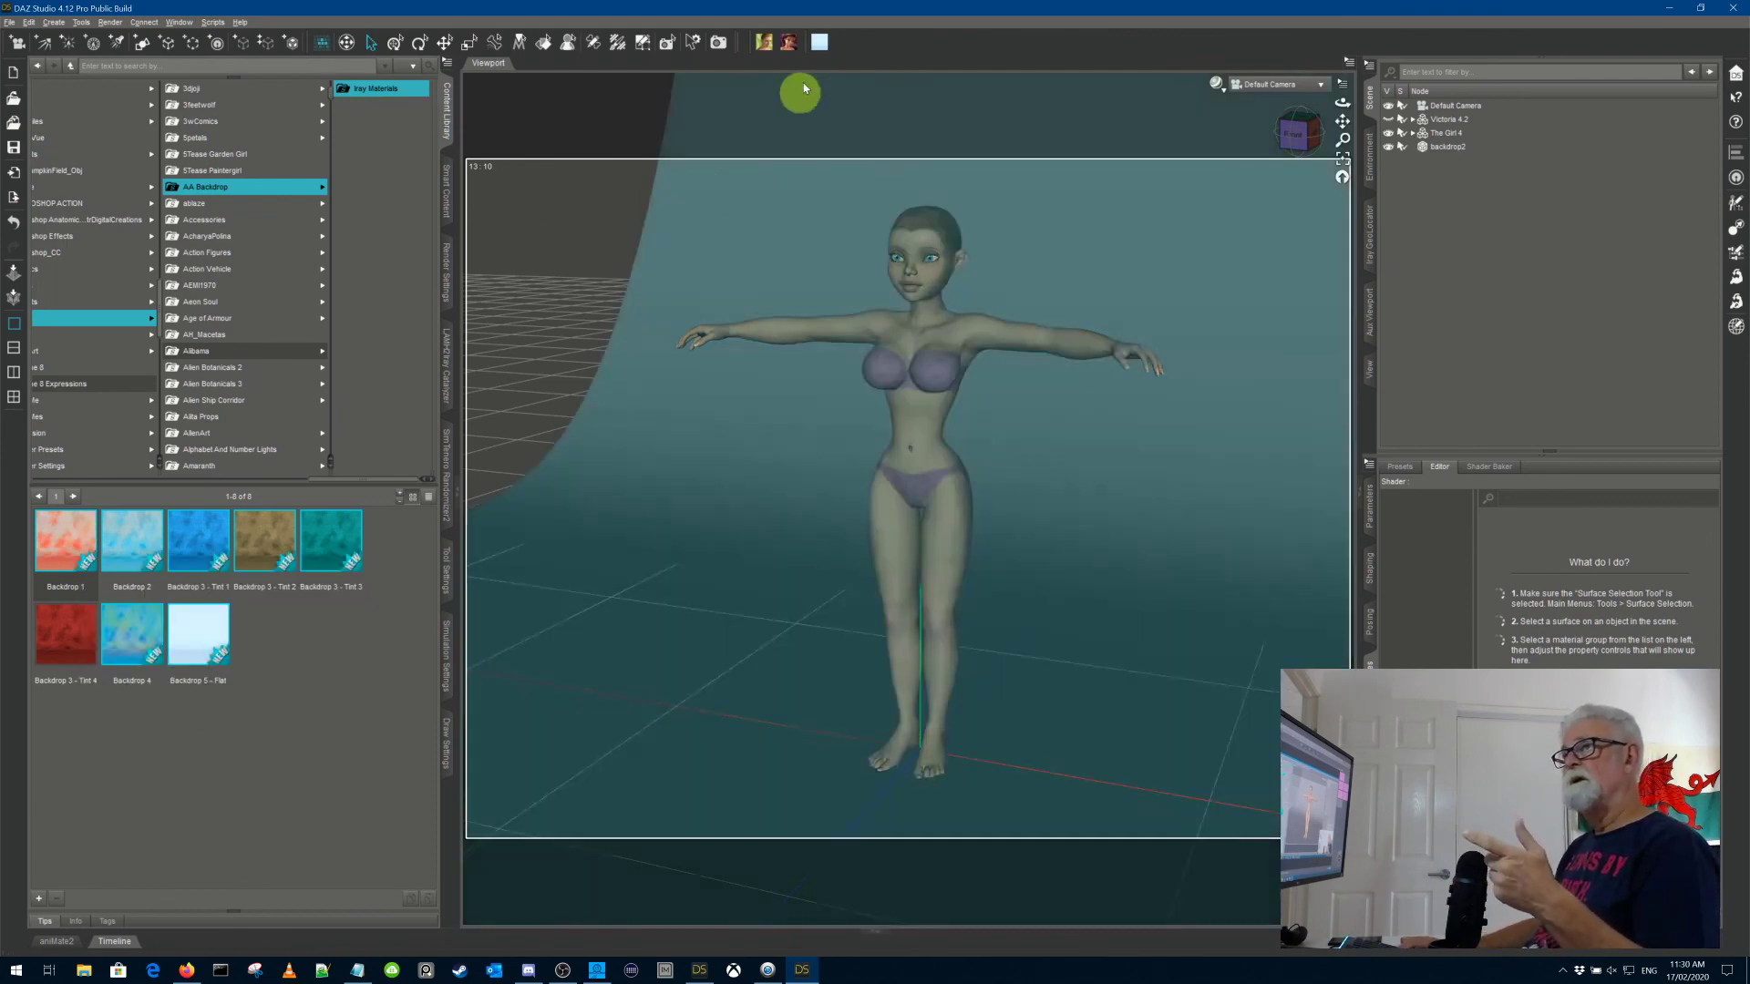
{"action": "left_click", "coordinate": [819, 42]}
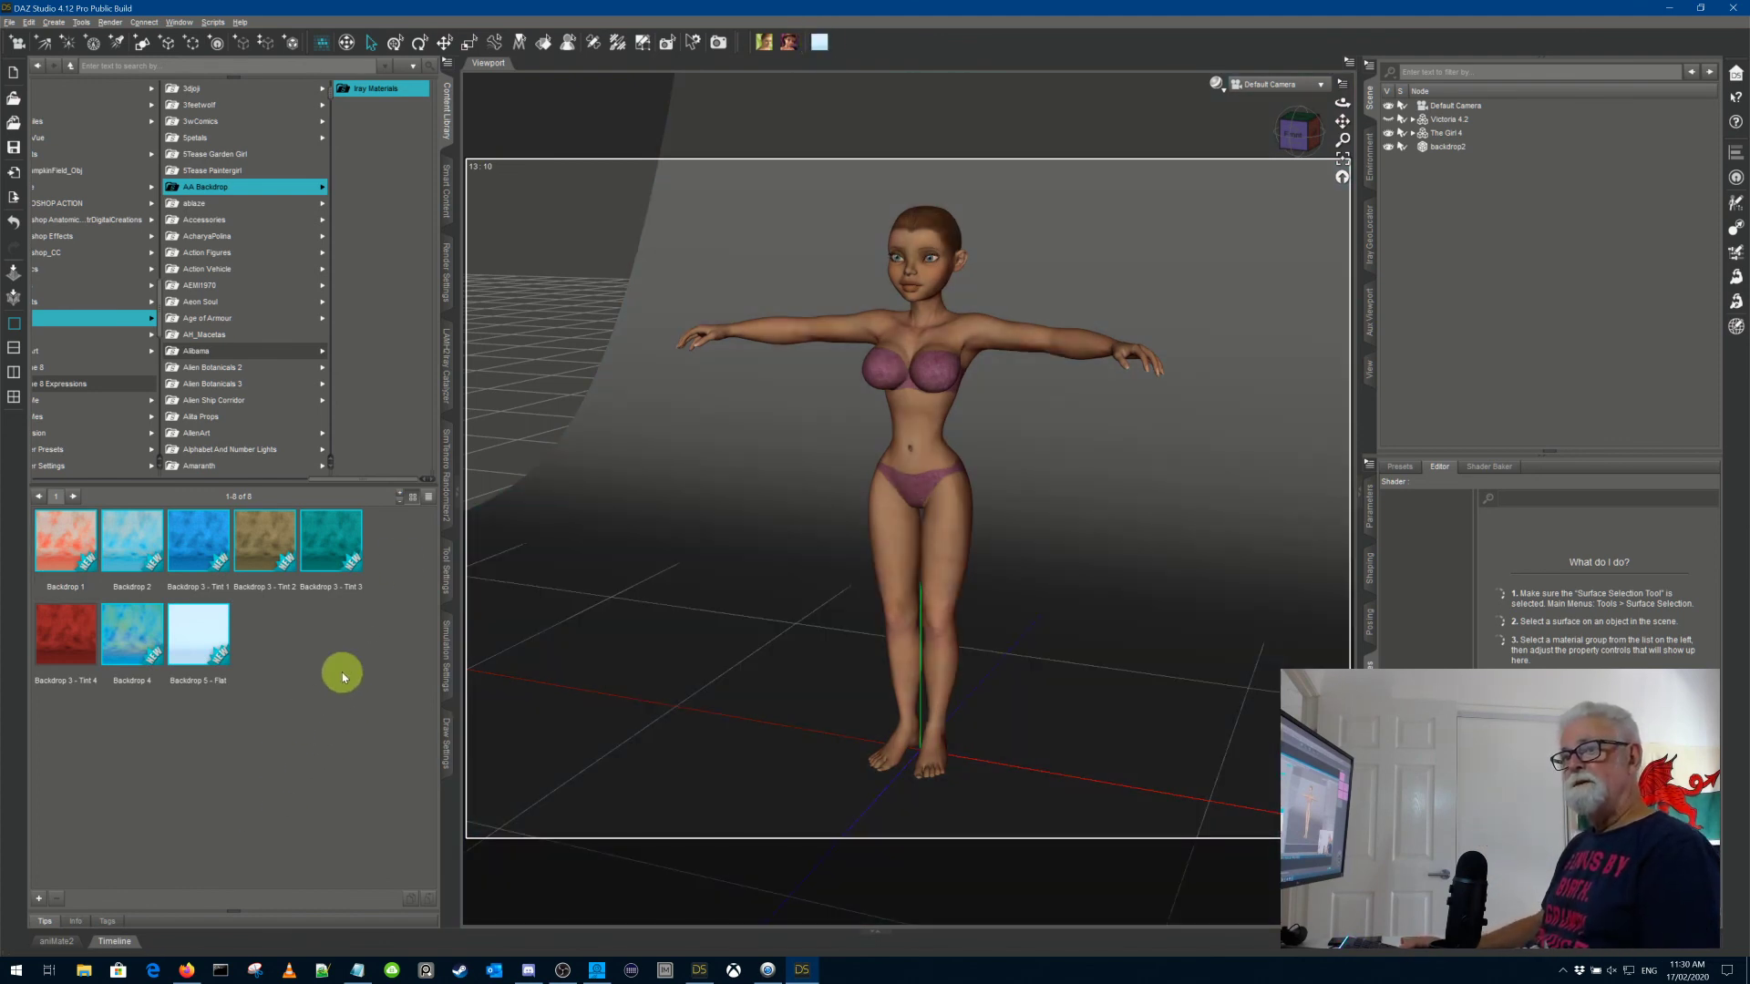
{"action": "left_click", "coordinate": [77, 645]}
{"action": "right_click", "coordinate": [77, 645]}
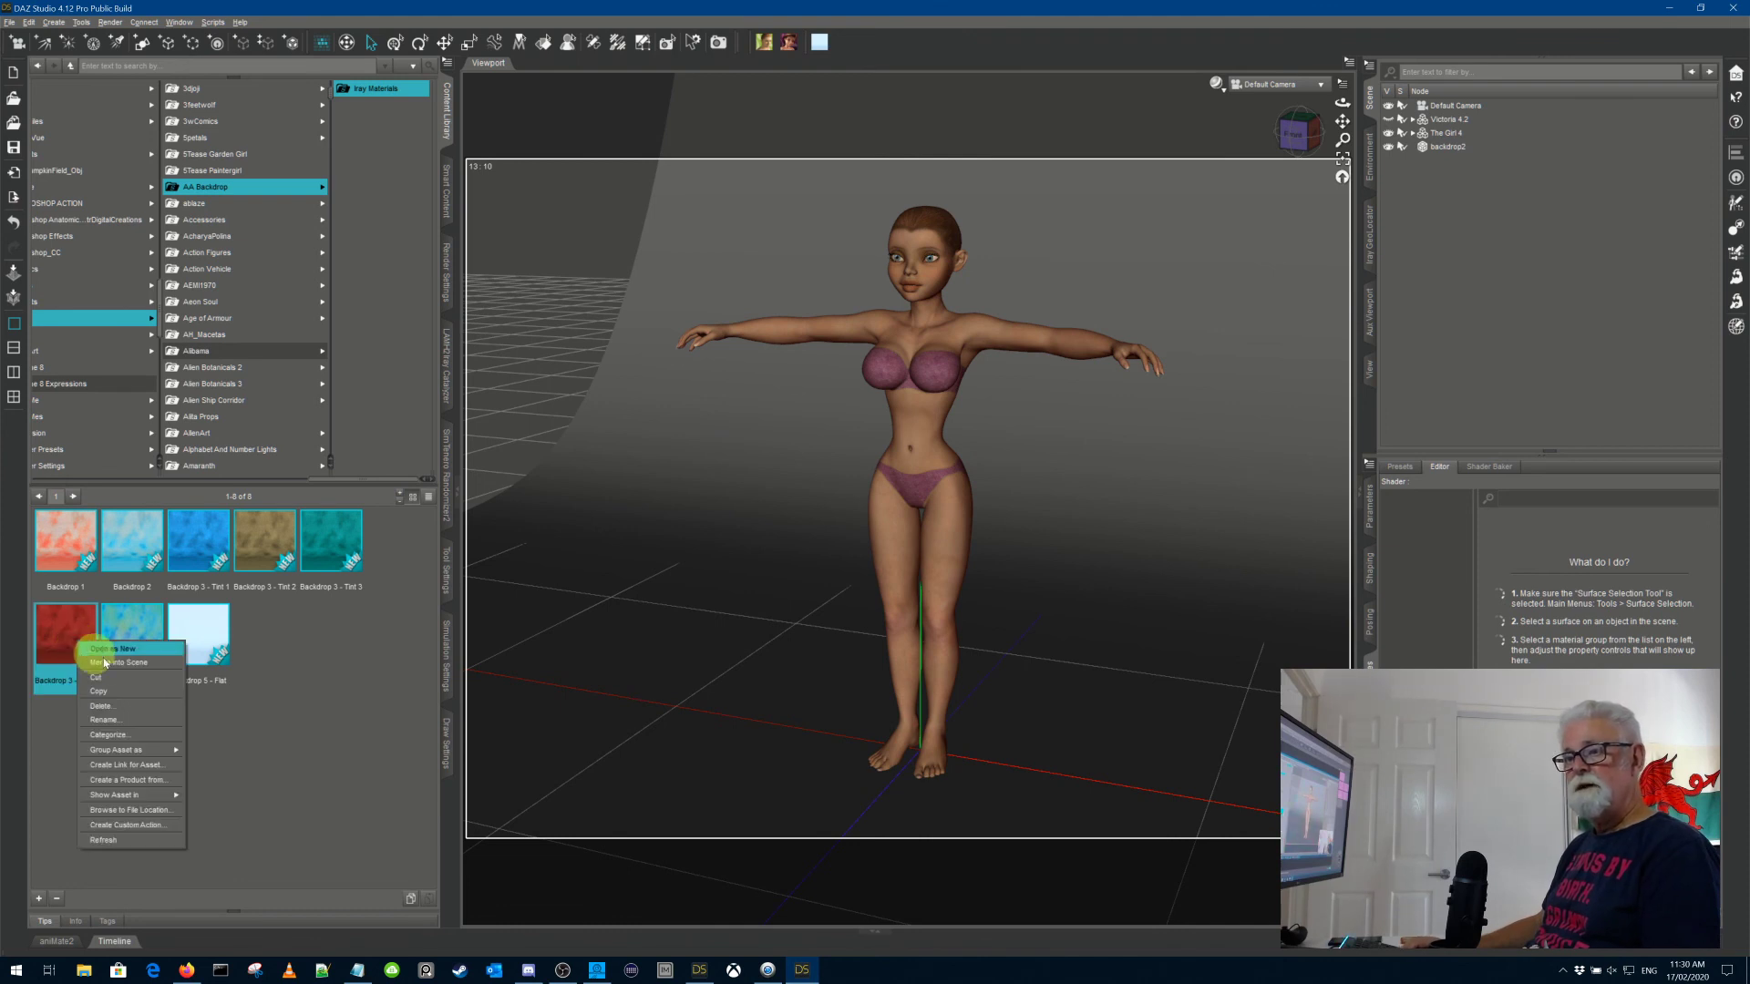
{"action": "left_click", "coordinate": [152, 828]}
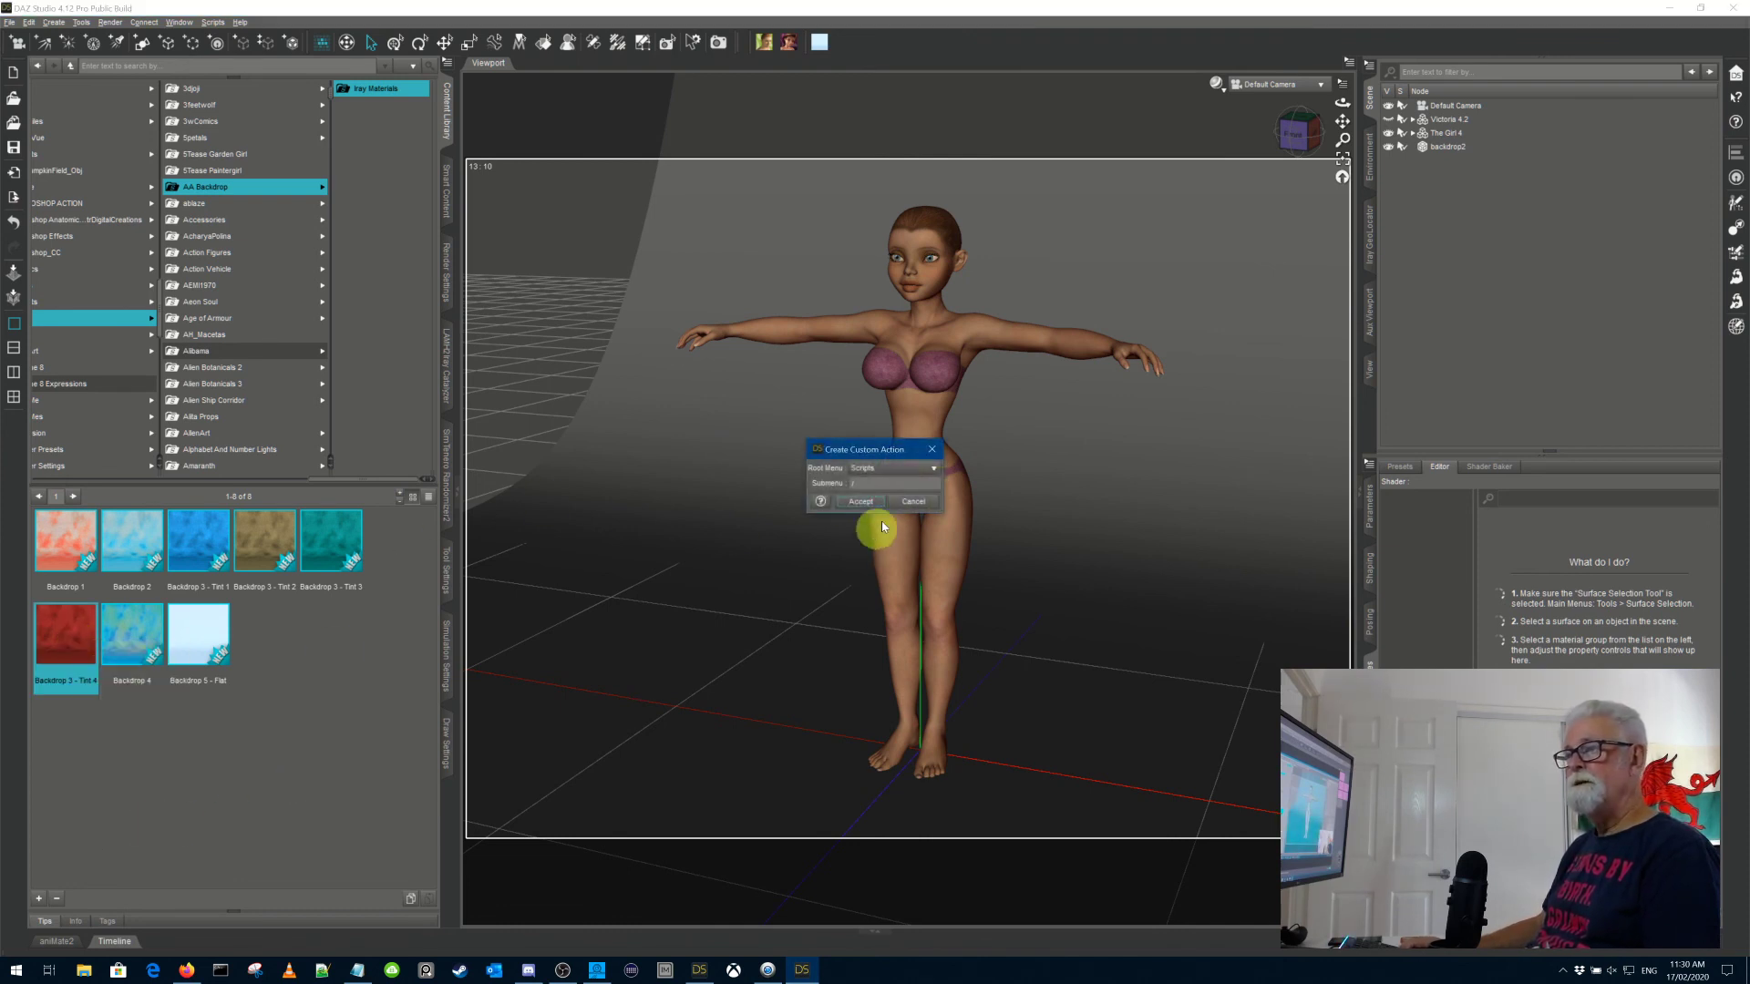
{"action": "left_click", "coordinate": [877, 507]}
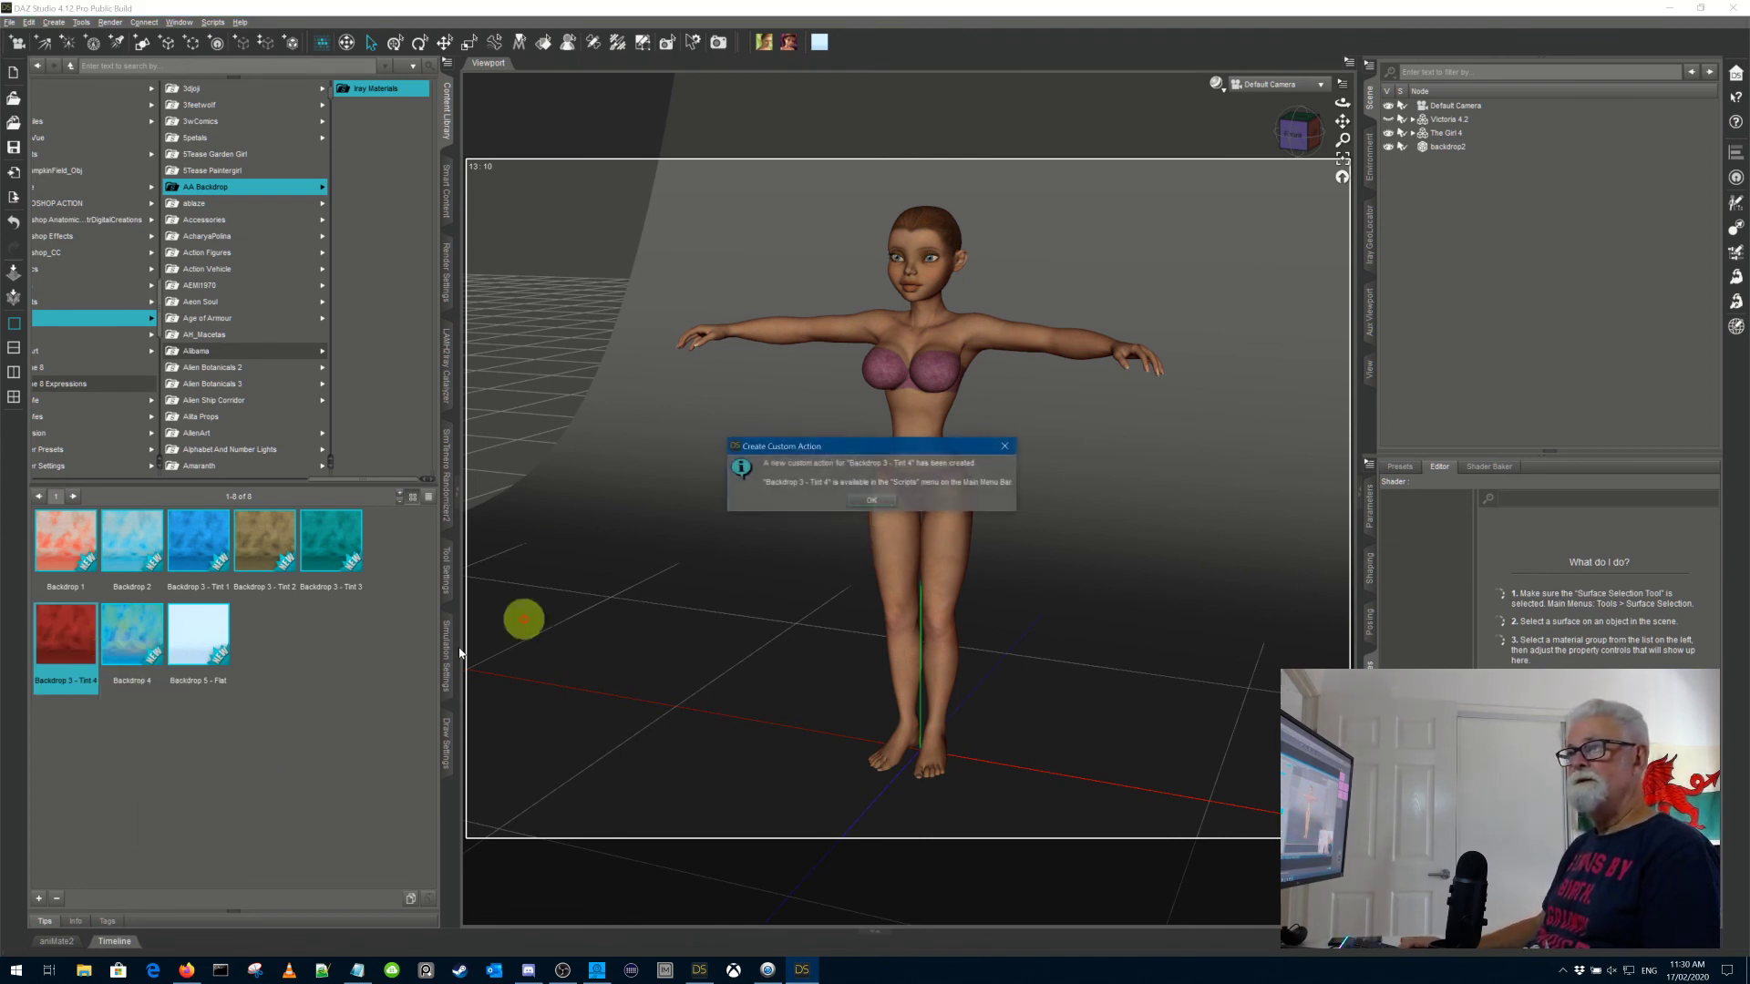
{"action": "left_click", "coordinate": [867, 497]}
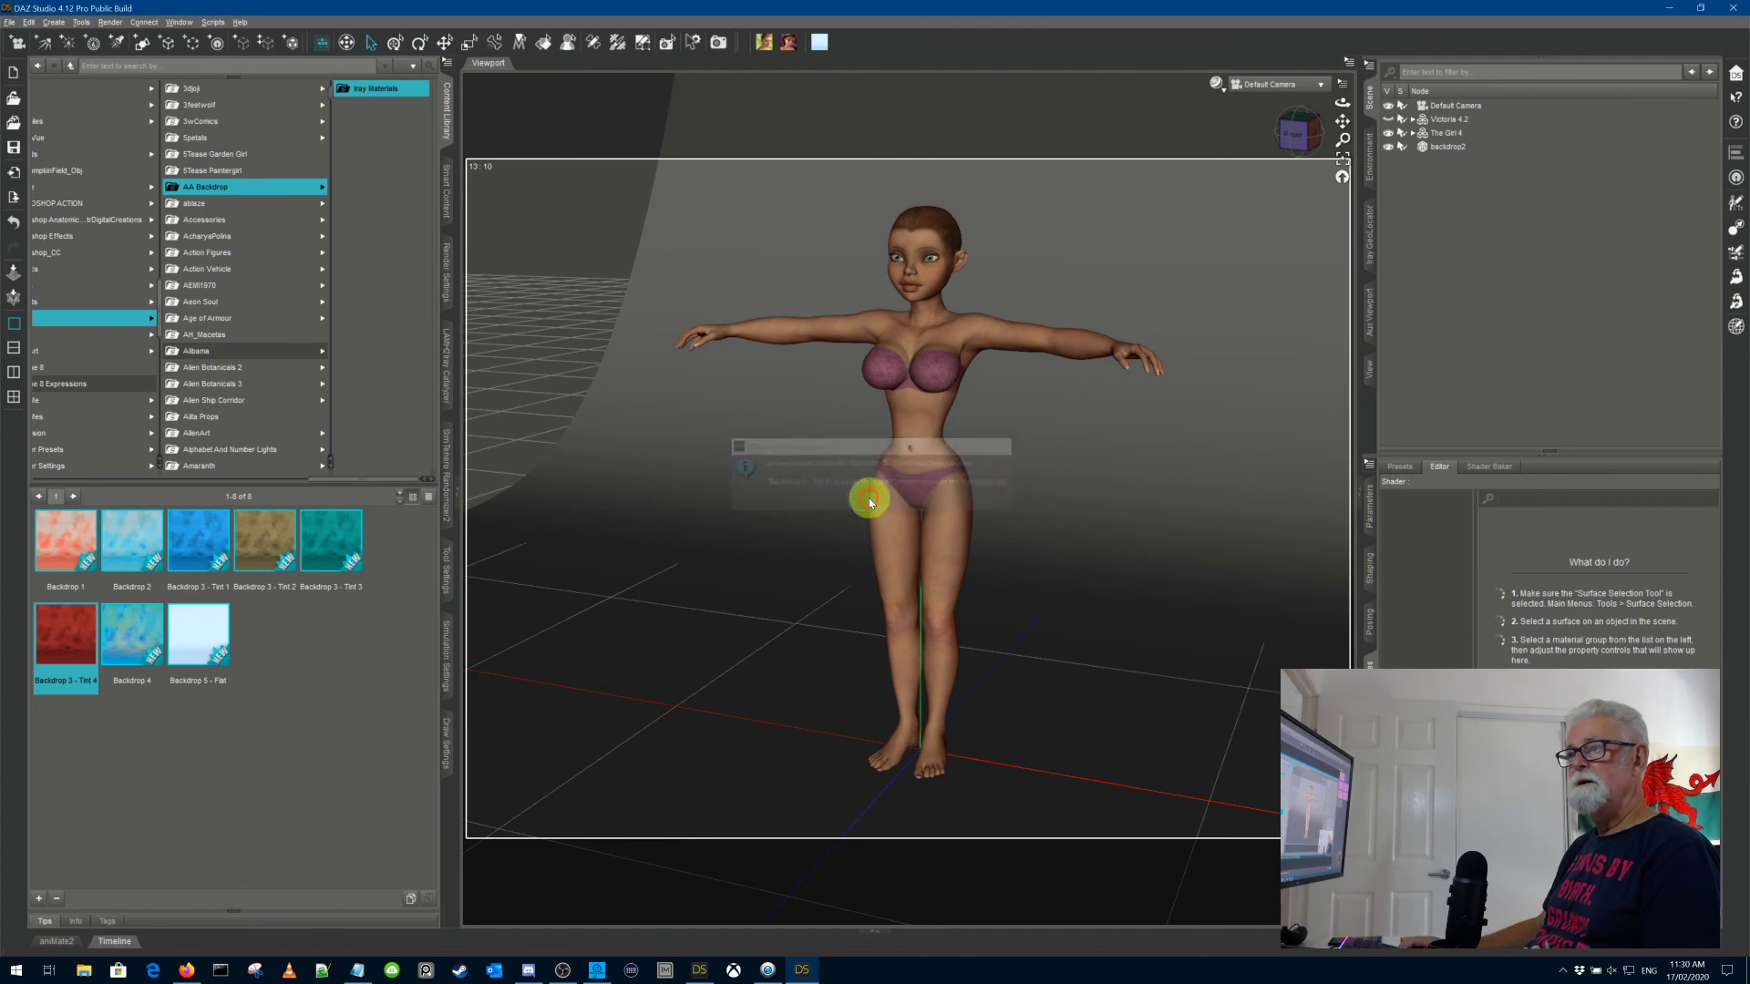
{"action": "left_click", "coordinate": [212, 22]}
{"action": "left_click", "coordinate": [248, 131]}
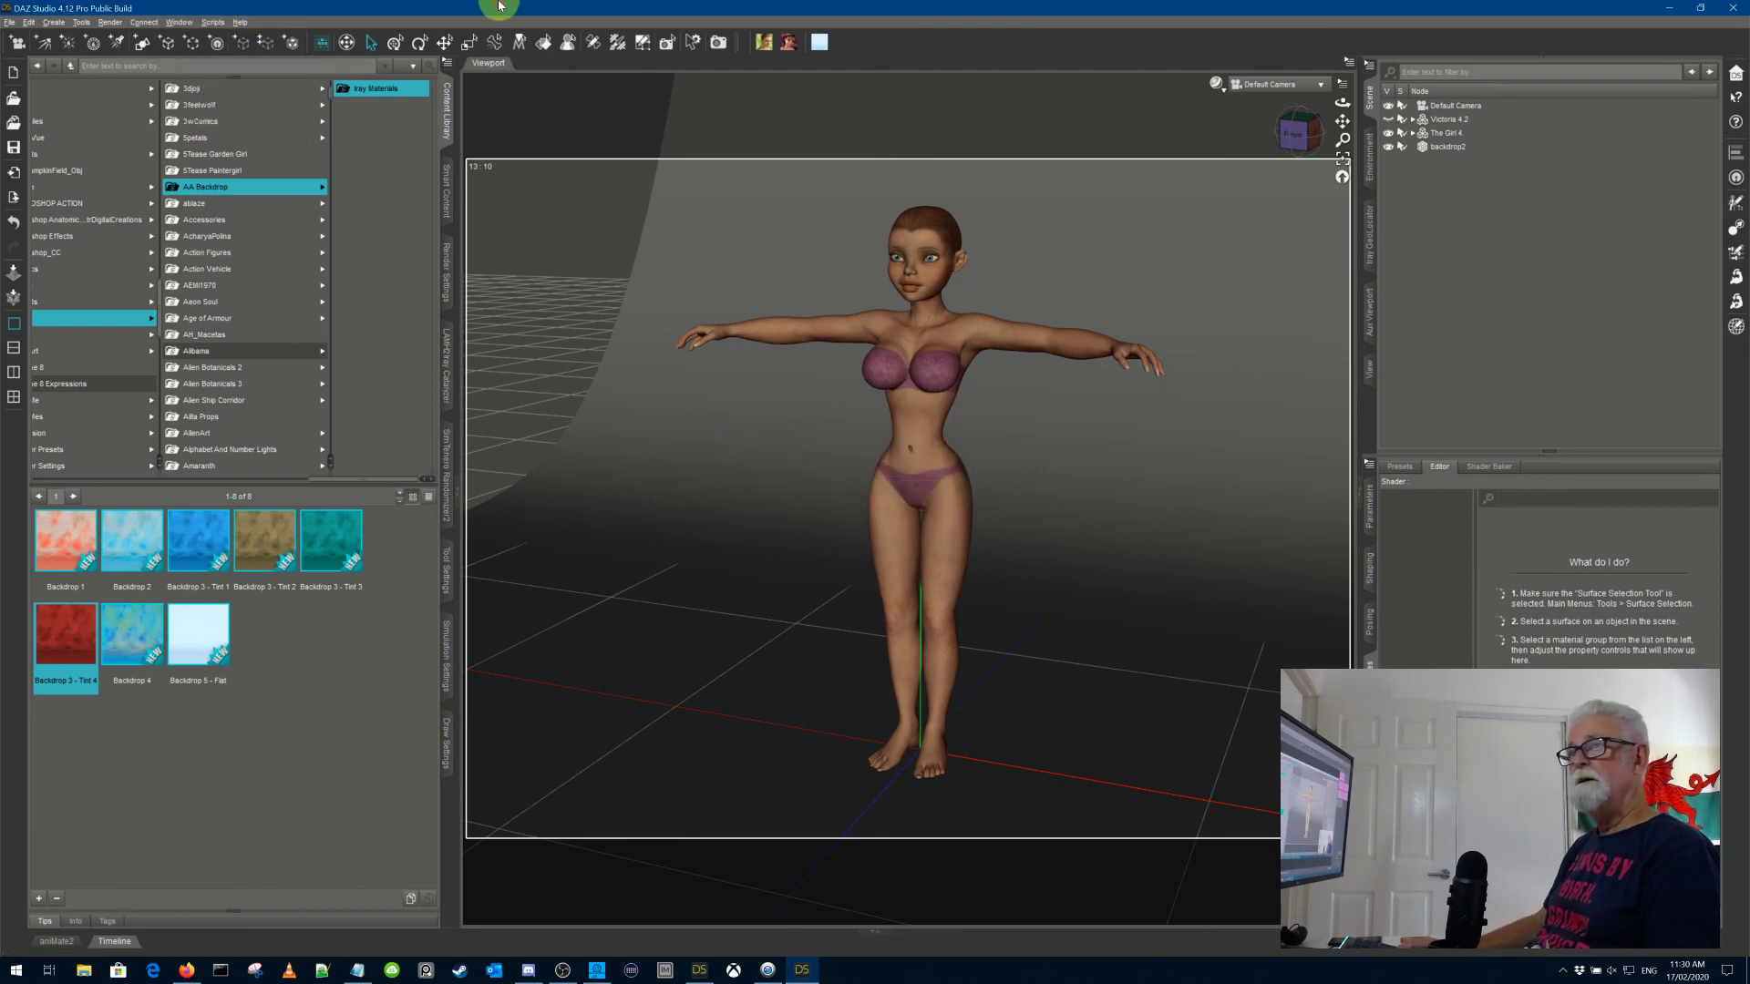
Step: Add the Backdrop 3 - Tint 4 custom action to the BG Props toolbar in the interface customization
{"action": "key", "text": "F3"}
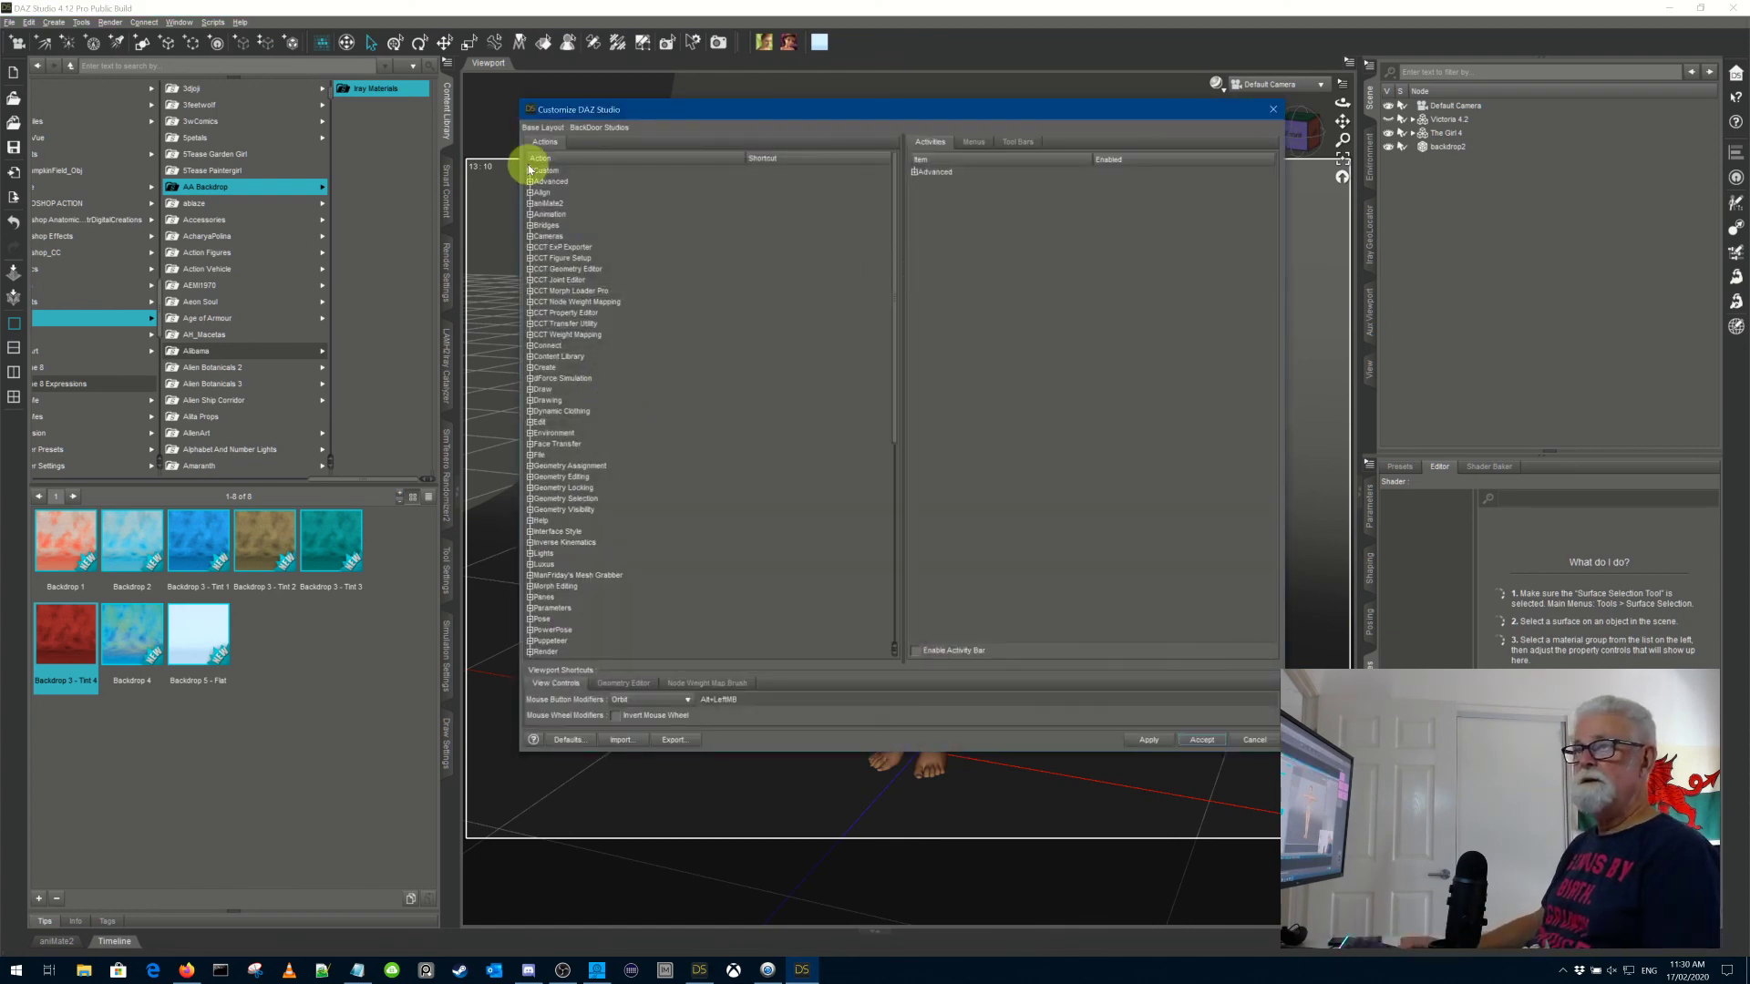
{"action": "left_click", "coordinate": [529, 170]}
{"action": "left_click", "coordinate": [1035, 143]}
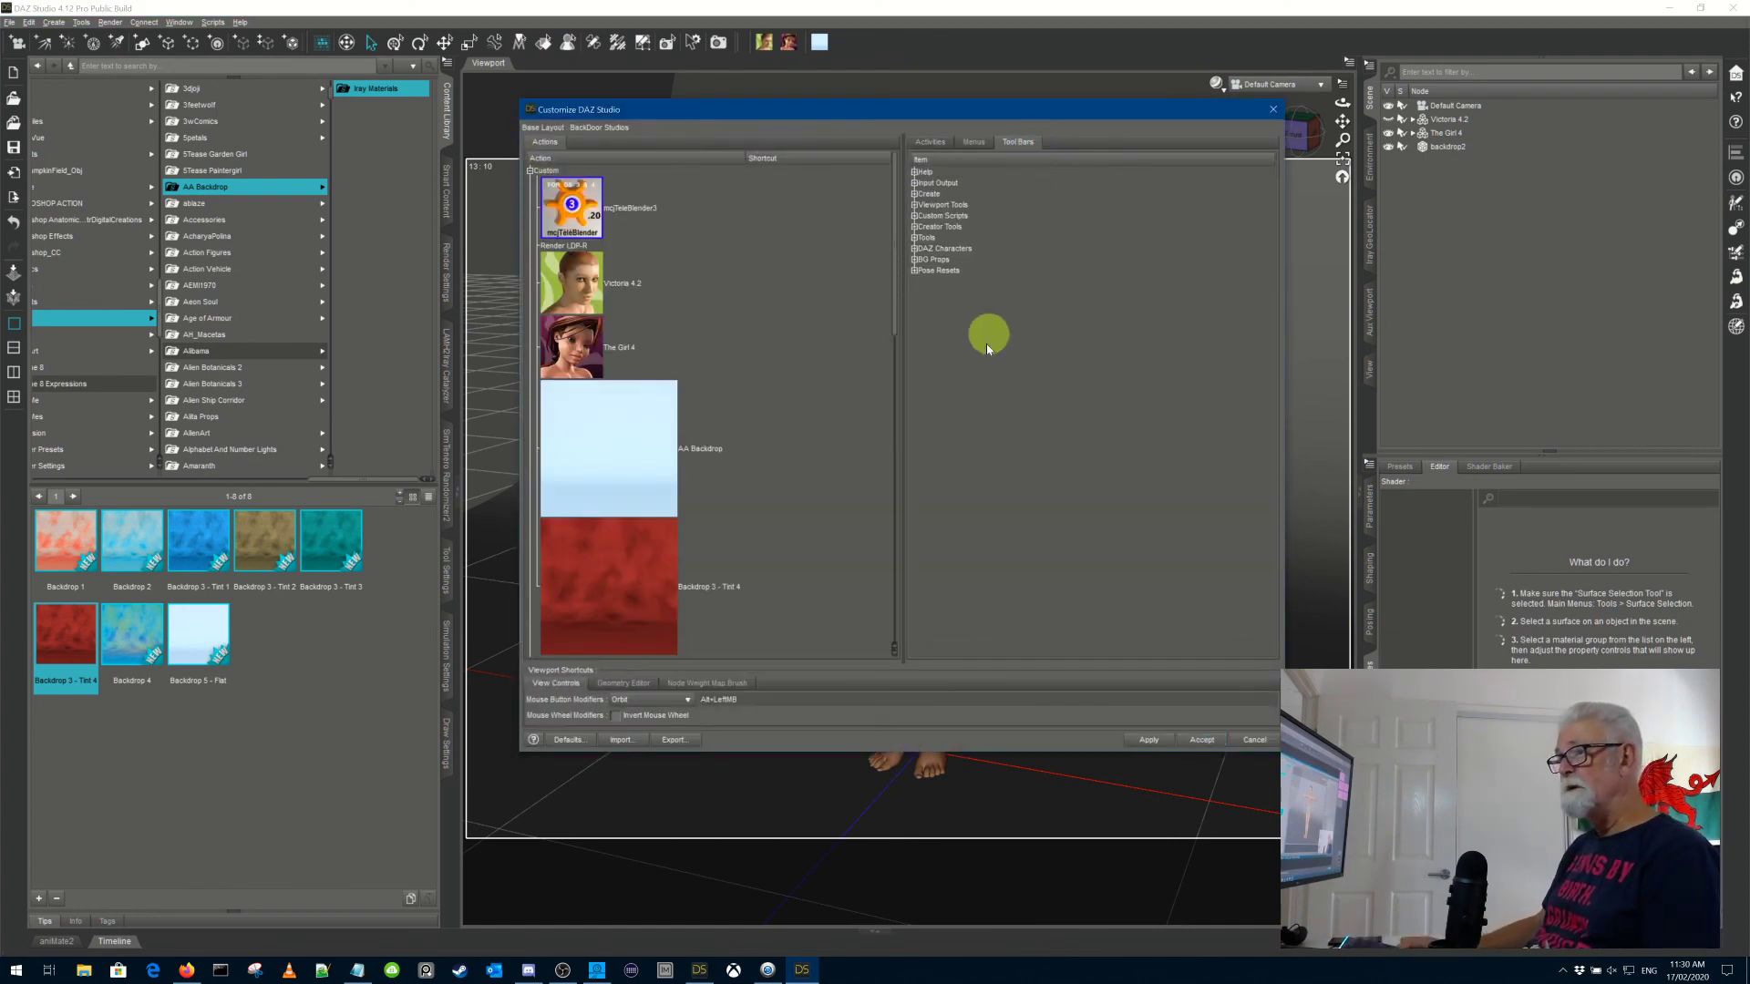
{"action": "left_click", "coordinate": [915, 260]}
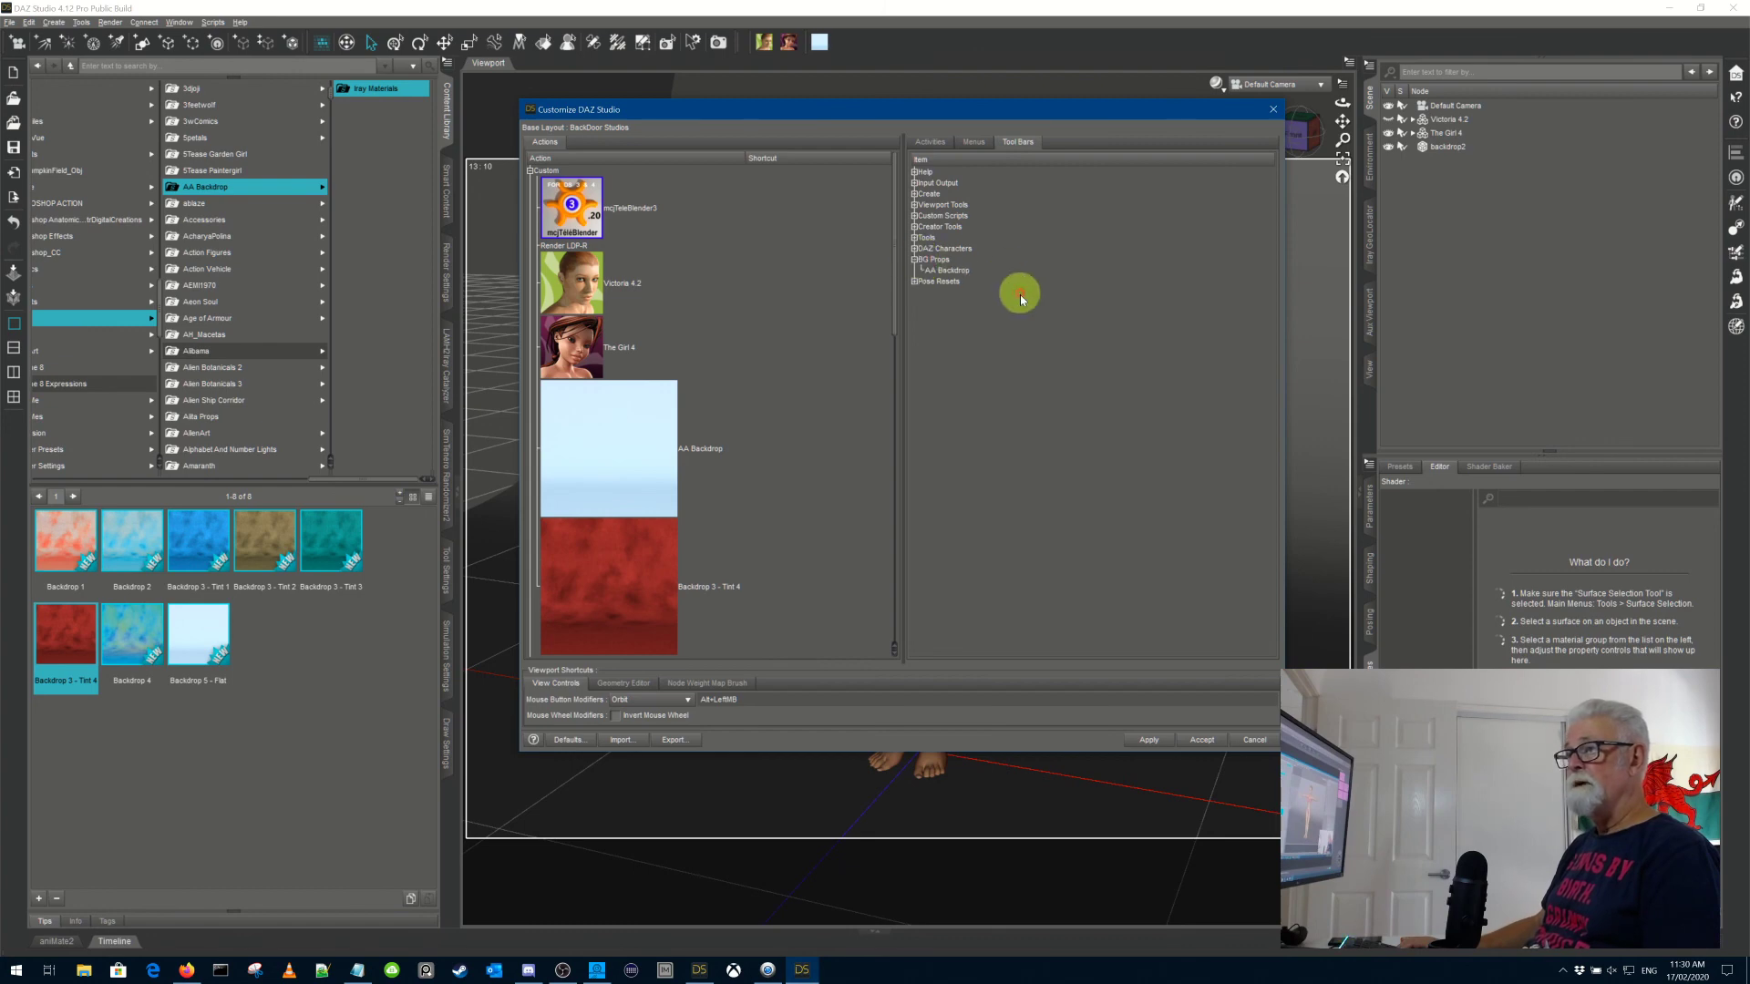
{"action": "left_click_drag", "start_coordinate": [603, 587], "coordinate": [955, 267]}
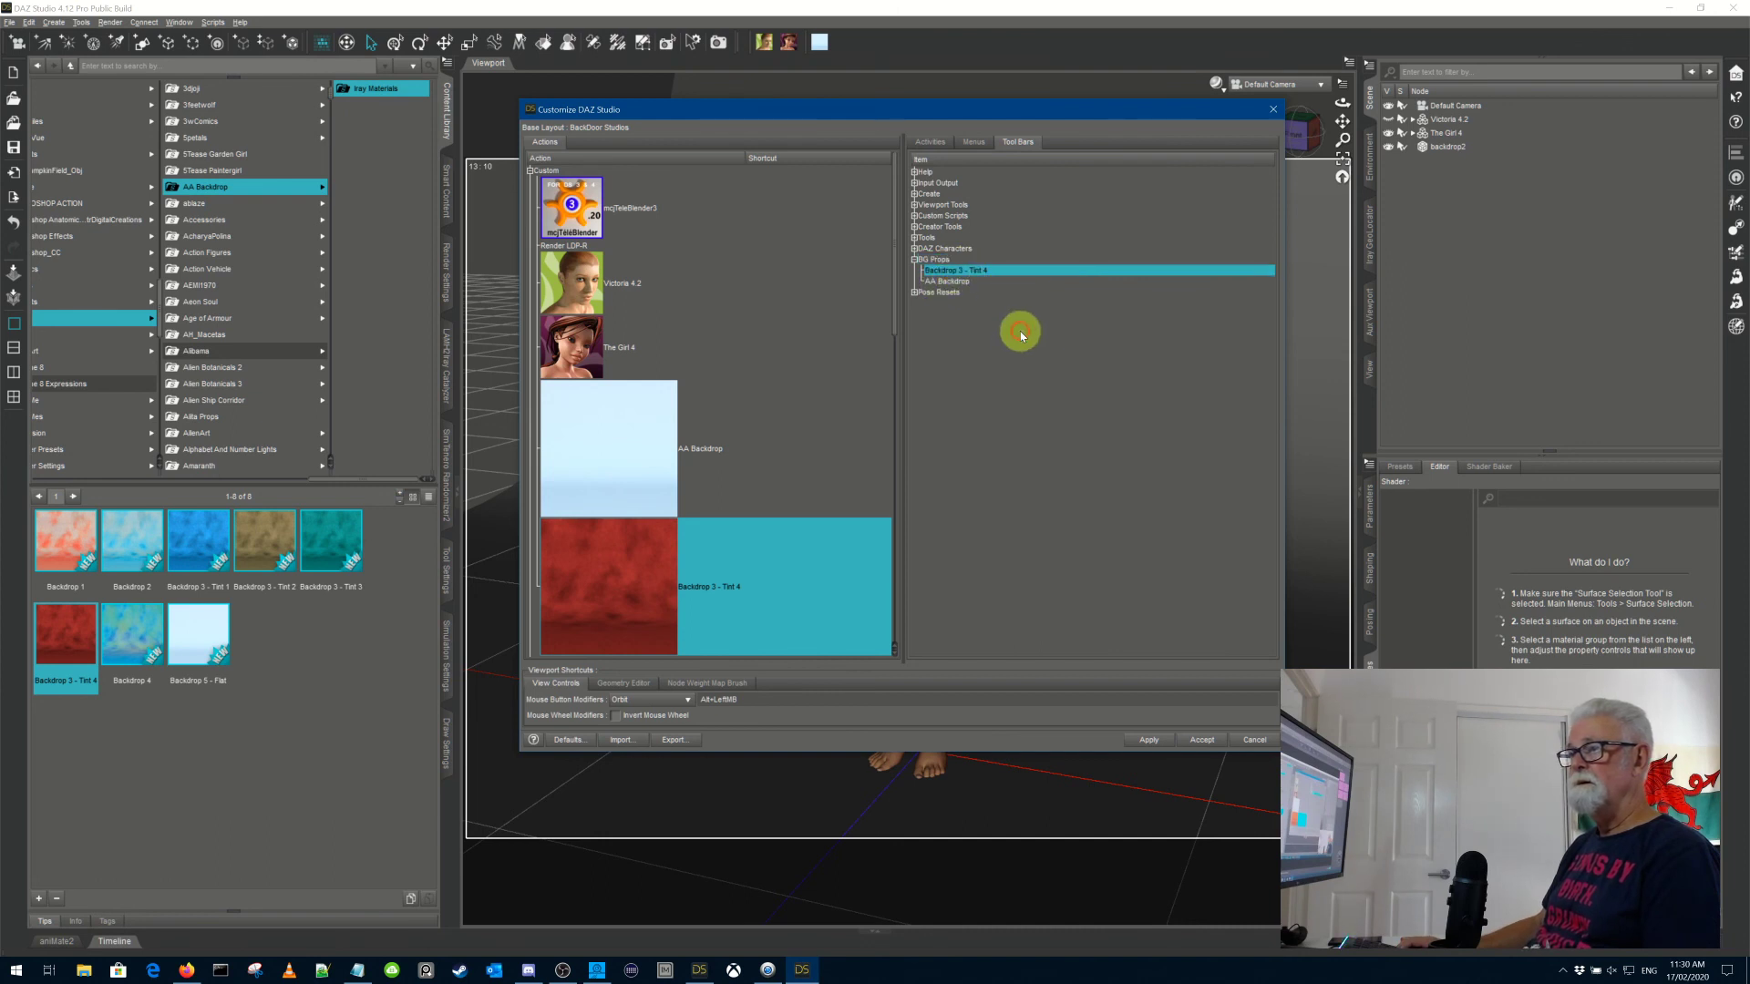
Step: Add a separator to the BG Props toolbar and reorder its items to AA Backdrop, Backdrop 3 - Tint 4, separator
{"action": "right_click", "coordinate": [946, 271]}
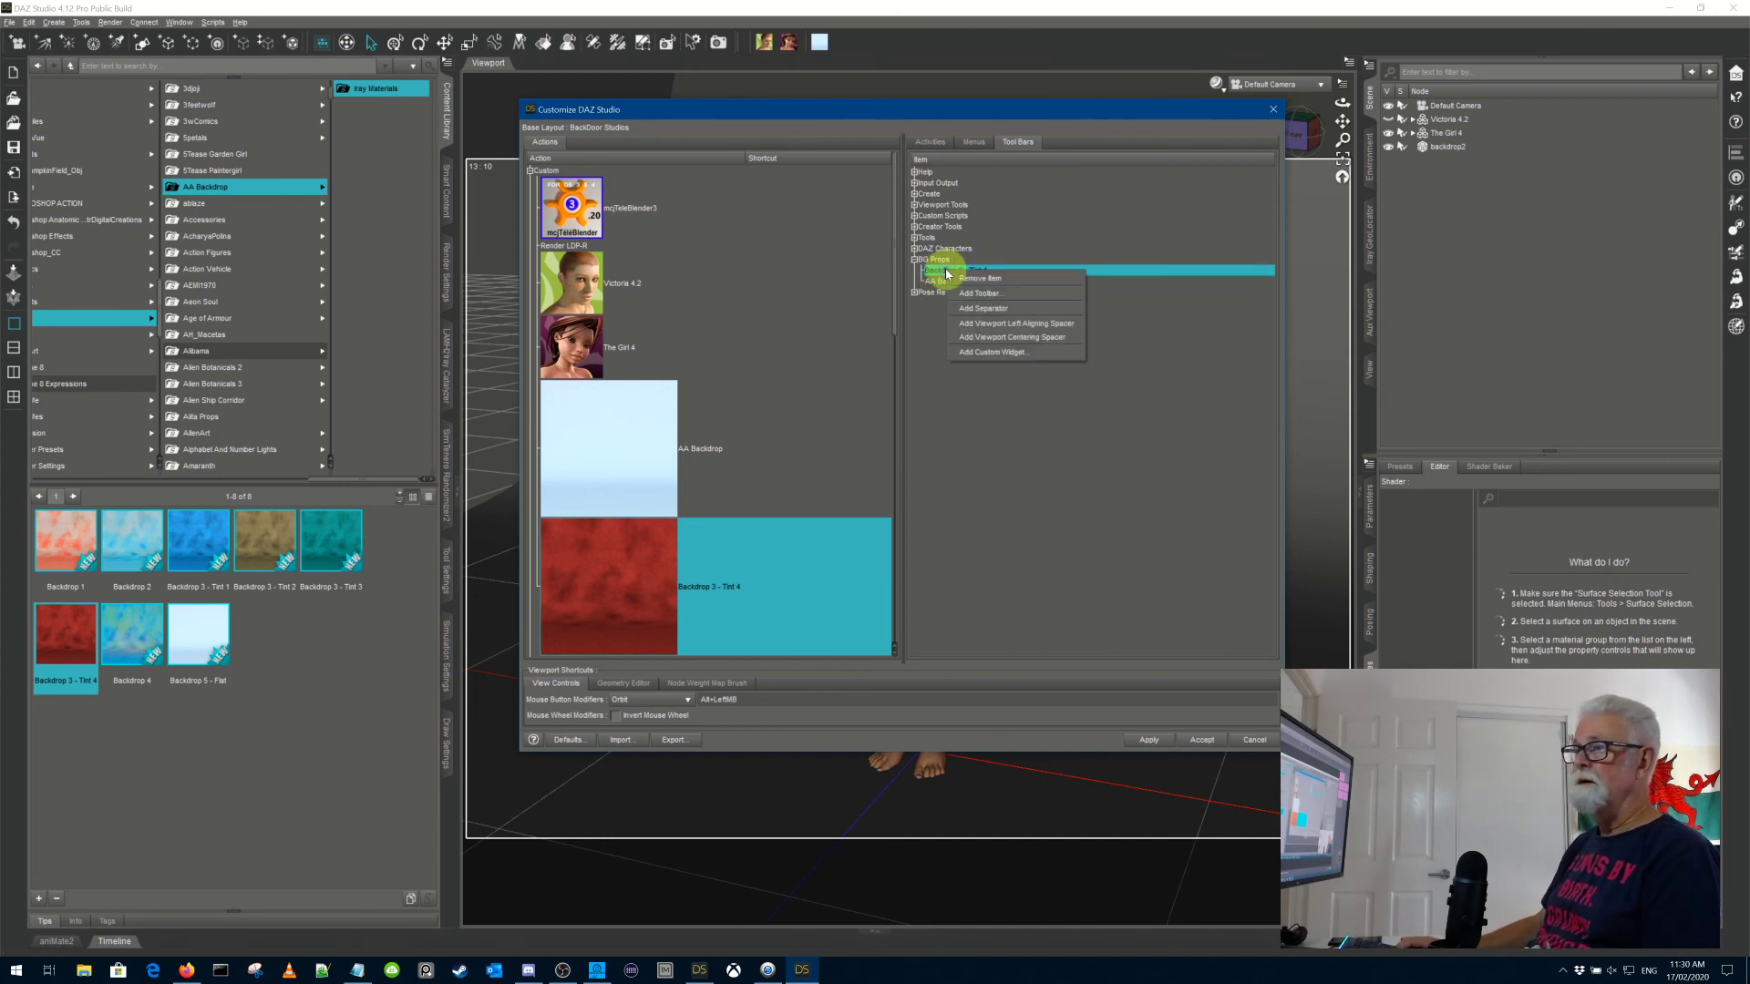
{"action": "left_click", "coordinate": [982, 308]}
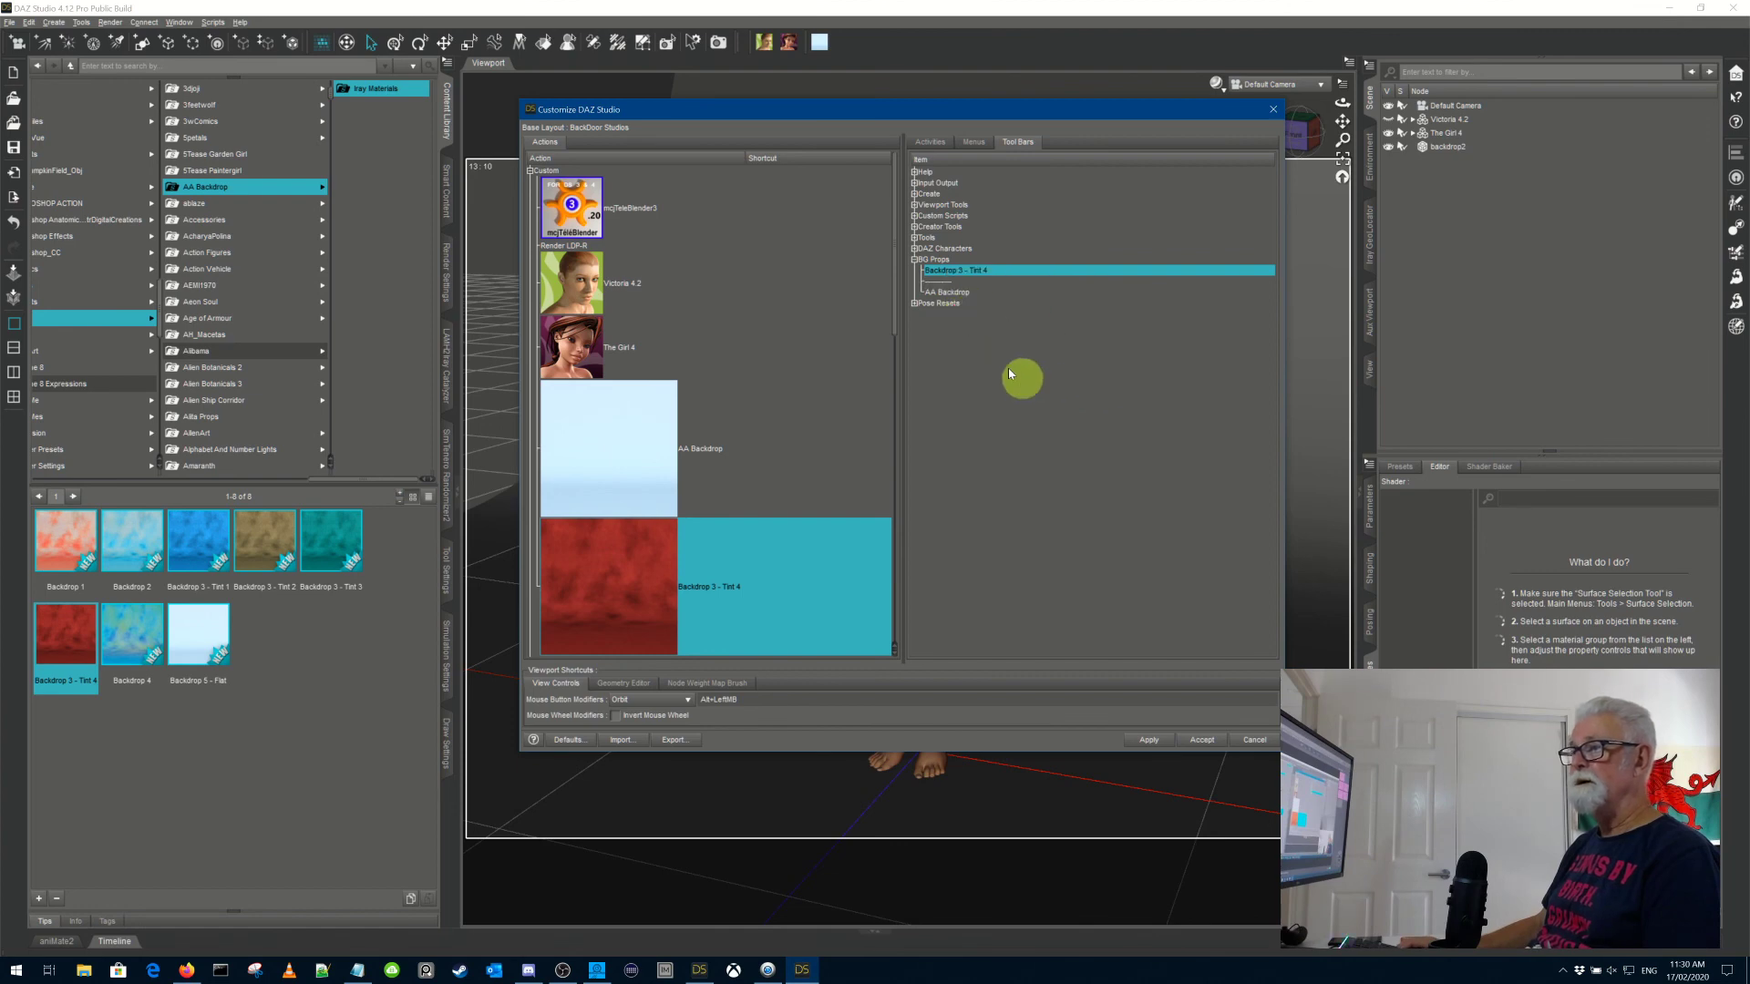
{"action": "left_click", "coordinate": [956, 283]}
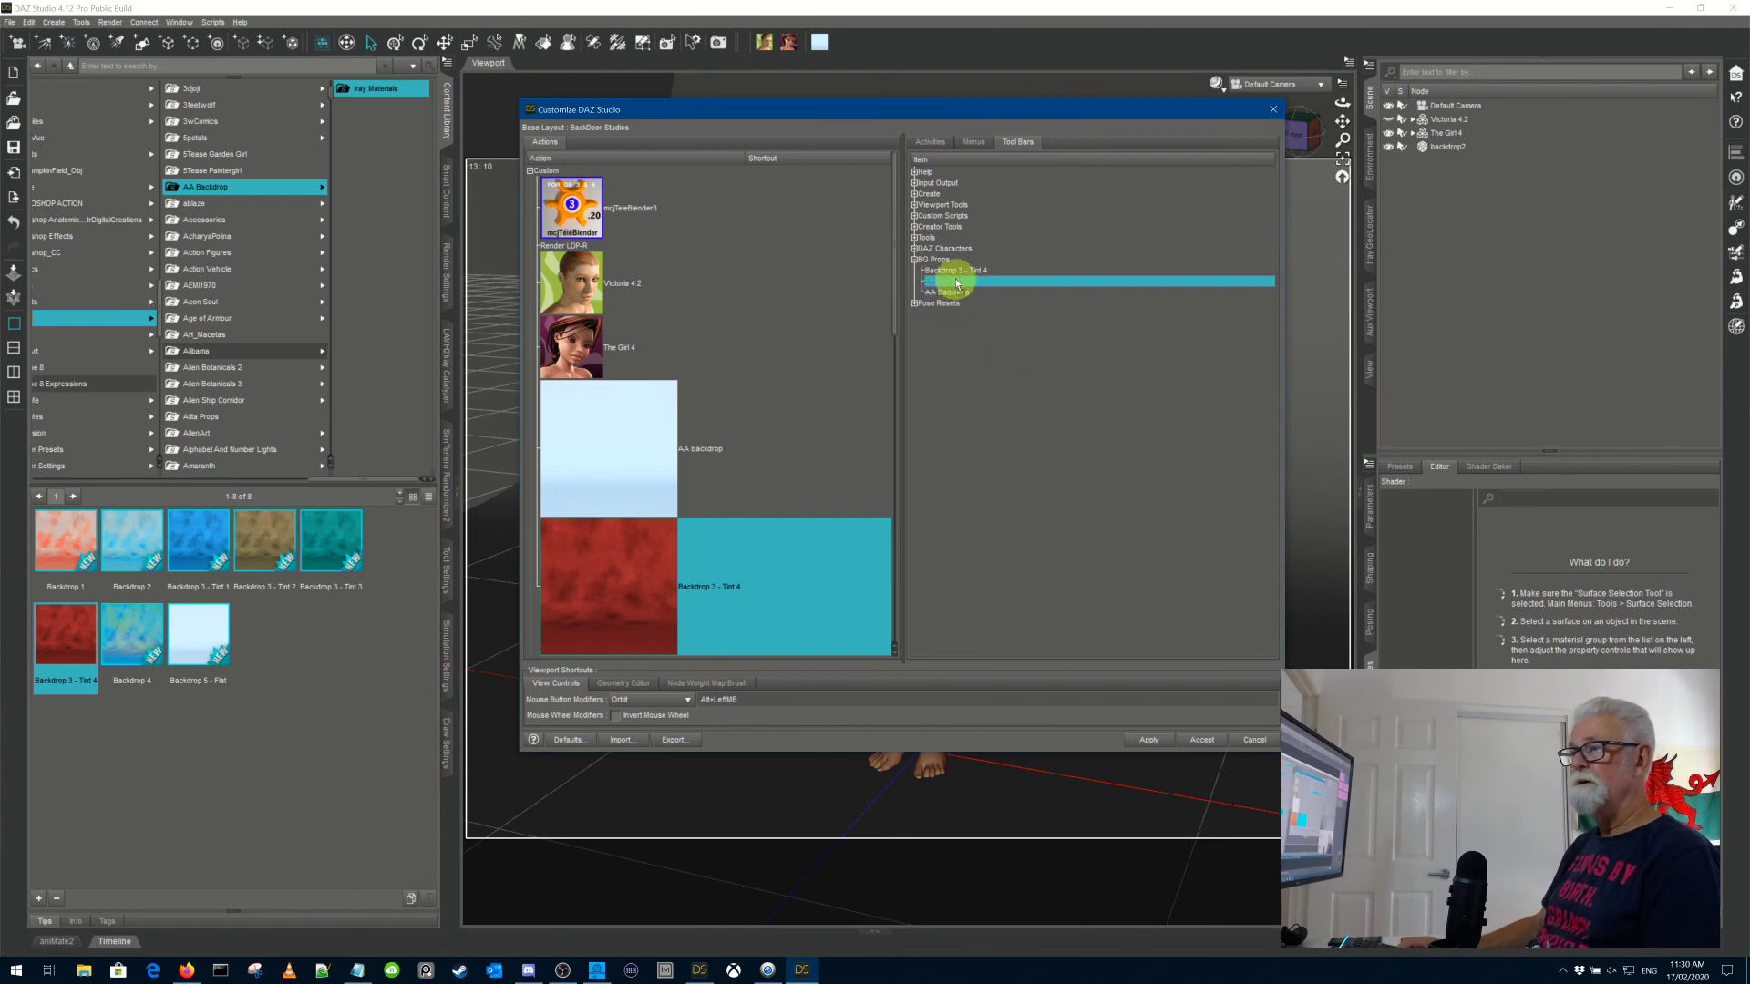
{"action": "left_click_drag", "start_coordinate": [956, 283], "coordinate": [975, 276]}
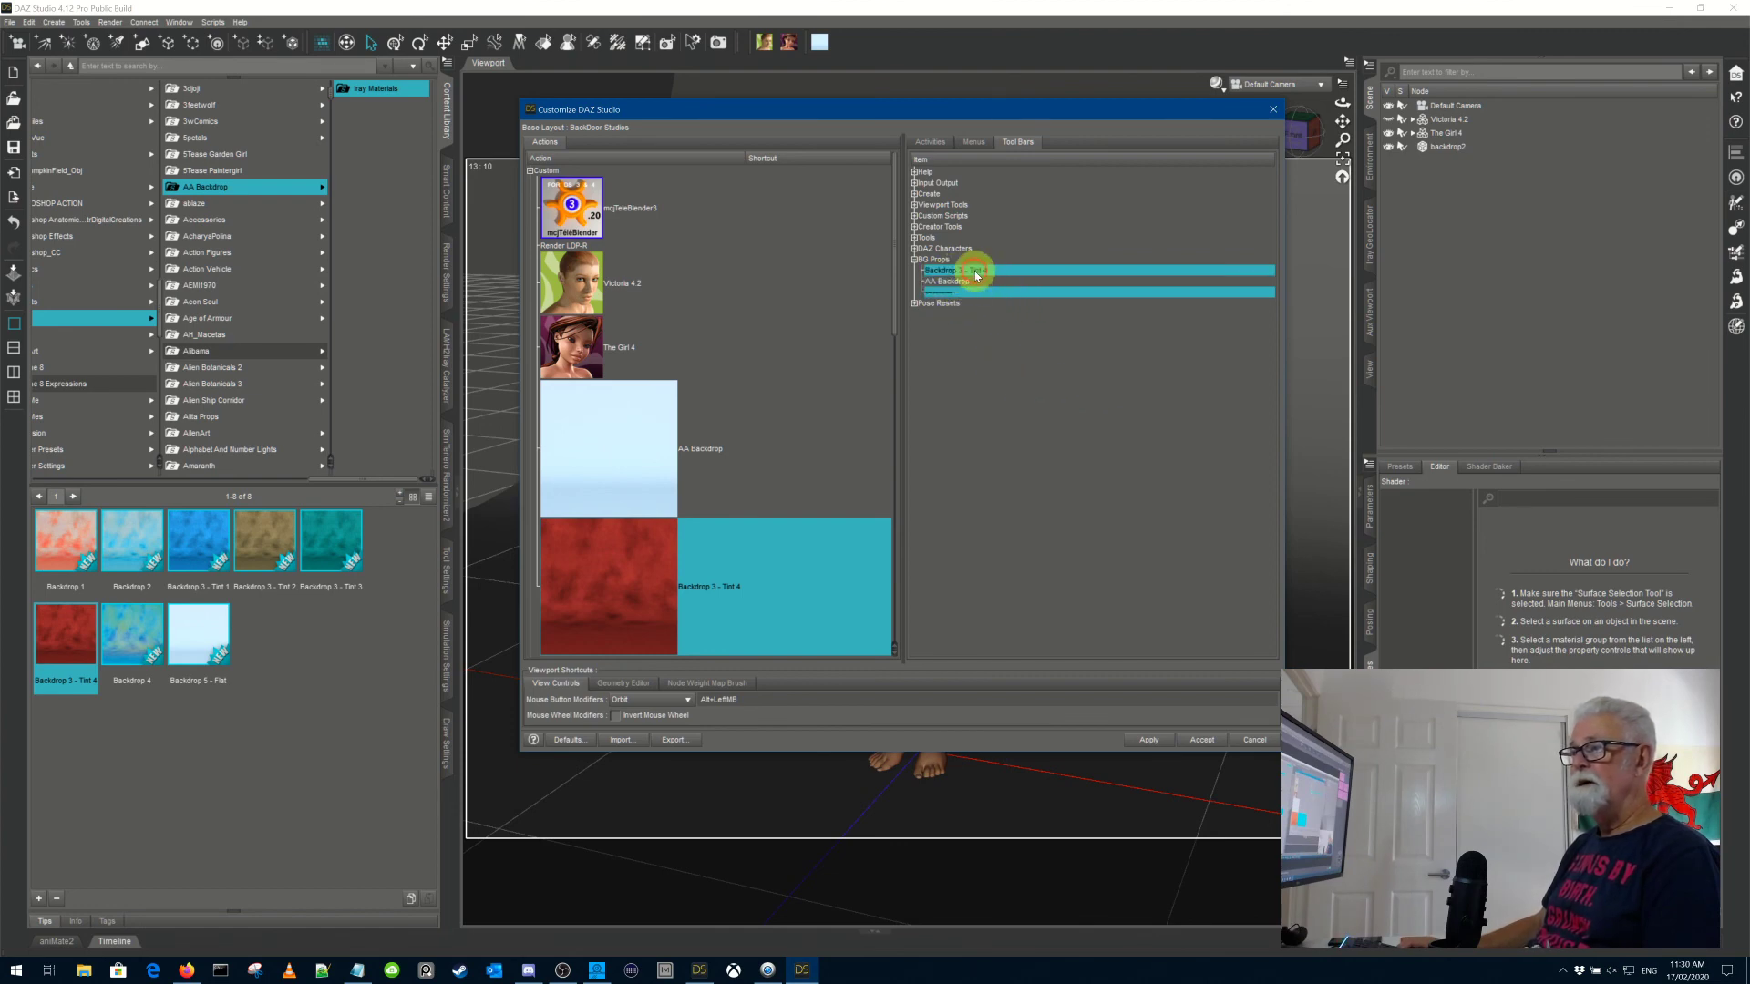
{"action": "left_click", "coordinate": [970, 282], "text": "ctrl"}
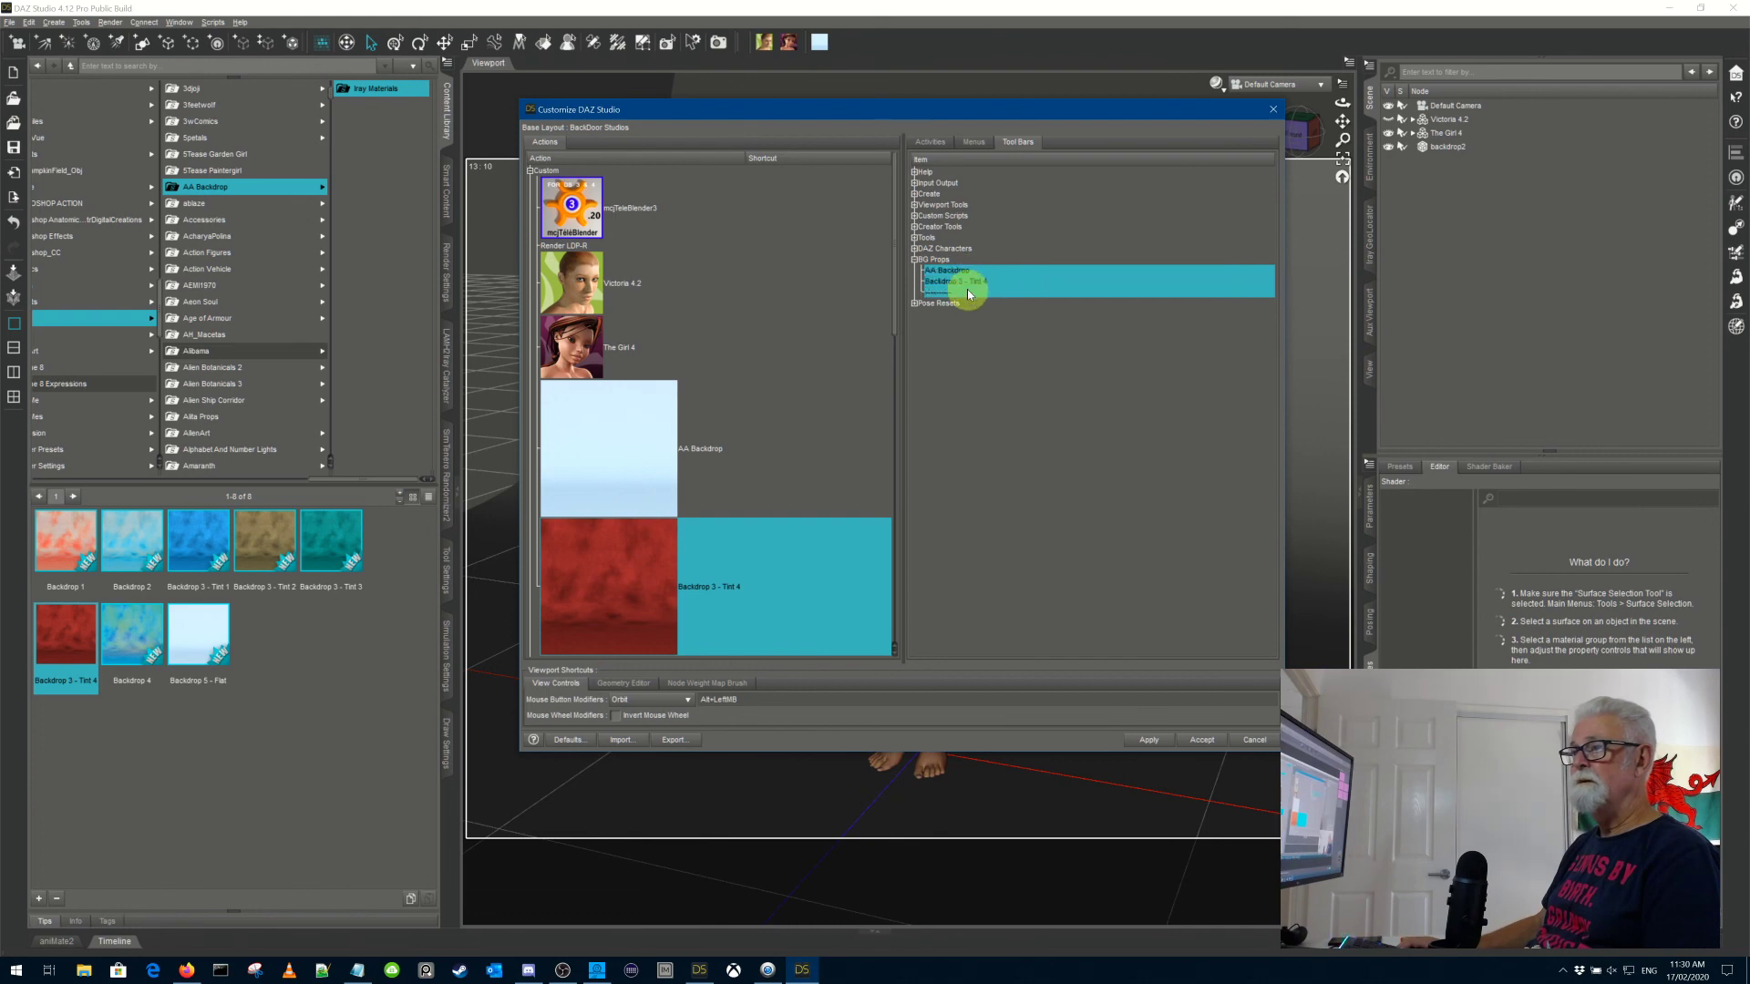
{"action": "left_click", "coordinate": [961, 280], "text": "shift"}
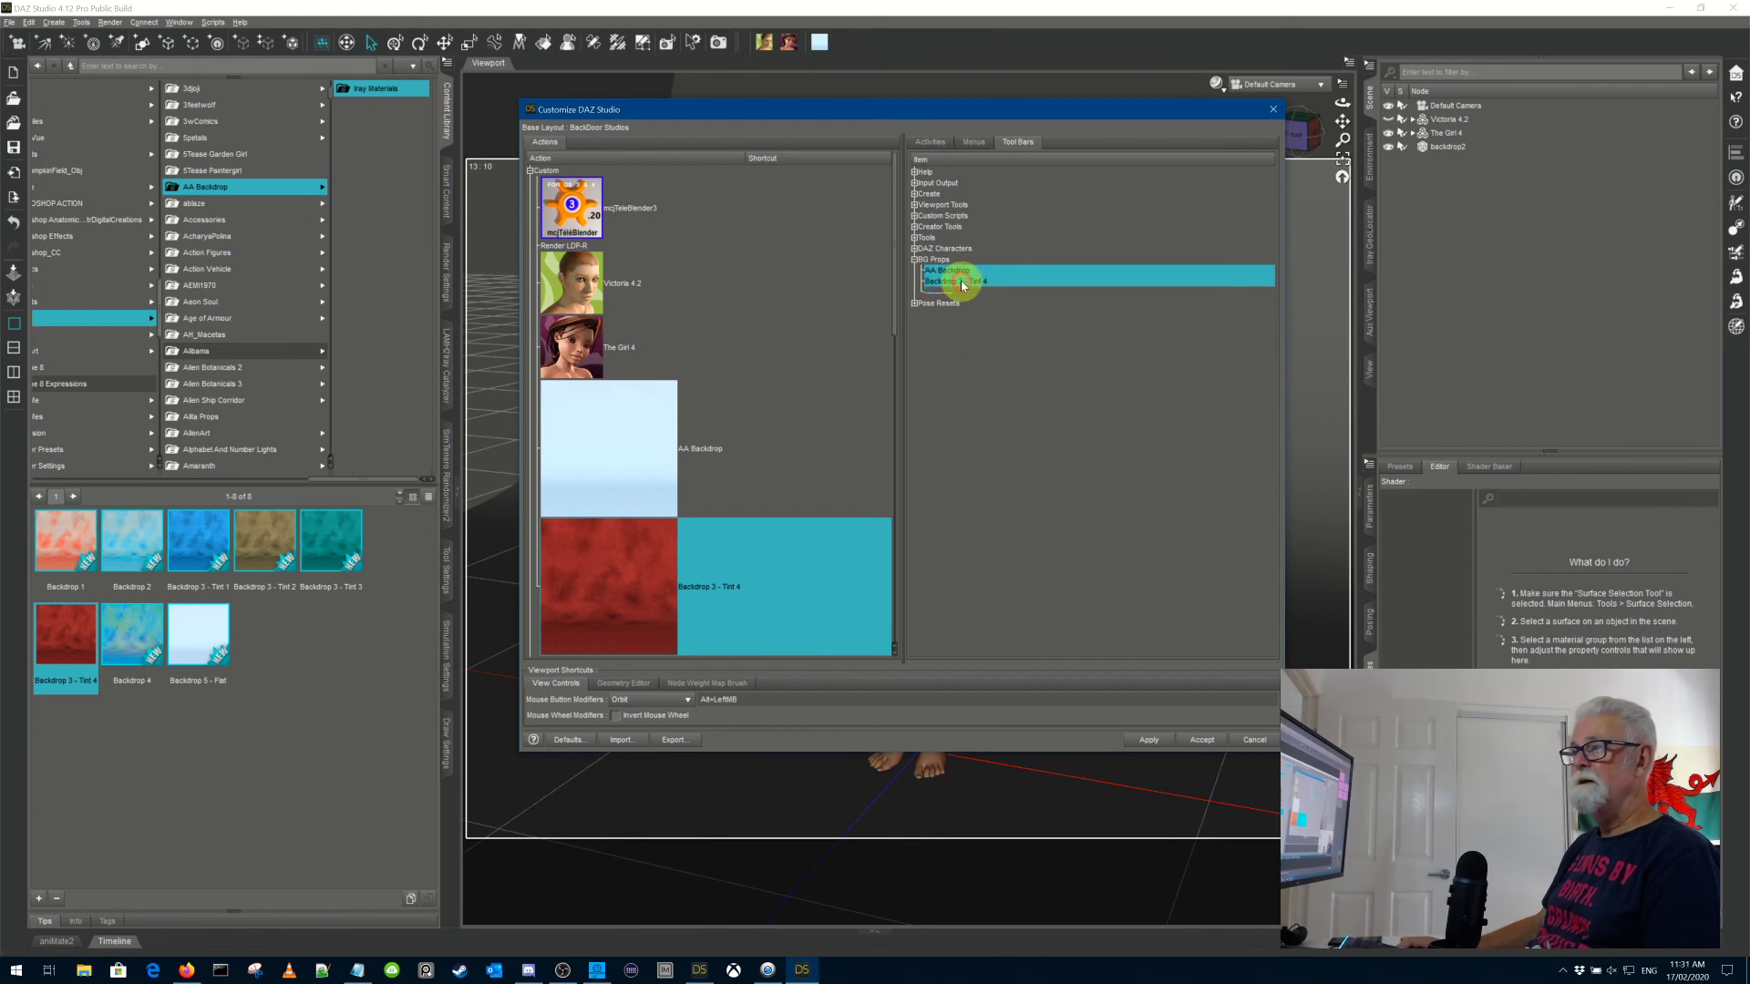
Step: Insert another separator between AA Backdrop and Backdrop 3 - Tint 4 on the BG Props toolbar, then apply and accept the customization
{"action": "right_click", "coordinate": [961, 281]}
{"action": "right_click", "coordinate": [963, 272]}
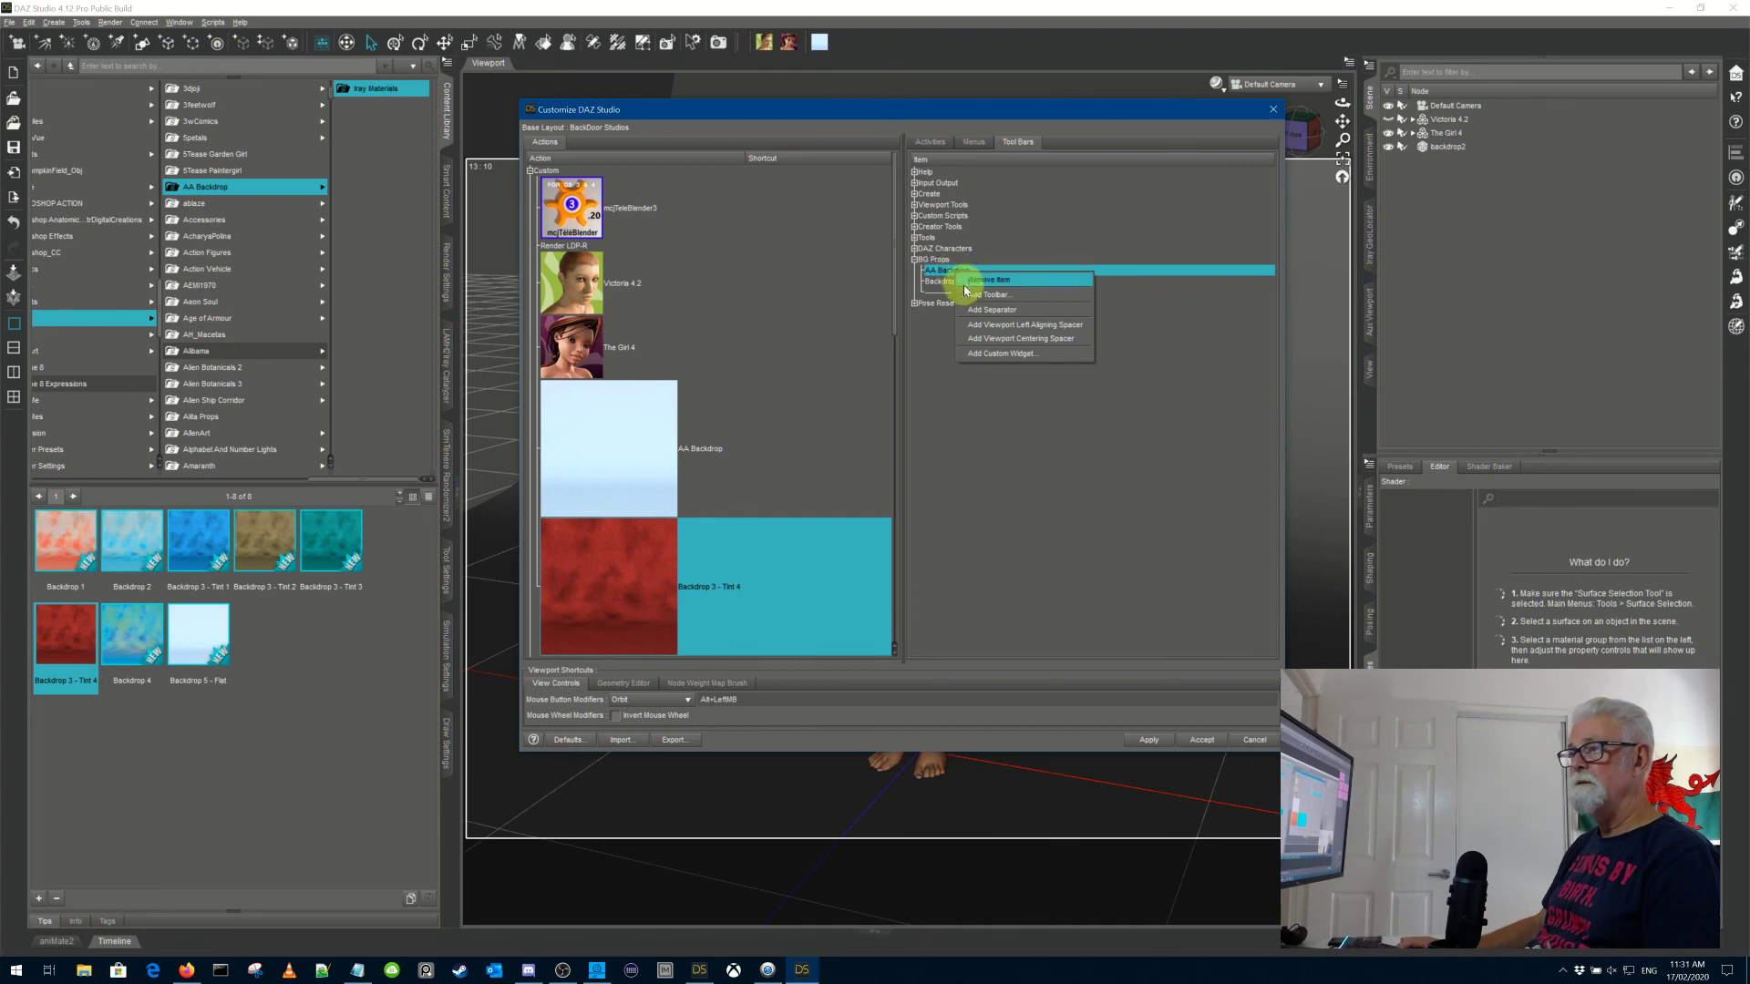
{"action": "left_click", "coordinate": [992, 310]}
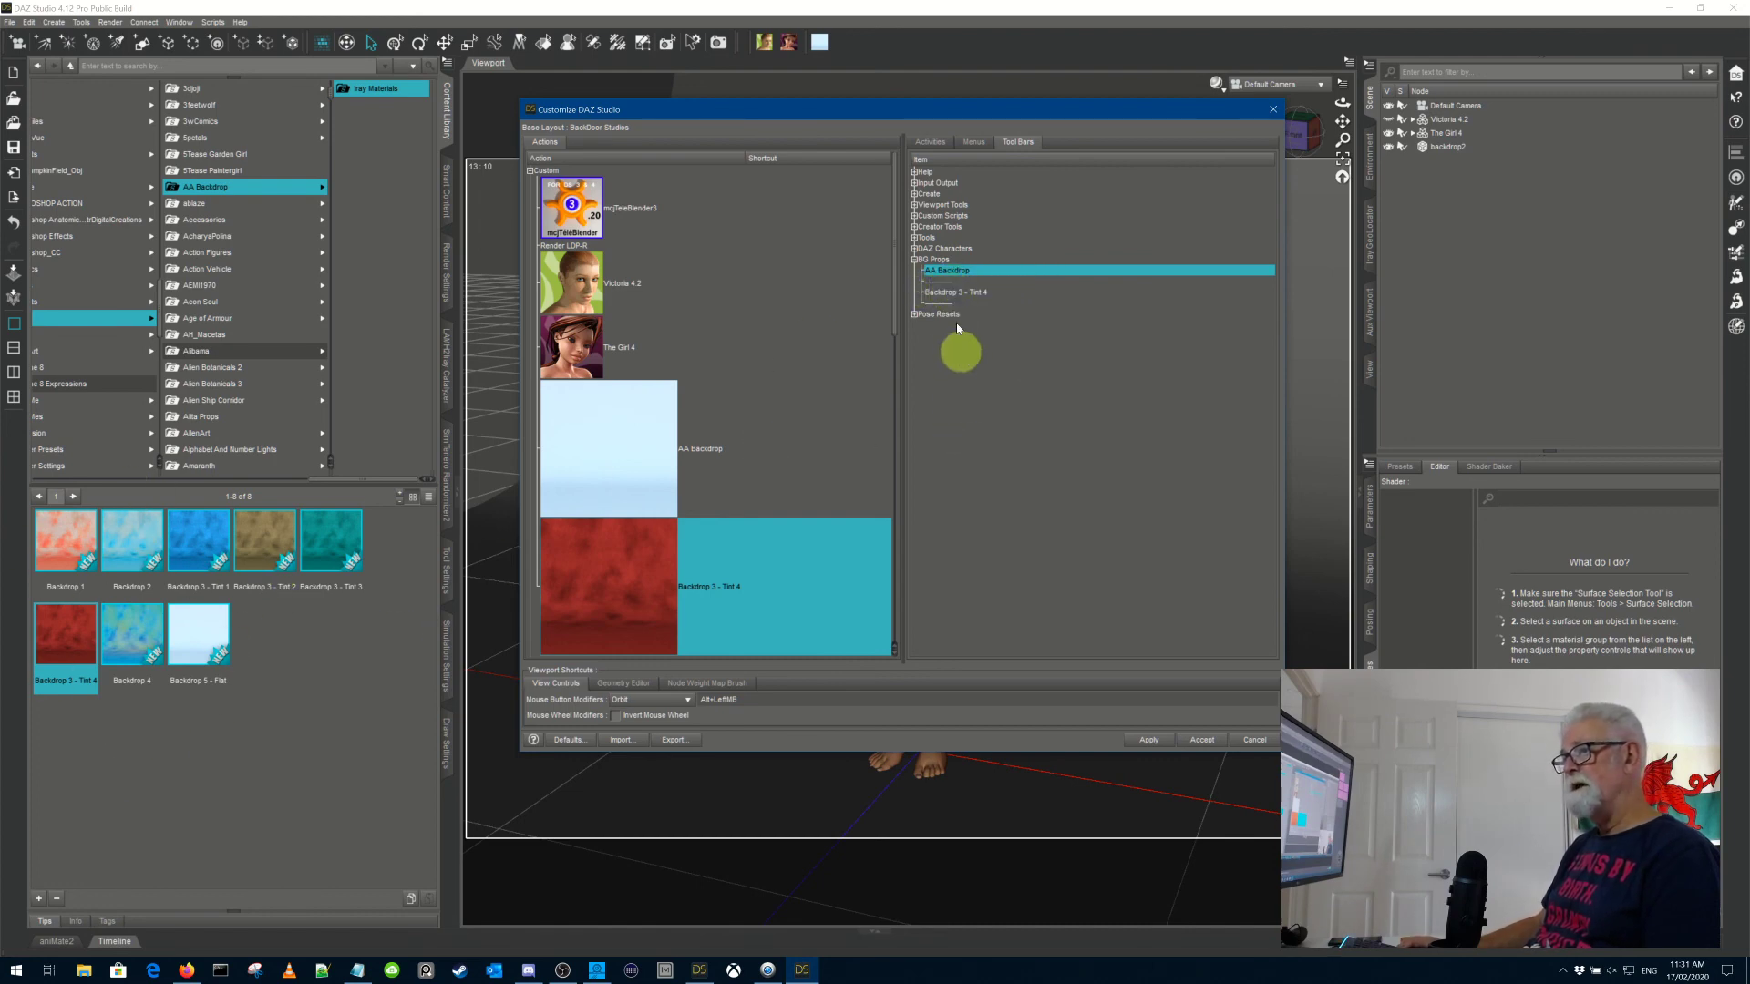
{"action": "left_click", "coordinate": [1149, 741]}
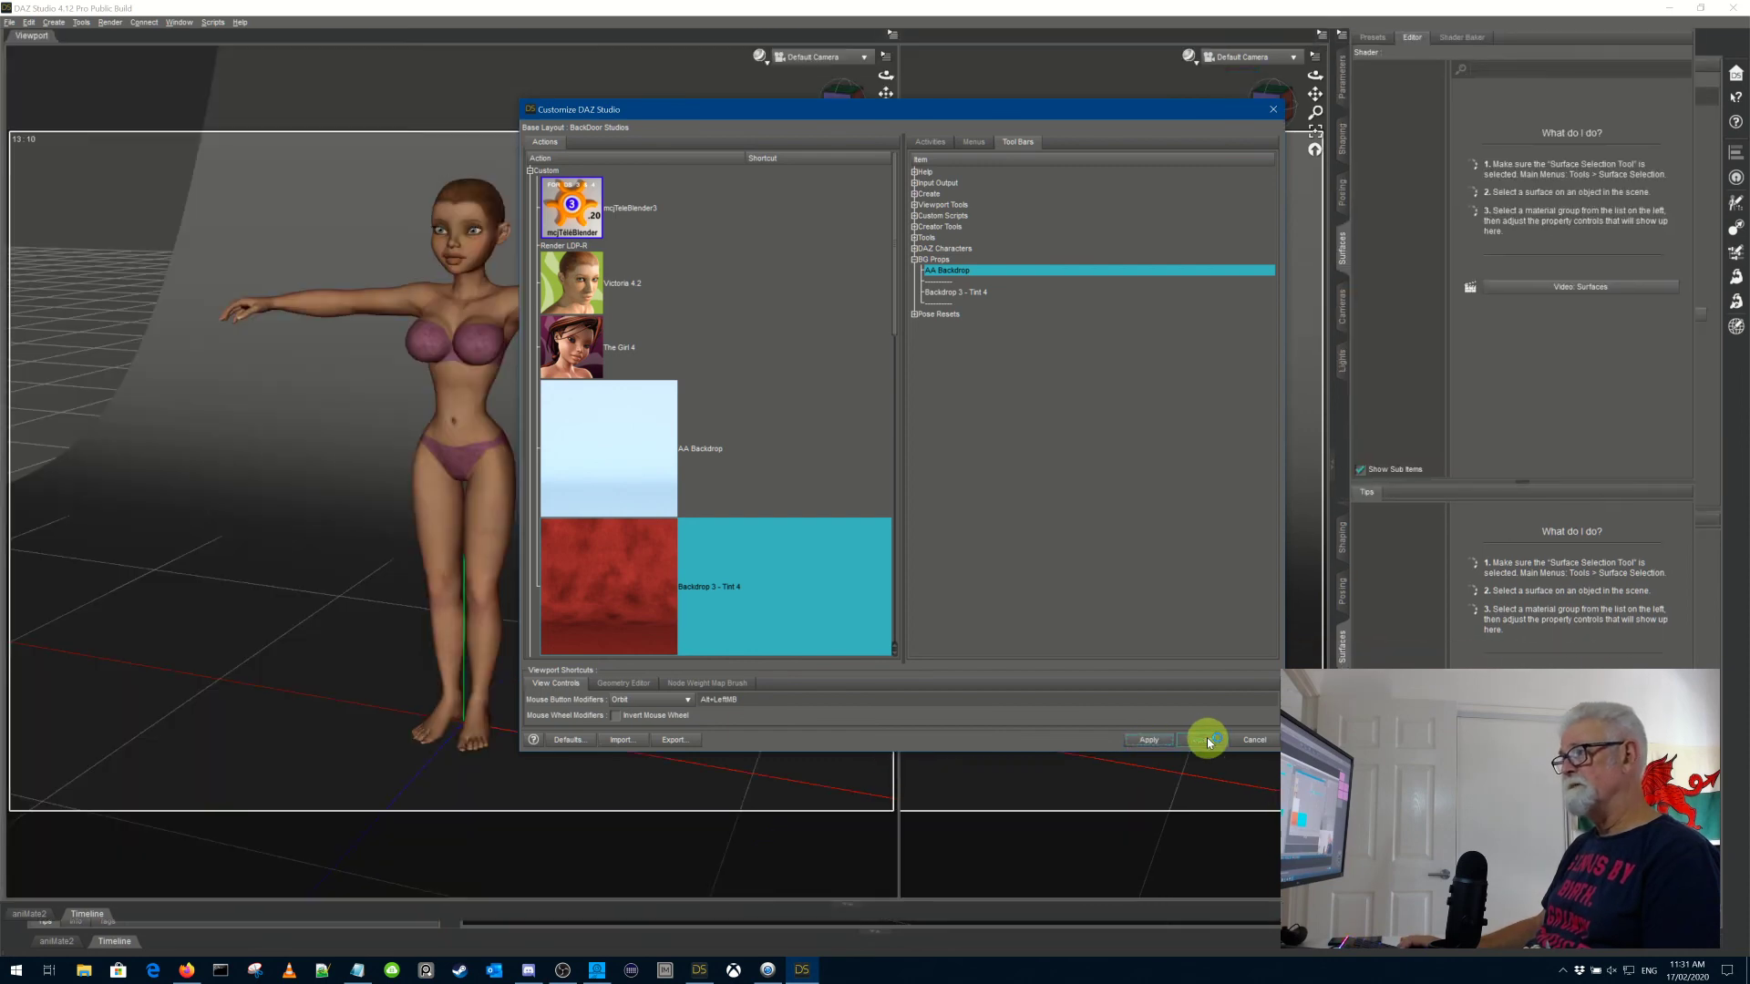
{"action": "left_click", "coordinate": [1206, 739]}
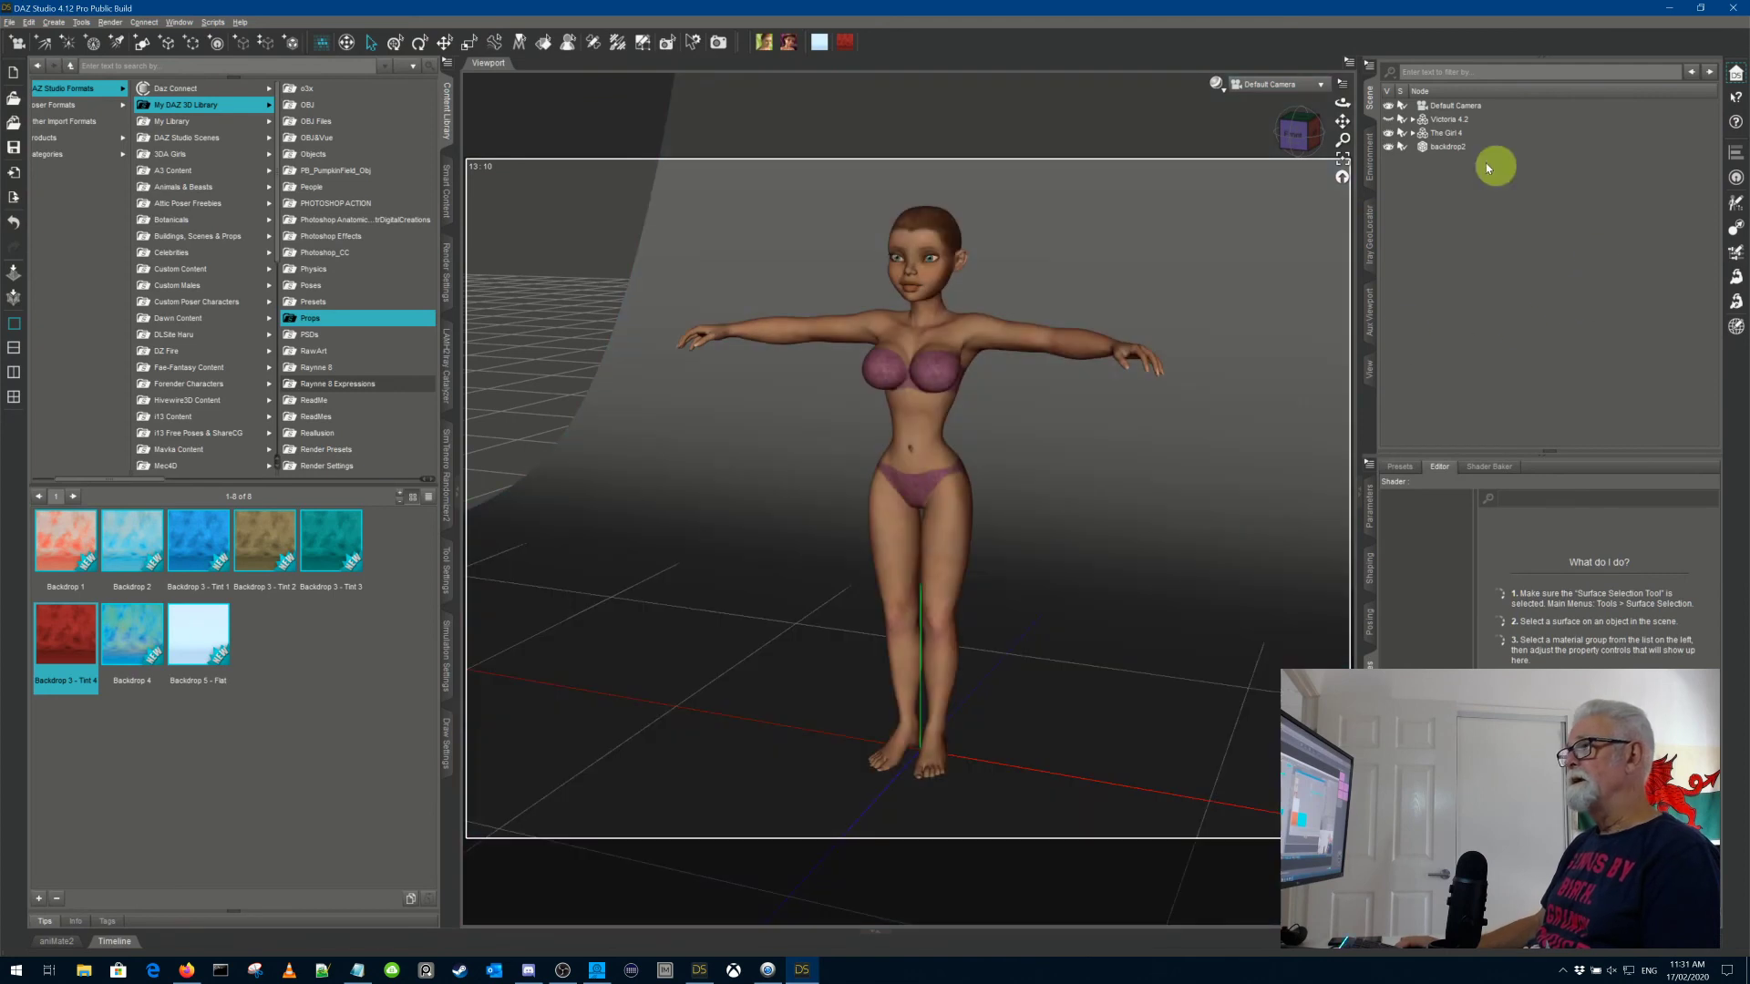
Step: Apply the Backdrop 3 - Tint 4 custom action to backdrop2 and set the prop's Y Rotate to 22.00
{"action": "left_click", "coordinate": [1457, 148]}
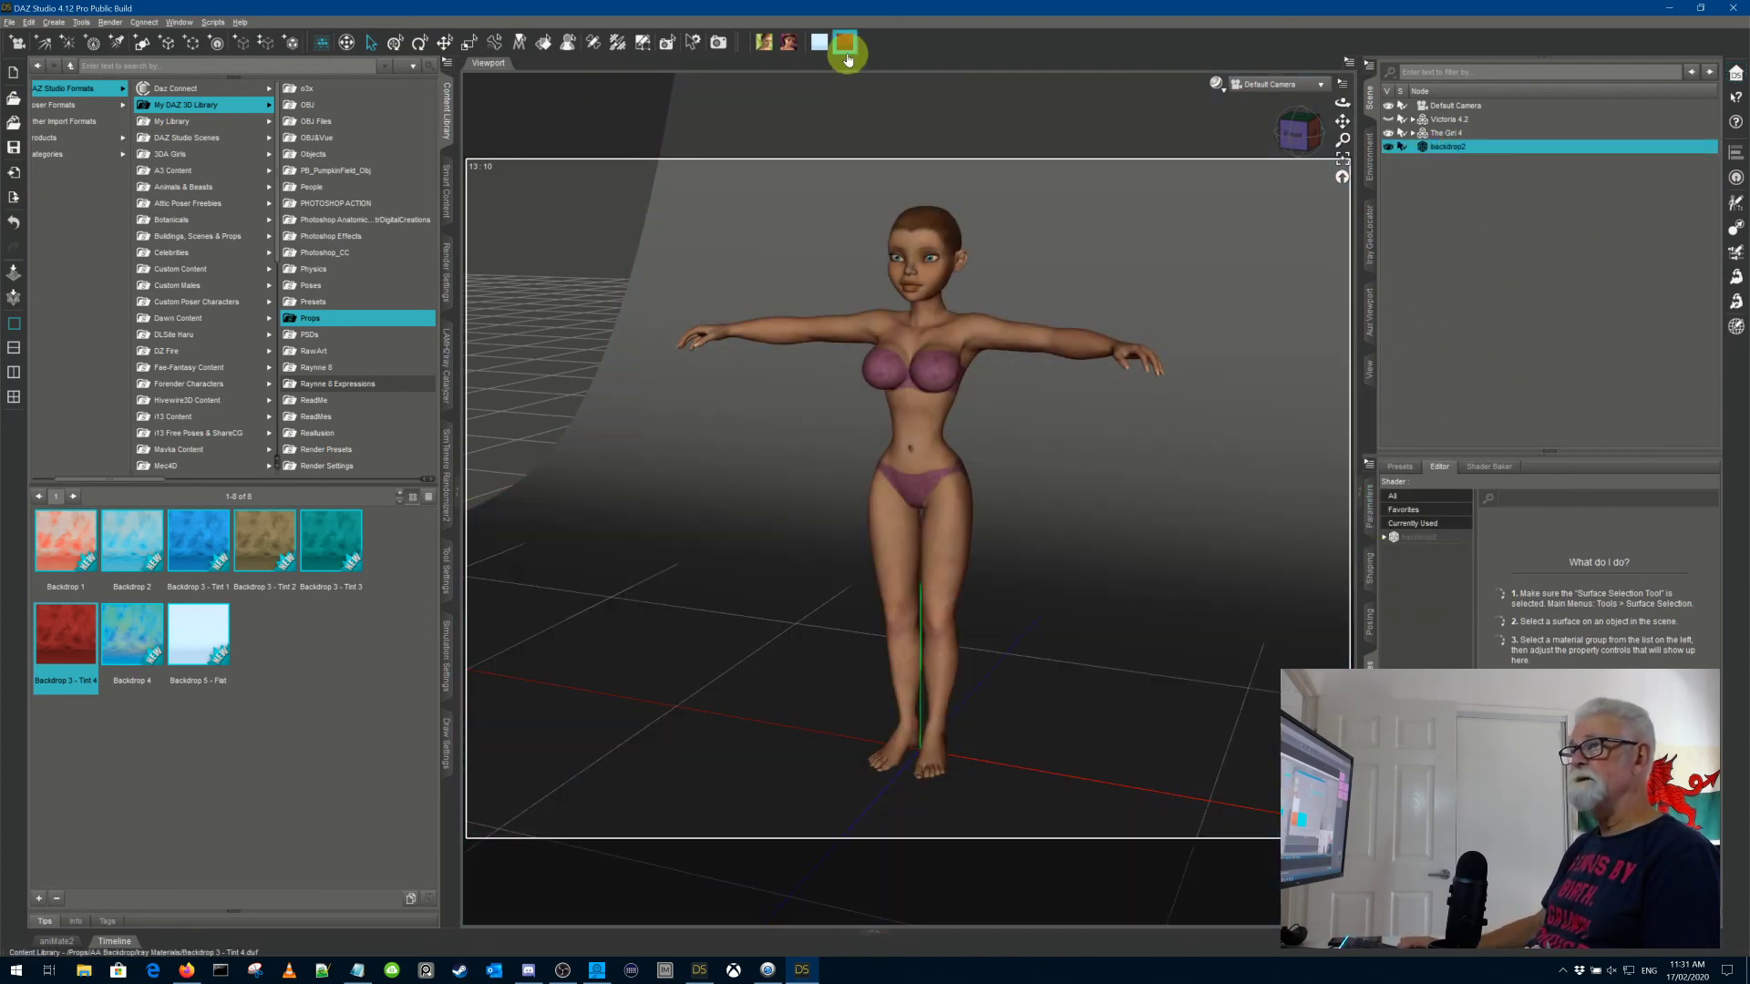
{"action": "left_click", "coordinate": [845, 42]}
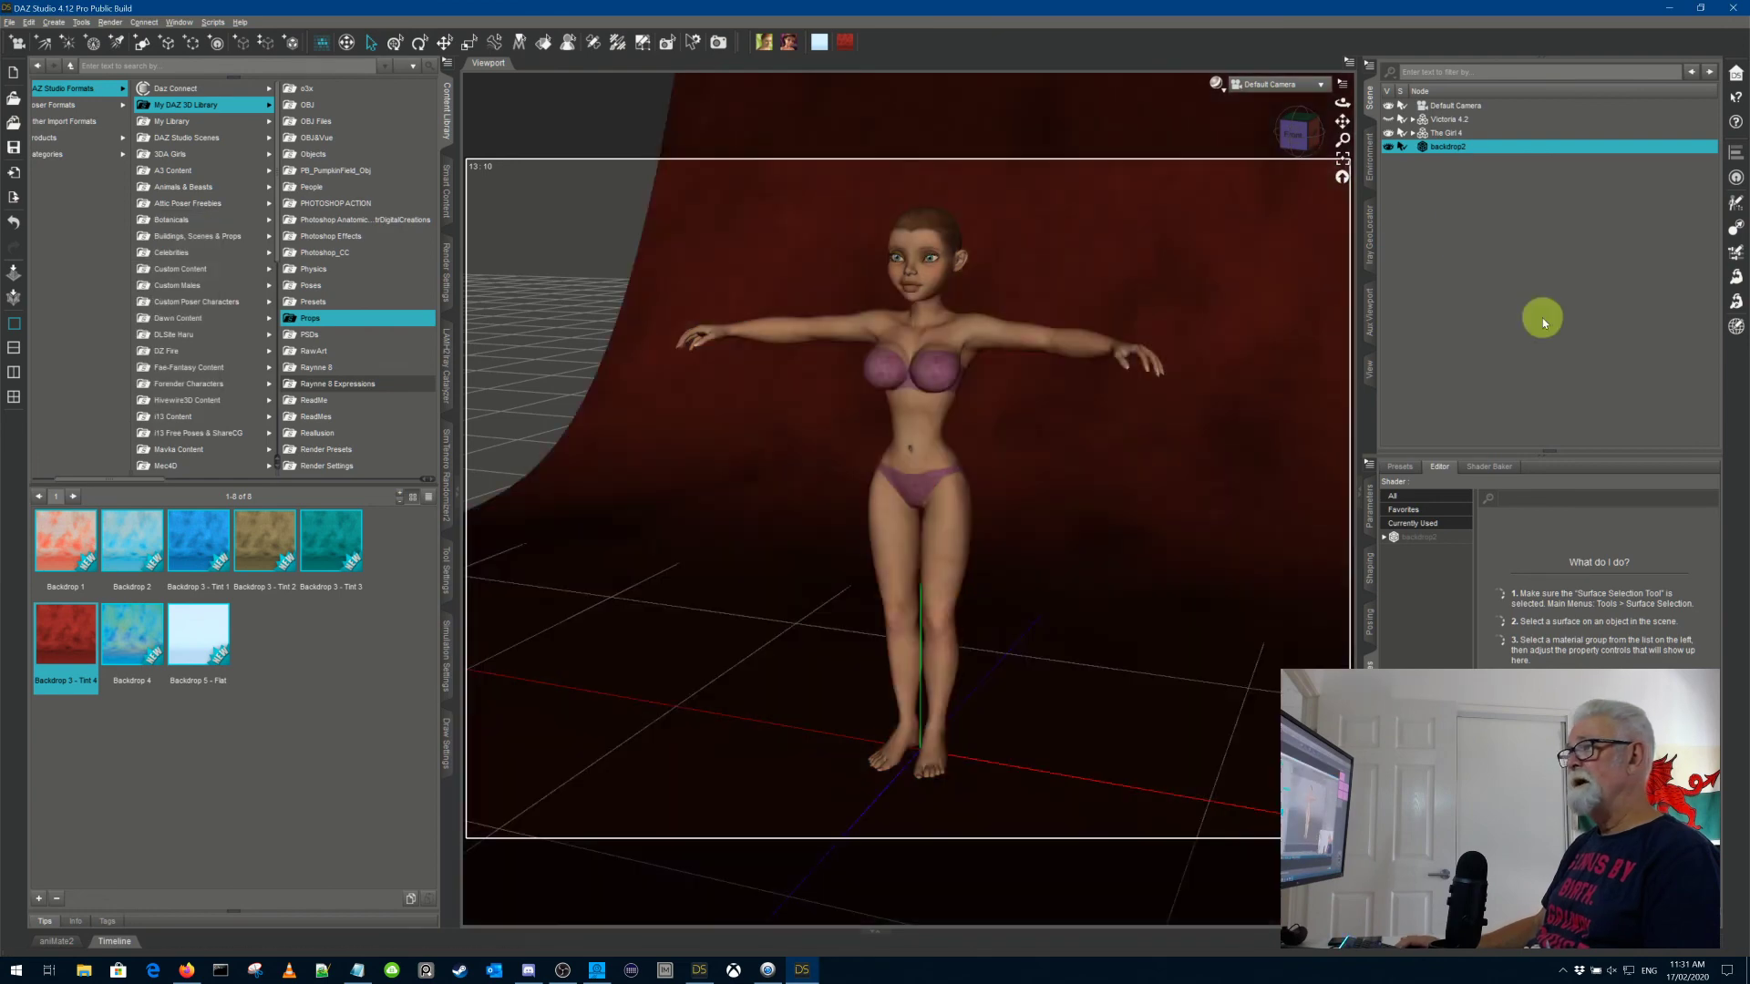
{"action": "left_click", "coordinate": [1368, 510]}
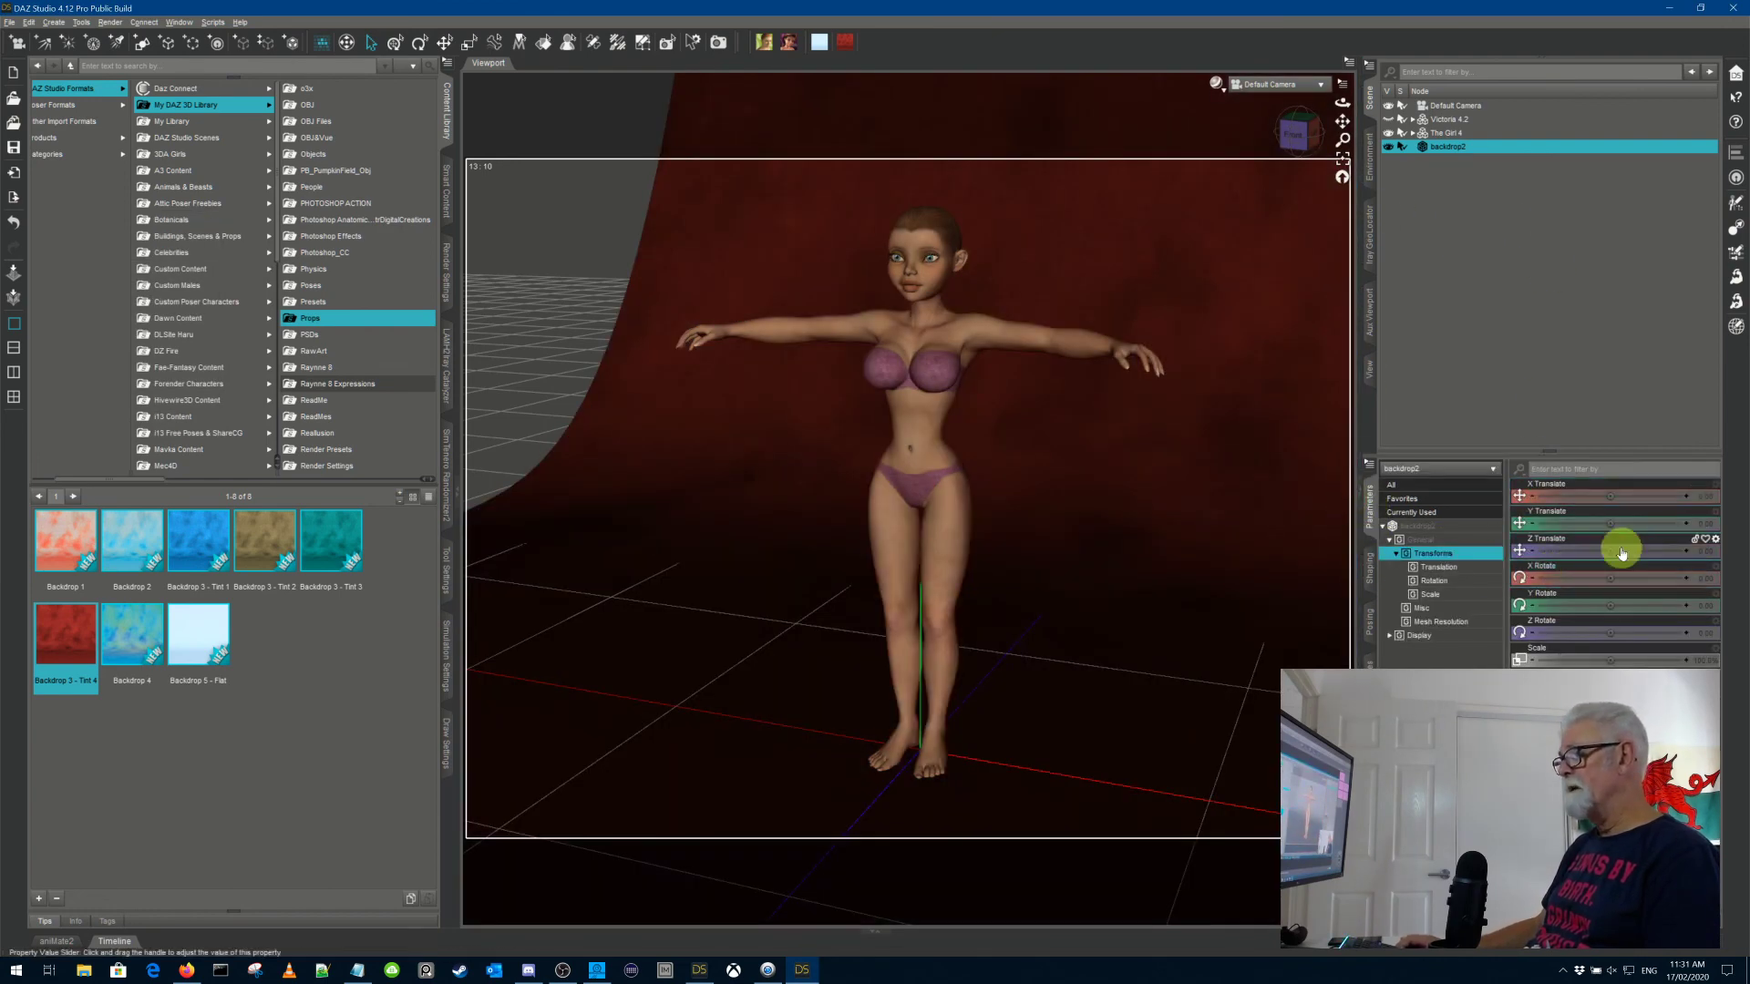
{"action": "left_click_drag", "start_coordinate": [1620, 598], "coordinate": [1604, 605]}
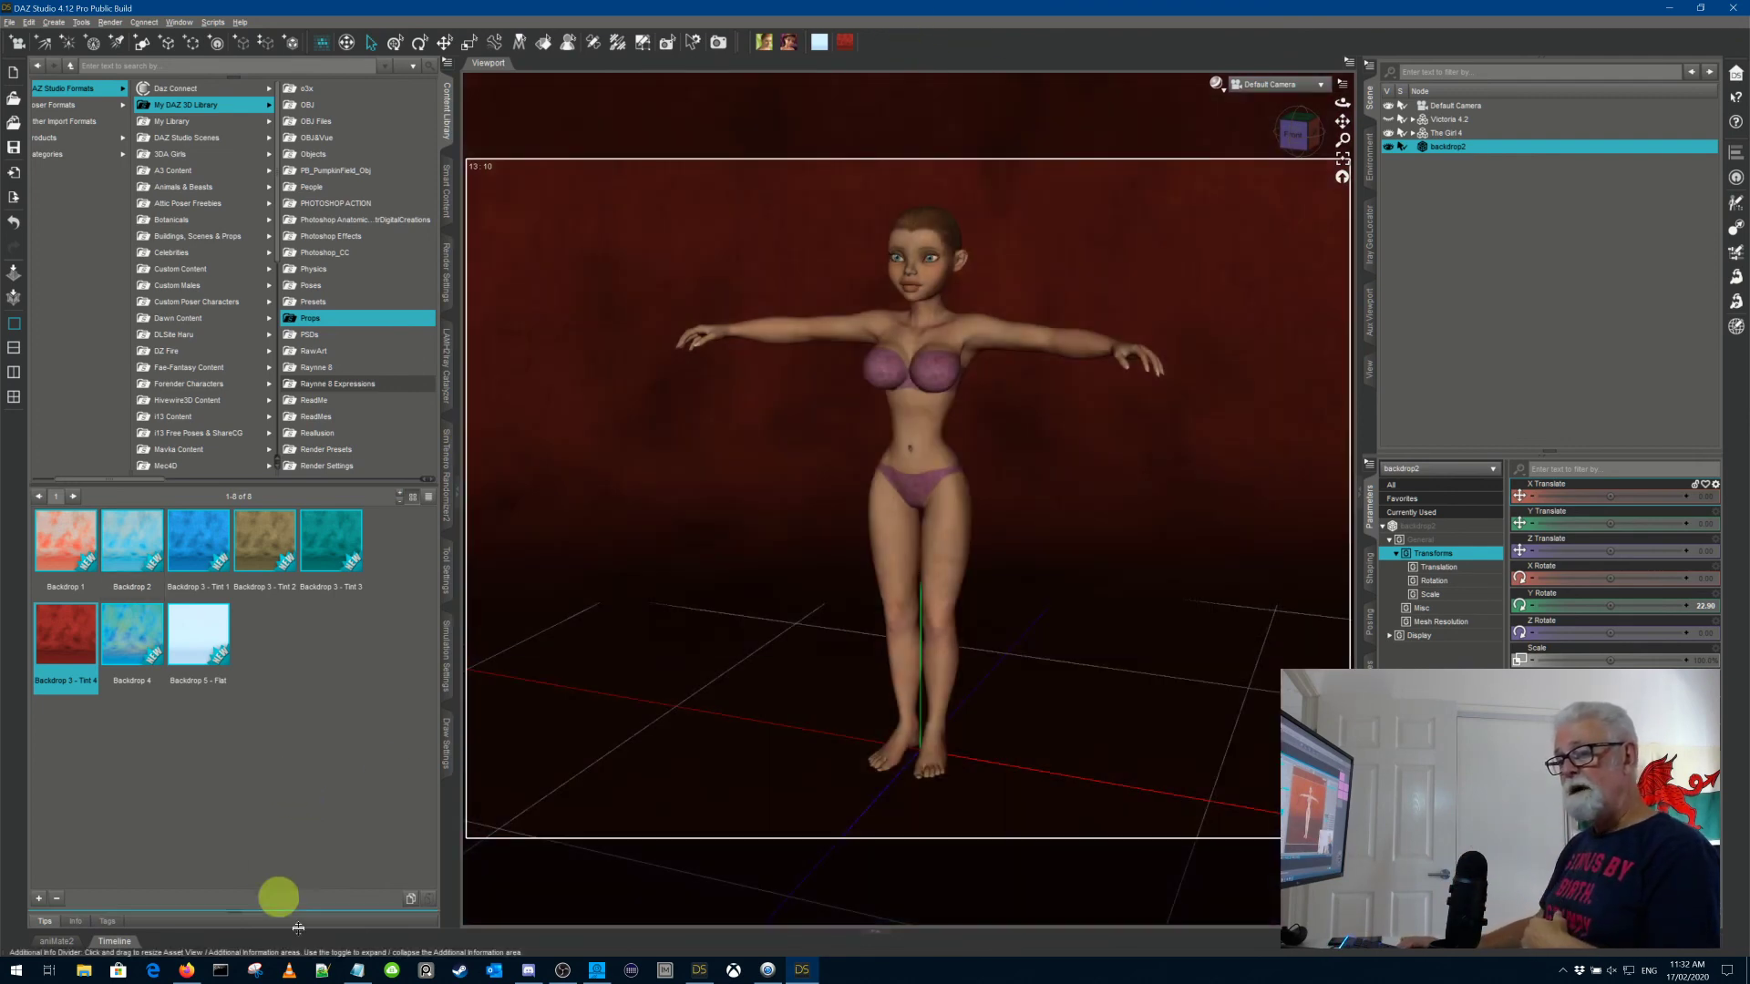
Step: Switch to the DAZ Studio instance with Neon Logo.duf open and examine its customized toolbars
{"action": "mouse_move", "coordinate": [704, 980]}
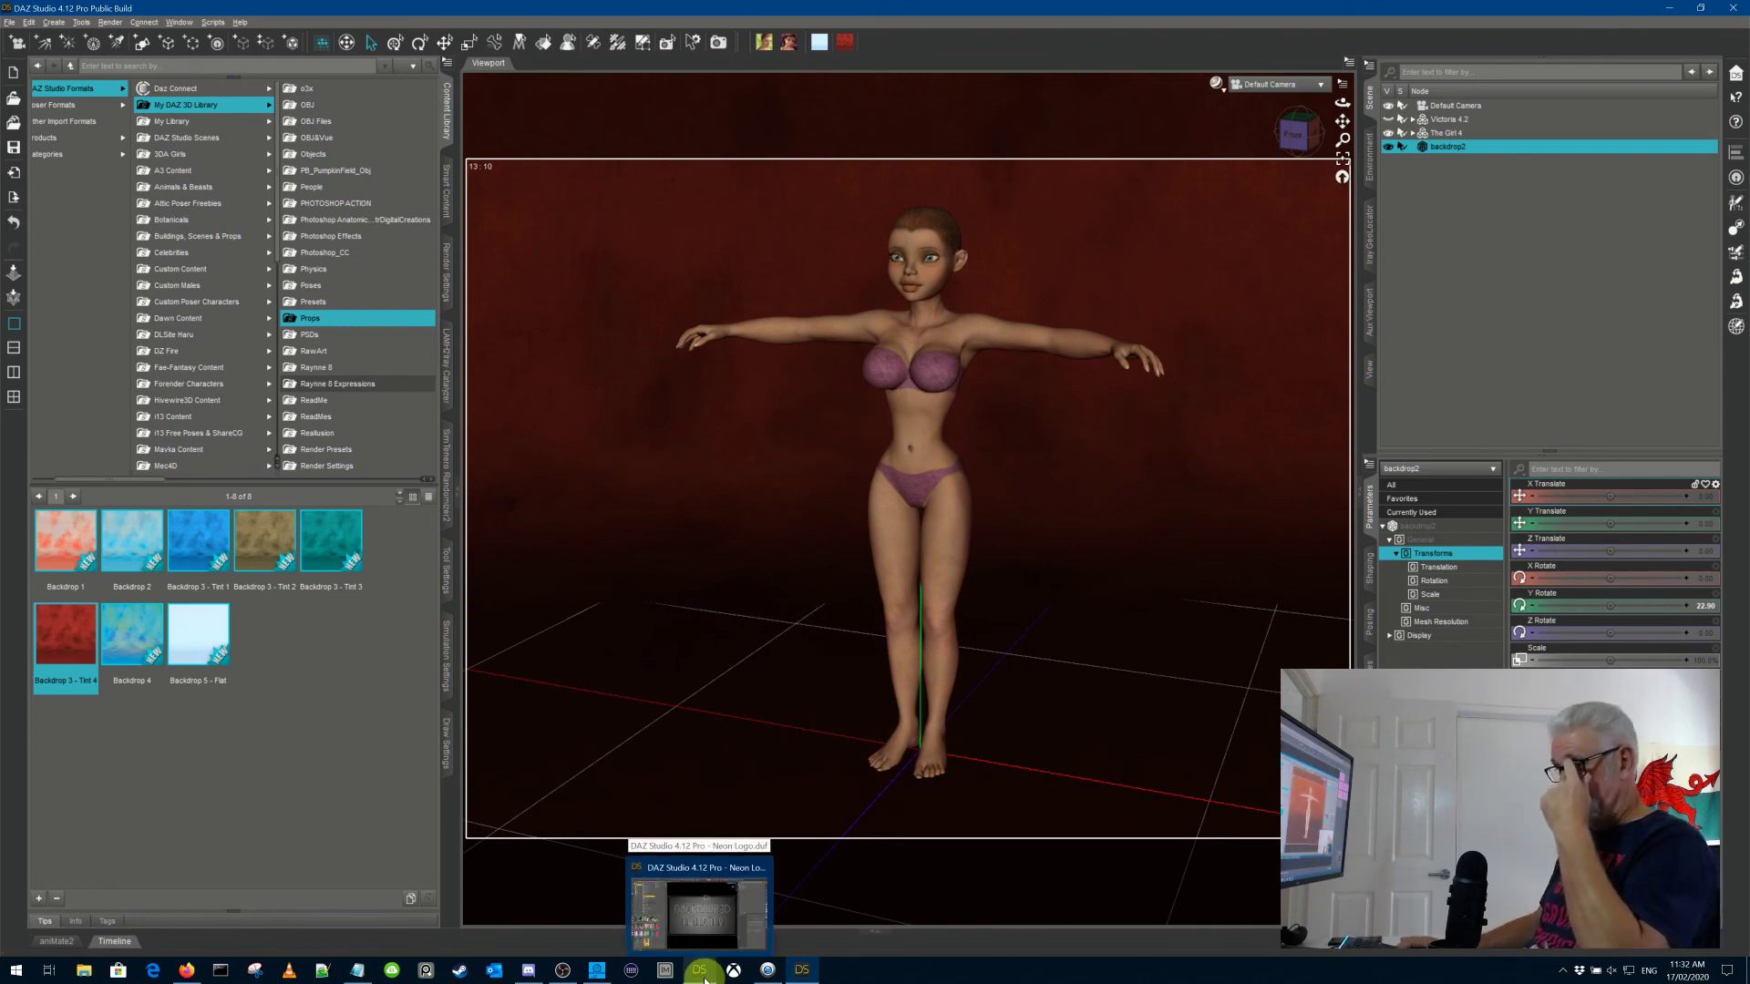
{"action": "left_click", "coordinate": [699, 907]}
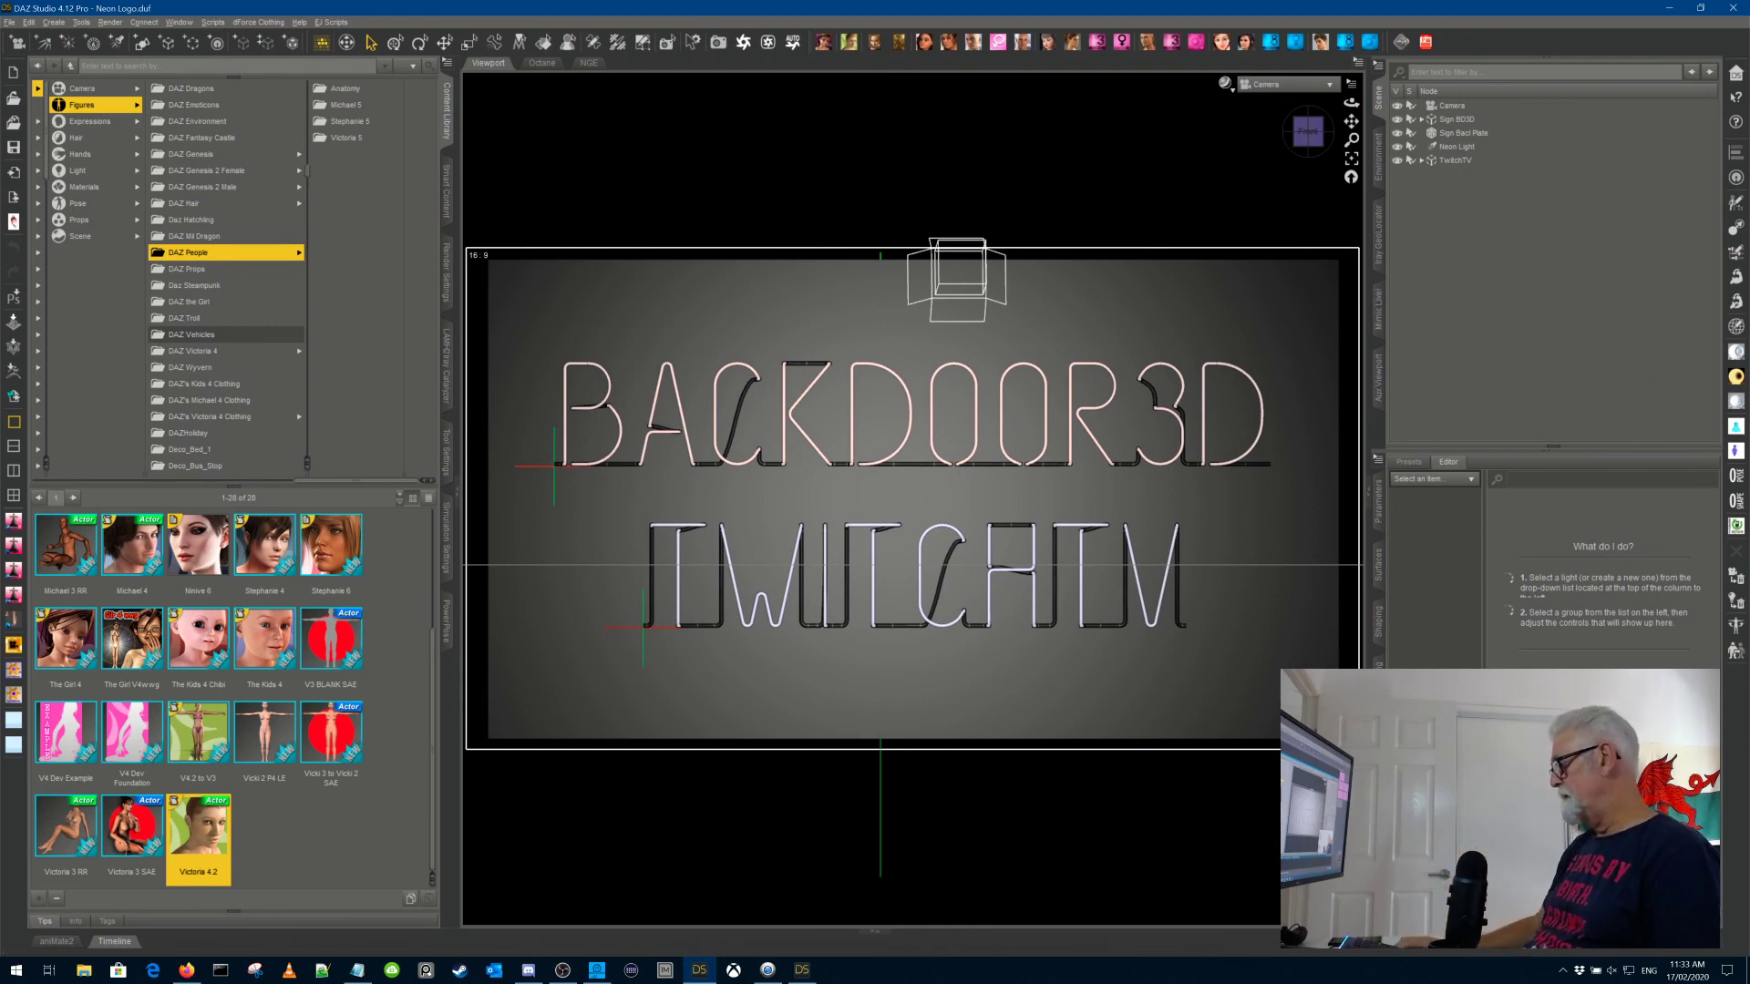
{"action": "key", "text": "alt+Tab"}
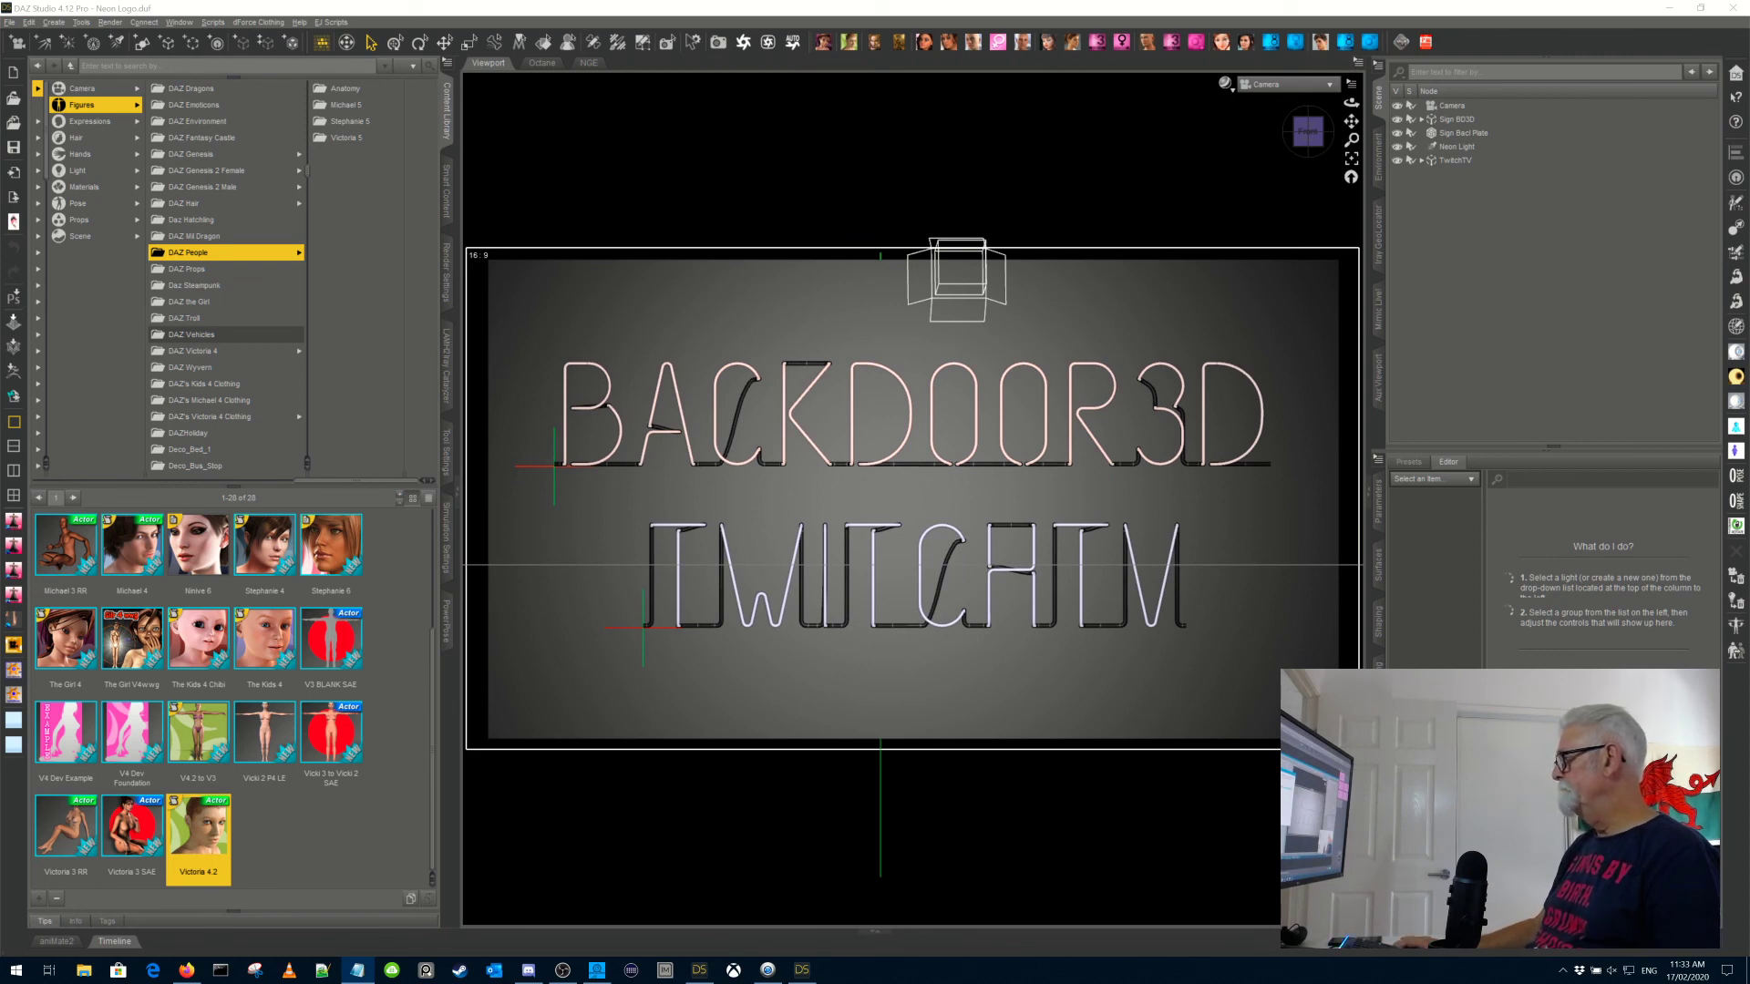
{"action": "key", "text": "alt+Tab"}
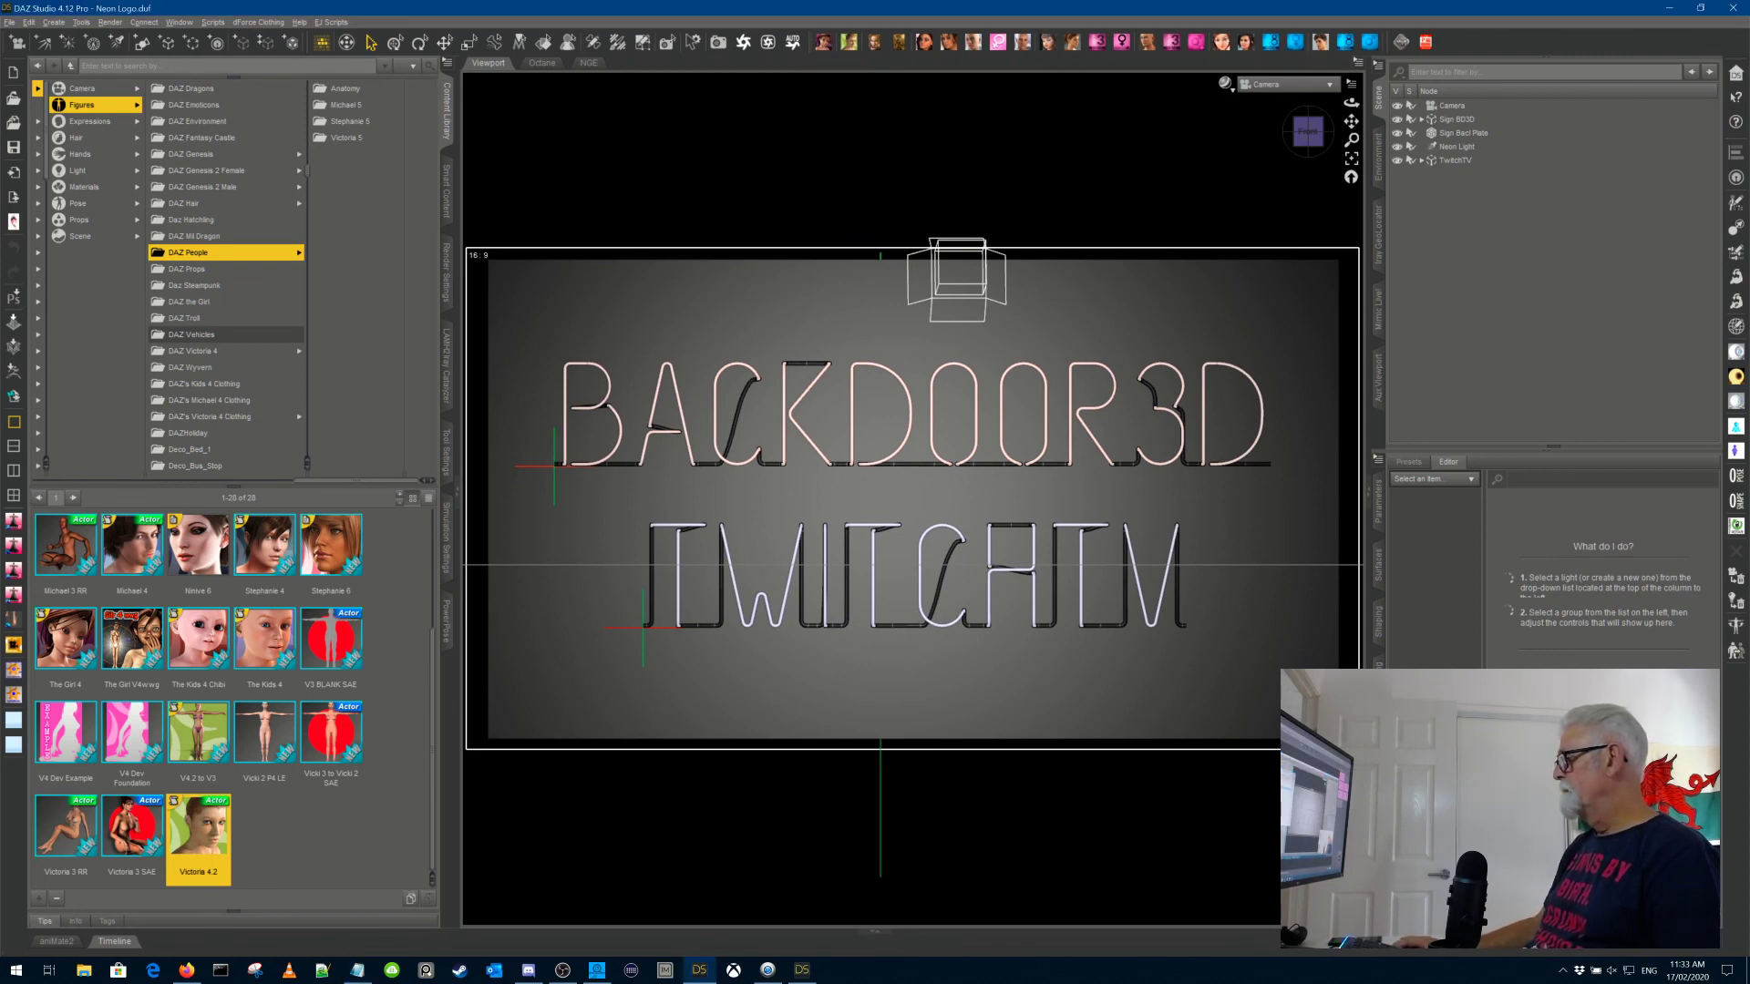
{"action": "key", "text": "alt+Tab"}
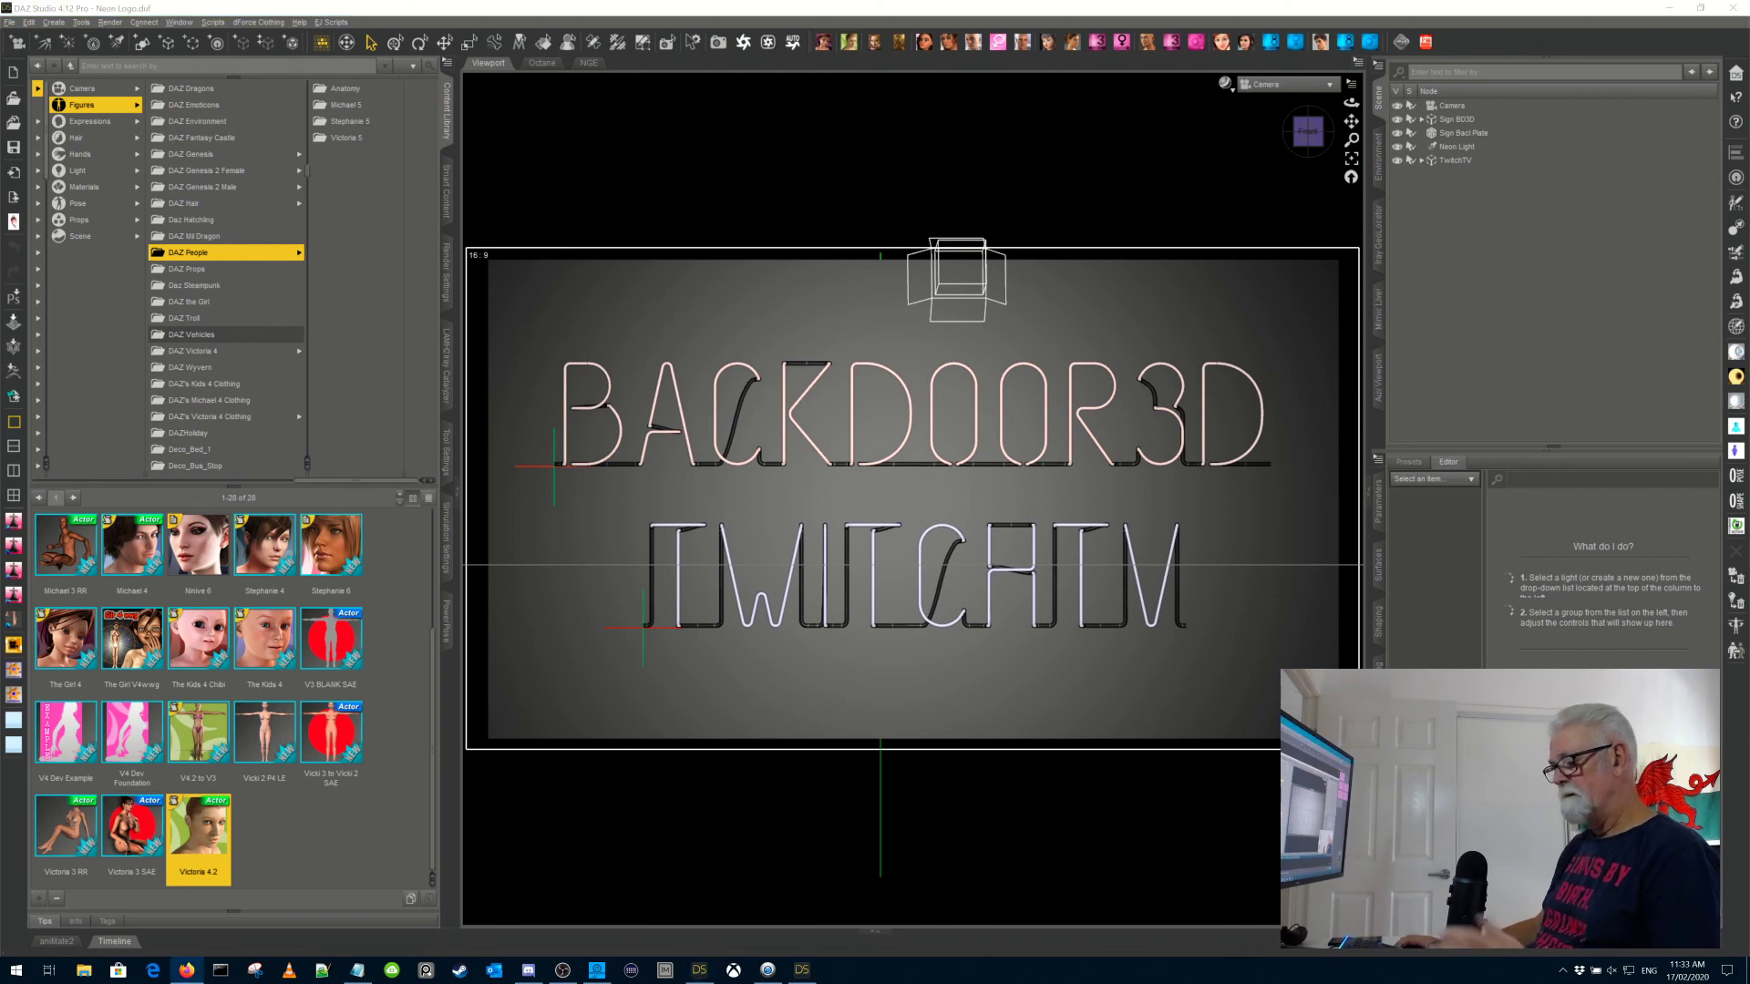
{"action": "key", "text": "ctrl+v"}
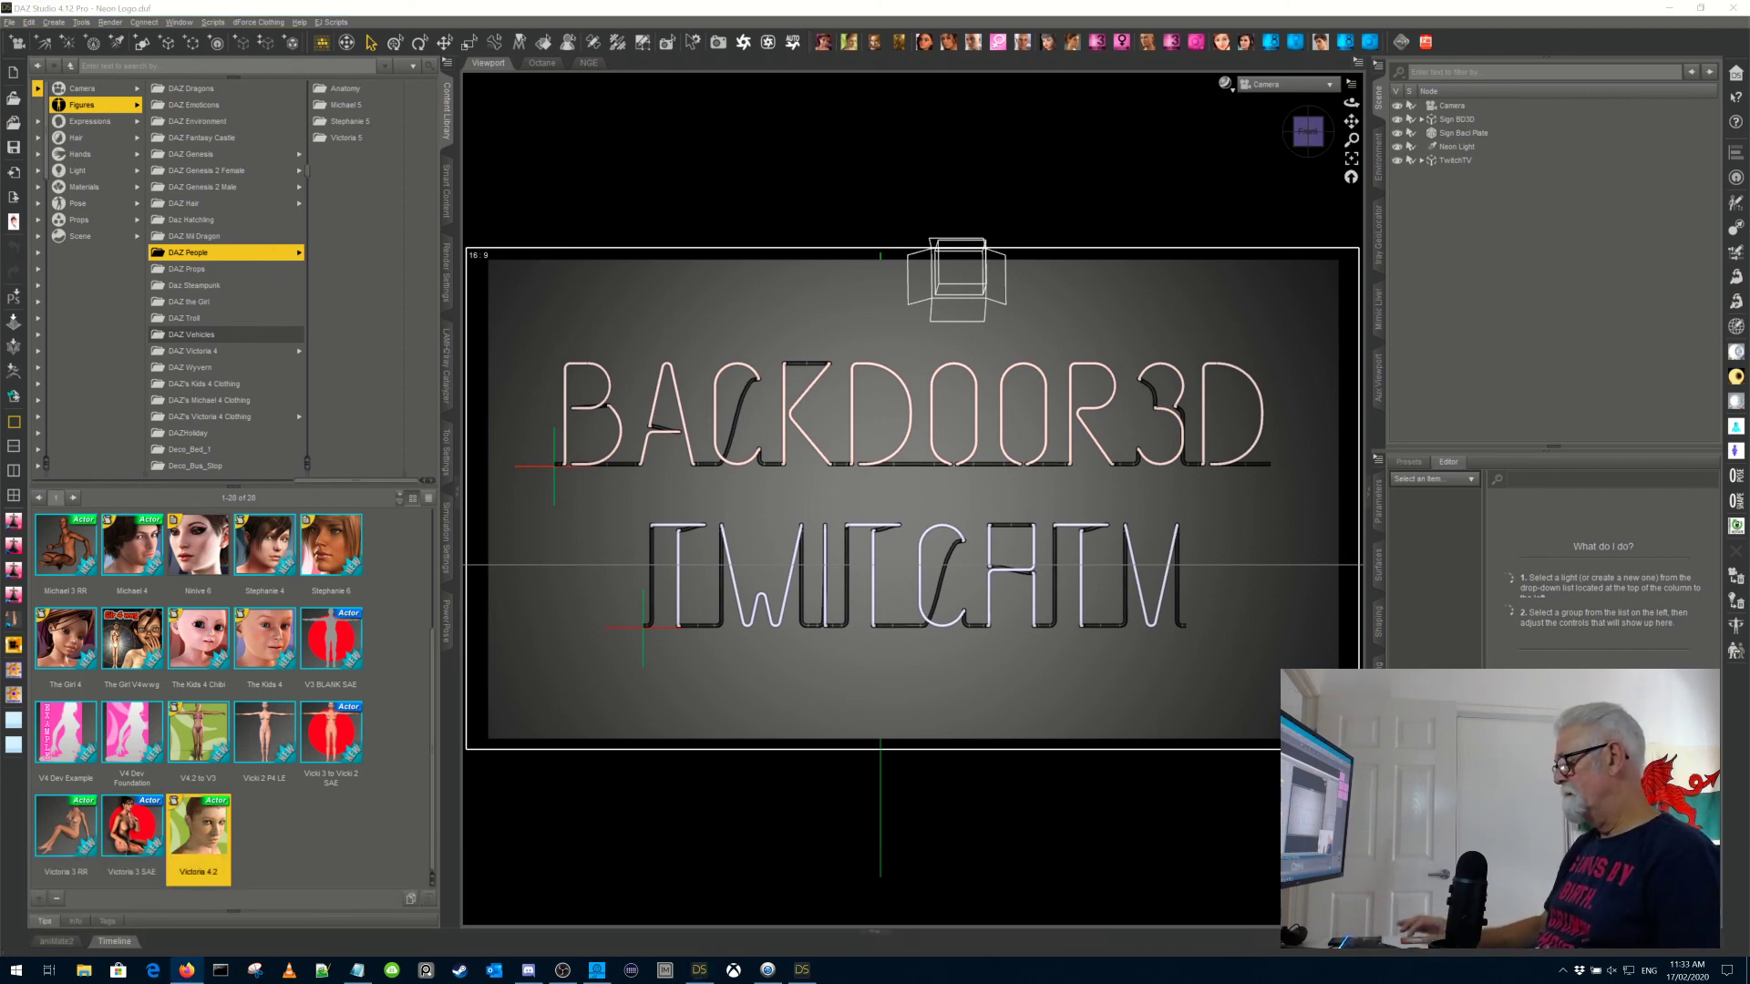
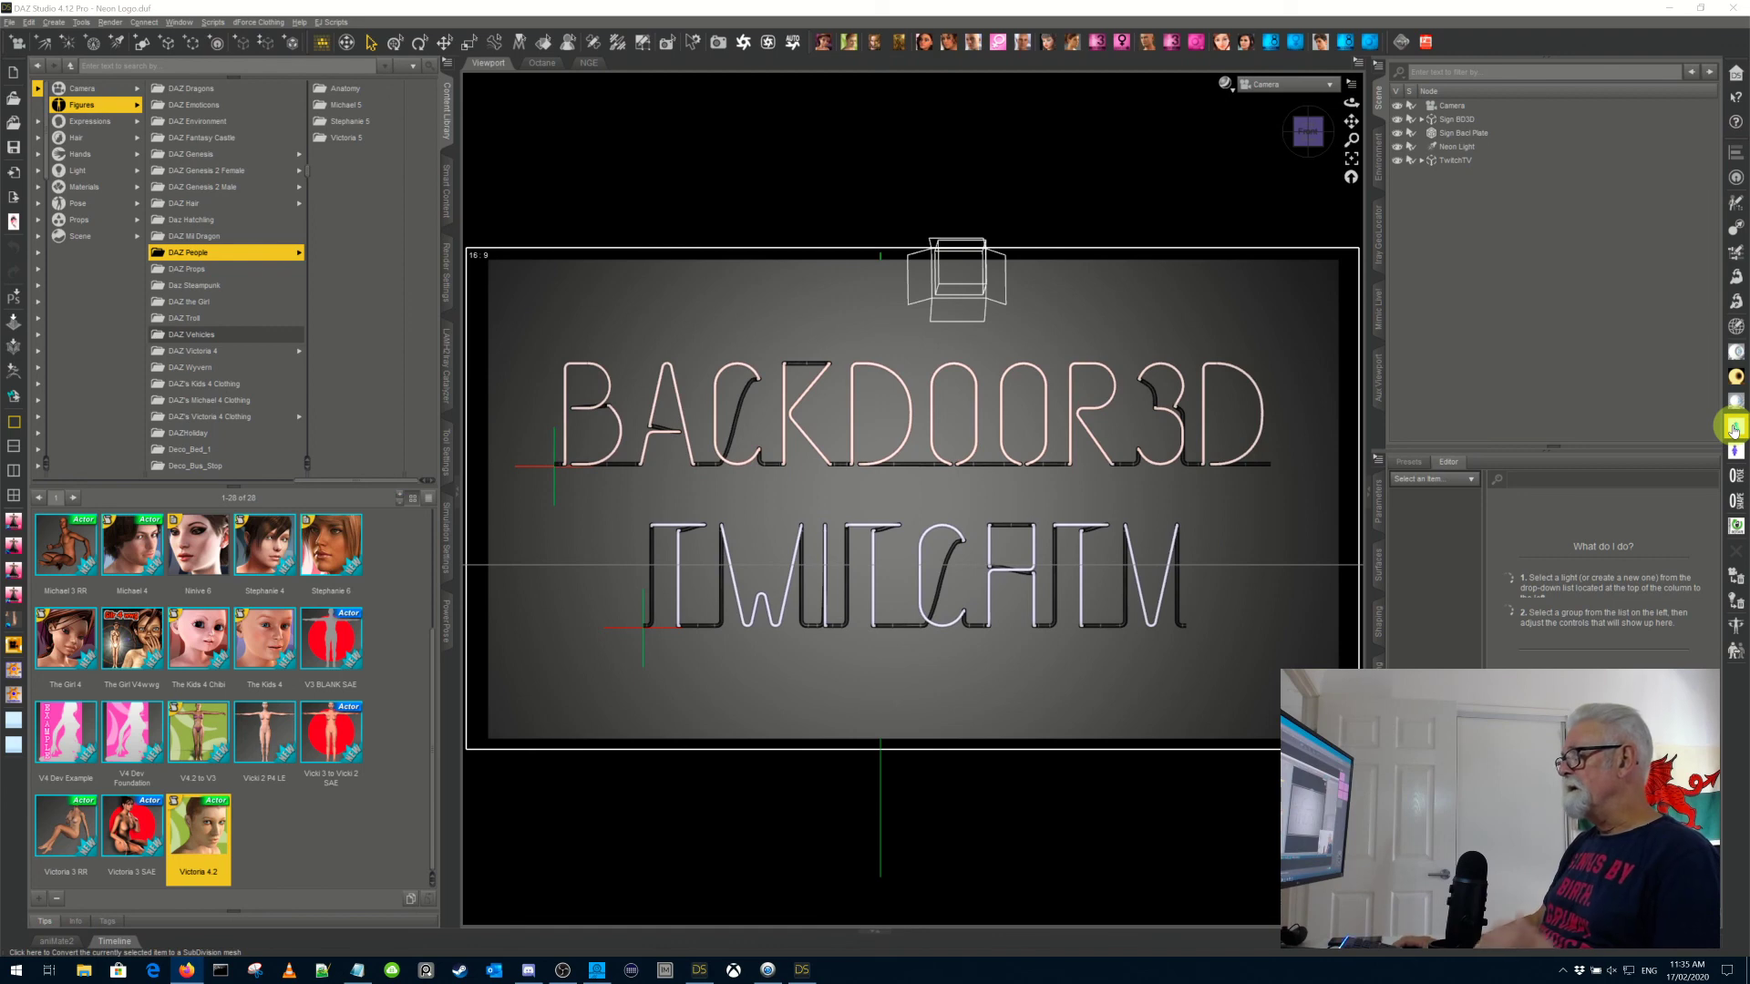
{"action": "left_click", "coordinate": [1441, 11]}
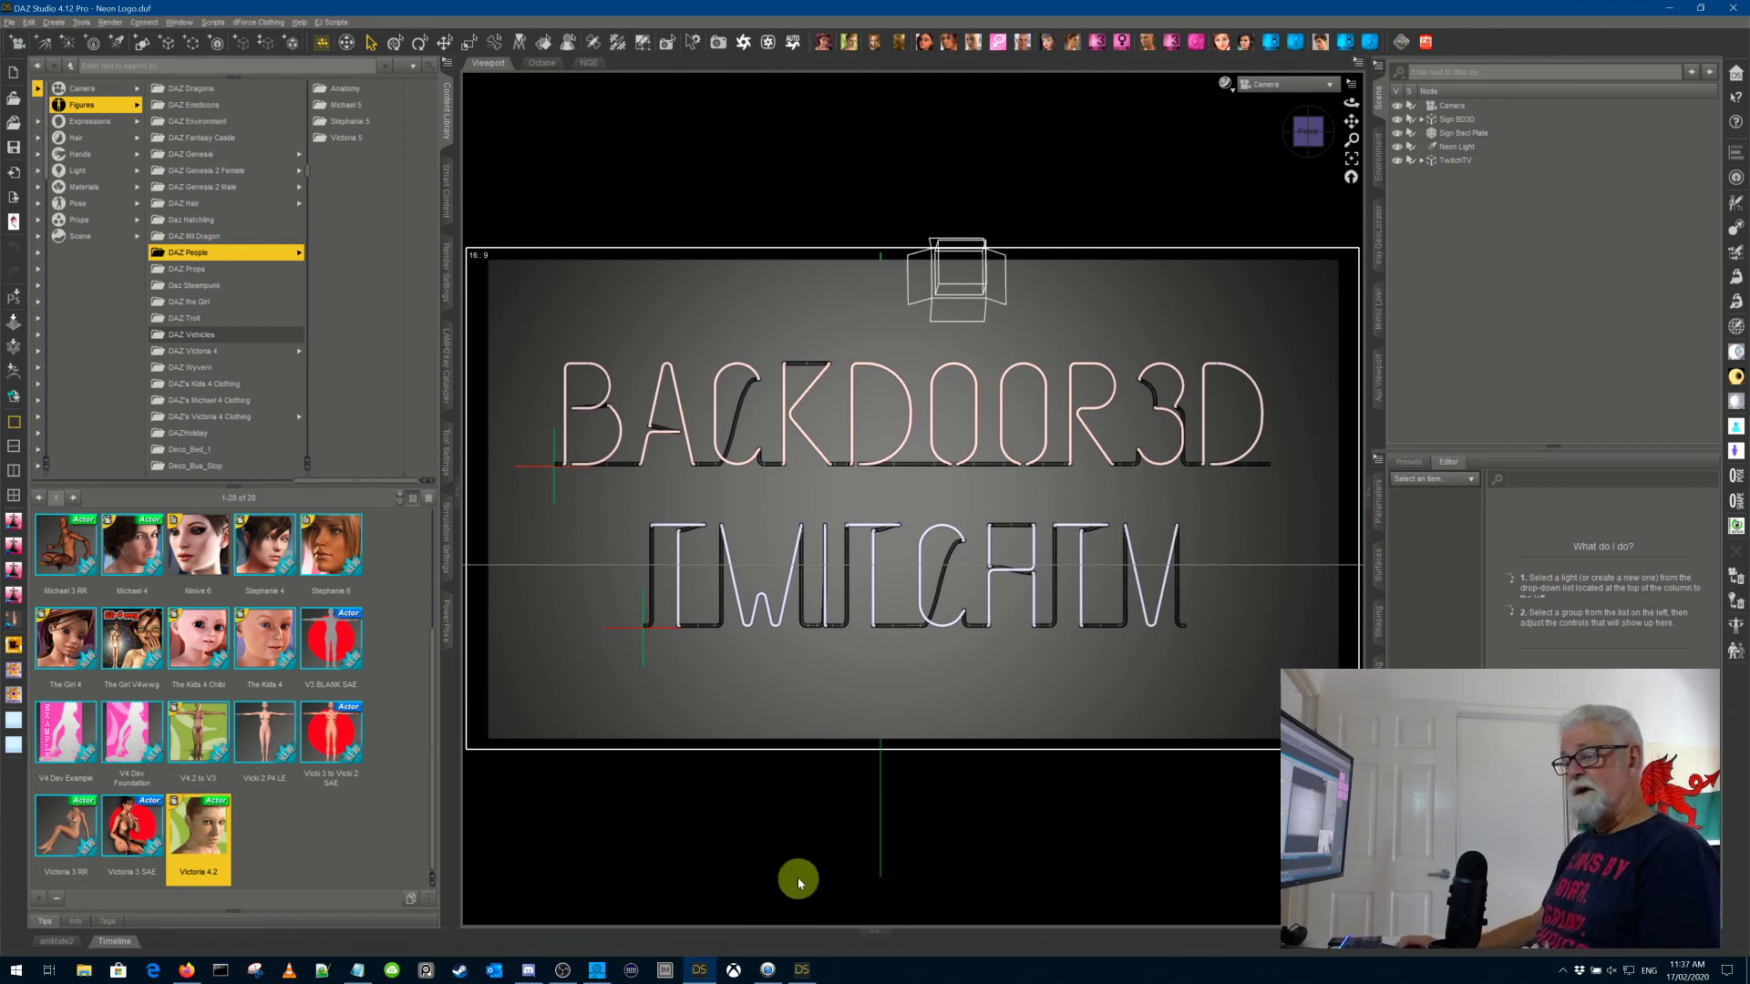
Step: Return to the DAZ Studio Public Build instance and examine the contents of the Pose Resets toolbar in the interface customization
{"action": "left_click", "coordinate": [802, 970]}
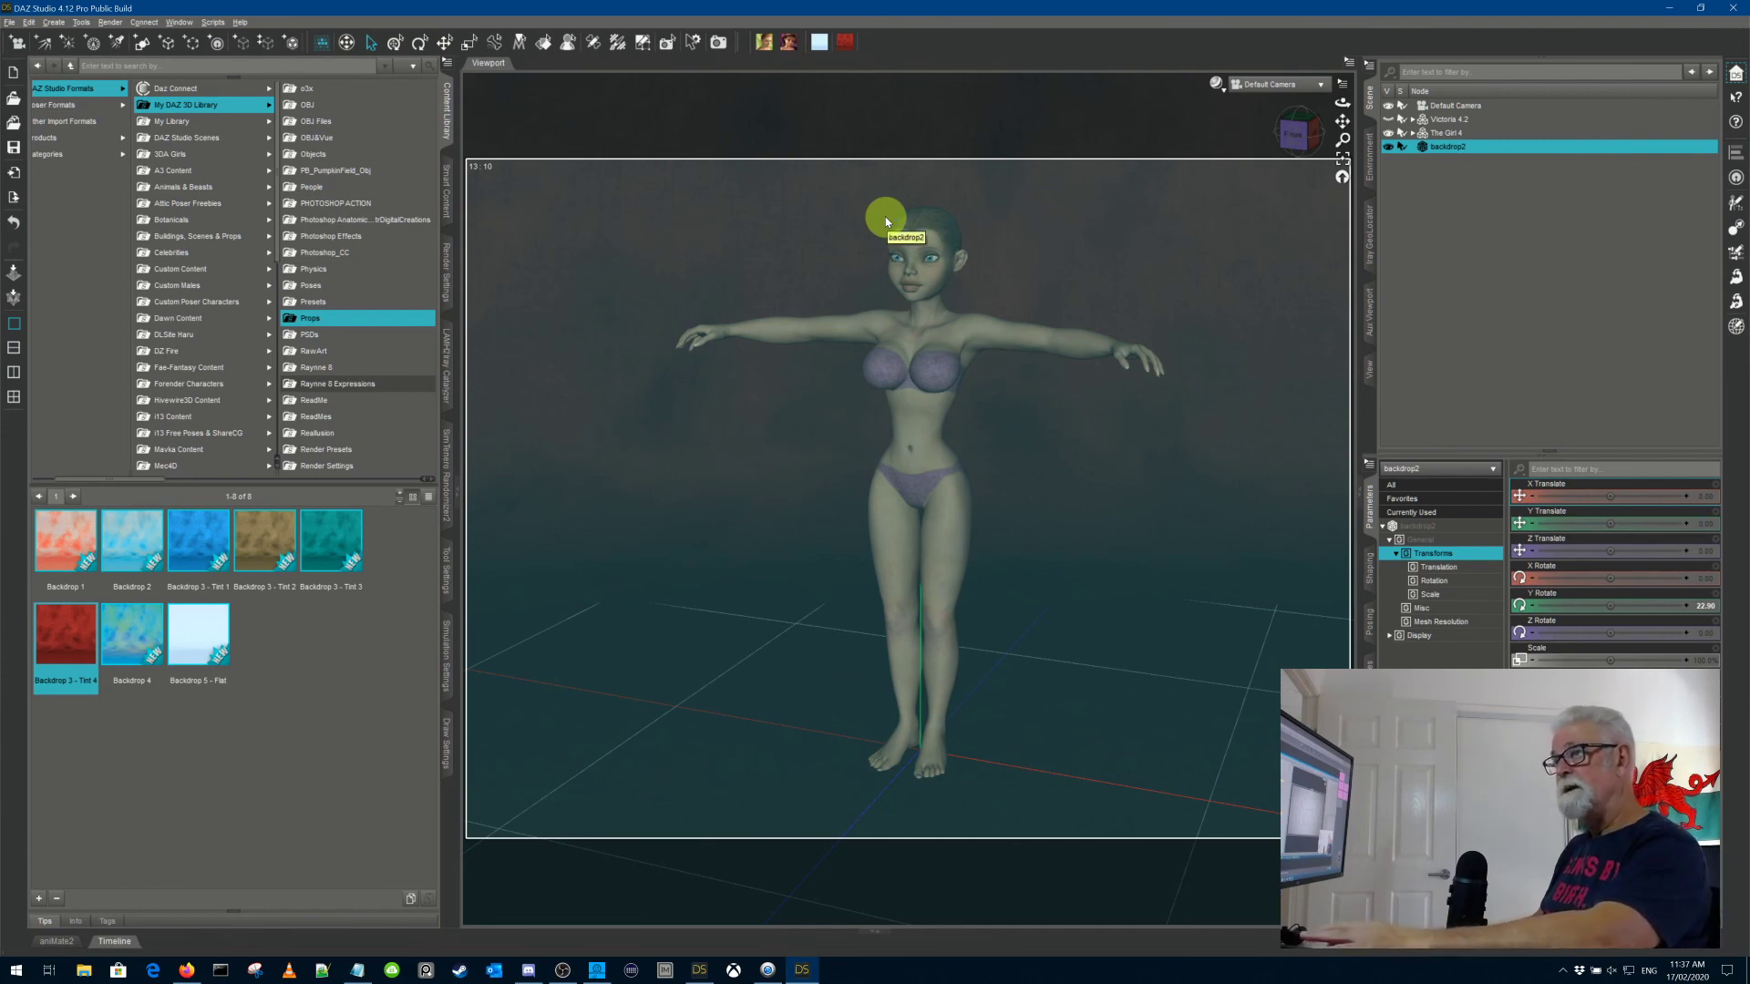
{"action": "key", "text": "F3"}
{"action": "left_click", "coordinate": [1018, 141]}
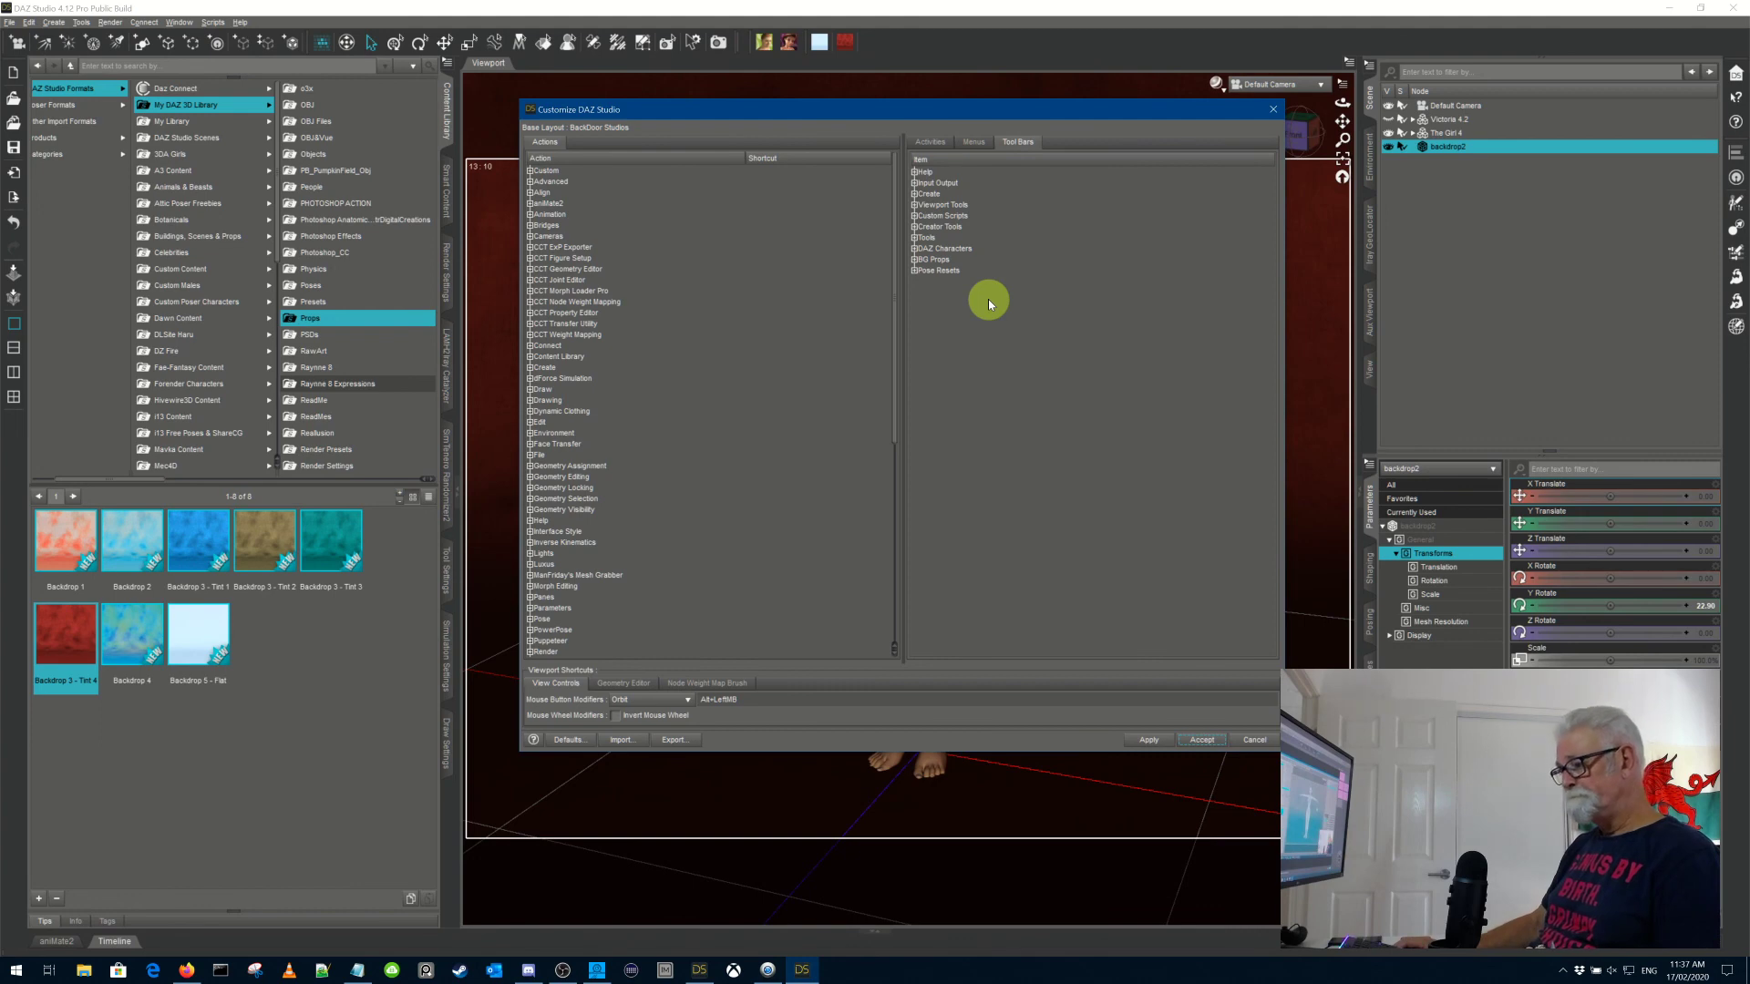
{"action": "left_click", "coordinate": [950, 271]}
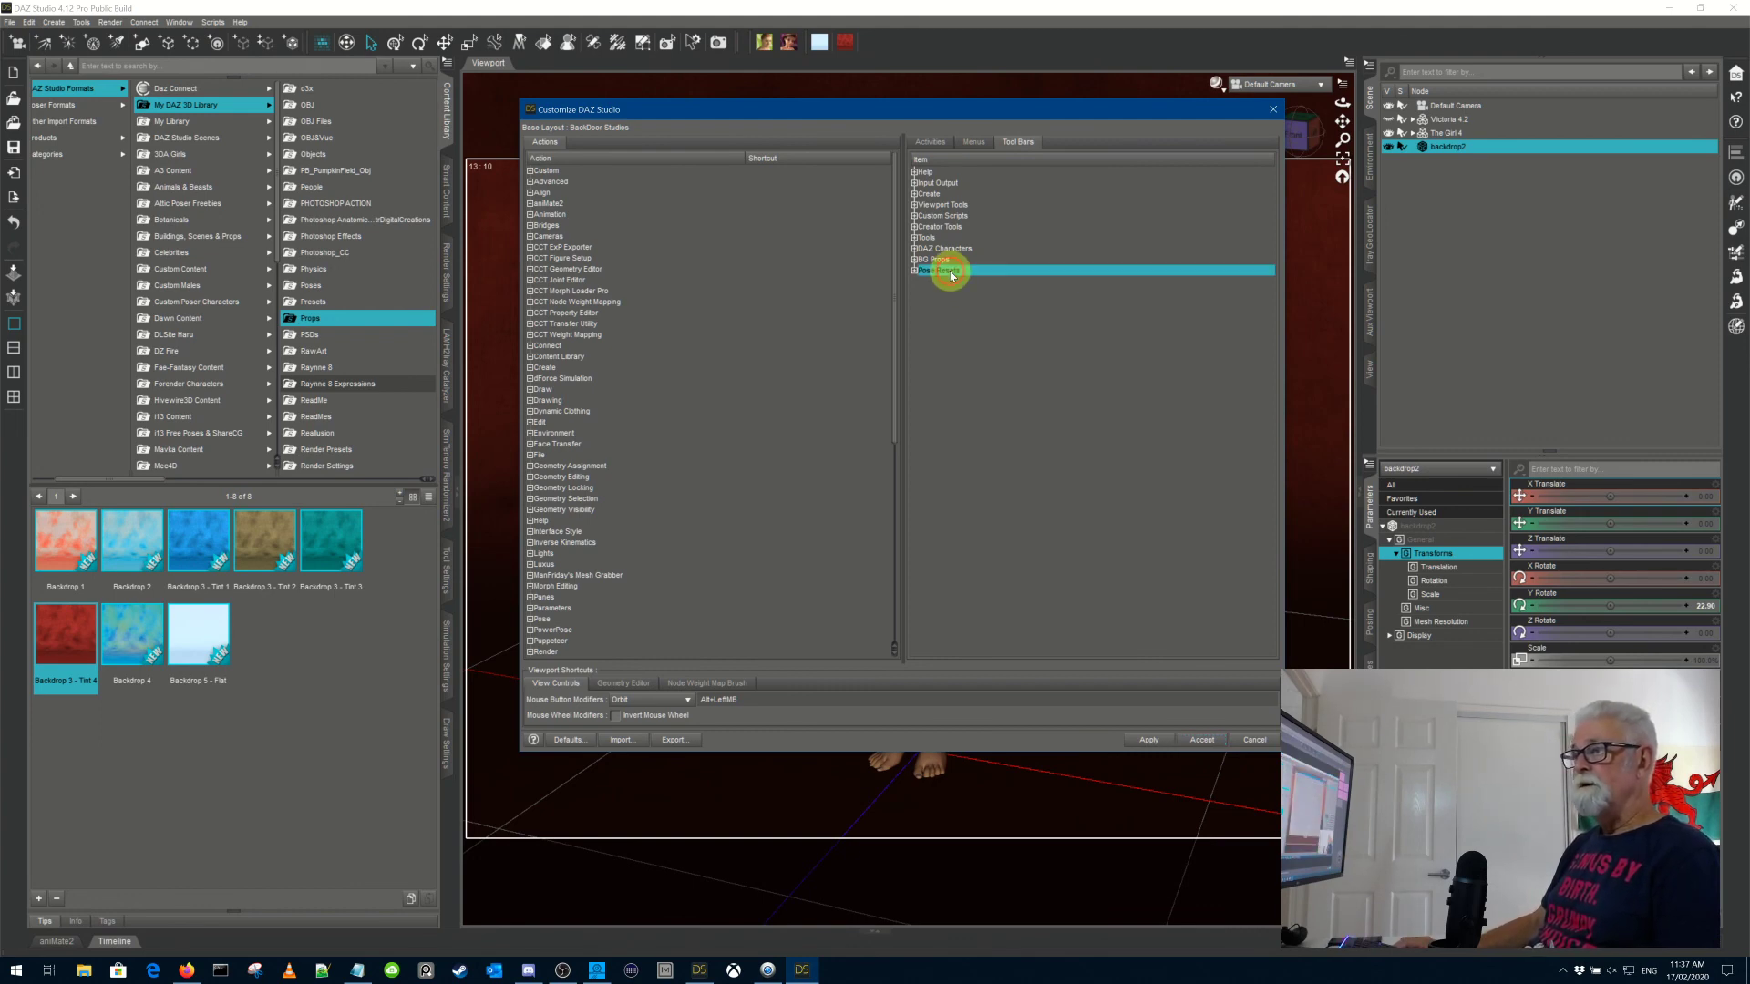
{"action": "left_click", "coordinate": [914, 270]}
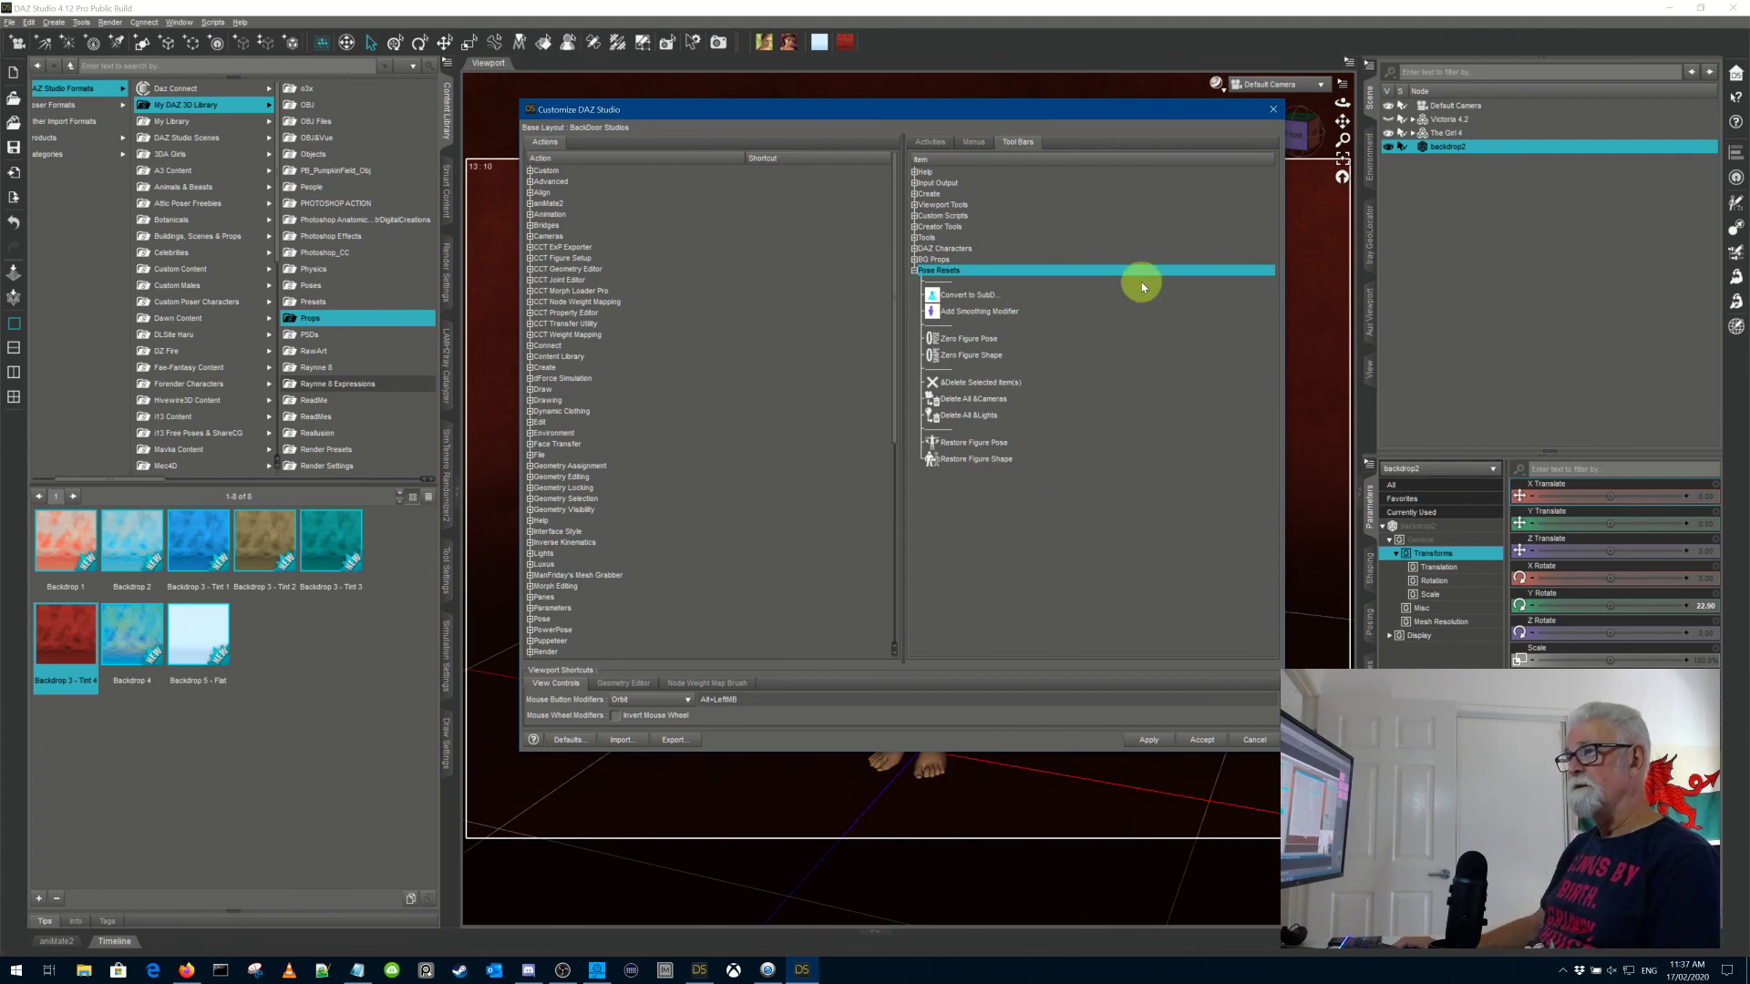
Step: Turn on the Pose Resets toolbar for the Advanced activity, then apply and accept the customization
{"action": "left_click", "coordinate": [938, 143]}
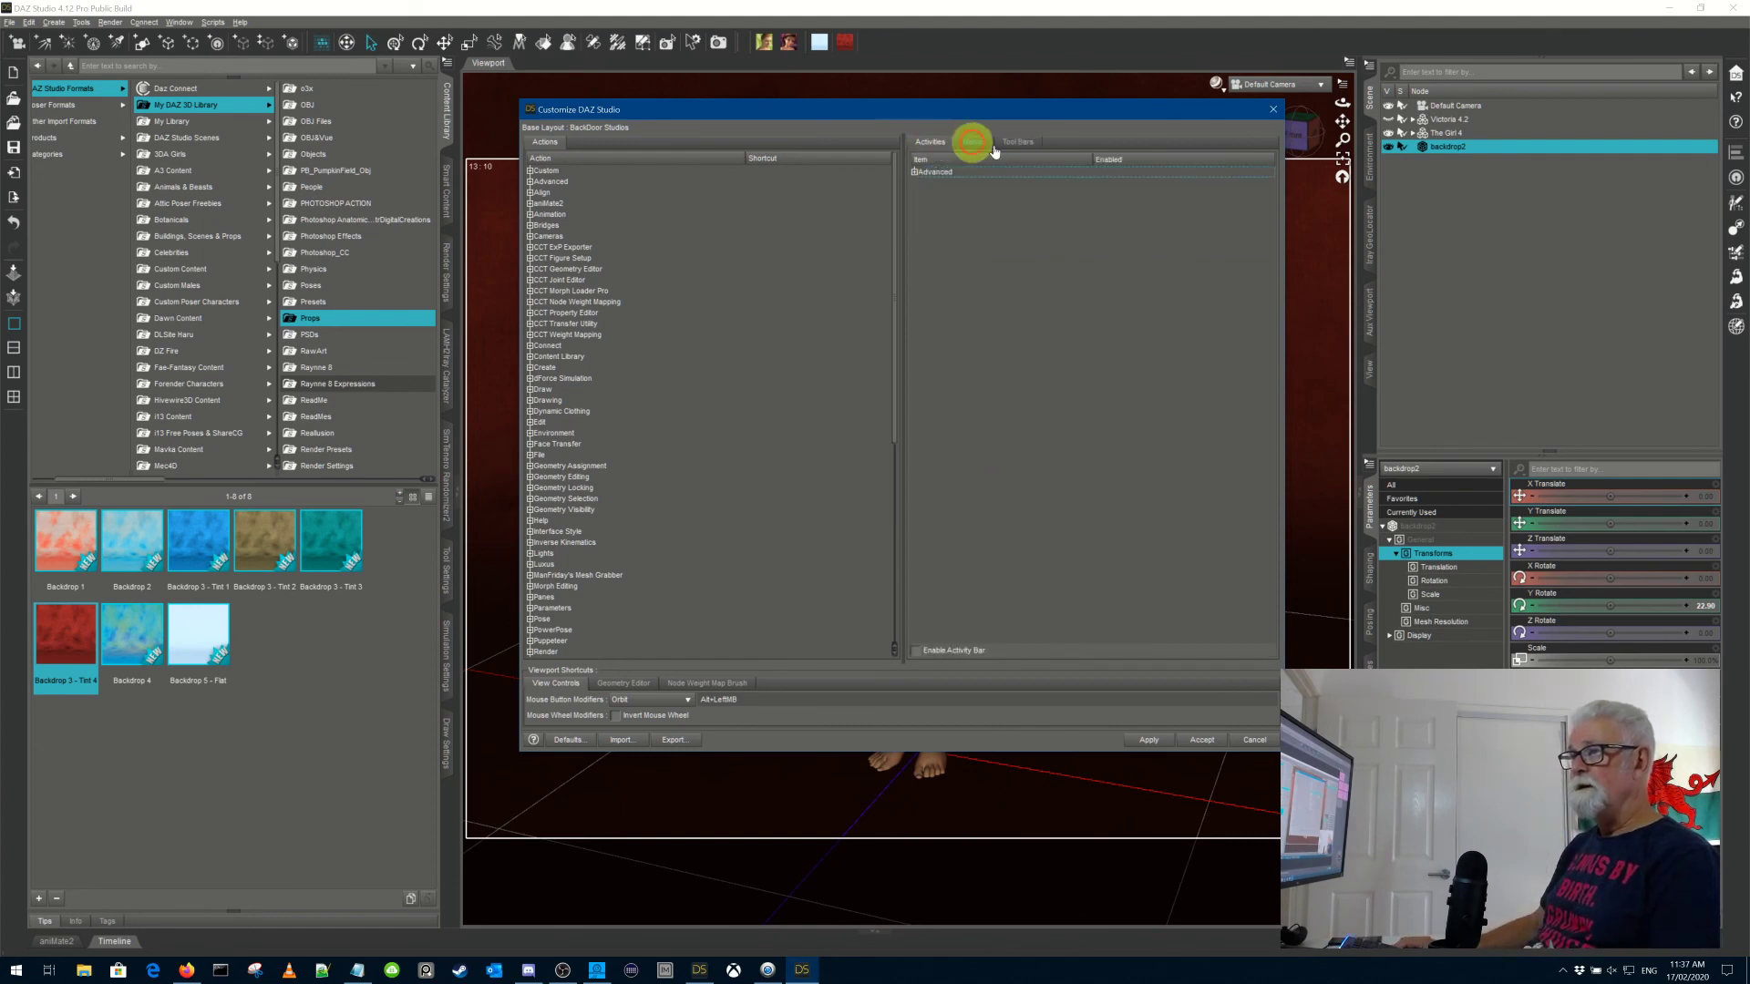
{"action": "left_click", "coordinate": [913, 172]}
{"action": "left_click", "coordinate": [921, 183]}
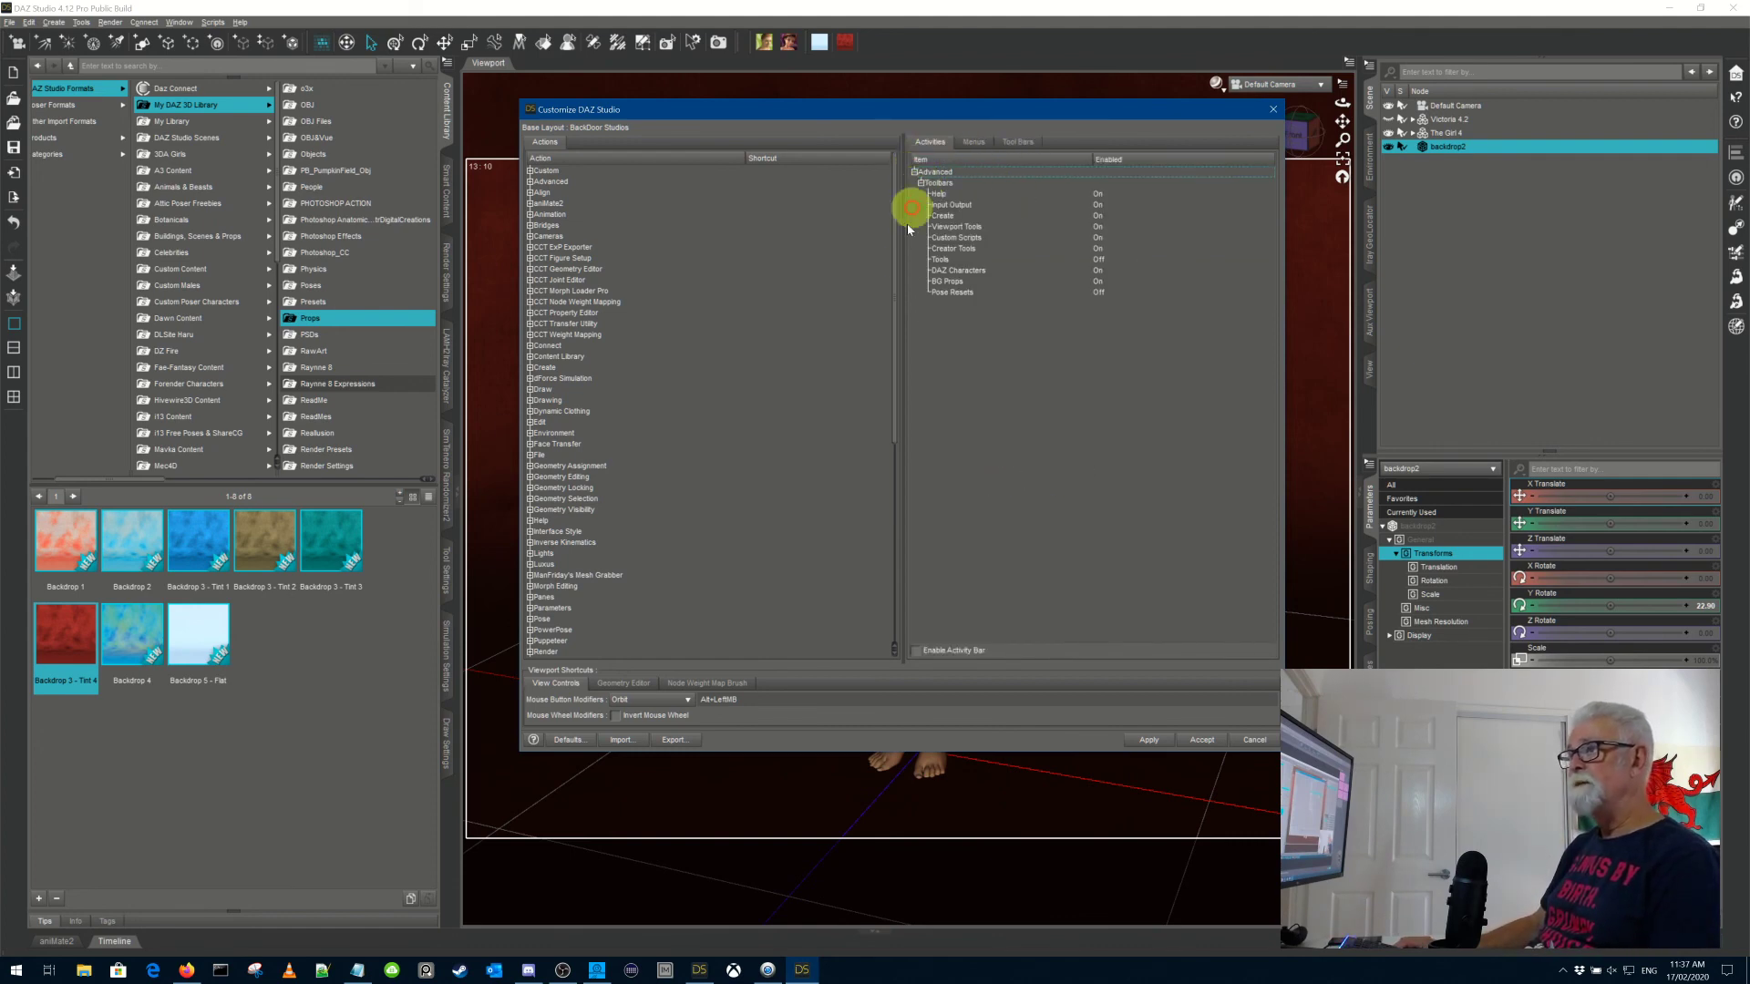
{"action": "left_click", "coordinate": [974, 293]}
{"action": "double_click", "coordinate": [974, 292]}
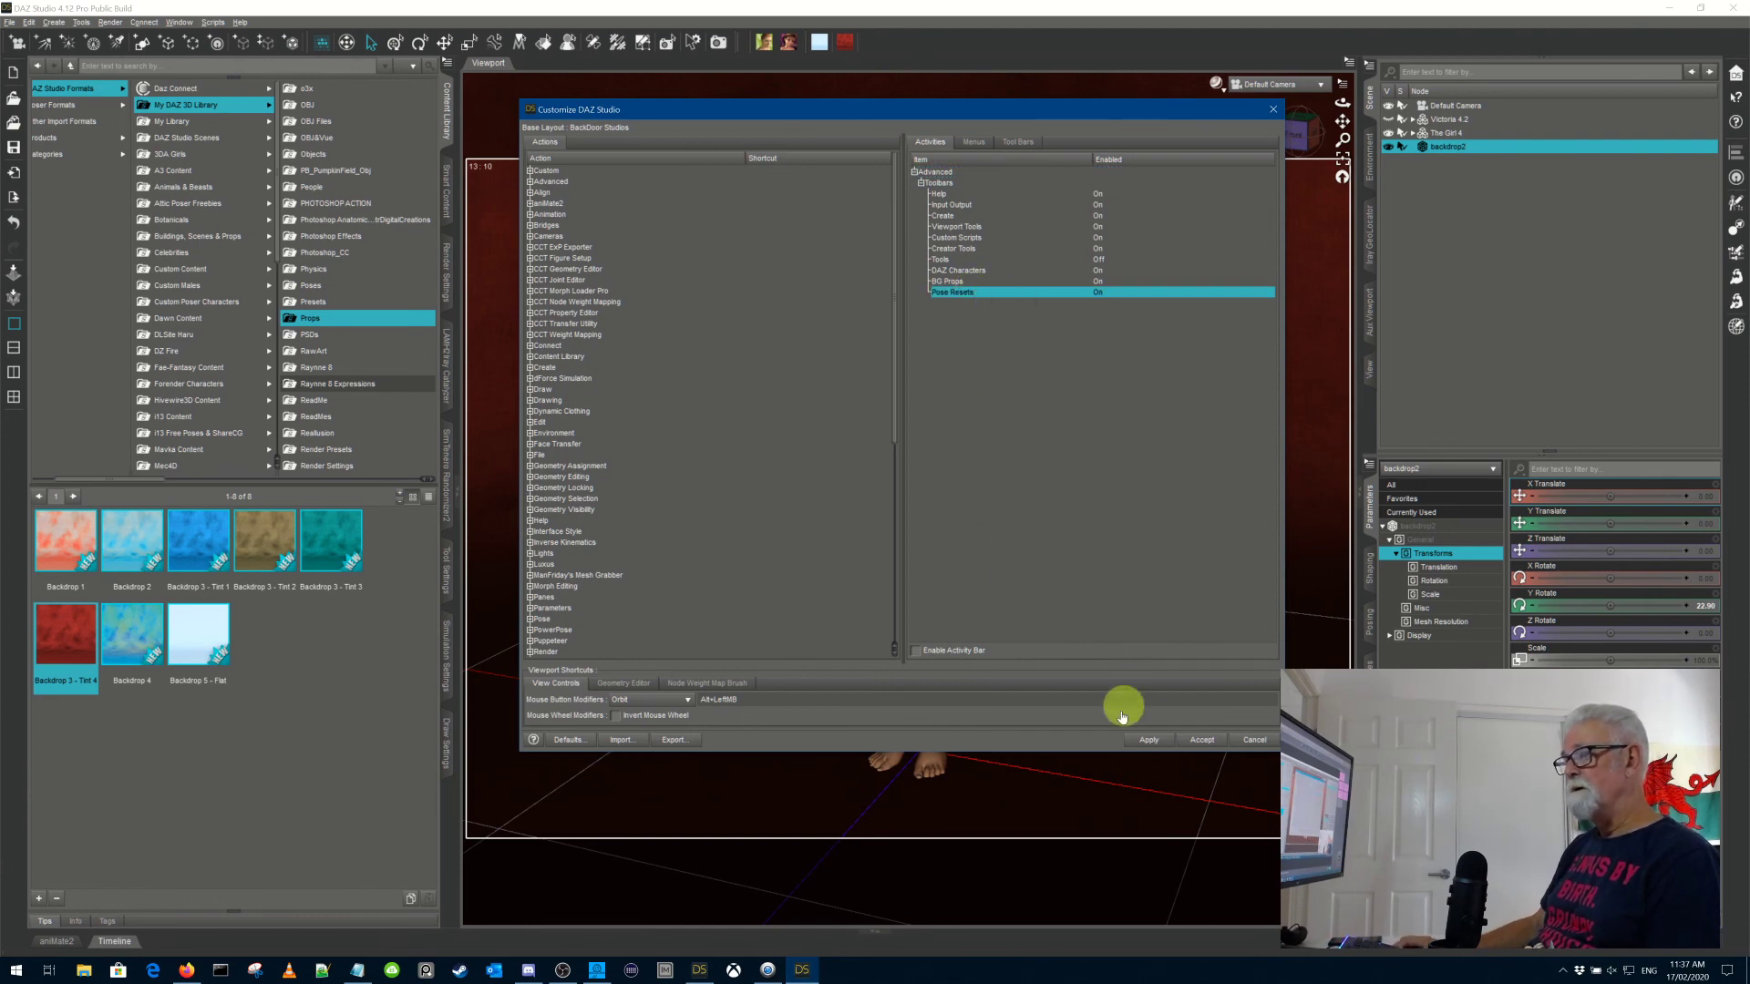
{"action": "left_click", "coordinate": [1146, 740]}
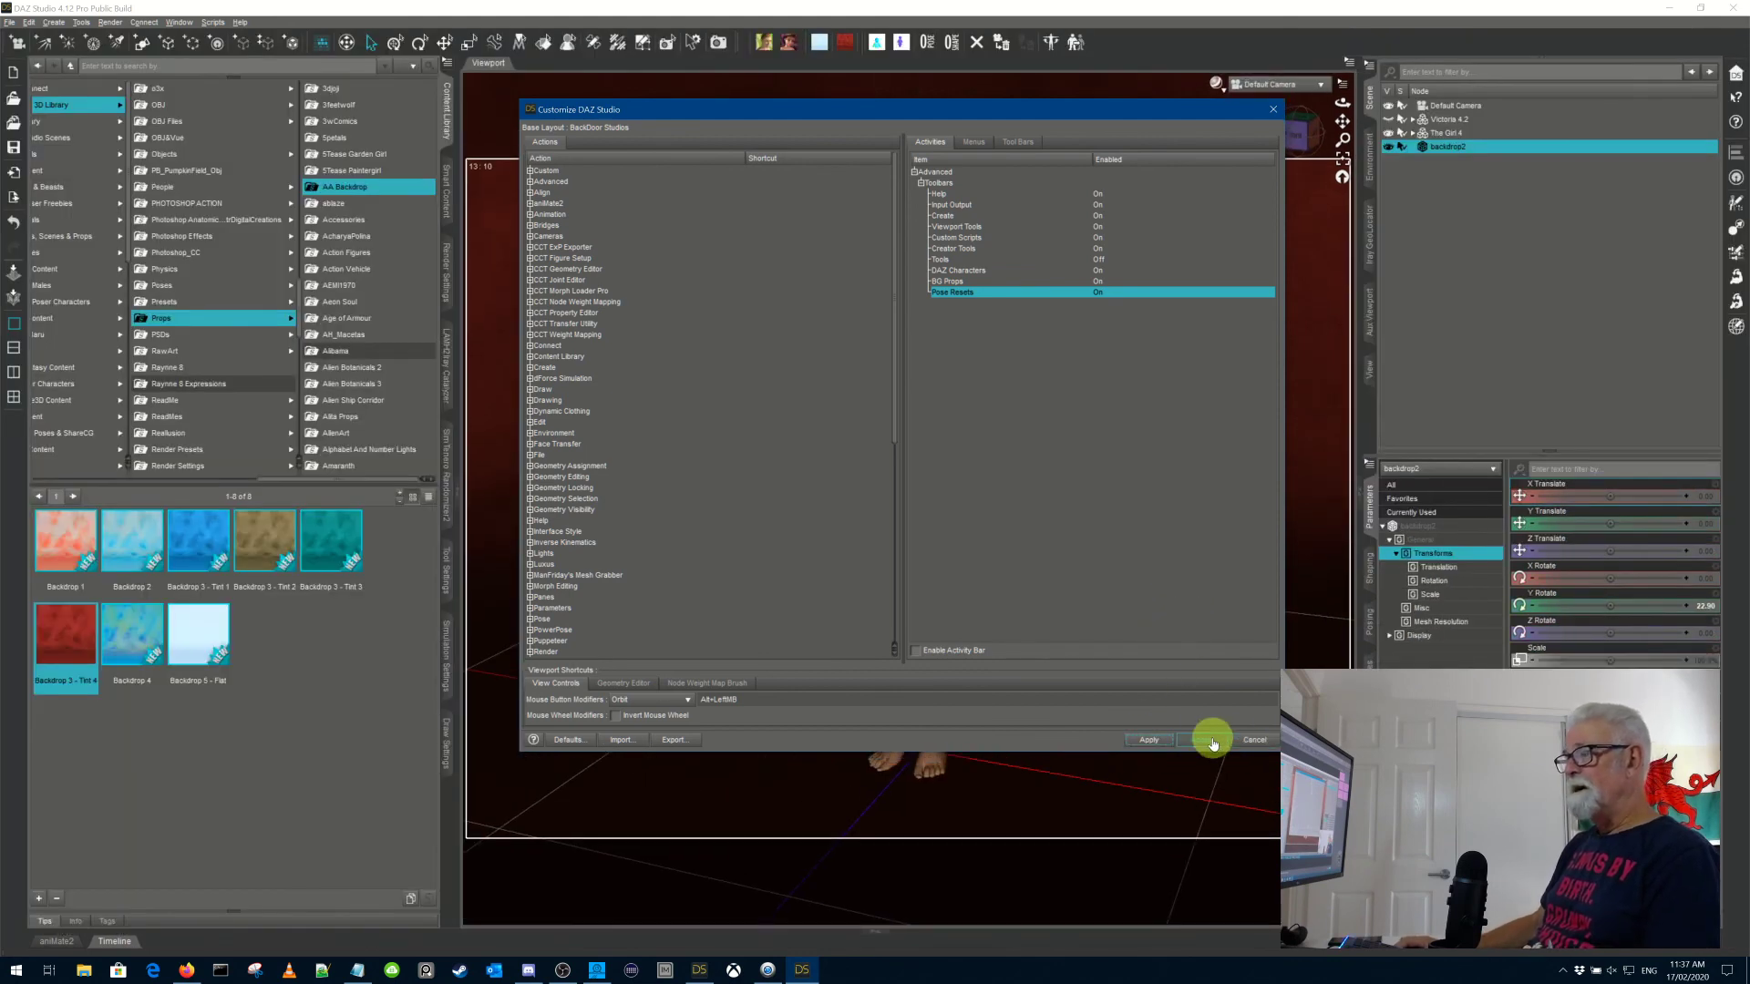
{"action": "left_click", "coordinate": [1210, 739]}
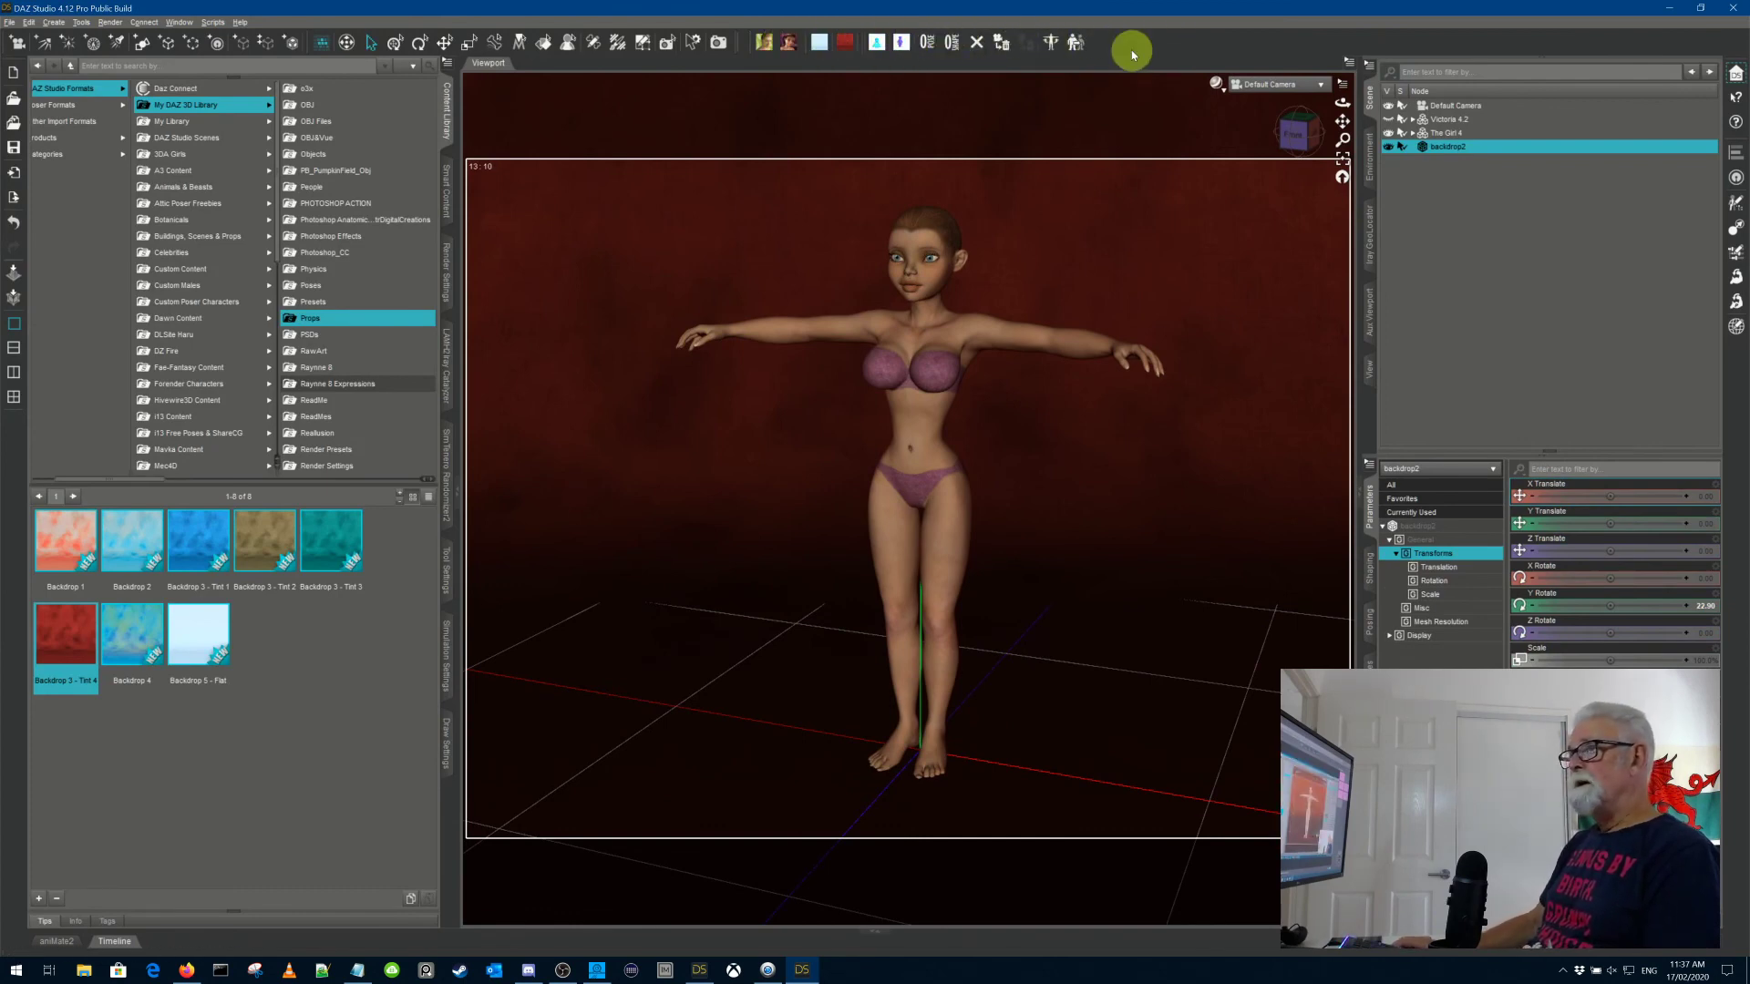
{"action": "left_click", "coordinate": [904, 47]}
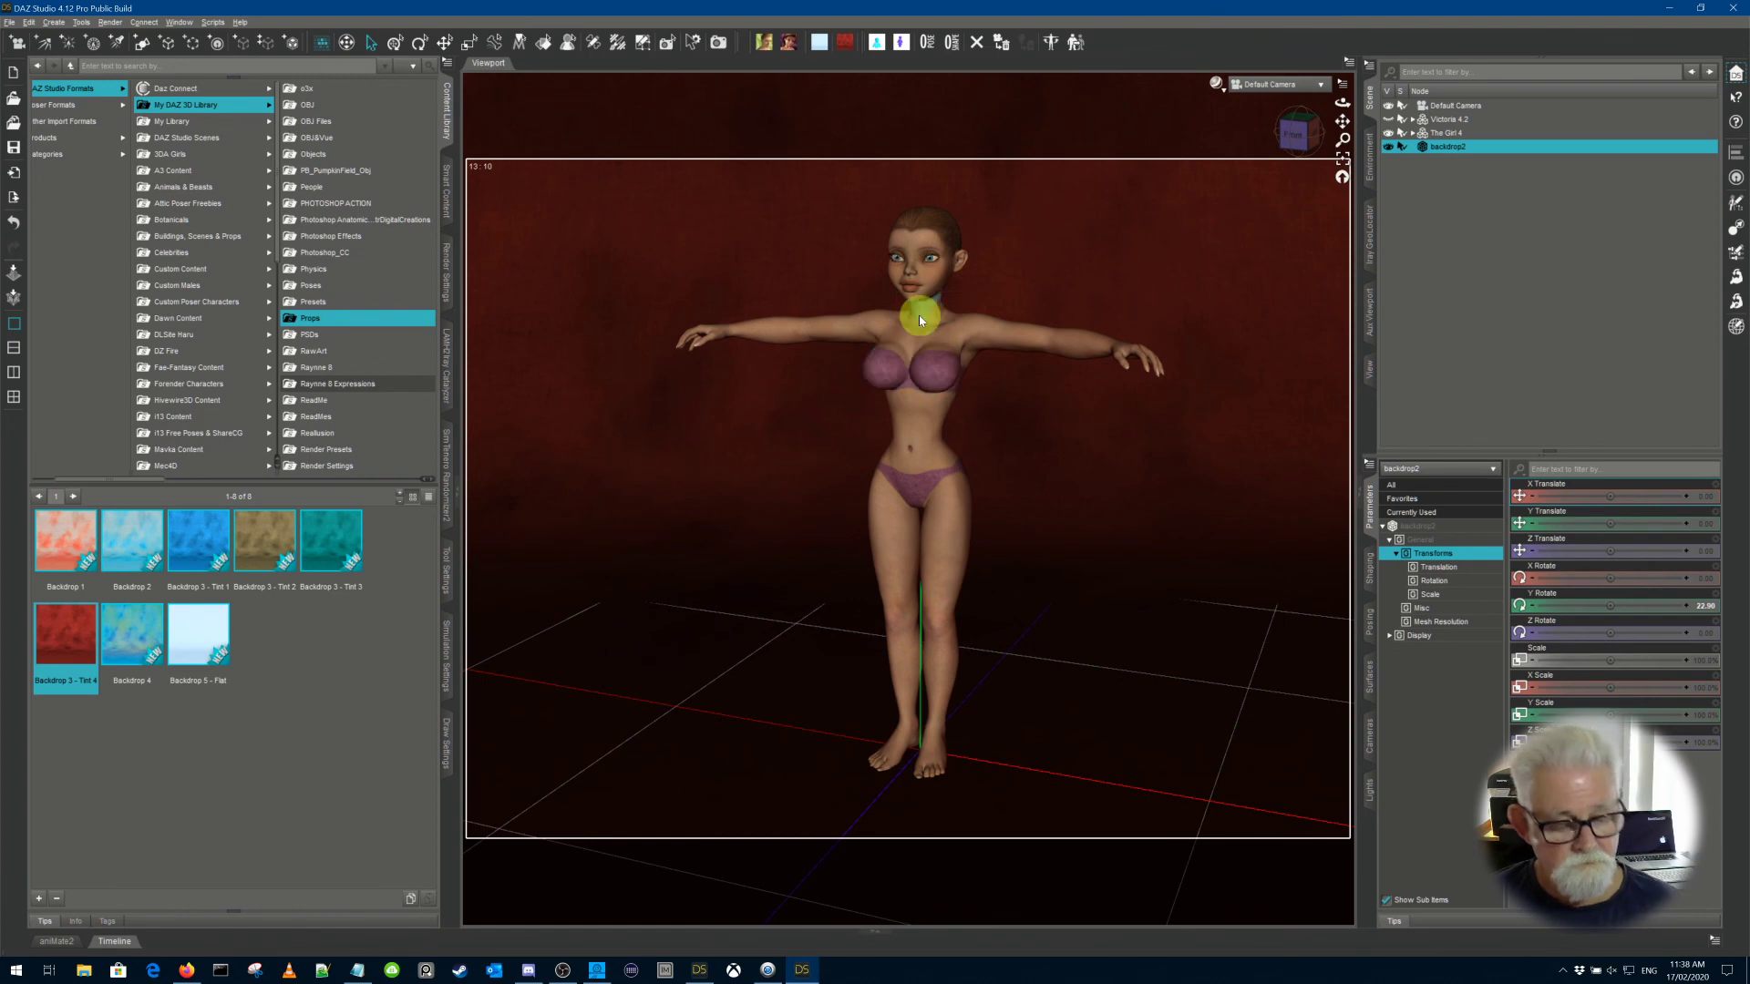
Step: Open the interface customization and expand the Main Menu Bar entry to list its menus
{"action": "key", "text": "F3"}
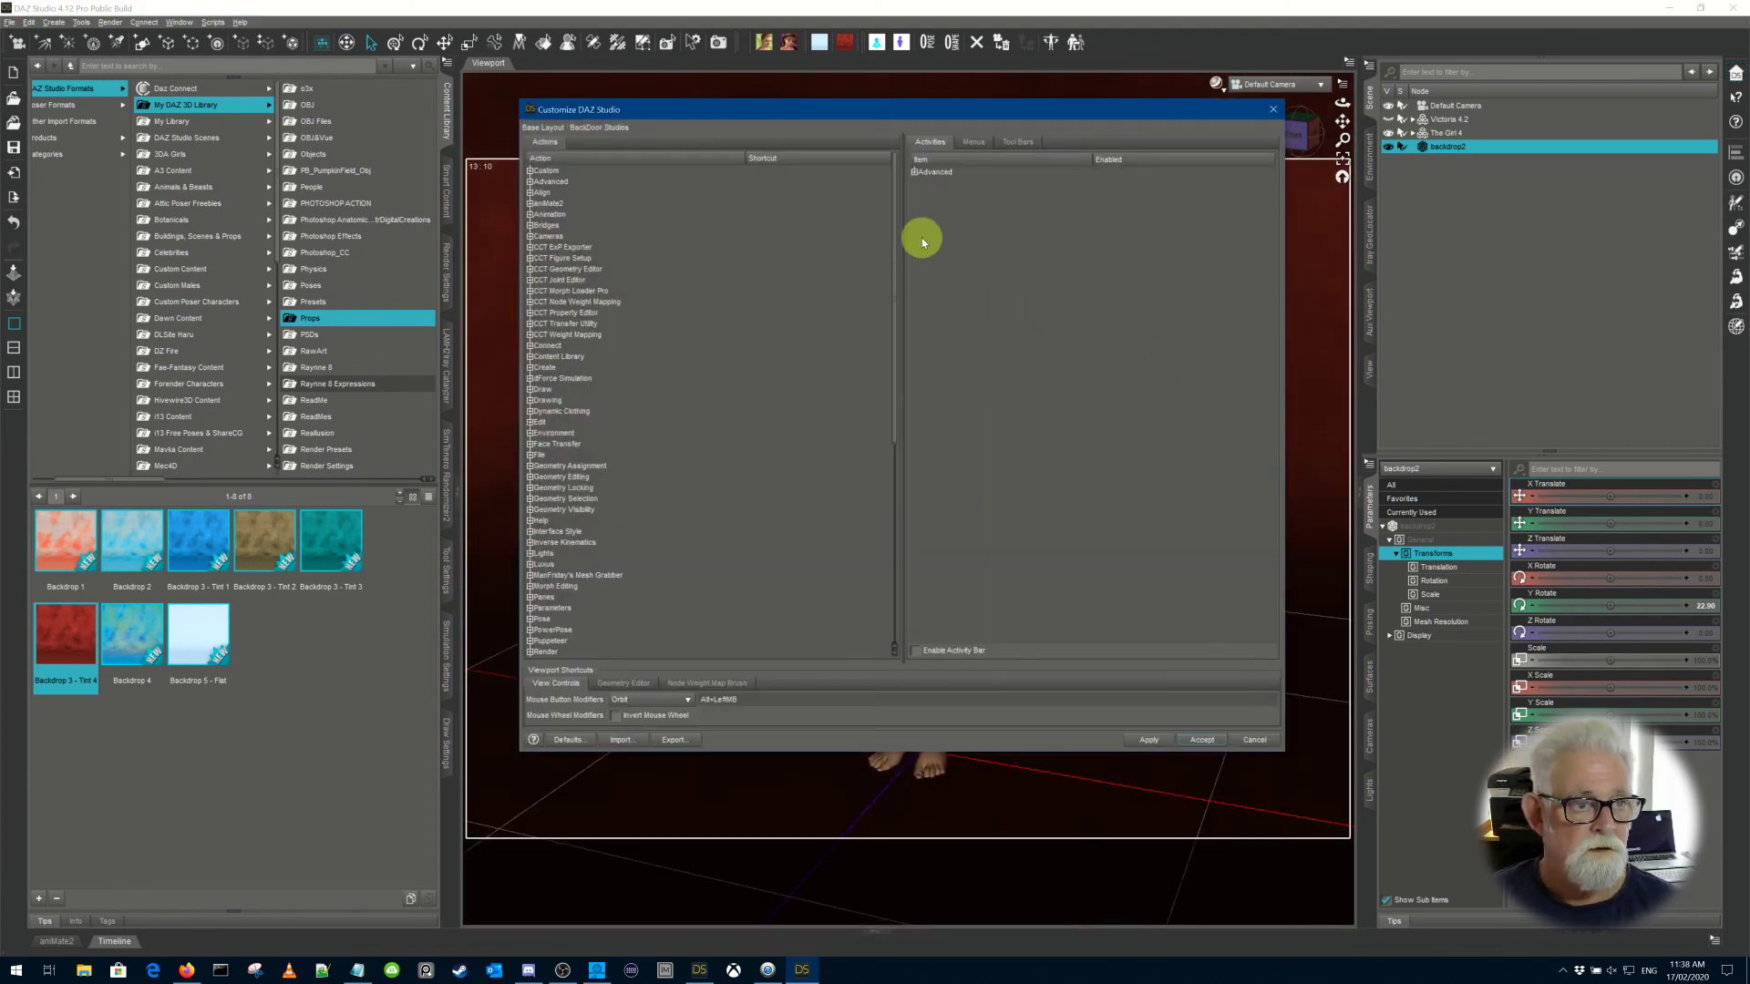
{"action": "left_click", "coordinate": [970, 143]}
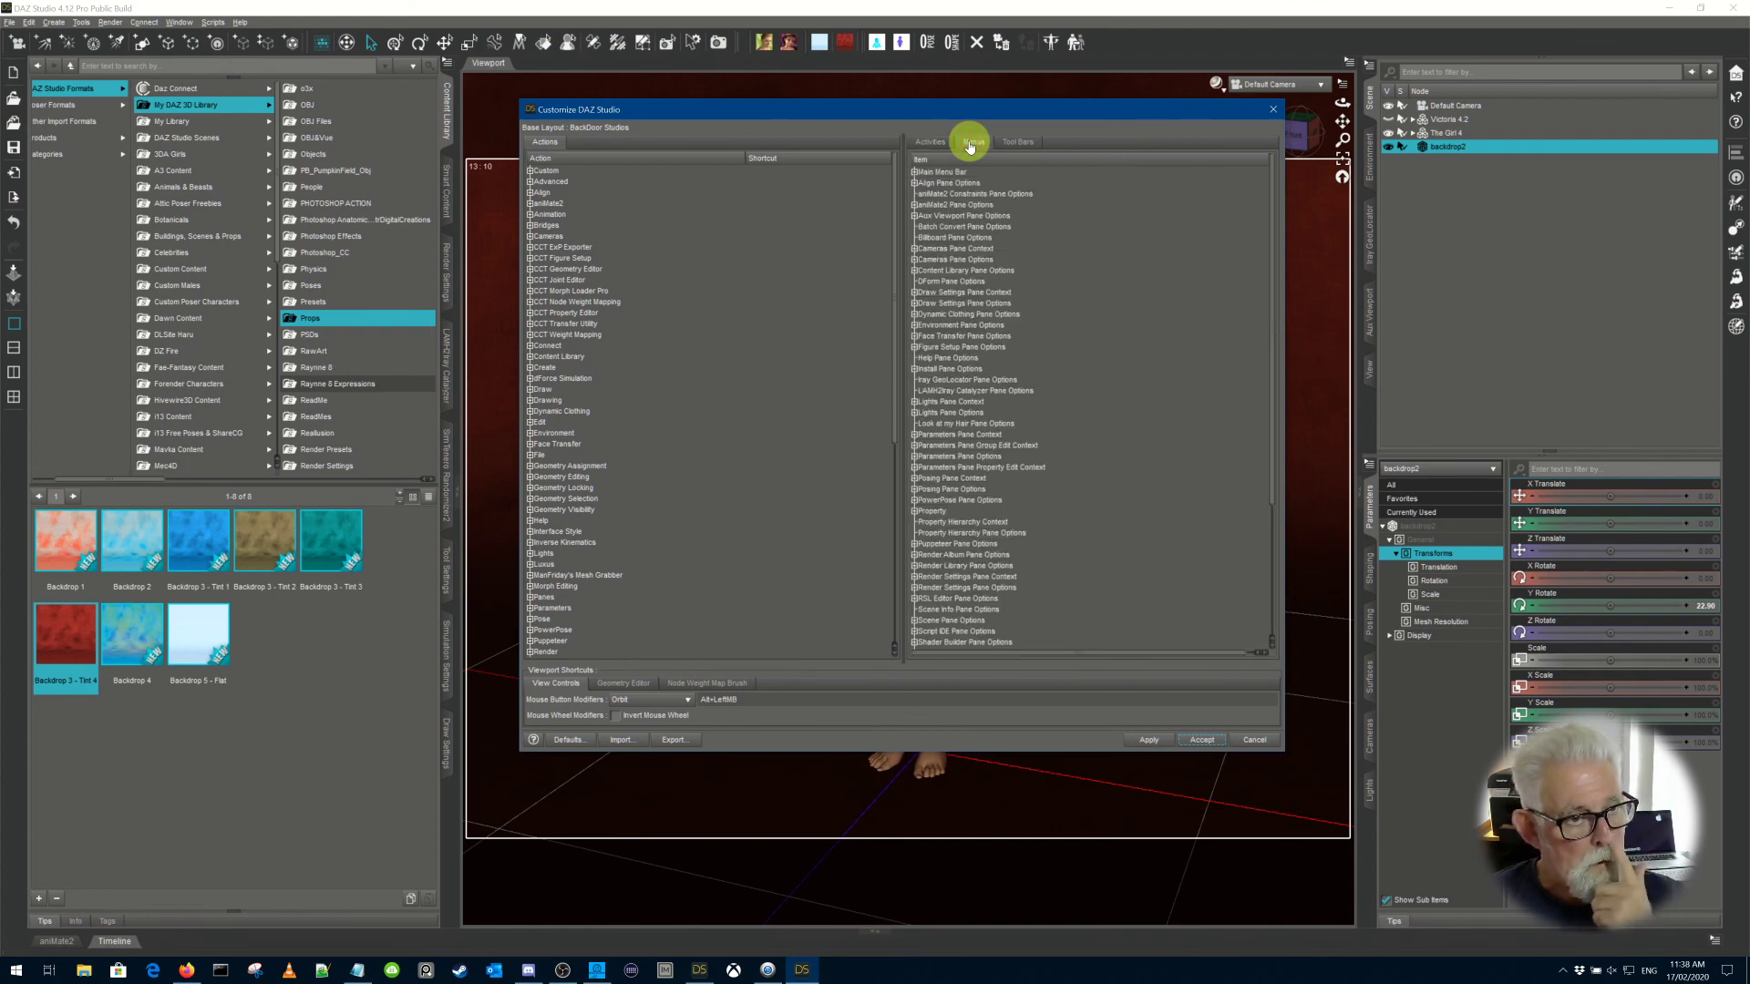
{"action": "left_click", "coordinate": [914, 173]}
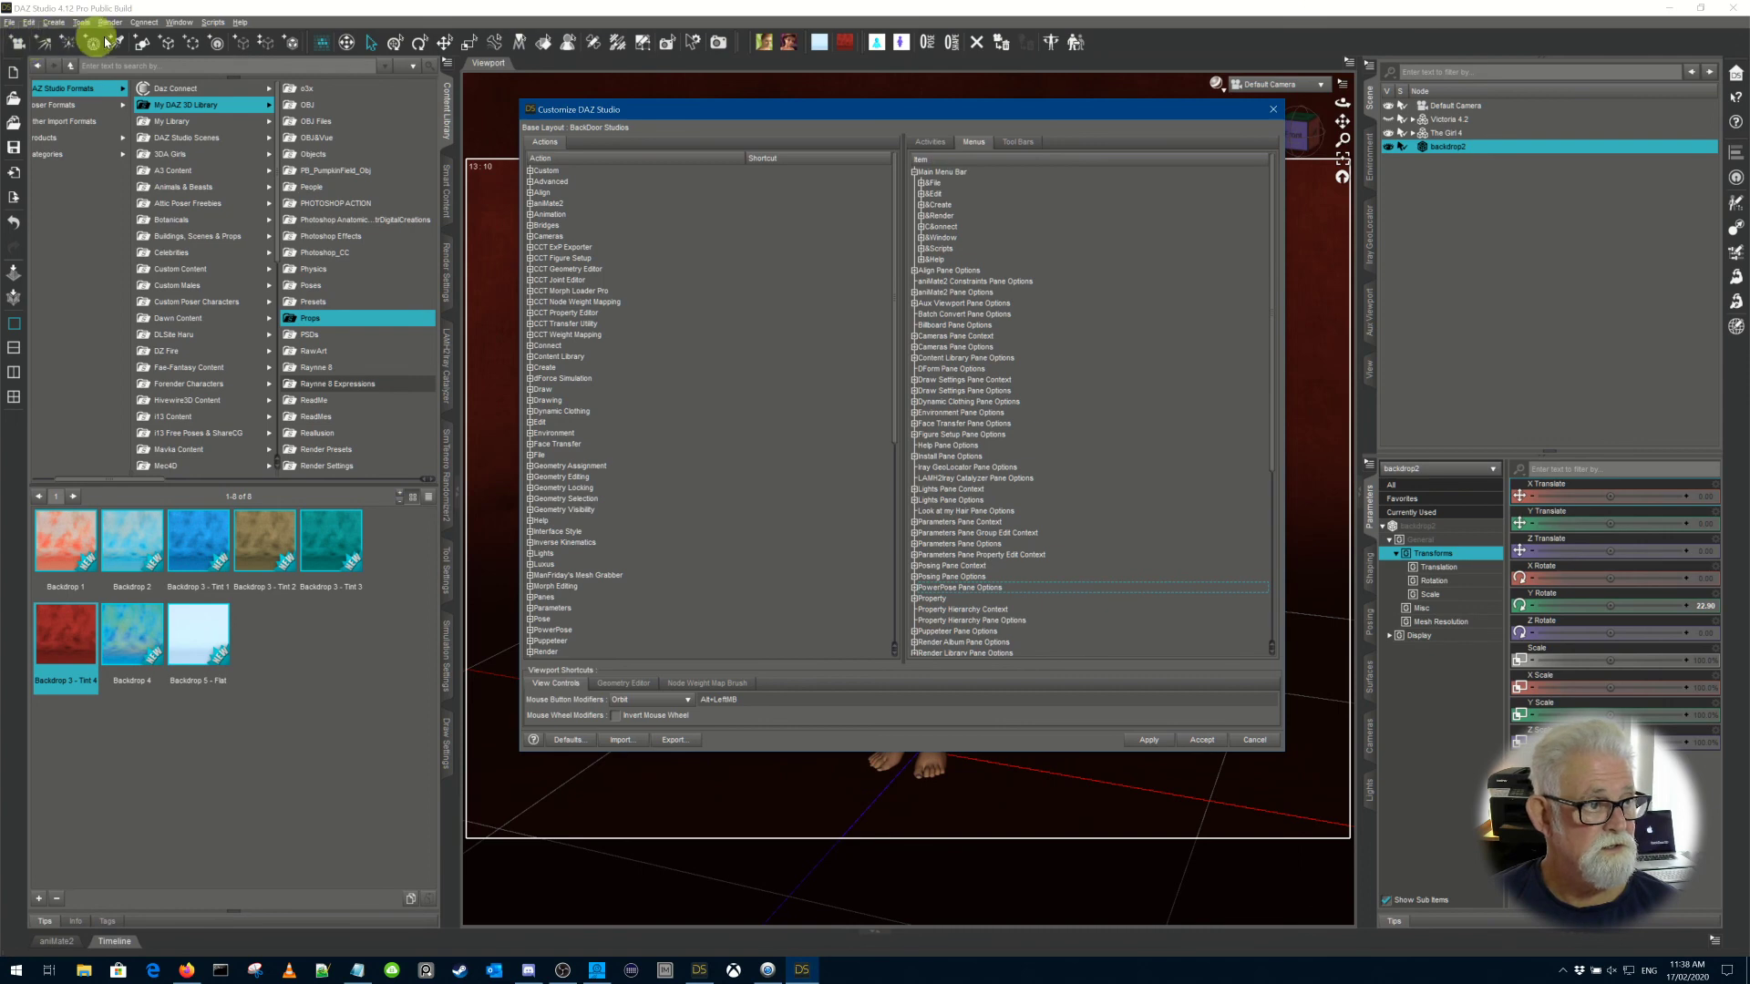
{"action": "left_click", "coordinate": [736, 43]}
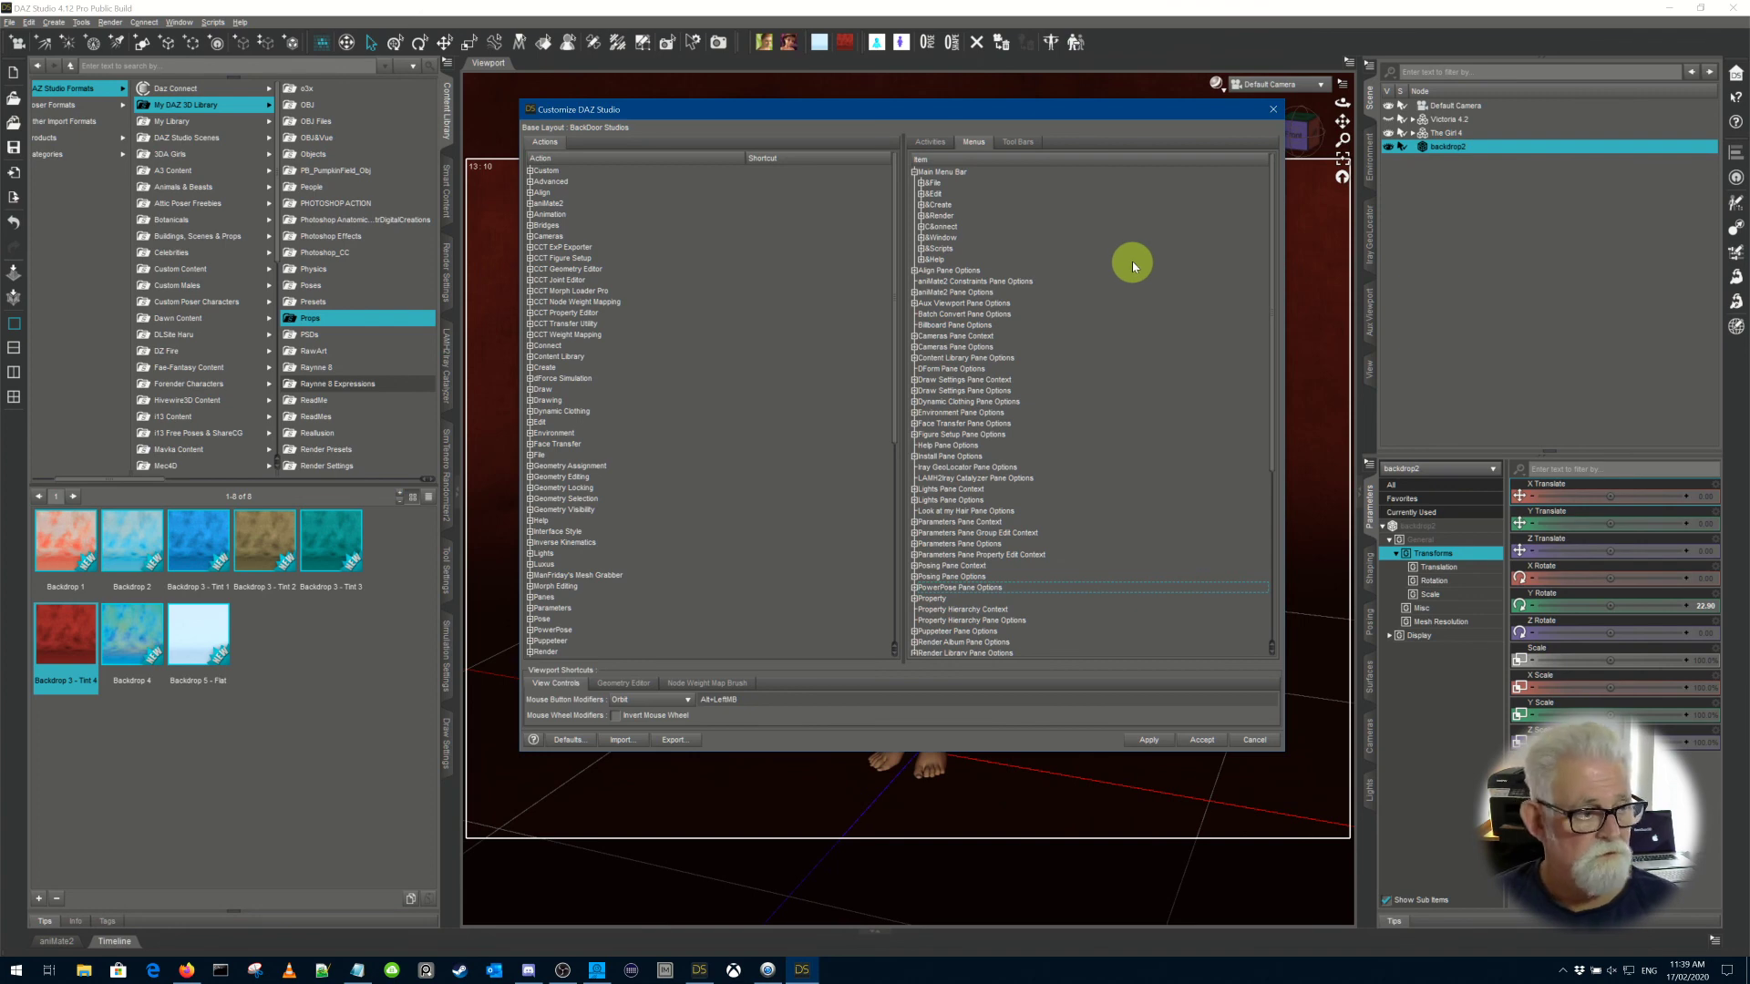
Step: Add a submenu named DForce after Scripts in the Main Menu Bar and apply the customization
{"action": "right_click", "coordinate": [948, 248]}
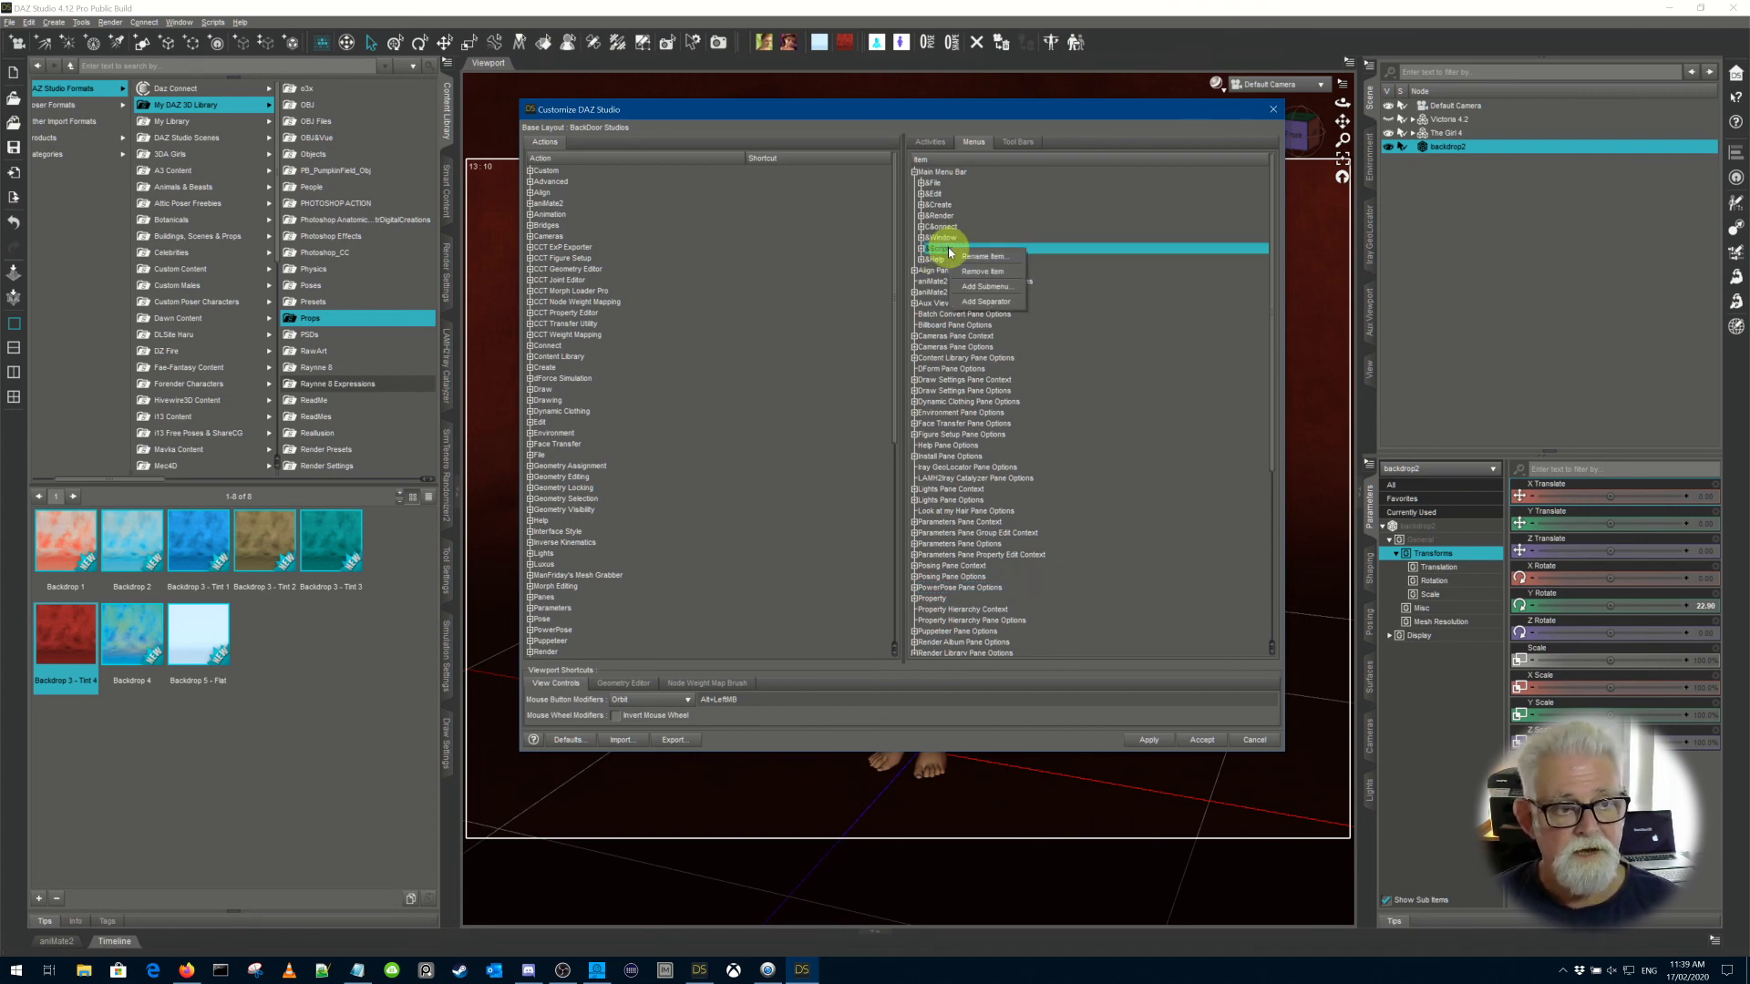
{"action": "left_click", "coordinate": [983, 286]}
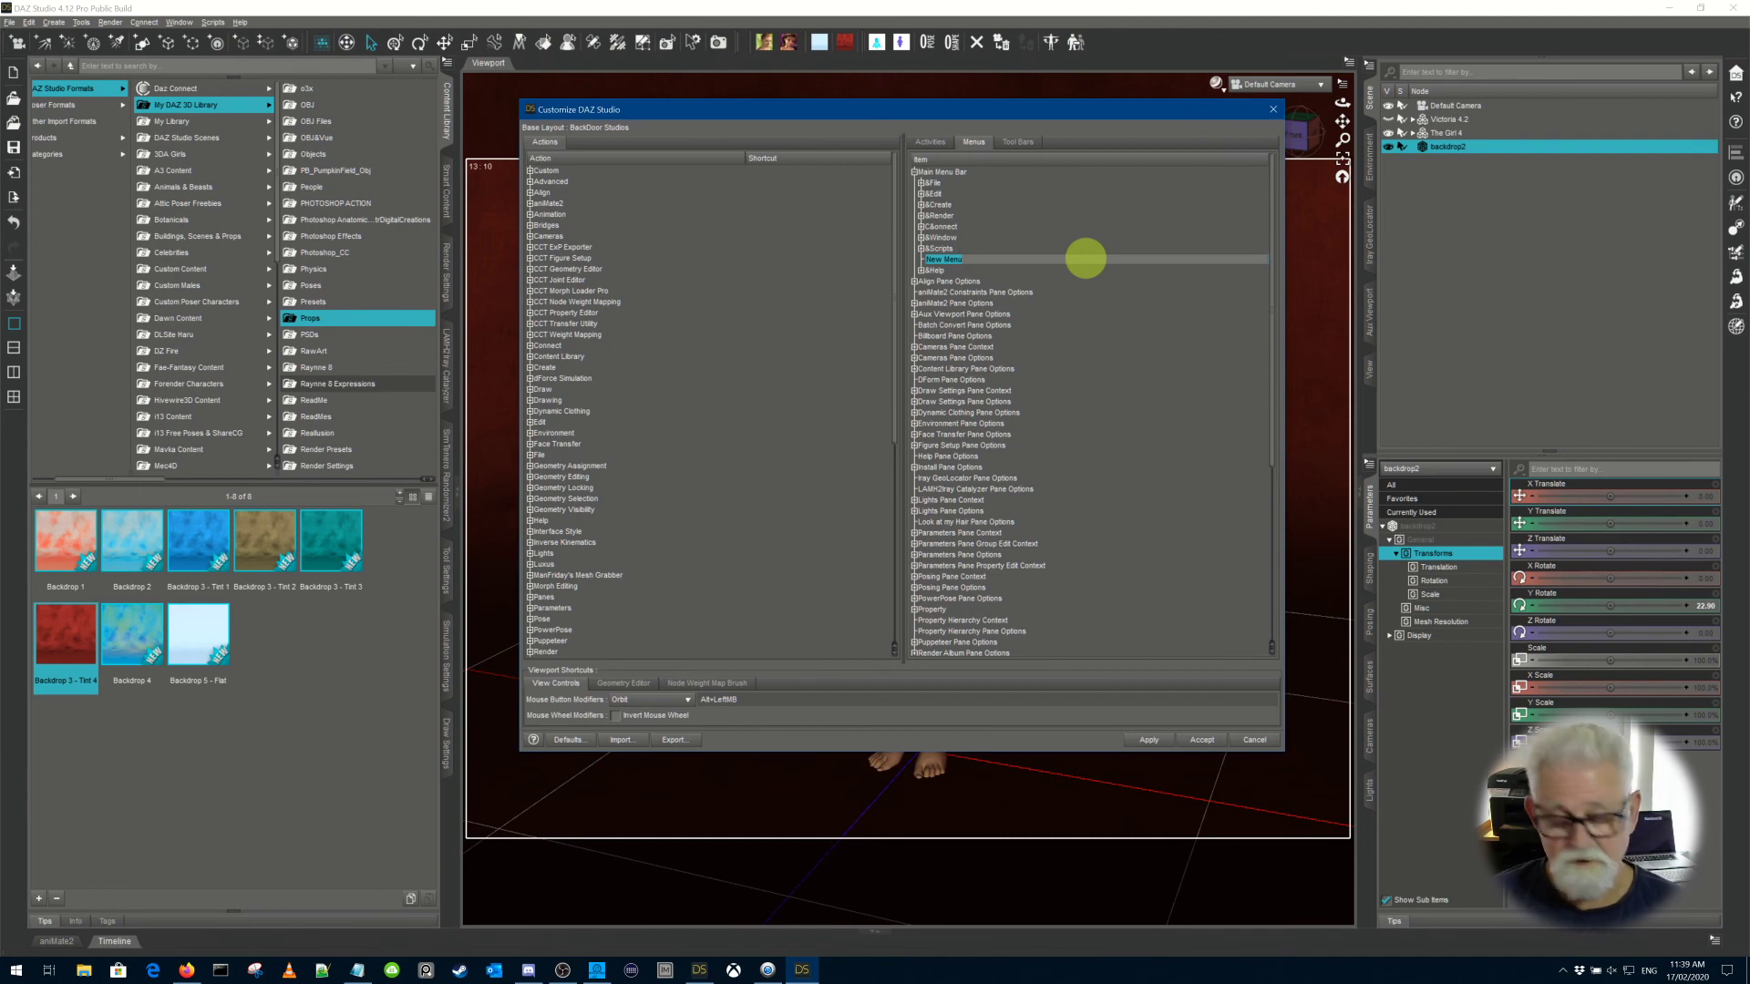
{"action": "type", "text": "Df"}
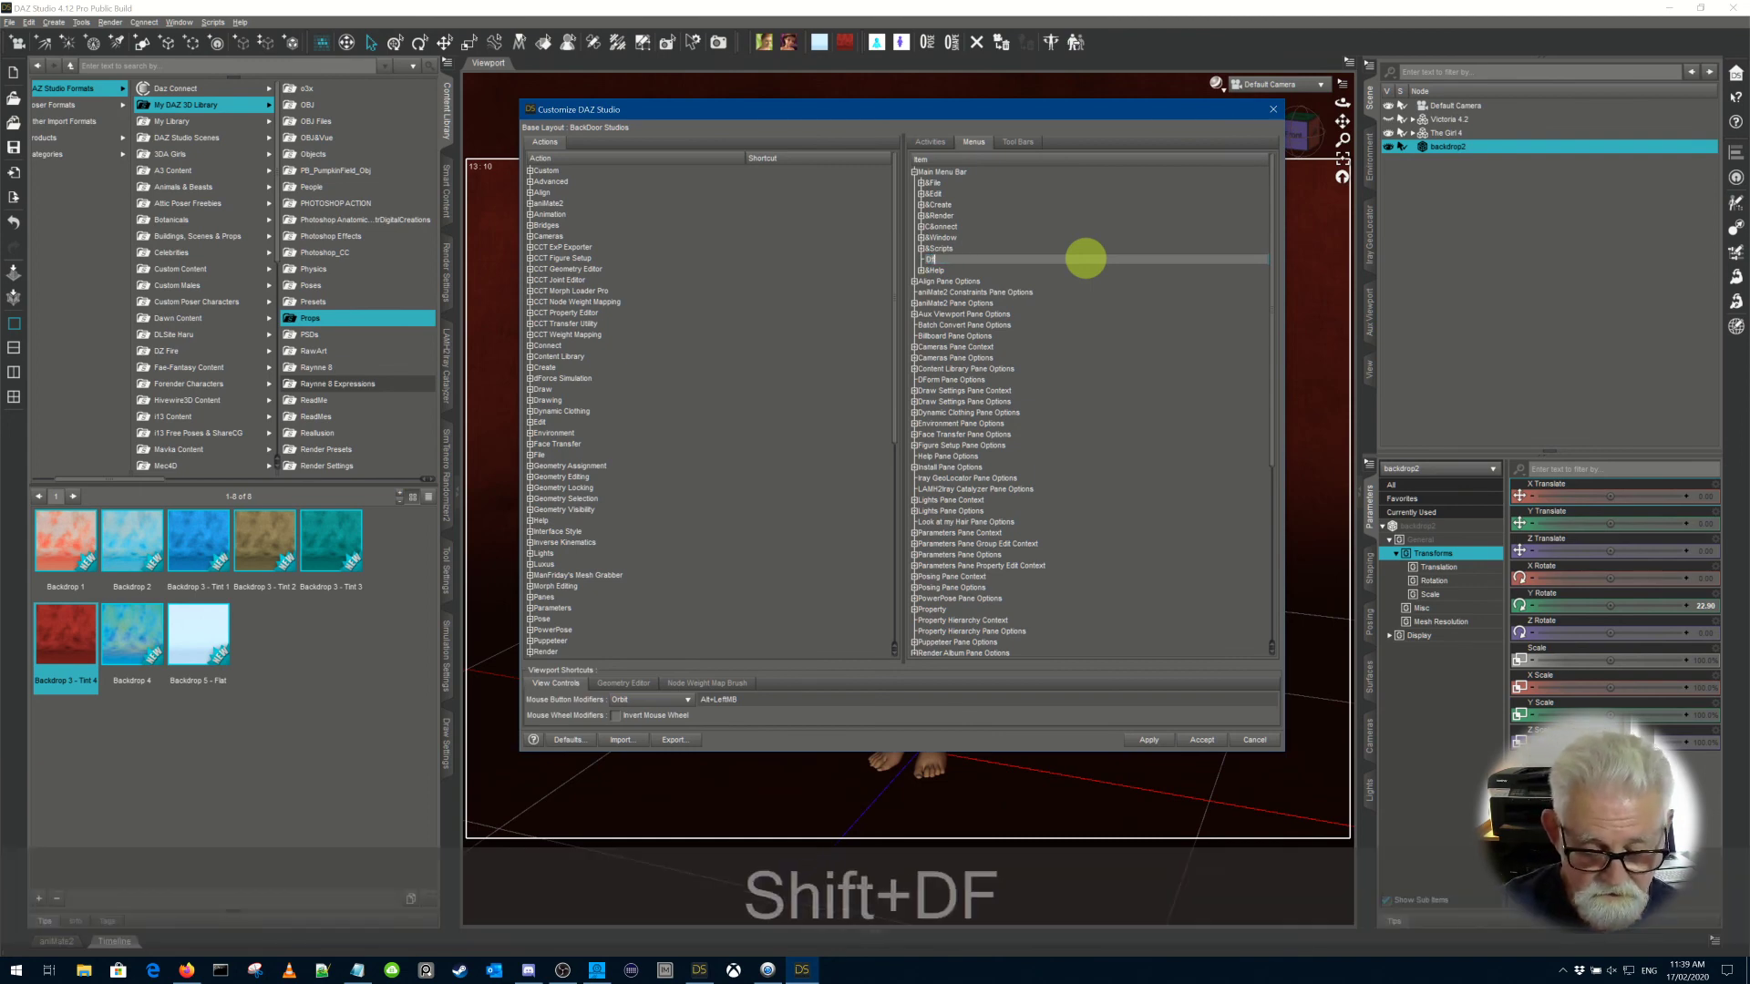
{"action": "key", "text": "BackSpace"}
{"action": "type", "text": "Forc"}
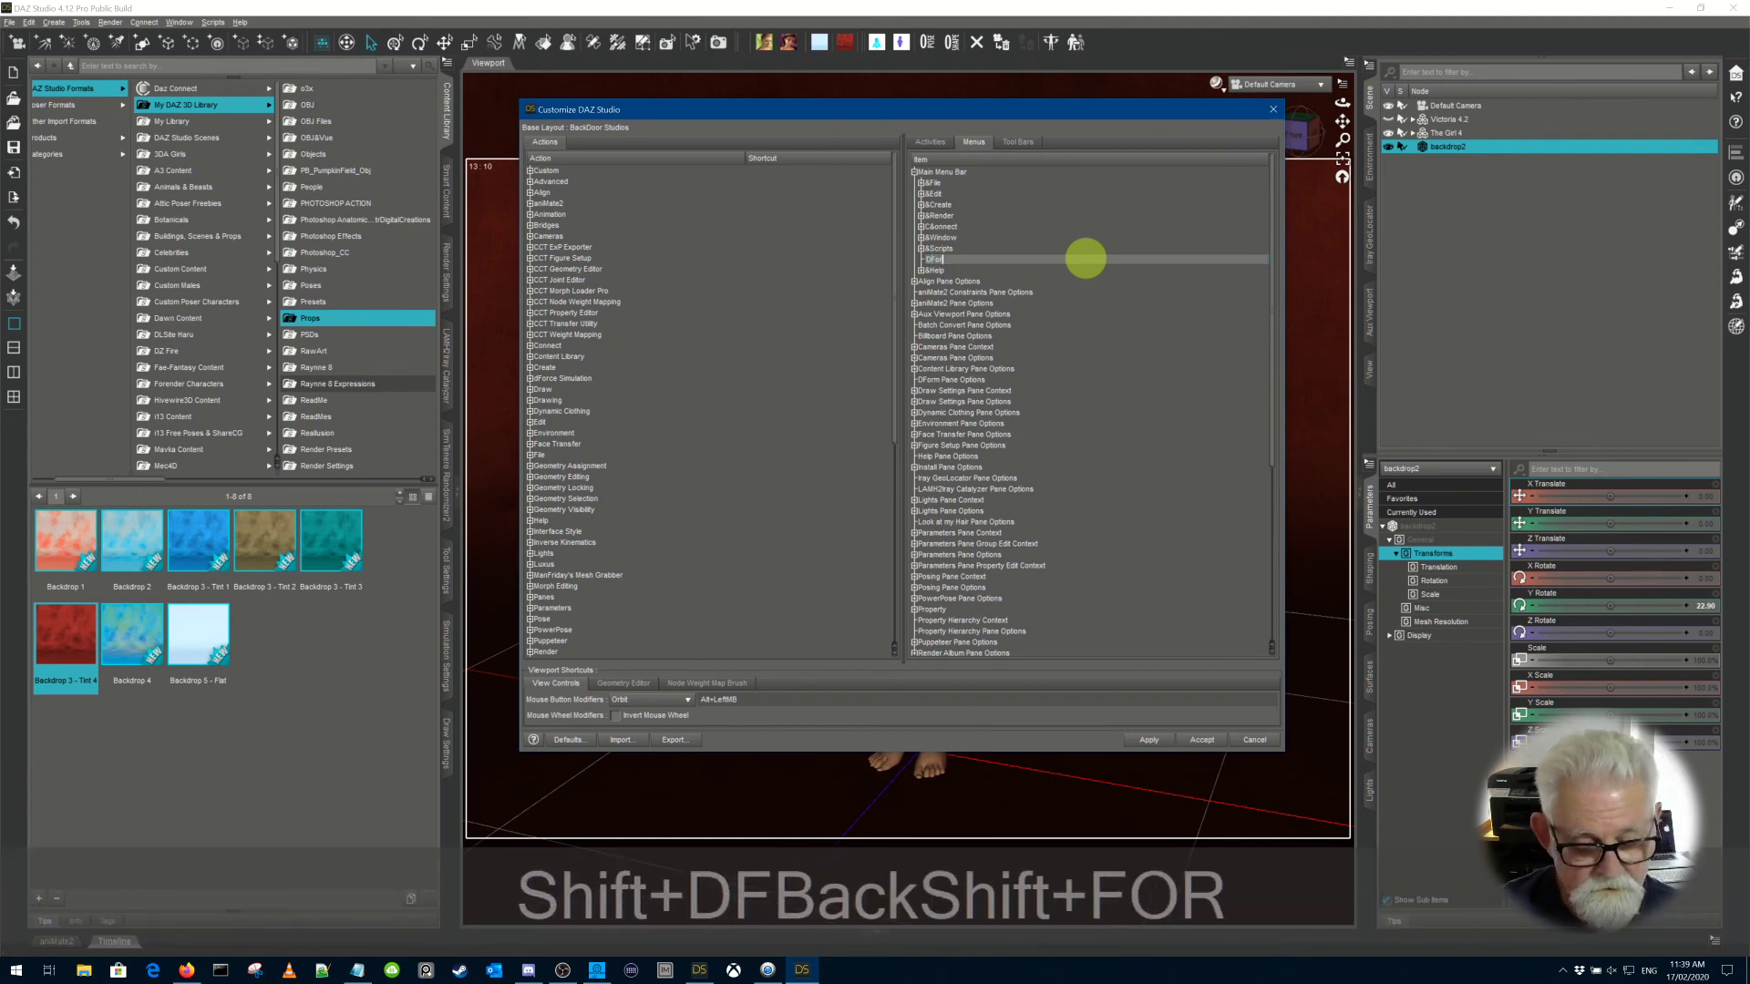
{"action": "type", "text": "e"}
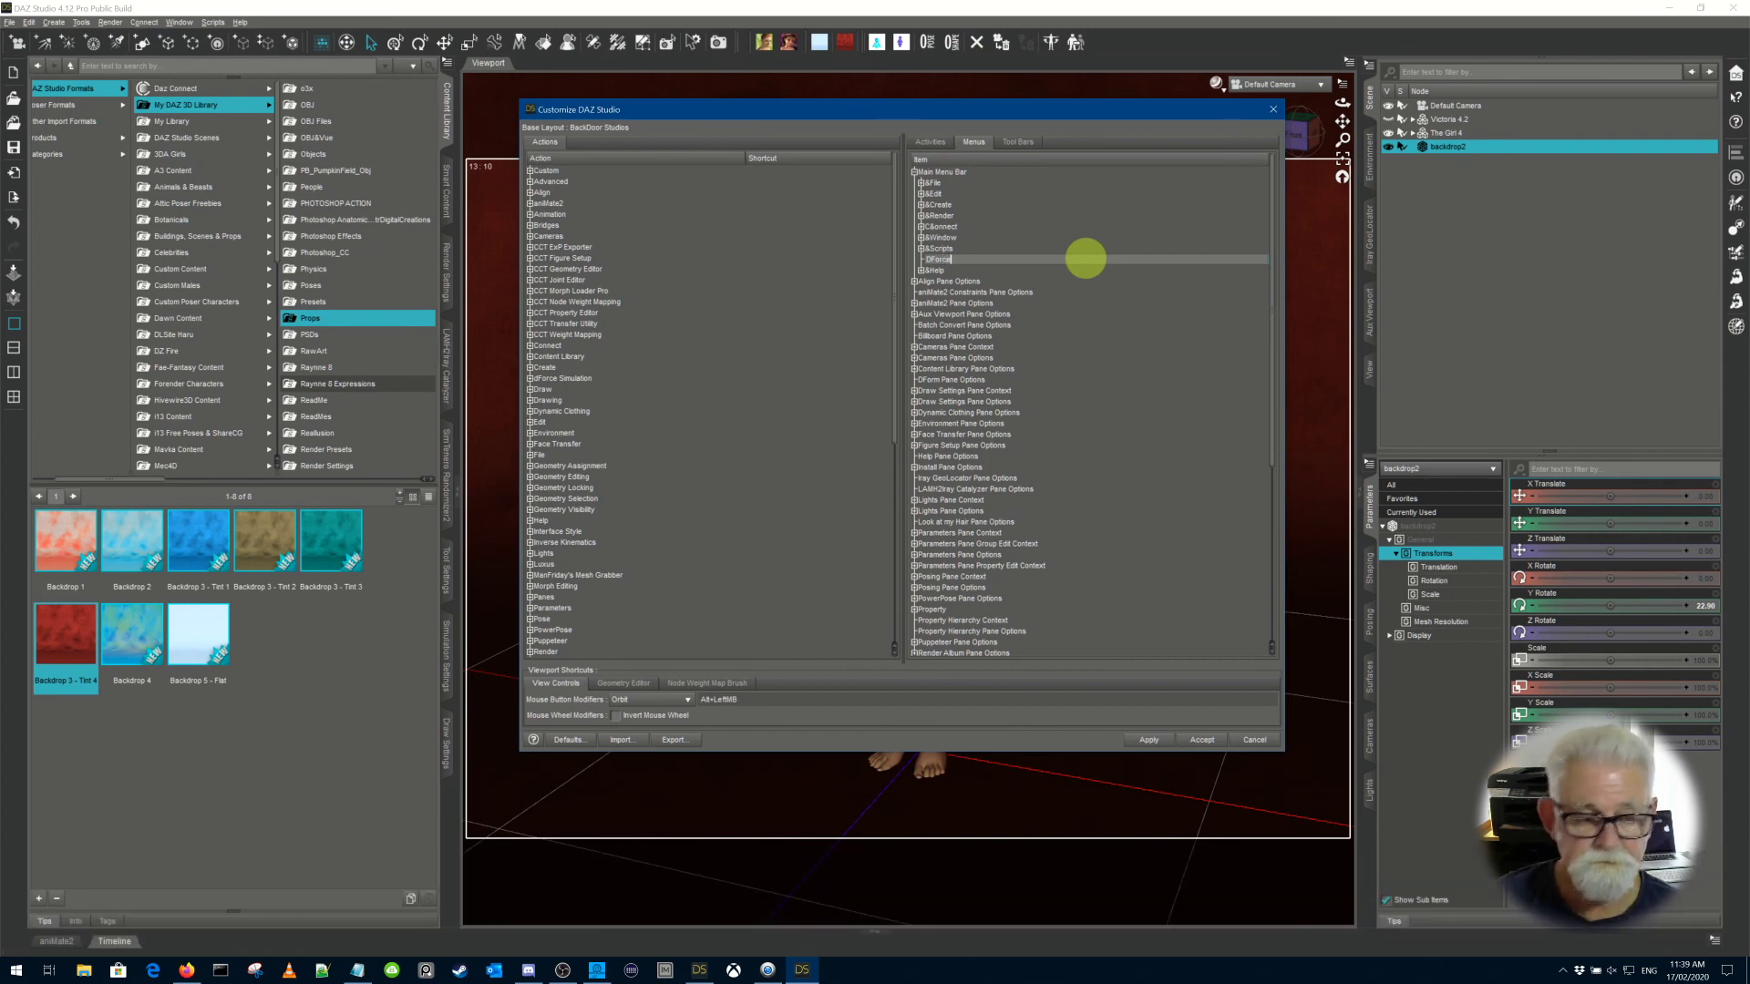
{"action": "key", "text": "Return"}
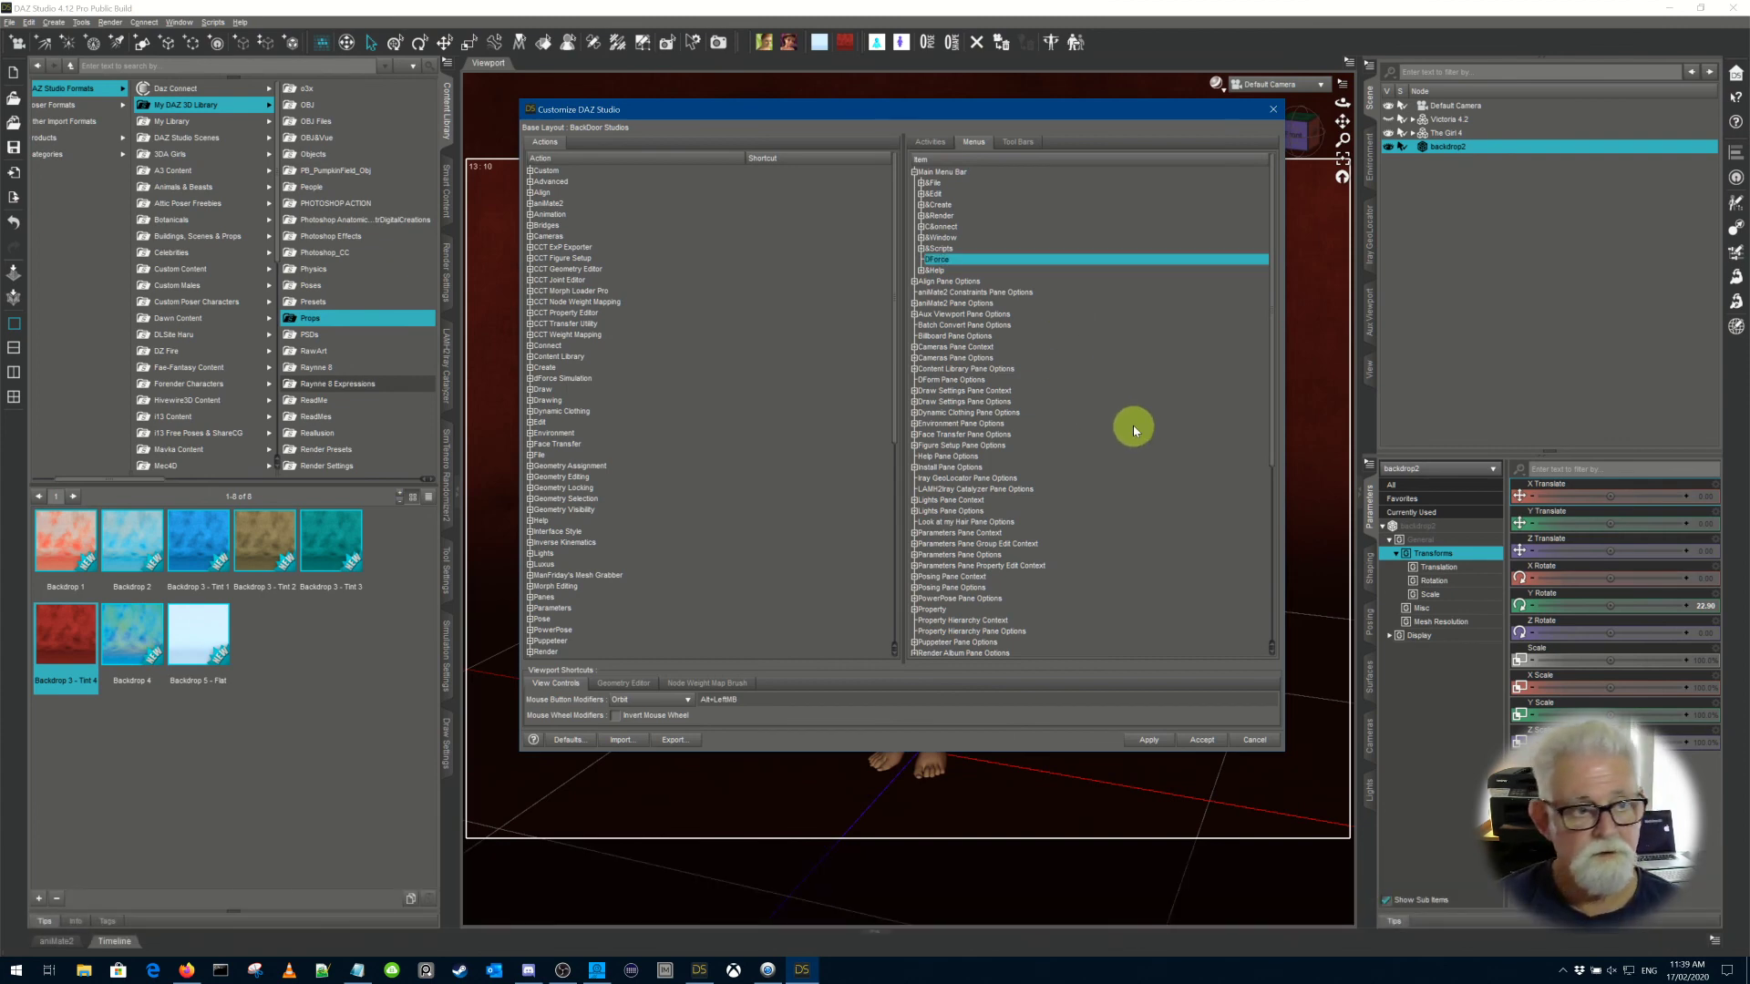
{"action": "left_click", "coordinate": [1147, 739]}
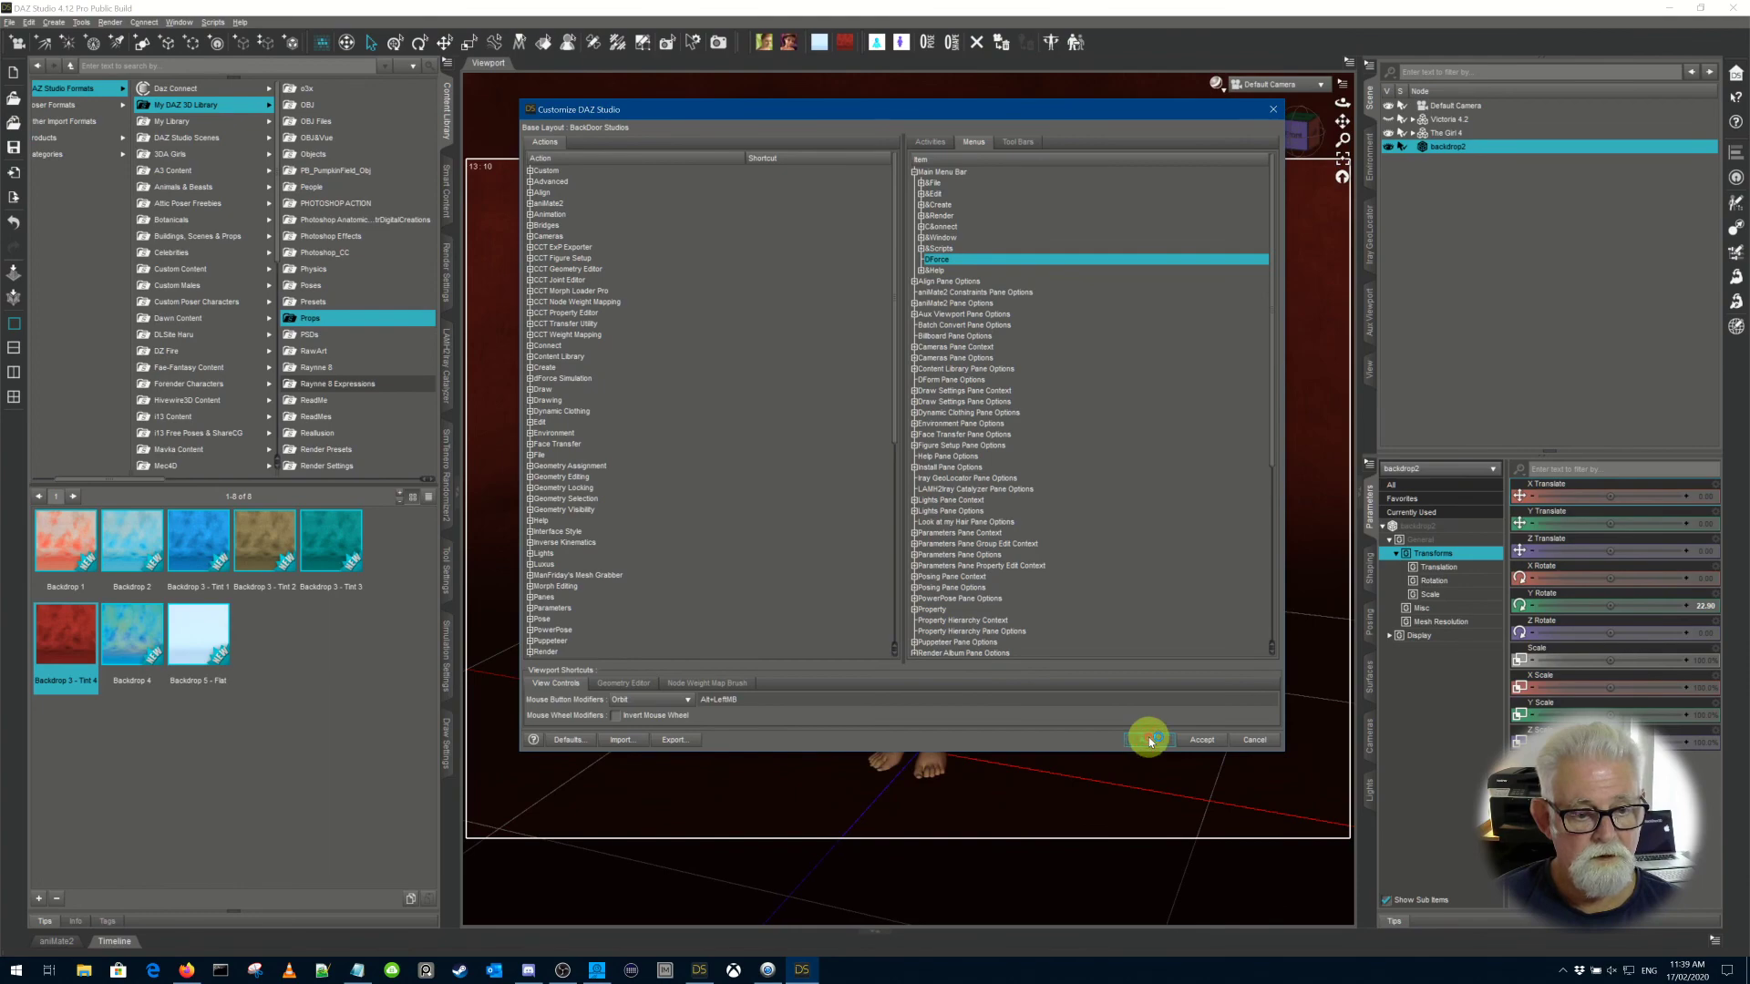